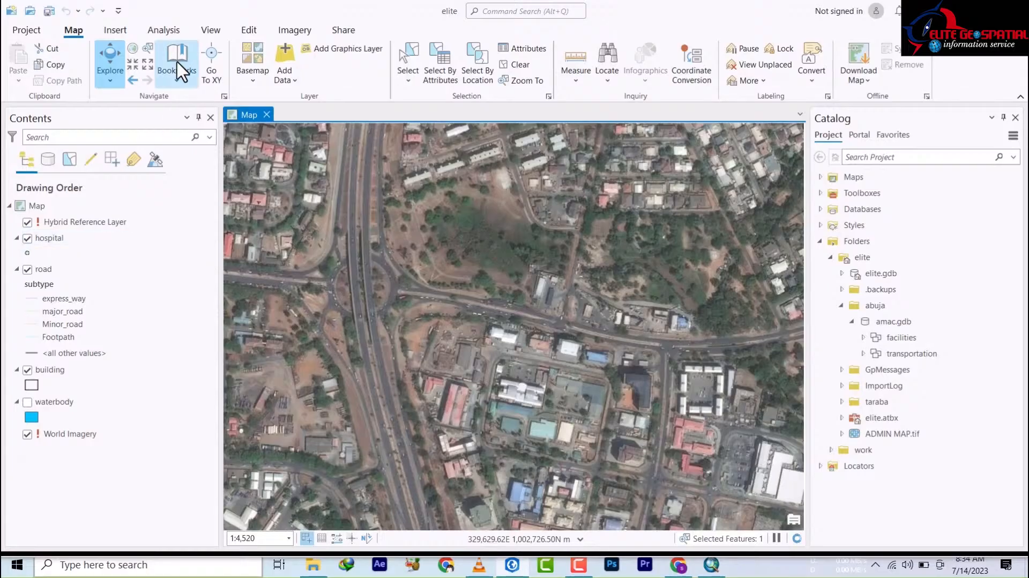
Step: Start a new express_way line feature on the expressway's eastern carriageway, south of the junction with the east-west road
left_click(249, 30)
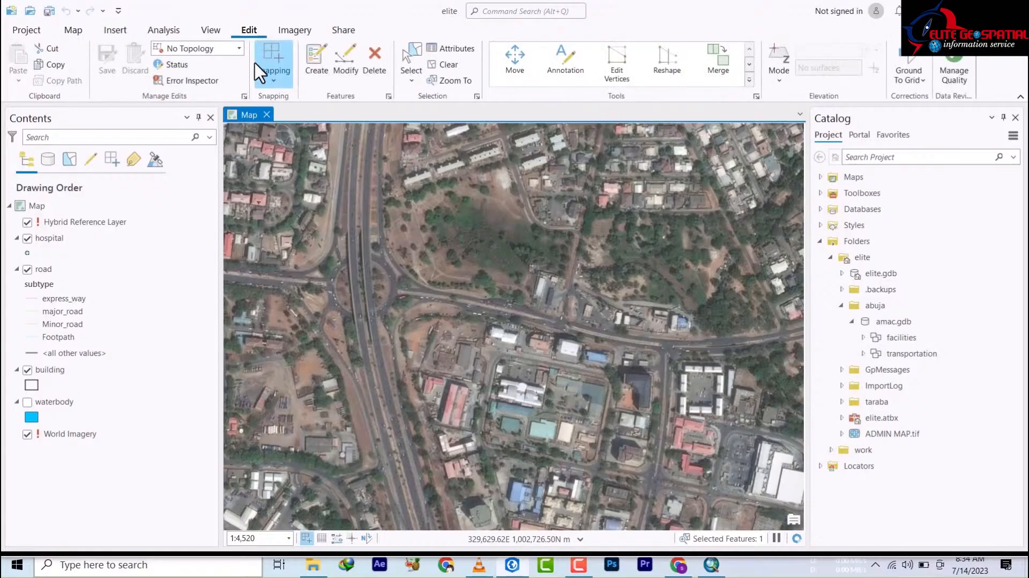
left_click(323, 67)
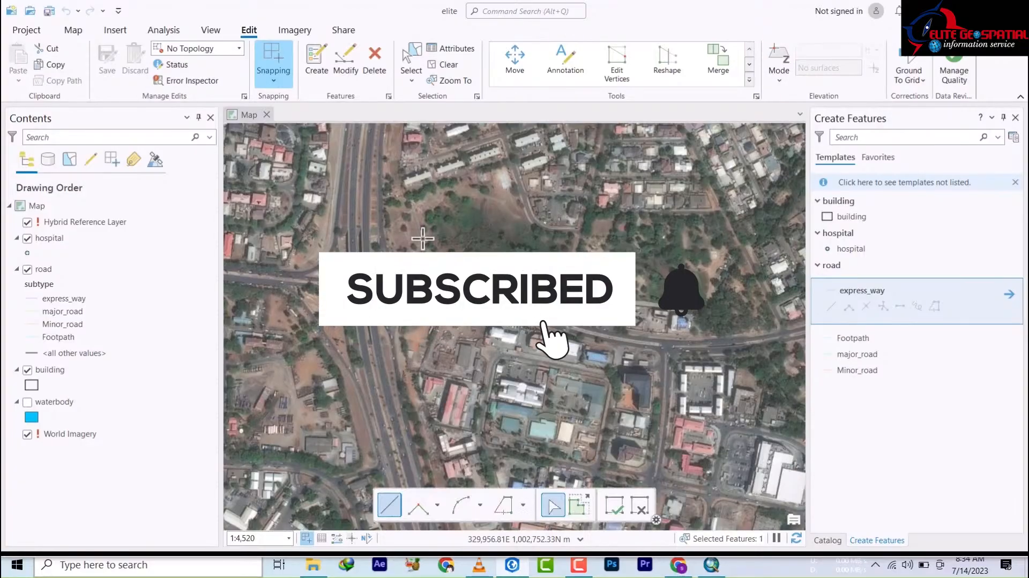
scroll(423, 238, "up", 3)
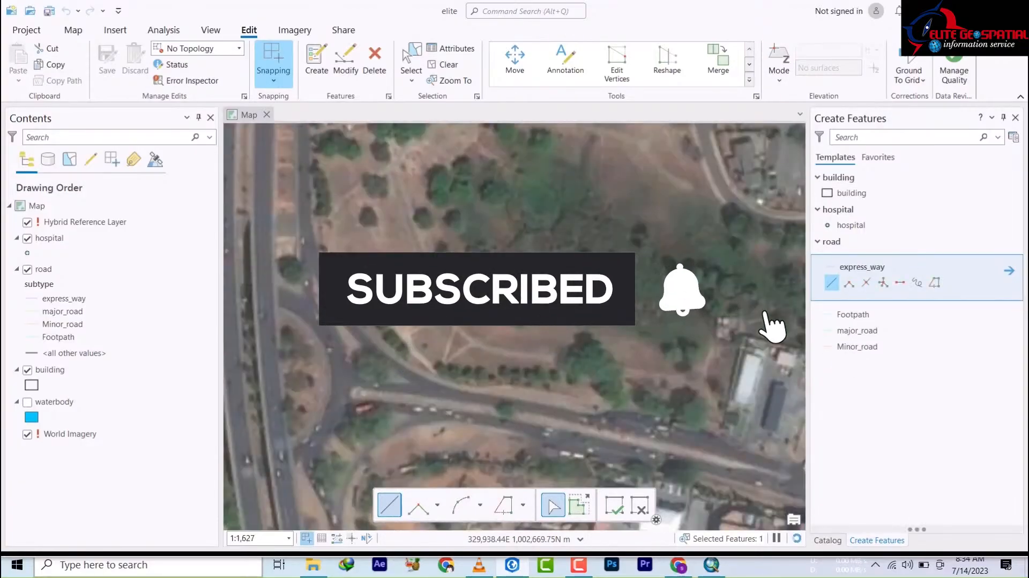
scroll(436, 209, "down", 2)
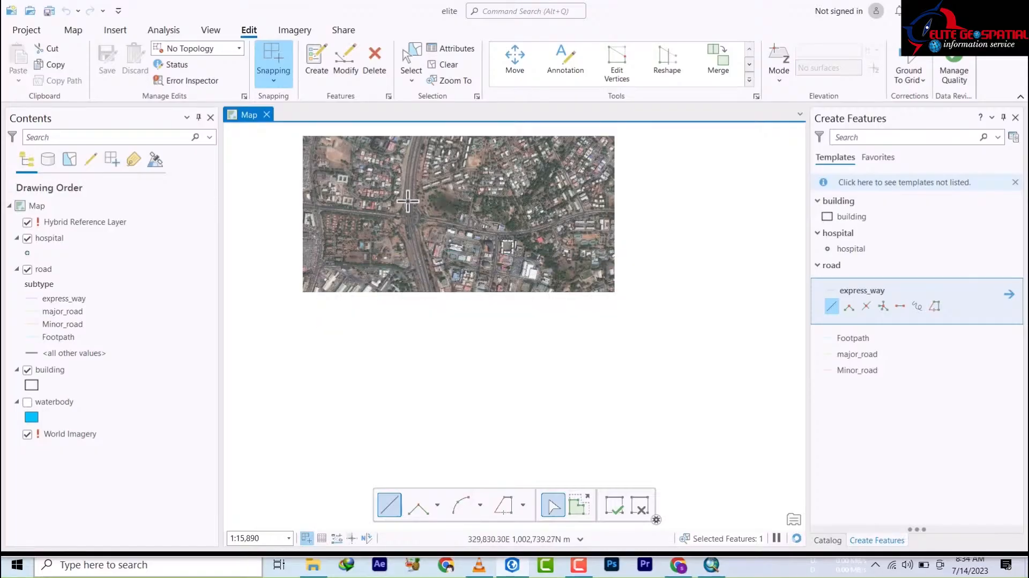
scroll(421, 299, "up", 4)
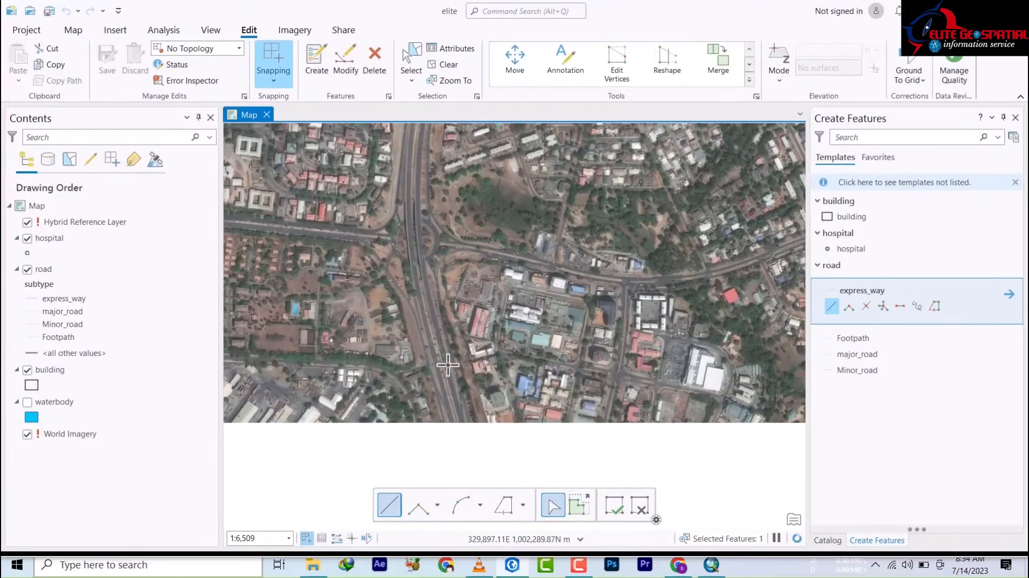
scroll(396, 209, "up", 2)
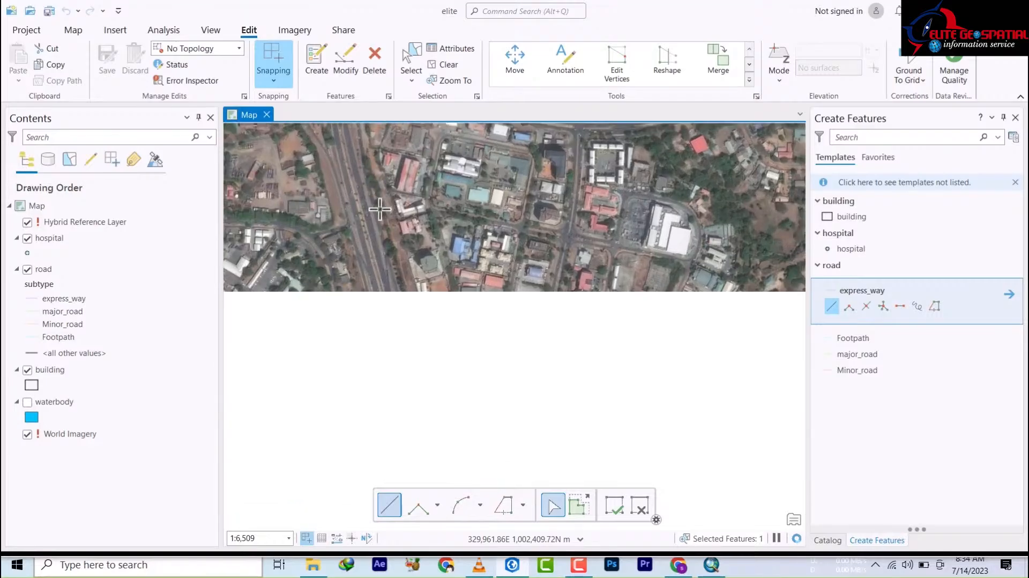
scroll(360, 236, "up", 4)
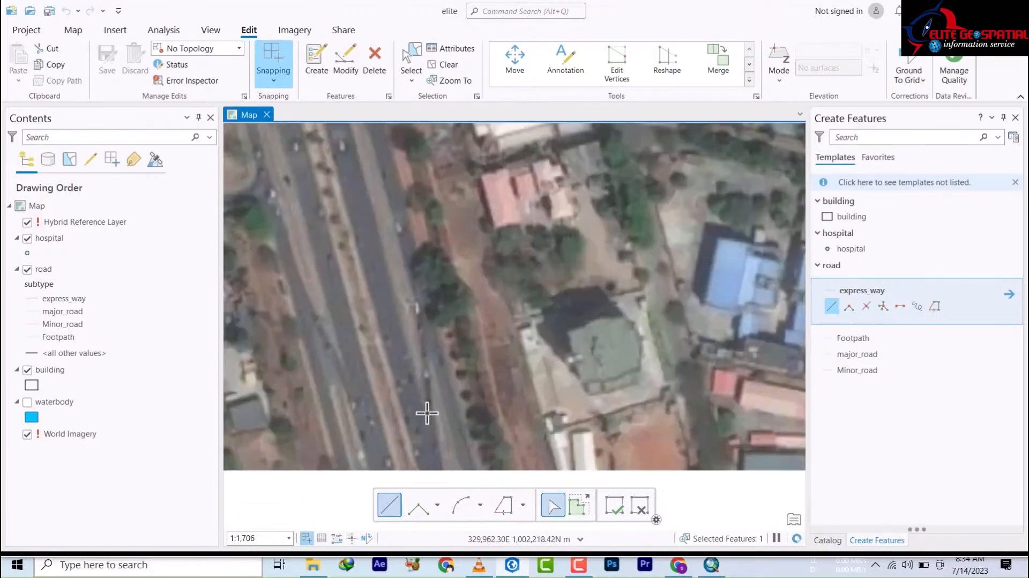
scroll(427, 413, "down", 2)
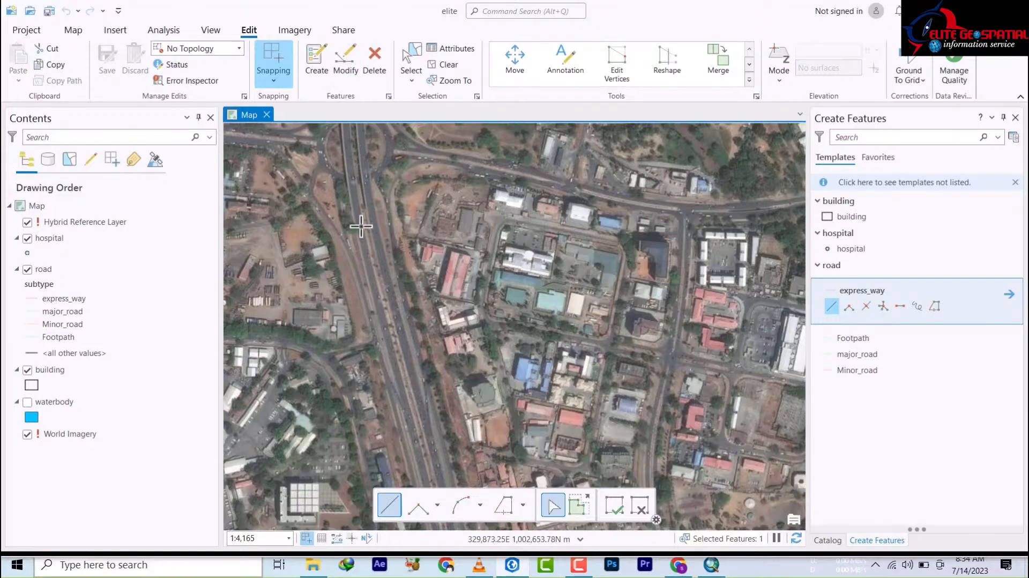
left_click(434, 455)
left_click(413, 383)
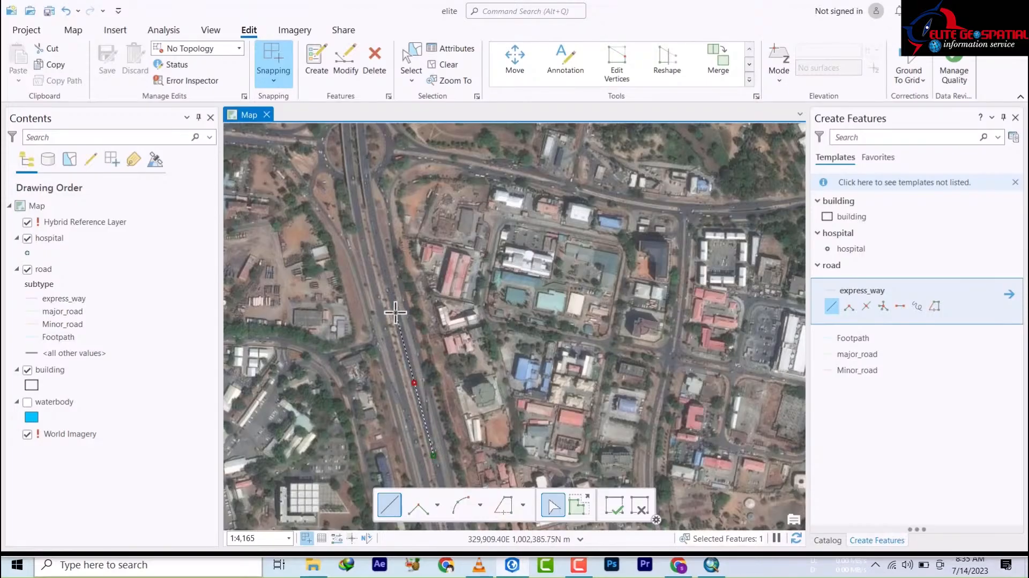
Step: Continue the express_way line north along the eastern carriageway through the junction with the east-west road
mouse_move(395, 312)
left_mouse_down()
mouse_move(397, 284)
mouse_move(402, 444)
mouse_move(399, 427)
left_mouse_up()
left_click(399, 426)
left_click(386, 370)
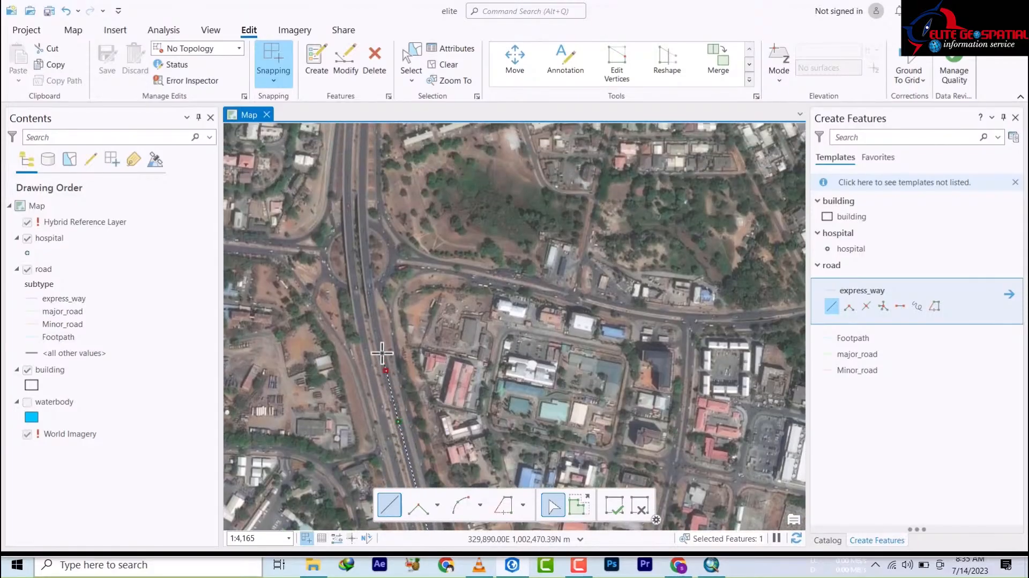
left_click(376, 321)
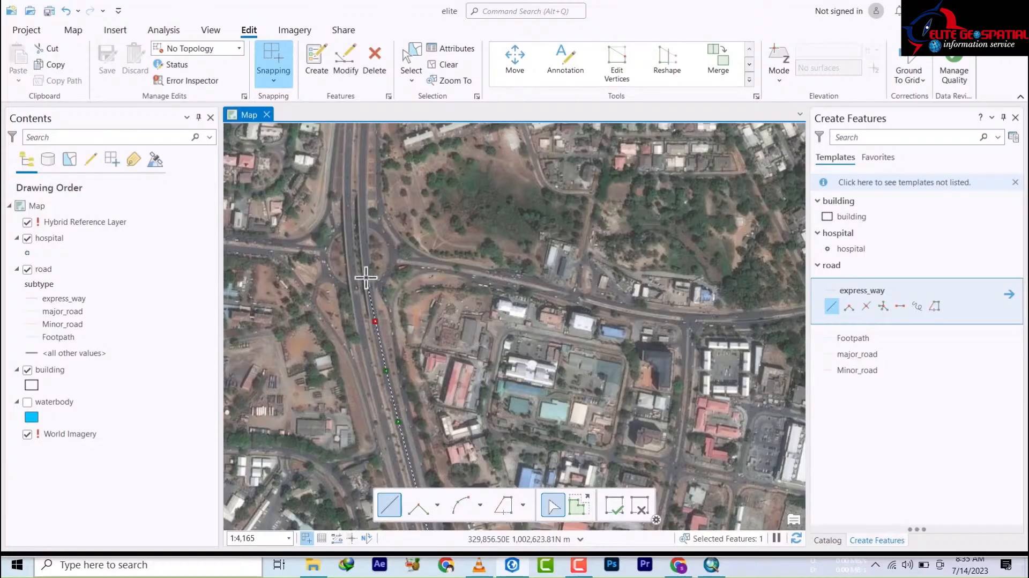
left_click(363, 224)
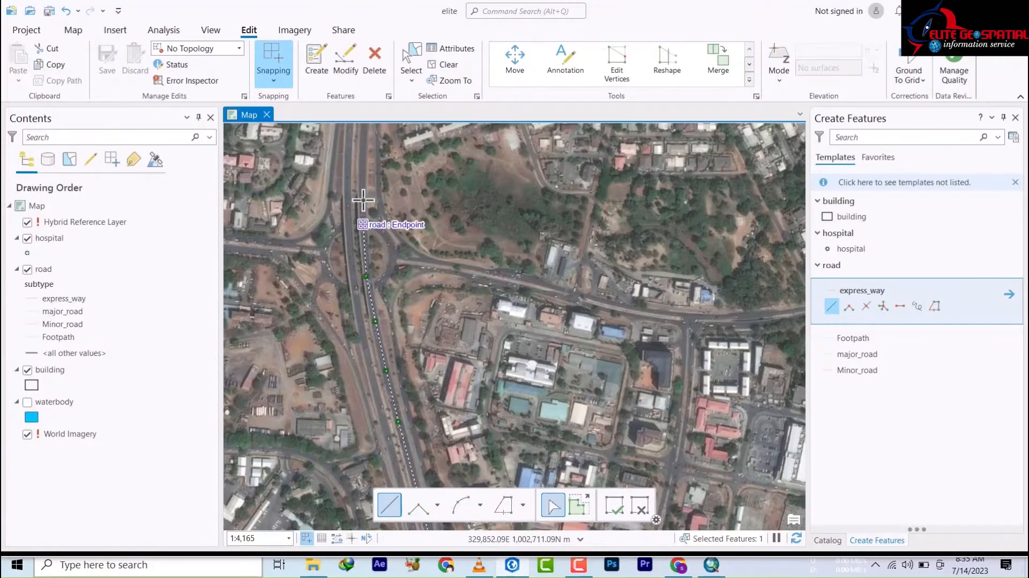
Step: Extend the express_way line around the northeast bend, following the carriageway towards the cloverleaf interchange
left_click_drag(367, 212, 370, 451)
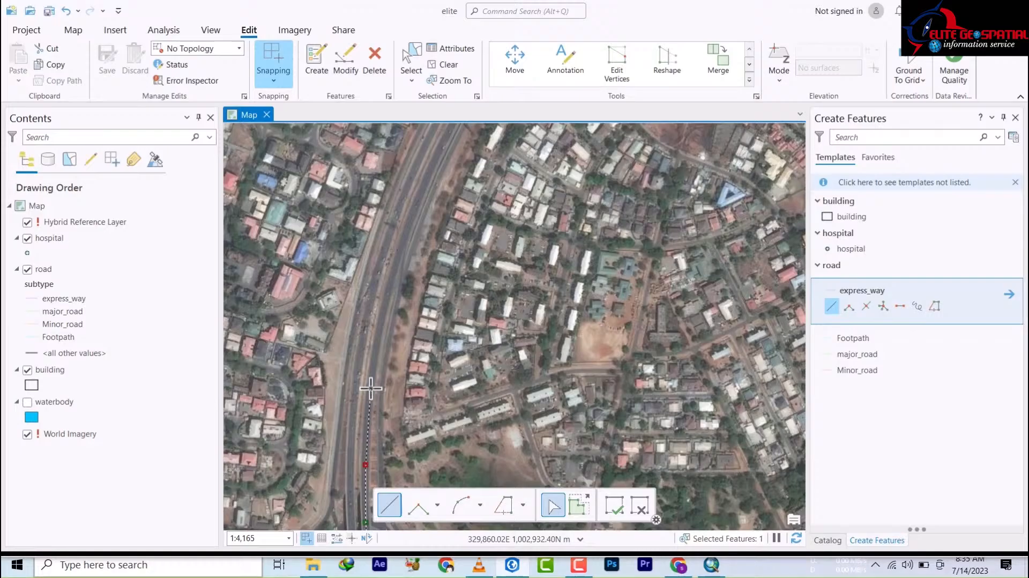
left_click(371, 388)
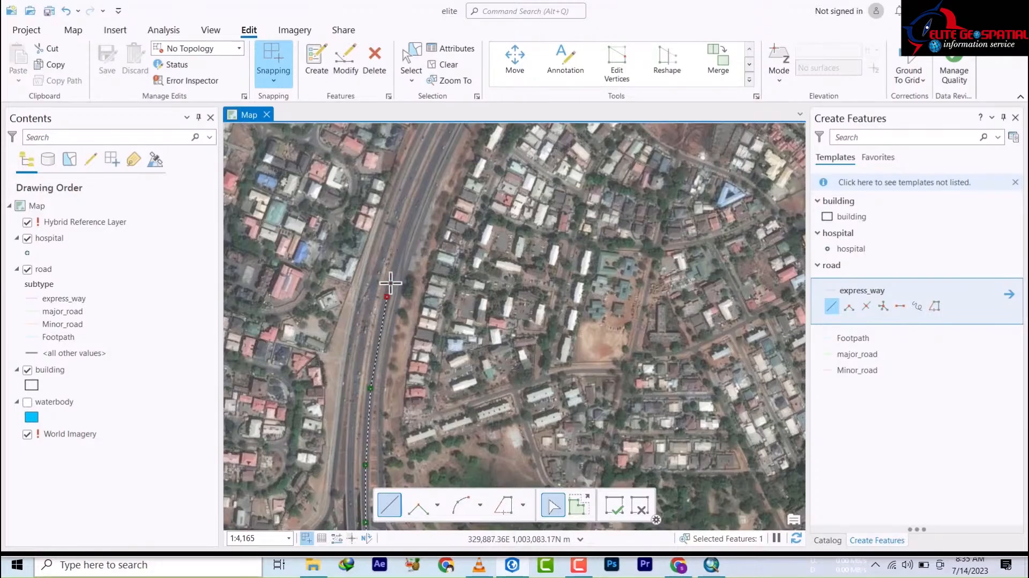
left_click(397, 259)
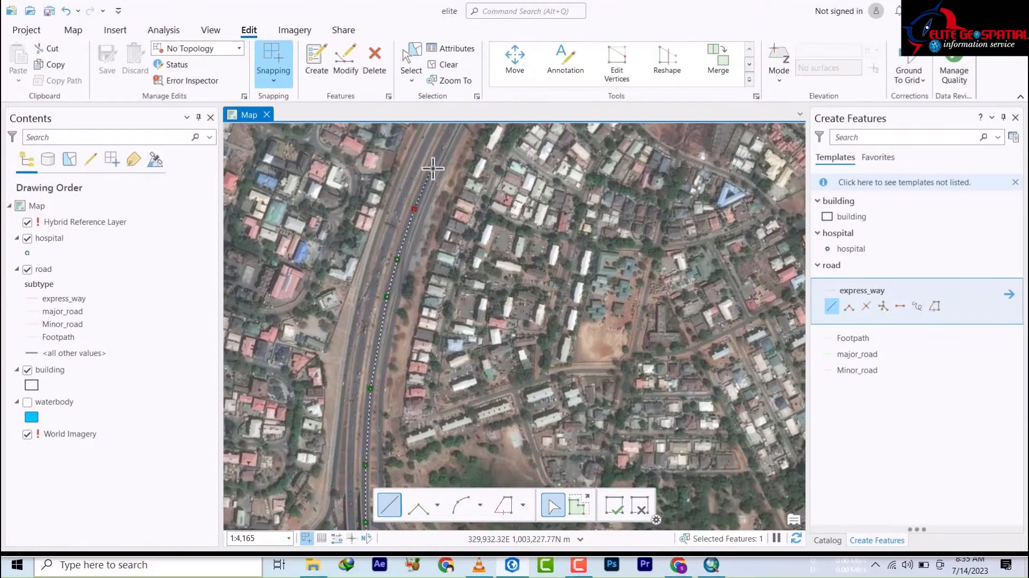
mouse_move(445, 143)
left_mouse_down()
mouse_move(430, 280)
mouse_move(413, 341)
mouse_move(383, 387)
left_mouse_up()
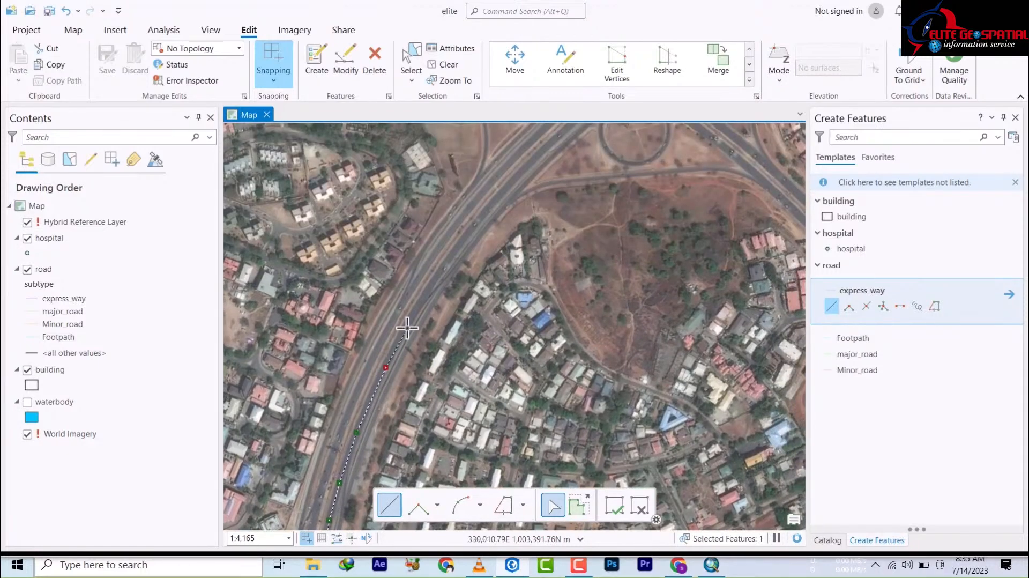
left_click(410, 315)
left_click(497, 197)
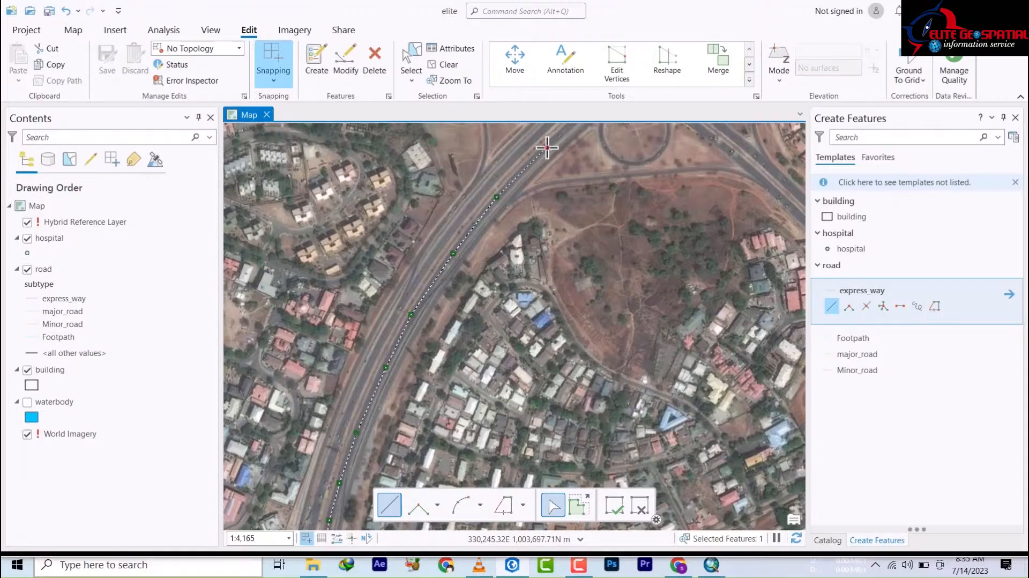
Step: Carry the express_way line across the cloverleaf interchange and finish it on the carriageway northeast of it
left_click_drag(519, 182, 482, 253)
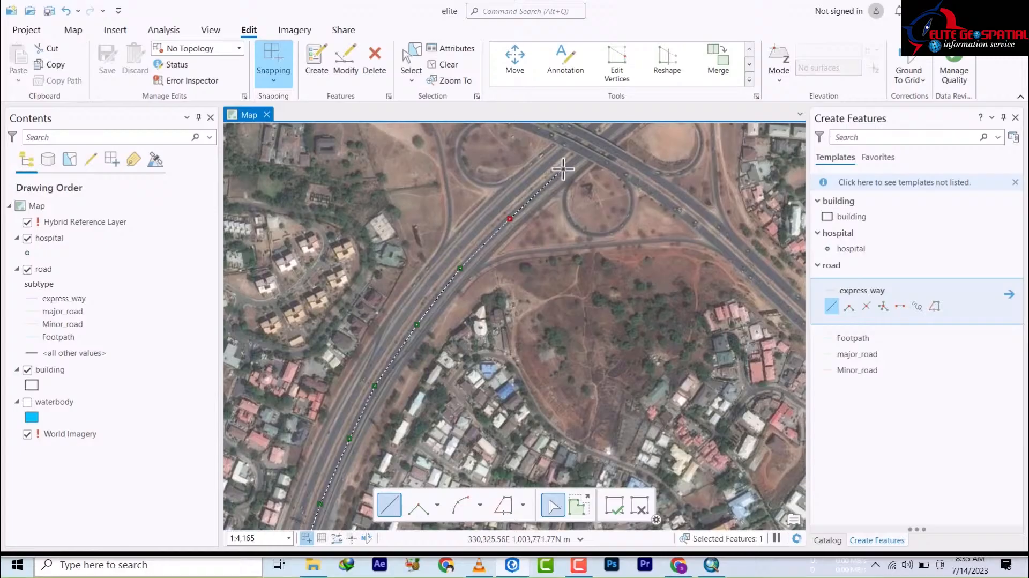
mouse_move(565, 166)
left_mouse_down()
mouse_move(487, 289)
mouse_move(406, 370)
left_mouse_up()
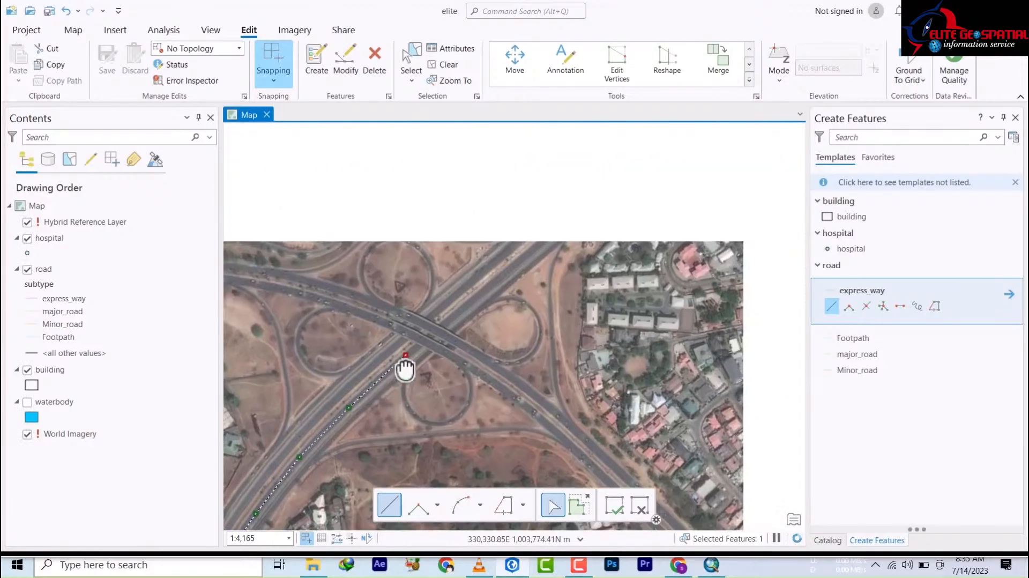
left_click(464, 308)
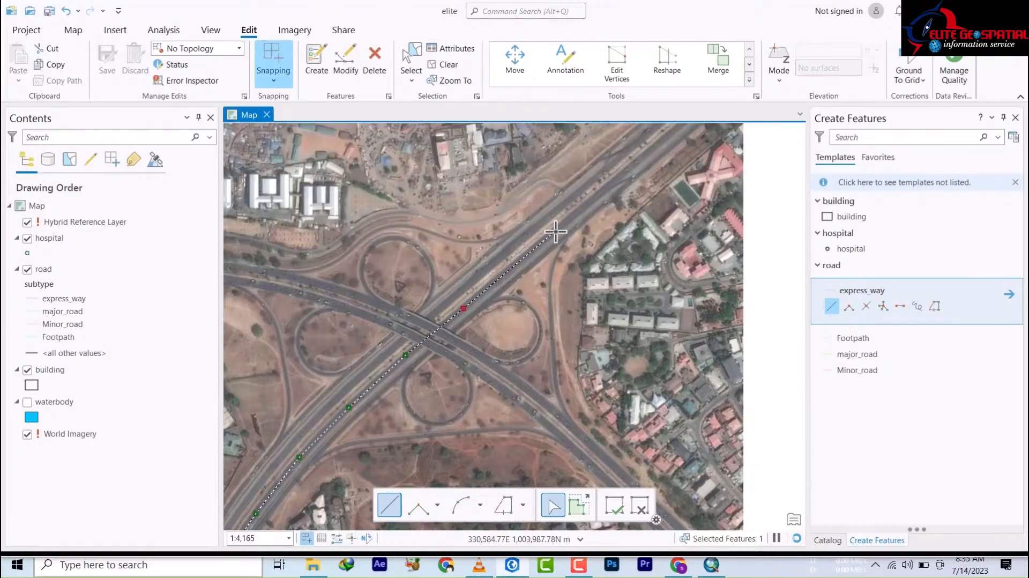
left_click(556, 231)
double_click(652, 151)
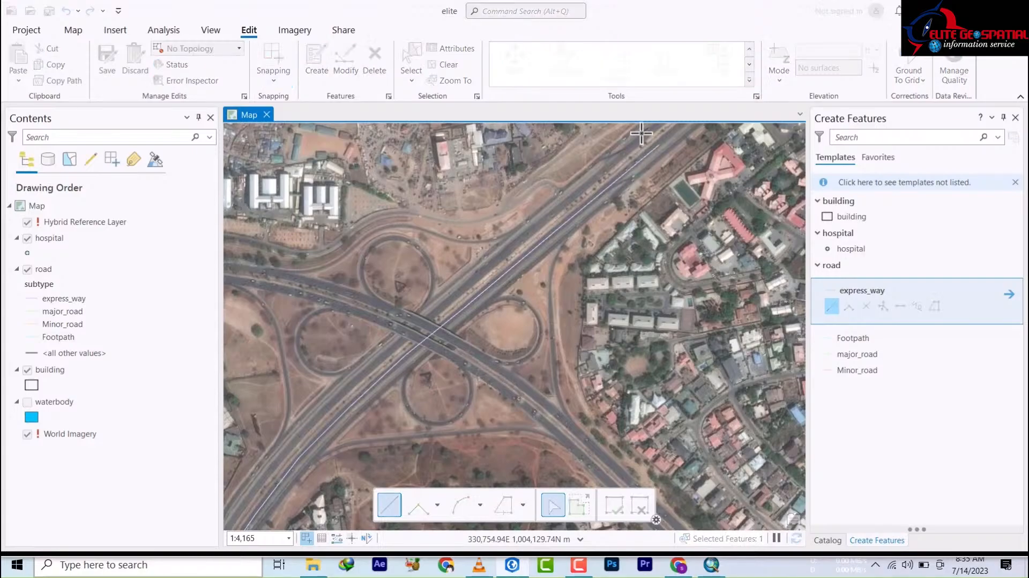
Step: Examine the completed express_way line from the cloverleaf interchange back to its southern end
scroll(494, 338, "up", 5)
scroll(499, 275, "down", 8)
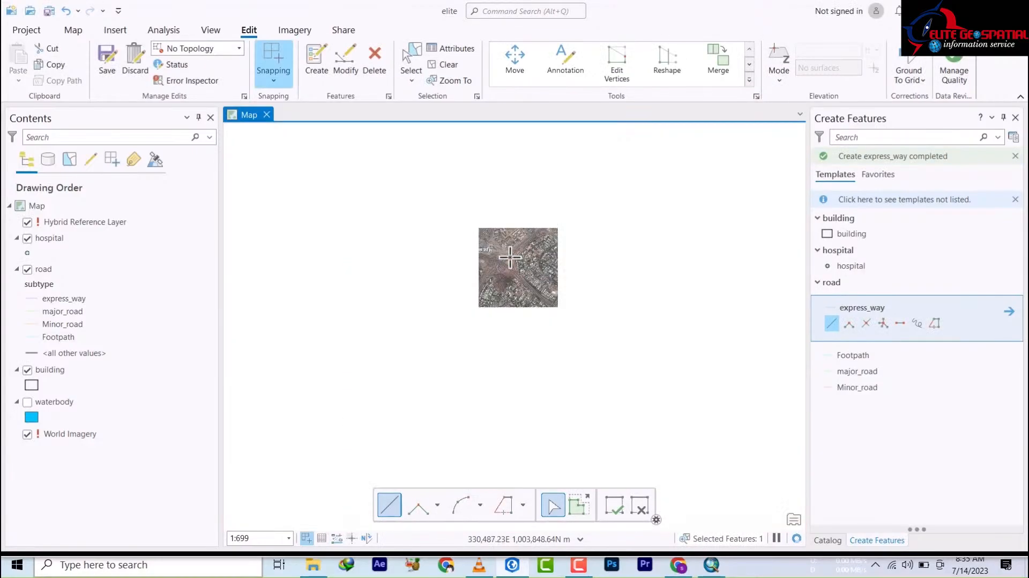
scroll(508, 271, "up", 4)
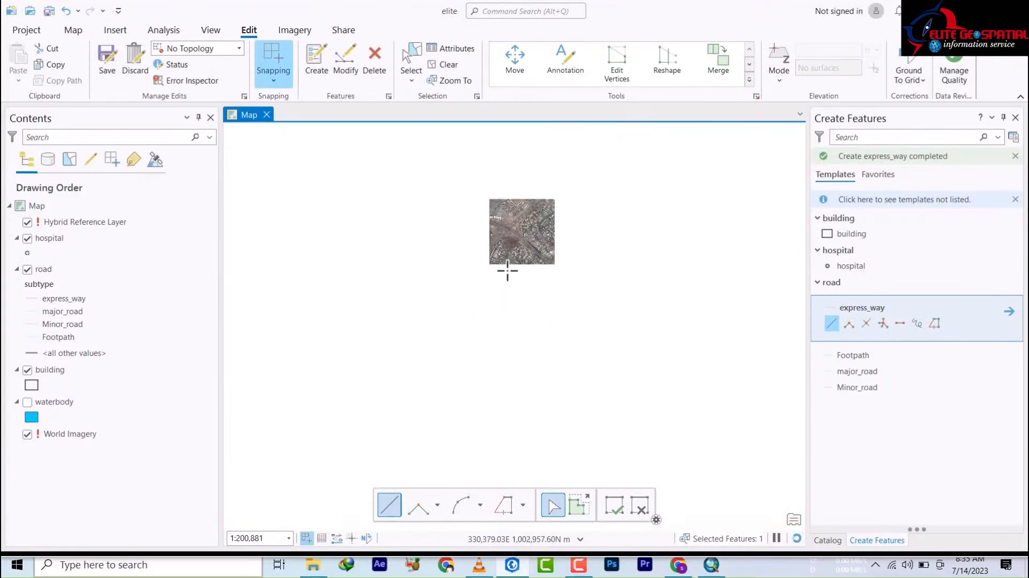
left_click_drag(521, 213, 572, 429)
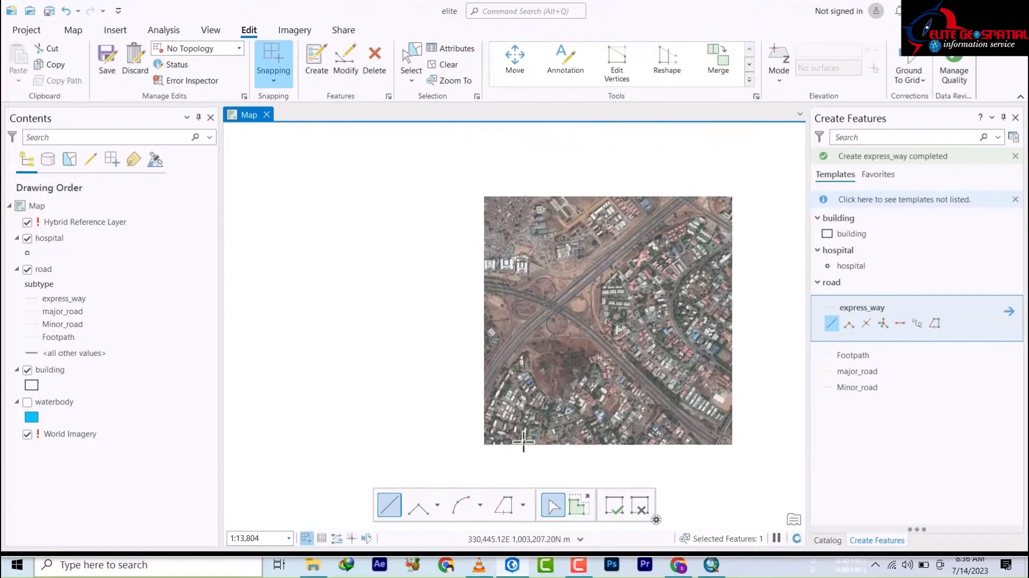
scroll(482, 400, "up", 4)
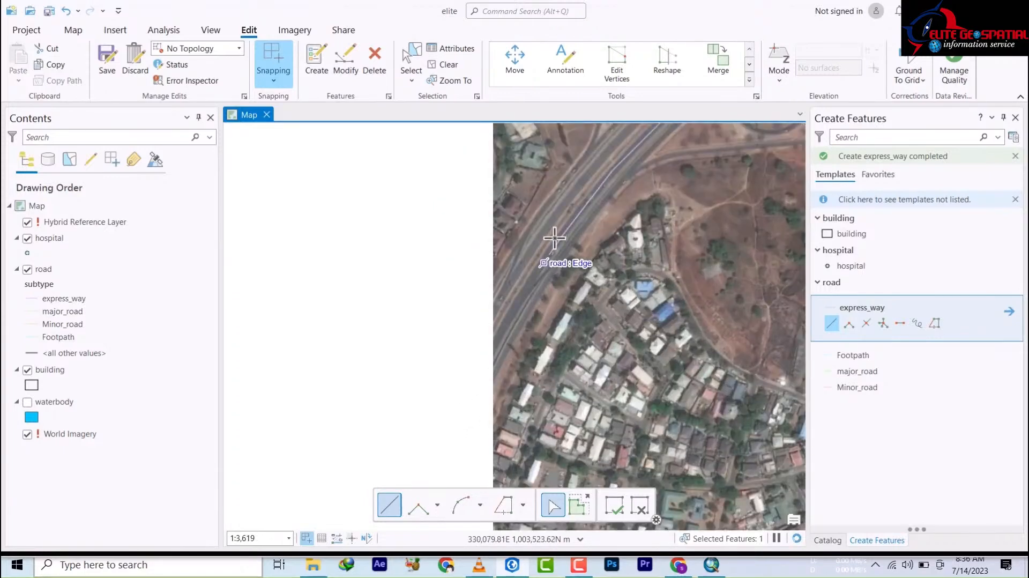
left_click_drag(554, 236, 518, 372)
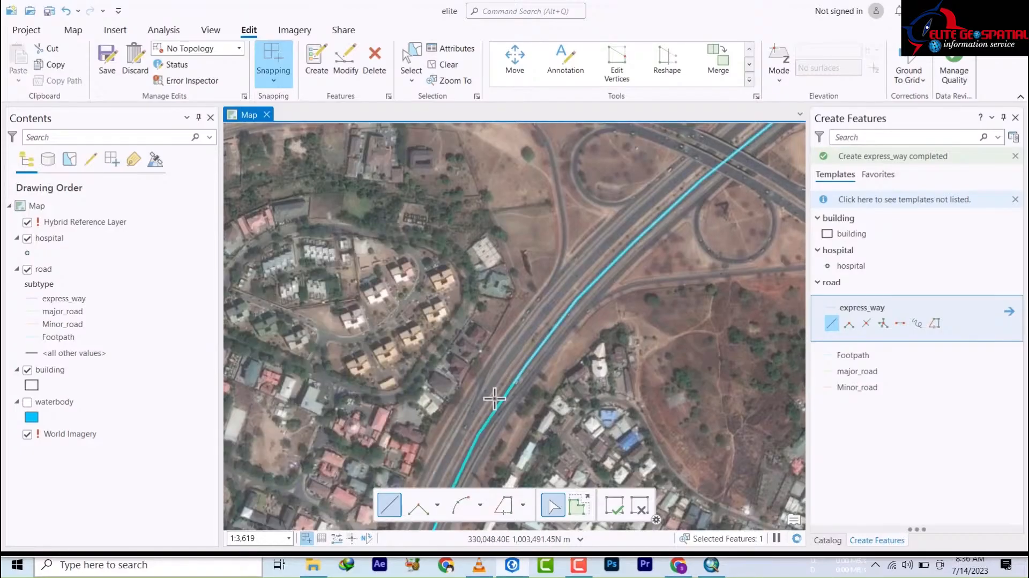
left_click_drag(494, 399, 576, 43)
left_click_drag(456, 378, 494, 181)
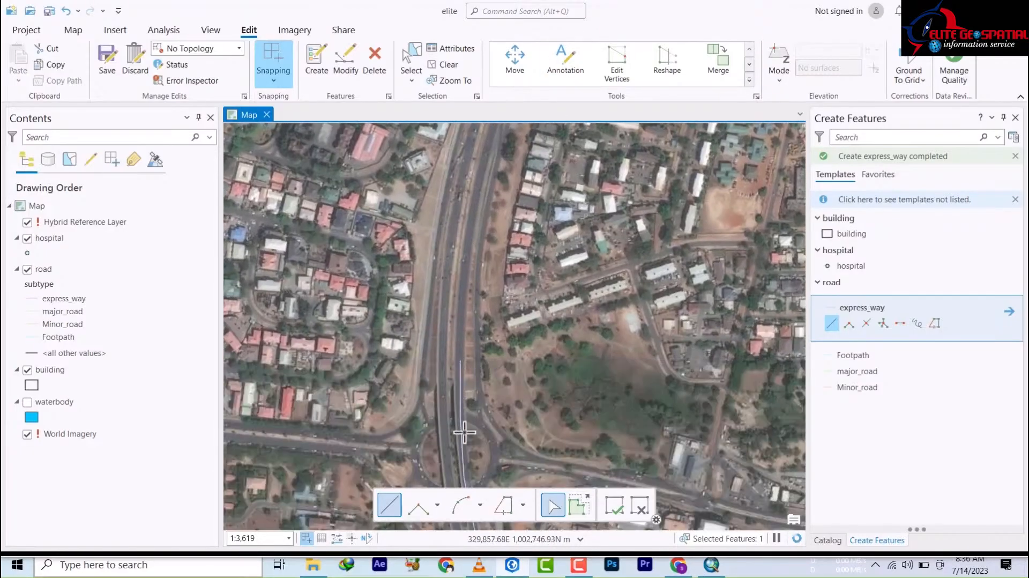
left_click_drag(452, 342, 416, 133)
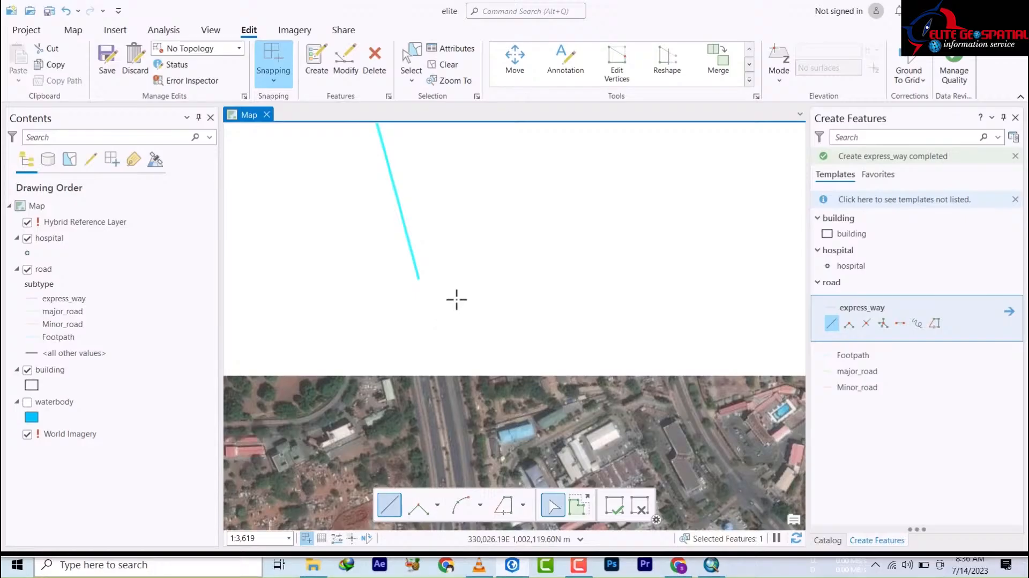
left_click_drag(456, 299, 498, 418)
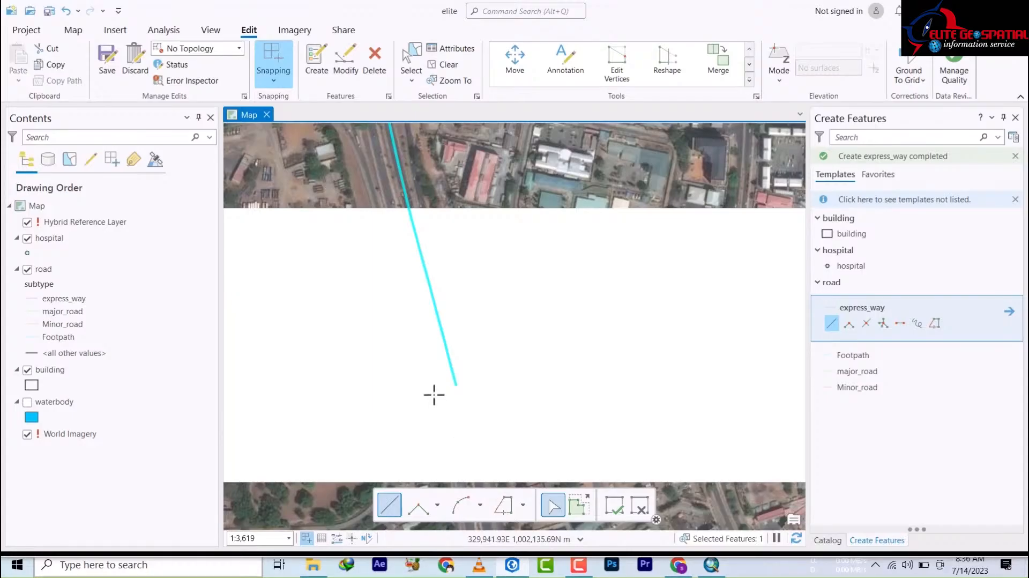
scroll(415, 327, "down", 3)
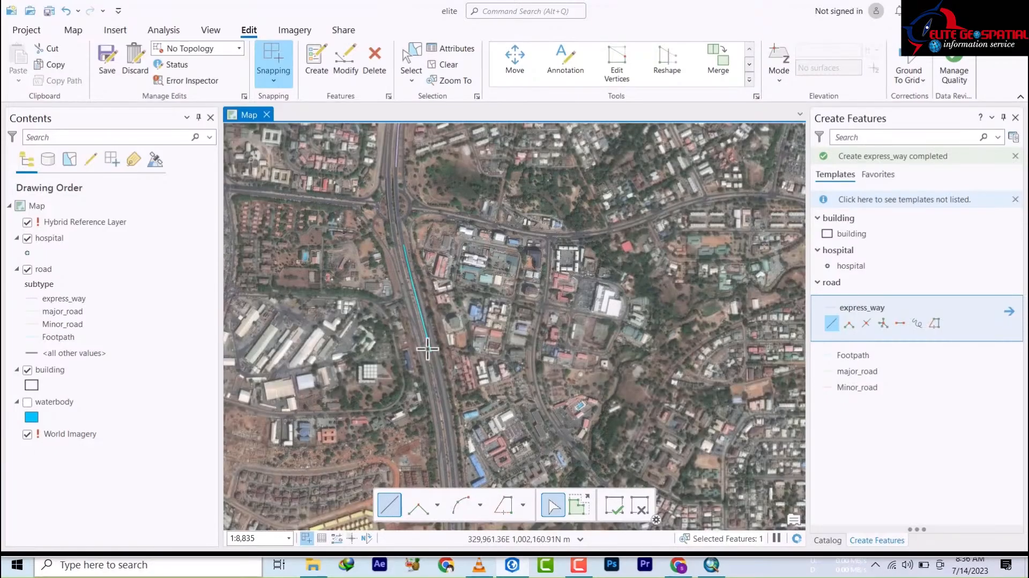
scroll(425, 348, "up", 3)
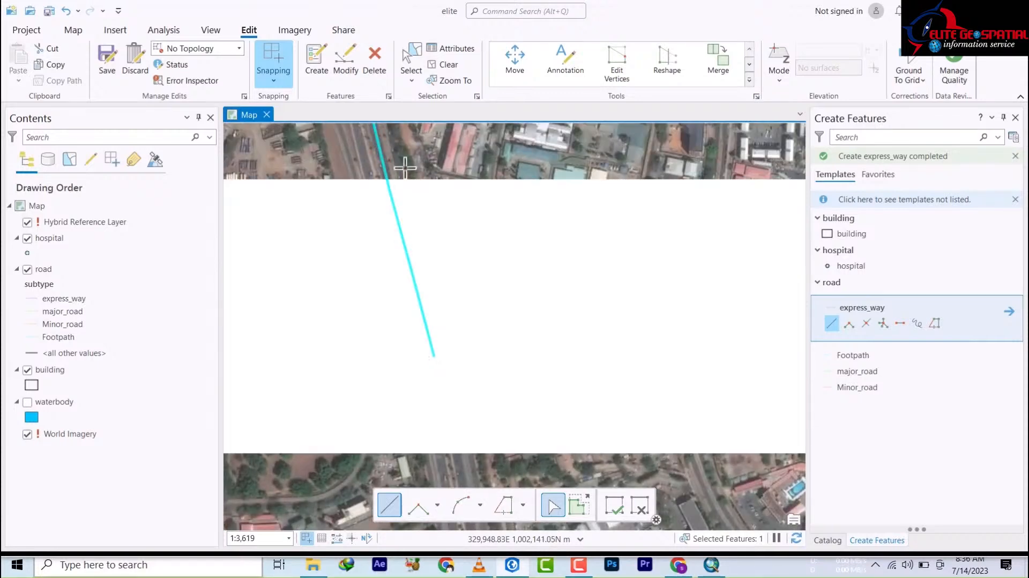
left_click_drag(405, 136, 425, 173)
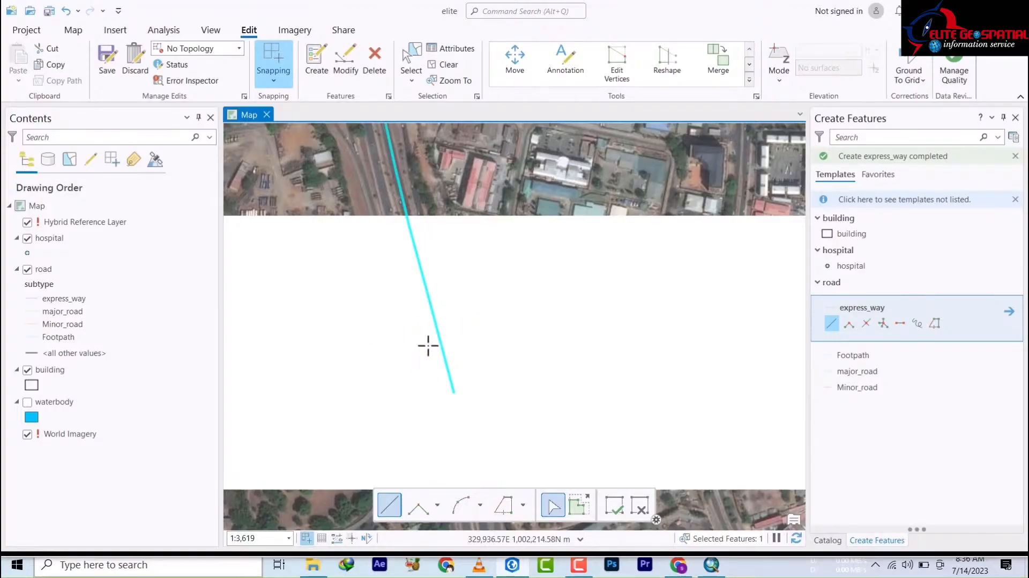
Step: Start an express_way line on the western carriageway beside the southern end of the existing line and trace it north
scroll(432, 357, "down", 3)
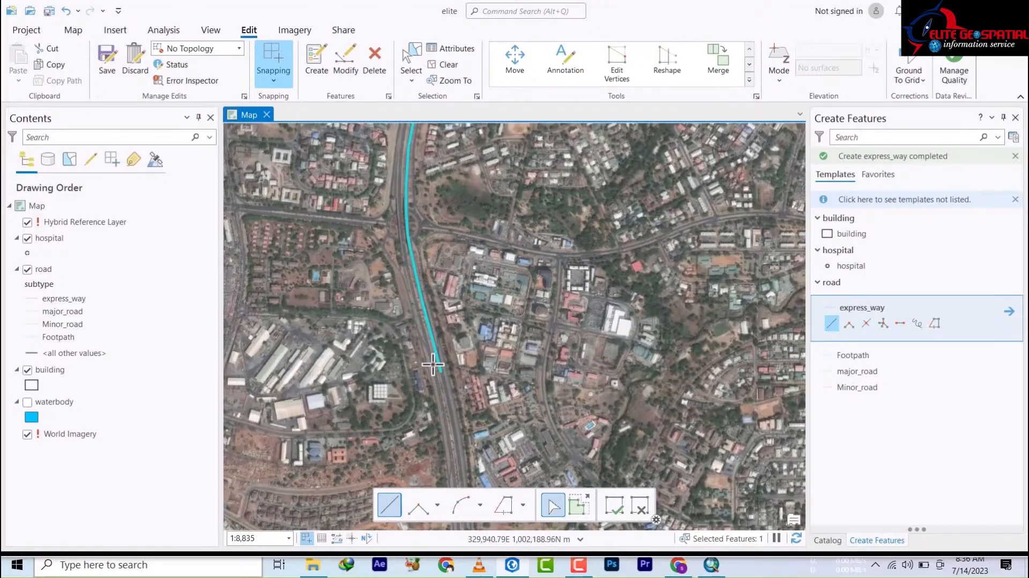
left_click(436, 374)
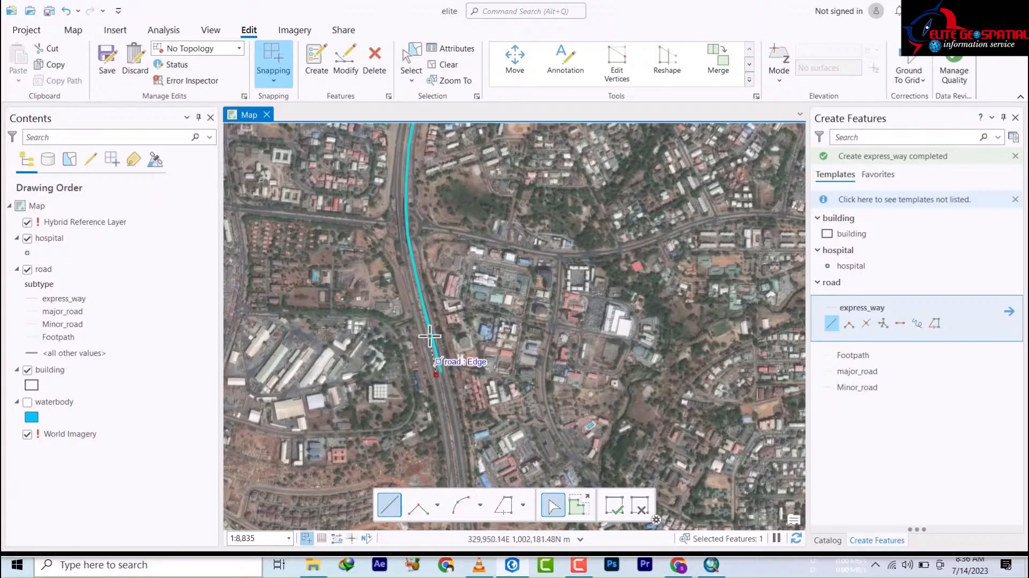
left_click(418, 307)
scroll(419, 307, "up", 3)
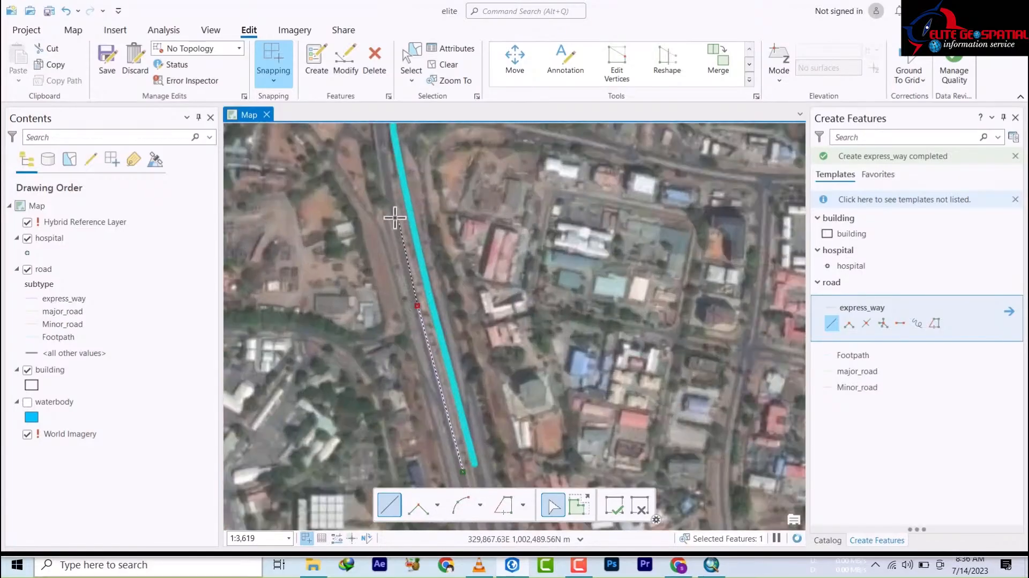
Step: Continue the western express_way line north along its carriageway through the junction with the east-west road
left_click_drag(396, 225, 423, 463)
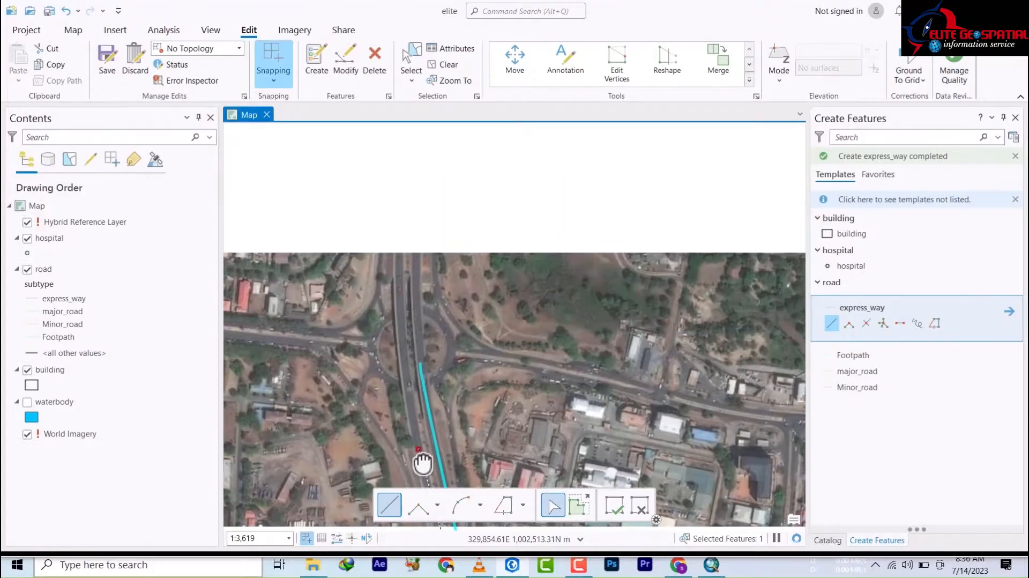
left_click(406, 378)
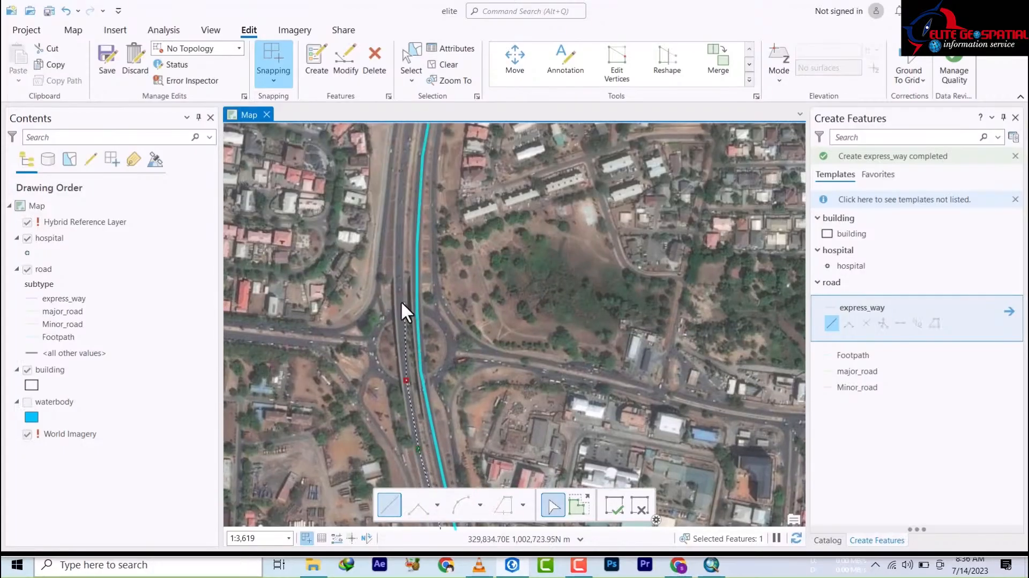
left_click(398, 303)
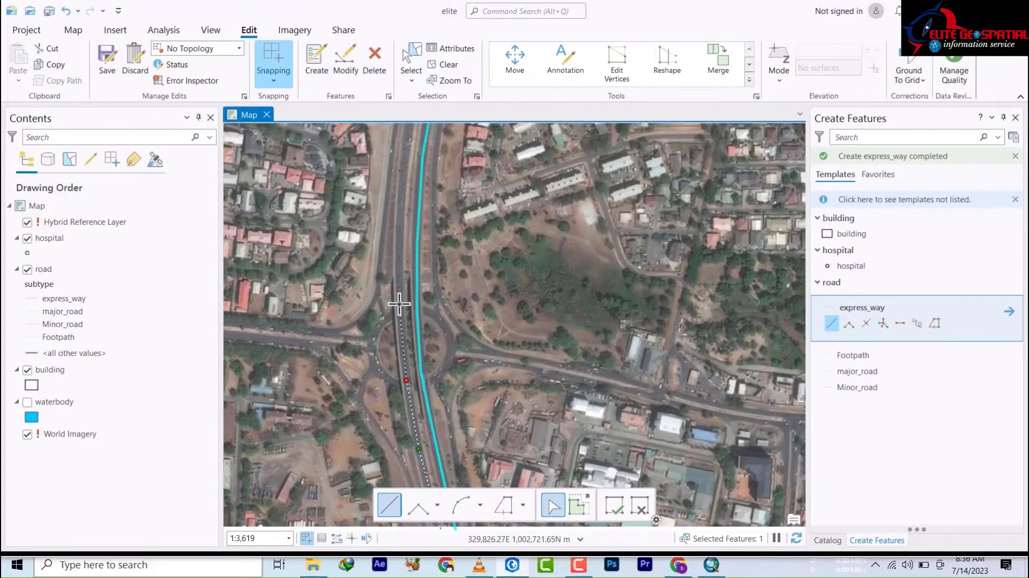
left_click(400, 219)
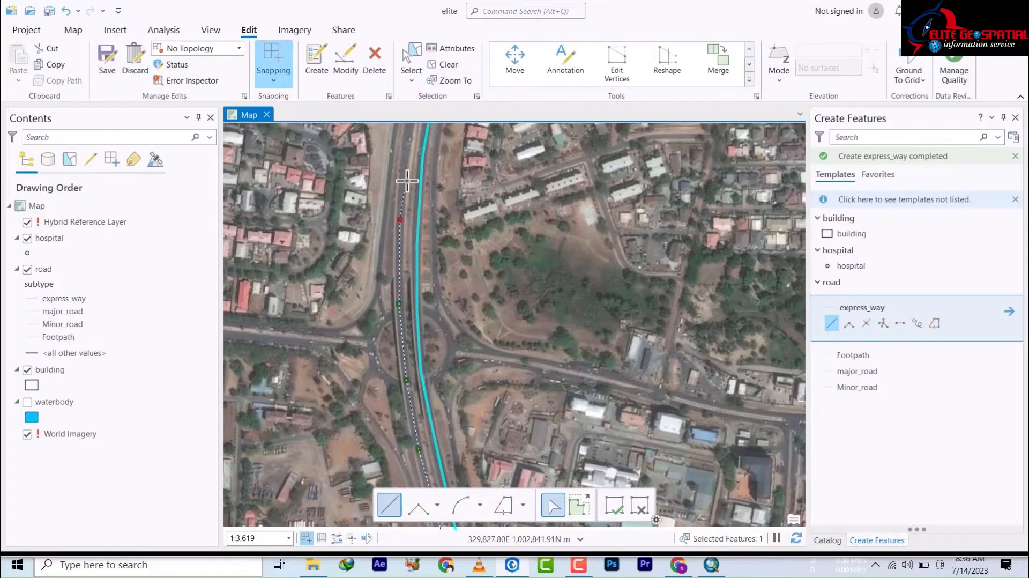
left_click(406, 150)
Step: Extend the western express_way line around the northeast bend, keeping parallel to the existing eastern line
left_click_drag(408, 218, 395, 465)
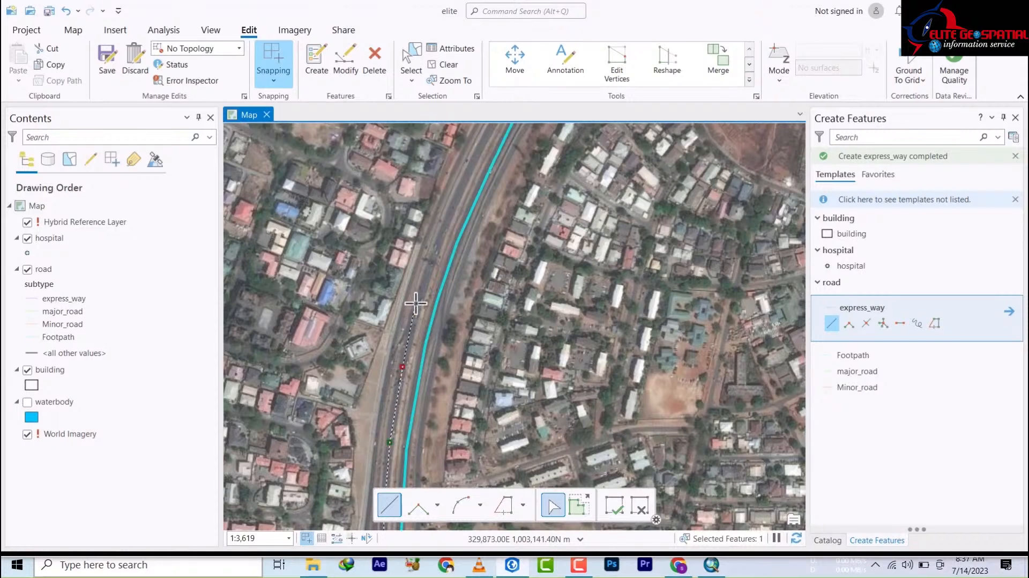
left_click(447, 217)
left_click_drag(397, 334, 309, 494)
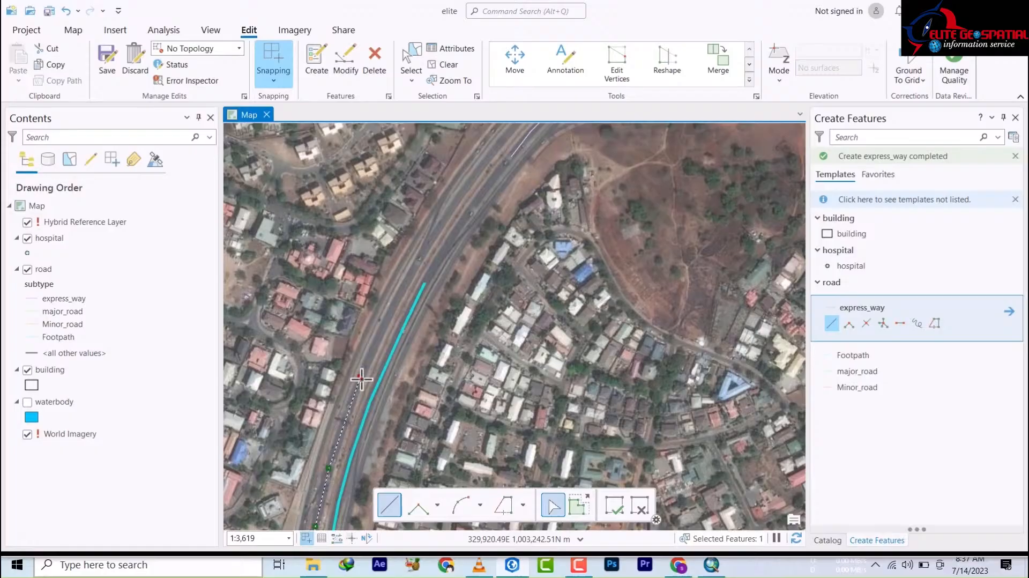
left_click(387, 317)
left_click(420, 256)
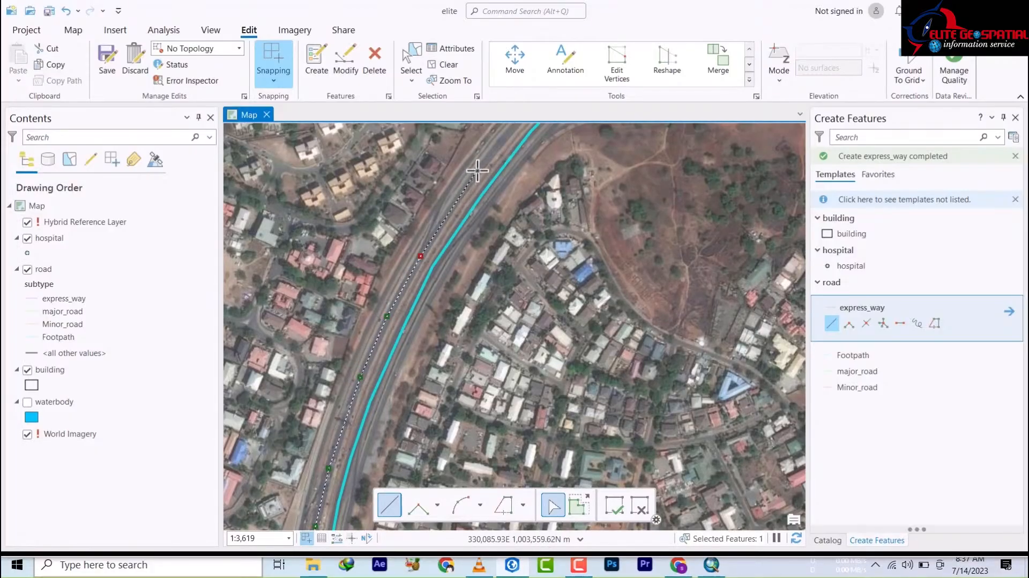
Step: Carry the western express_way line under the cloverleaf overpass and finish it beside the eastern line's northeastern end
mouse_move(422, 273)
left_mouse_down()
mouse_move(395, 344)
mouse_move(368, 379)
left_mouse_up()
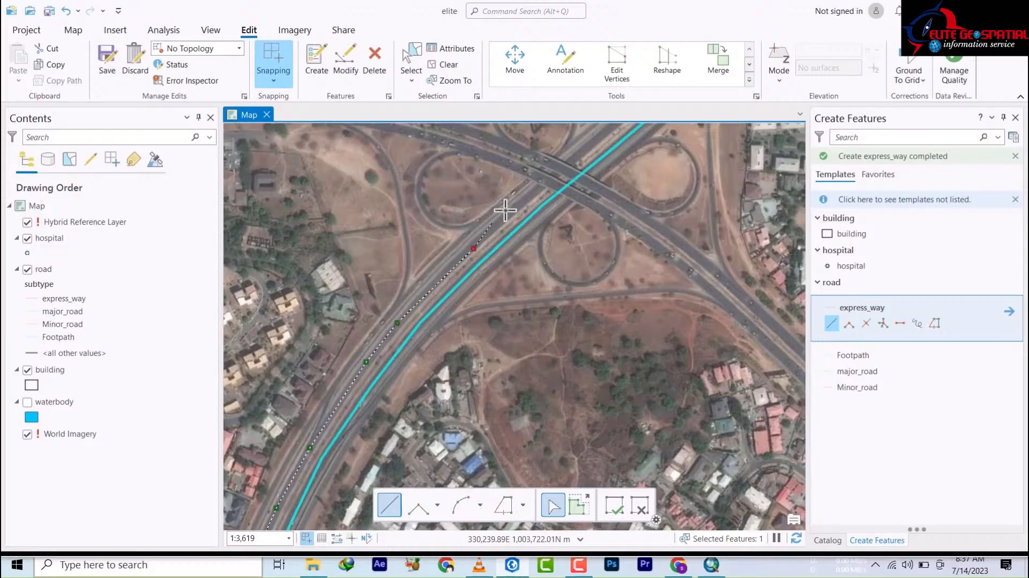
left_click(528, 193)
mouse_move(486, 254)
left_mouse_down()
mouse_move(413, 362)
mouse_move(319, 441)
left_mouse_up()
left_click(425, 327)
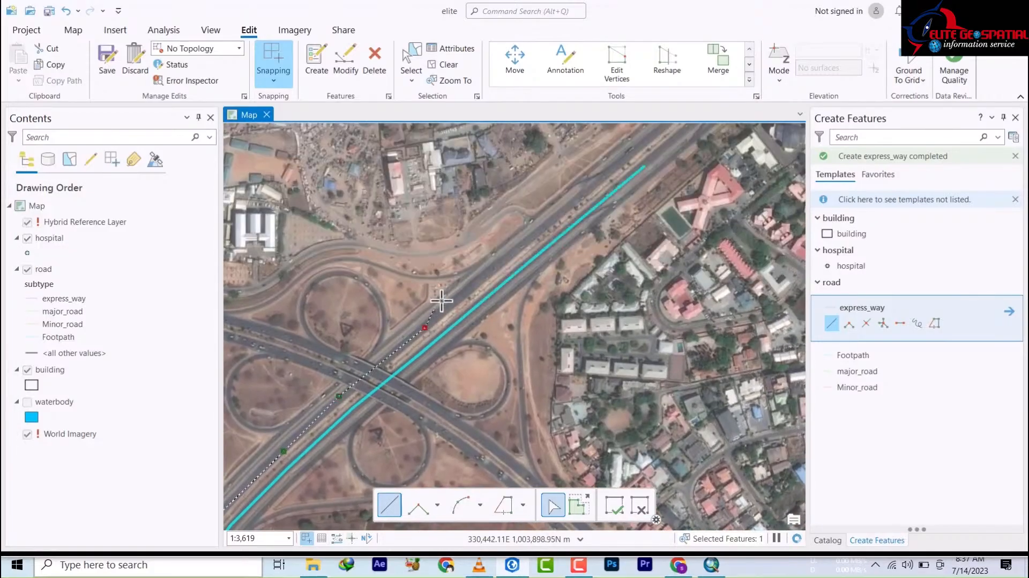
left_click(512, 253)
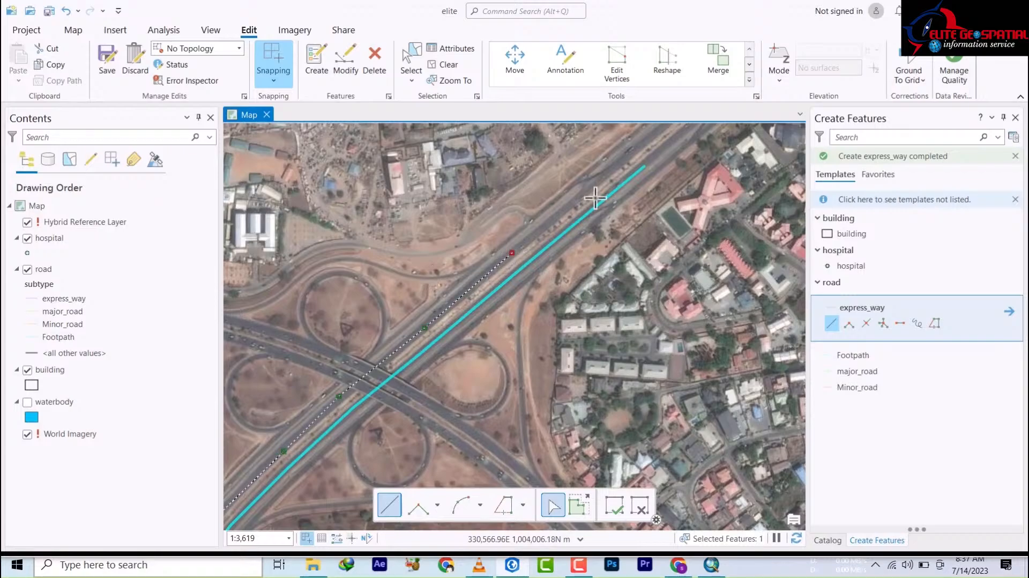
double_click(636, 150)
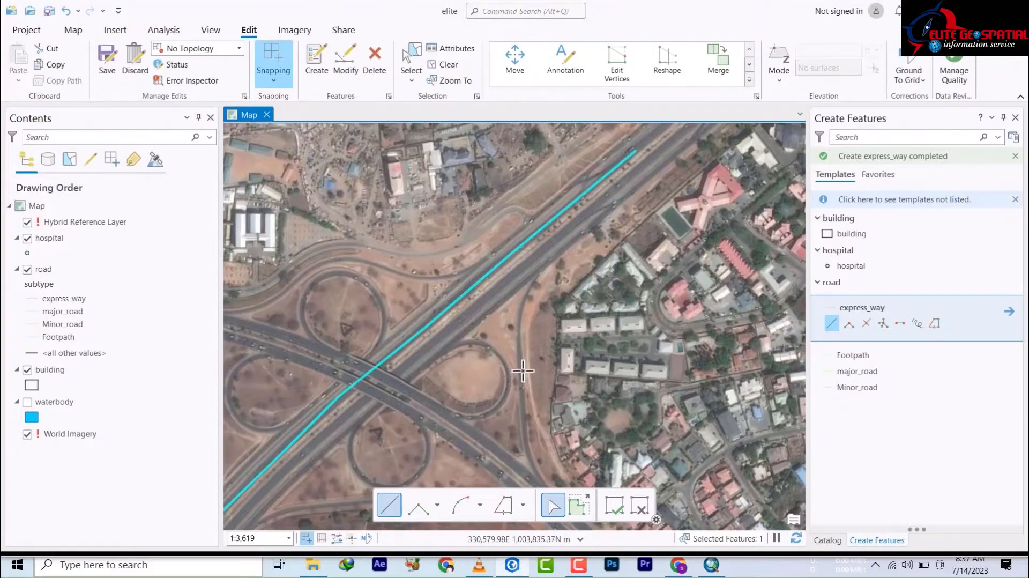
Step: Start an express_way line on the northern carriageway southeast of the cloverleaf, tracing northwest from just east of the road bridge
left_click_drag(523, 370, 616, 259)
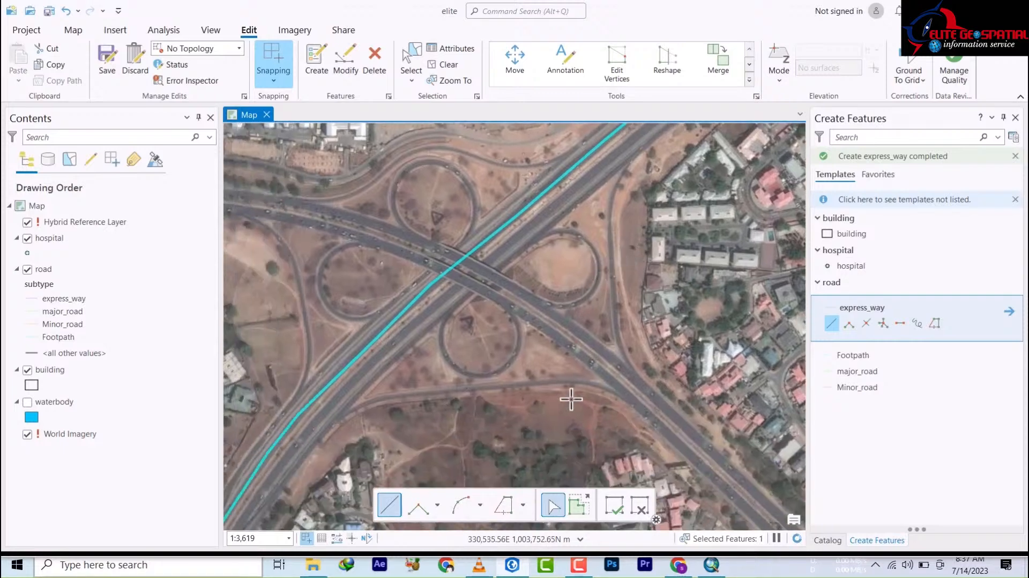
left_click_drag(645, 456, 345, 247)
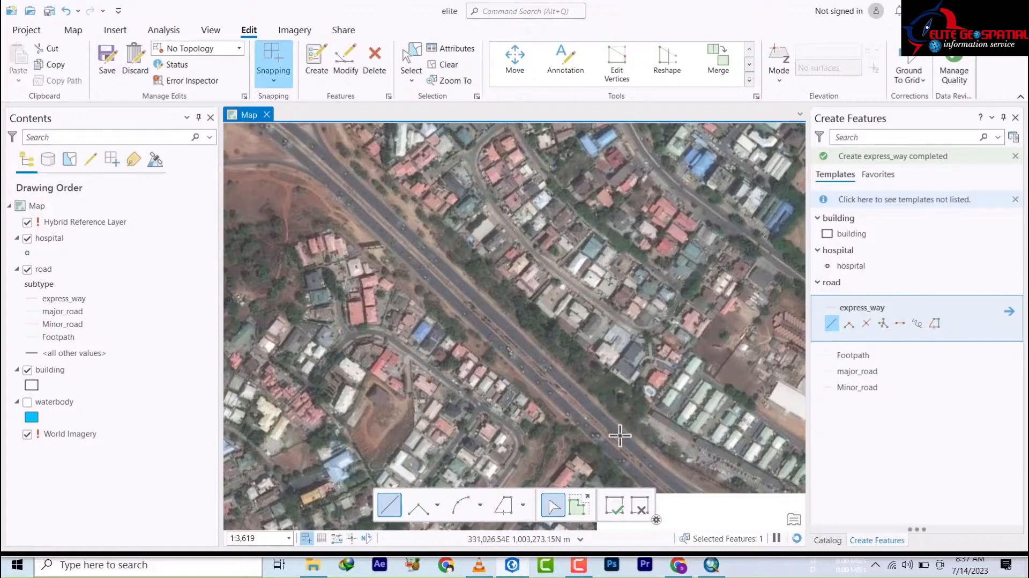
left_click_drag(656, 460, 409, 257)
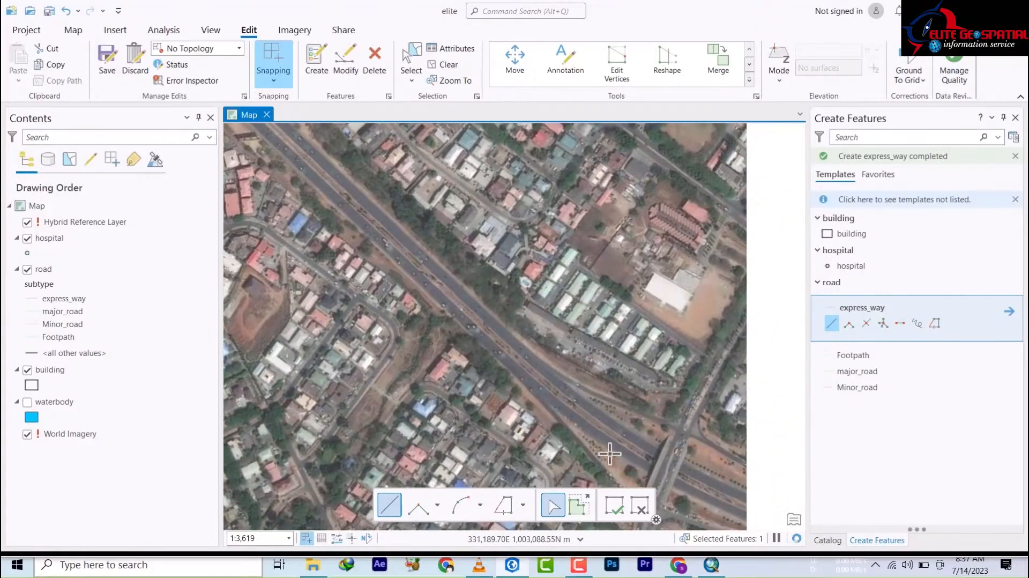
left_click_drag(595, 455, 400, 298)
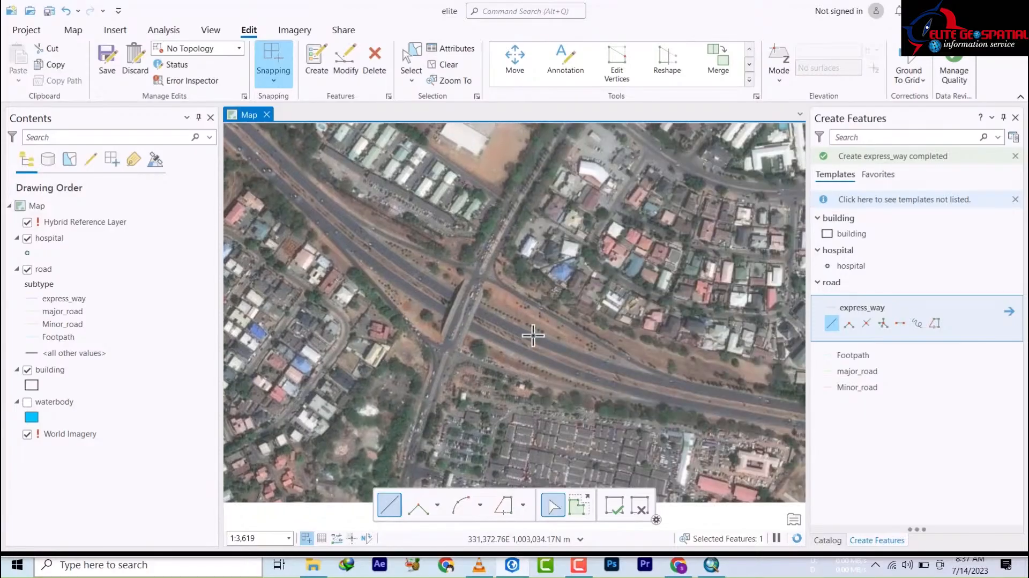
left_click(533, 337)
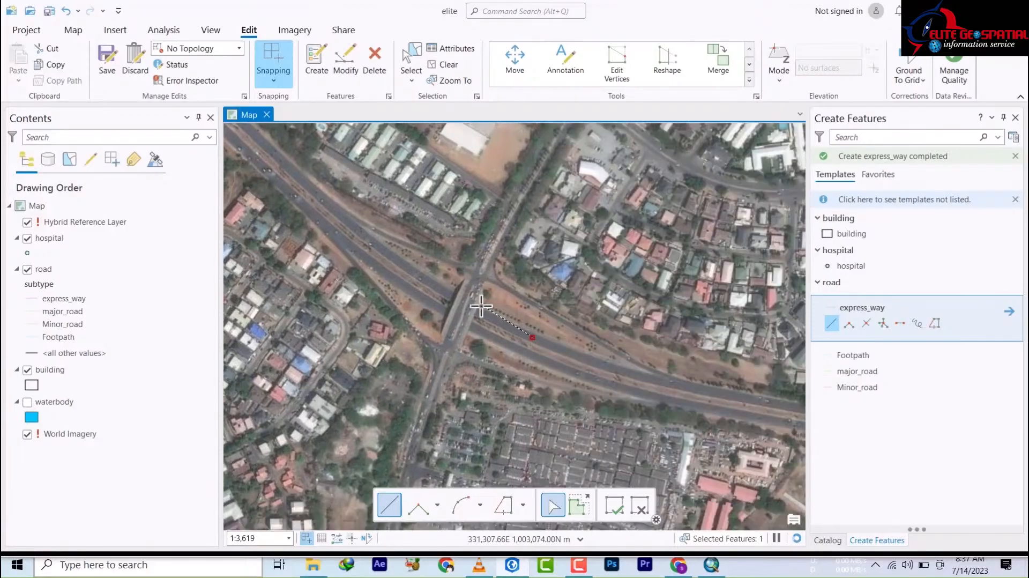
left_click(435, 288)
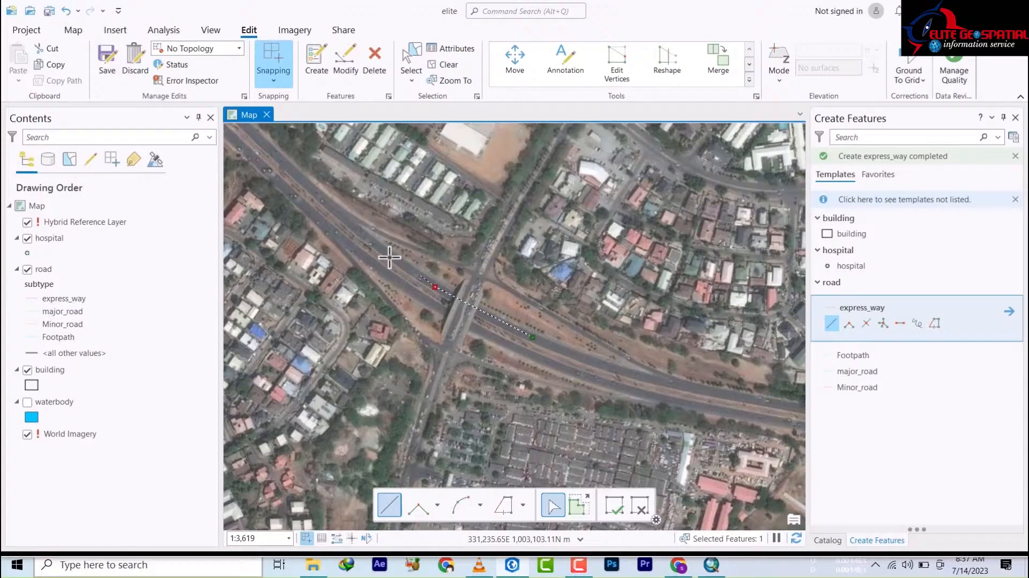
left_click(355, 230)
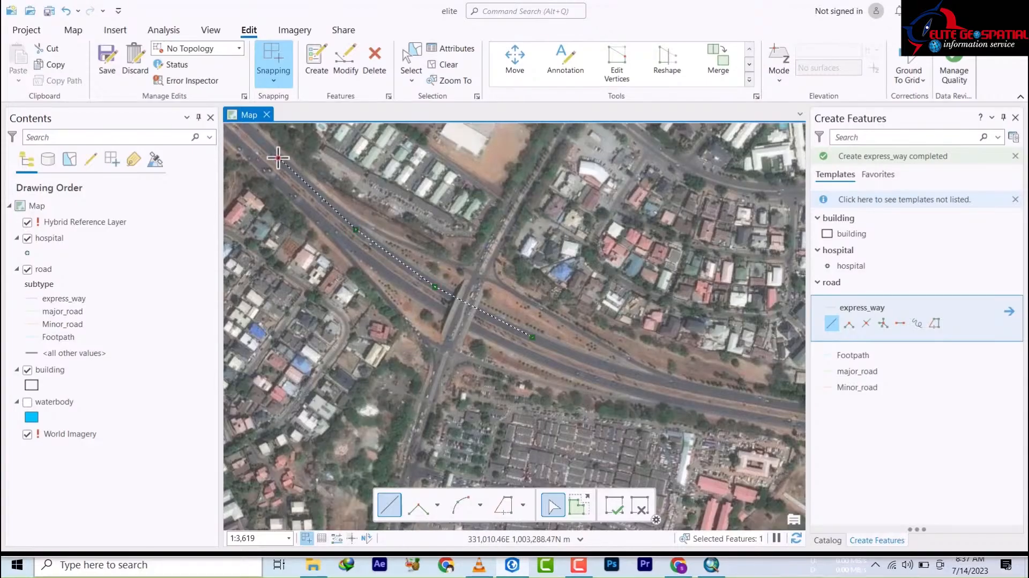
Step: Continue this express_way line northwest along the northern carriageway past the housing blocks towards the cloverleaf
mouse_move(294, 156)
left_mouse_down()
mouse_move(602, 494)
mouse_move(616, 487)
left_mouse_up()
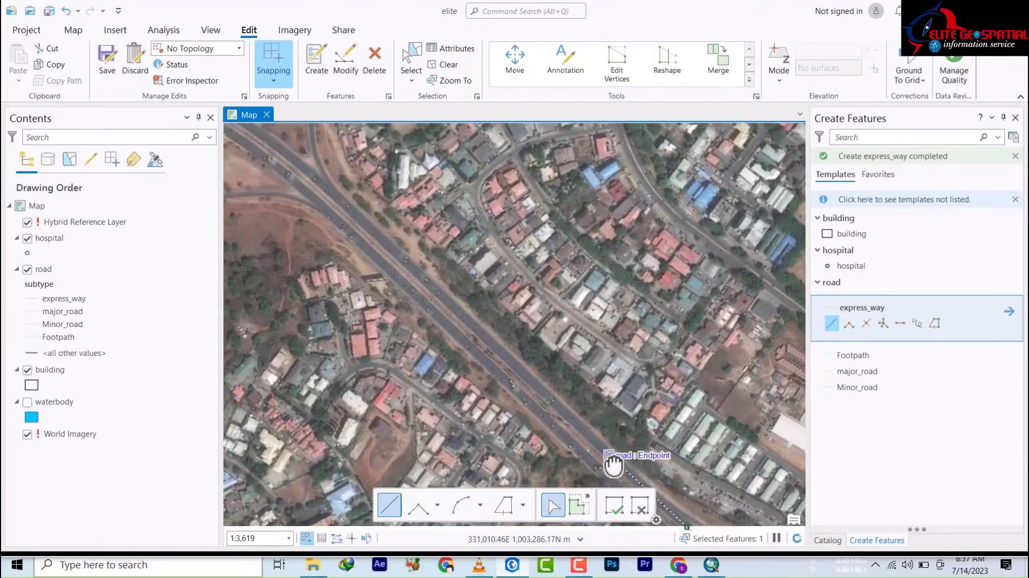
left_click(609, 454)
left_click(555, 402)
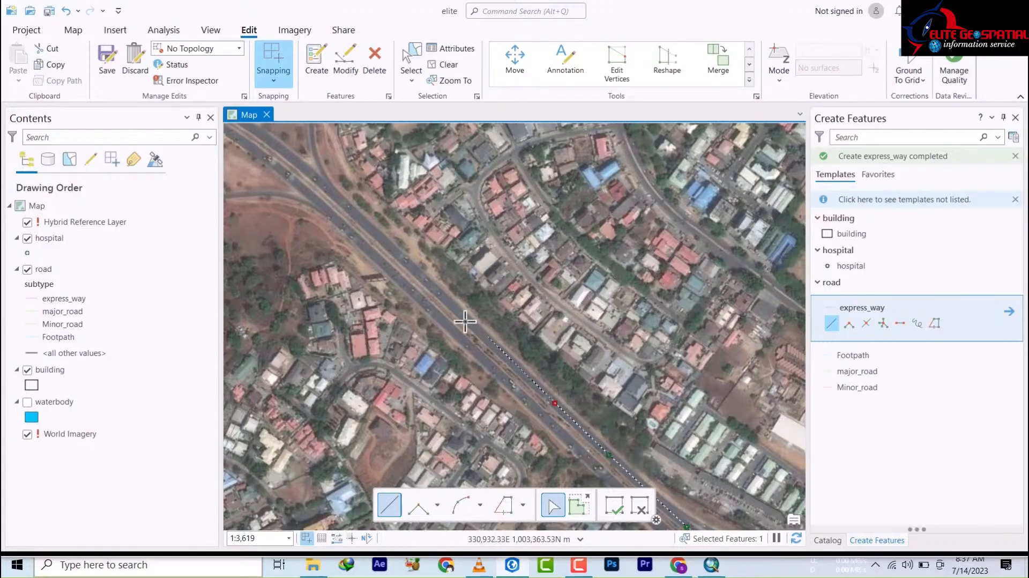
left_click(364, 223)
Step: Carry the express_way line across the cloverleaf overpass, crossing the existing northeast-southwest express_way lines
left_click_drag(386, 254, 576, 406)
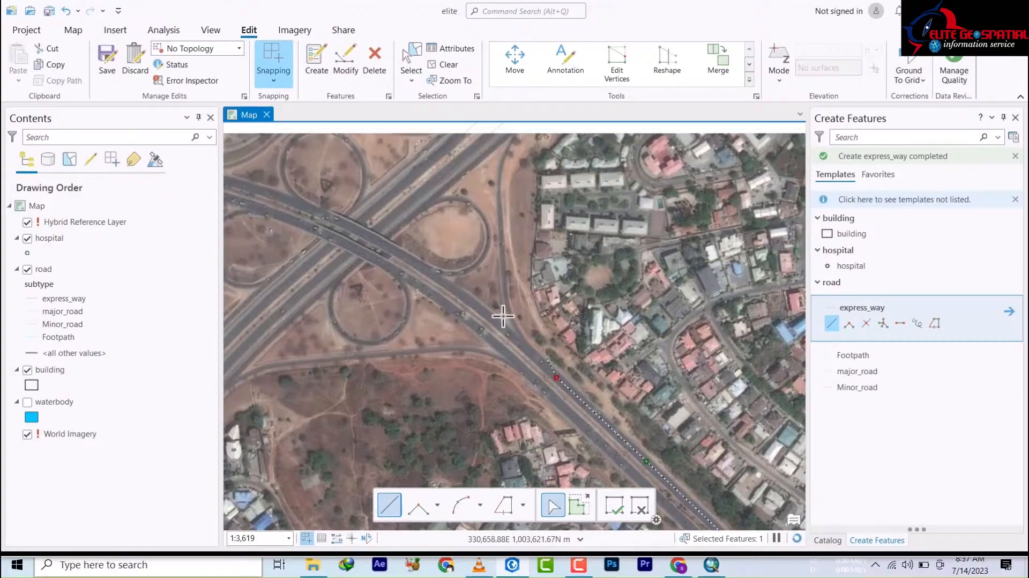
left_click(482, 309)
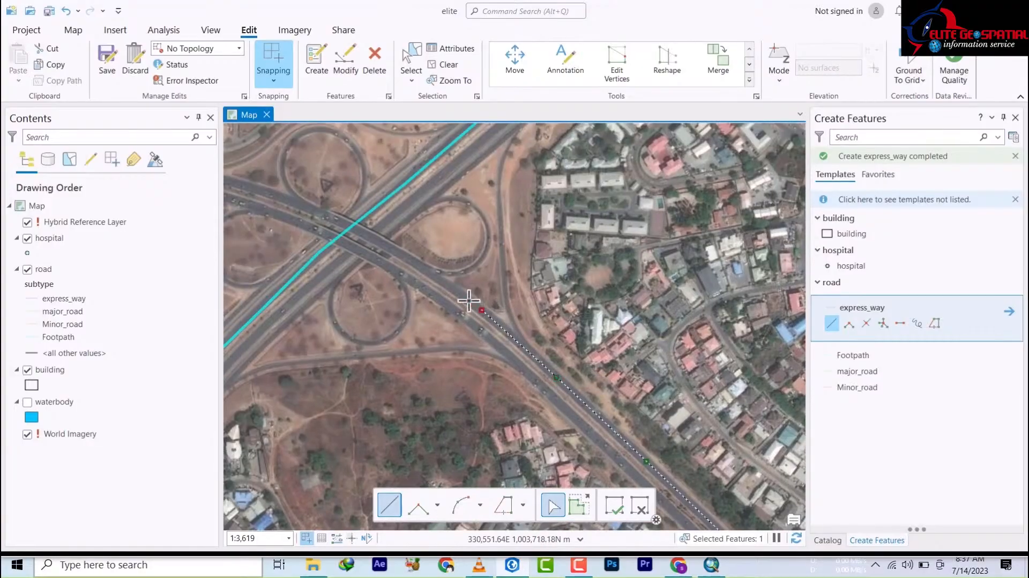
left_click(414, 263)
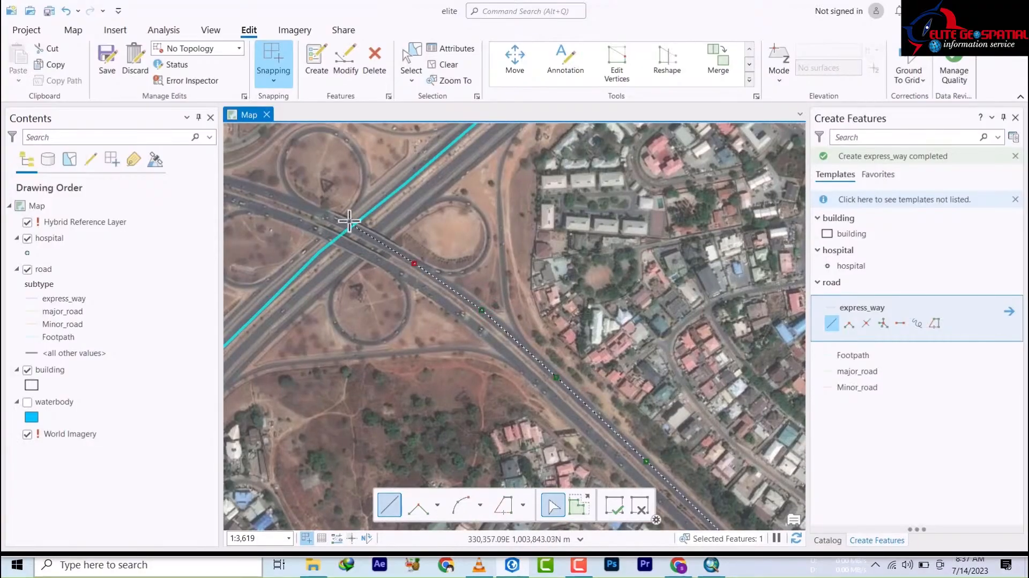
left_click_drag(421, 302, 510, 383)
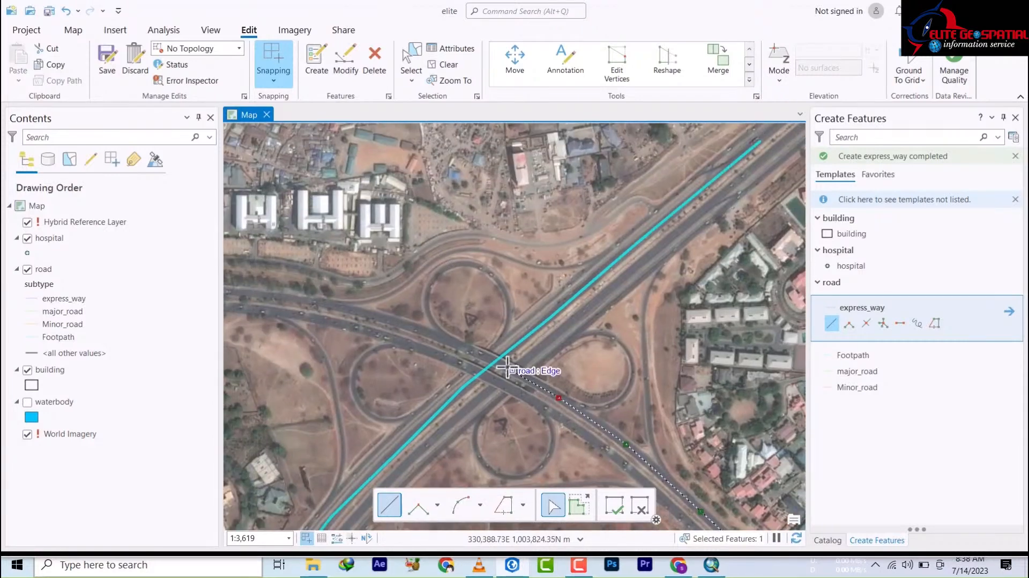
left_click(506, 366)
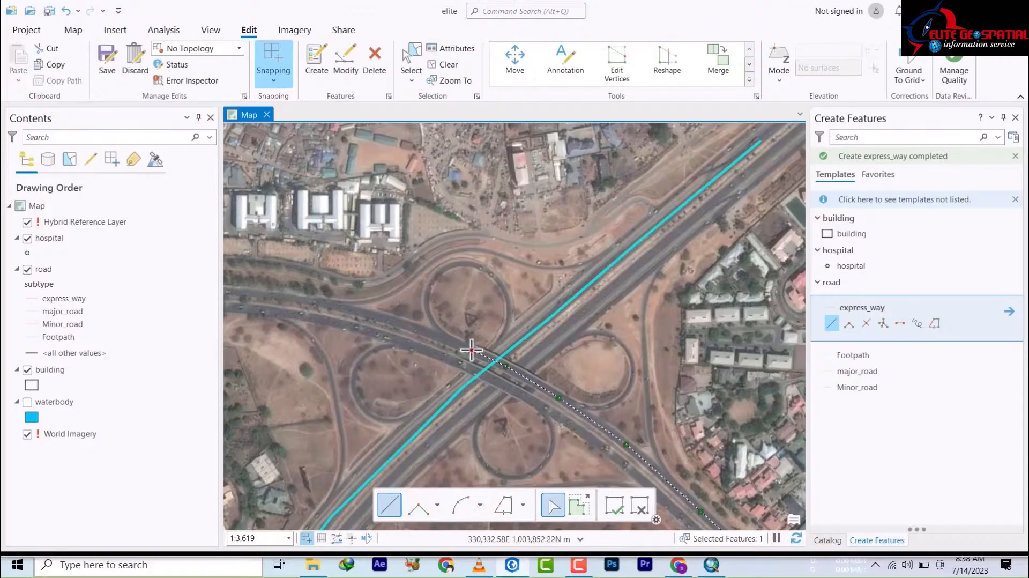
left_click(421, 328)
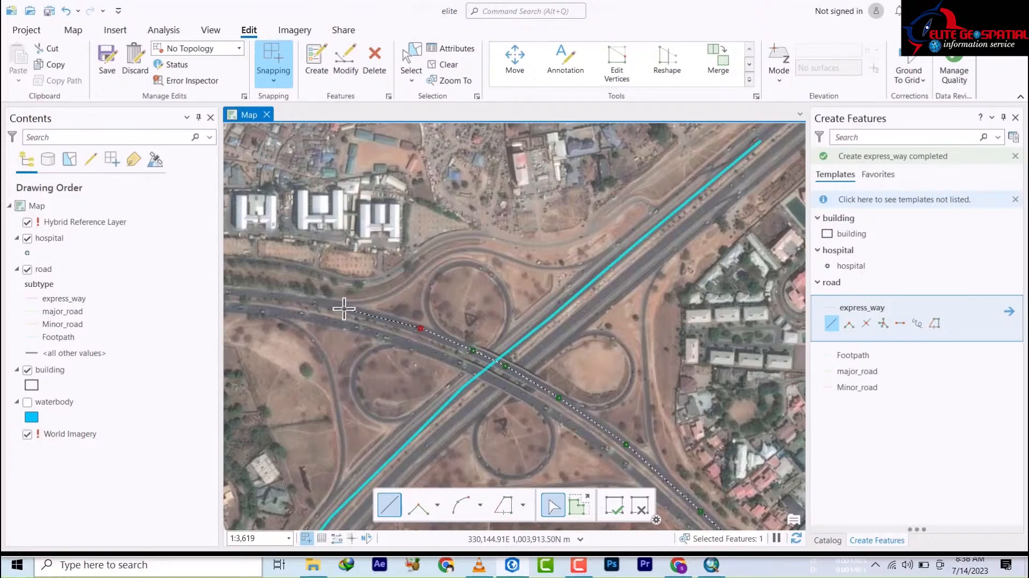
Step: Extend the express_way line west of the cloverleaf along the northern carriageway and finish it south of the large white-roofed buildings
left_click_drag(421, 334, 489, 363)
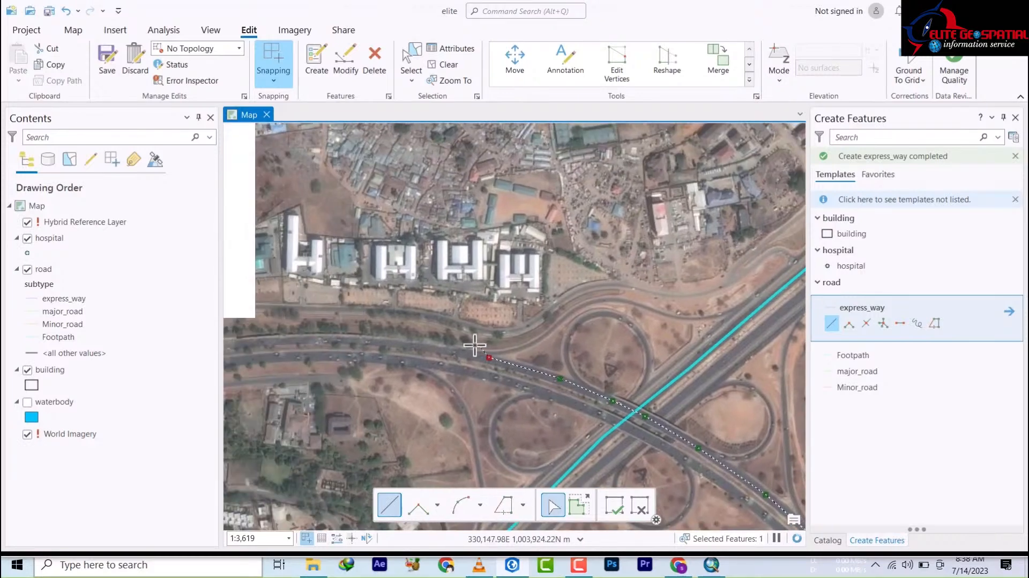
left_click(433, 348)
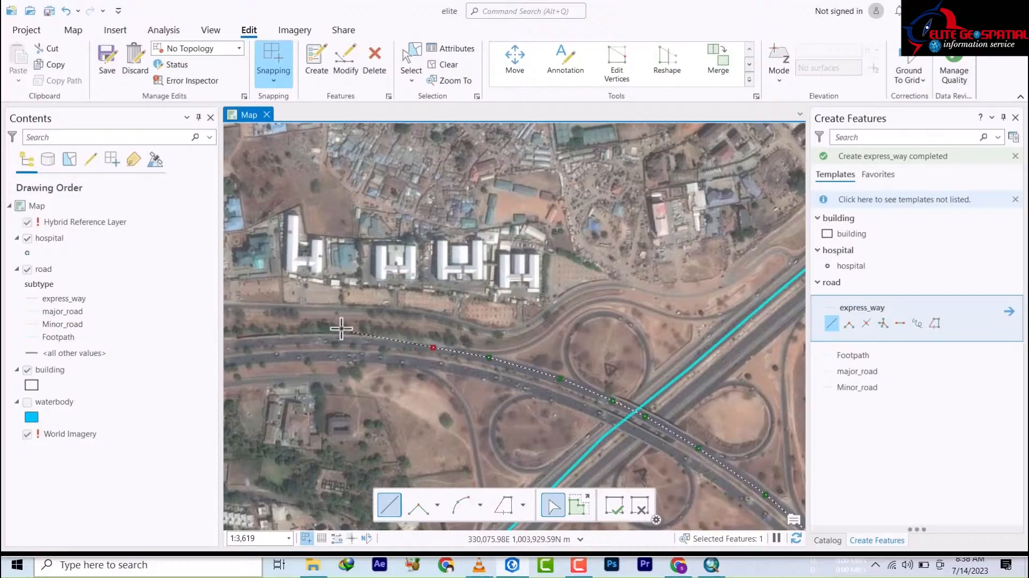
left_click(359, 339)
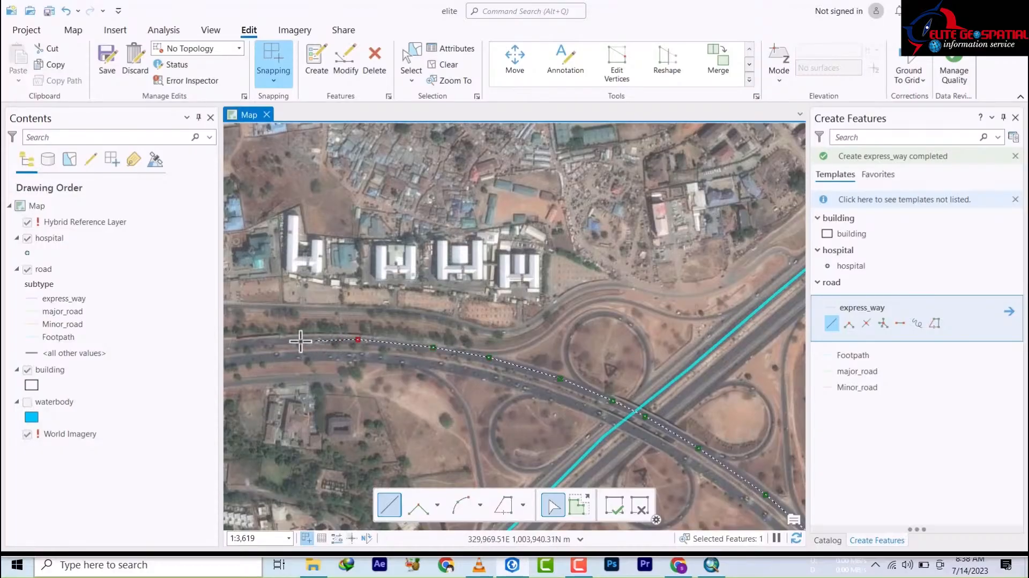
double_click(246, 342)
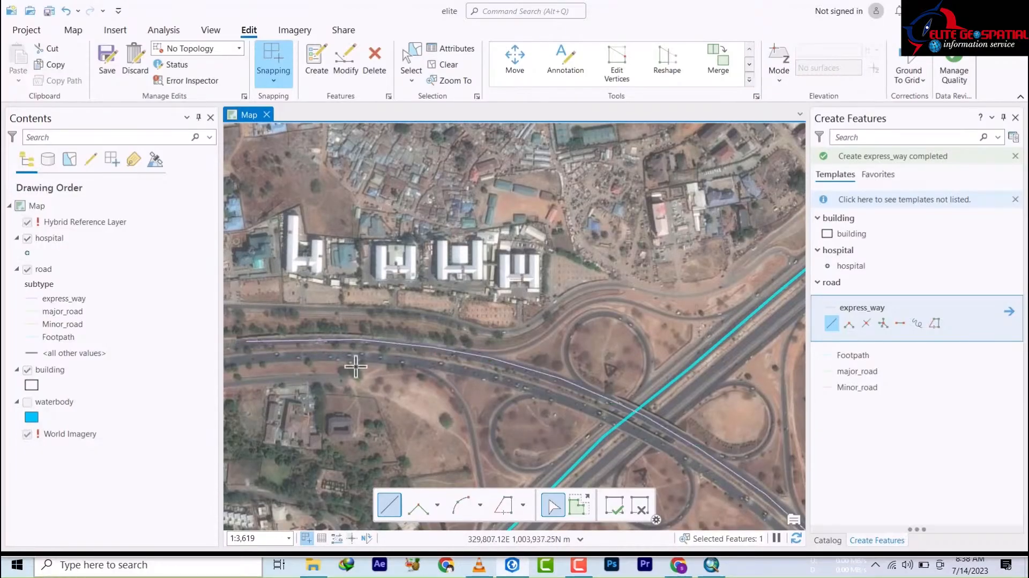
Step: Start an express_way line on the southern carriageway just east of the road bridge, tracing it northwest beneath the bridge
mouse_move(701, 451)
left_mouse_down()
mouse_move(387, 97)
mouse_move(372, 52)
left_mouse_up()
left_click_drag(725, 437, 356, 179)
left_click_drag(567, 294, 510, 337)
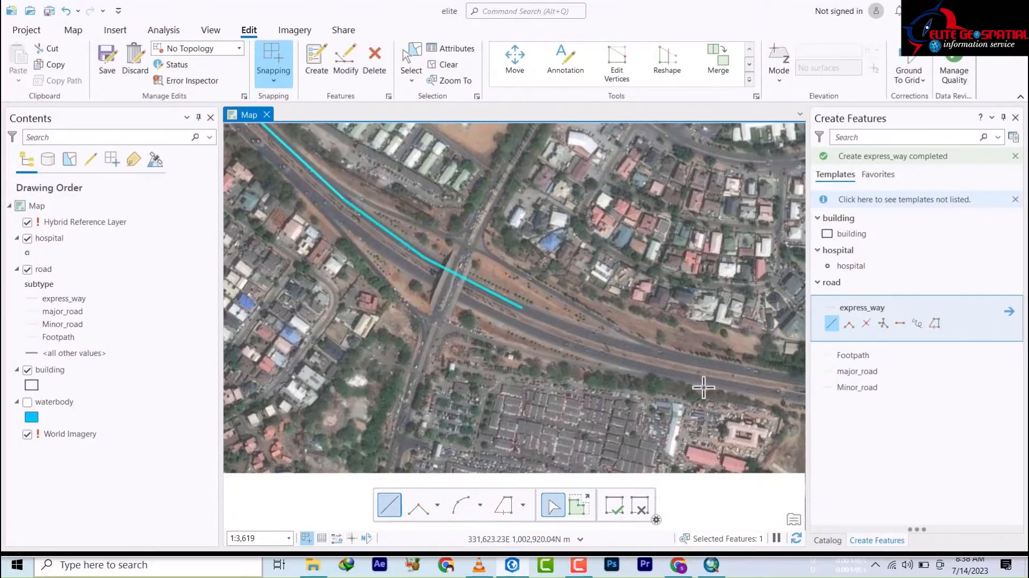
left_click(538, 336)
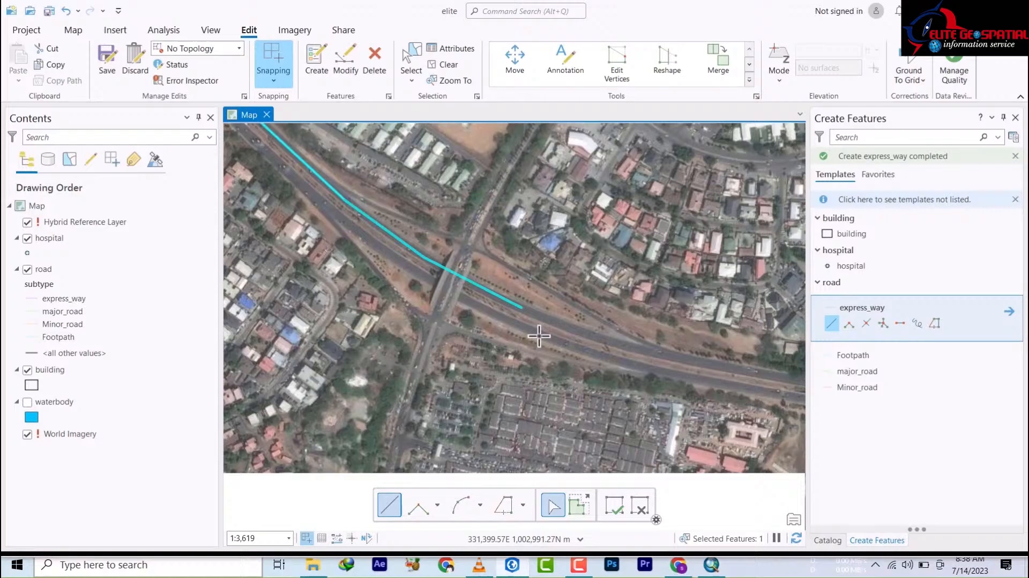
left_click(422, 276)
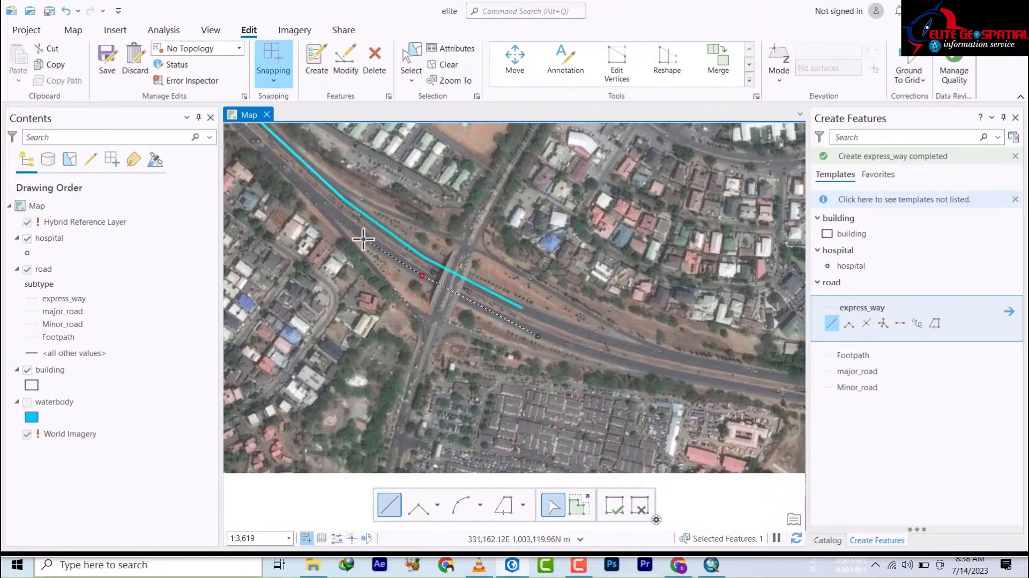
left_click(358, 232)
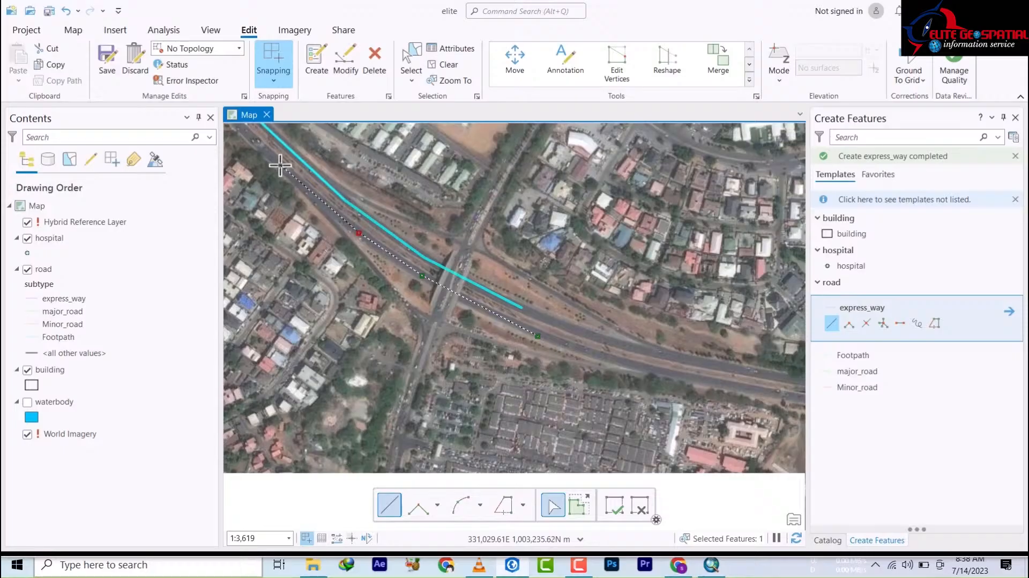
Step: Continue this express_way line northwest along the southern carriageway past the housing blocks to the southeast edge of the cloverleaf
left_click_drag(280, 165, 567, 447)
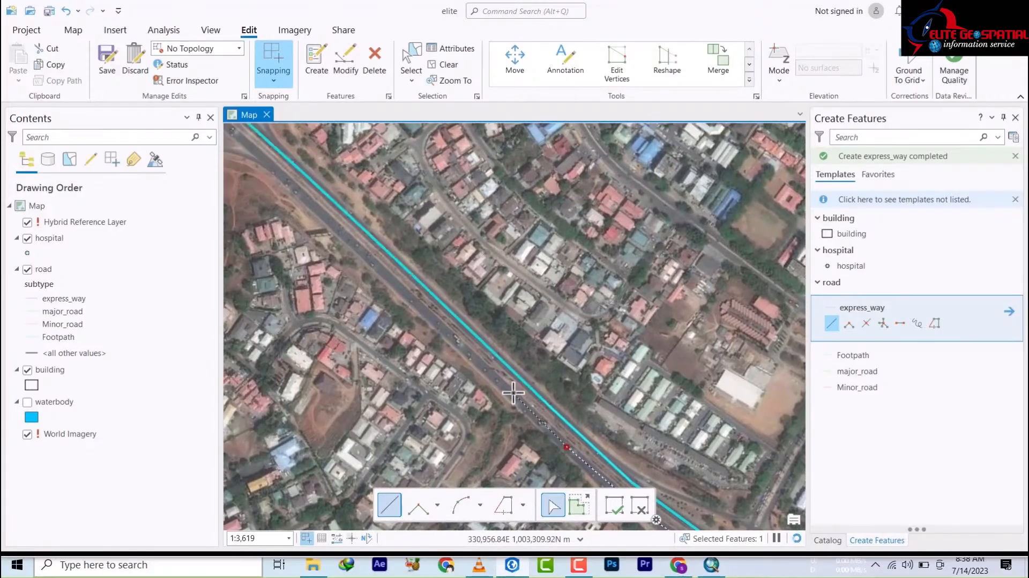
left_click(483, 367)
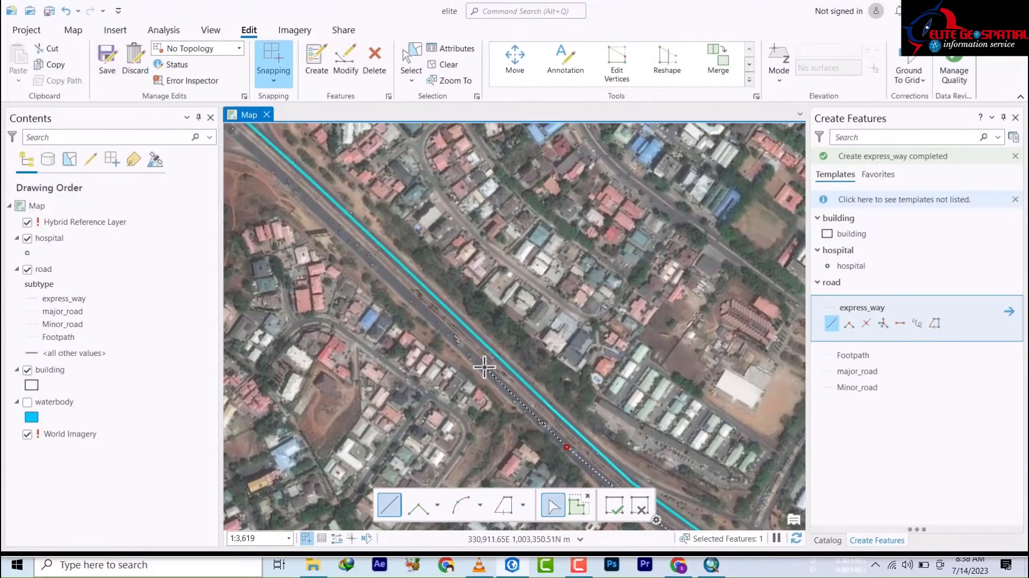
left_click(384, 273)
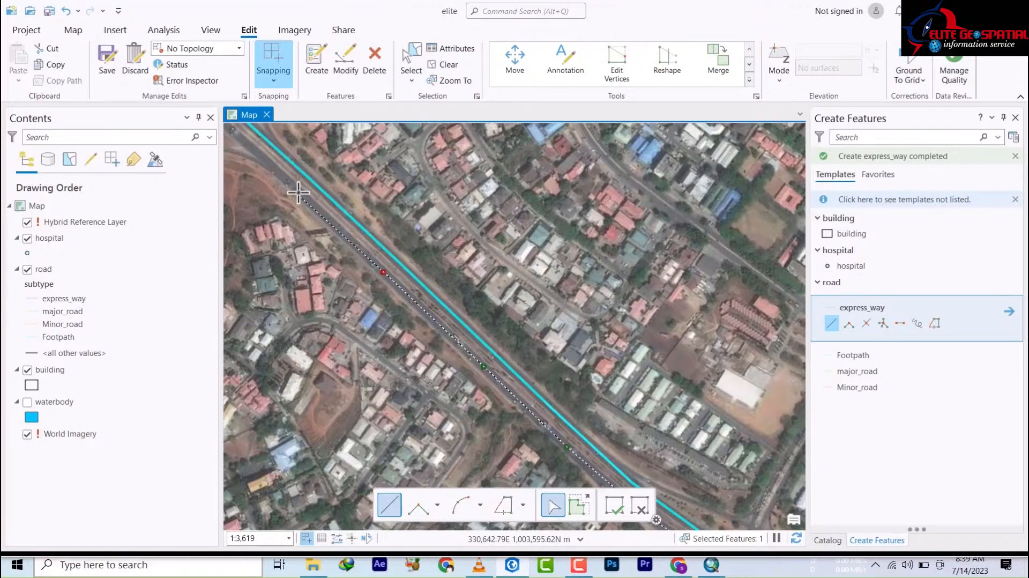
left_click_drag(298, 192, 594, 425)
left_click(539, 364)
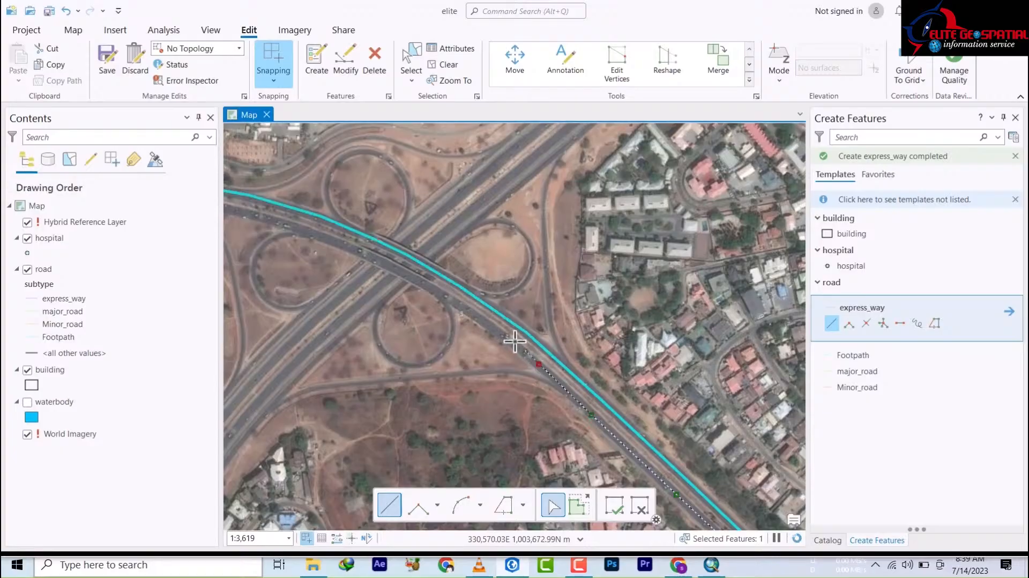
Step: Carry the express_way line along the southern carriageway across the cloverleaf overpass to its western side
left_click(478, 319)
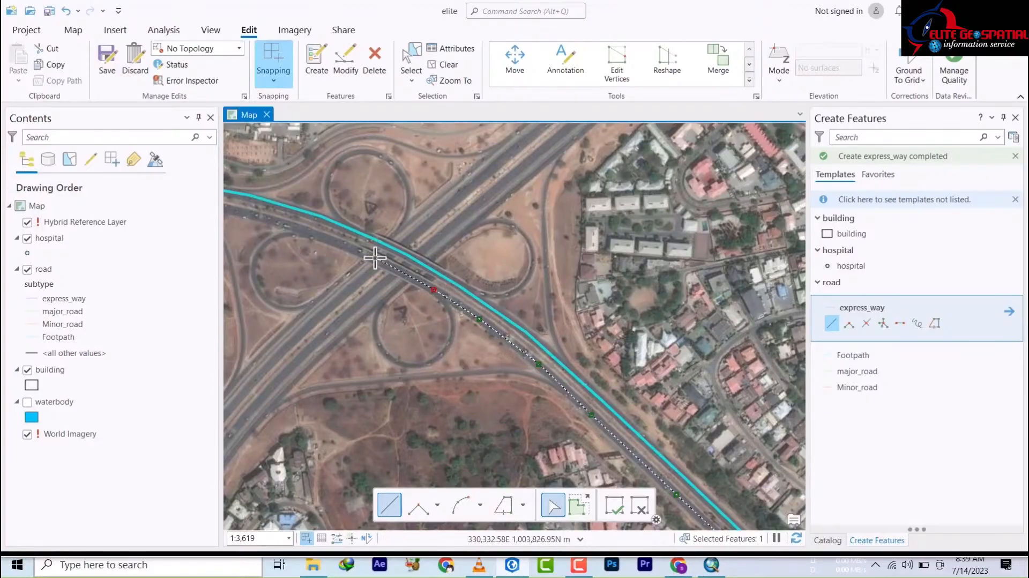
mouse_move(368, 255)
left_mouse_down()
mouse_move(487, 352)
mouse_move(595, 413)
left_mouse_up()
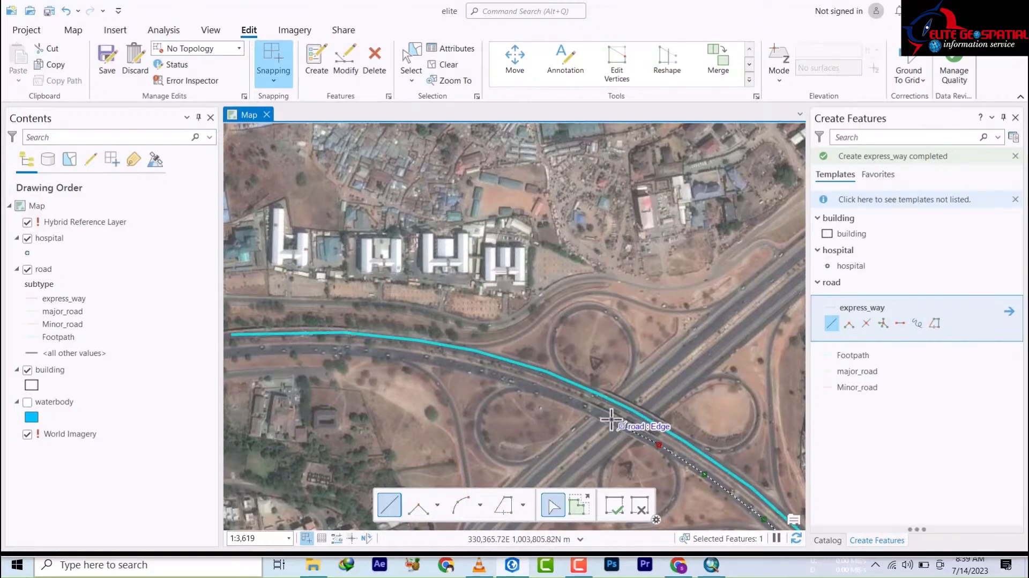
left_click(572, 401)
left_click(493, 374)
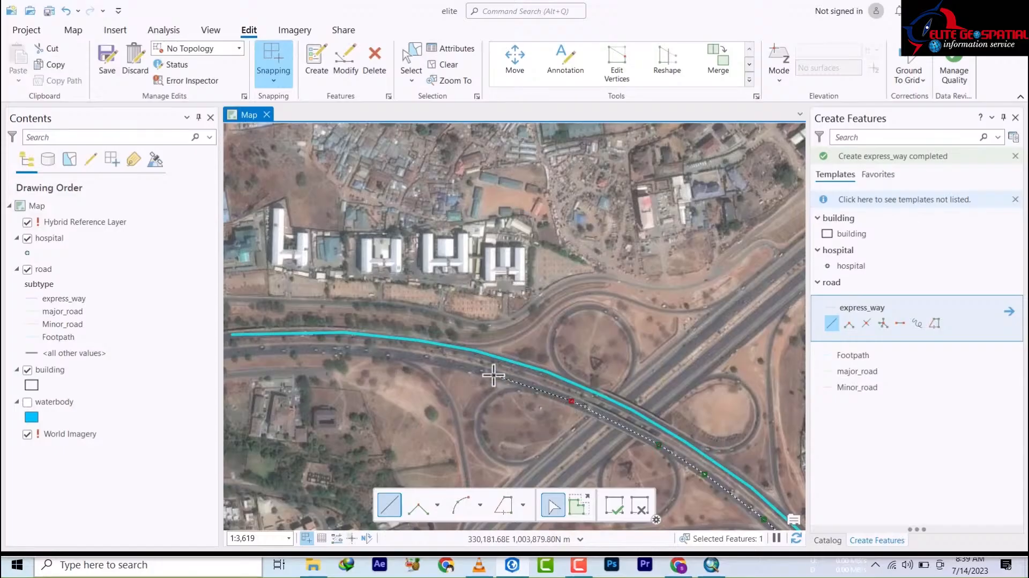
Step: Extend the southern express_way line west of the cloverleaf and finish it just below the western end of the northern carriageway line
left_click(420, 355)
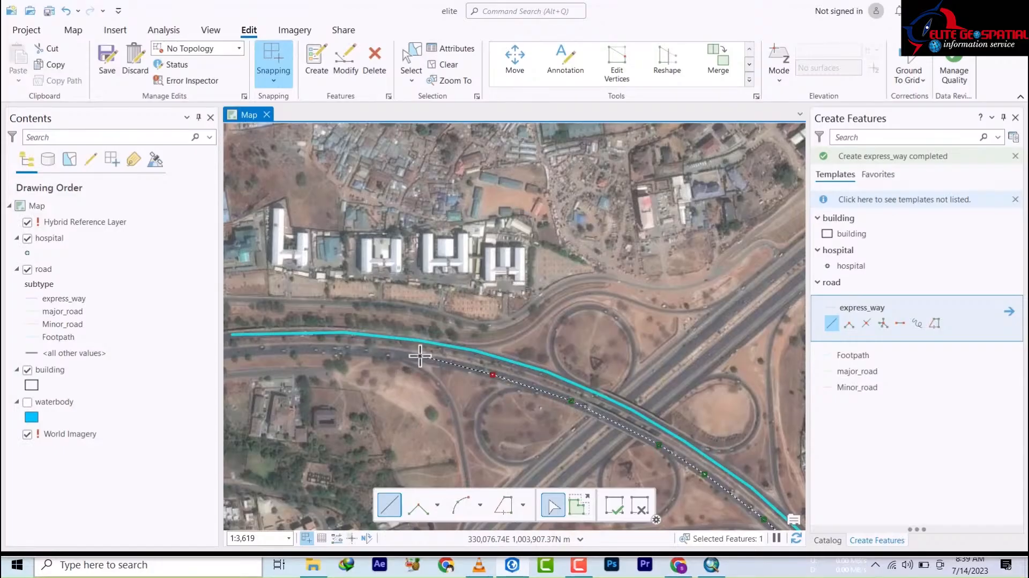
left_click(311, 348)
left_click_drag(313, 355, 509, 369)
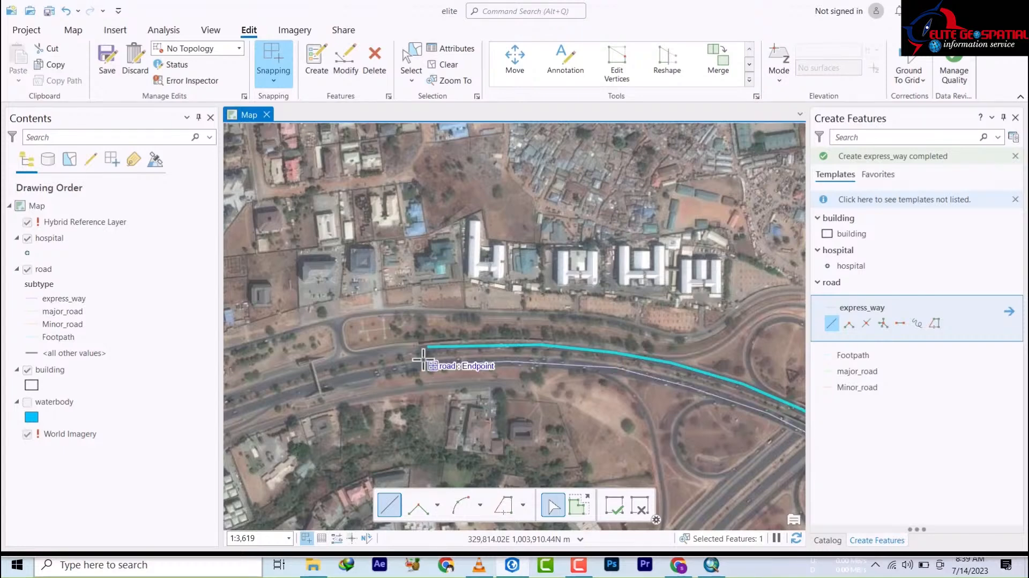
double_click(434, 366)
Step: Start an express_way line at the road junction southwest of the large market block, tracing the road north towards the bridge
scroll(357, 262, "up", 2)
scroll(357, 262, "down", 5)
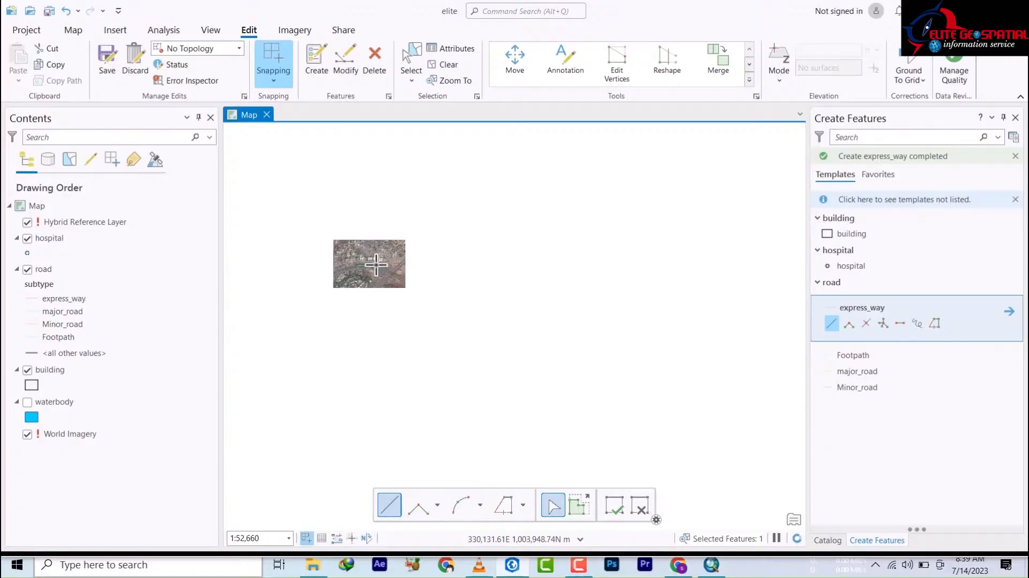
scroll(393, 268, "up", 1)
scroll(392, 272, "up", 3)
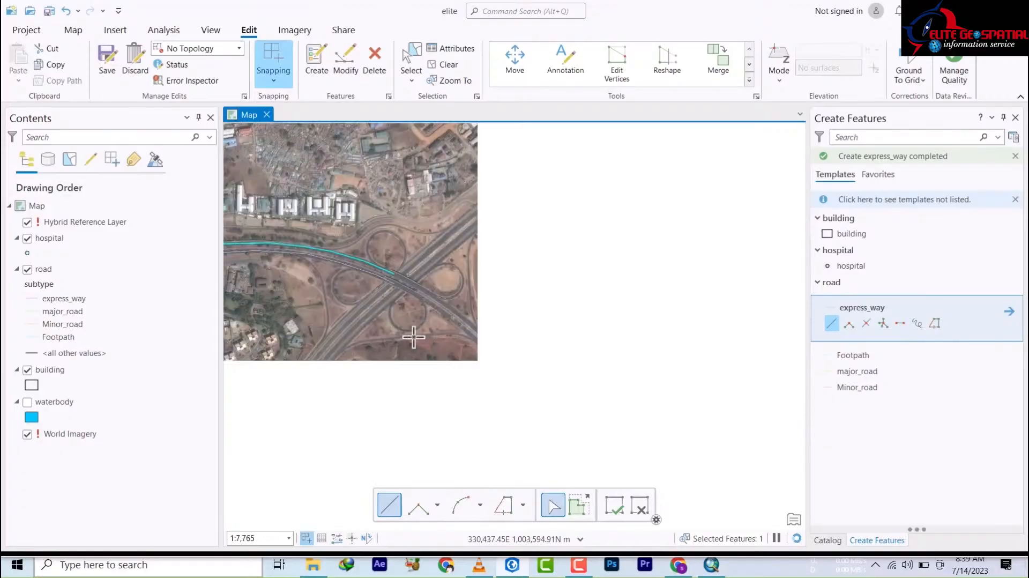
left_click_drag(418, 335, 414, 202)
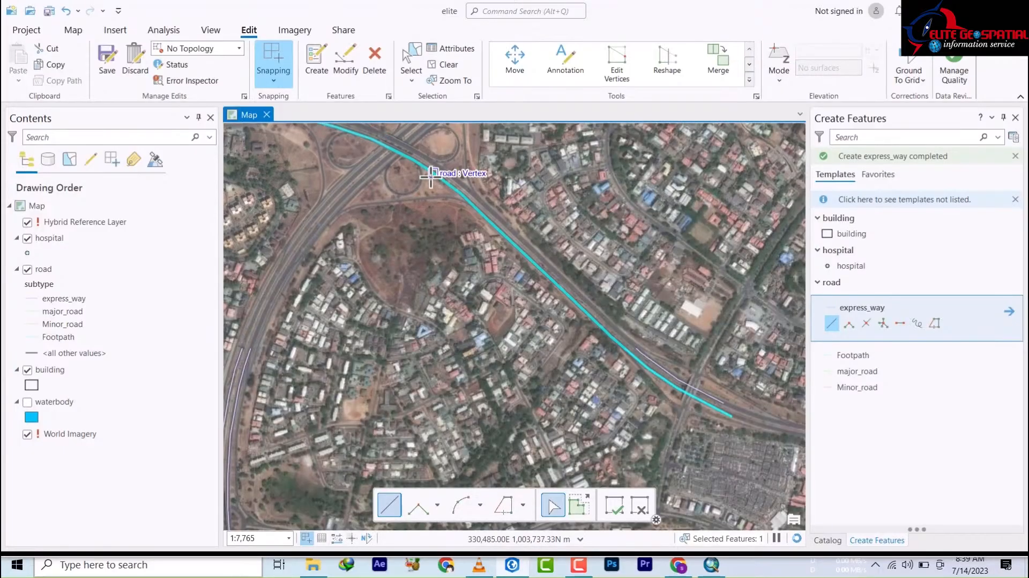
mouse_move(409, 236)
left_mouse_down()
mouse_move(333, 199)
mouse_move(343, 234)
left_mouse_up()
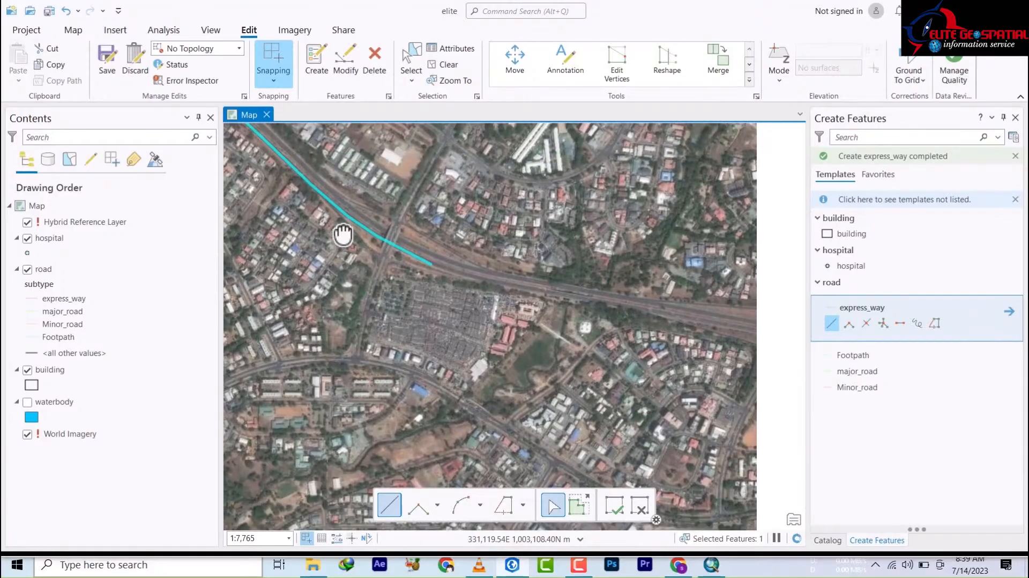
scroll(361, 366, "up", 5)
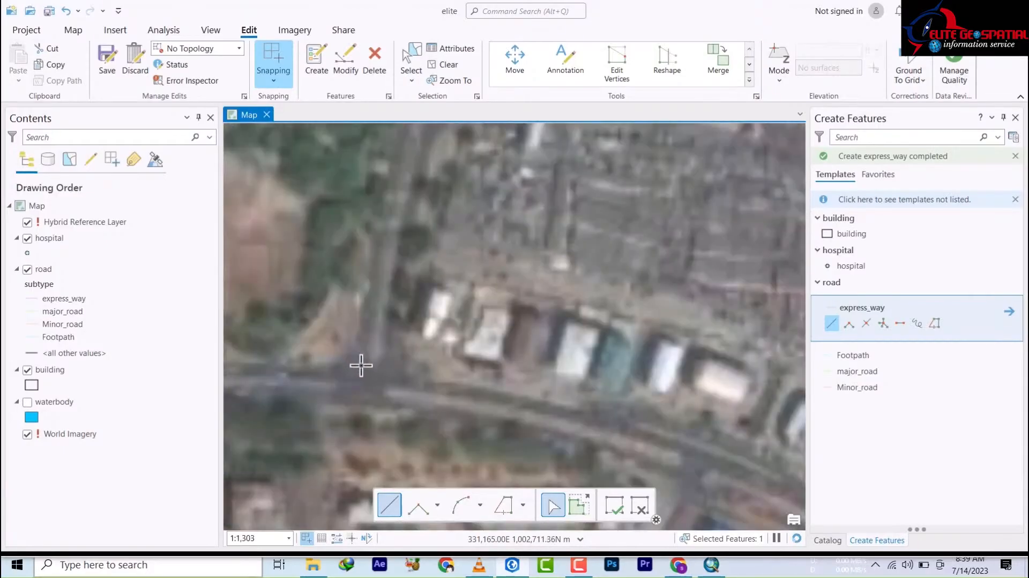
left_click(393, 217)
left_click(412, 149)
mouse_move(412, 149)
left_mouse_down()
mouse_move(384, 466)
mouse_move(385, 420)
left_mouse_up()
scroll(389, 369, "down", 5)
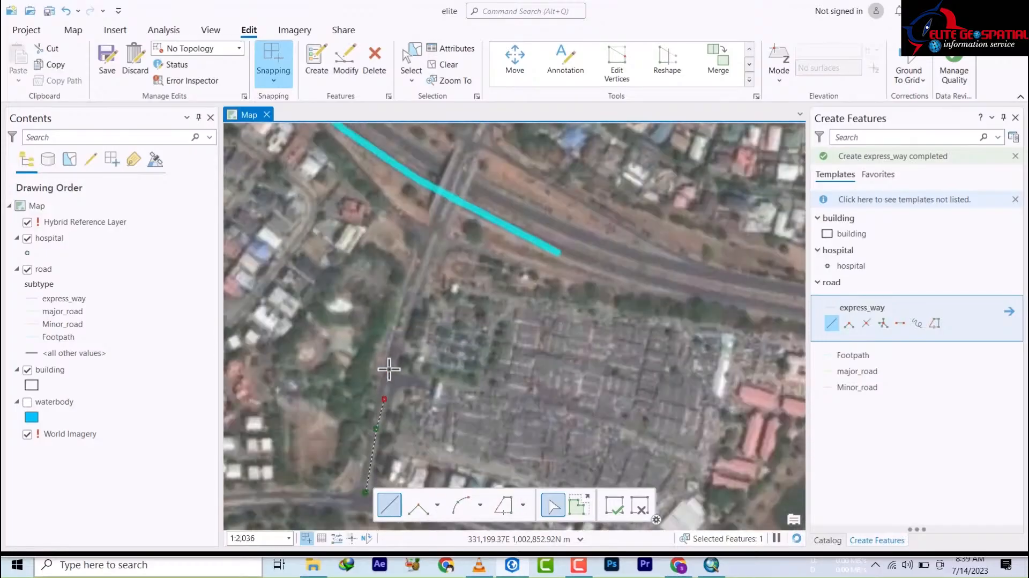
Step: Continue this line north along the road past the market, over the expressway bridge and northeast between the housing blocks
scroll(392, 355, "up", 3)
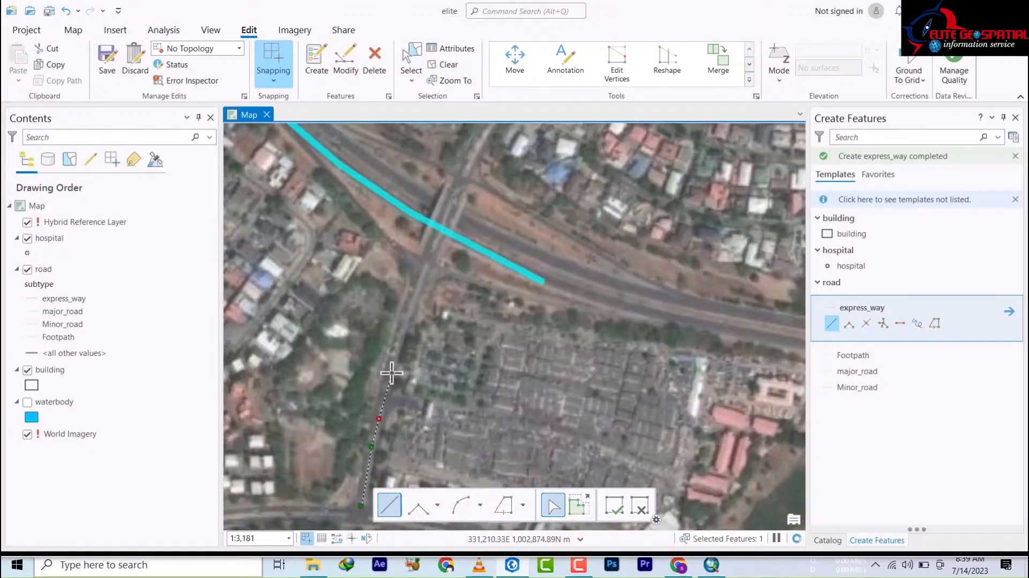
left_click(391, 365)
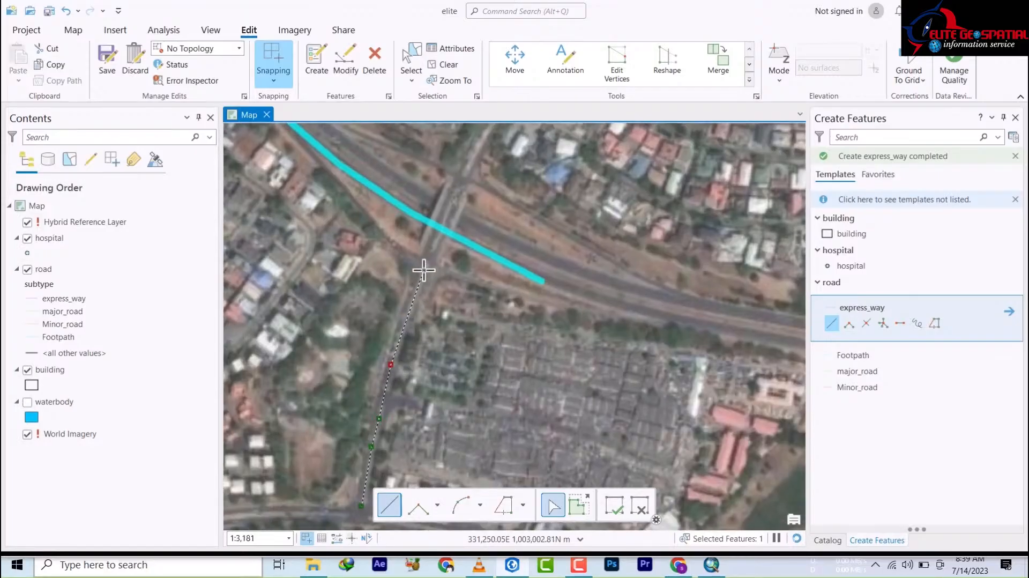
left_click(425, 267)
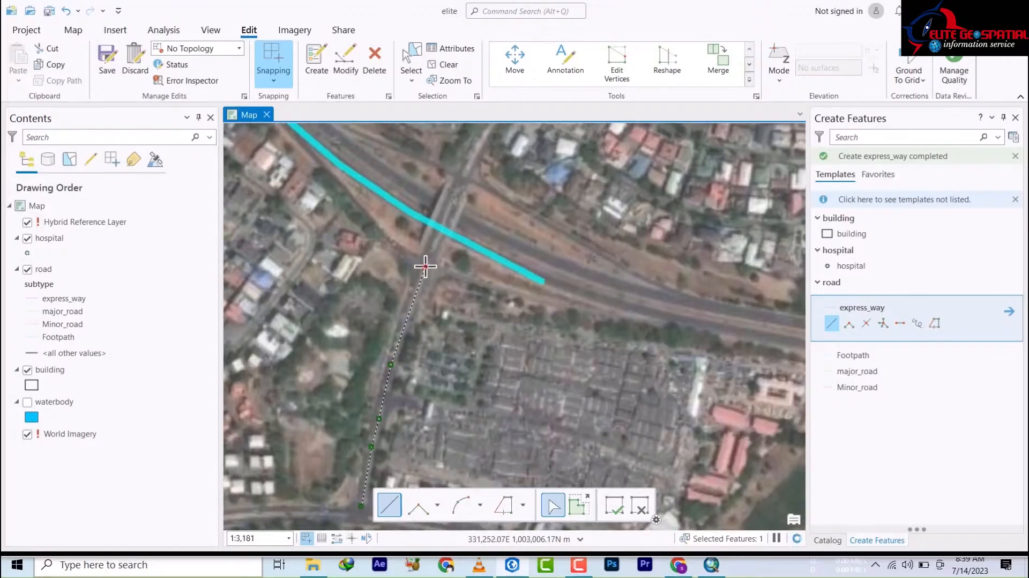
left_click(455, 186)
left_click_drag(456, 187, 410, 310)
left_click(441, 249)
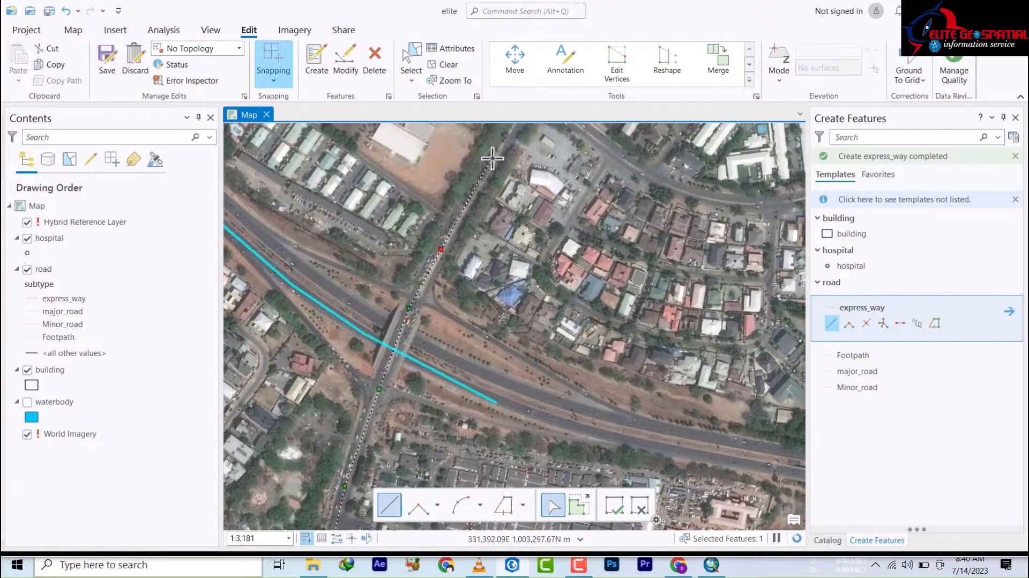
left_click(493, 157)
Step: Examine the imagery around the new line, the southwestern interchange and the area farther south for the course of the roads
scroll(493, 157, "down", 2)
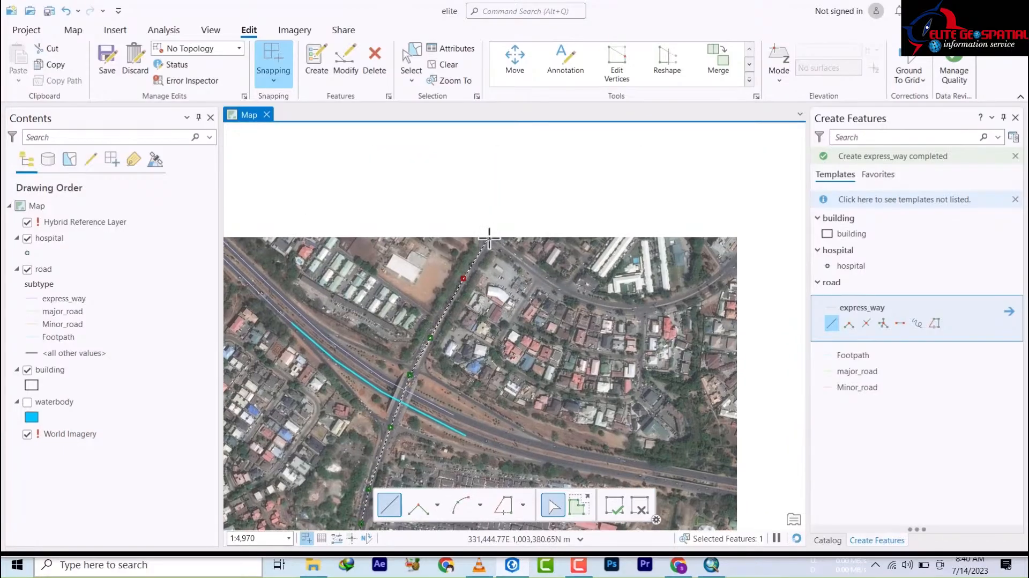
scroll(608, 307, "up", 3)
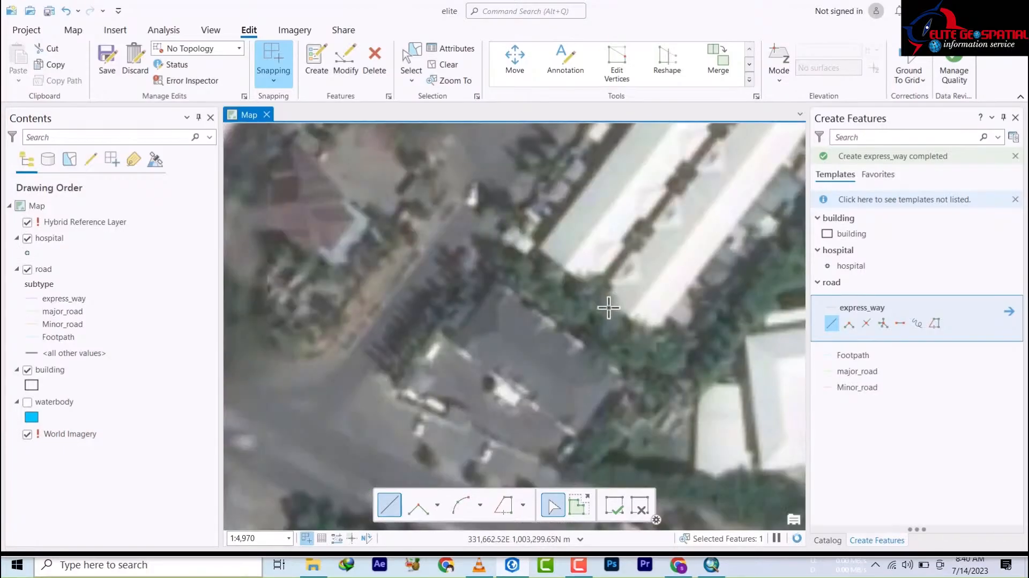
scroll(628, 319, "down", 10)
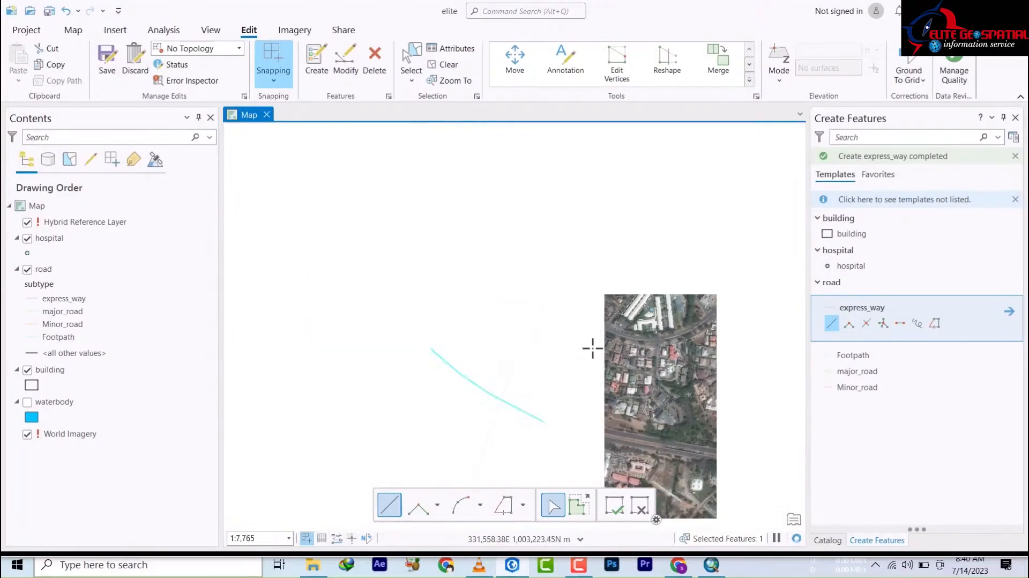
scroll(612, 357, "down", 4)
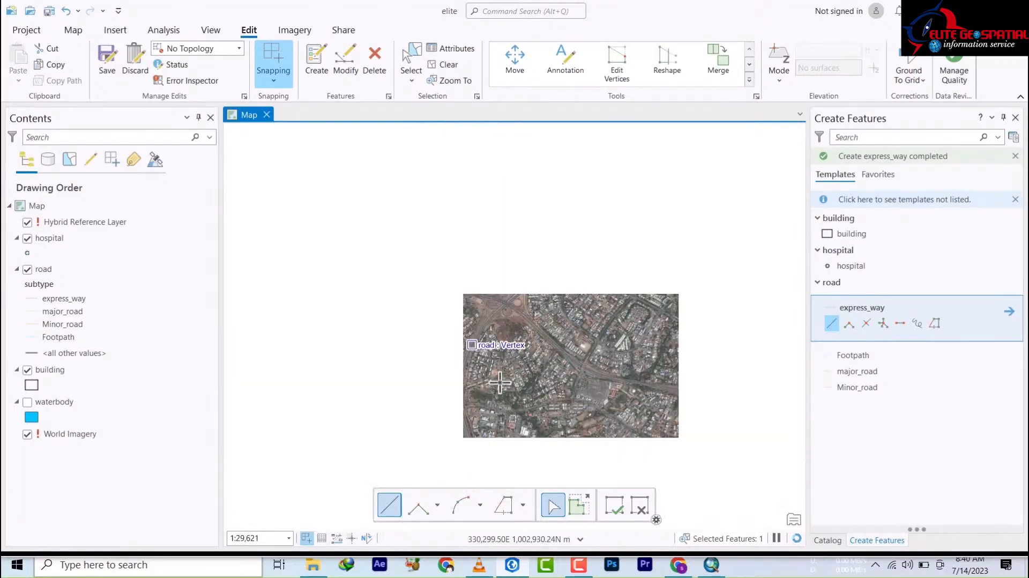
left_click_drag(501, 382, 485, 397)
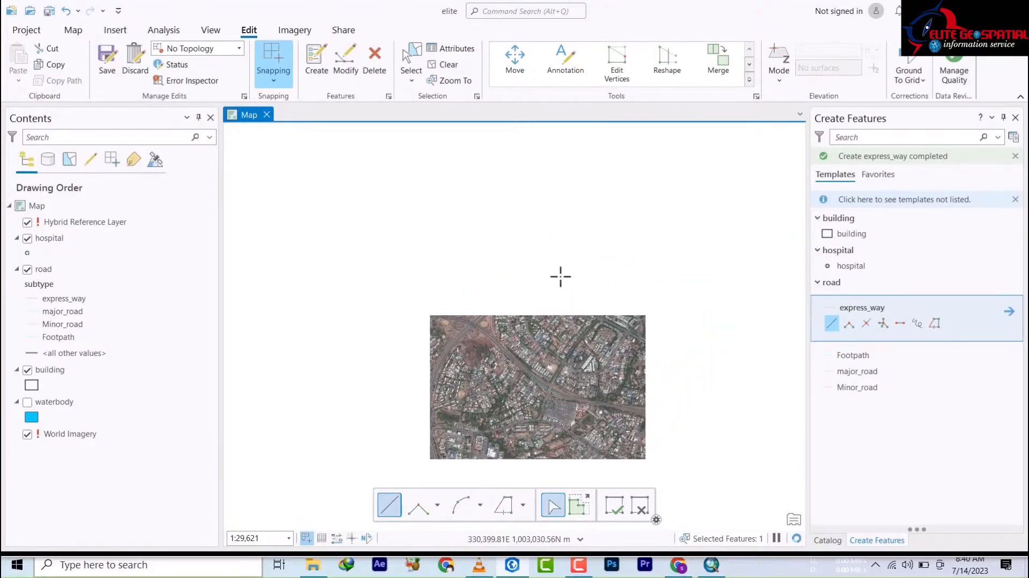
scroll(480, 413, "up", 4)
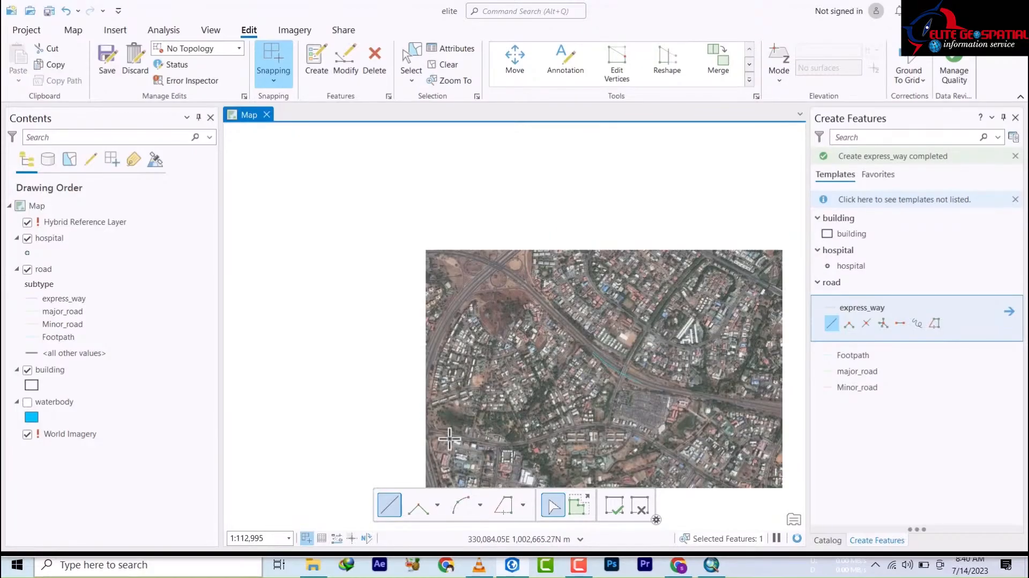
left_click_drag(453, 418, 483, 296)
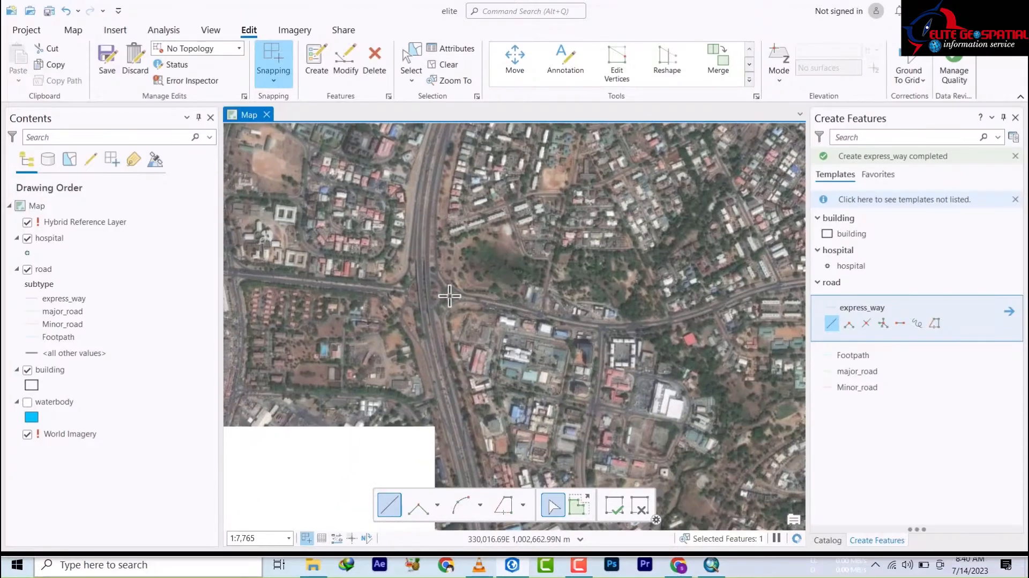
left_click_drag(478, 332, 459, 218)
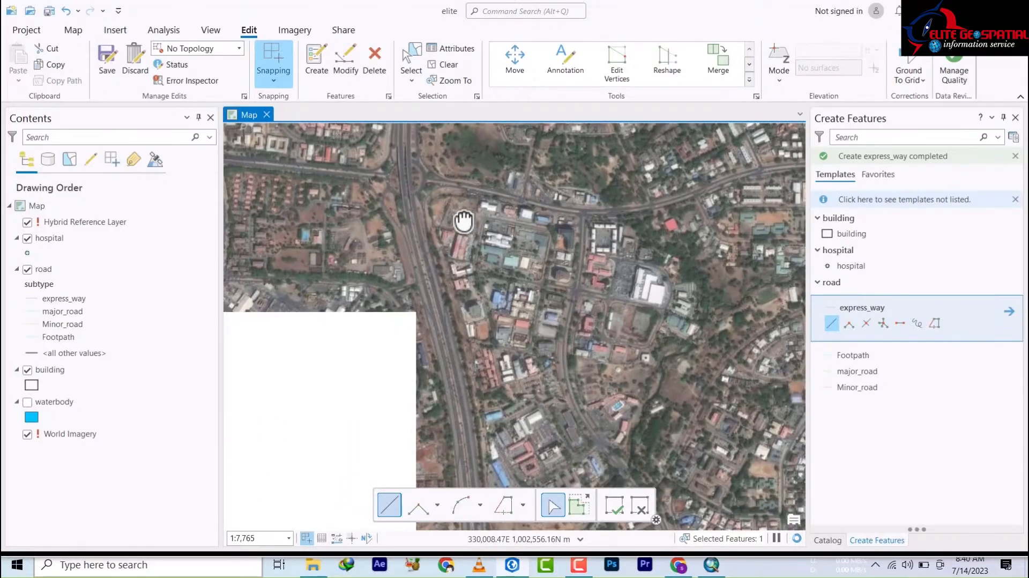
scroll(409, 158, "up", 3)
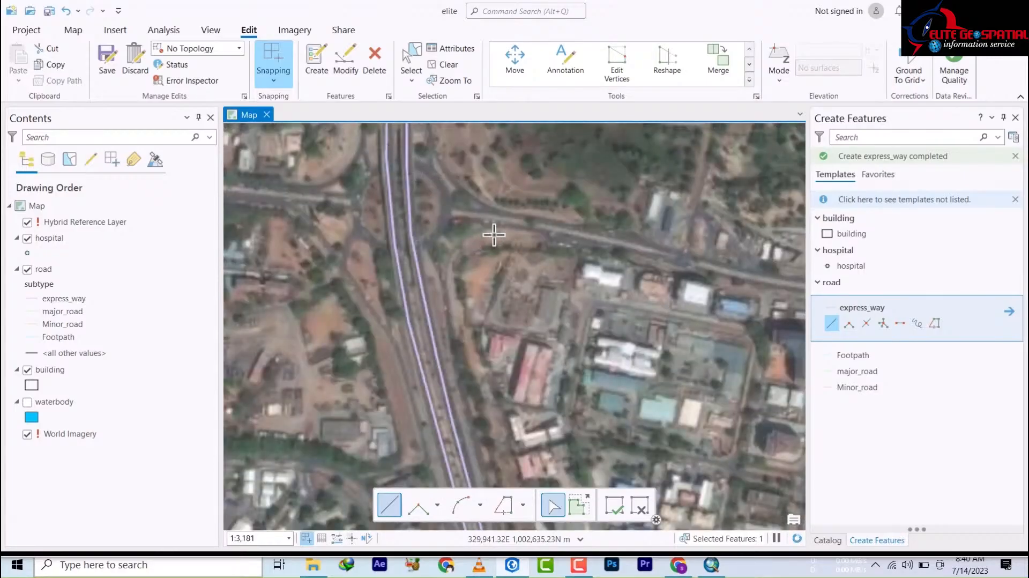
left_click_drag(547, 263, 441, 150)
scroll(435, 368, "down", 1)
scroll(435, 369, "down", 5)
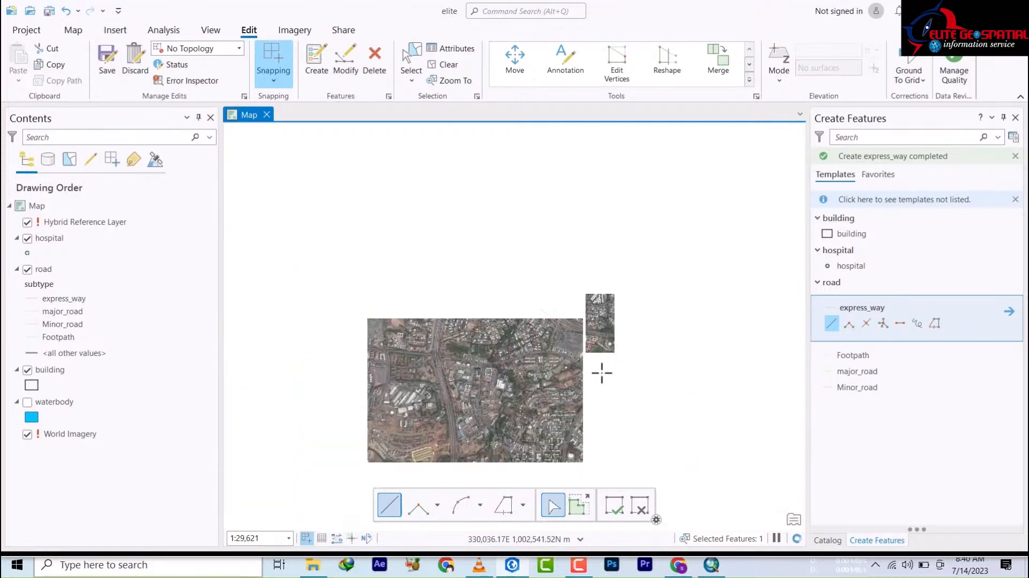
left_click_drag(560, 421, 382, 296)
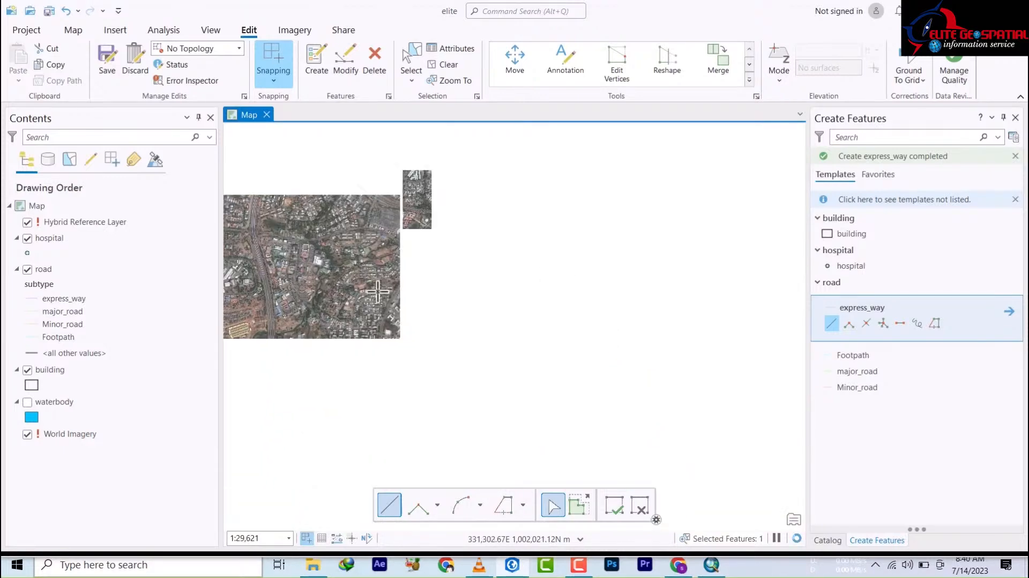
scroll(364, 304, "up", 4)
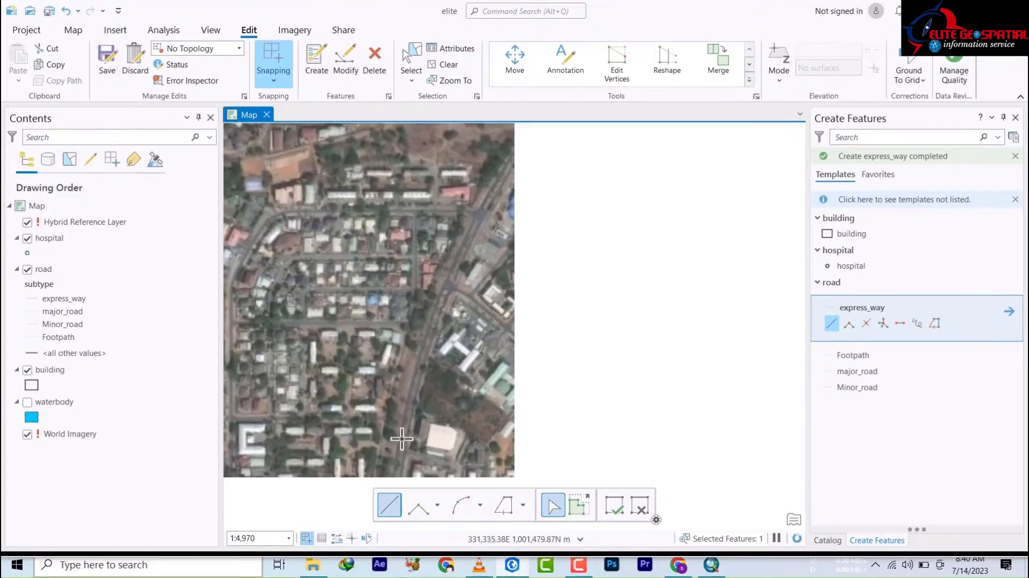
Step: Trace the road from beside the large white-roofed building northeast past the blue-roofed building as an express_way line, finishing at the diagonal main road
scroll(401, 438, "up", 2)
scroll(411, 411, "down", 2)
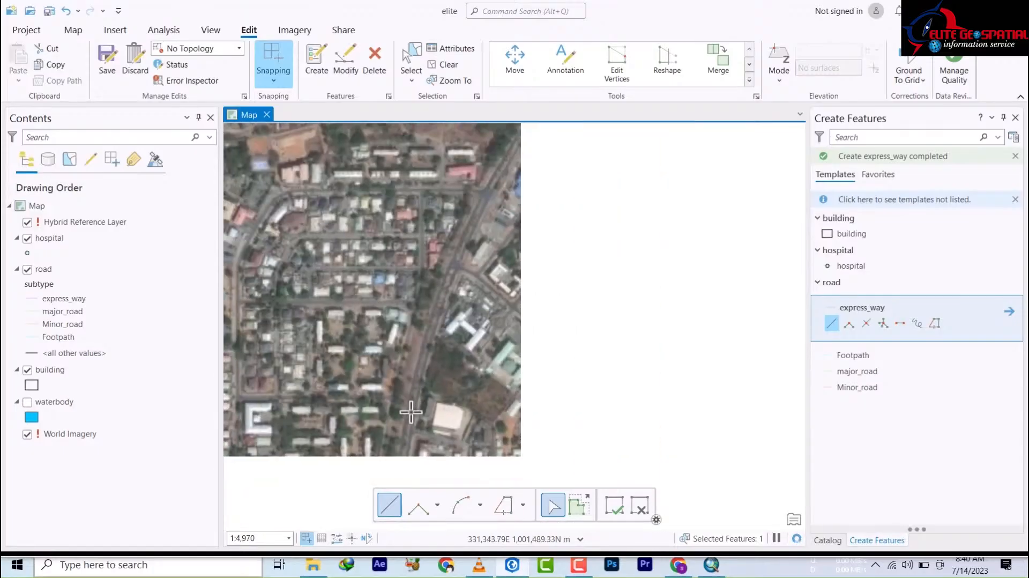
scroll(411, 410, "down", 1)
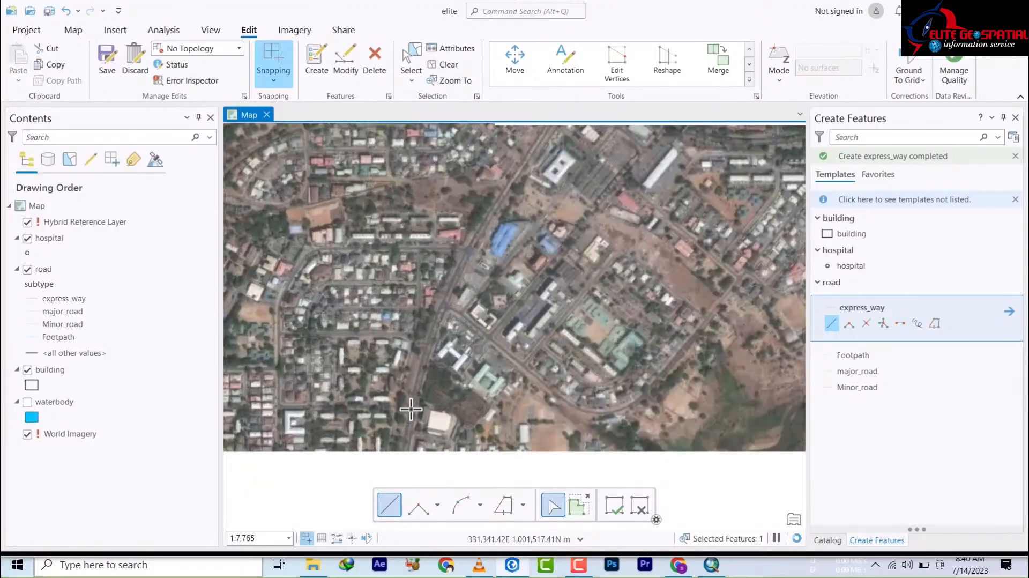
scroll(411, 410, "up", 2)
scroll(411, 410, "down", 1)
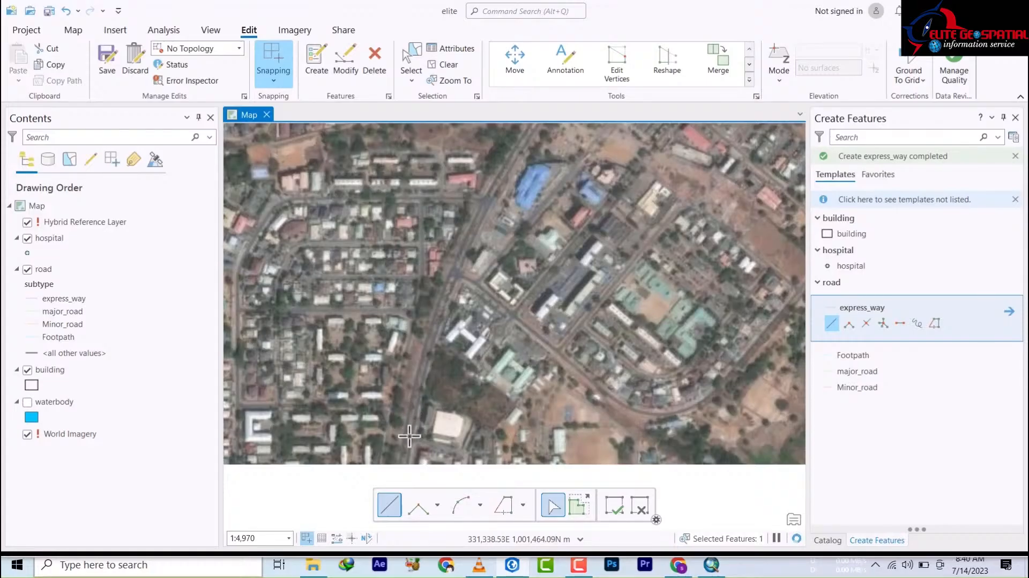
left_click(409, 435)
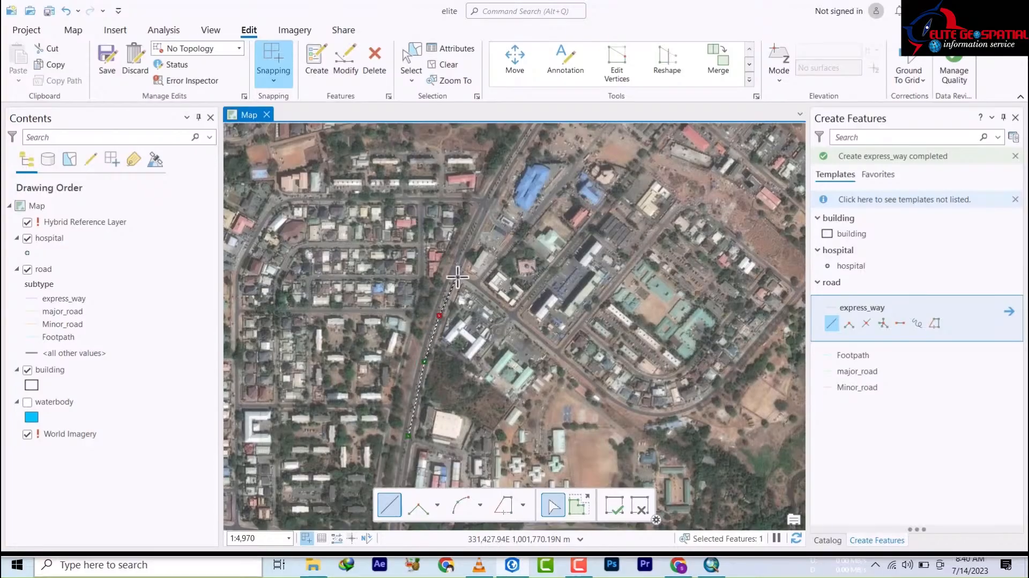
left_click(477, 217)
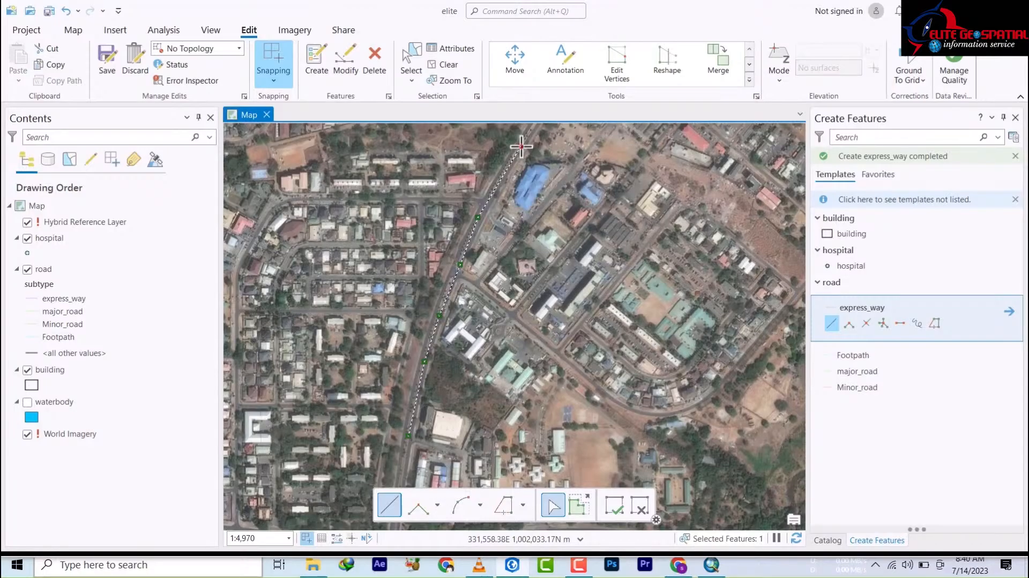
left_click_drag(522, 199, 483, 257)
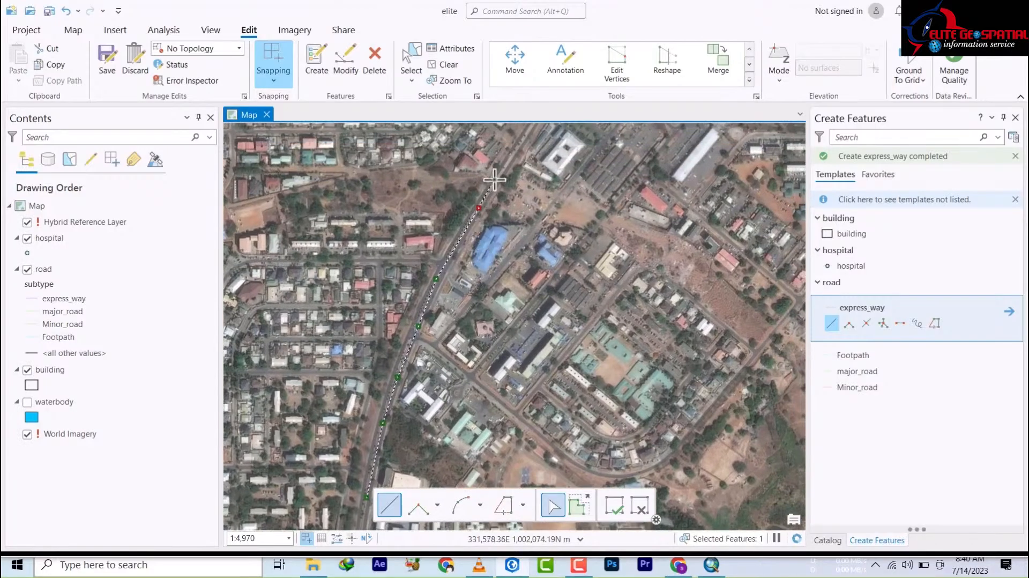
mouse_move(494, 179)
left_mouse_down()
mouse_move(443, 223)
mouse_move(437, 288)
left_mouse_up()
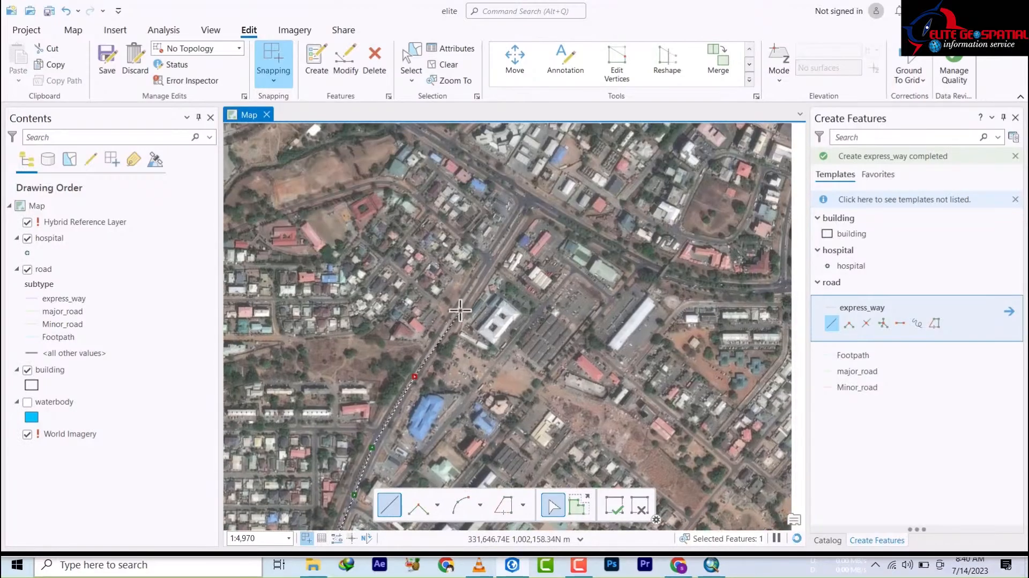
left_click(515, 229)
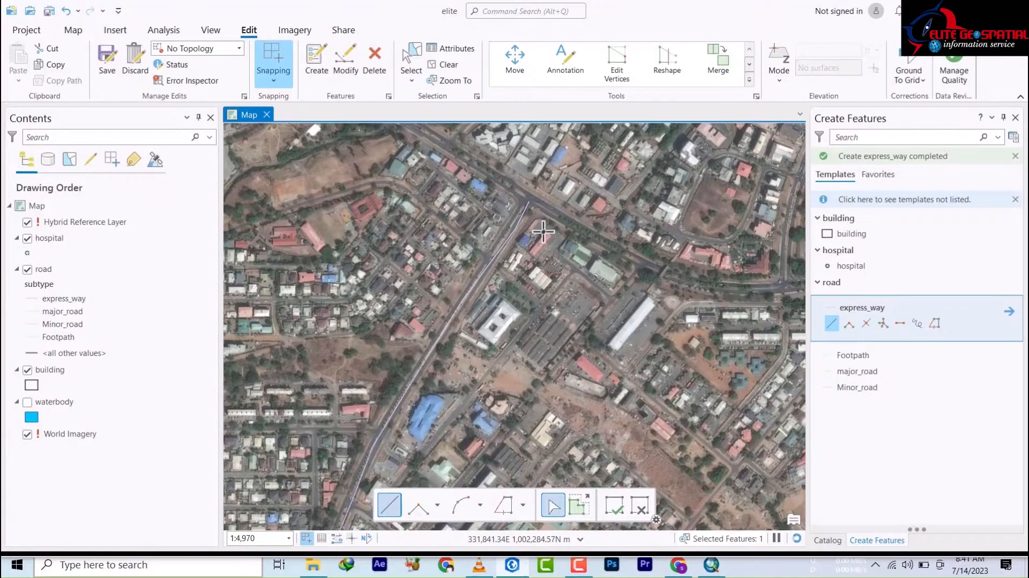
Step: Start an express_way line on the diagonal main road south of the market, tracing it southeast to the end of the previous line
left_click_drag(555, 255, 617, 396)
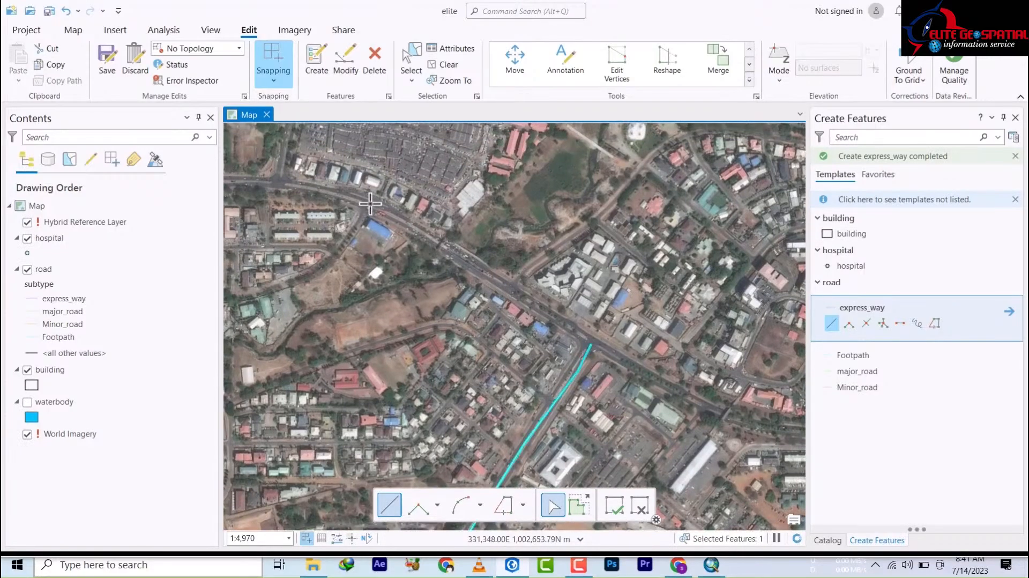
left_click(429, 238)
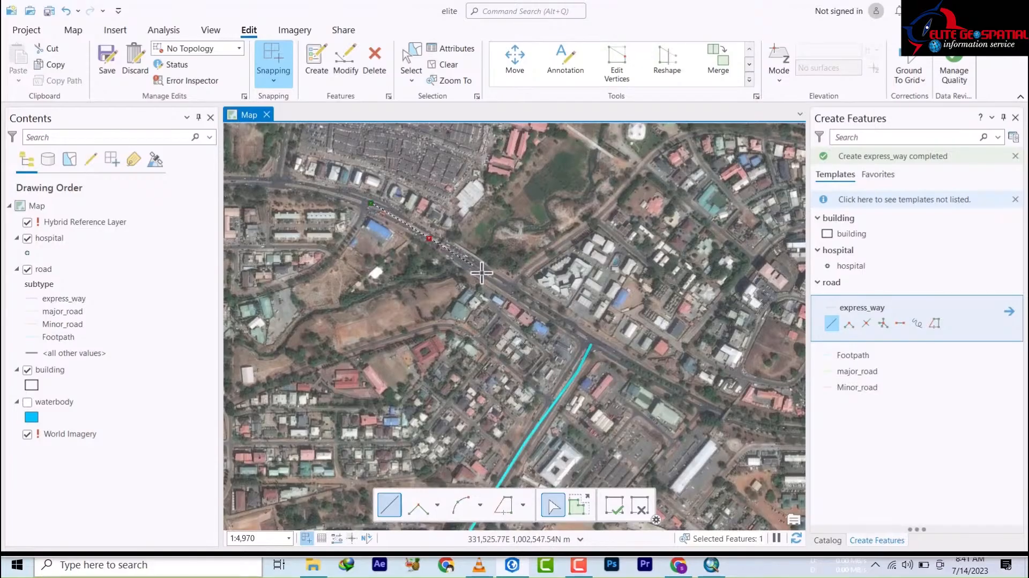
left_click(531, 305)
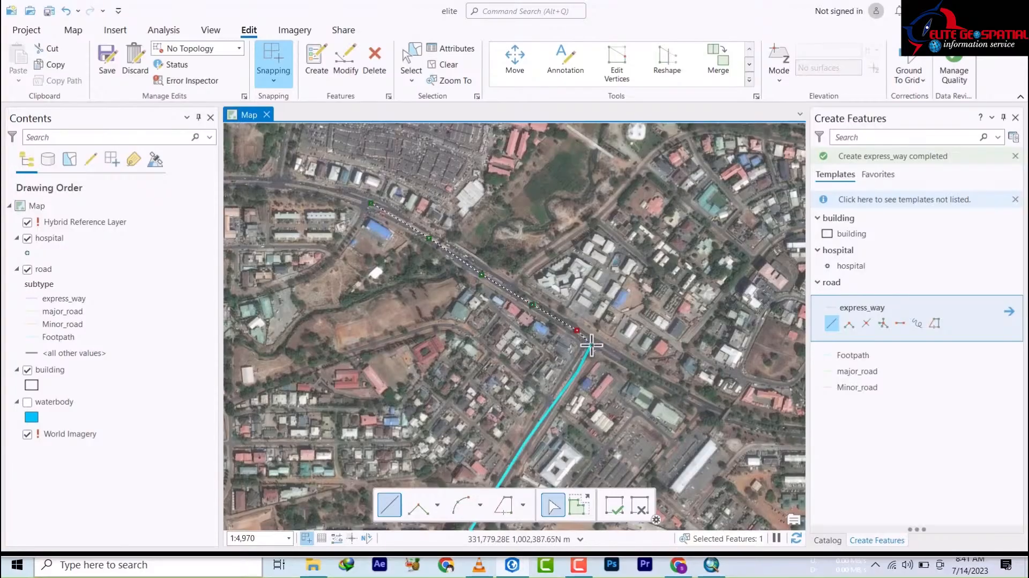
left_click(593, 344)
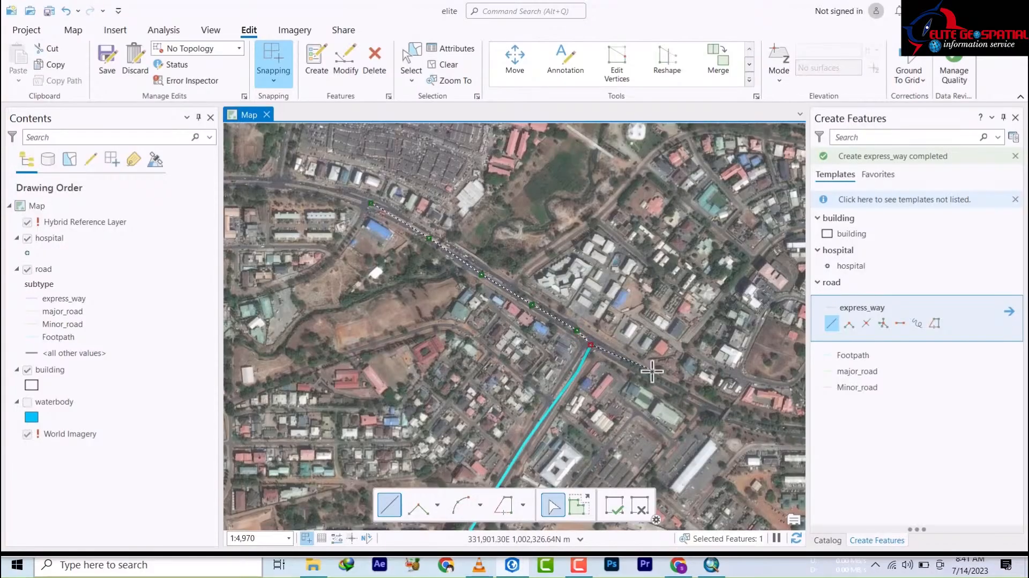
Step: Continue this line southeast and east along the main road, finishing it just beyond the edge of the loaded imagery
mouse_move(657, 382)
left_mouse_down()
mouse_move(649, 390)
mouse_move(299, 323)
mouse_move(342, 349)
mouse_move(484, 392)
left_mouse_up()
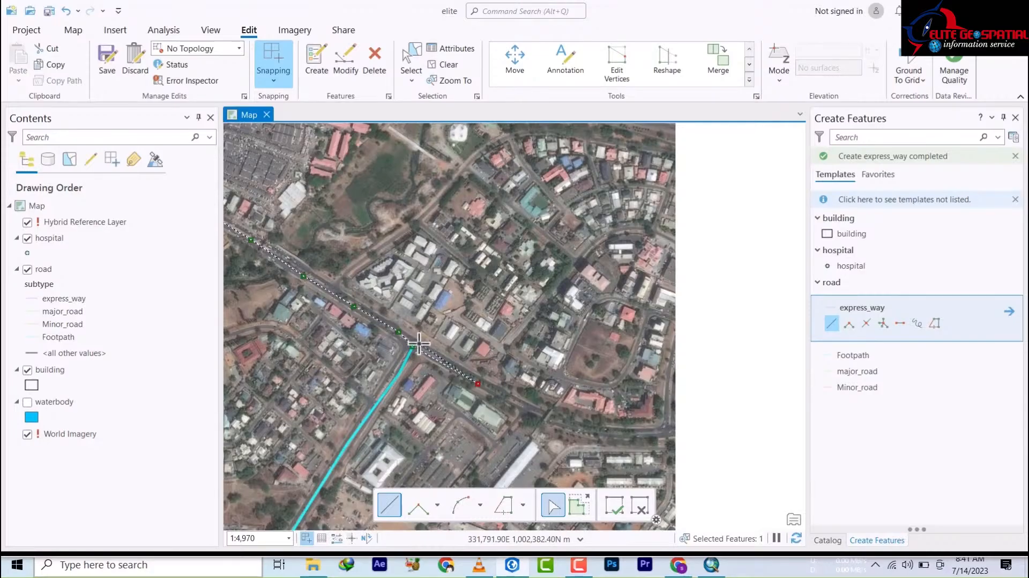
left_click(534, 411)
left_click_drag(562, 423, 378, 380)
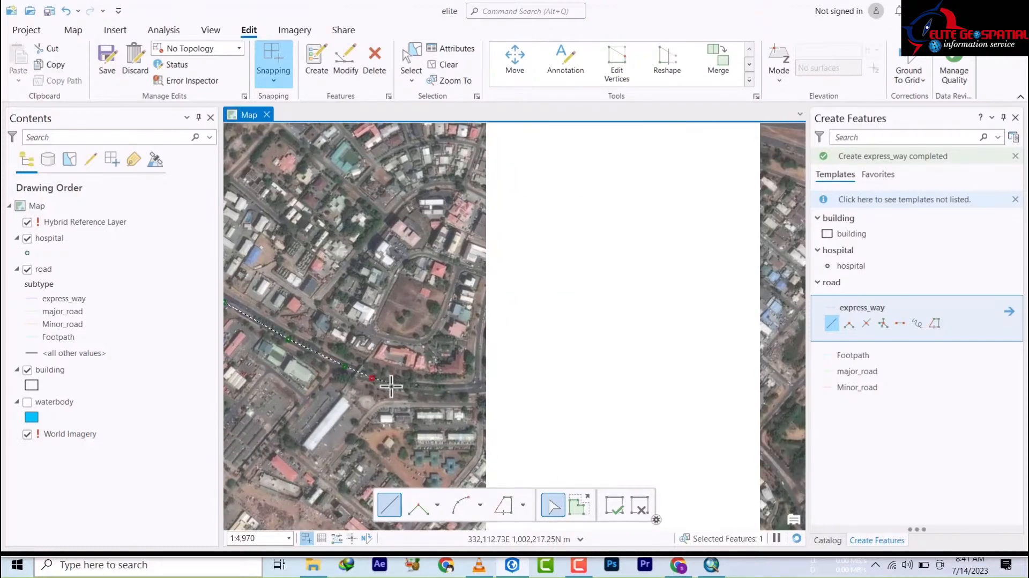
left_click(391, 384)
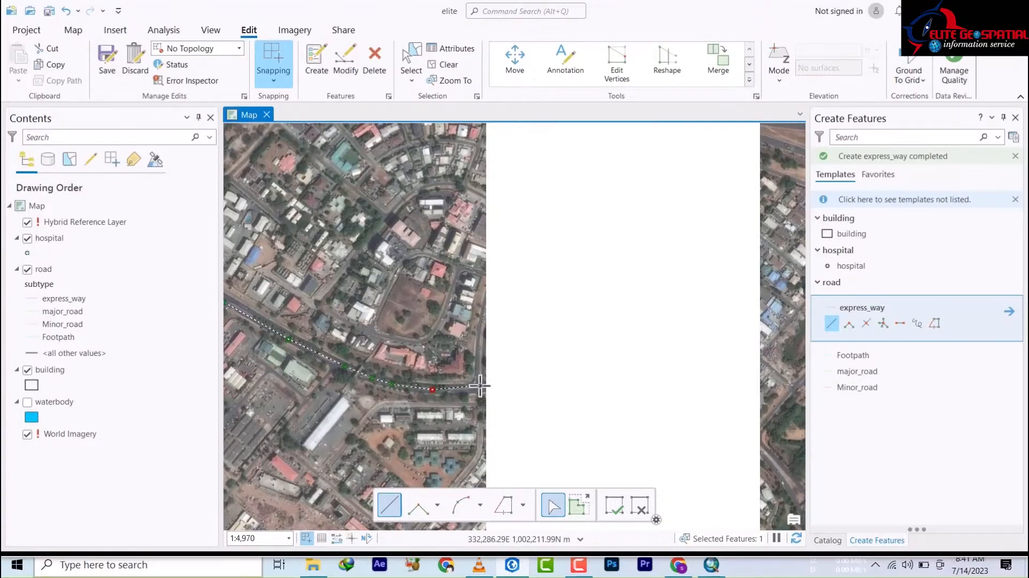
left_click_drag(483, 395, 442, 405)
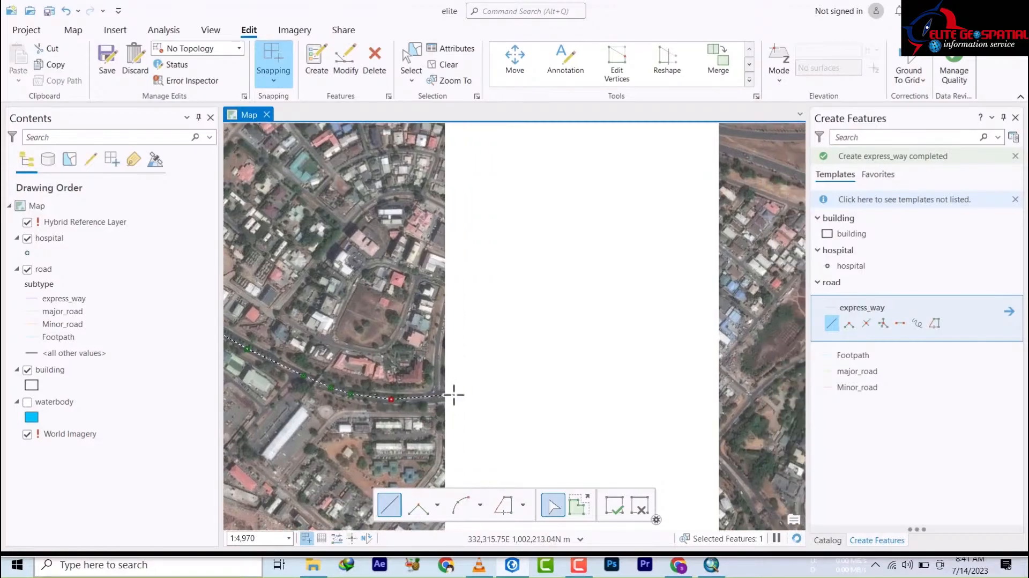
left_click(454, 395)
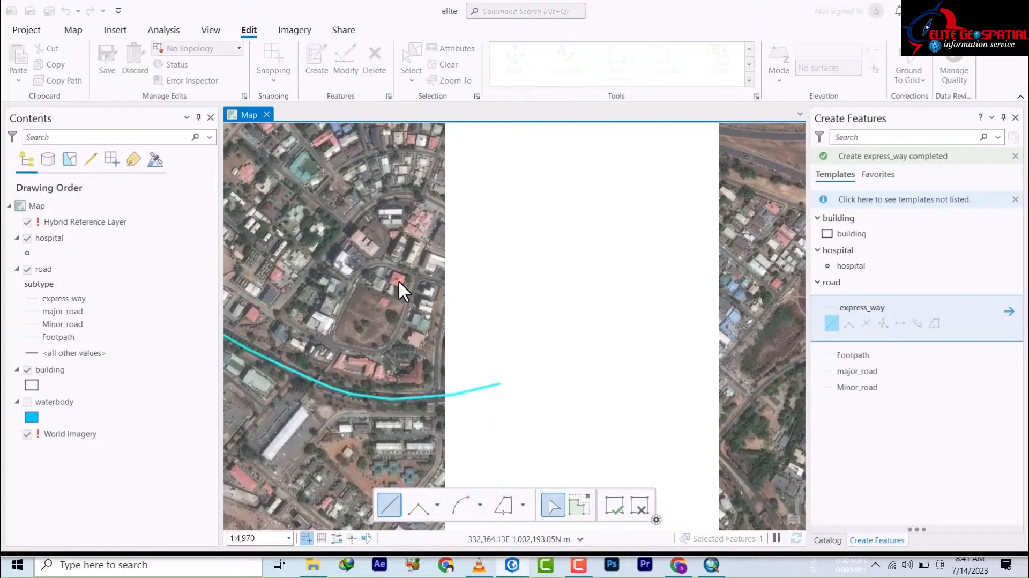
Step: Start an express_way line on the diagonal main road northwest of the junction, tracing the side road northeast past the pond
left_click_drag(405, 279, 531, 282)
left_click_drag(358, 395, 701, 396)
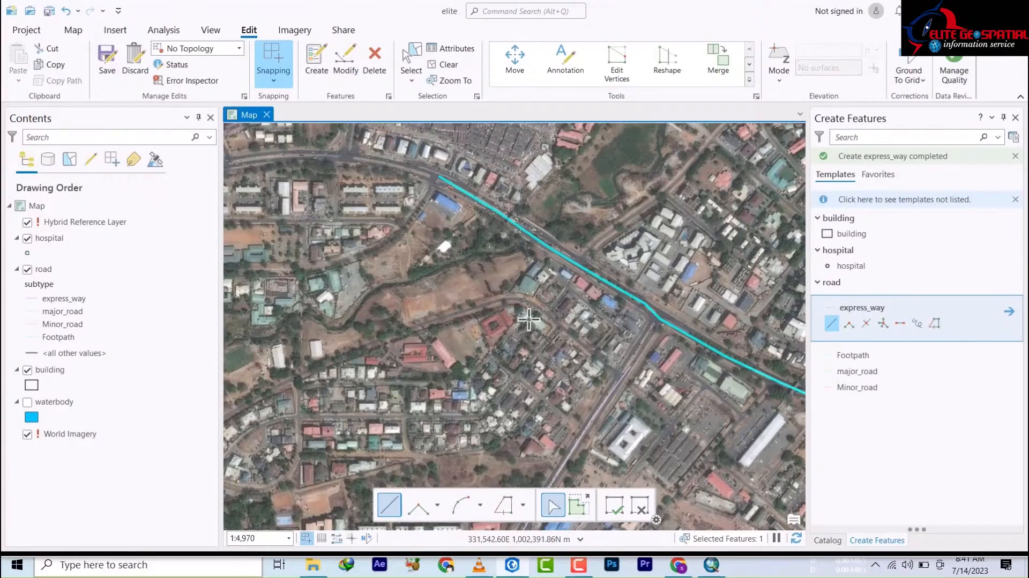
left_click(572, 261)
left_click(590, 247)
left_click(605, 234)
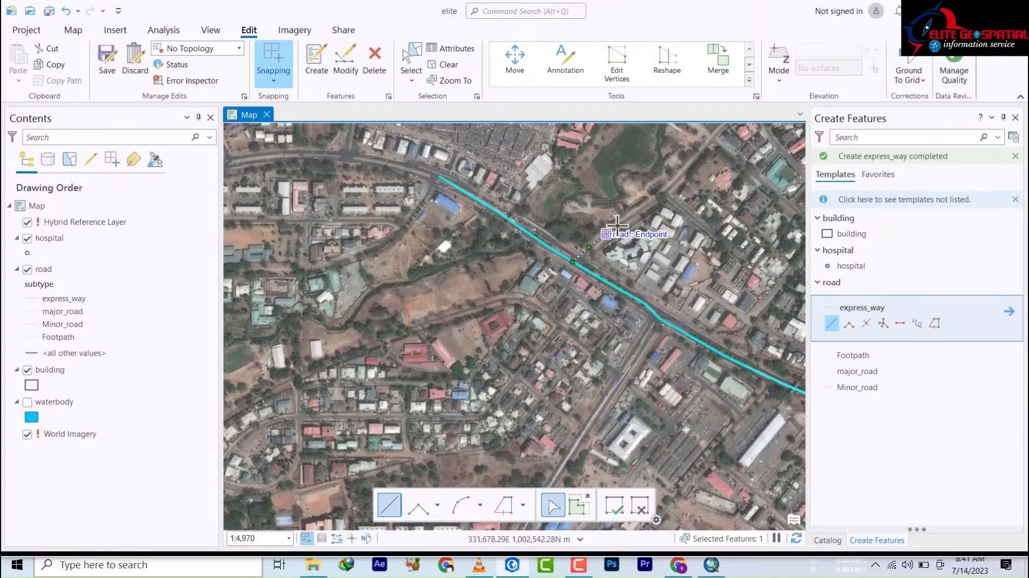
left_click(643, 207)
left_click(667, 192)
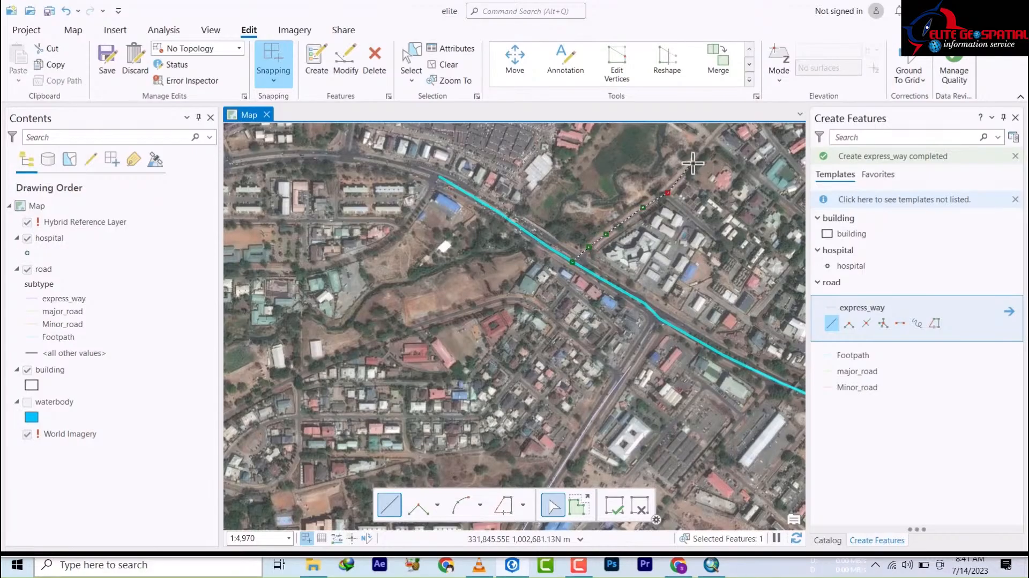
left_click(693, 164)
Step: Continue this line around the northern edge of the housing estate and finish it east, just south of the expressway
left_click_drag(692, 164, 528, 310)
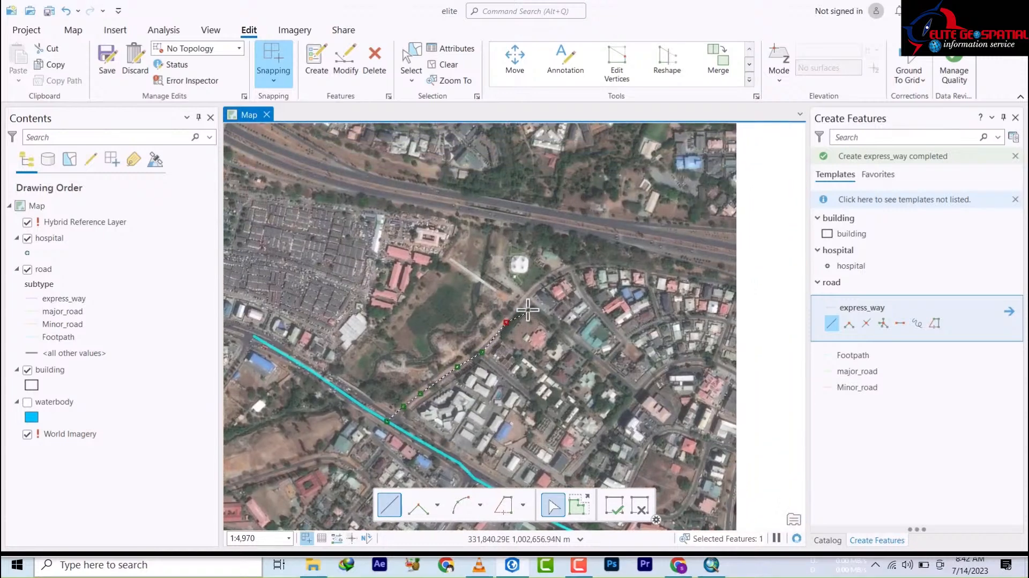
left_click(546, 278)
left_click(570, 268)
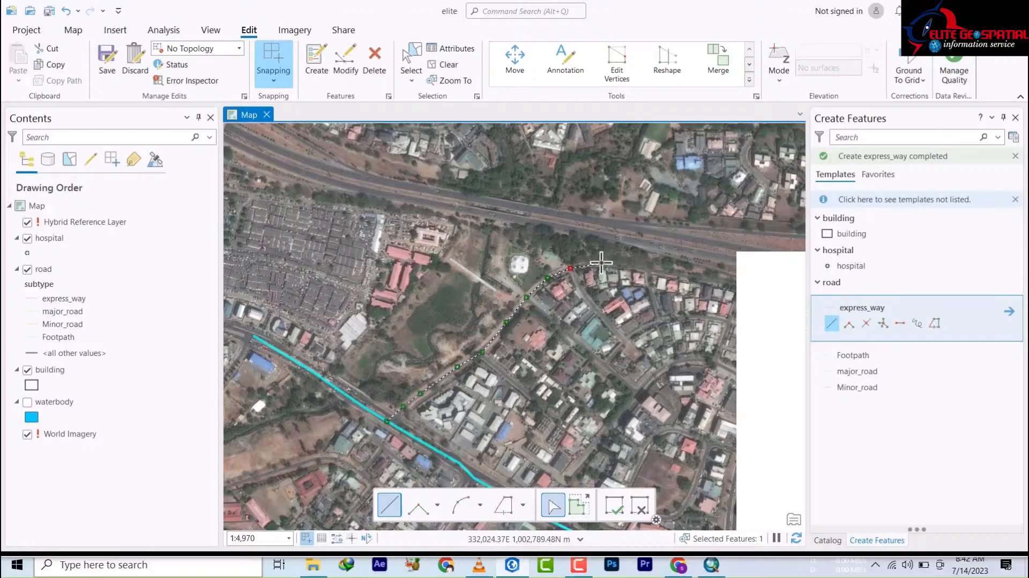
left_click(600, 263)
left_click(640, 266)
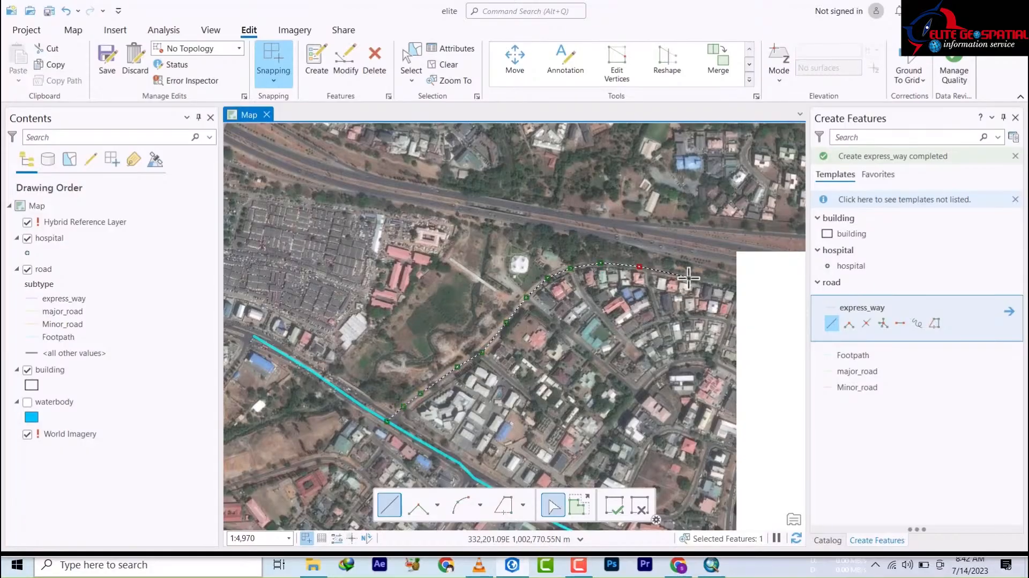
left_click_drag(689, 285, 408, 287)
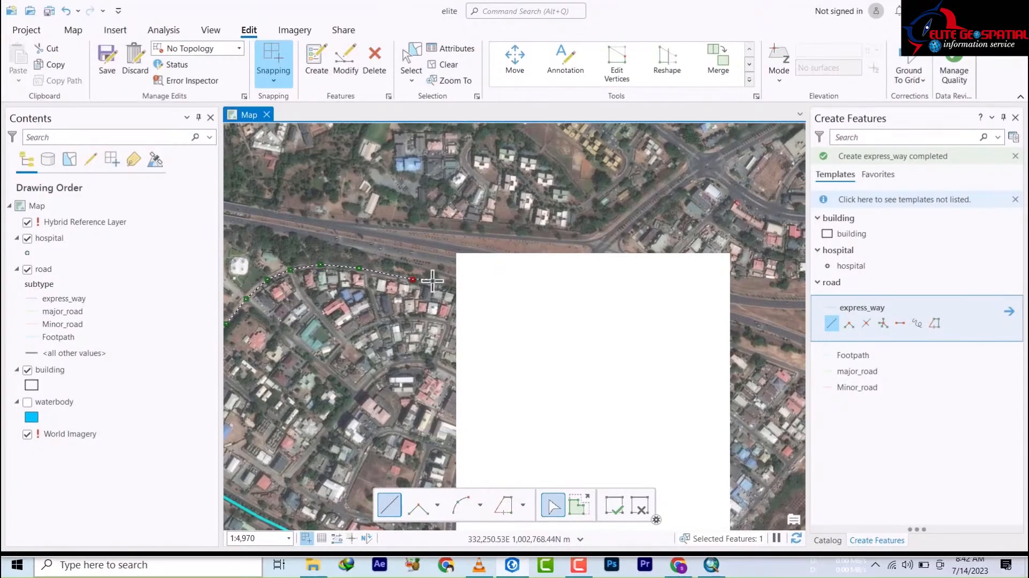
double_click(435, 283)
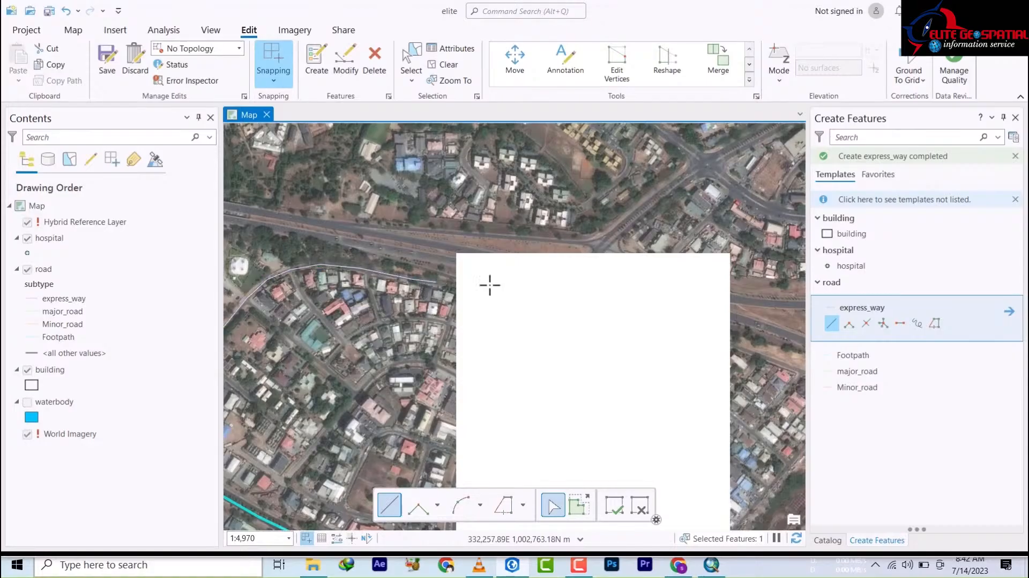
Step: Draw an express_way line from the road southwest of the junction, northwest through the housing and west below the bare field
left_click_drag(384, 323, 660, 233)
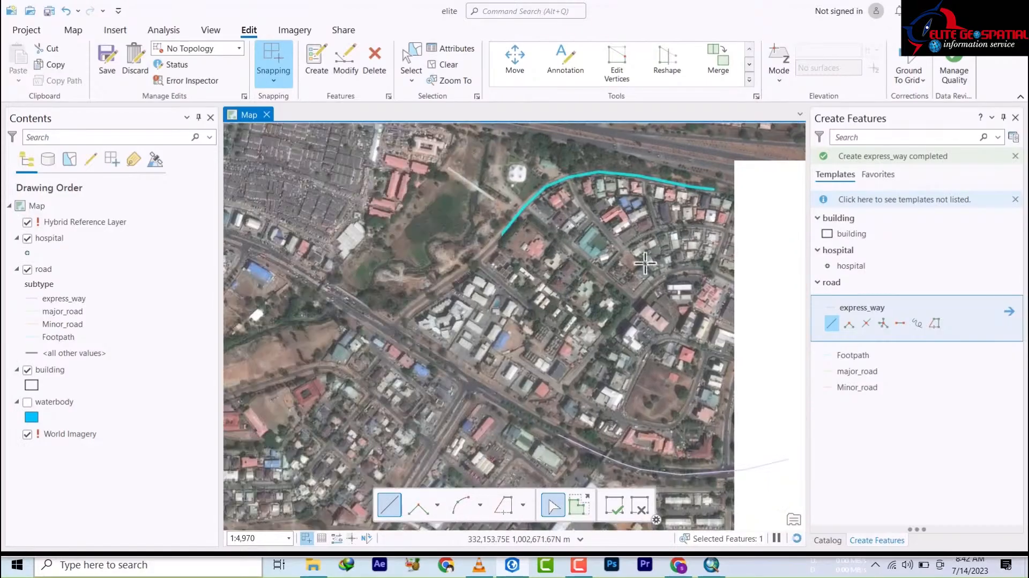
left_click_drag(603, 344, 509, 350)
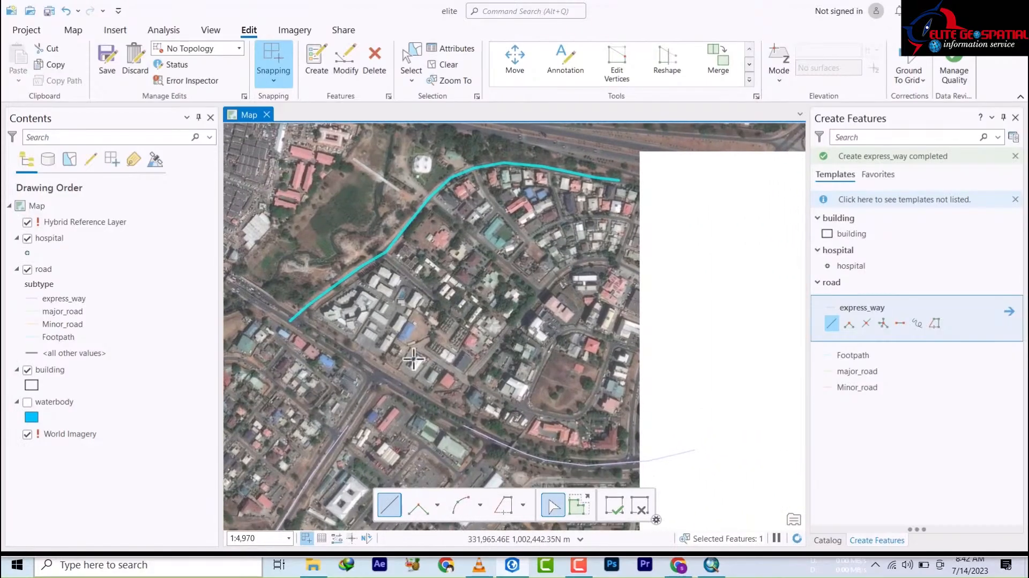
left_click_drag(524, 404, 638, 285)
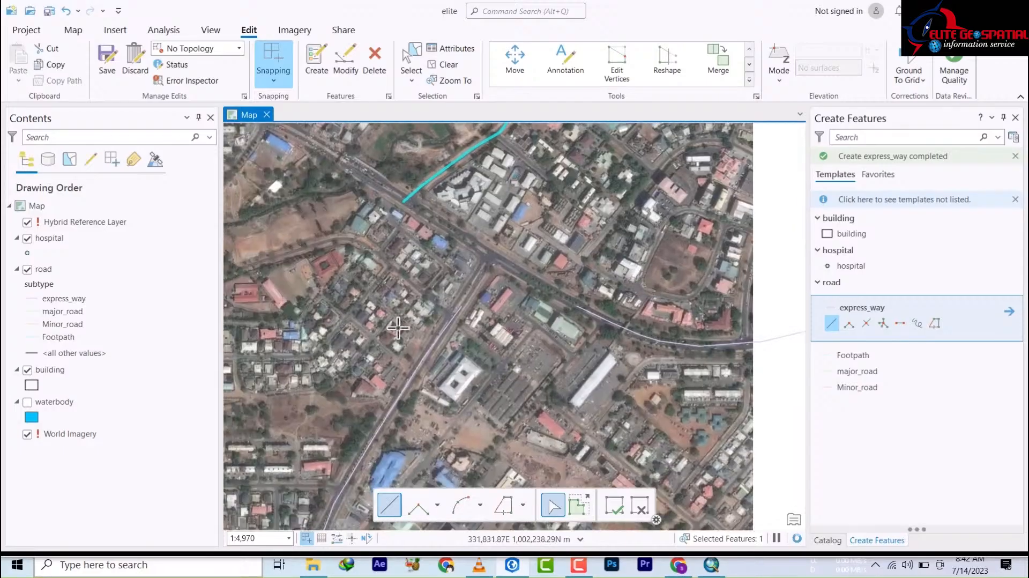
left_click_drag(406, 256, 443, 284)
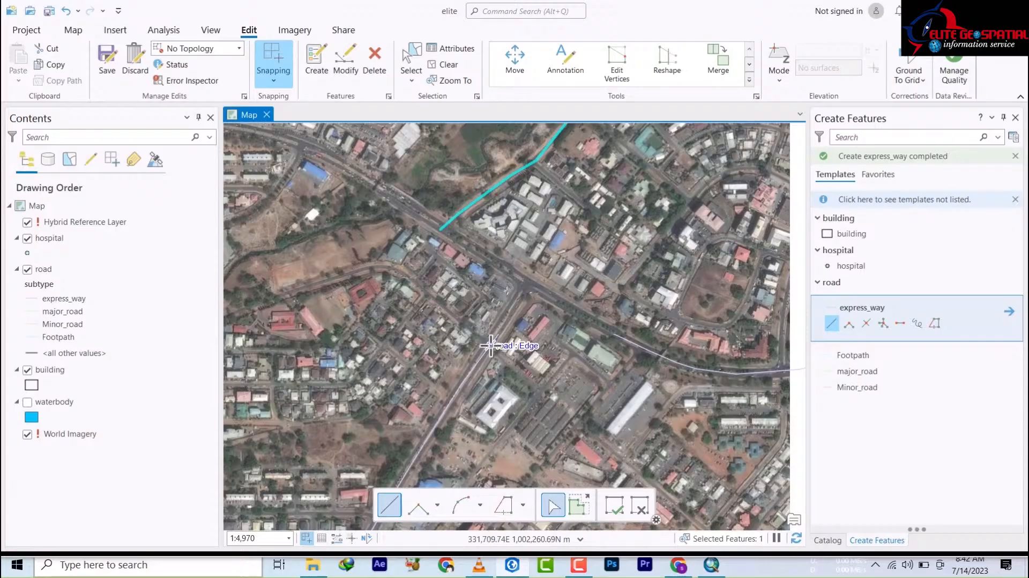
left_click(490, 345)
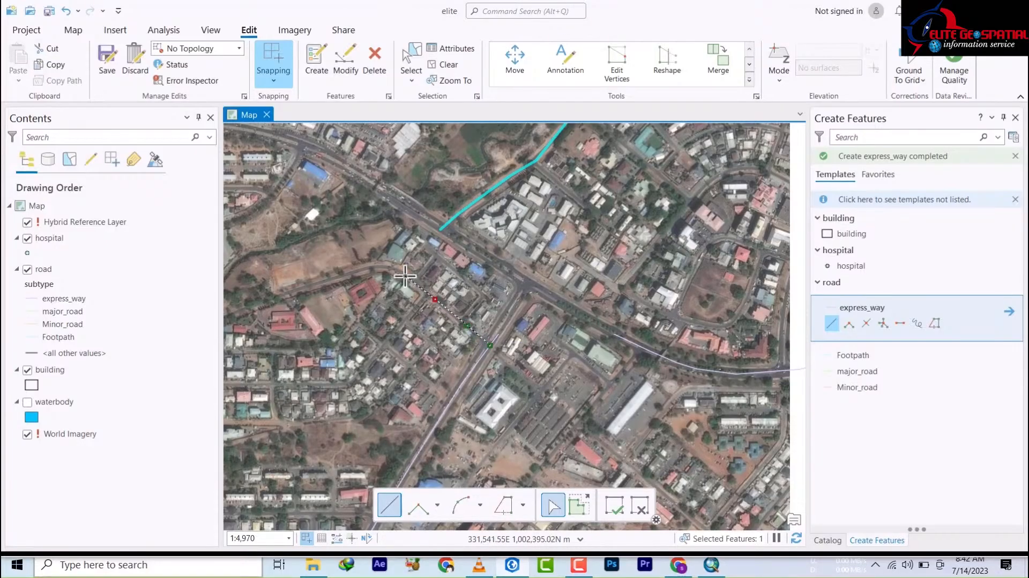
left_click(386, 264)
left_click(362, 267)
left_click(308, 286)
double_click(243, 308)
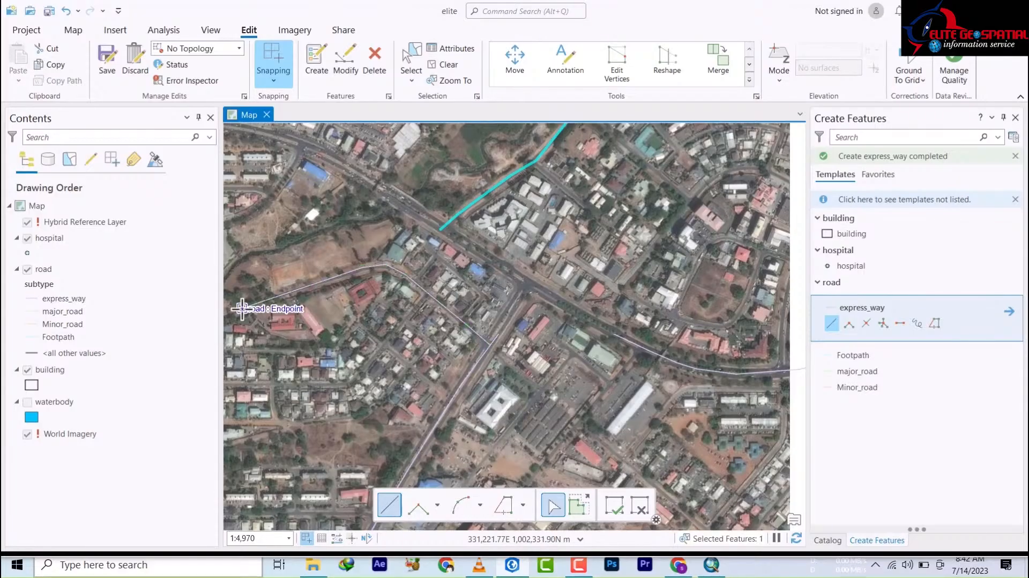
Step: Draw a short express_way line from the diagonal housing road northeast along the side street between the houses
left_click(417, 281)
left_click(428, 262)
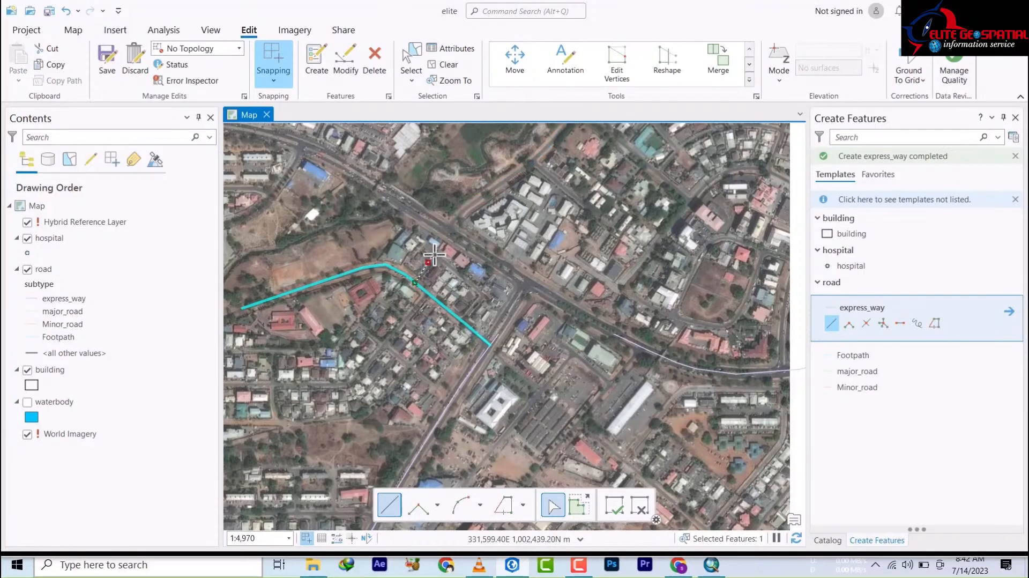
scroll(437, 258, "up", 5)
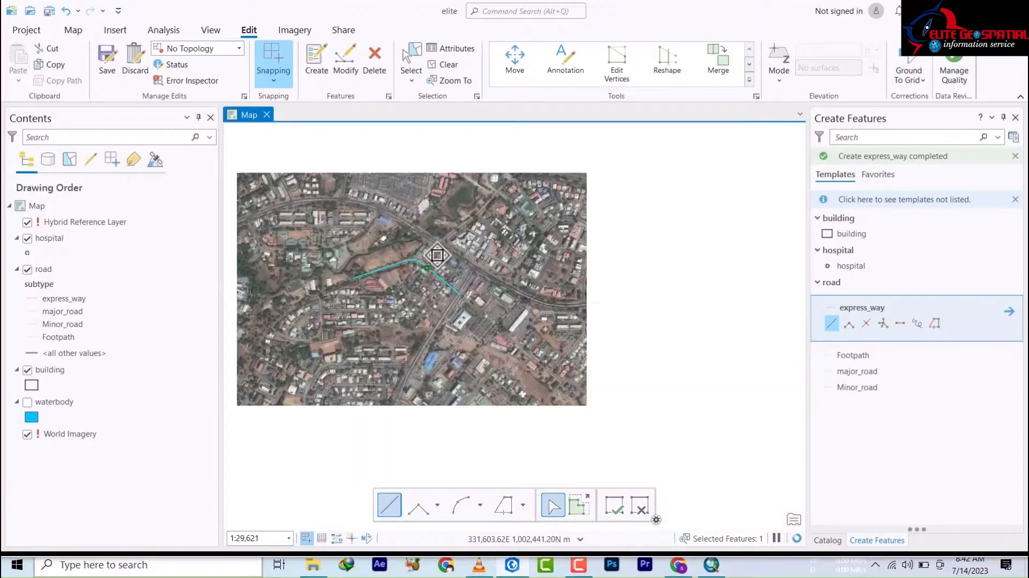
scroll(437, 258, "down", 2)
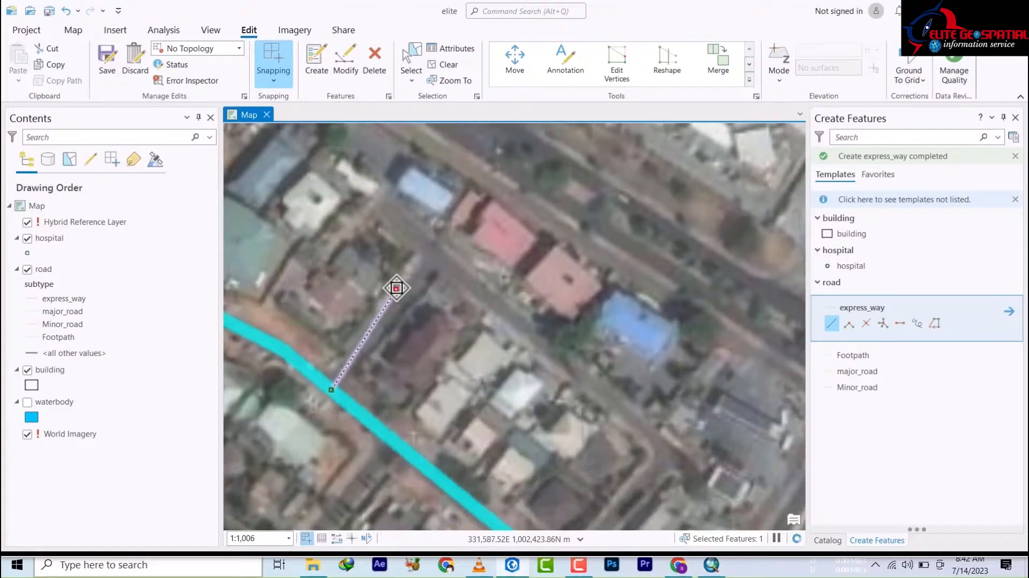
right_click(396, 288)
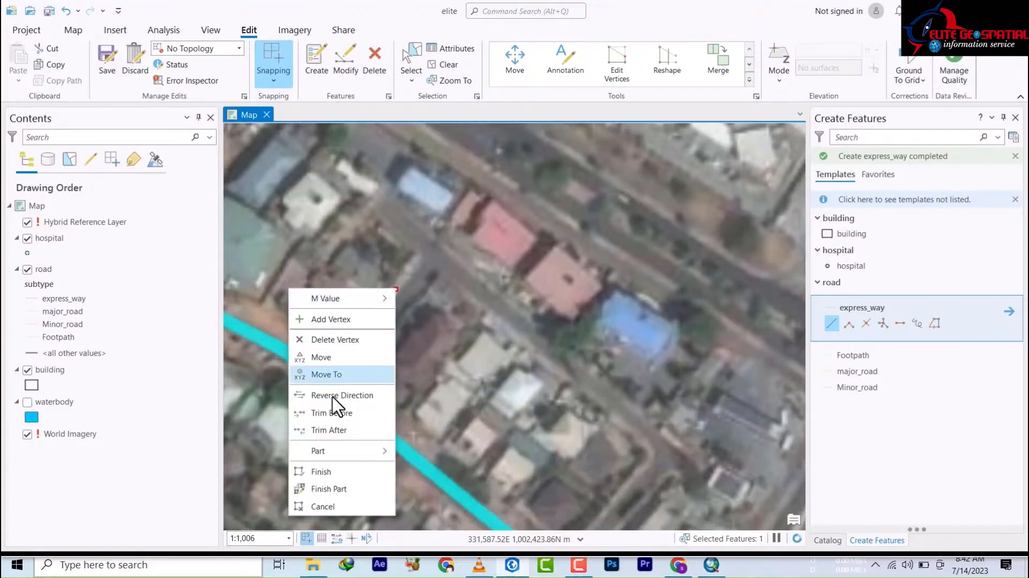
left_click(333, 339)
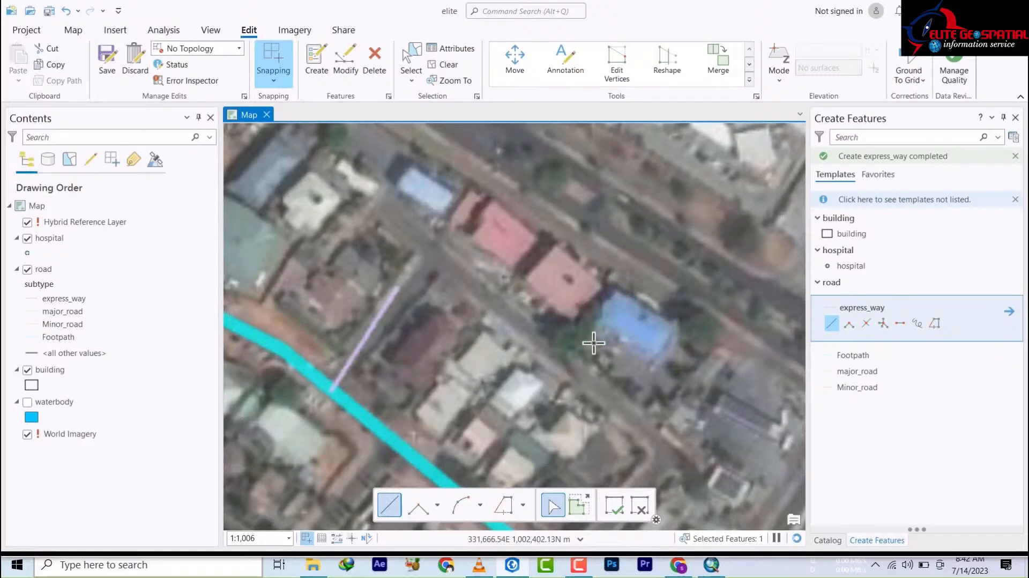
Step: Draw an express_way line from the same housing road near the junction, northeast up the side street and northwest behind the roadside buildings
left_click_drag(594, 343, 519, 167)
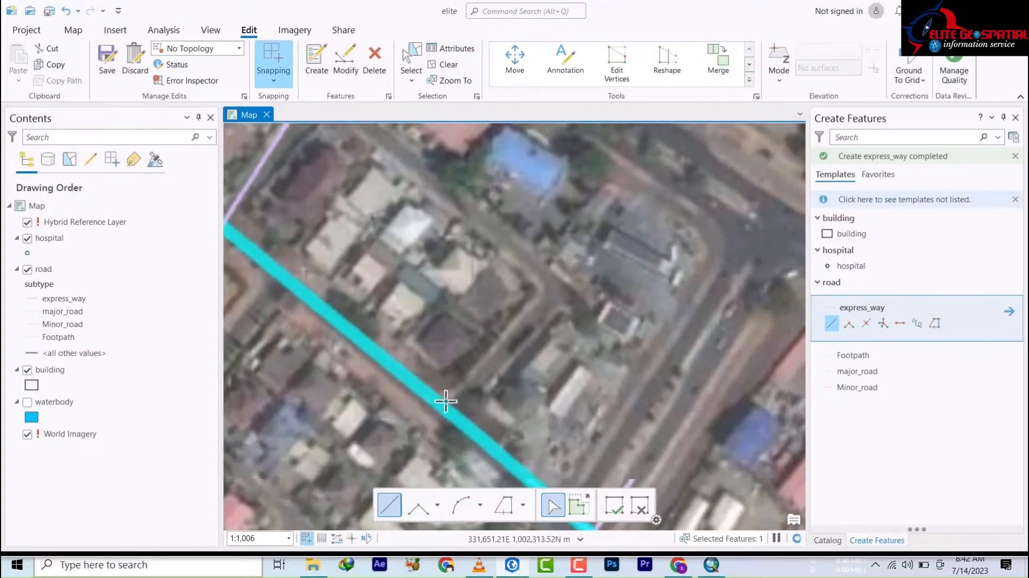
left_click(445, 402)
left_click(499, 348)
left_click(517, 249)
left_click(432, 183)
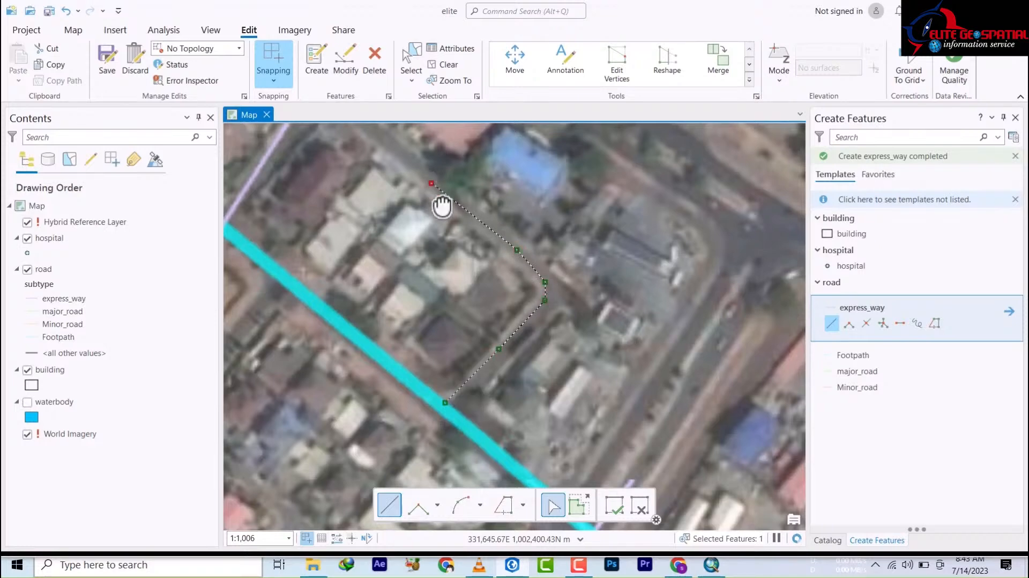
left_click_drag(443, 206, 479, 321)
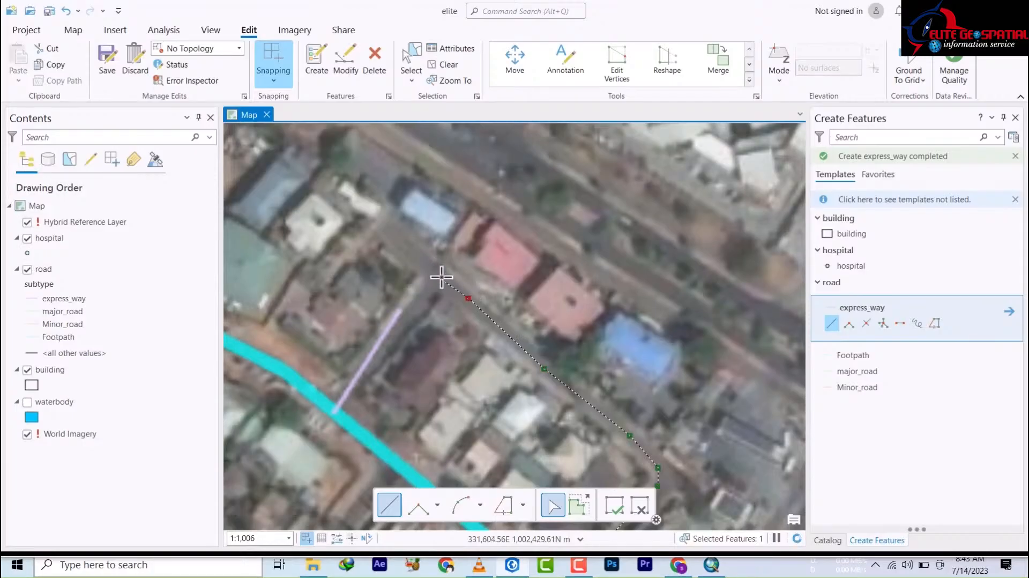
scroll(441, 277, "down", 4)
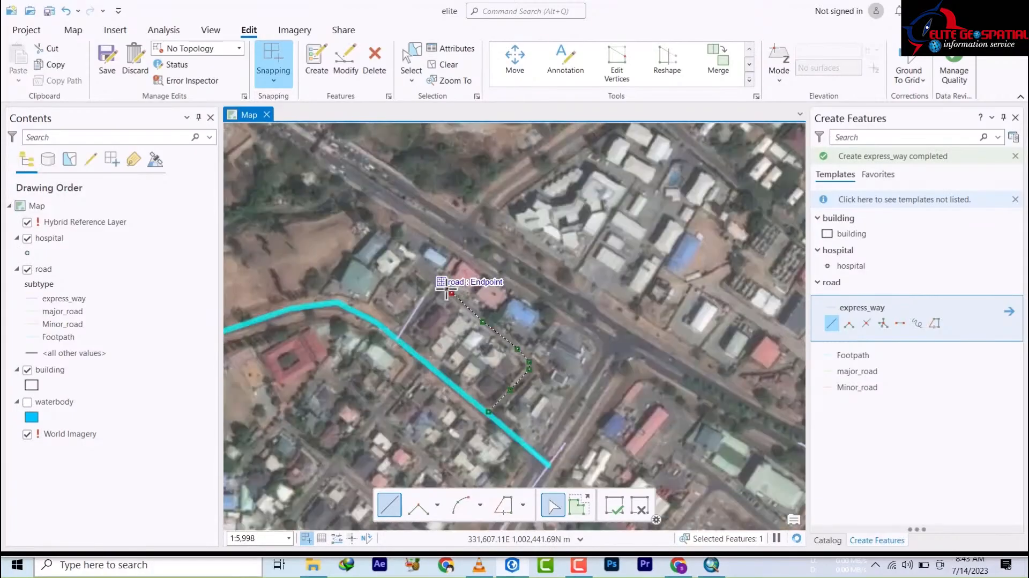
scroll(443, 289, "up", 2)
scroll(441, 288, "up", 1)
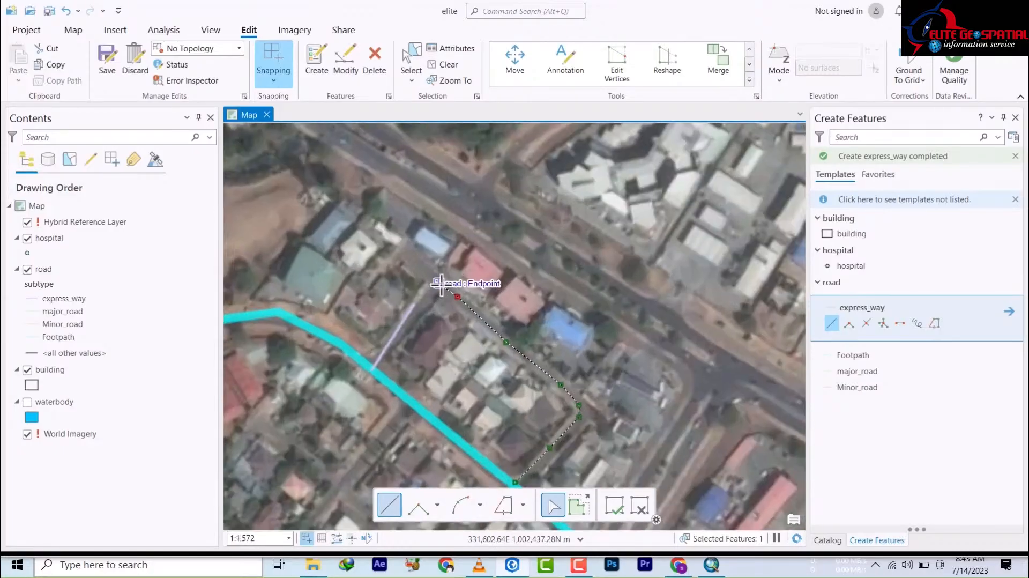
left_click(438, 283)
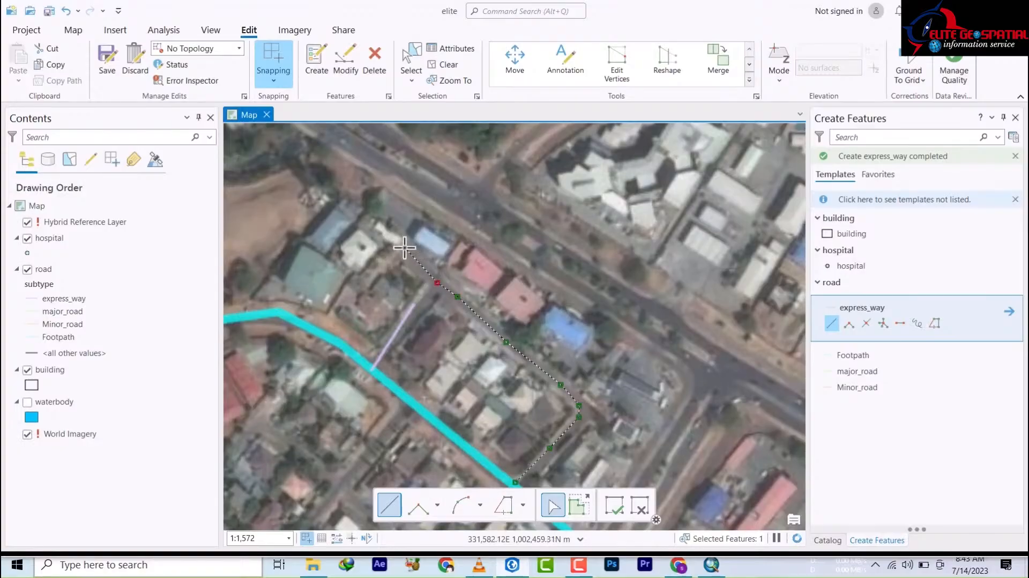
key("Escape")
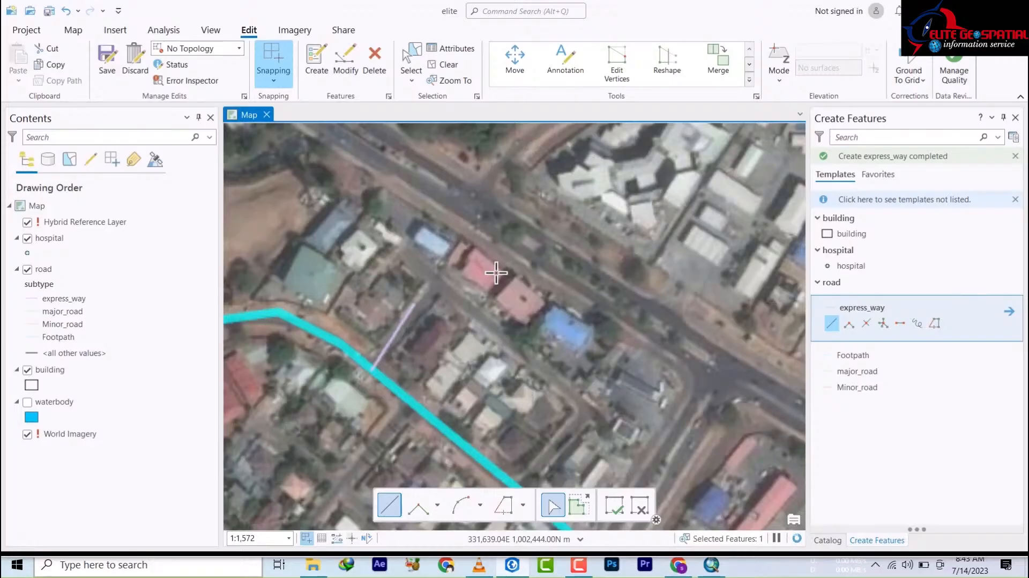
scroll(497, 272, "down", 7)
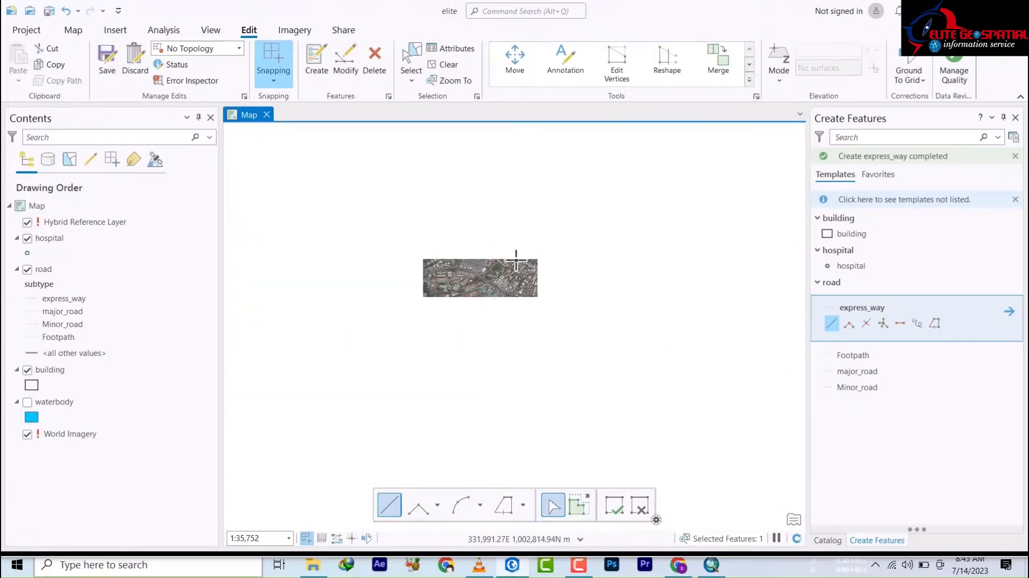
scroll(516, 261, "up", 3)
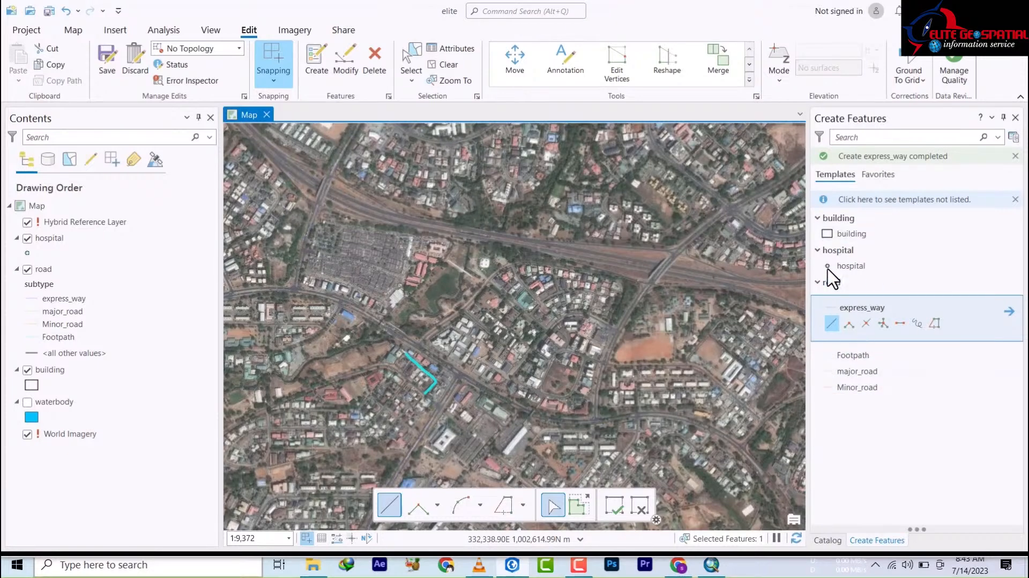
left_click(844, 356)
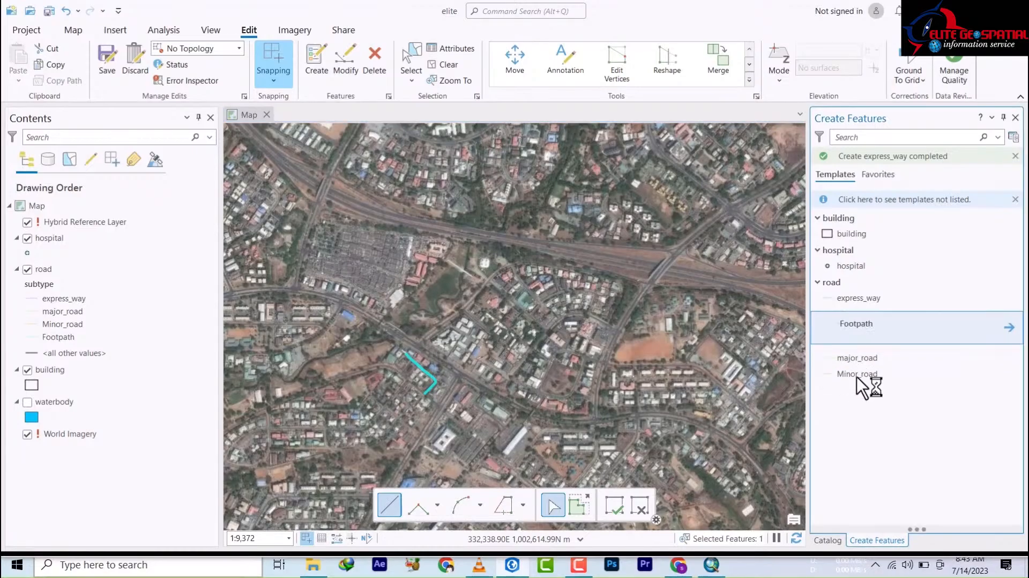
left_click(857, 374)
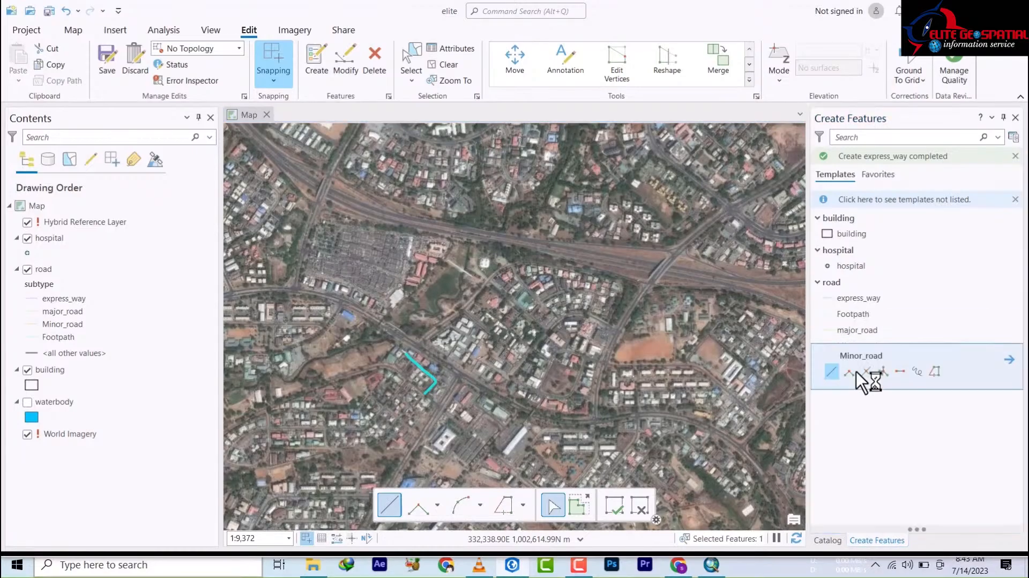
left_click(851, 330)
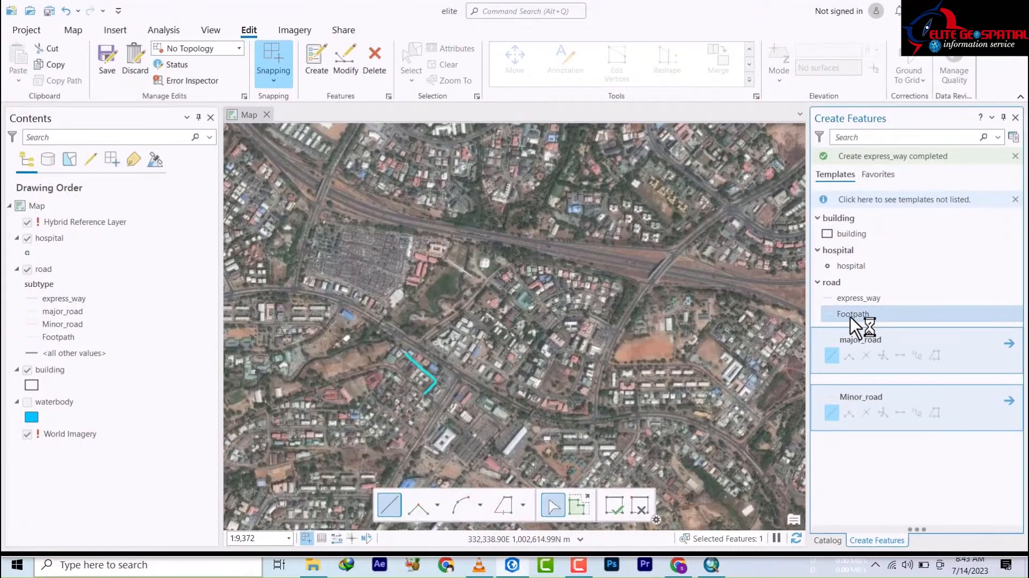
left_click(858, 298)
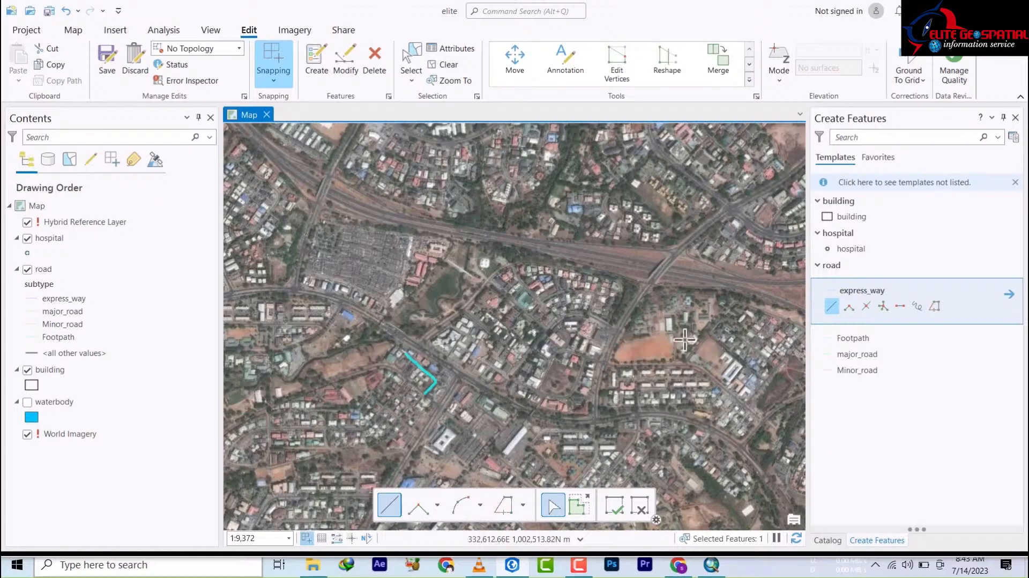
Step: Start an express_way line on the expressway's southern main carriageway west of the cloverleaf, tracing it east past the slip-road merge
scroll(633, 339, "down", 3)
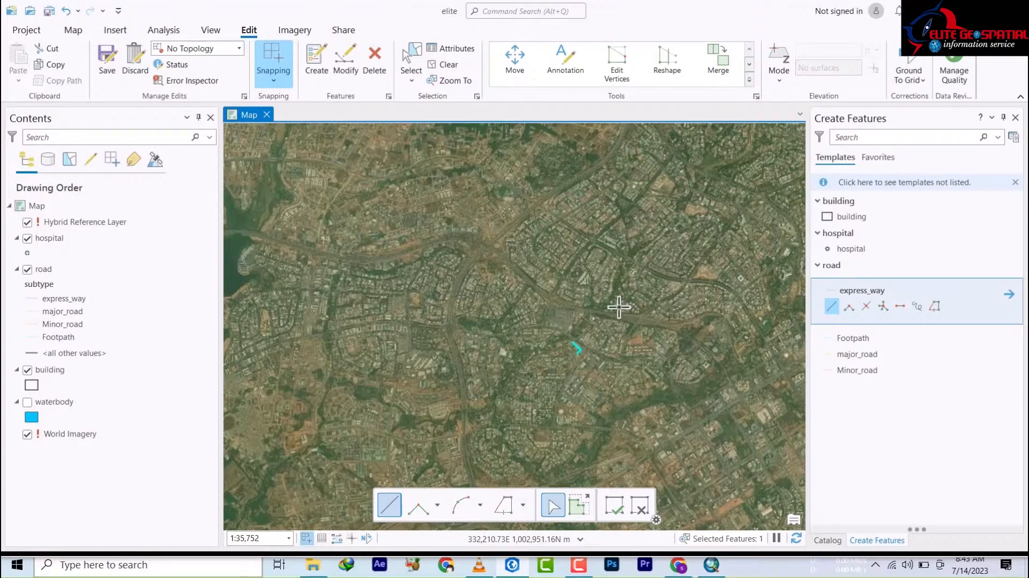
scroll(360, 264, "up", 2)
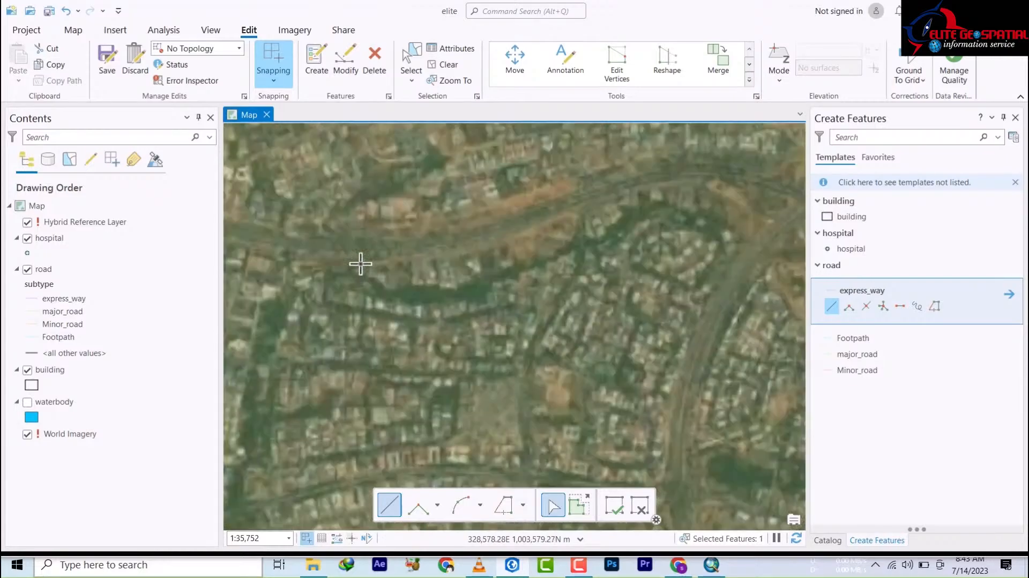
scroll(361, 263, "up", 4)
left_click_drag(407, 306, 426, 481)
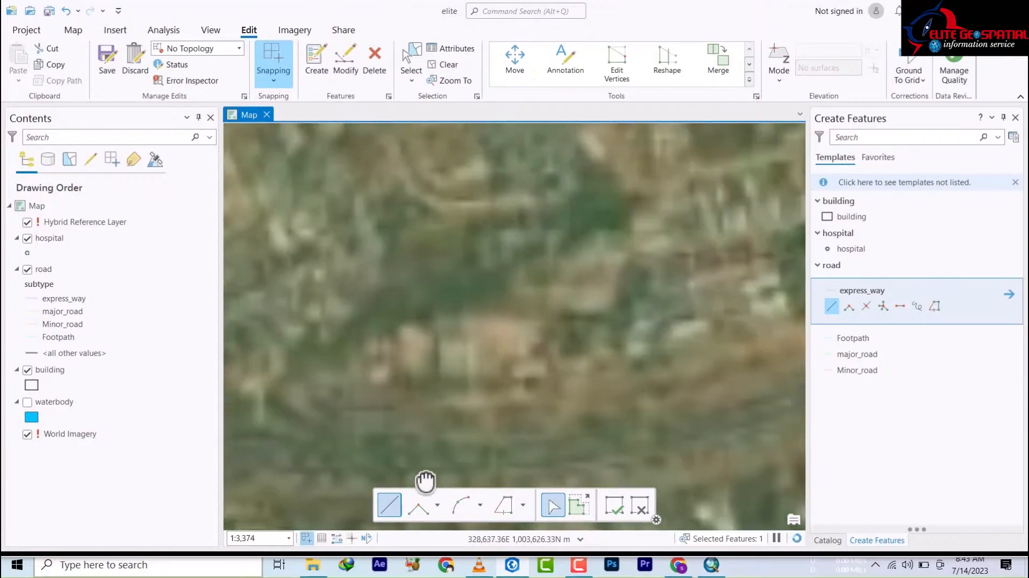
left_click_drag(439, 429, 387, 357)
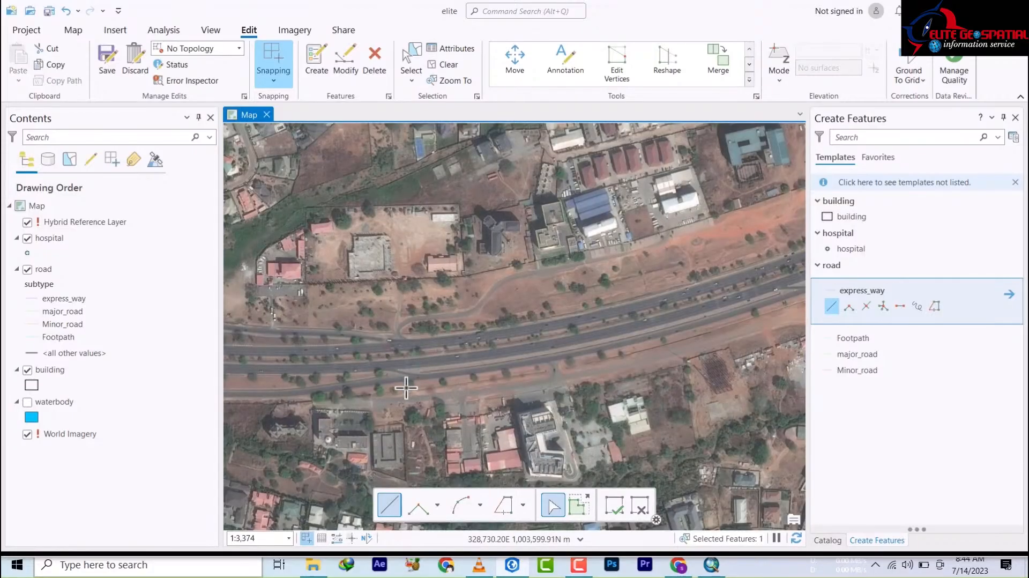
scroll(370, 372, "up", 3)
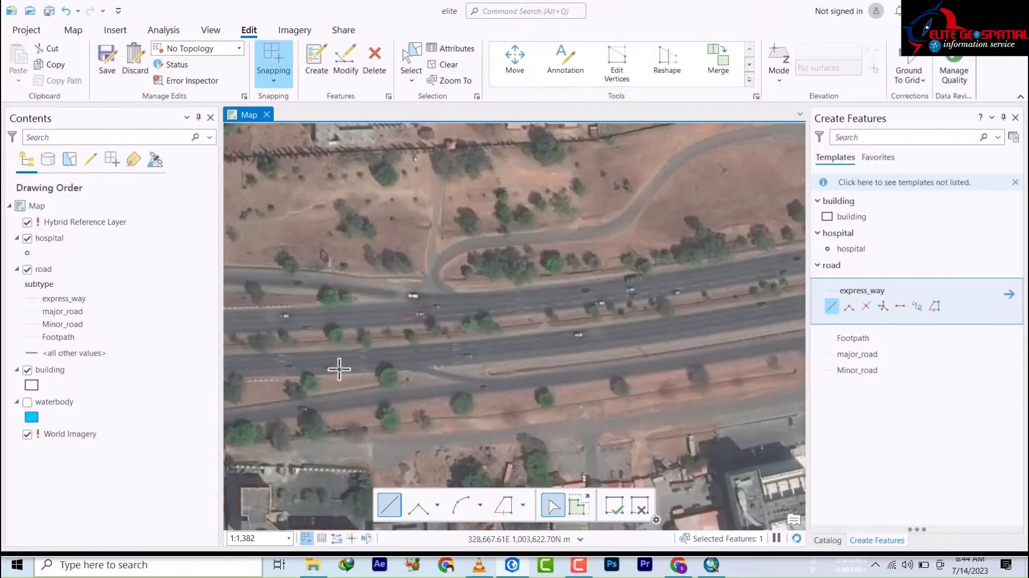
left_click(274, 366)
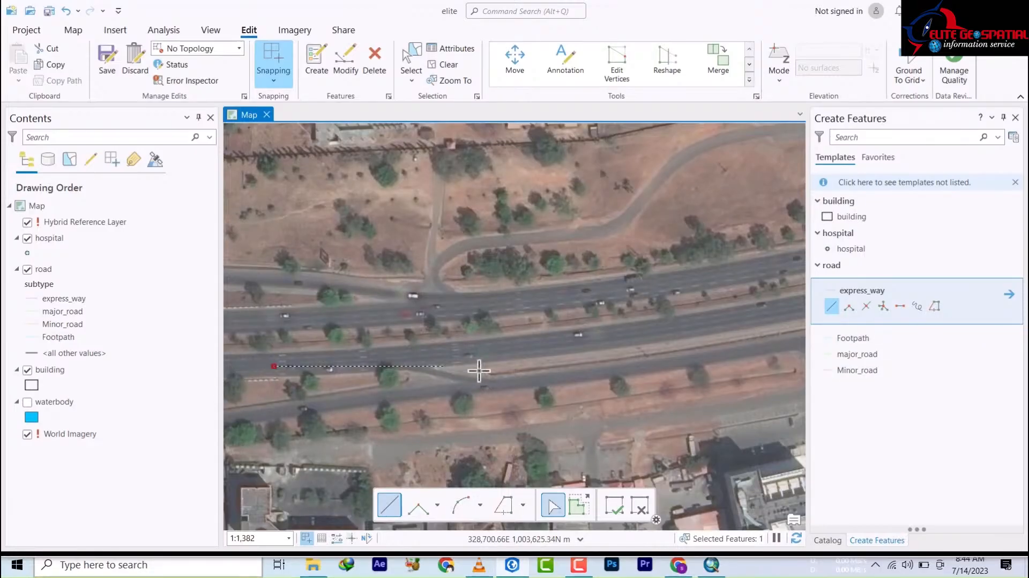
left_click(379, 358)
left_click(520, 346)
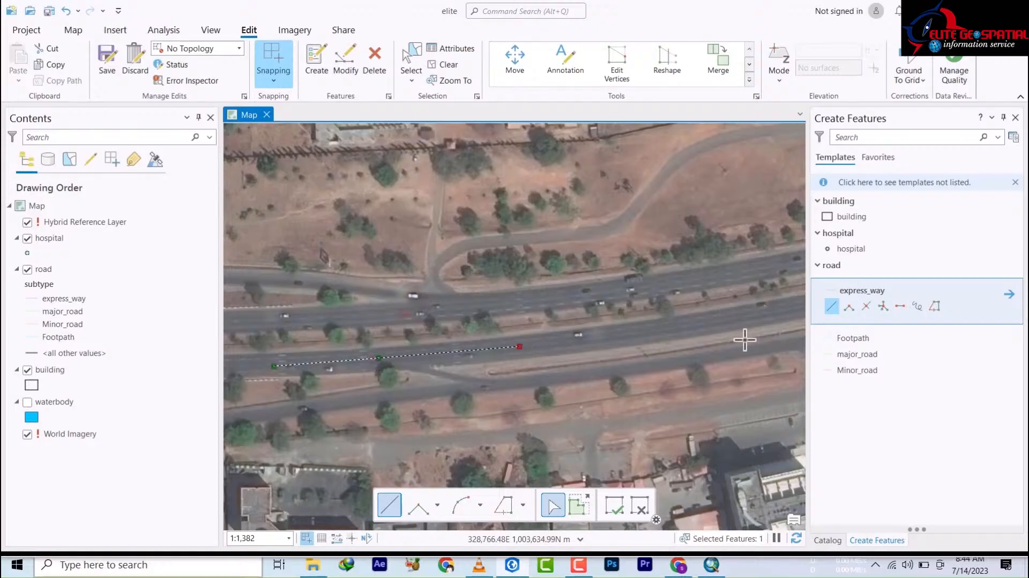
left_click(719, 322)
Step: Continue this line east along the southern carriageway to just north of the fenced construction plot
mouse_move(719, 322)
left_mouse_down()
mouse_move(441, 390)
mouse_move(265, 409)
left_mouse_up()
left_click(331, 384)
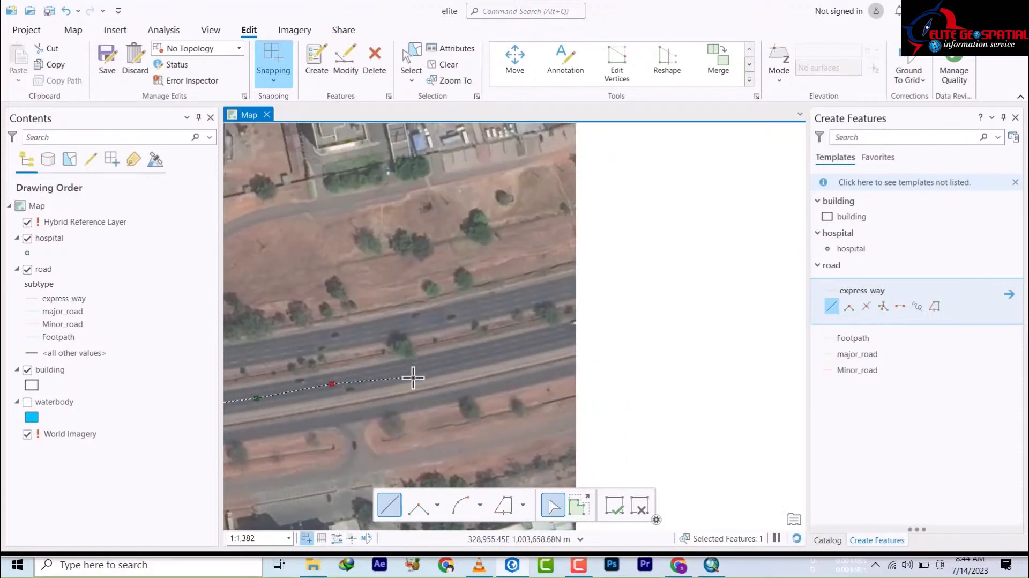
left_click(429, 366)
left_click(515, 348)
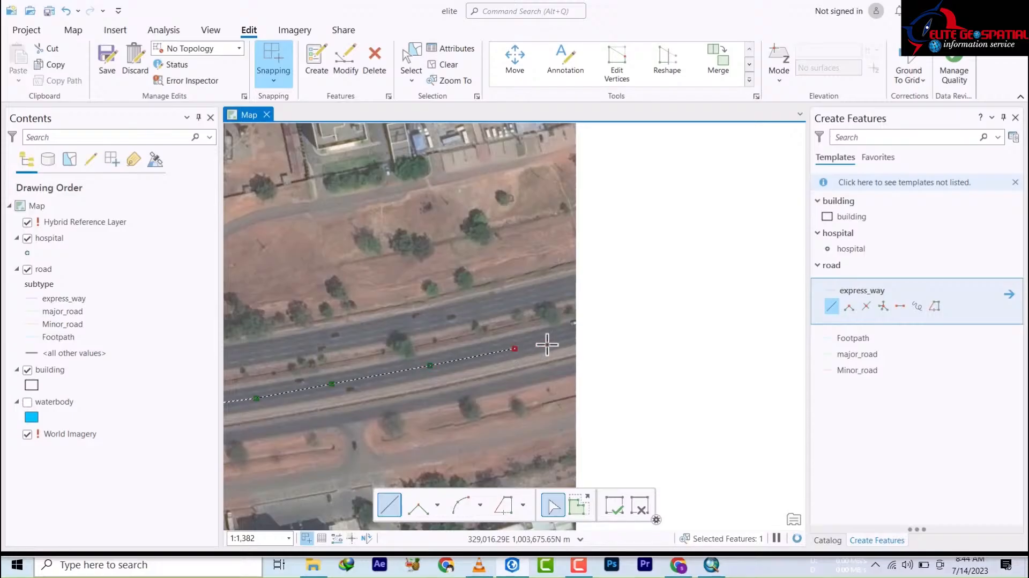
left_click(600, 323)
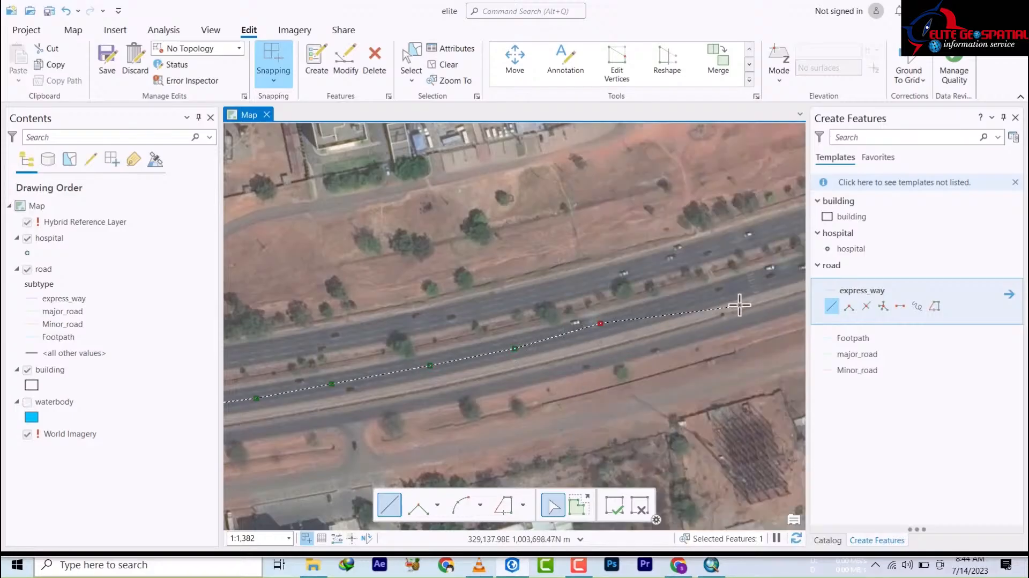
left_click(732, 290)
Step: Continue this line northeast along the carriageway and finish it just beyond the side-road junction by the vehicle yard
mouse_move(732, 289)
left_mouse_down()
mouse_move(644, 367)
mouse_move(418, 416)
left_mouse_up()
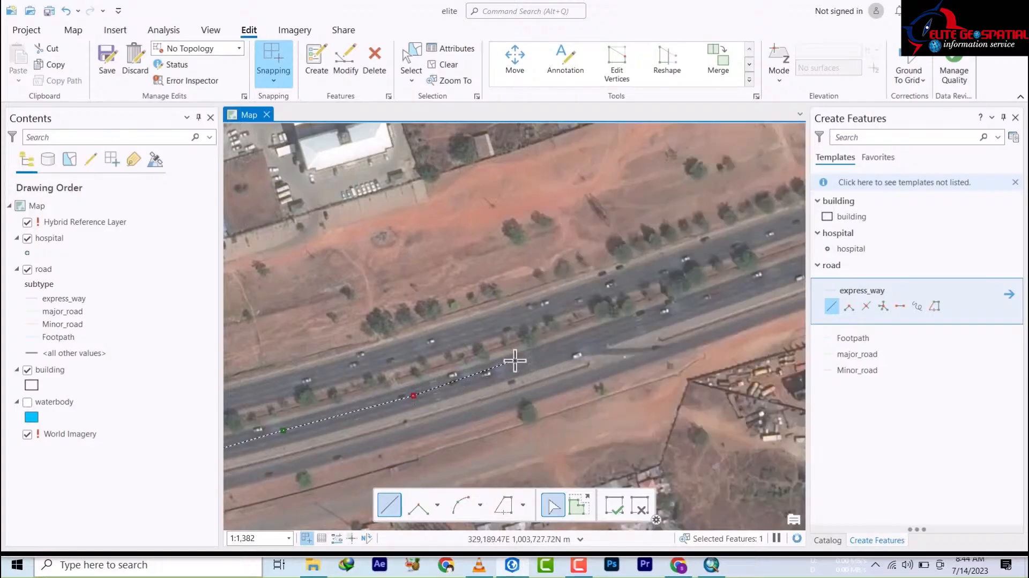
left_click(527, 361)
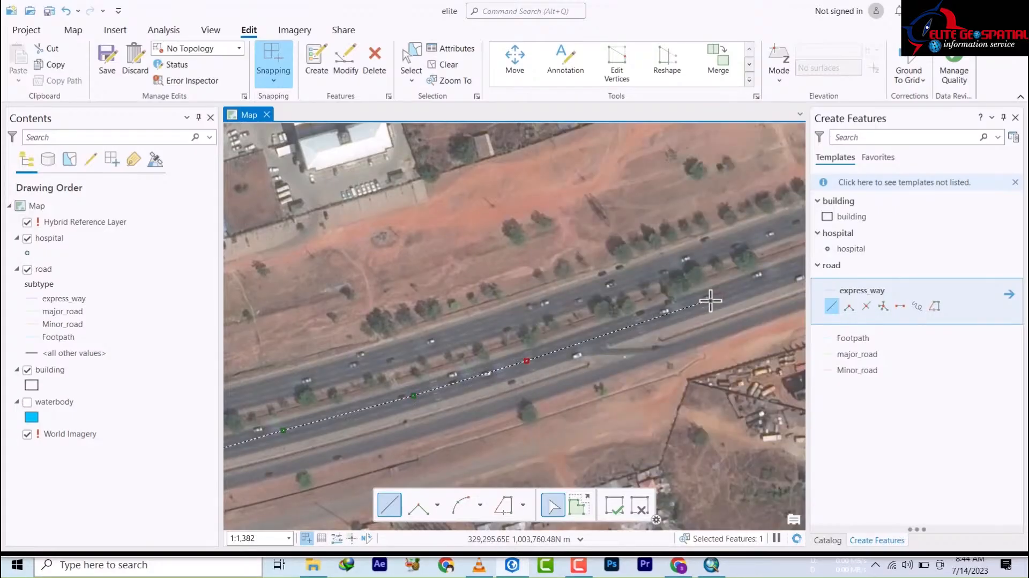
mouse_move(710, 299)
left_mouse_down()
mouse_move(568, 363)
mouse_move(326, 399)
left_mouse_up()
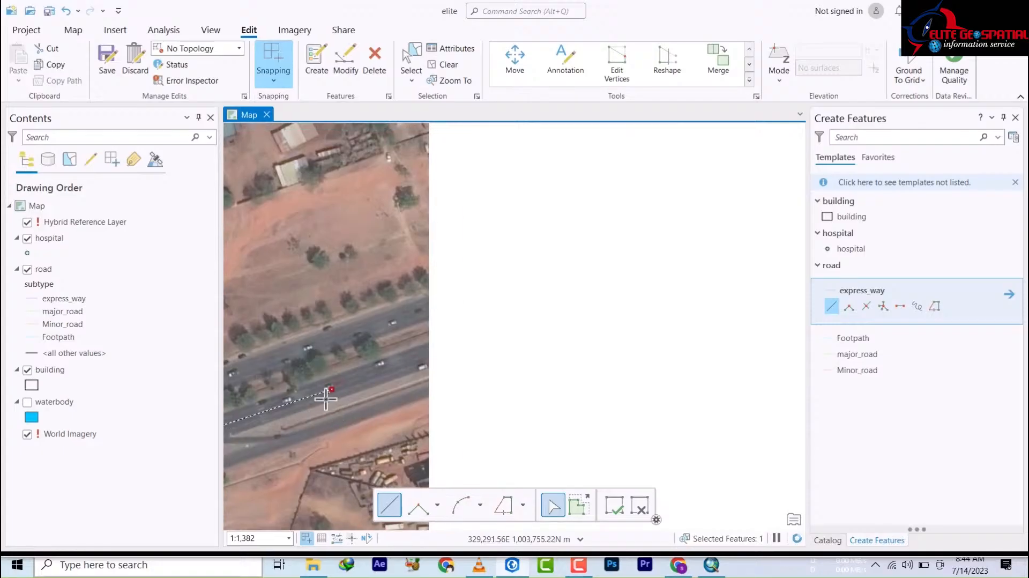
left_click(439, 349)
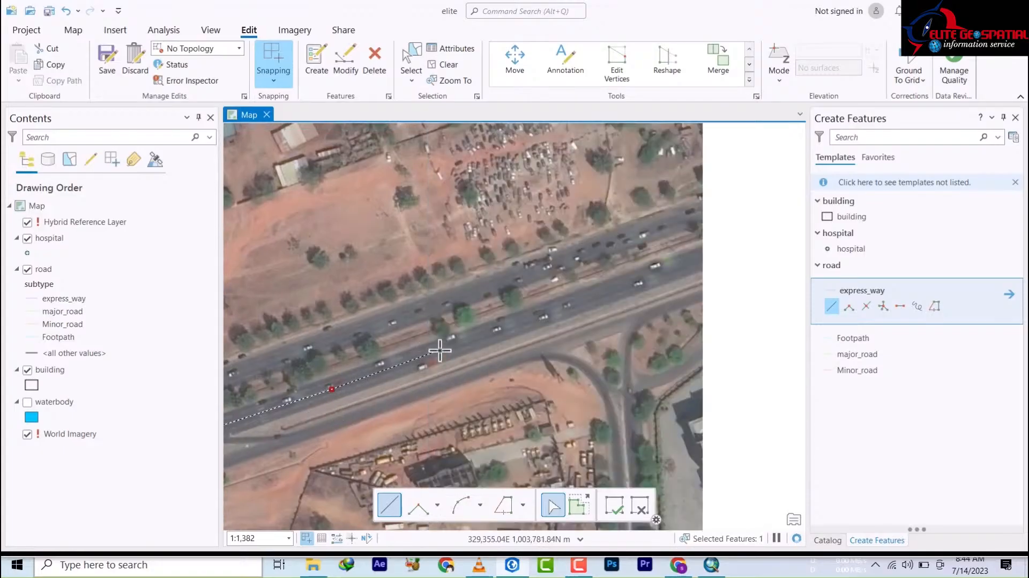
left_click(623, 286)
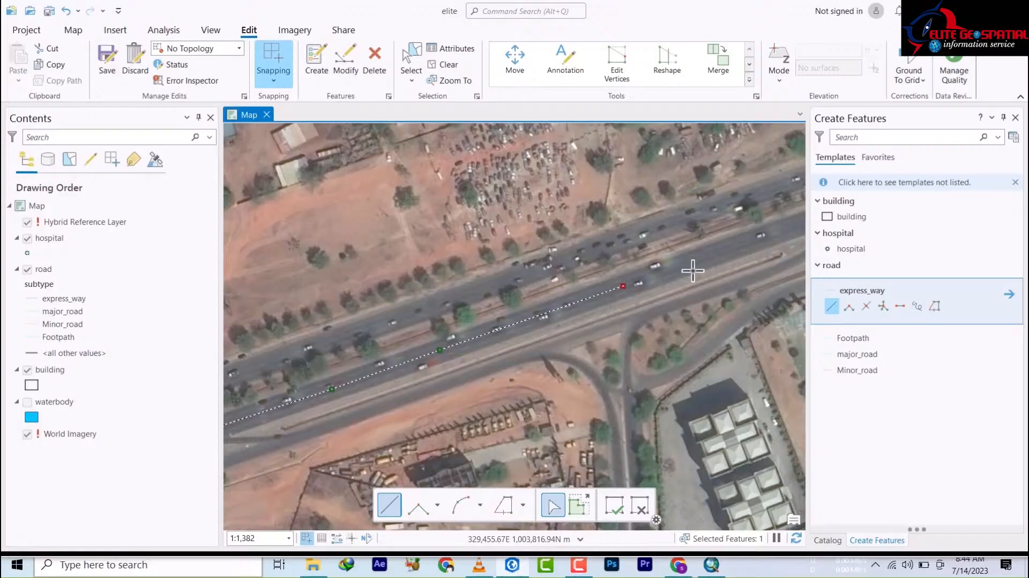
double_click(789, 229)
scroll(553, 390, "up", 2)
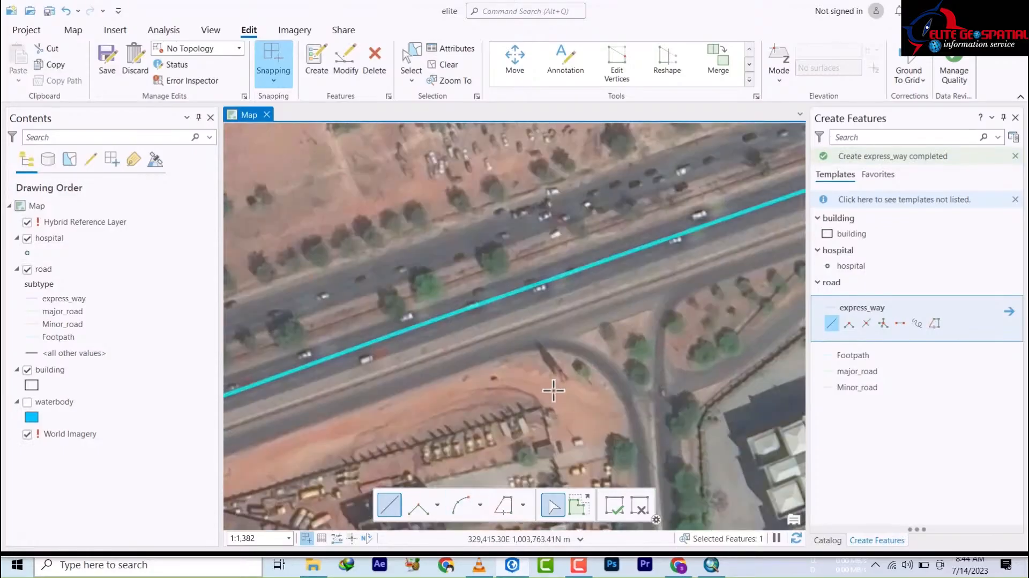
scroll(554, 390, "down", 4)
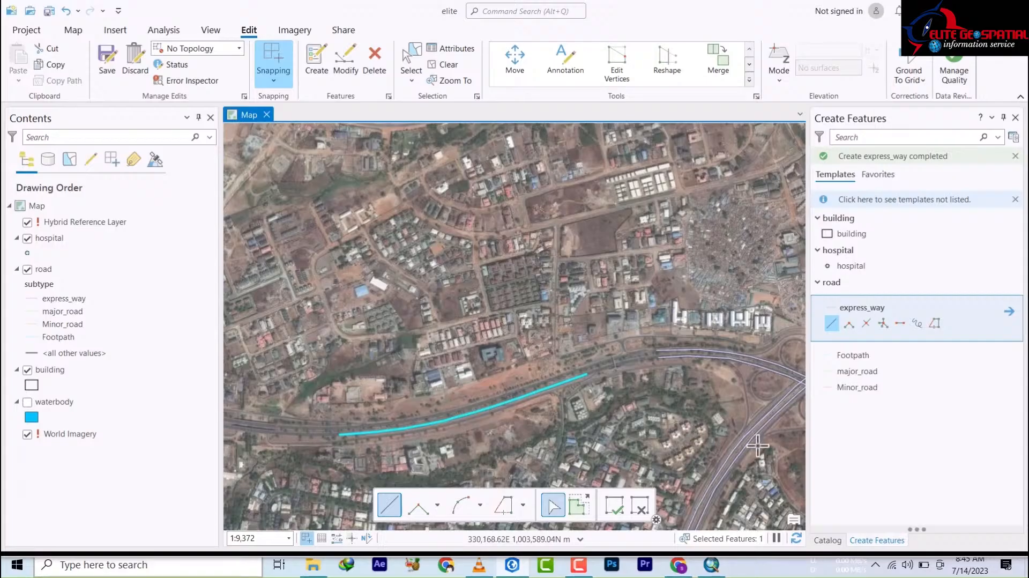
Step: Draw an express_way line along the diagonal expressway's southeastern carriageway, from just below the cloverleaf overpass southwest past the slip-road merge
left_click_drag(754, 452, 395, 374)
scroll(429, 299, "up", 5)
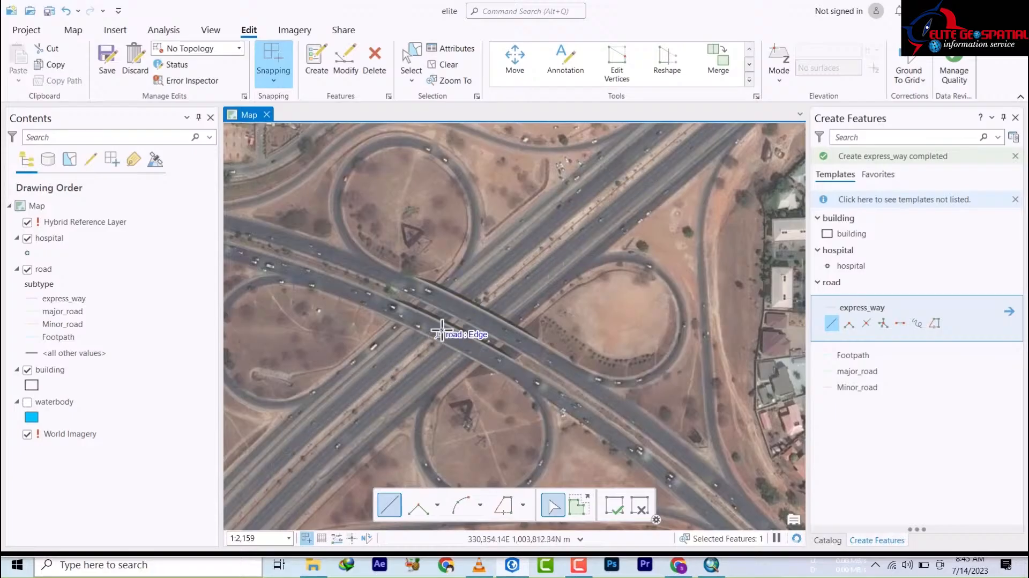
scroll(483, 324, "up", 2)
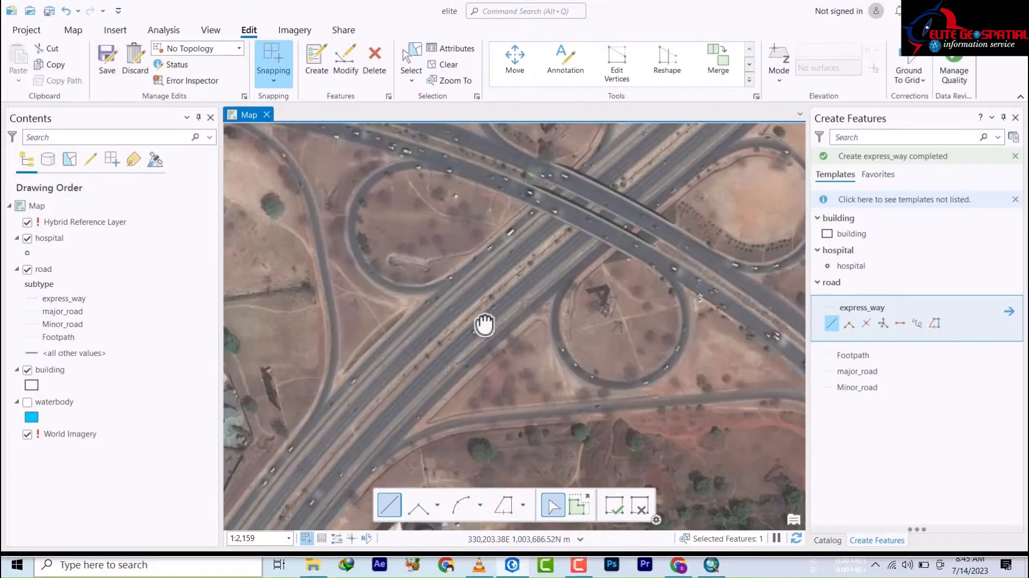
left_click_drag(483, 323, 554, 248)
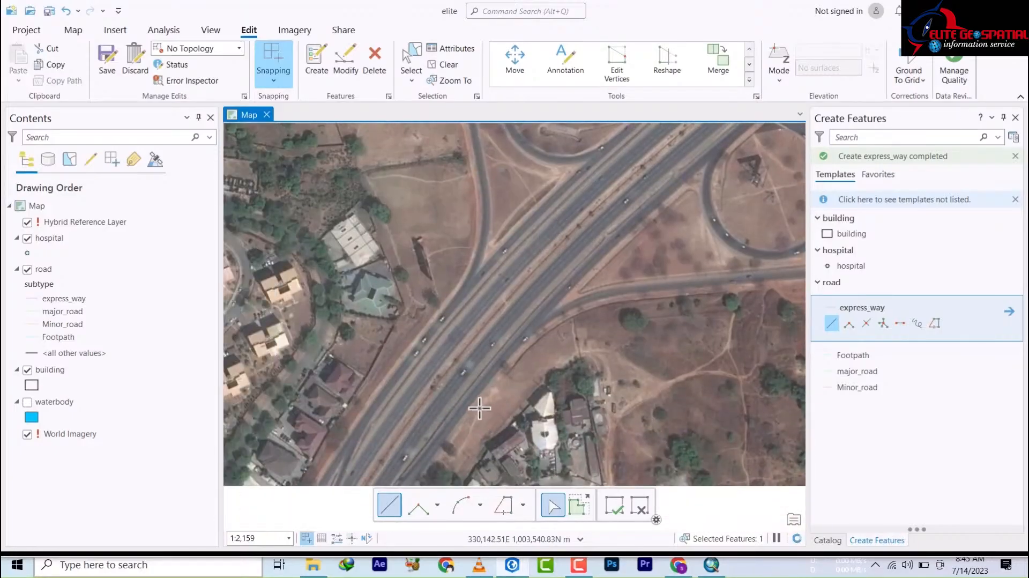
left_click_drag(480, 409, 280, 471)
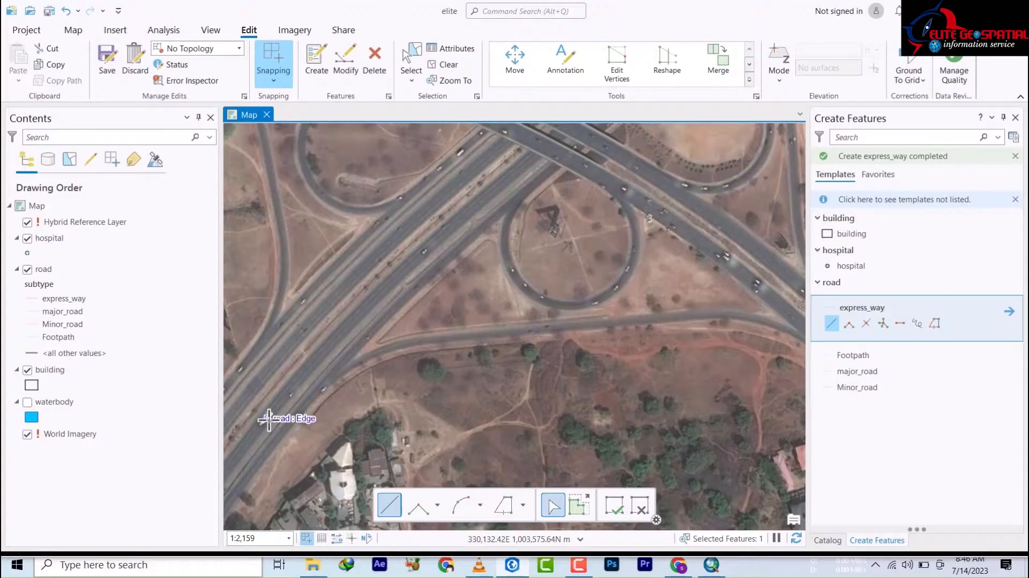
left_click(552, 168)
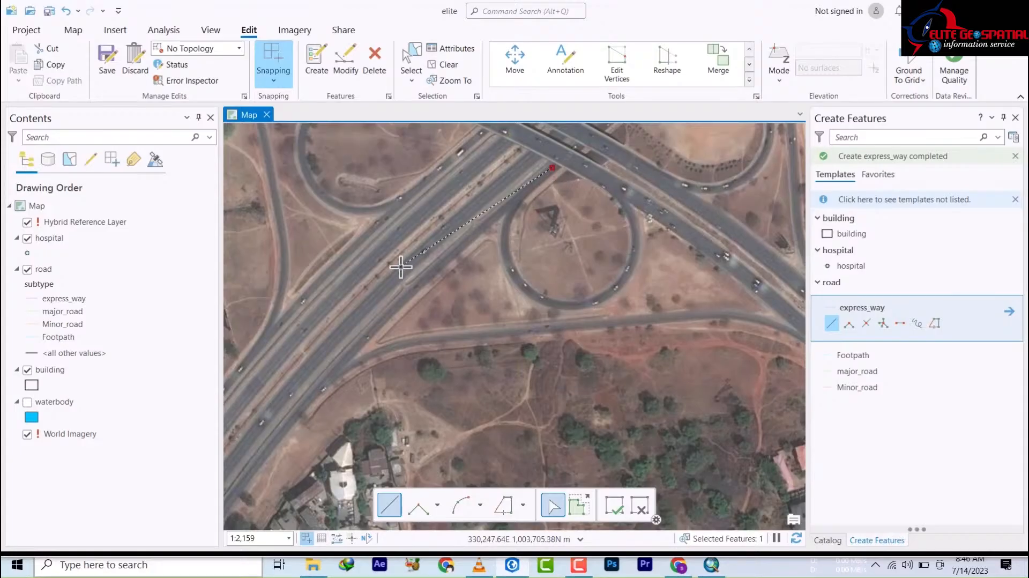
left_click(437, 261)
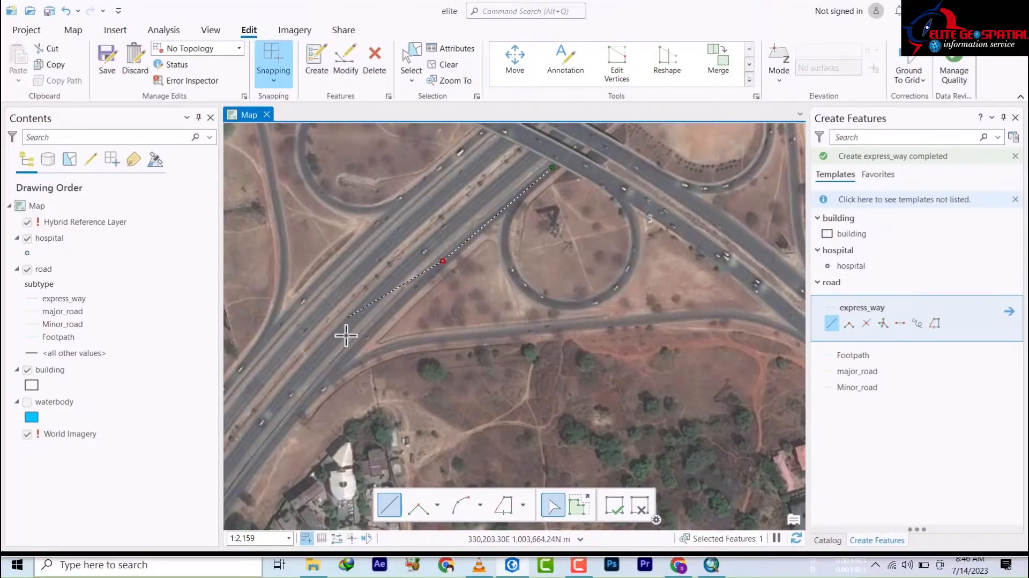
left_click(348, 350)
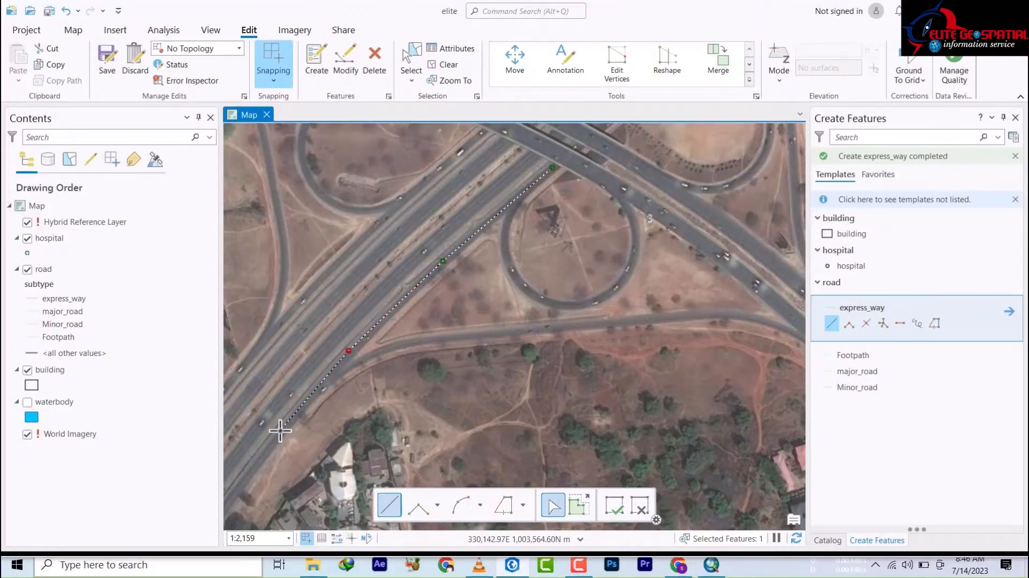
left_click(280, 430)
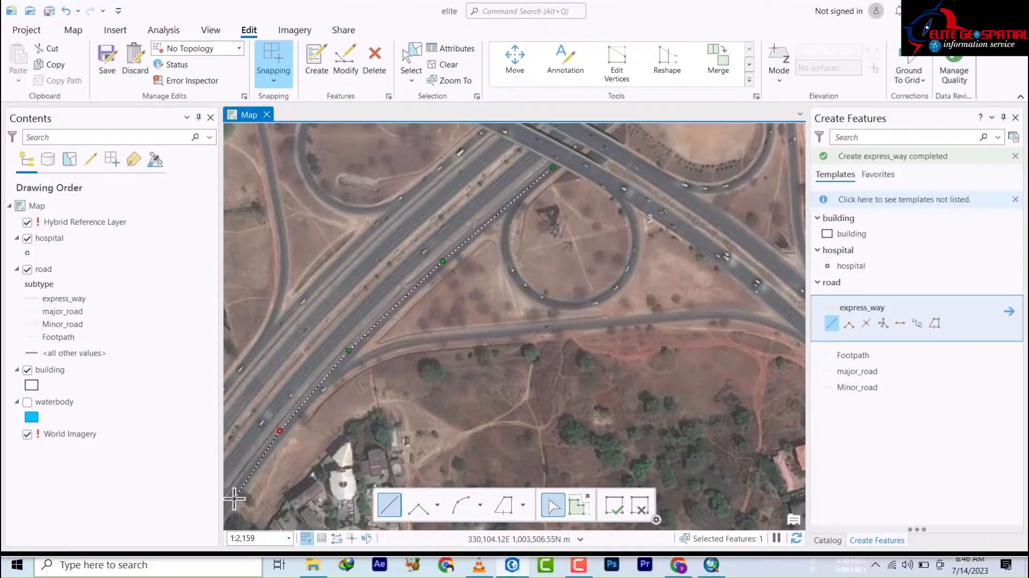
double_click(229, 499)
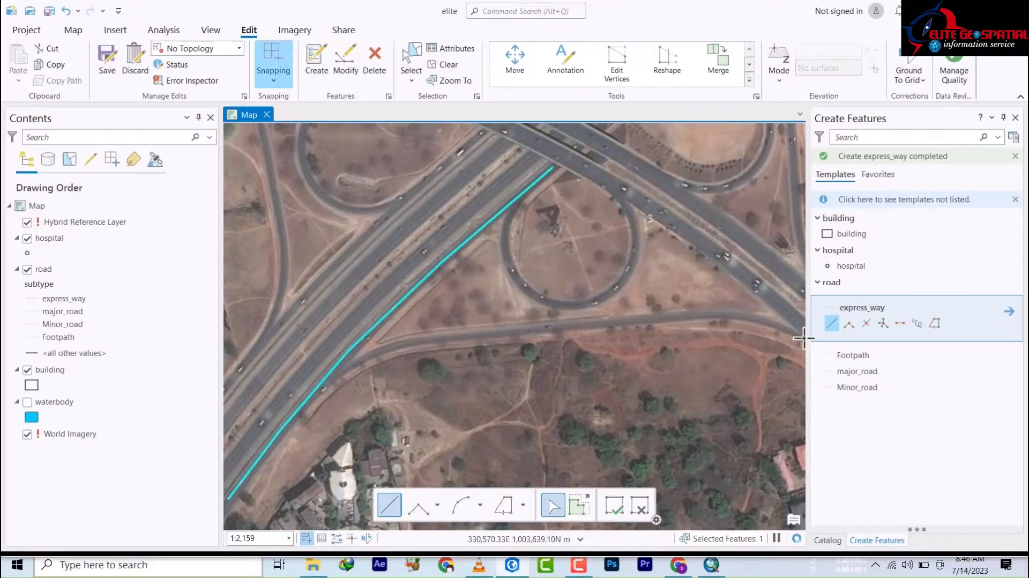
Step: Draw an express_way line along the slip road south of the cloverleaf's southern loop, from the new carriageway line east to the southeast-bound expressway
left_click(316, 390)
left_click(349, 366)
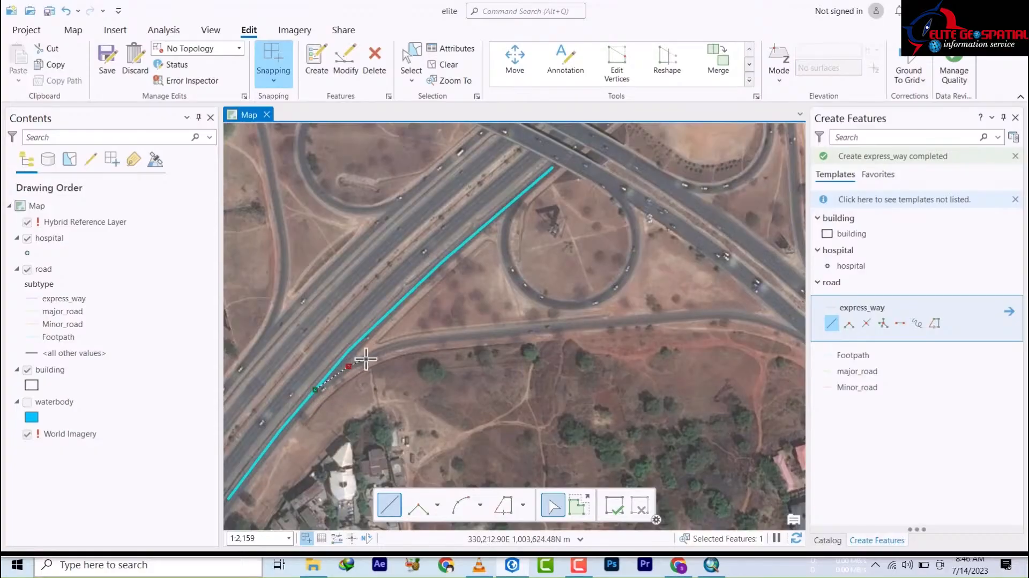
left_click(372, 355)
left_click(393, 348)
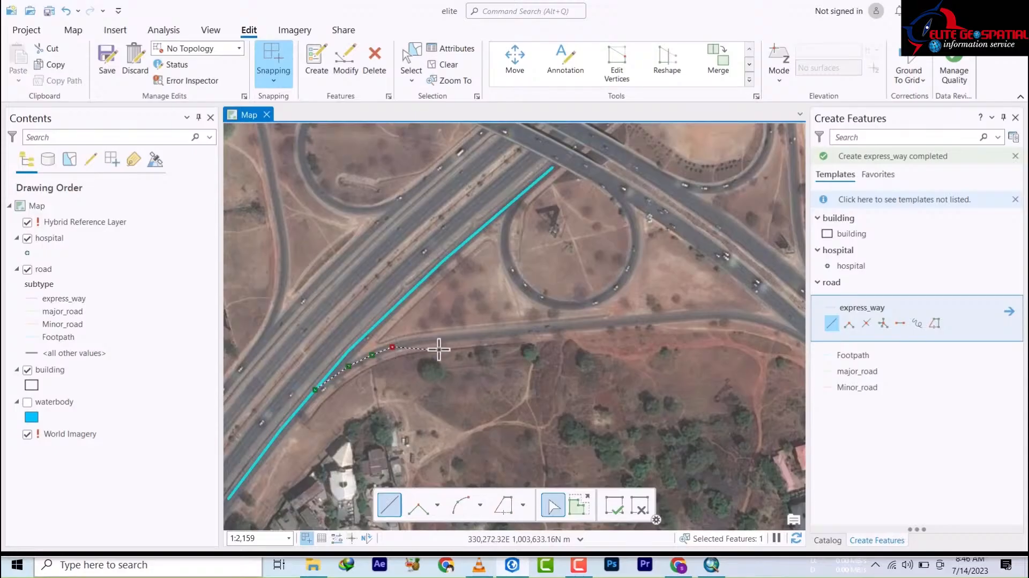
left_click(452, 338)
left_click(545, 328)
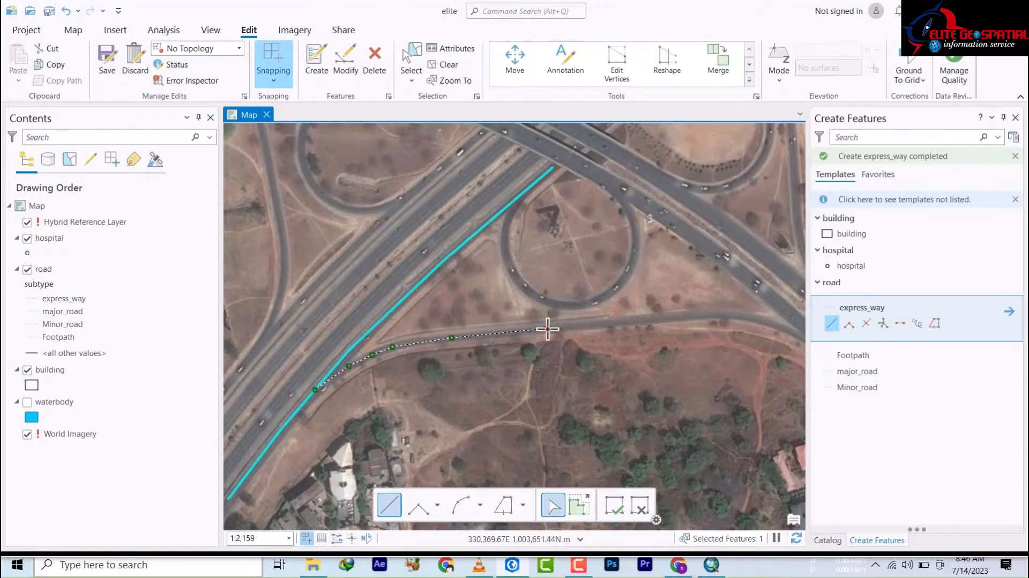
left_click(675, 318)
scroll(460, 349, "down", 2)
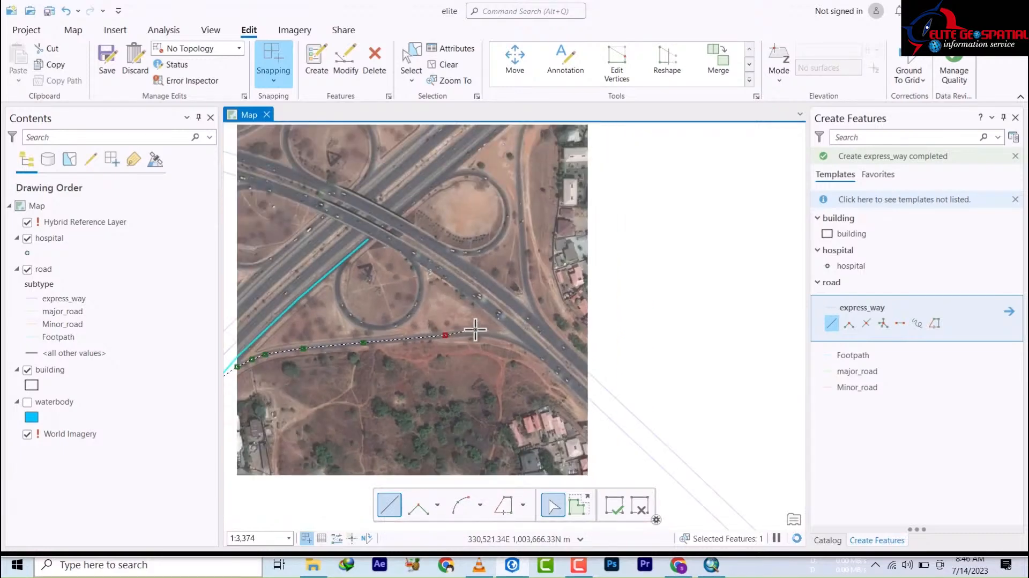
left_click(481, 332)
left_click(511, 340)
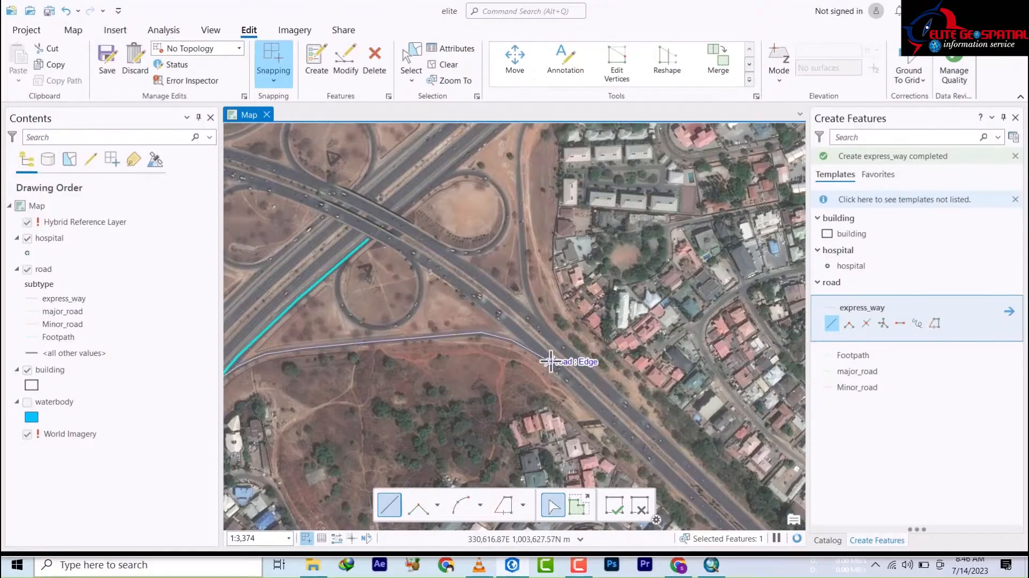
double_click(549, 360)
scroll(634, 357, "up", 3)
scroll(654, 370, "down", 4)
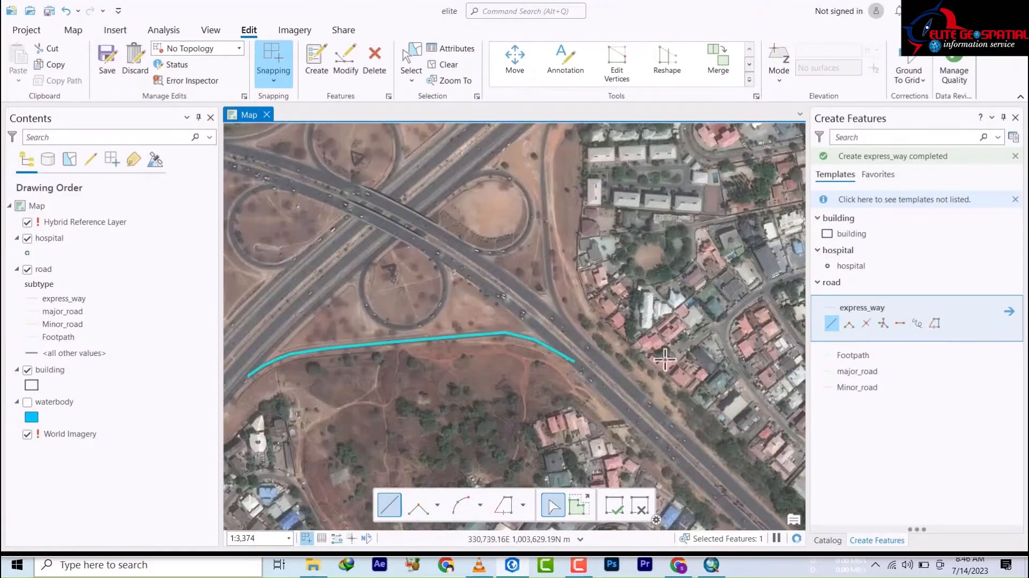
scroll(646, 378, "down", 3)
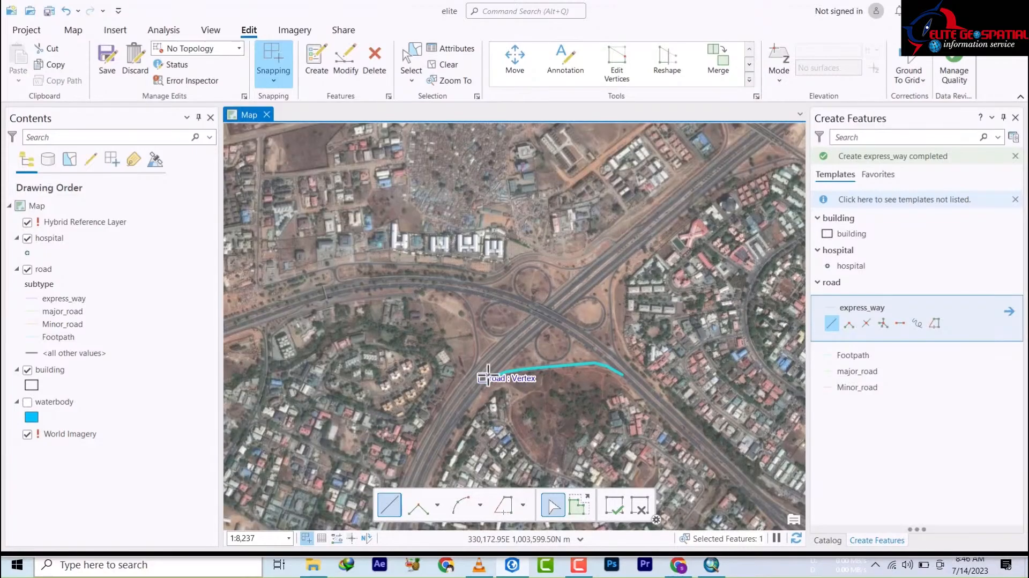
left_click_drag(589, 234, 245, 408)
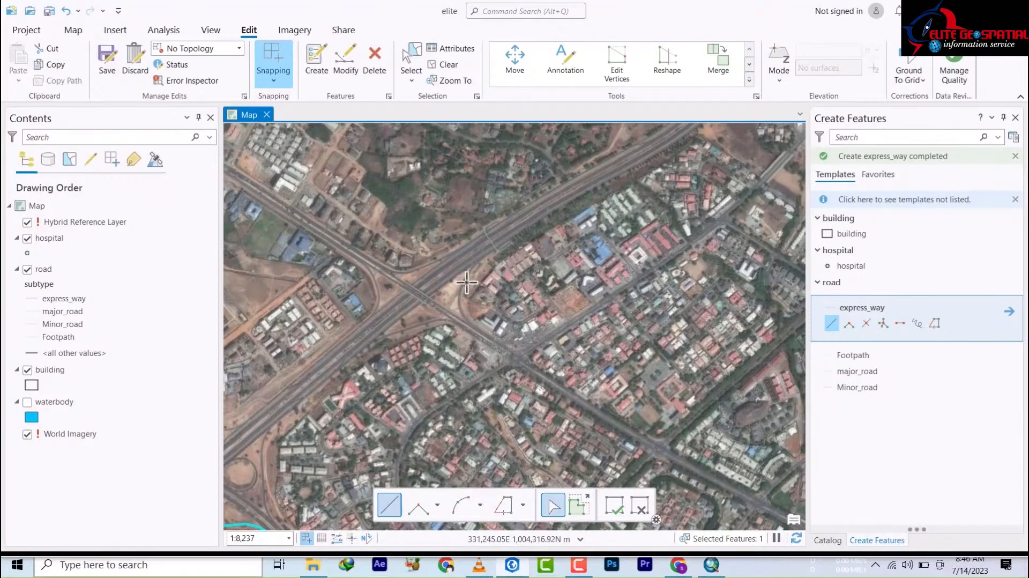
scroll(500, 232, "up", 2)
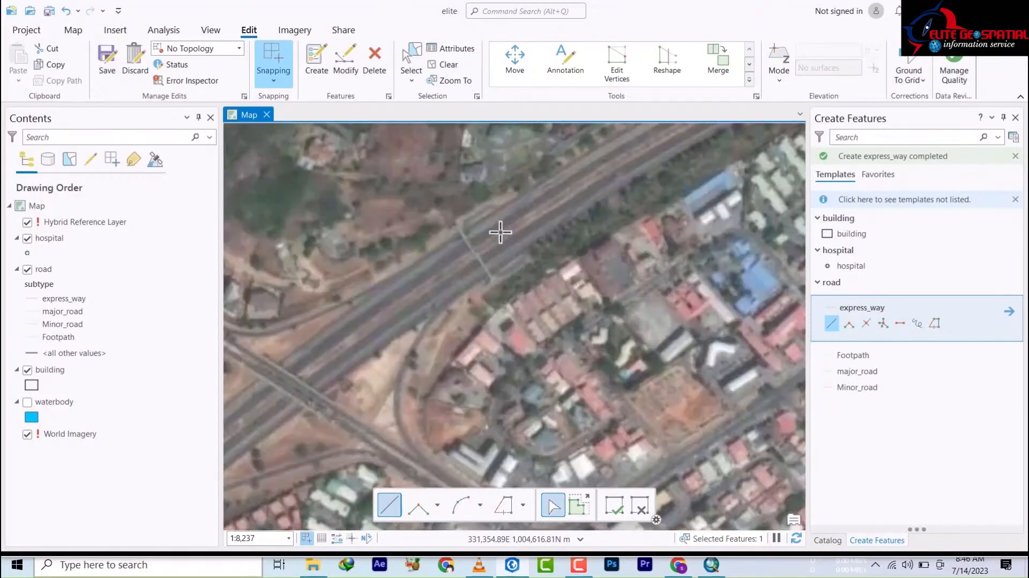
scroll(493, 260, "up", 4)
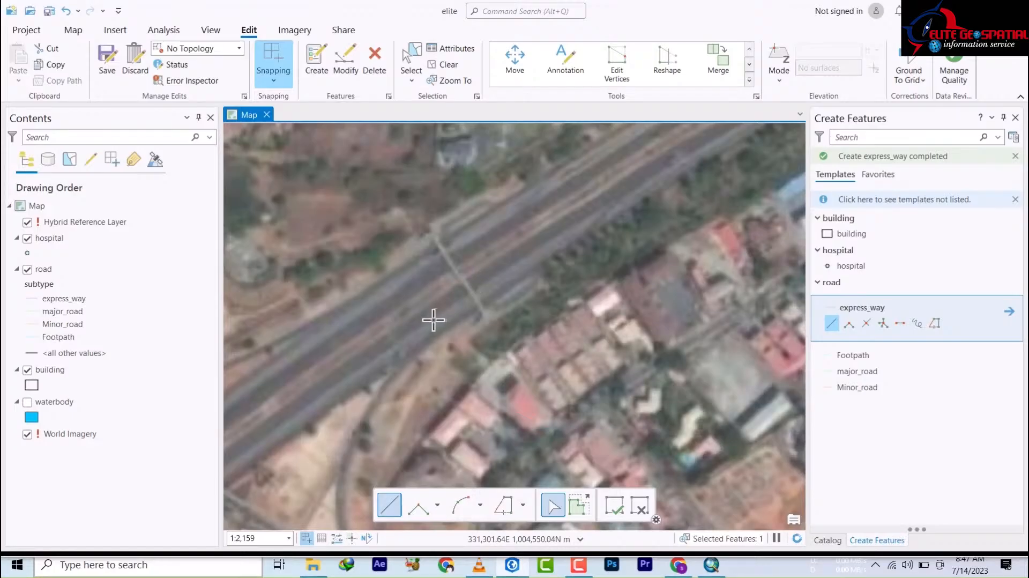
scroll(433, 321, "down", 5)
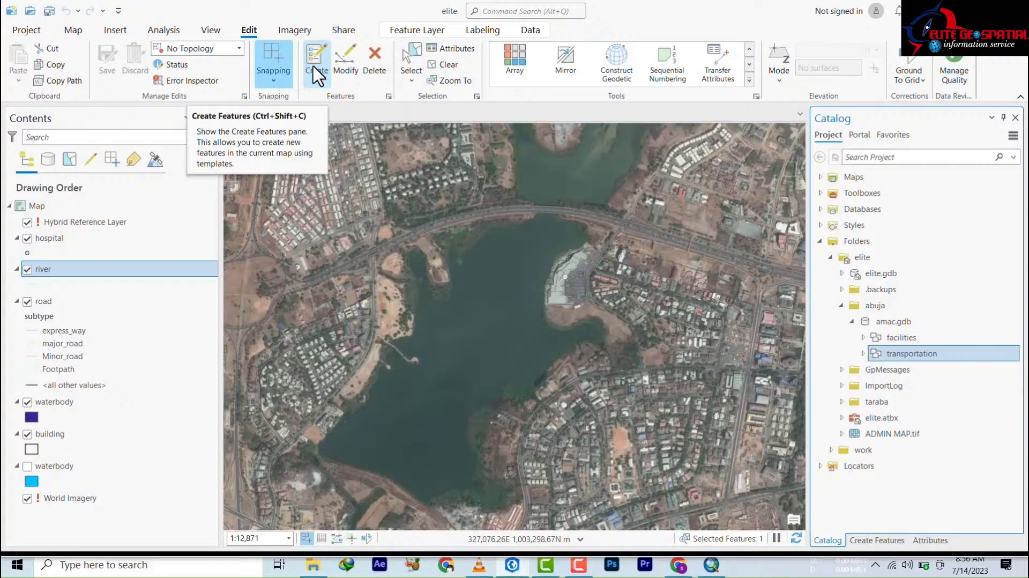
Step: Set the editing topology to Map Topology and activate the polygon construction tool of the waterbody feature template
left_click(238, 51)
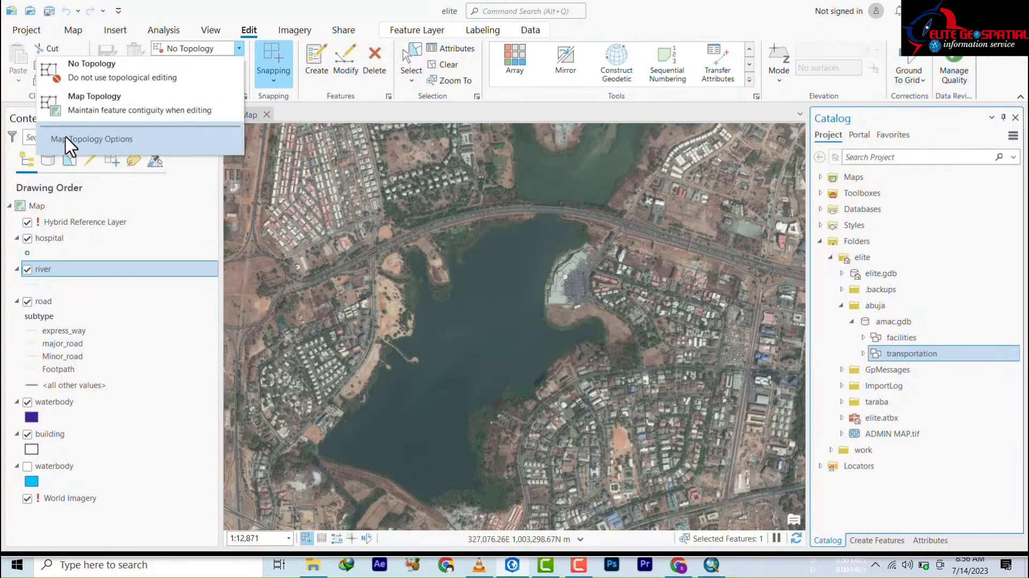
left_click(183, 121)
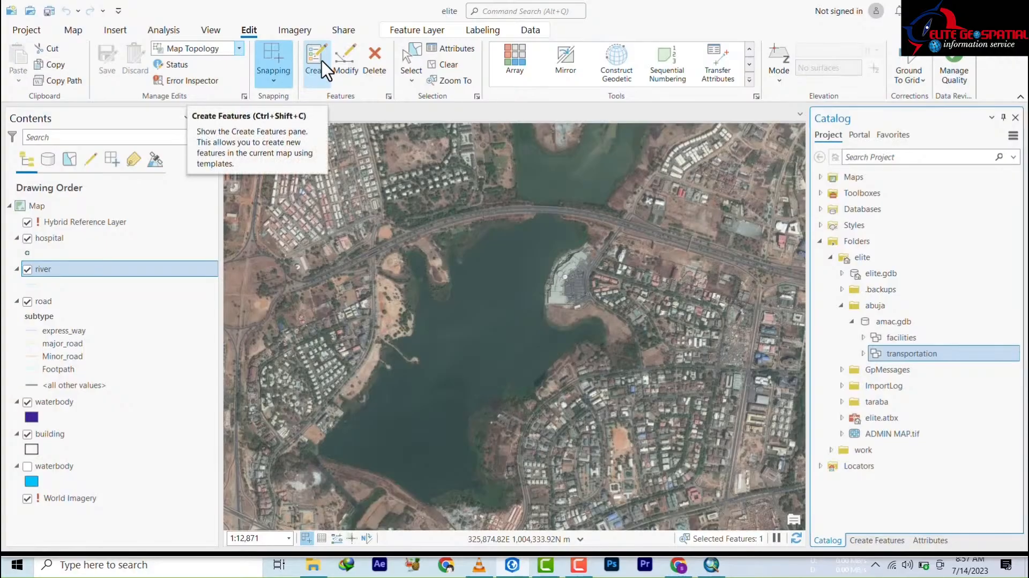
left_click(317, 74)
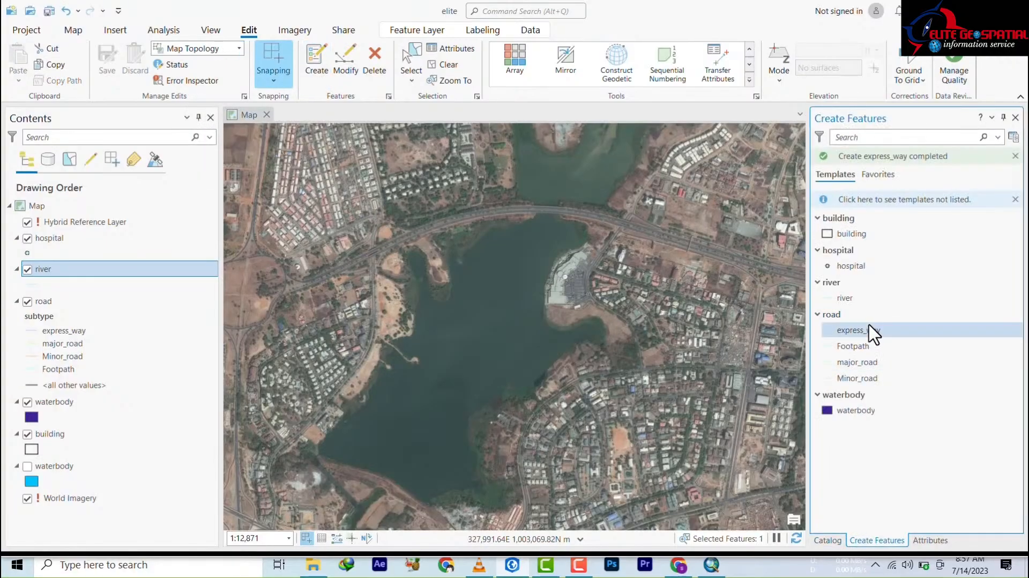
left_click(853, 411)
left_click(832, 436)
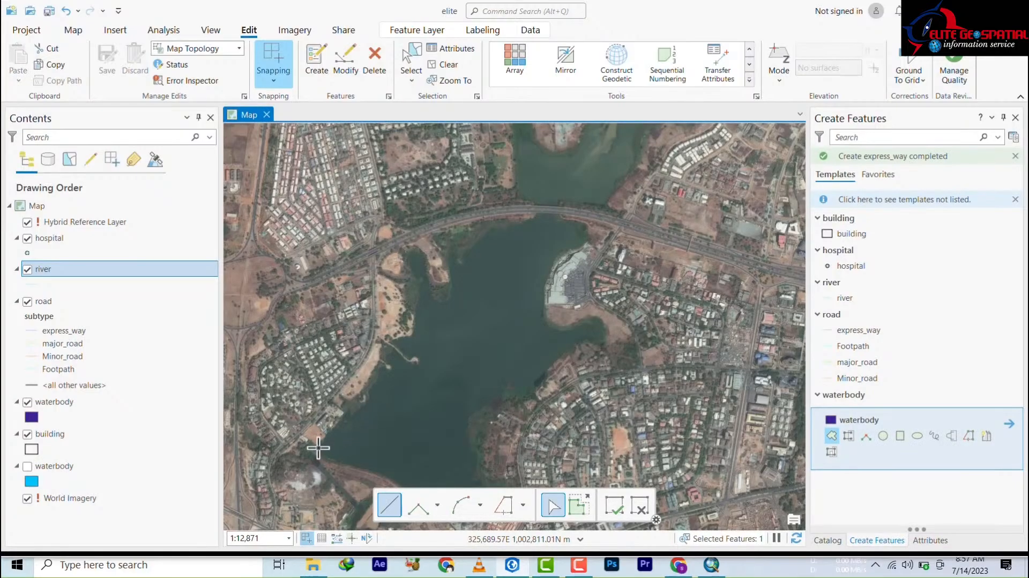
Step: Start a waterbody polygon at the lake's southwestern corner, tracing the western shore northeast to the base of the short jetty
scroll(318, 447, "up", 4)
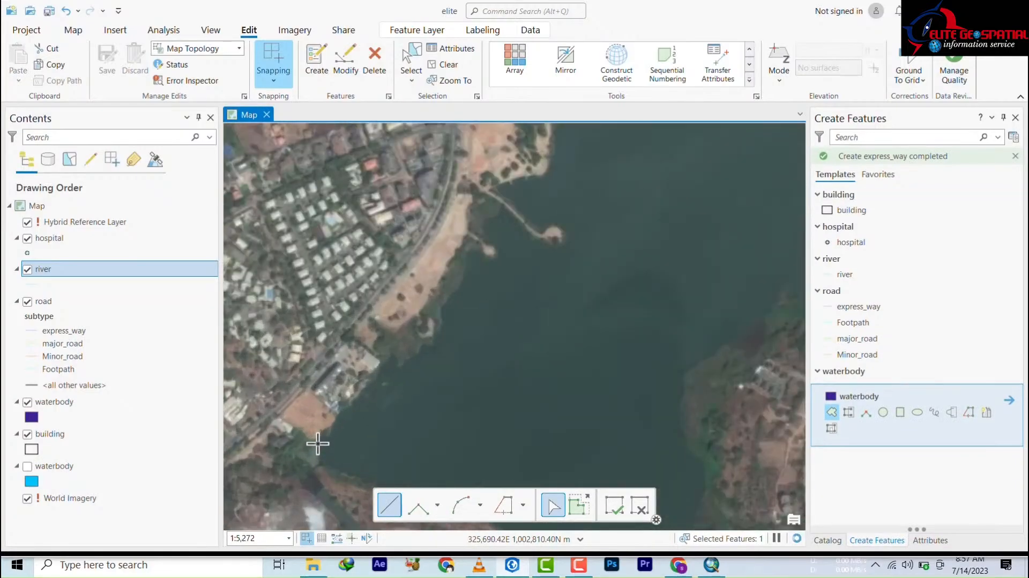
left_click(343, 410)
left_click(383, 379)
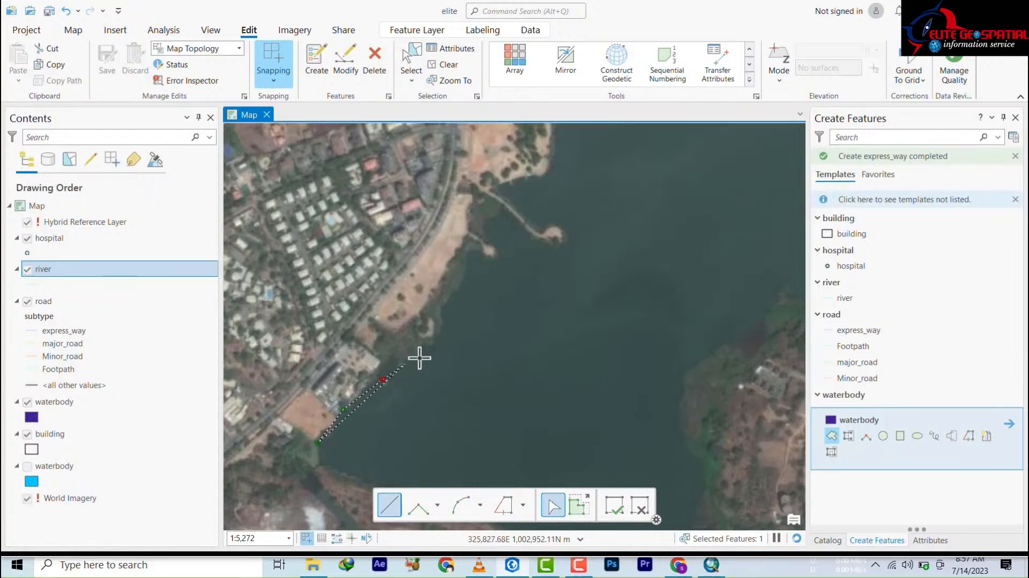
left_click(425, 353)
left_click(448, 318)
left_click(449, 296)
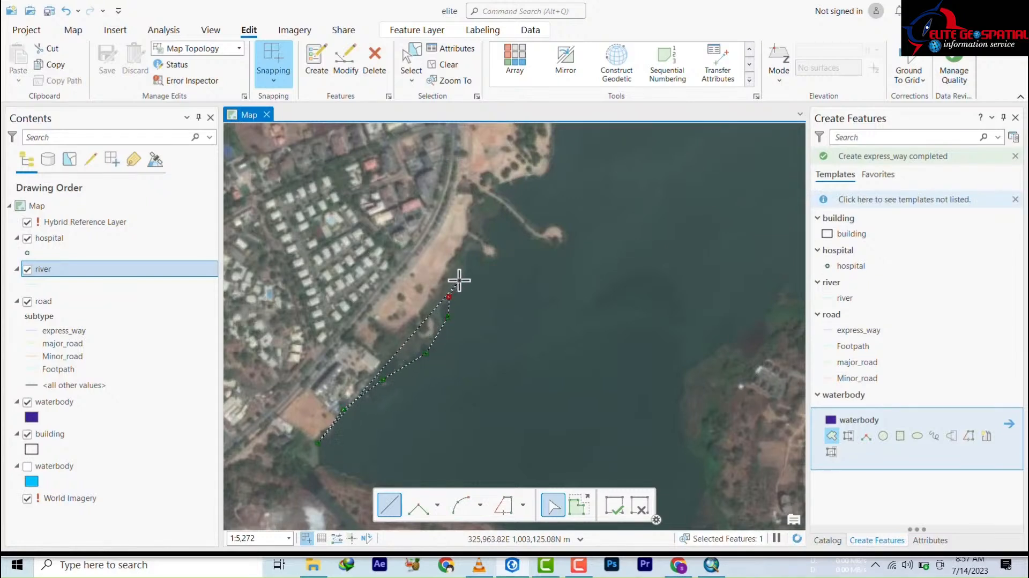
left_click(467, 261)
left_click(473, 249)
Step: Continue the waterbody outline around the short jetty and across the base of the longer jetty to the sandy headland's southeastern tip
left_click(495, 261)
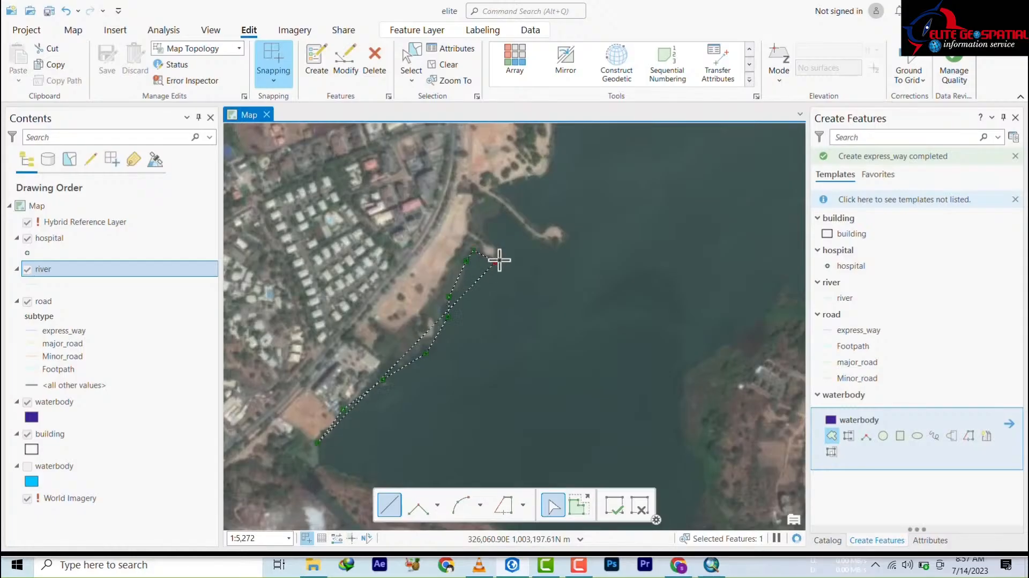
left_click(497, 248)
left_click(482, 231)
left_click(502, 214)
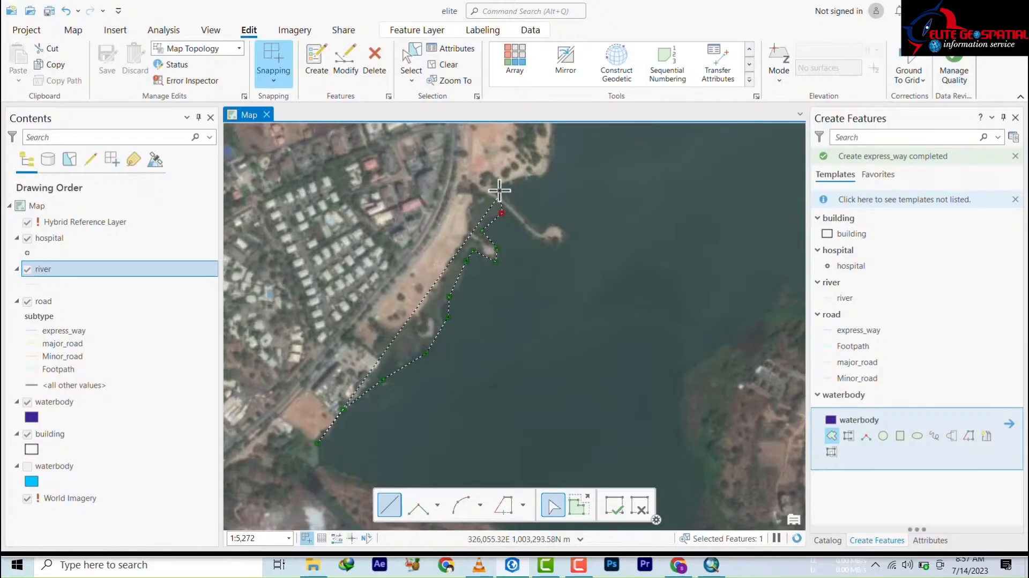
left_click(500, 189)
left_click(544, 173)
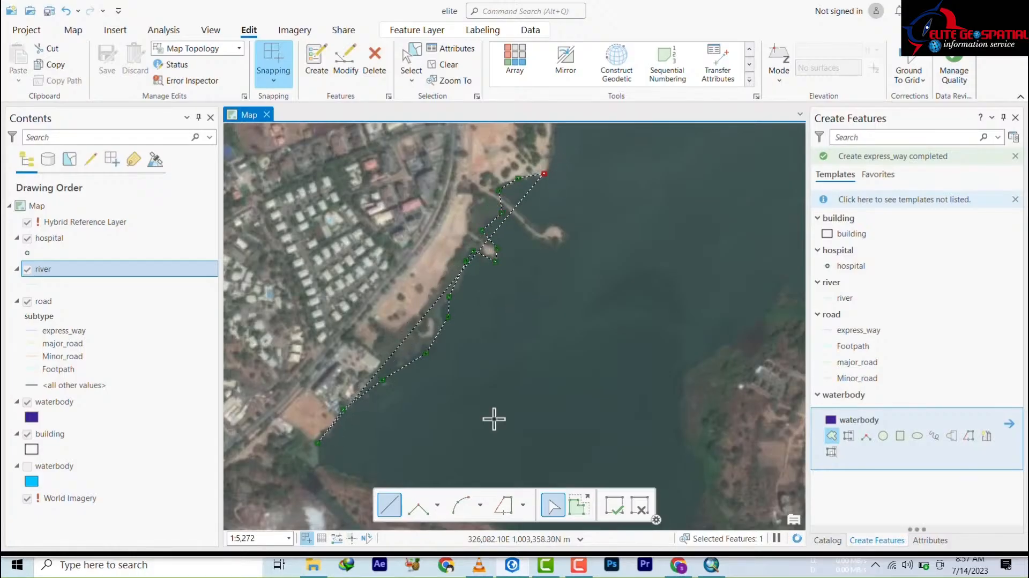
left_click_drag(558, 342, 593, 179)
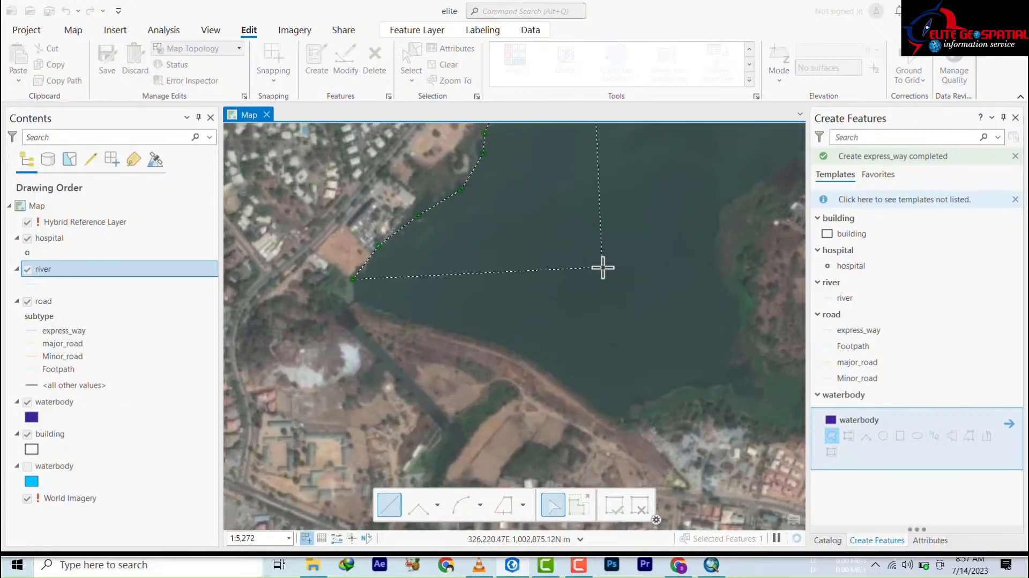
scroll(502, 471, "up", 1)
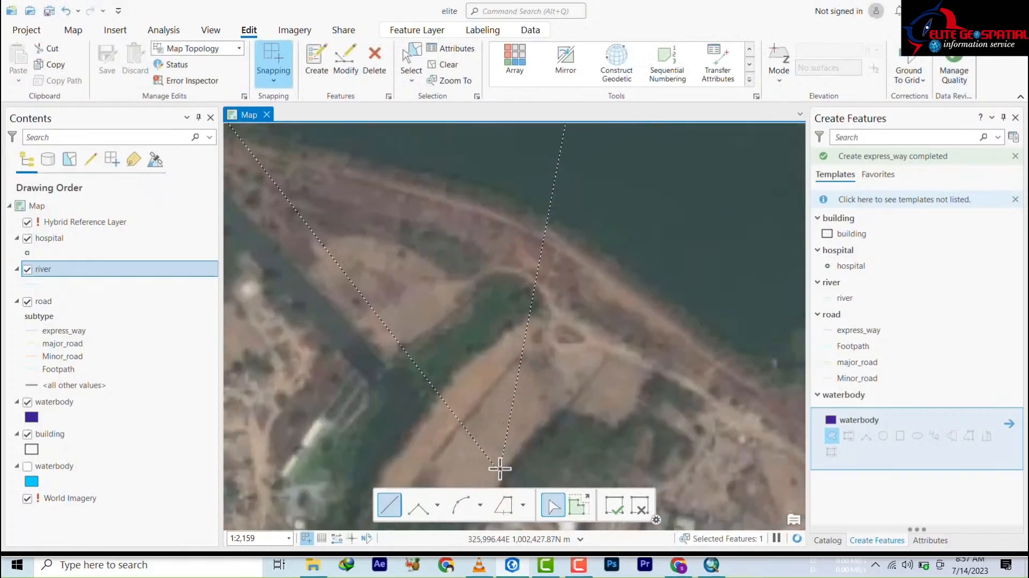
scroll(500, 468, "down", 1)
scroll(487, 373, "down", 2)
scroll(487, 360, "down", 2)
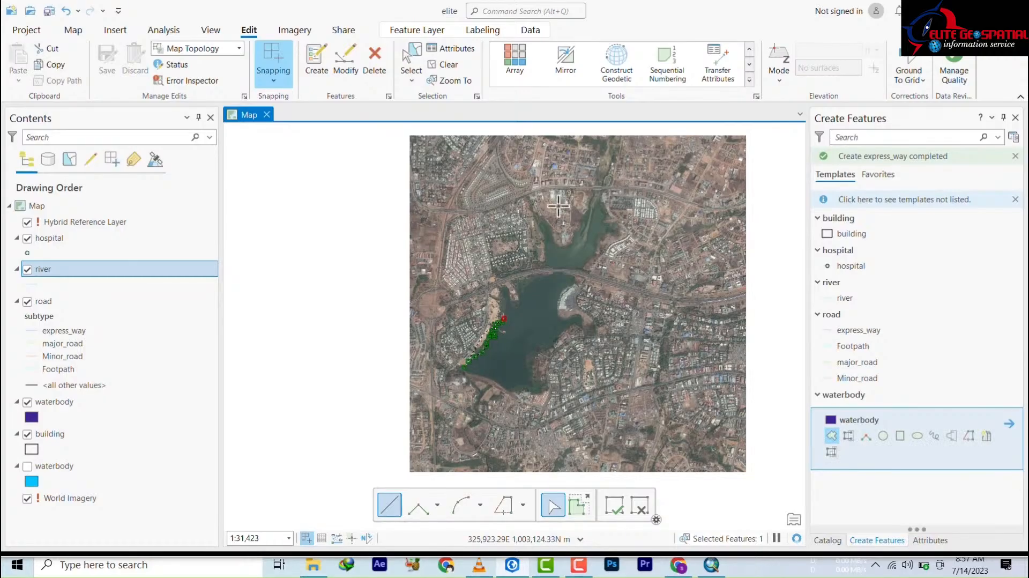
left_click_drag(553, 244, 525, 410)
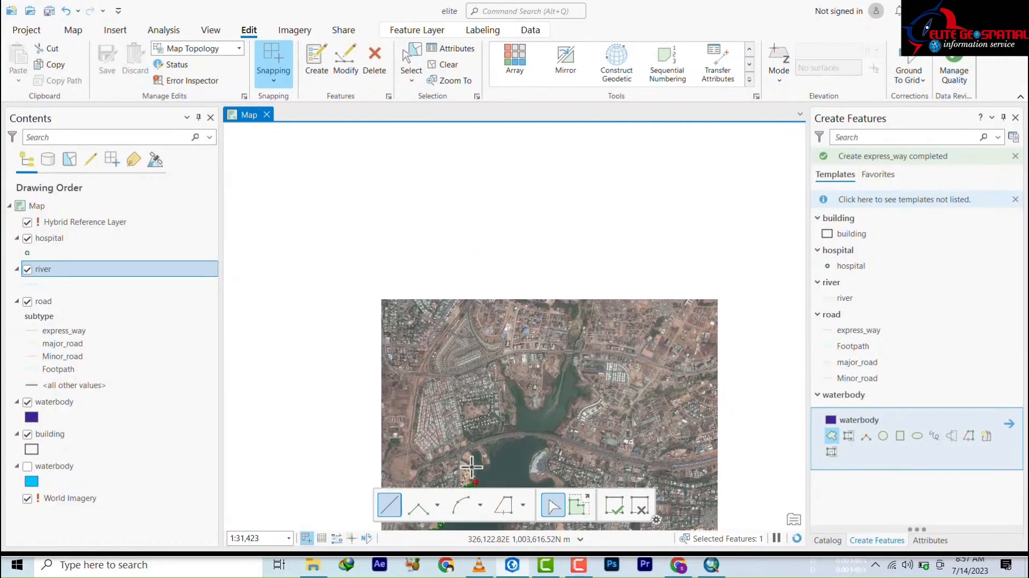
scroll(472, 466, "up", 4)
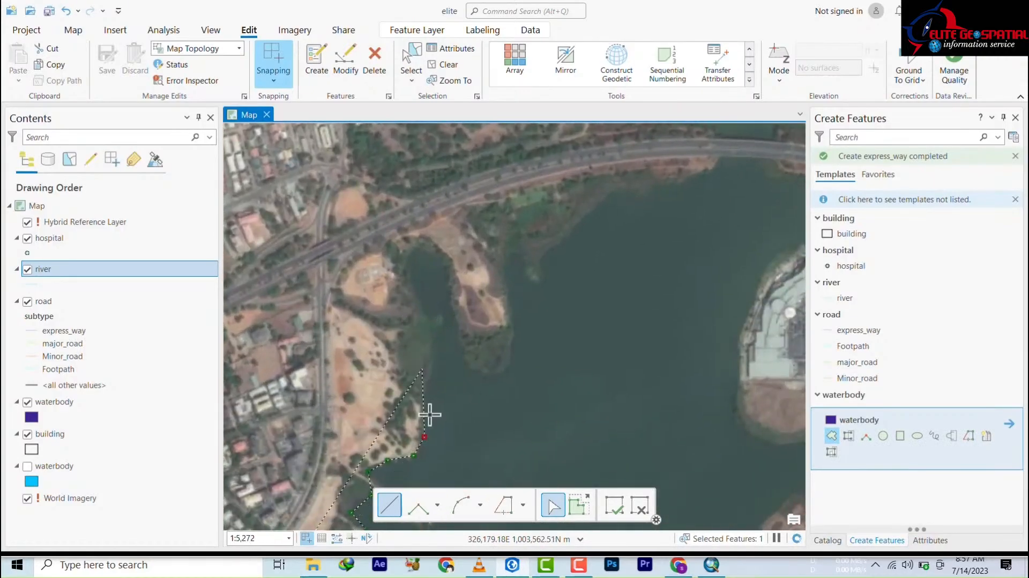
Step: Continue the waterbody outline north along the western shore to the head of the narrow inlet west of the sandy peninsula
left_click(425, 398)
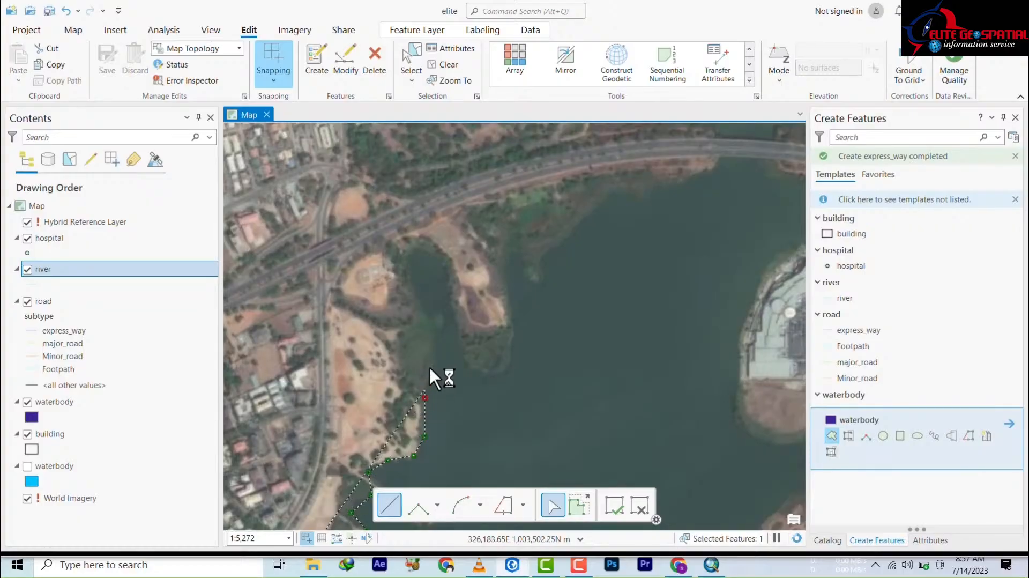
left_click(437, 321)
left_click(422, 306)
left_click(412, 285)
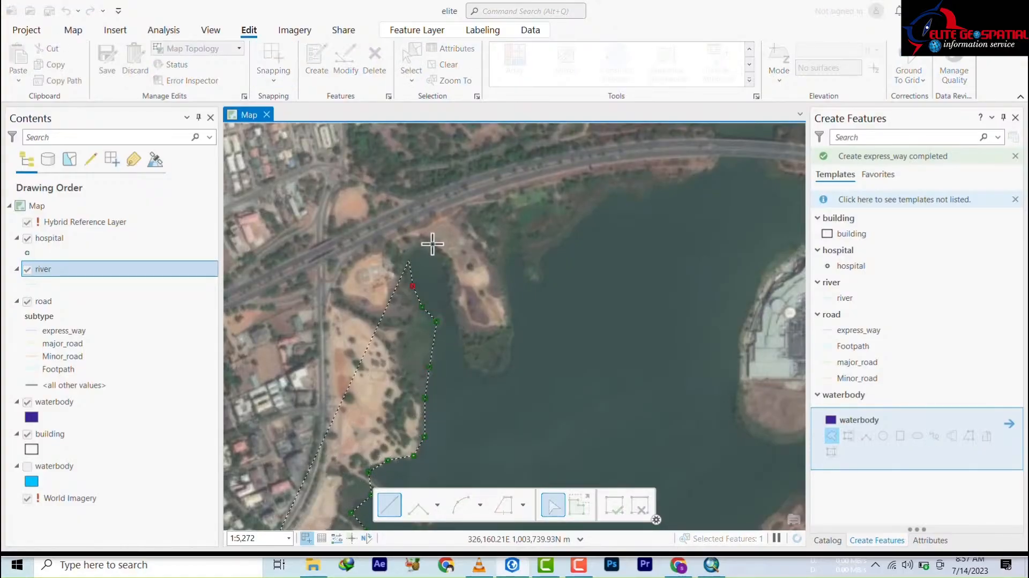
left_click(408, 260)
left_click(417, 245)
Step: Trace the waterbody outline around the sandy peninsula, down its western side, past the southern tip and up to the notch on its eastern side
left_click(436, 248)
left_click(443, 274)
left_click(452, 316)
left_click(467, 363)
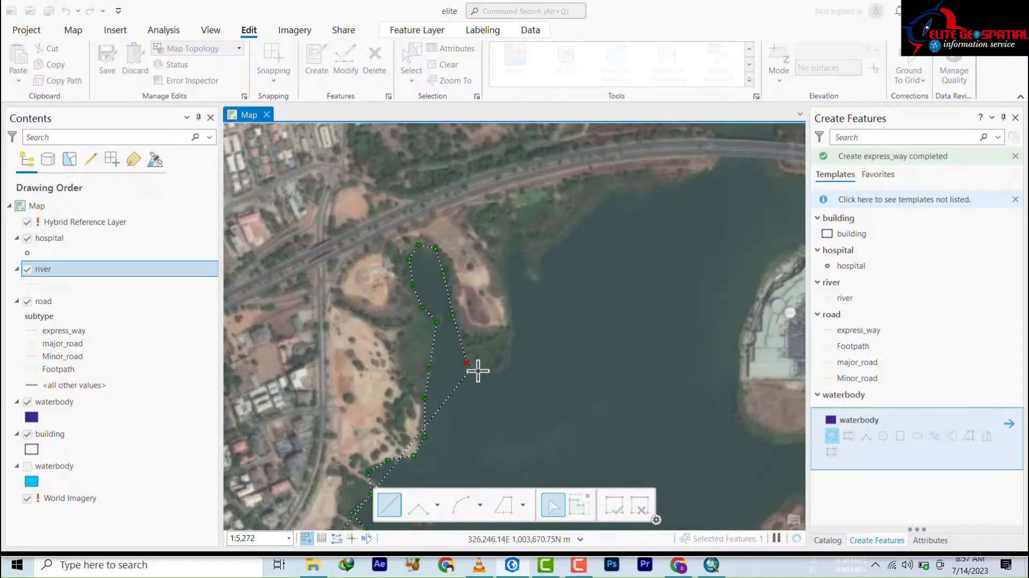
left_click(491, 376)
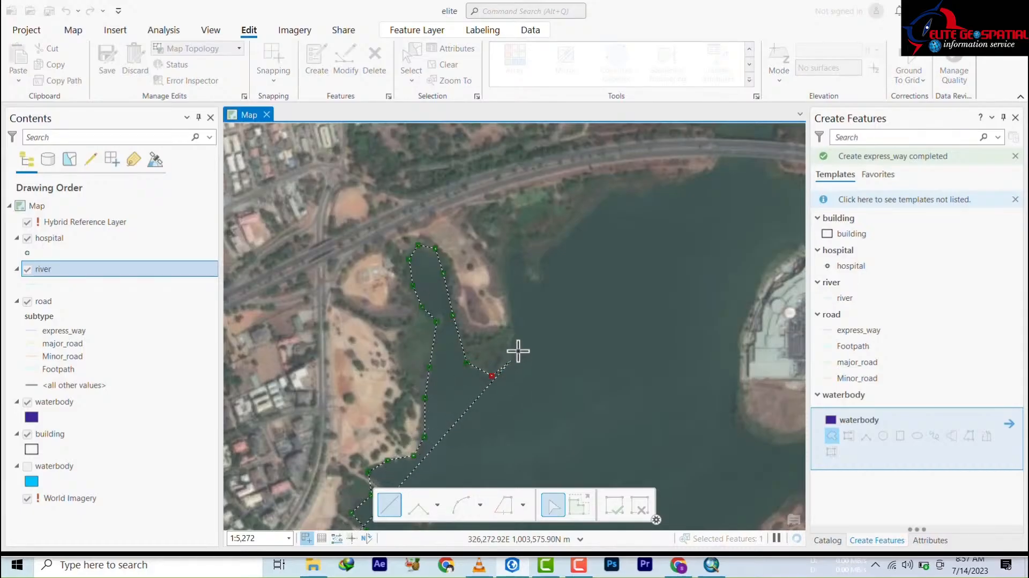
left_click(504, 263)
left_click(504, 250)
Step: Continue the waterbody outline around the small vegetated spit and northeast along the shore towards the western end of the expressway bridge
left_click(520, 261)
left_click(530, 281)
left_click(539, 289)
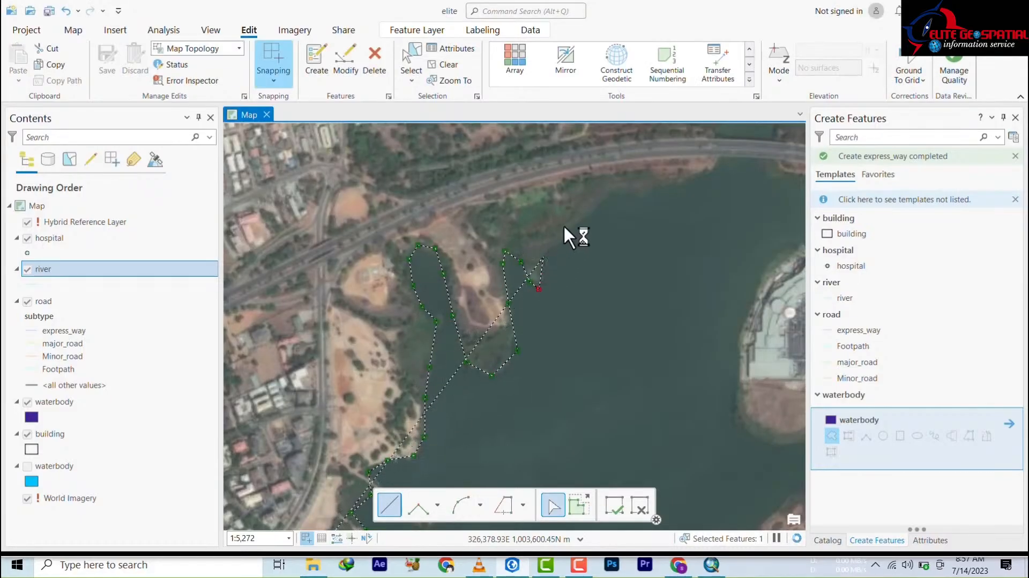
left_click(574, 212)
left_click(606, 199)
left_click(634, 186)
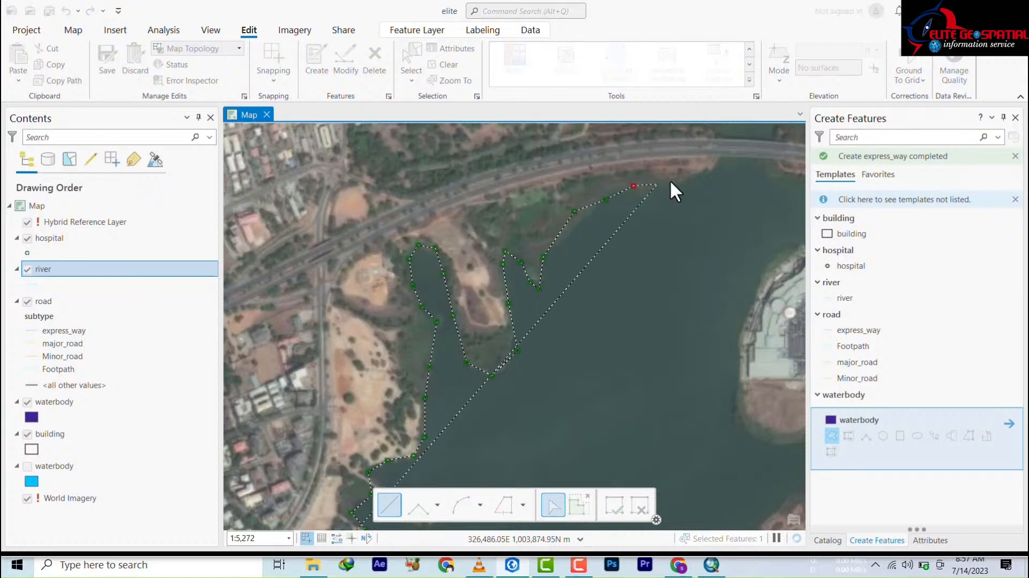
left_click(710, 168)
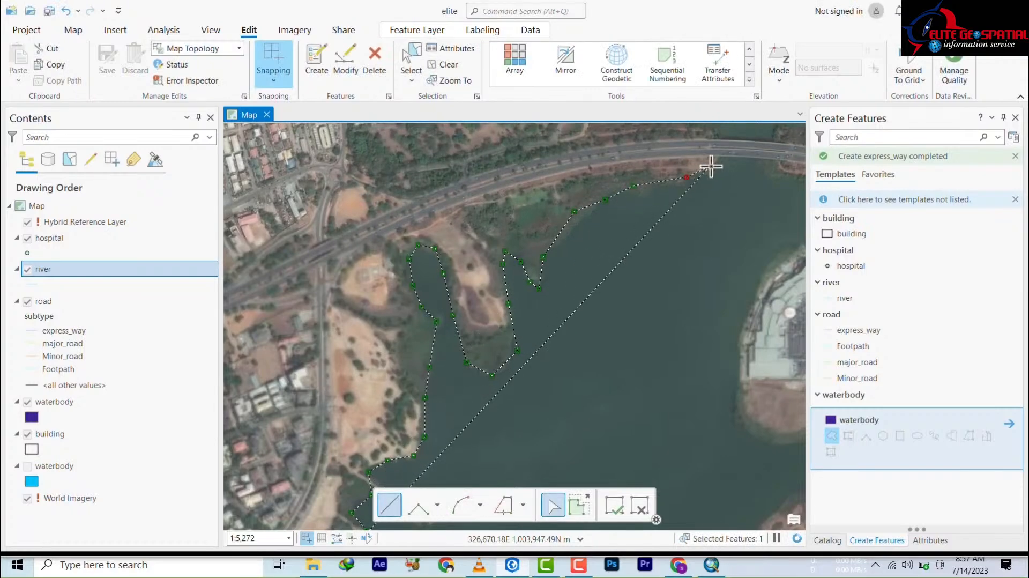
mouse_move(708, 166)
left_mouse_down()
mouse_move(693, 203)
mouse_move(430, 422)
mouse_move(517, 294)
left_mouse_up()
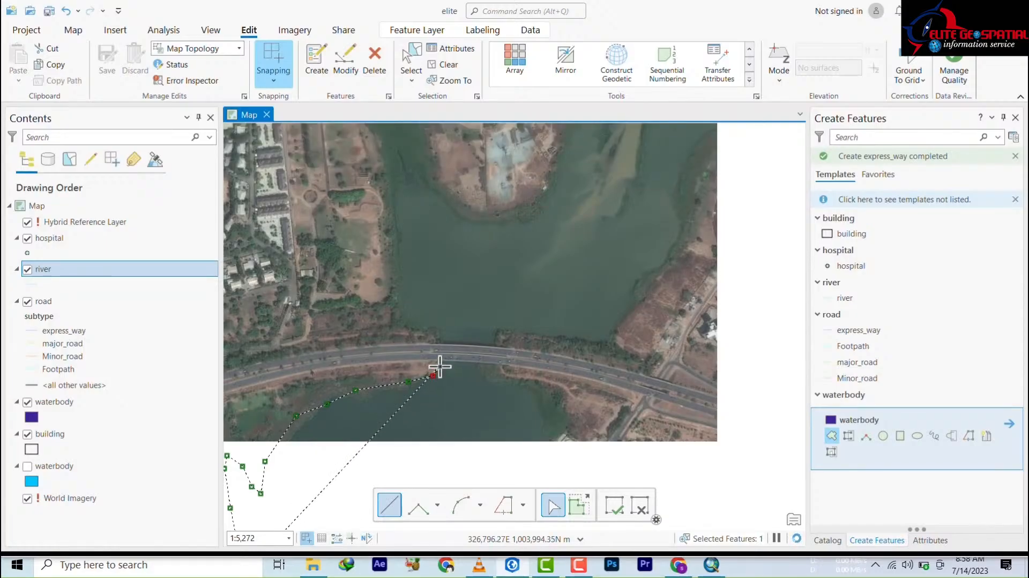
Step: Carry the waterbody outline across the expressway at the bridge's western end and north along the western shore into the northwestern inlet
left_click(438, 366)
left_click(442, 337)
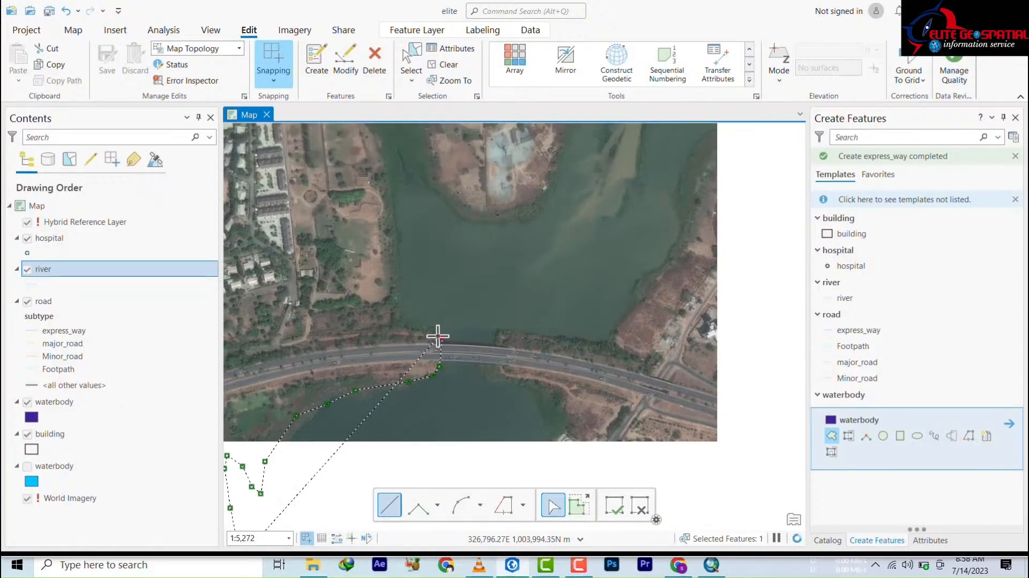
left_click(401, 298)
left_click(398, 252)
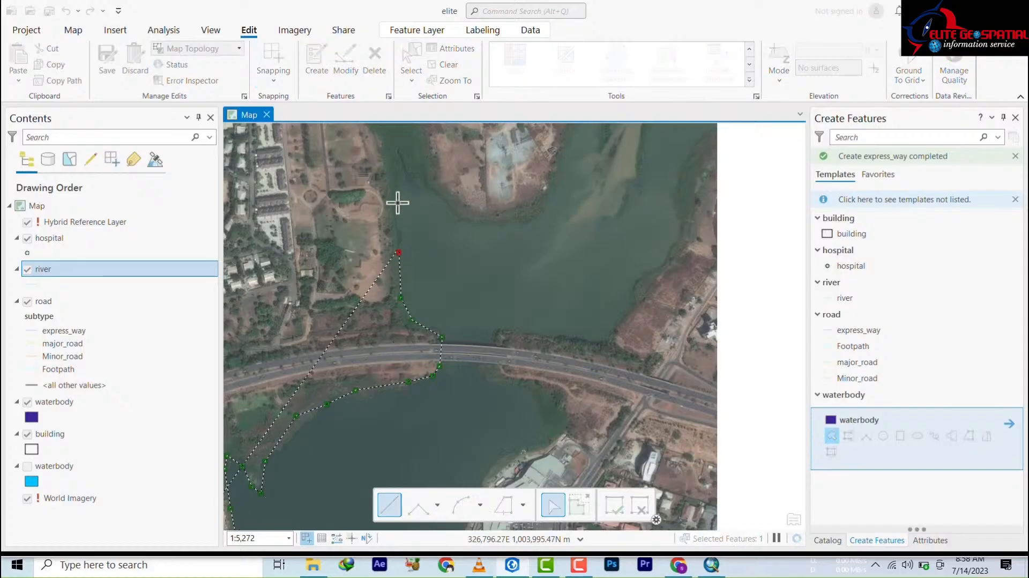
left_click(394, 145)
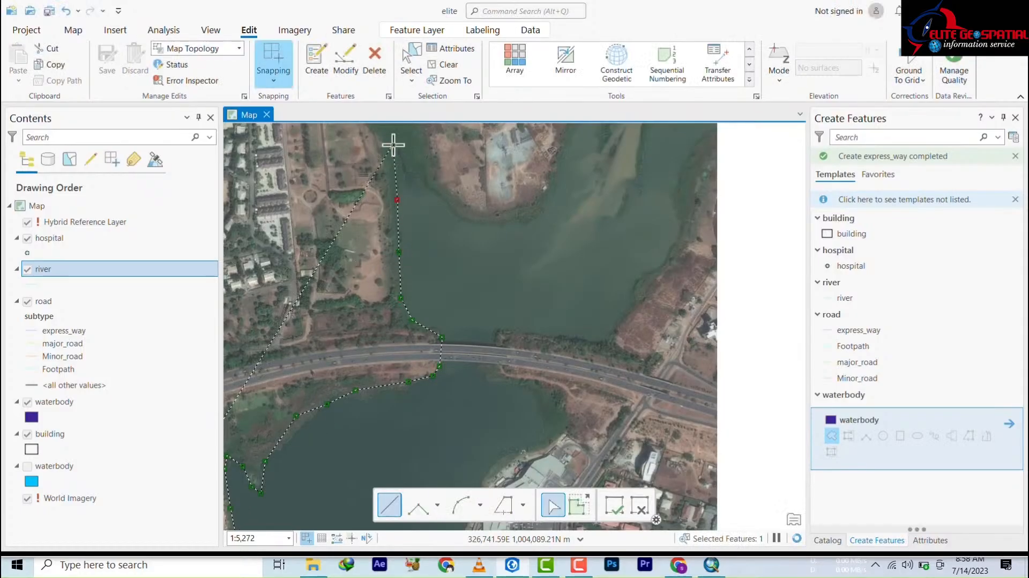
Step: Trace the waterbody outline around the southern tip of the headland between the northwestern inlet and the main channel
left_click(422, 170)
left_click(444, 204)
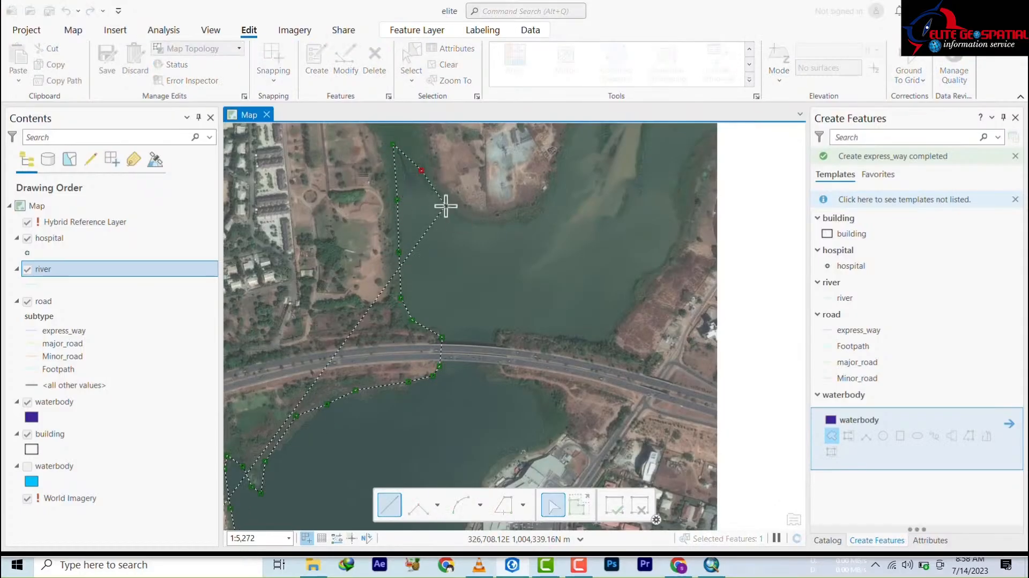
left_click(516, 221)
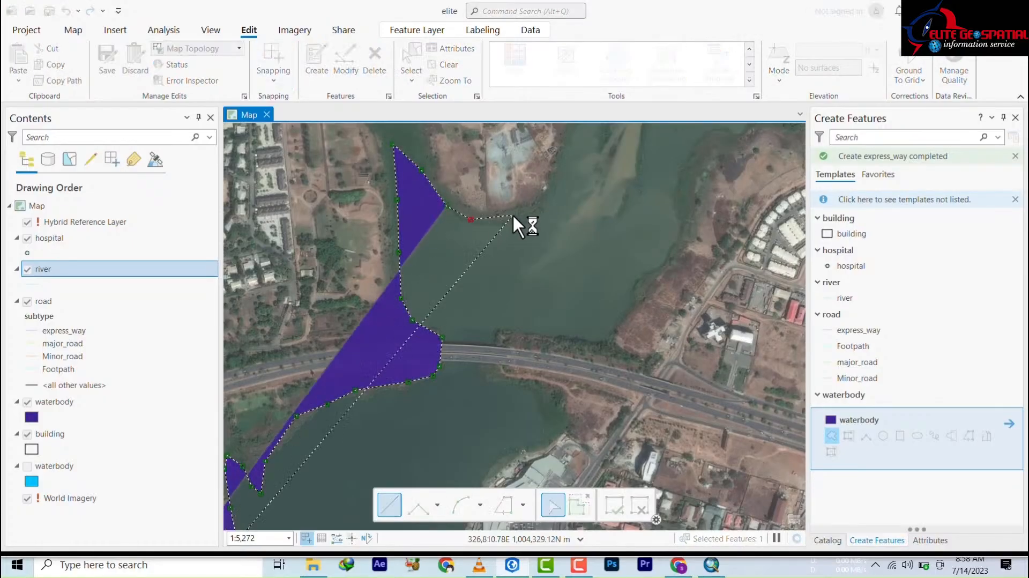
left_click(548, 208)
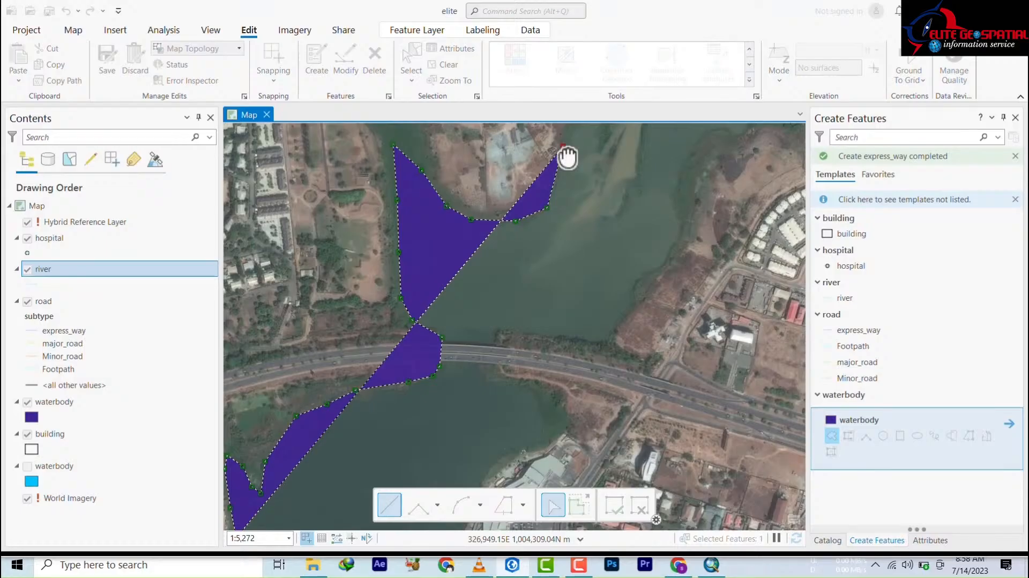
mouse_move(567, 157)
left_mouse_down()
mouse_move(494, 287)
mouse_move(429, 343)
left_mouse_up()
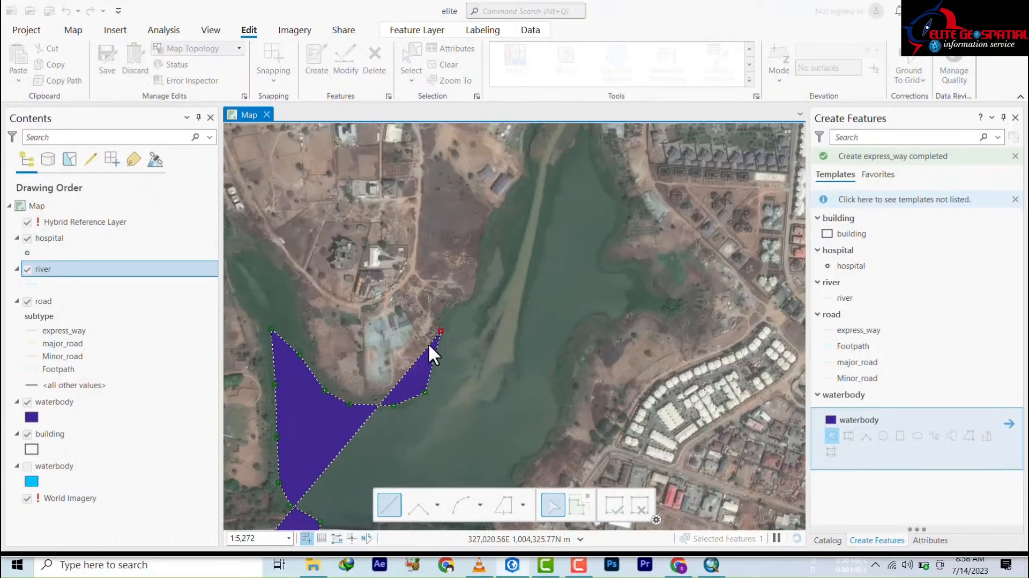
Step: Continue the waterbody outline northeast along the main channel's western bank and across the sediment streak near the lake's northern end
left_click(451, 311)
left_click(477, 295)
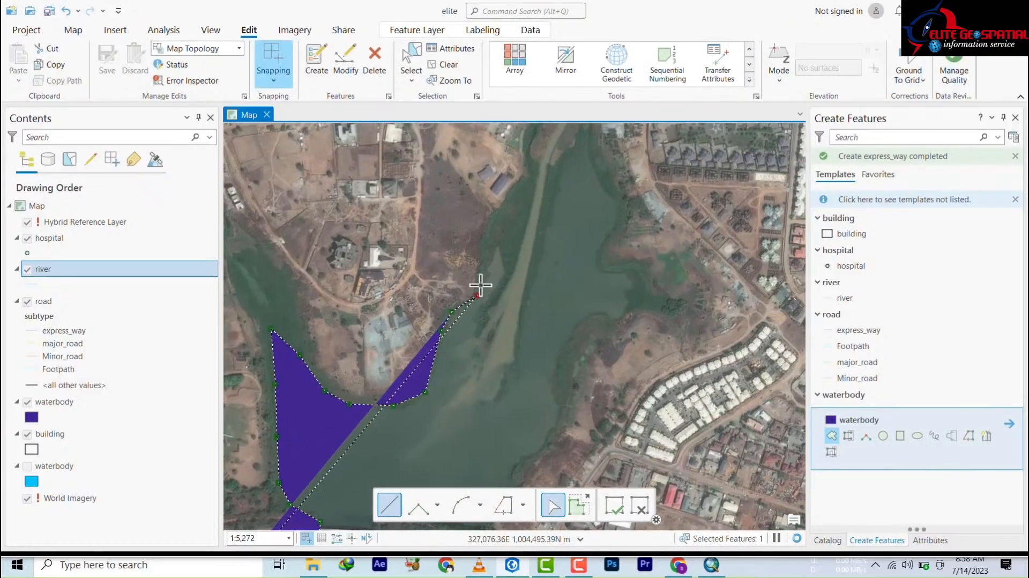
left_click(482, 268)
left_click(507, 221)
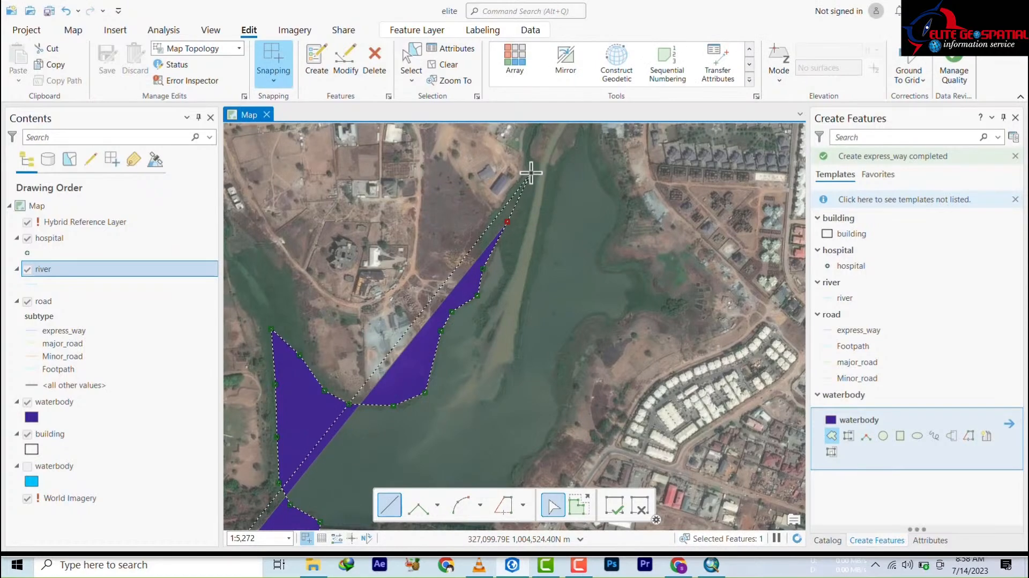
left_click(531, 173)
left_click(564, 164)
left_click_drag(570, 208, 487, 320)
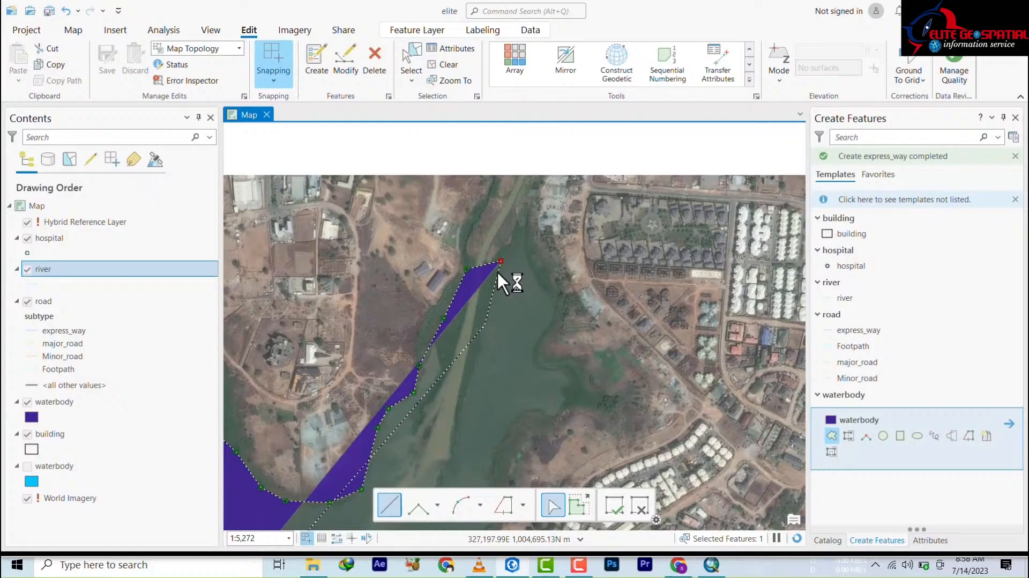
Step: Bring the waterbody outline around the lake's northern tip and south along the eastern shore to the point above the eastern cove
left_click(518, 225)
left_click(525, 235)
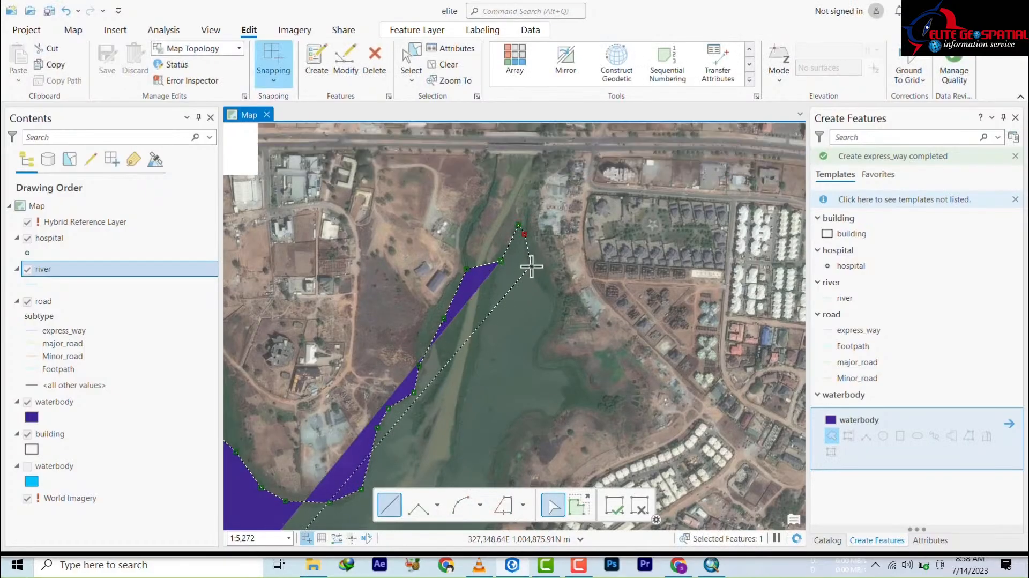
left_click(531, 267)
left_click(549, 291)
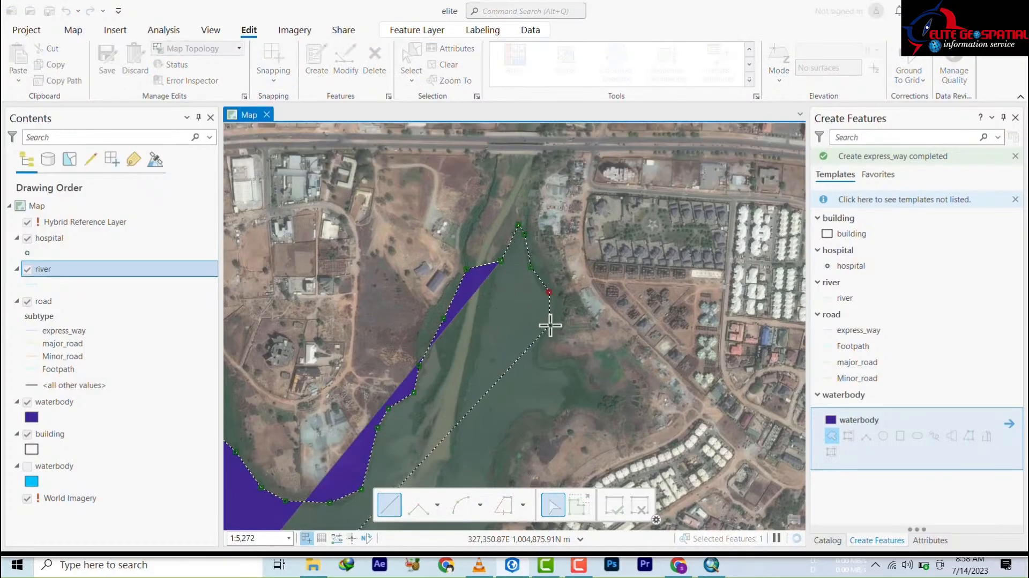
left_click(550, 325)
left_click(534, 342)
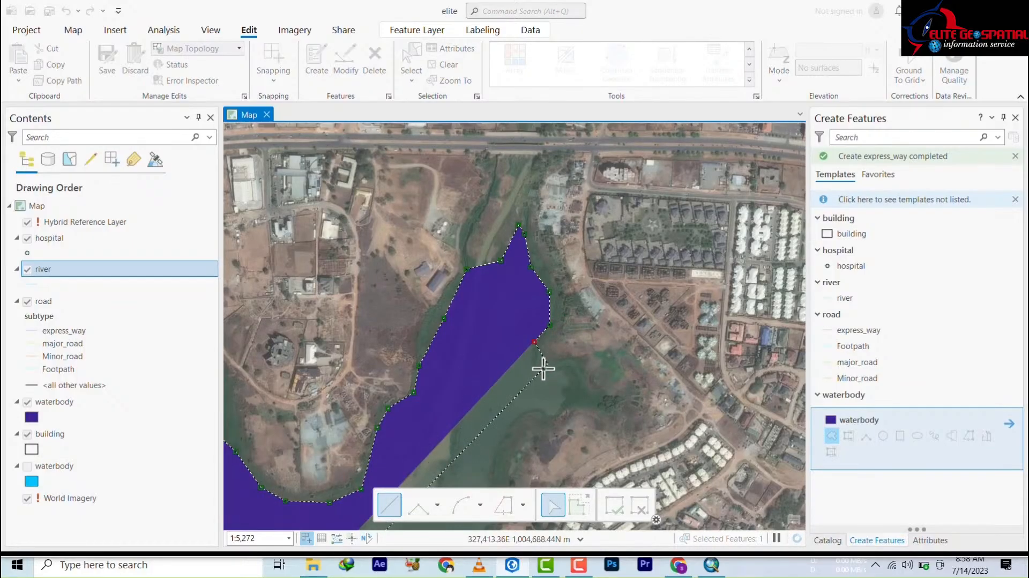
Step: Trace the waterbody outline around the small eastern cove and southwest to the shore below it
left_click(536, 369)
left_click(562, 368)
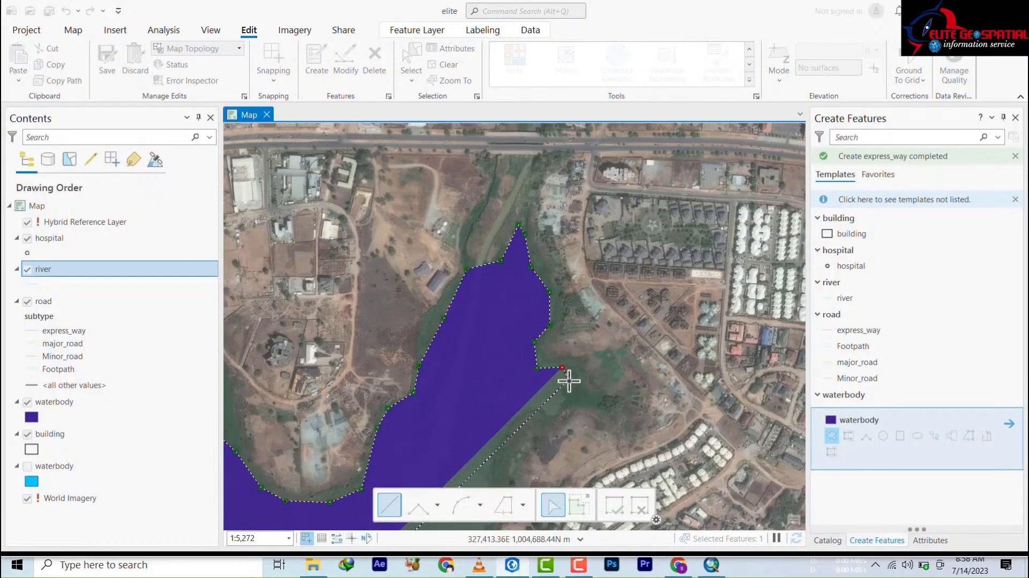
left_click(564, 409)
left_click(553, 415)
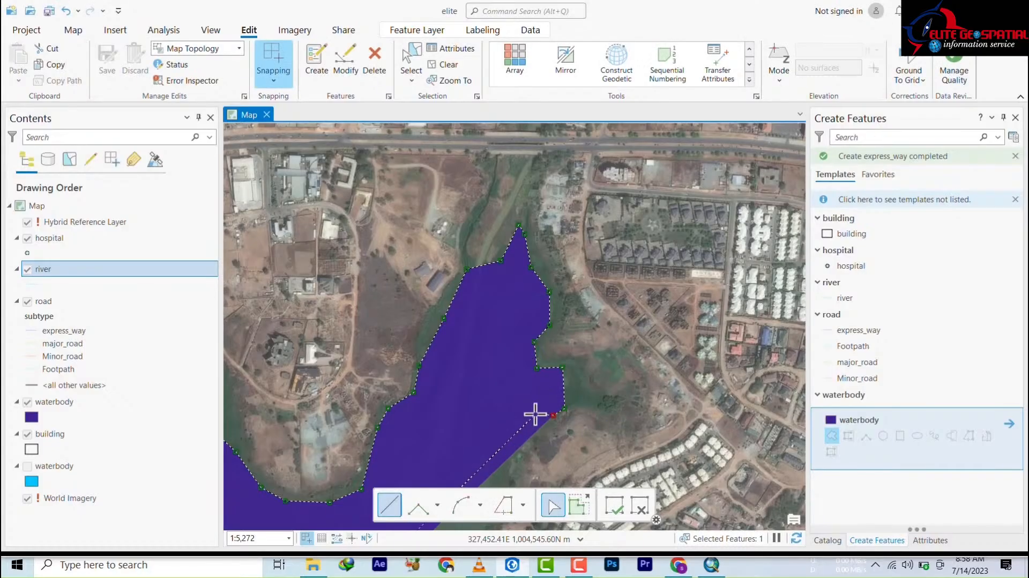
left_click(535, 414)
left_click(510, 428)
left_click_drag(466, 295, 462, 123)
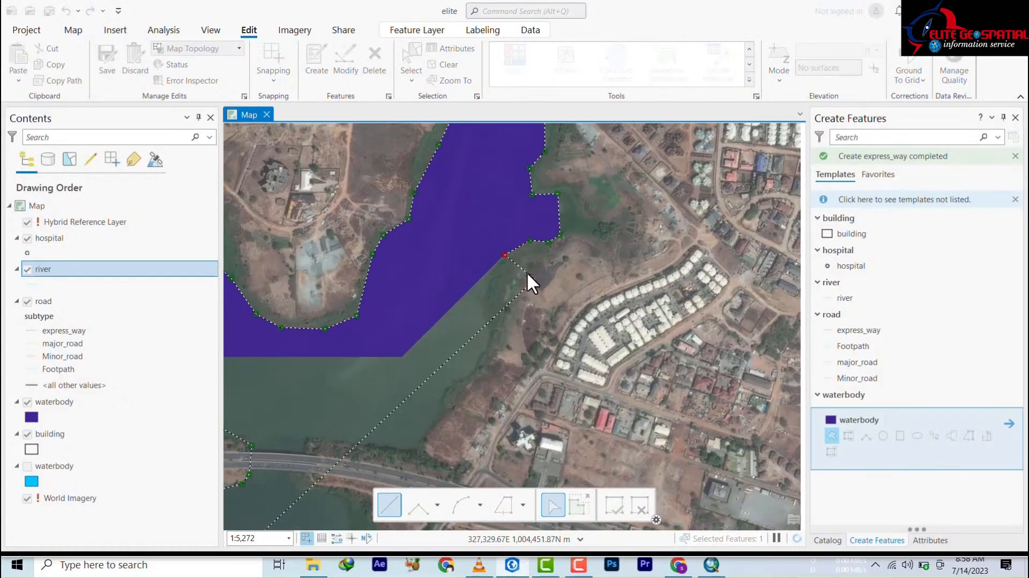
Step: Continue the waterbody outline southwest along the eastern shore to the bank just north of the expressway
left_click(500, 271)
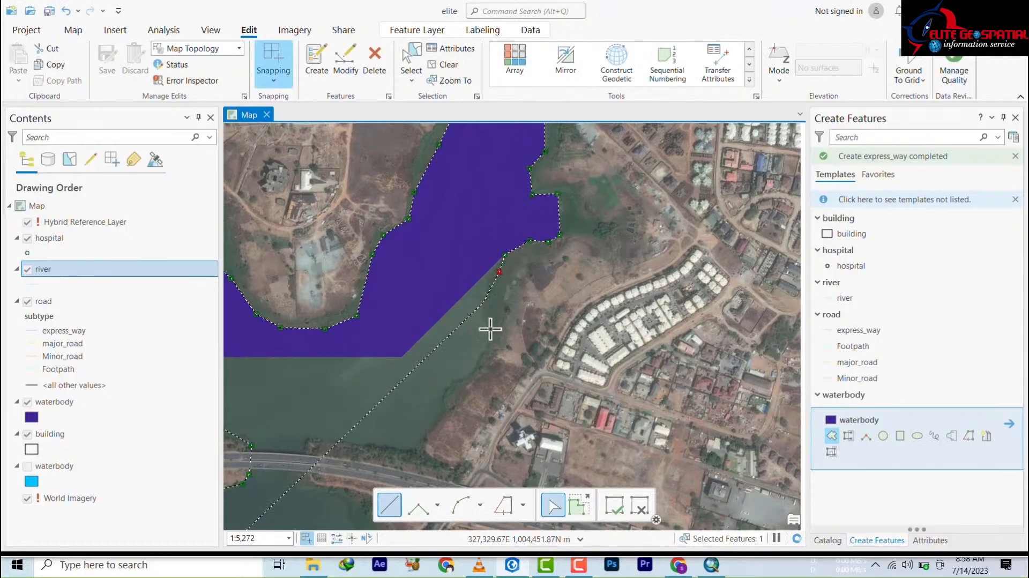
left_click(490, 338)
left_click(470, 379)
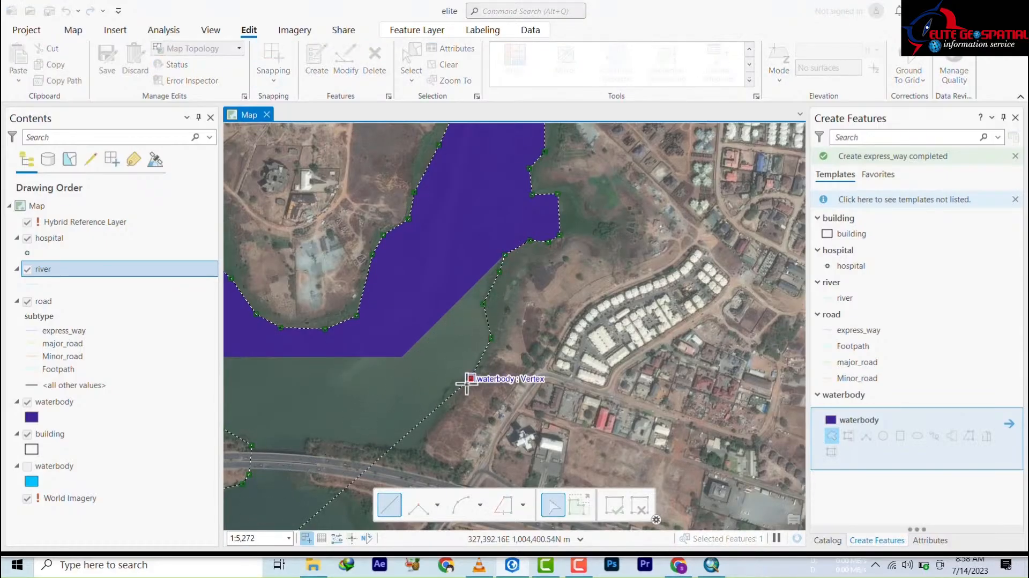
left_click(450, 397)
left_click(426, 437)
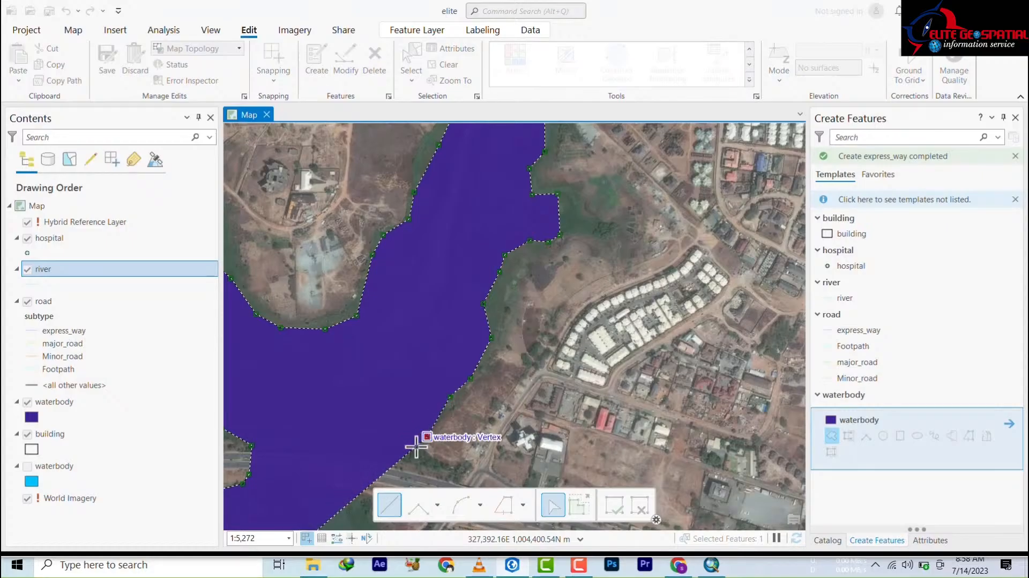
left_click(402, 450)
left_click(346, 453)
mouse_move(345, 437)
left_mouse_down()
mouse_move(393, 175)
mouse_move(413, 190)
mouse_move(423, 239)
left_mouse_up()
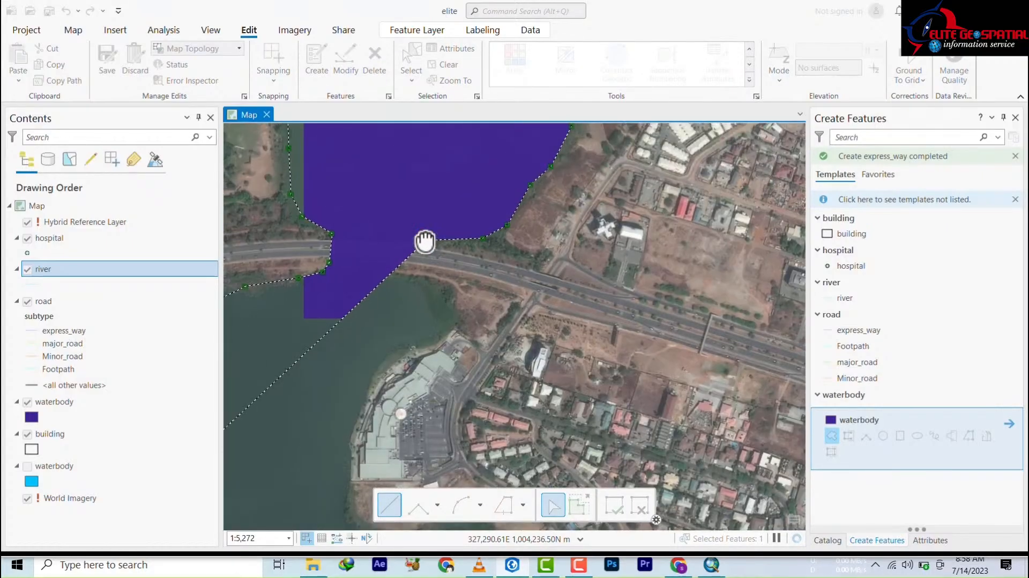
Step: Carry the waterbody outline across the expressway at the bridge's eastern end and southeast to the shore bend above the large white-roofed complex
left_click(390, 225)
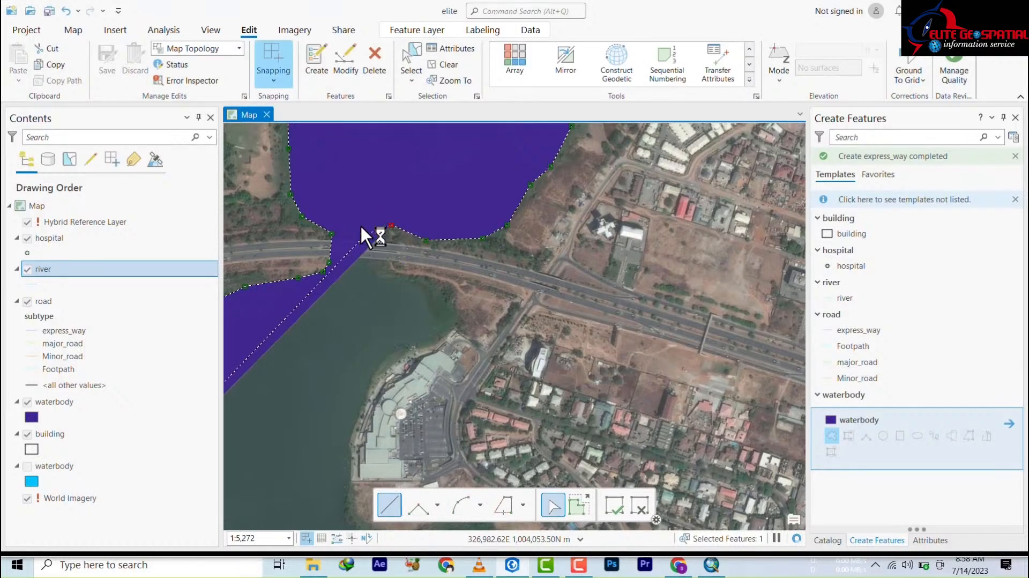
left_click(390, 266)
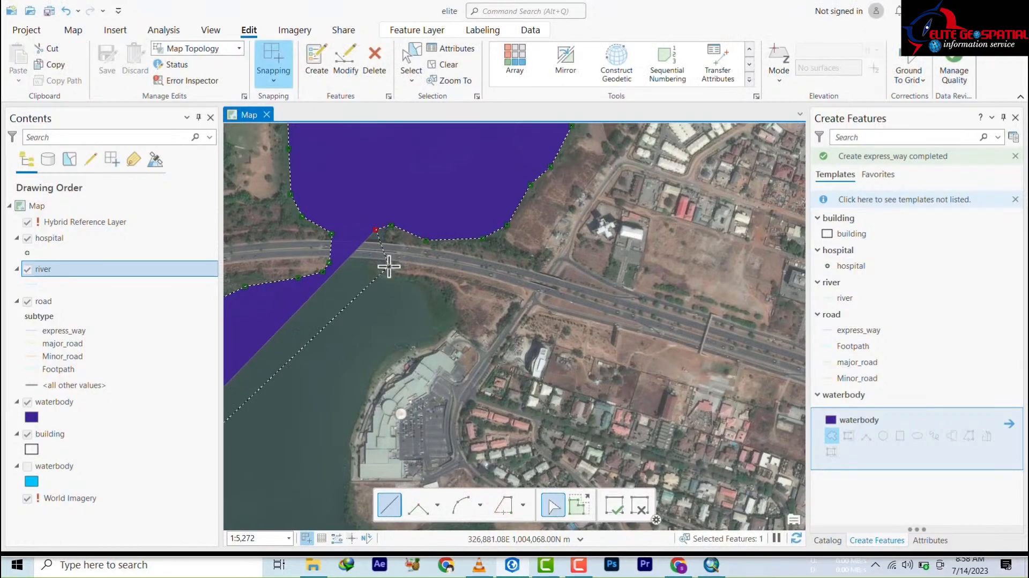
left_click(418, 284)
left_click(444, 308)
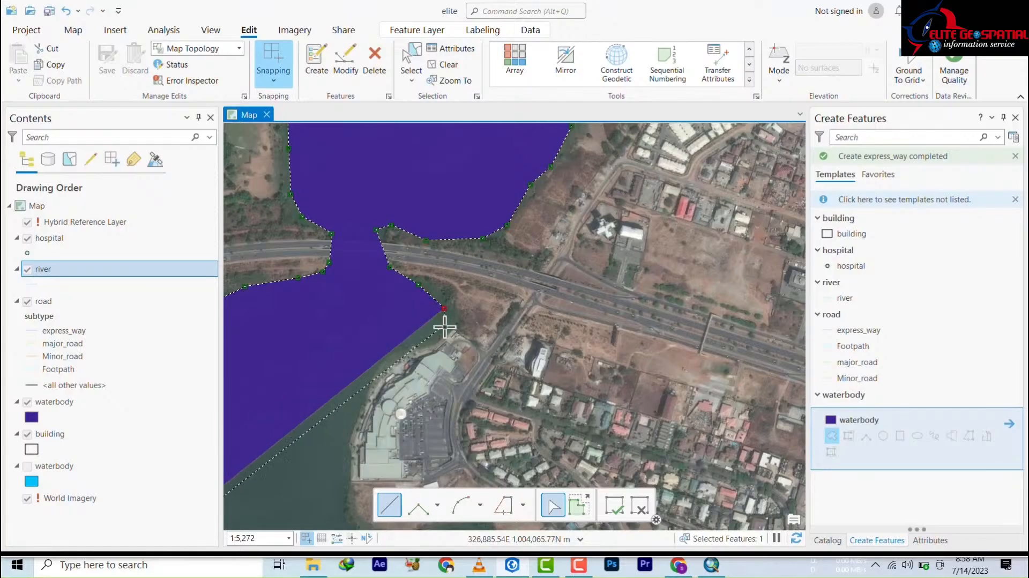
left_click(444, 329)
Step: Continue the waterbody outline southwest and south along the shore beside the large white-roofed complex
left_click(408, 347)
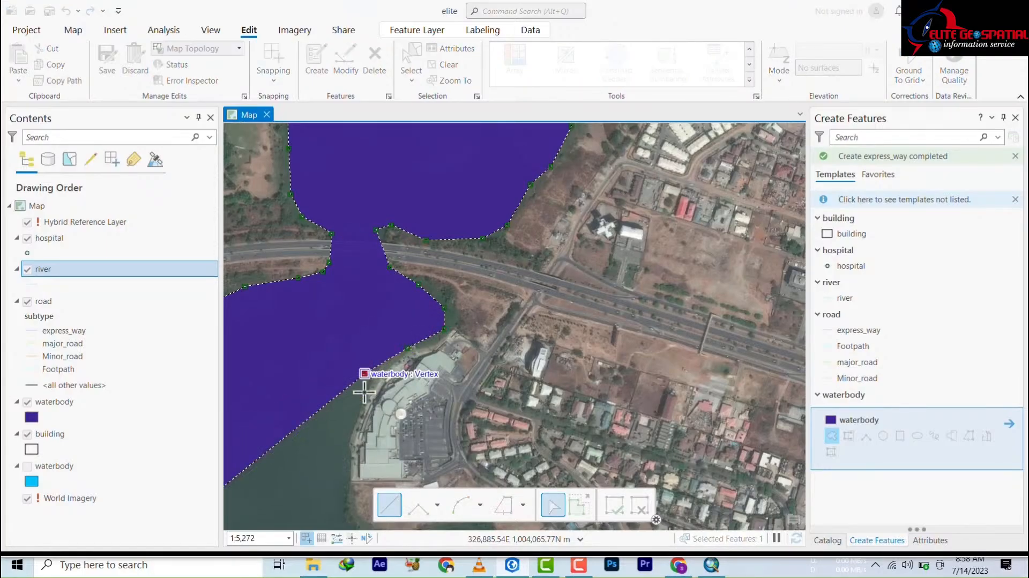
left_click(365, 374)
left_click(359, 405)
left_click(348, 448)
Step: Extend the waterbody outline south below the white-roofed complex and around the bare headland toward the inlet on the eastern shore
left_click_drag(391, 409, 542, 138)
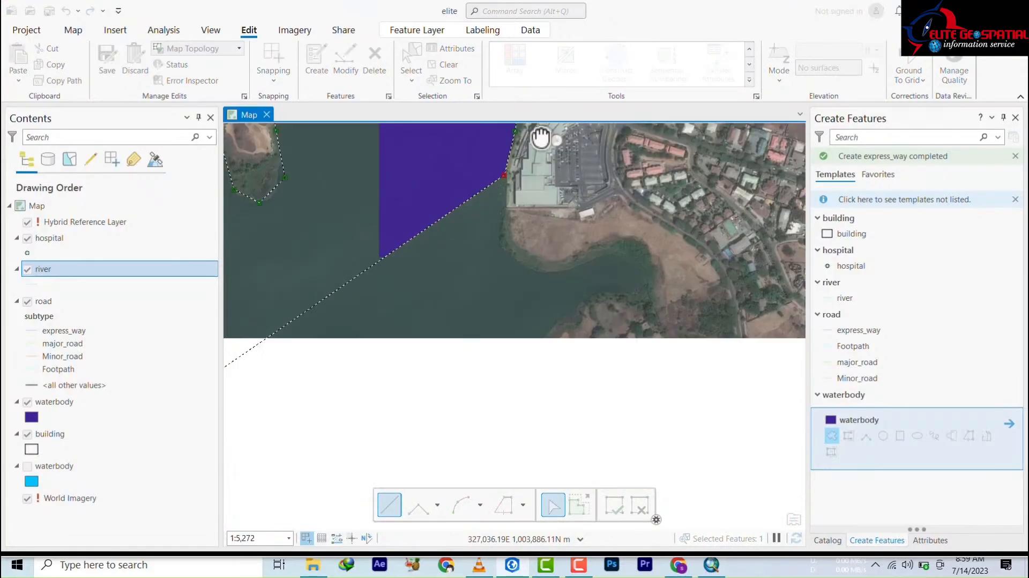
left_click_drag(479, 244, 494, 303)
left_click_drag(540, 207, 423, 392)
left_click_drag(470, 311, 619, 76)
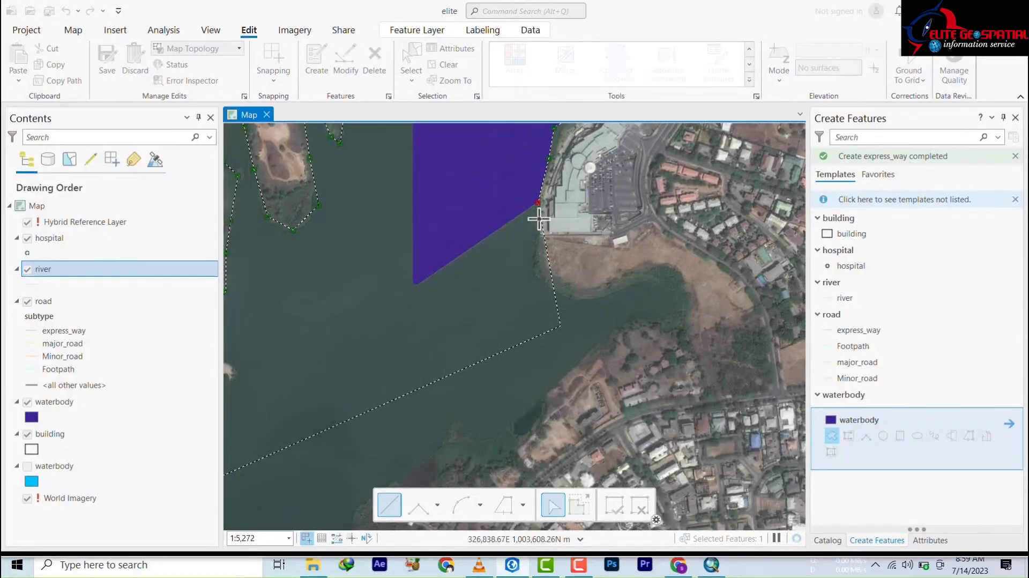
scroll(538, 225, "up", 2)
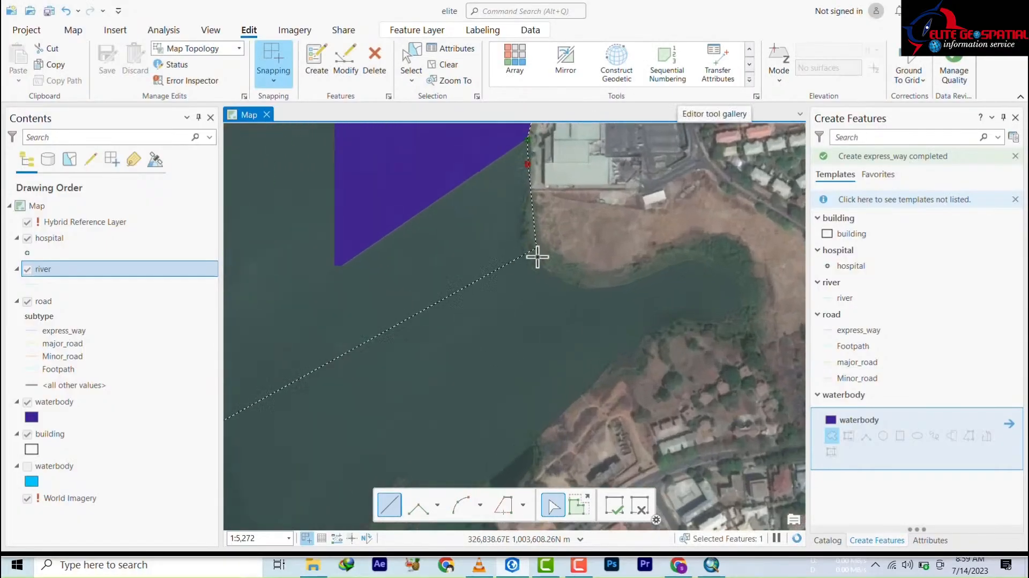
left_click(520, 230)
left_click(530, 261)
left_click(568, 279)
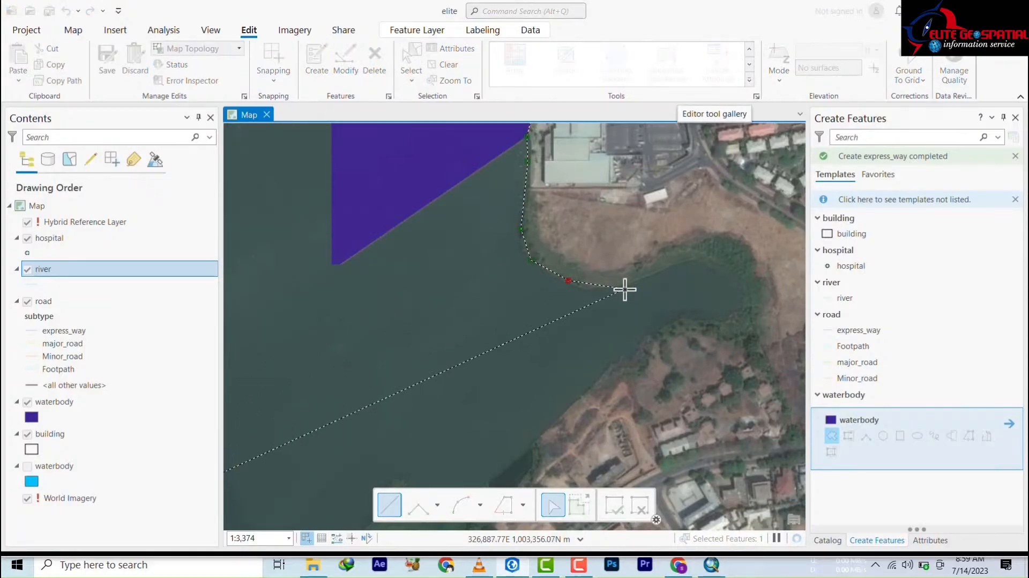
Step: Trace the waterbody outline east along the inlet's northern bank, around its head, and back southwest along its southern bank
left_click(636, 279)
left_click(693, 257)
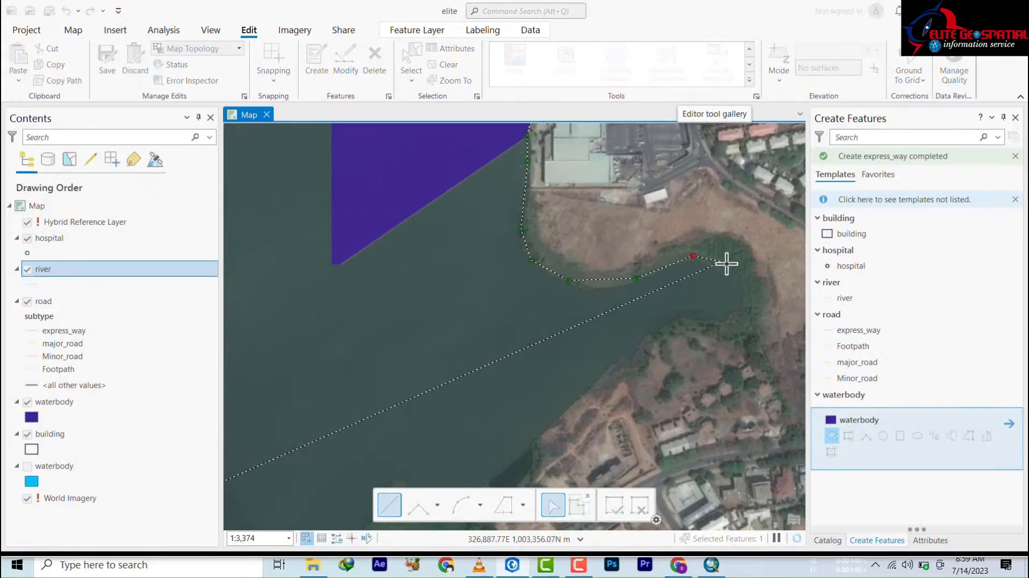
left_click(727, 266)
left_click(748, 299)
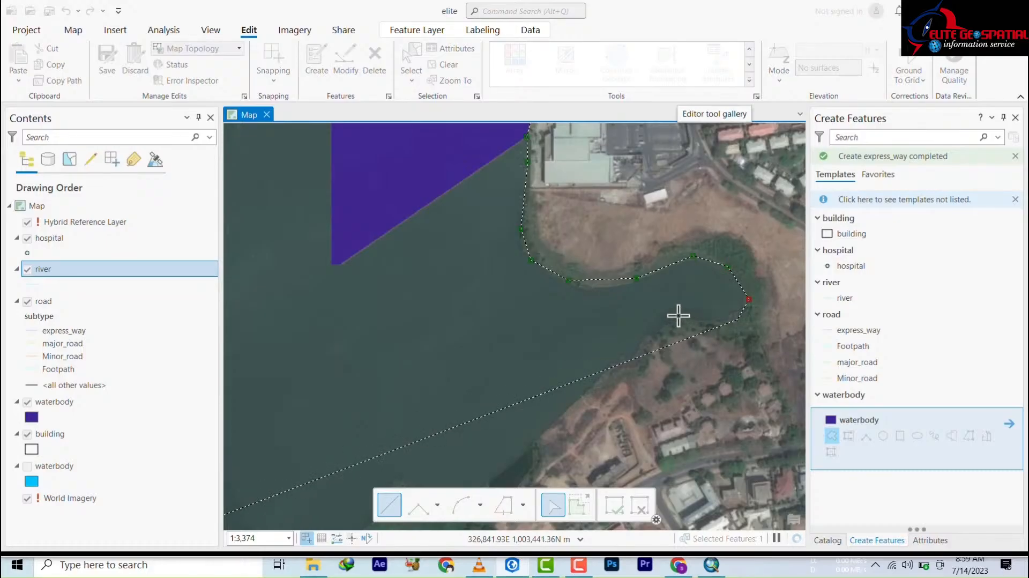
left_click(737, 319)
left_click(676, 314)
left_click(627, 357)
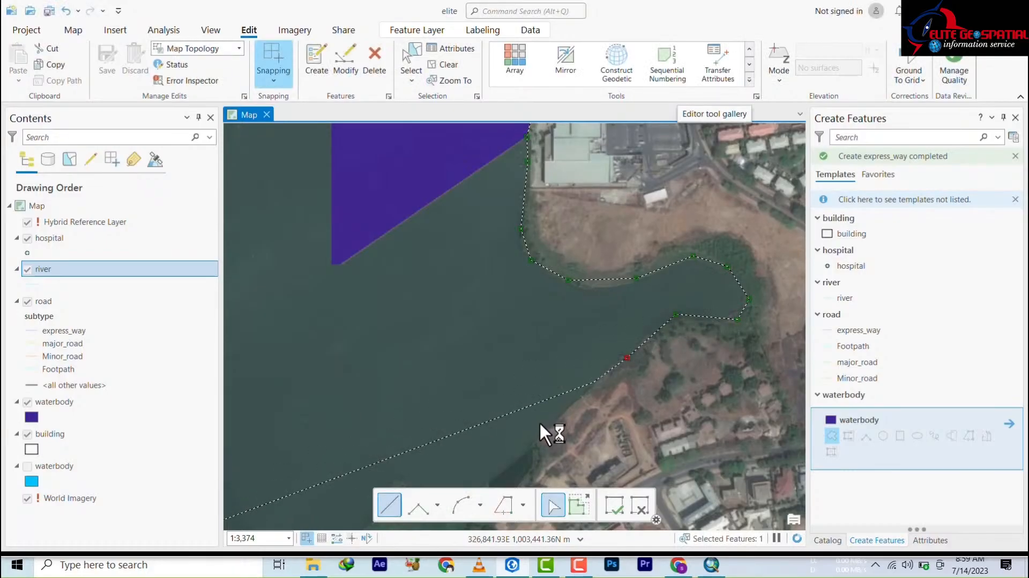
Step: Carry the waterbody outline southwest along the lake's southeastern shore to the wooded point projecting into the water
scroll(546, 426, "down", 6)
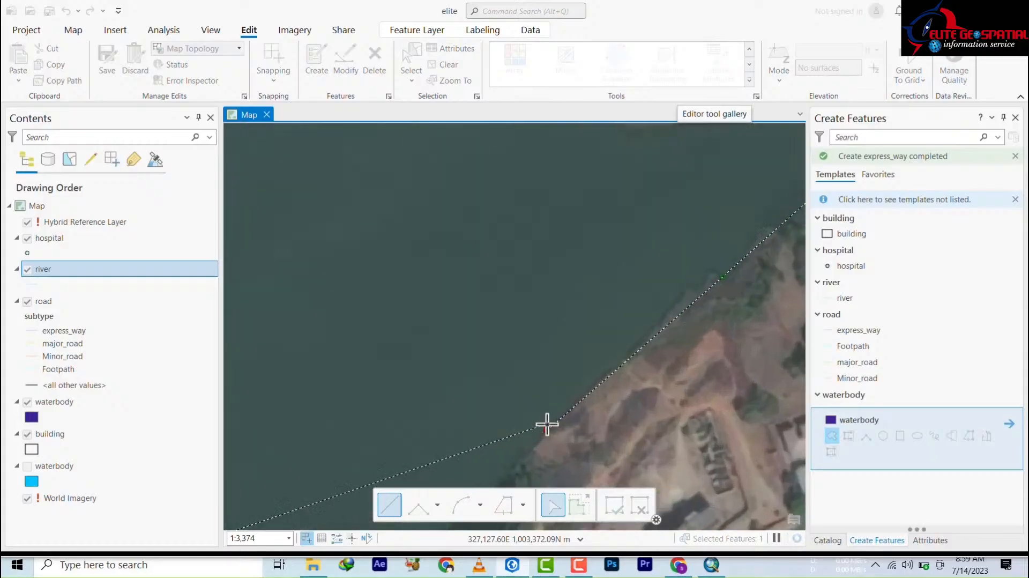
left_click_drag(516, 428, 523, 237)
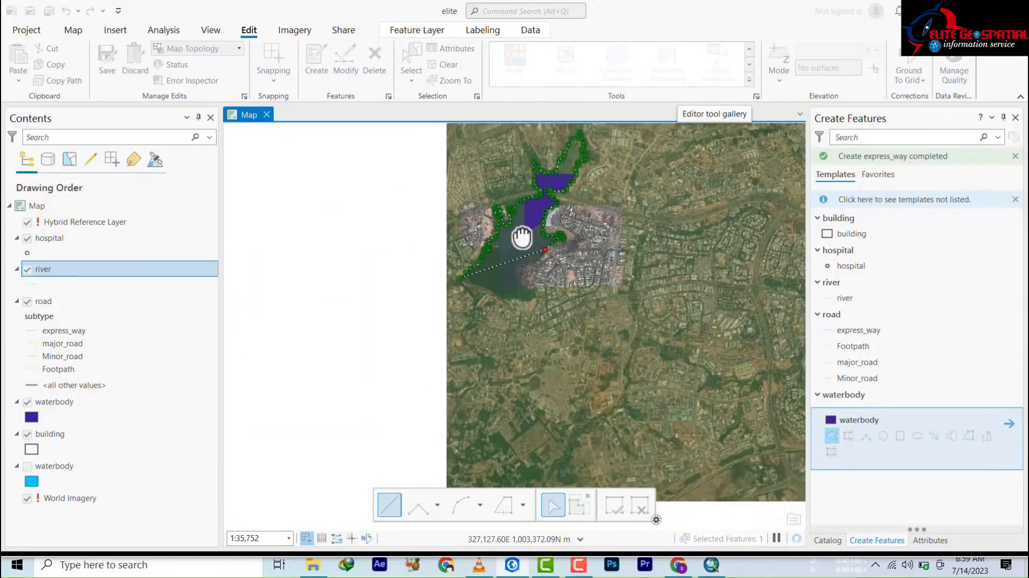
scroll(530, 218, "up", 2)
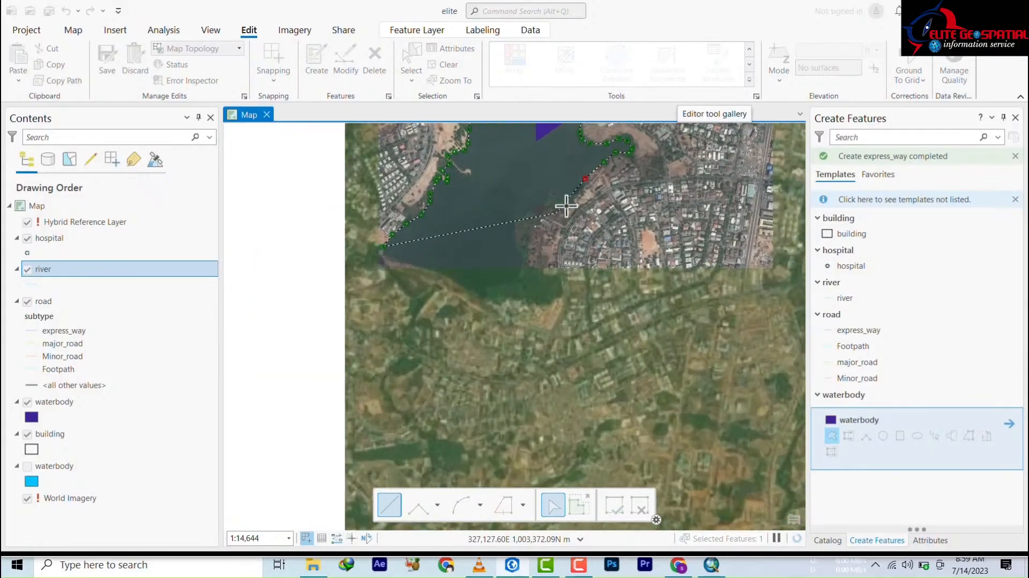
left_click(573, 191)
left_click(562, 201)
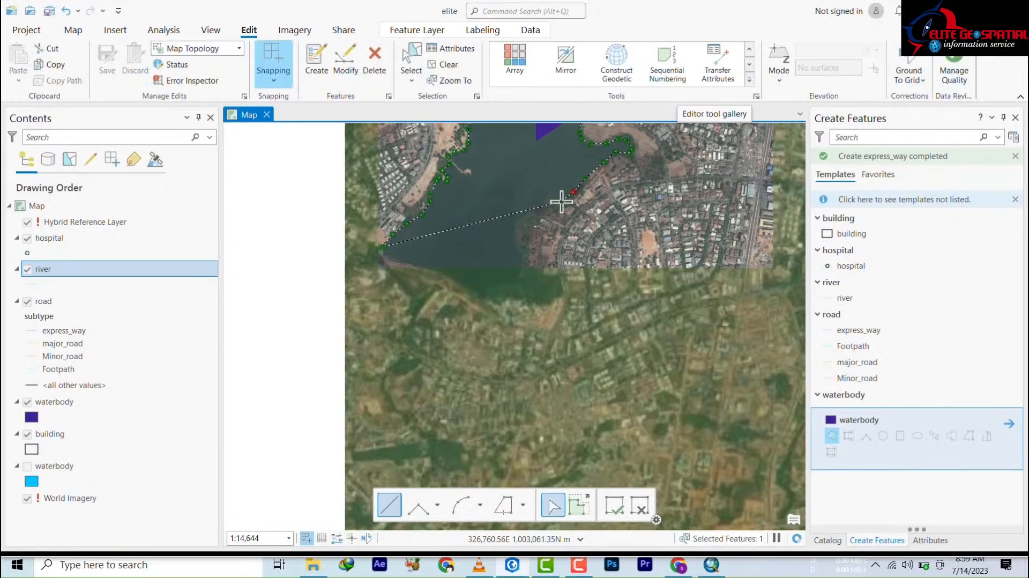
left_click(538, 199)
left_click(521, 215)
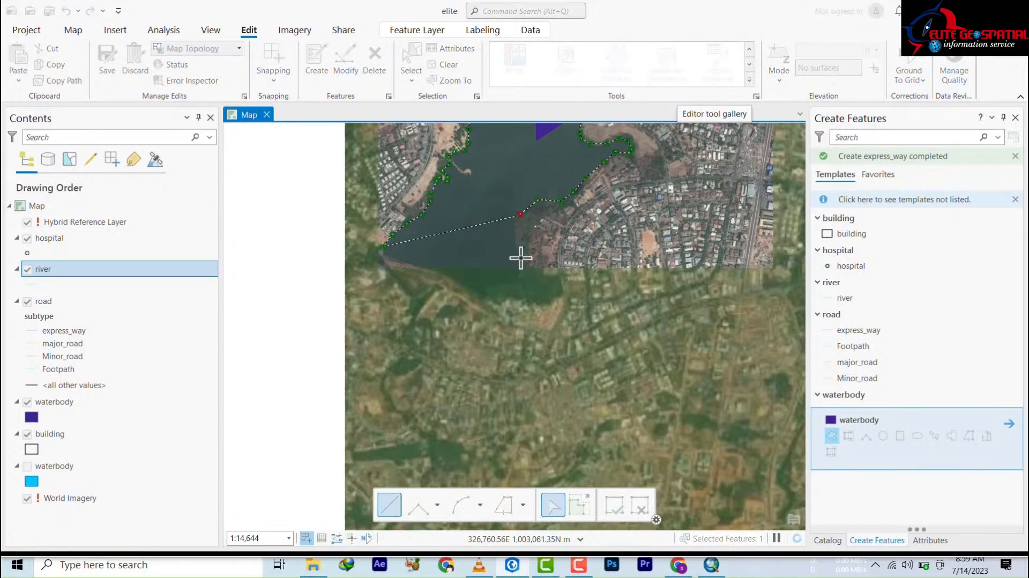
Step: Trace the waterbody outline around the lake's southern end and along the southwestern shore, and finish the polygon at its western corner
left_click(536, 272)
left_click(525, 285)
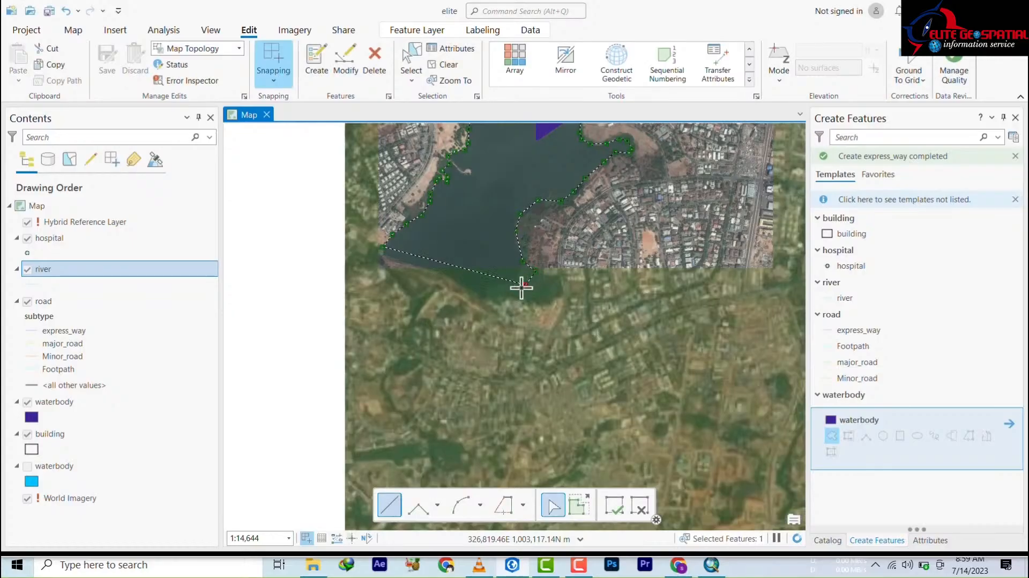
left_click(484, 296)
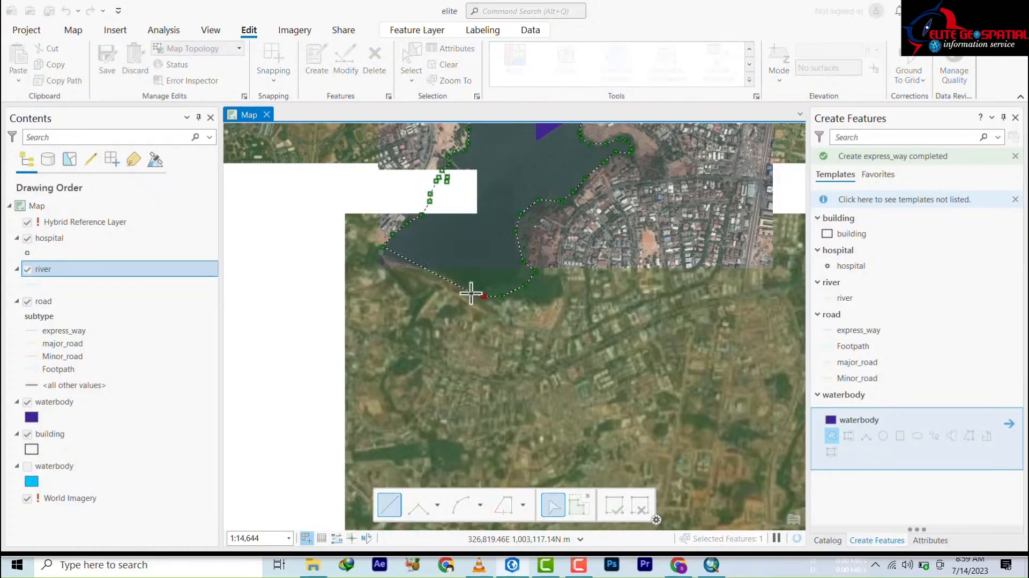
left_click(440, 275)
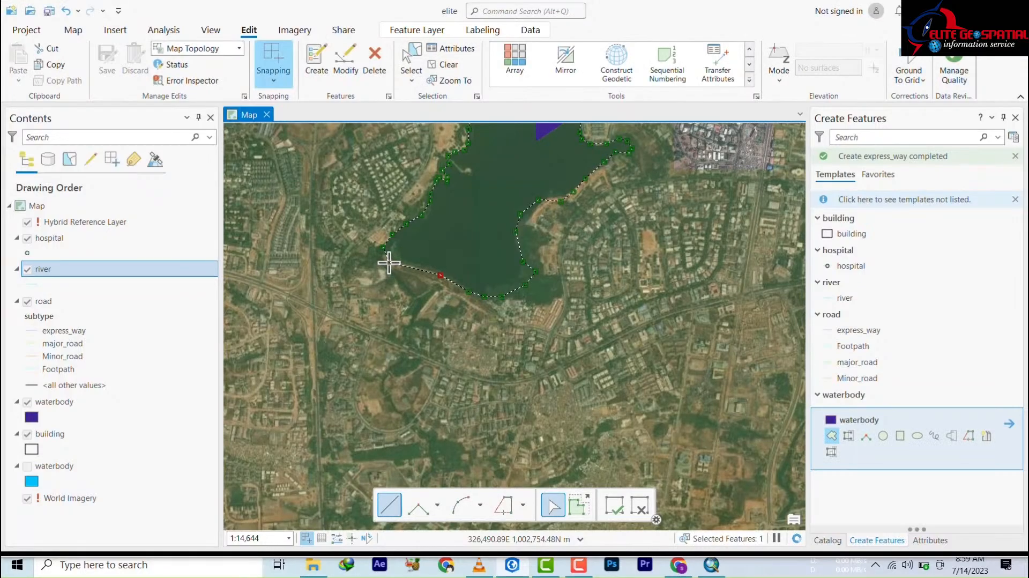
double_click(388, 263)
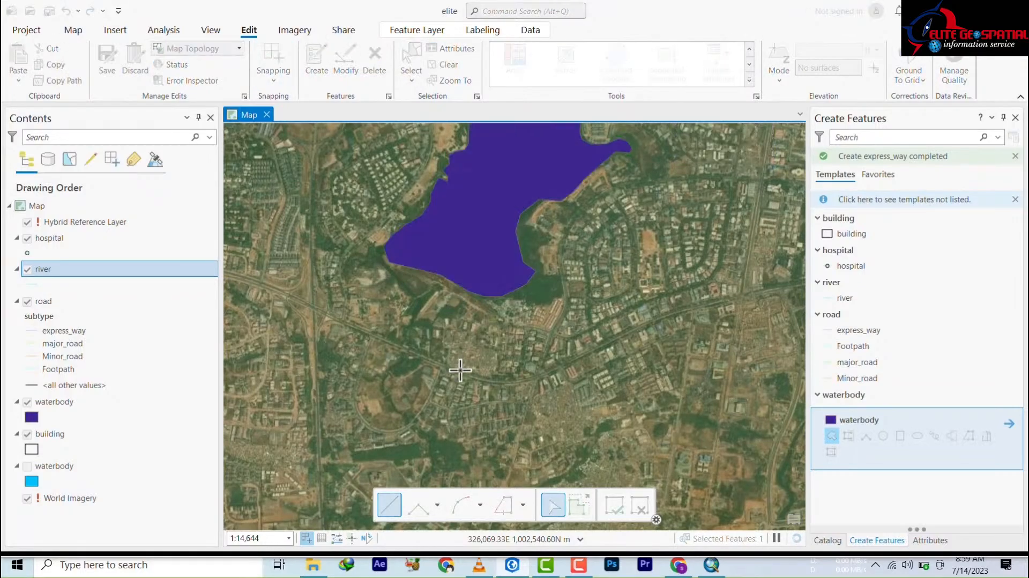
Step: Set the new waterbody polygon's name attribute to "jabi lake", apply the attribute edit, and end the polygon drawing tool
scroll(460, 370, "up", 2)
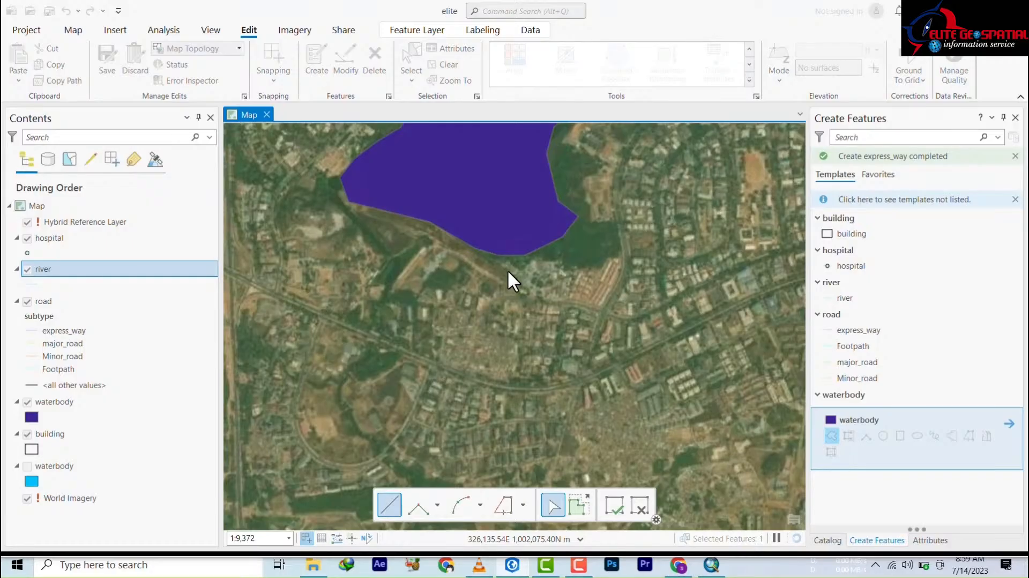
scroll(507, 269, "down", 10)
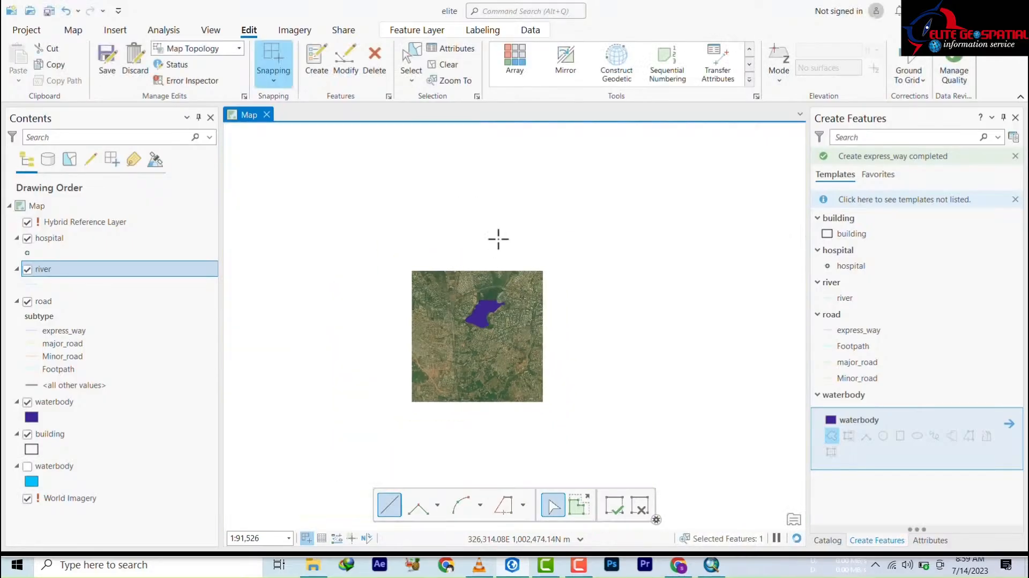
left_click(451, 49)
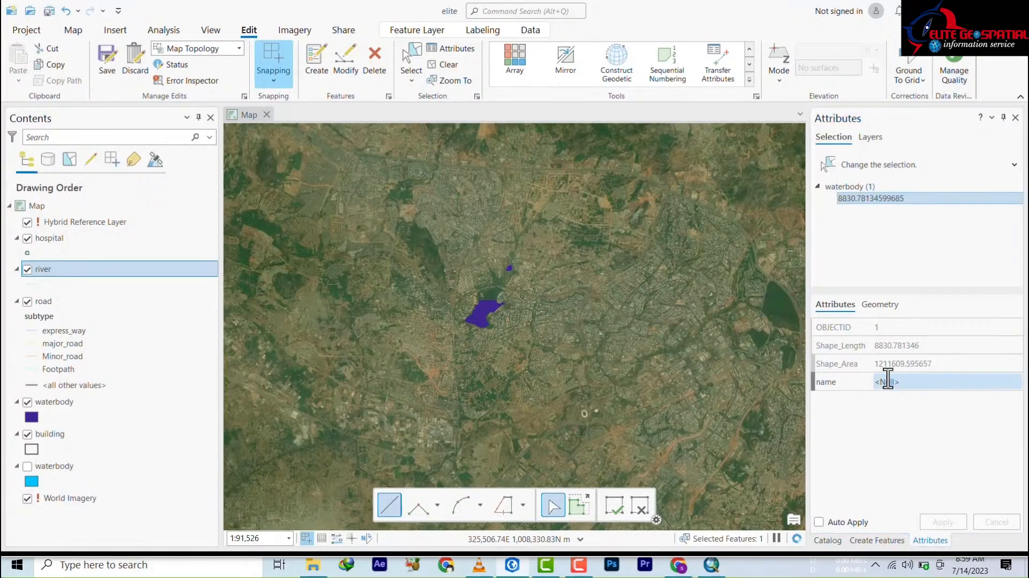
left_click(888, 382)
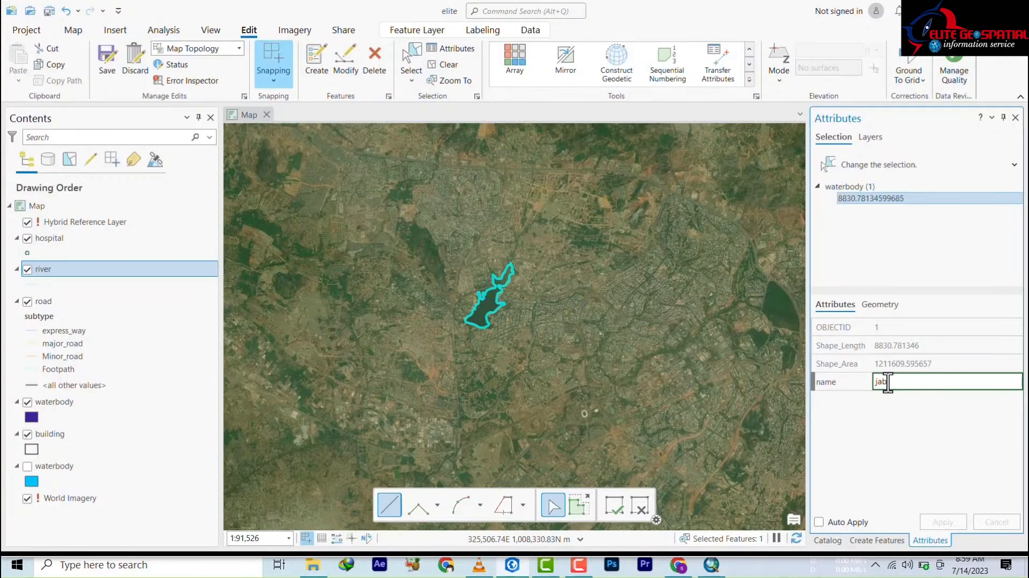
type("e")
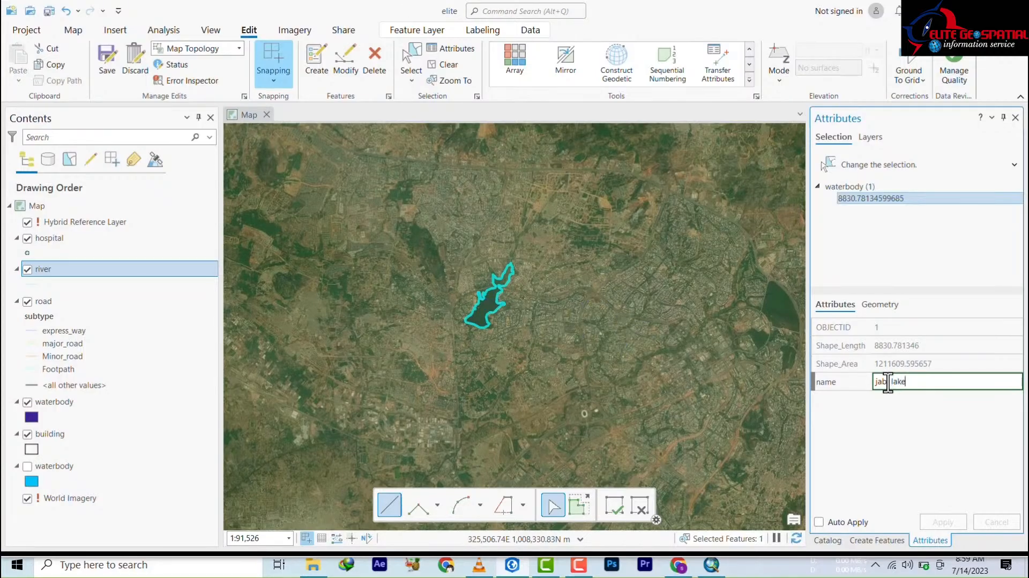
left_click(887, 382)
type("i")
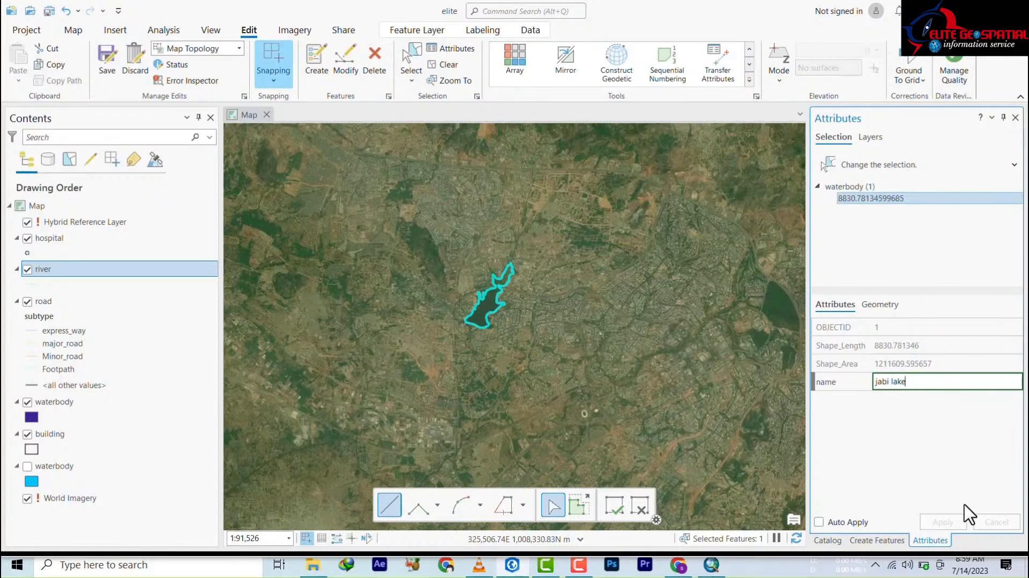
key("End")
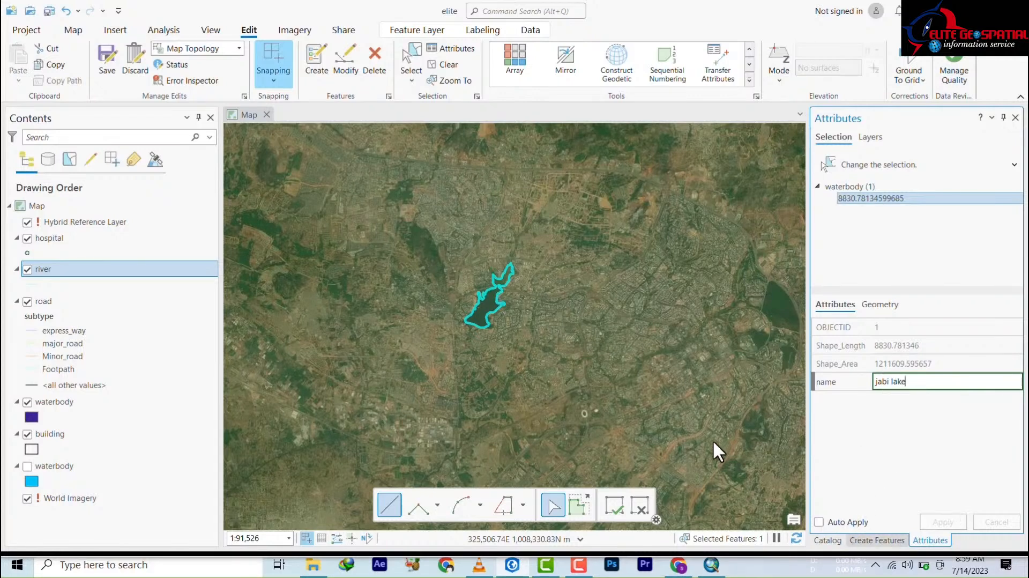
left_click(877, 541)
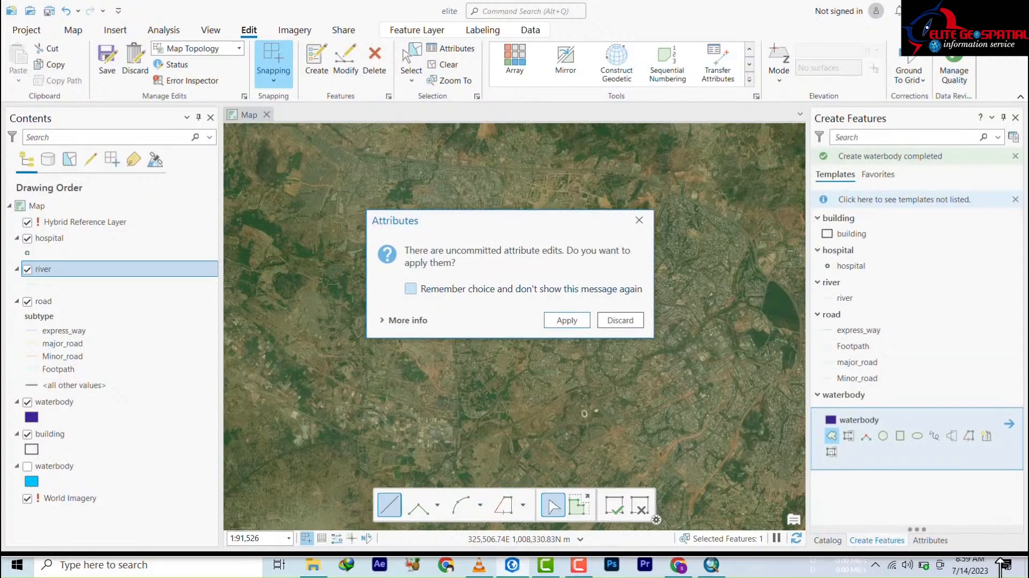
left_click(560, 322)
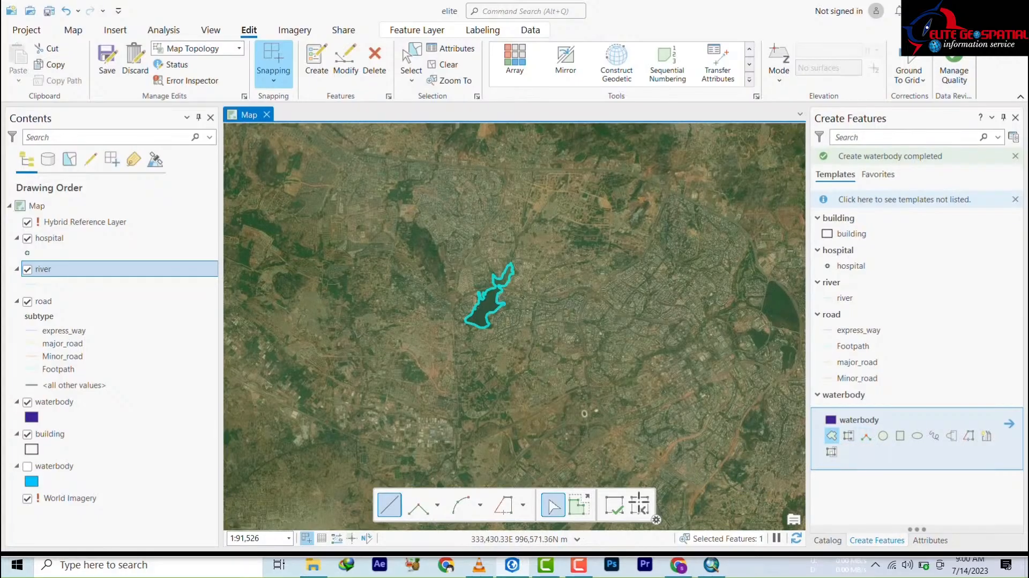
left_click(614, 516)
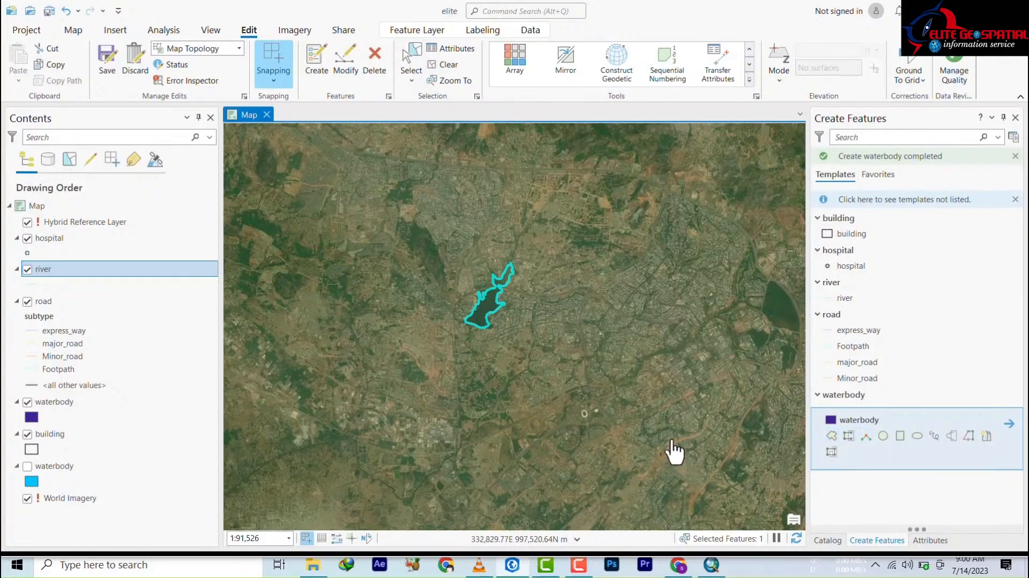
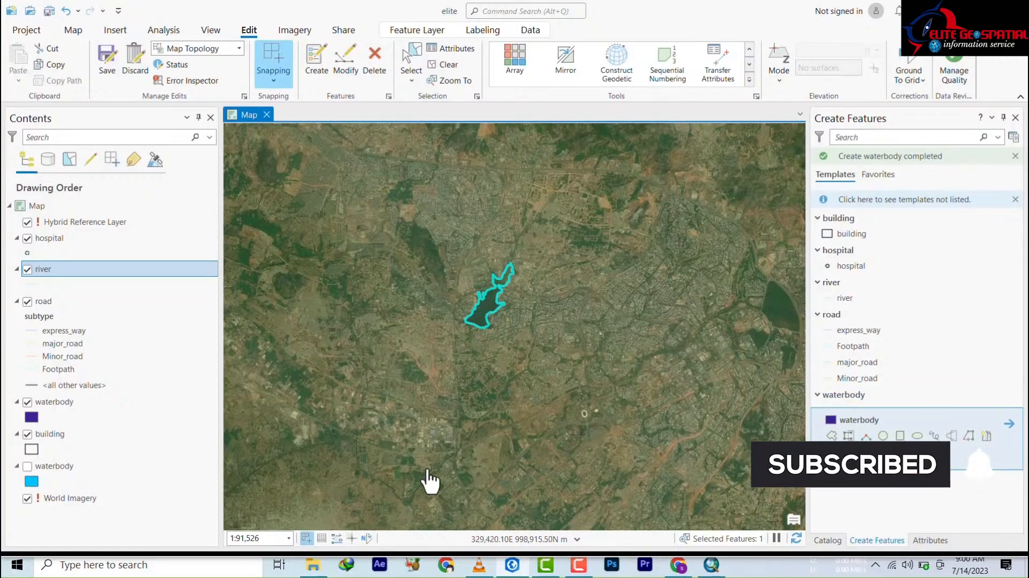
Step: Save all edits to the waterbody layer, showing the list of edits and opting not to show the save confirmation again
scroll(394, 509, "up", 2)
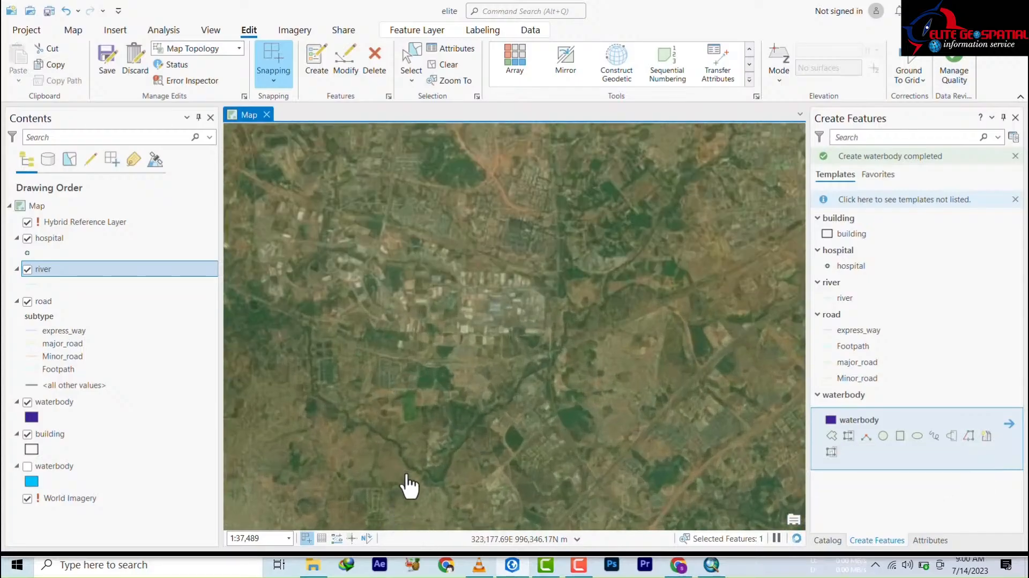
scroll(413, 480, "up", 3)
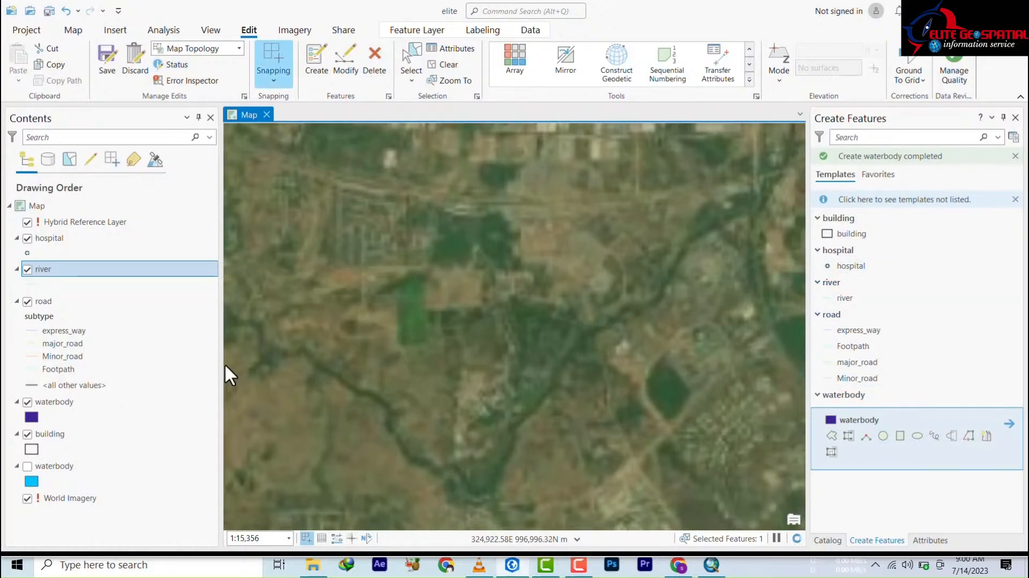
left_click(98, 63)
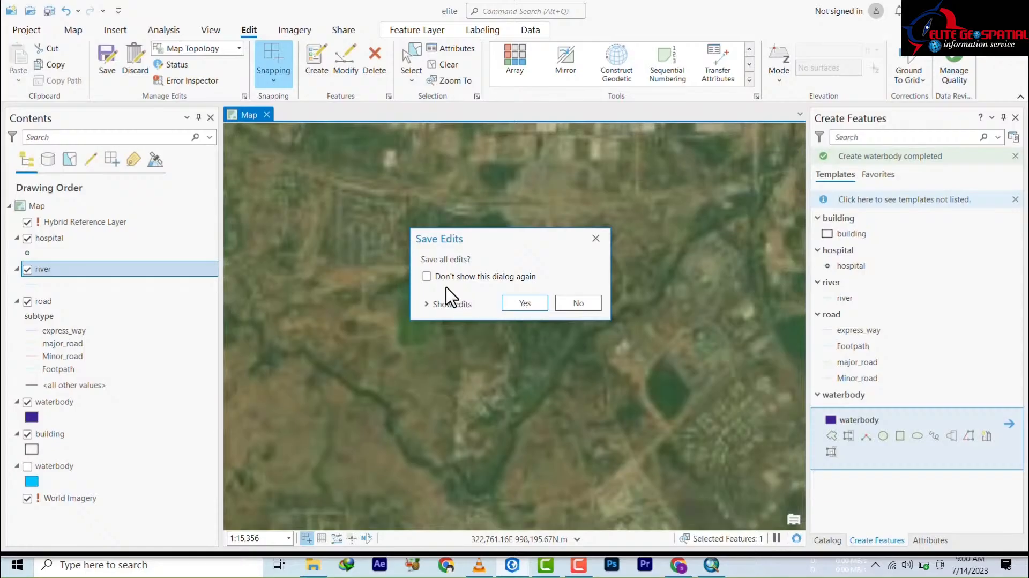
left_click(426, 276)
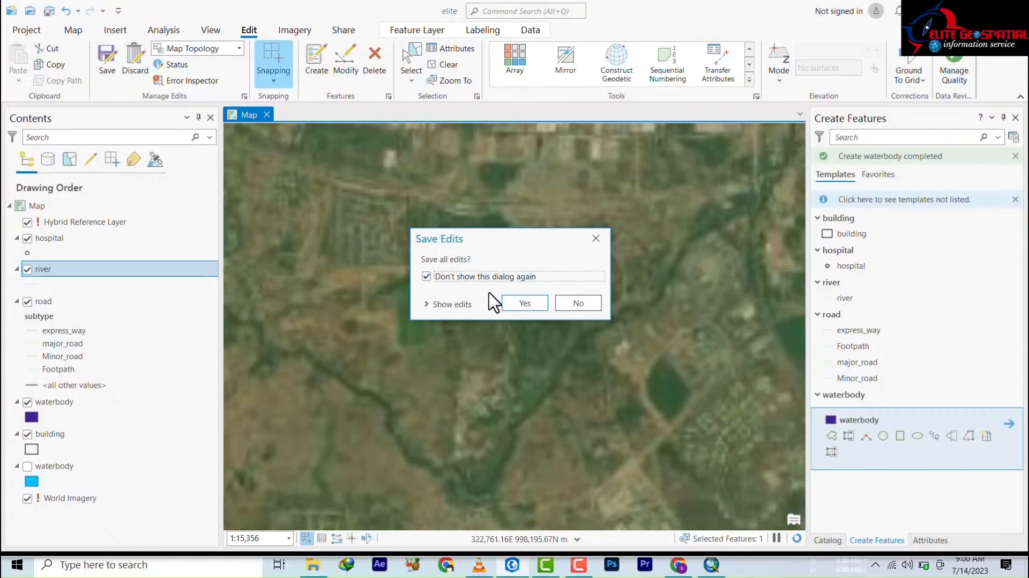
left_click(431, 305)
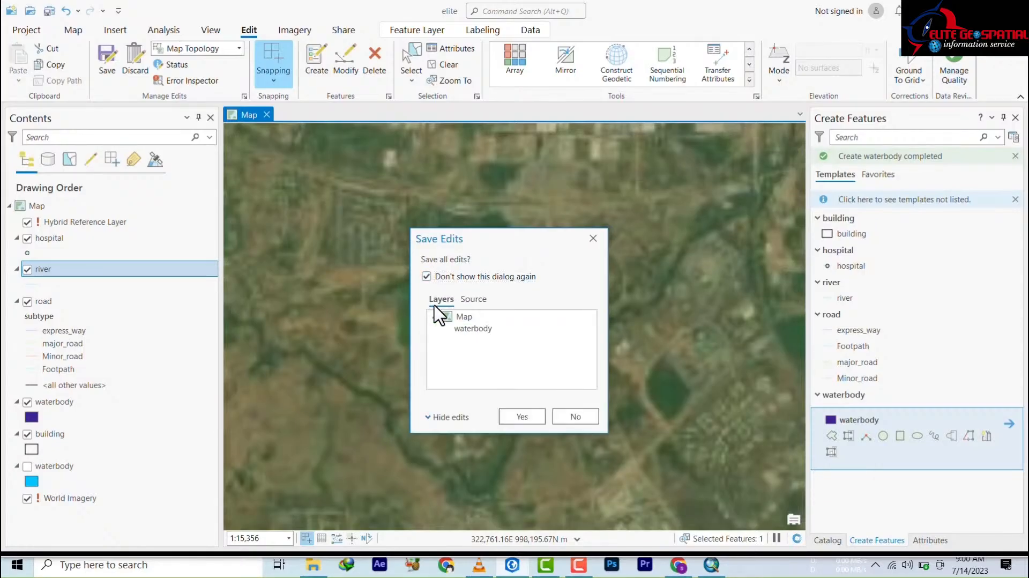
left_click(520, 417)
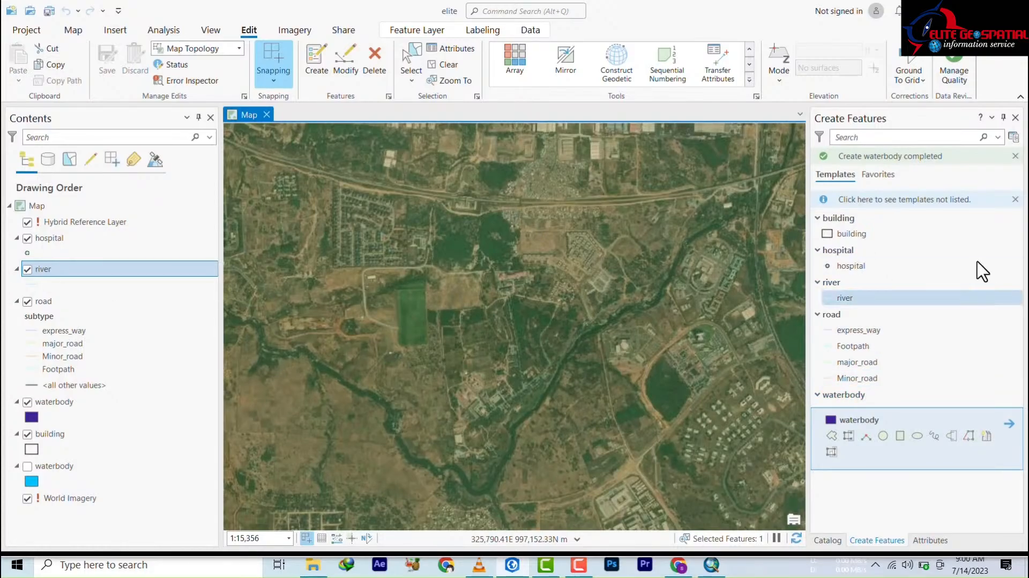
Step: Start a line with the river template at the channel's northern end, placing its first vertices southward along the watercourse
left_click(818, 217)
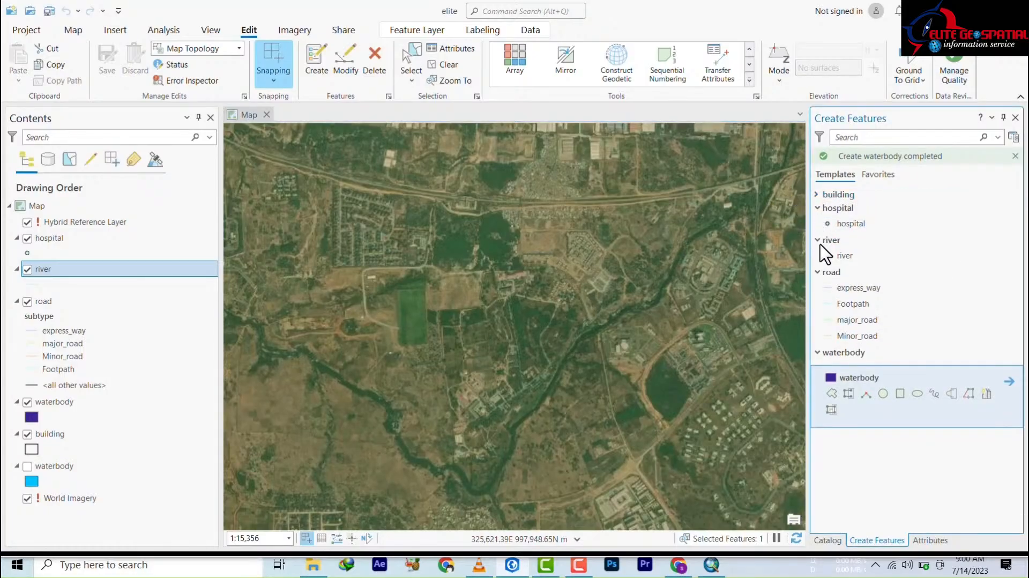
left_click(846, 281)
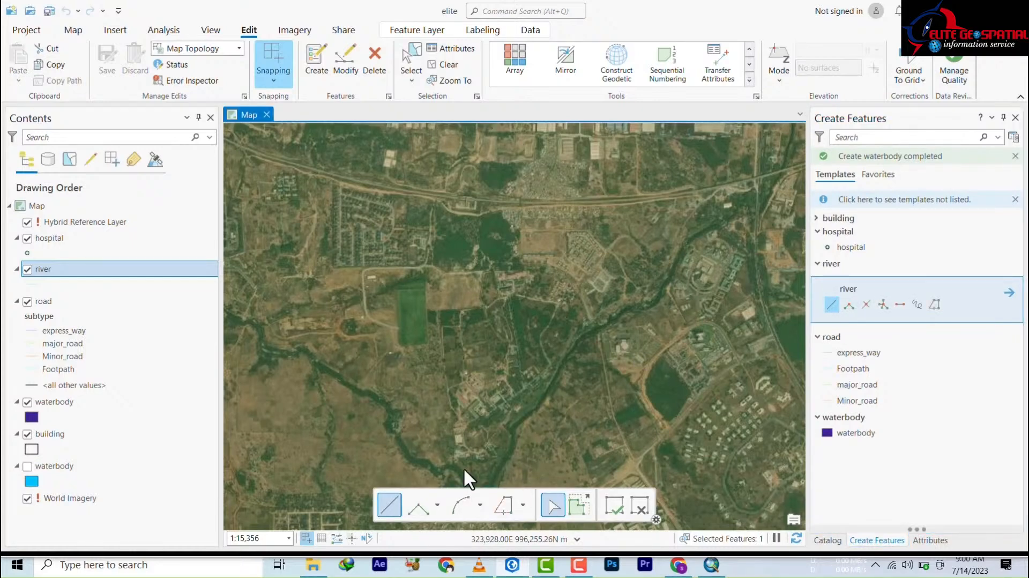
scroll(542, 338, "down", 2)
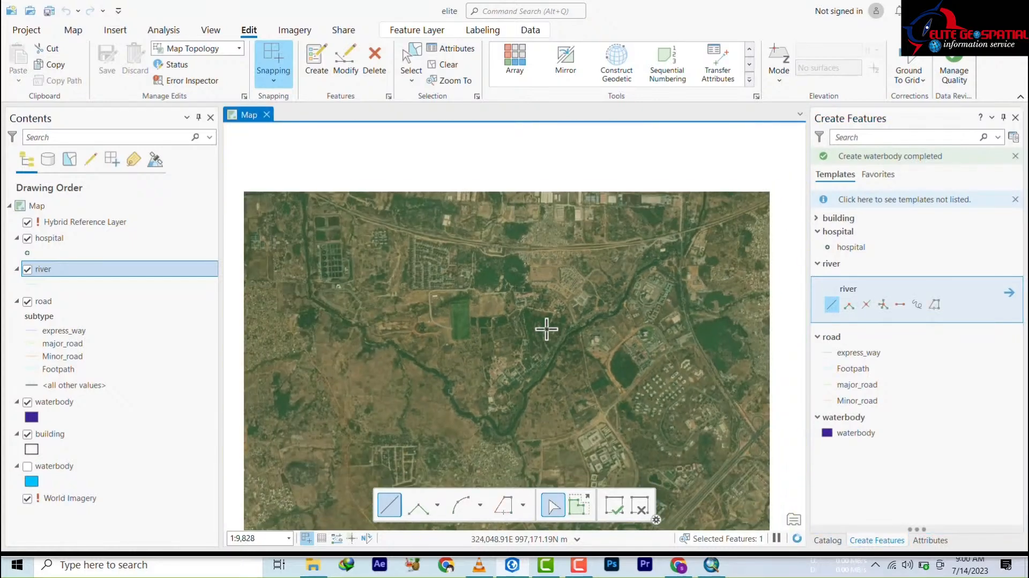
scroll(726, 271, "down", 2)
left_click_drag(726, 271, 507, 453)
left_click_drag(472, 375, 574, 250)
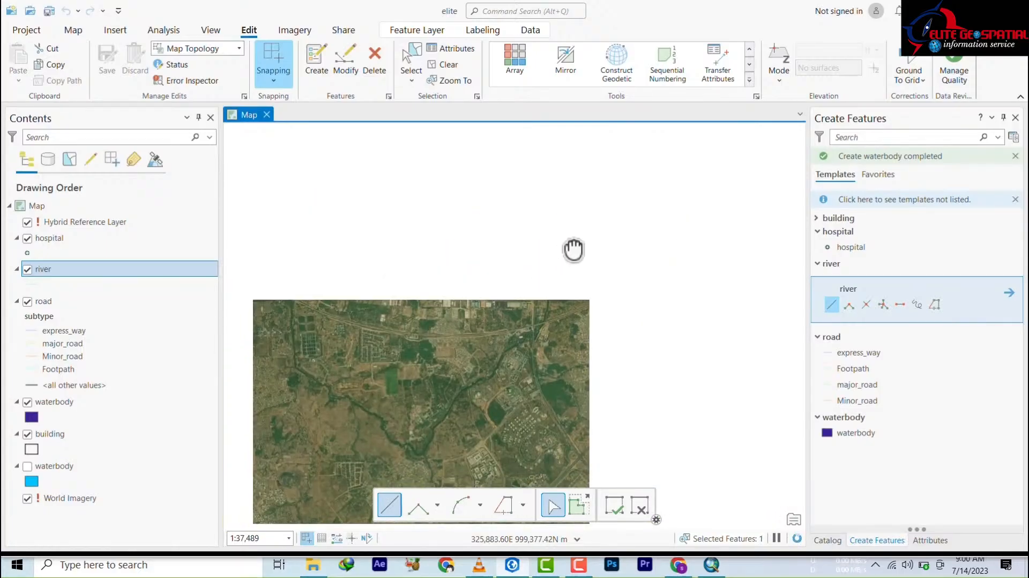
scroll(565, 306, "down", 1)
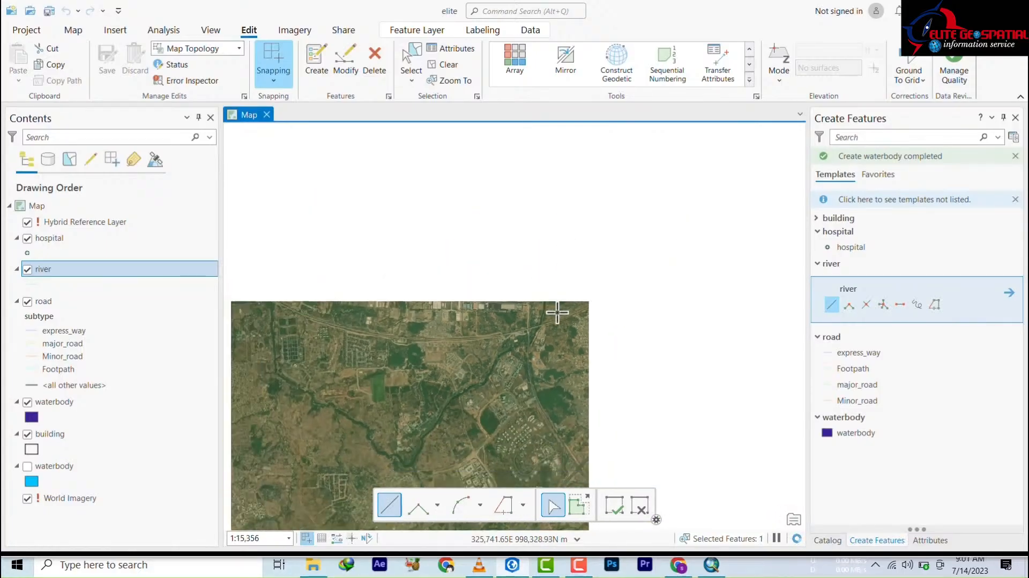
scroll(558, 313, "up", 6)
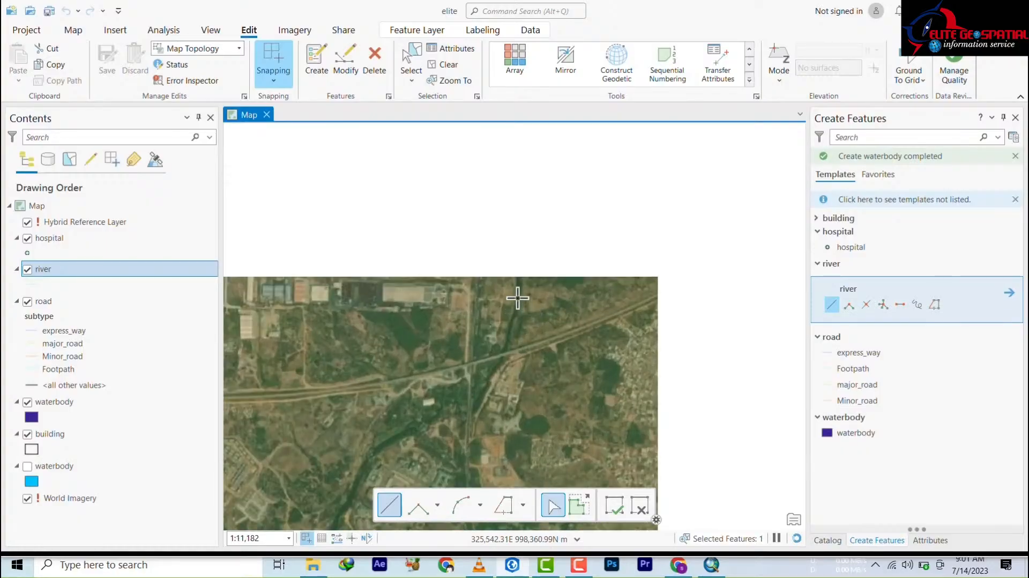
scroll(518, 295, "up", 4)
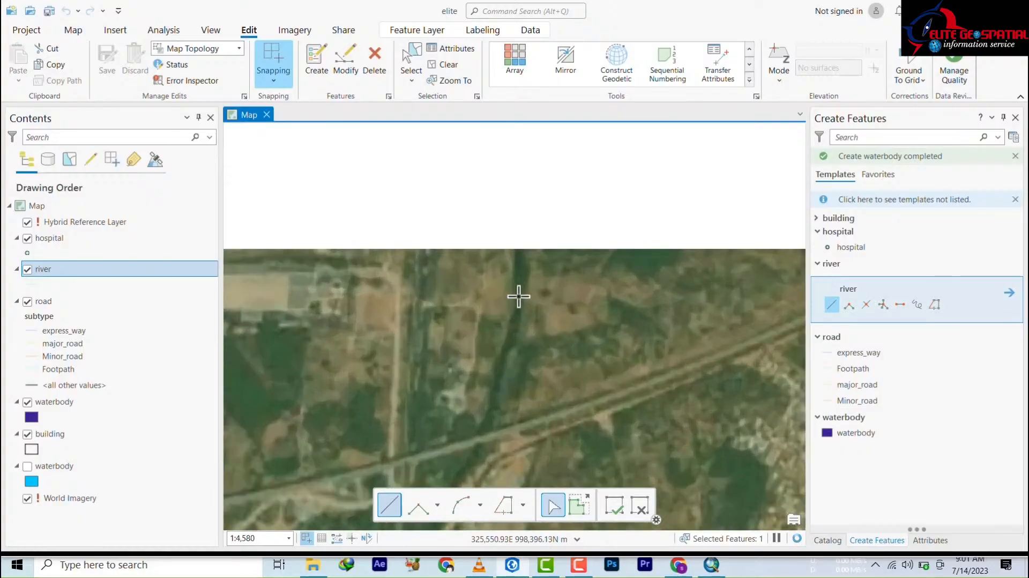
left_click(520, 261)
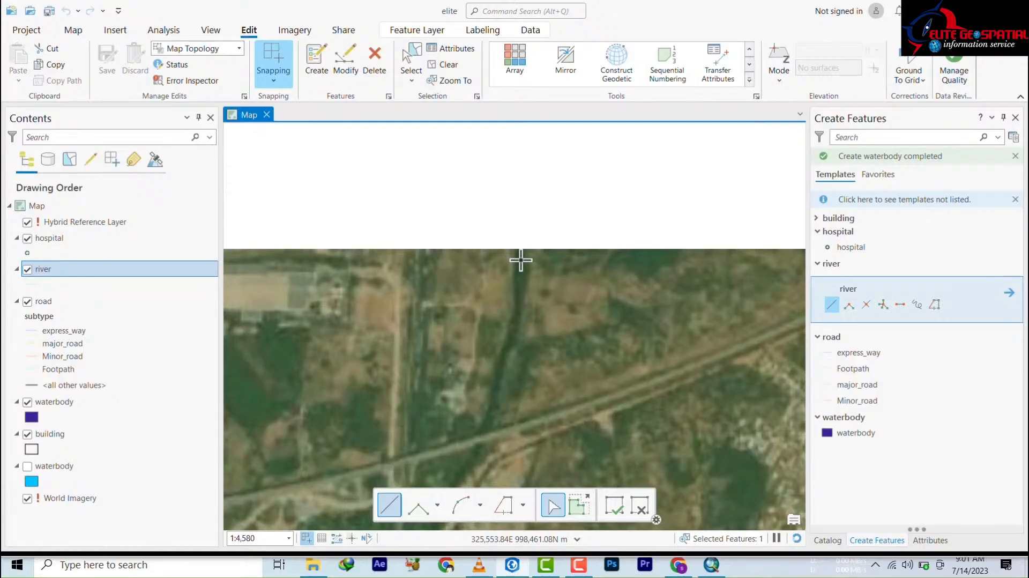
left_click(520, 302)
Step: Extend the river line southwest along the channel and across the expressway
left_click_drag(498, 390, 636, 201)
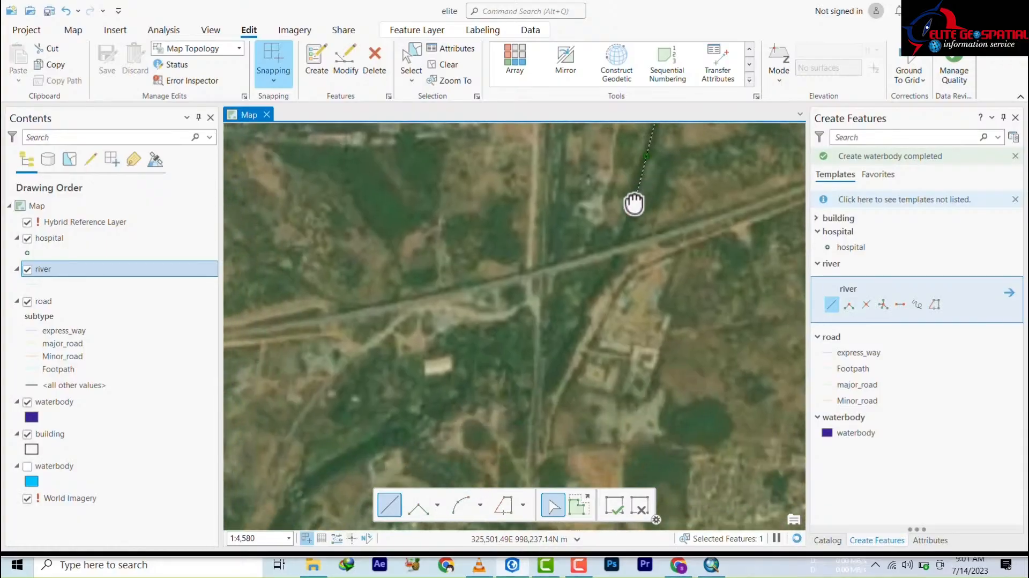
left_click(627, 231)
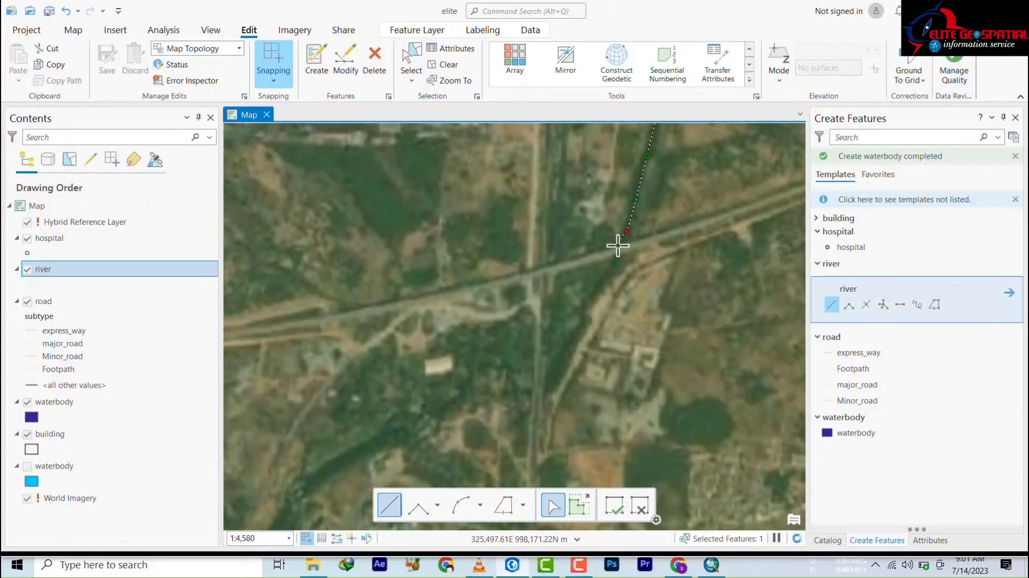
left_click(586, 300)
Step: Dismiss the low-battery notice and trace the river line southwest from the expressway to the northwest side of the rounded building complex
scroll(582, 324, "down", 4)
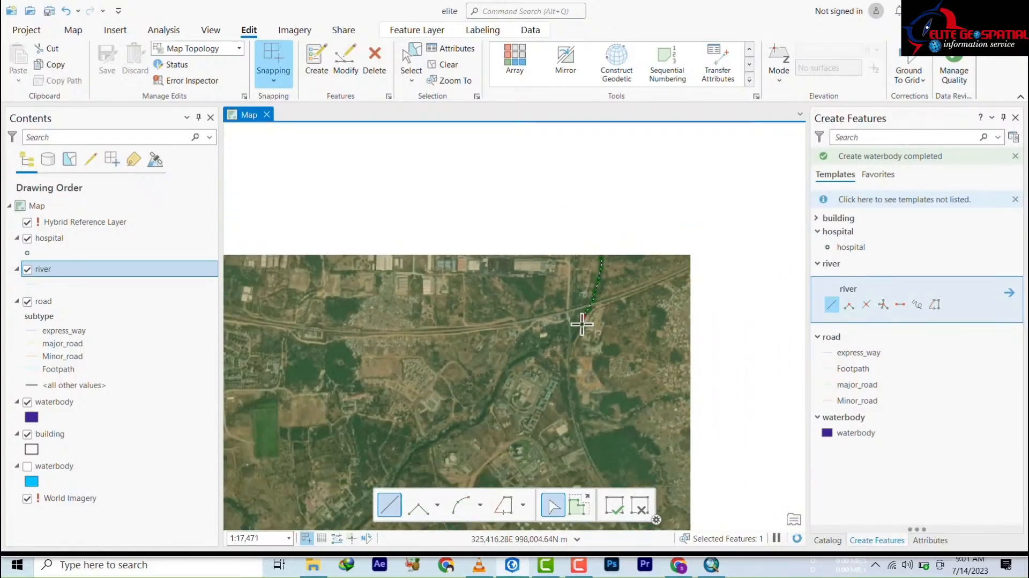
scroll(582, 325, "down", 1)
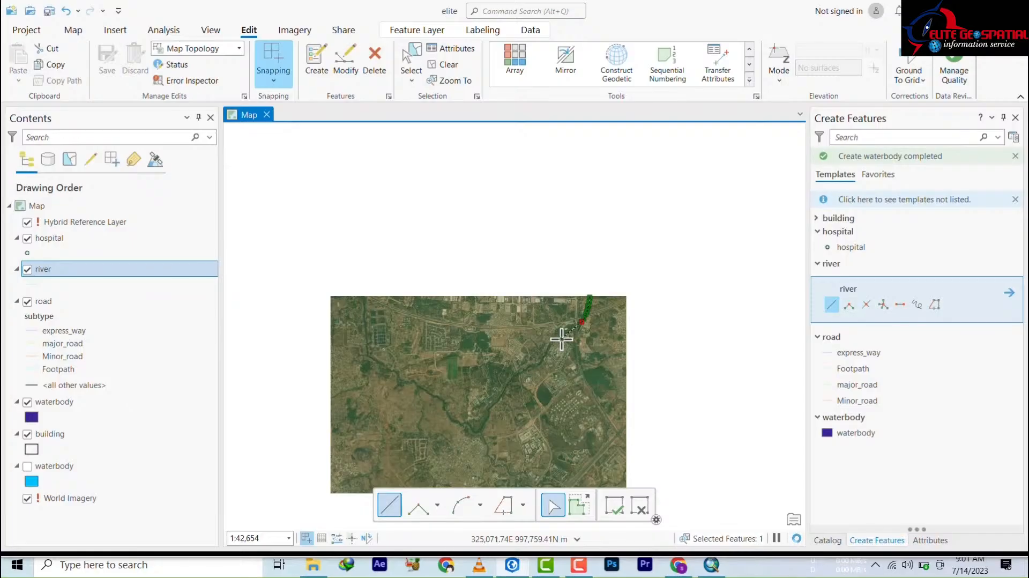
scroll(565, 333, "up", 3)
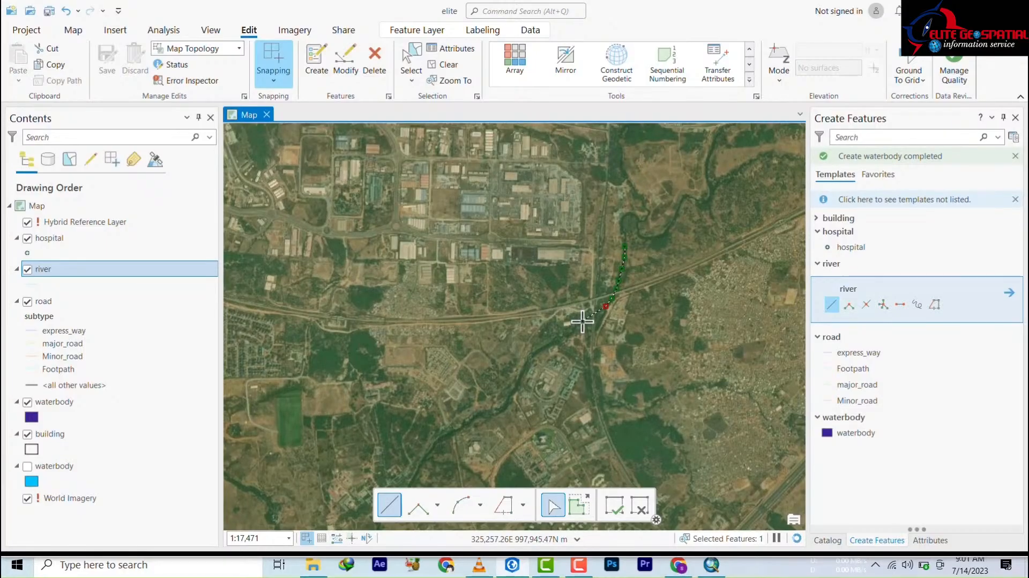
scroll(582, 327, "down", 3)
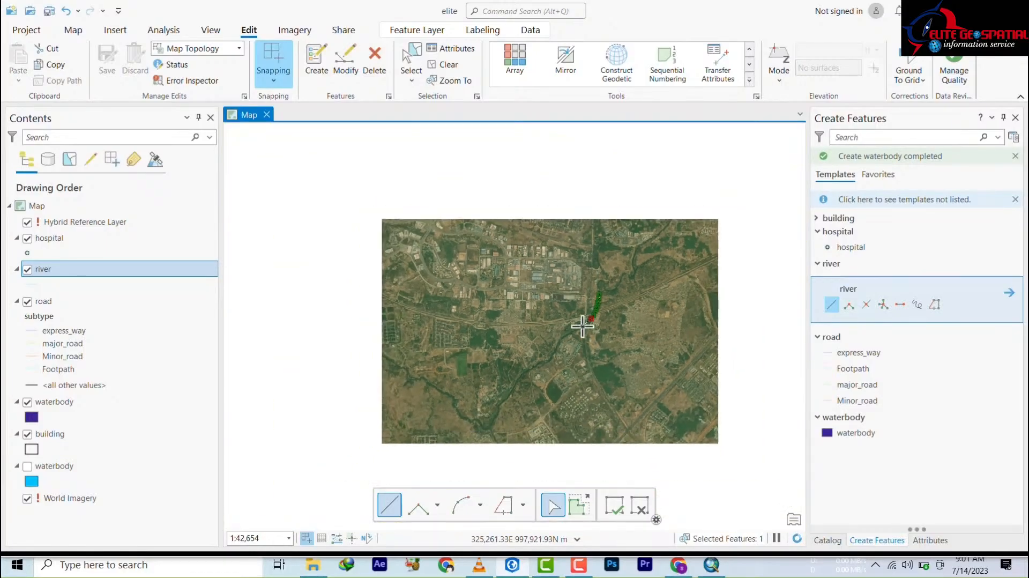
scroll(583, 327, "up", 6)
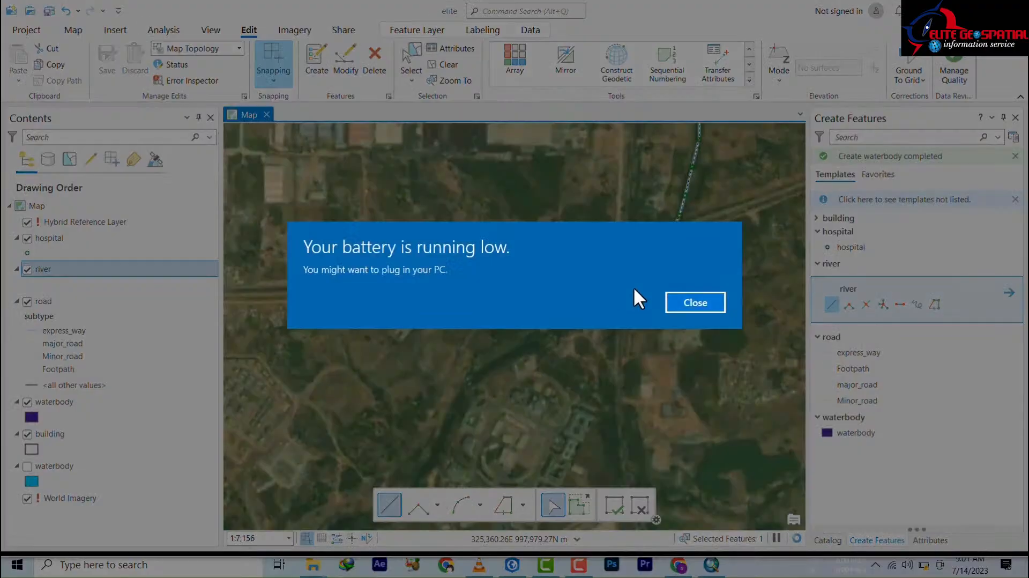
left_click(695, 303)
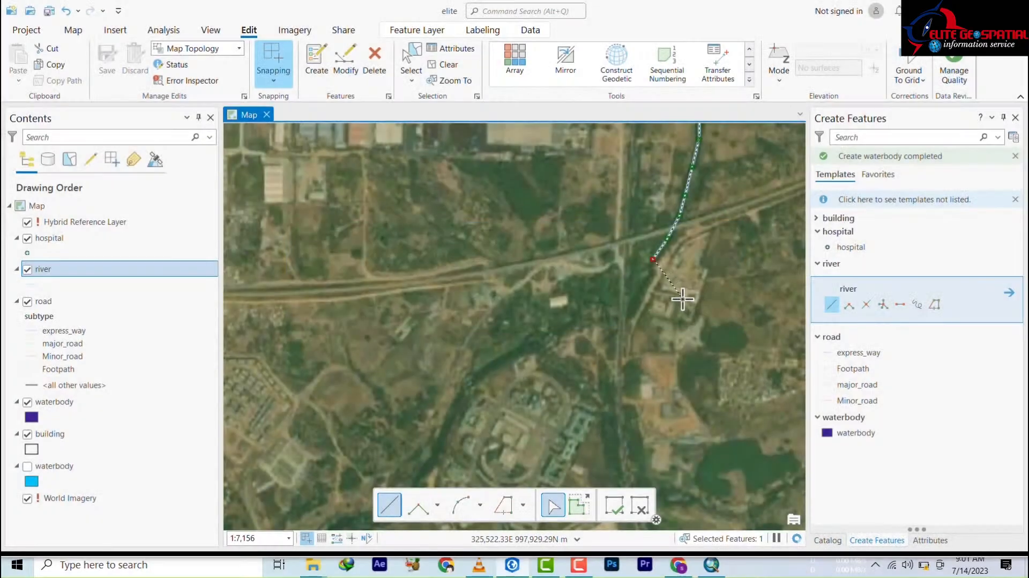
left_click(592, 318)
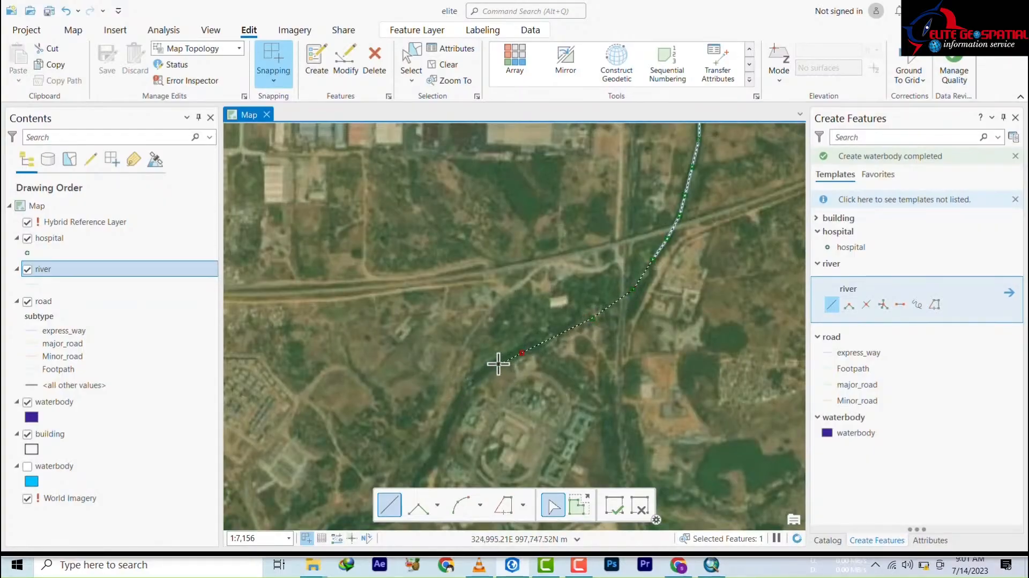
left_click(474, 380)
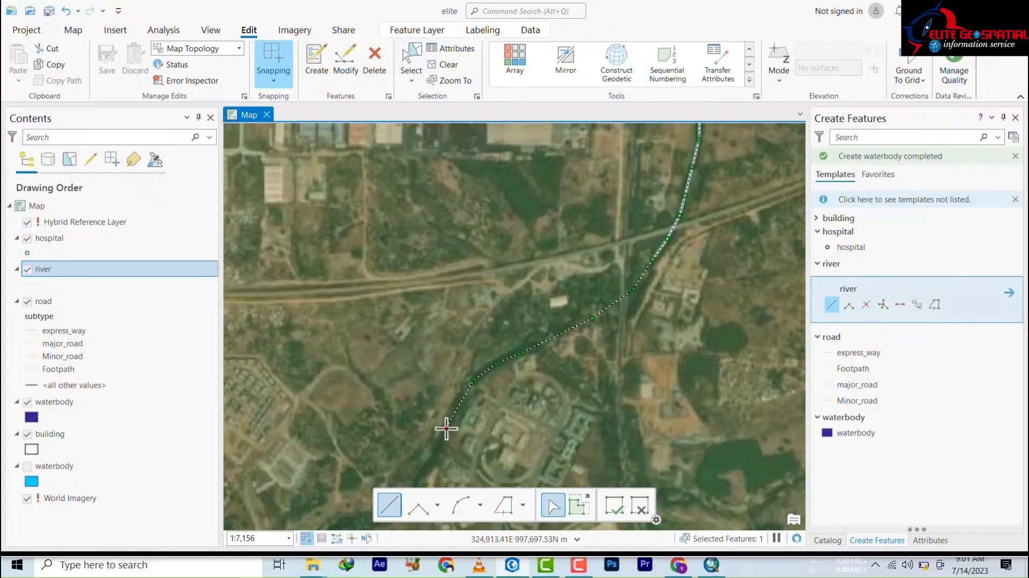
Step: Carry the river line south past the building complex and westward around the bend northeast of the domed building
mouse_move(447, 429)
left_mouse_down()
mouse_move(641, 166)
mouse_move(629, 170)
left_mouse_up()
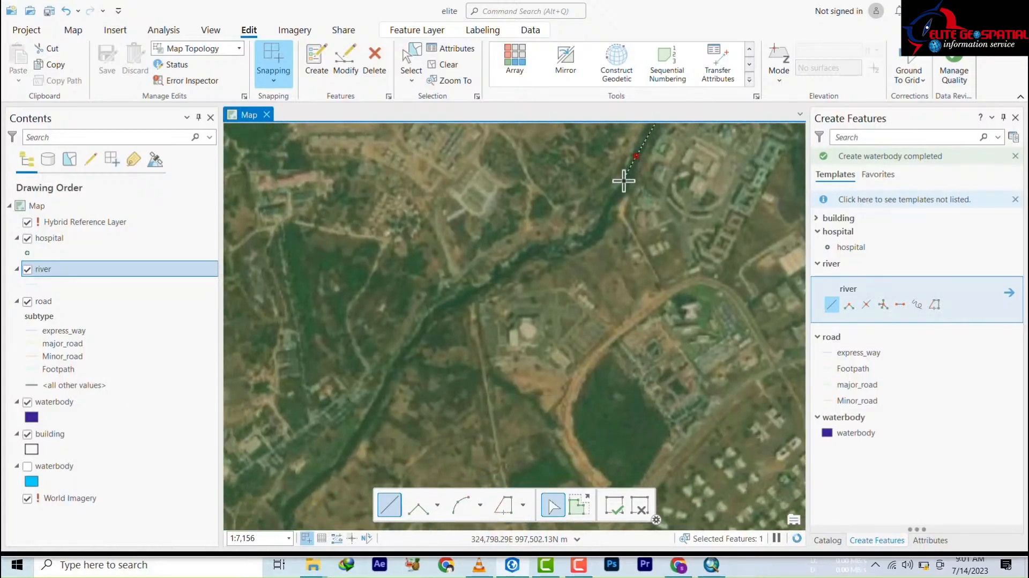
left_click(621, 188)
left_click(612, 205)
left_click(600, 230)
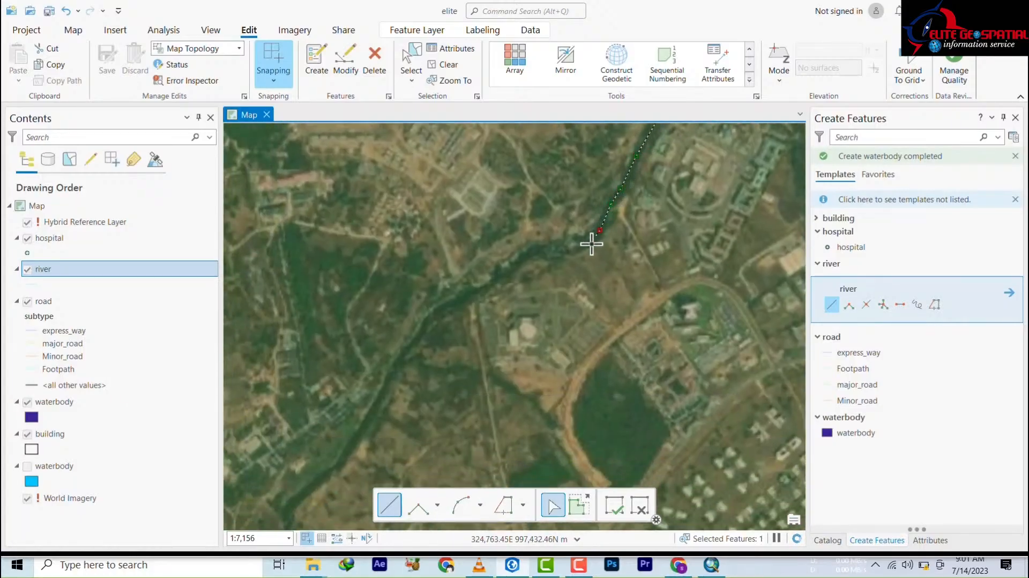
left_click(588, 244)
left_click(561, 251)
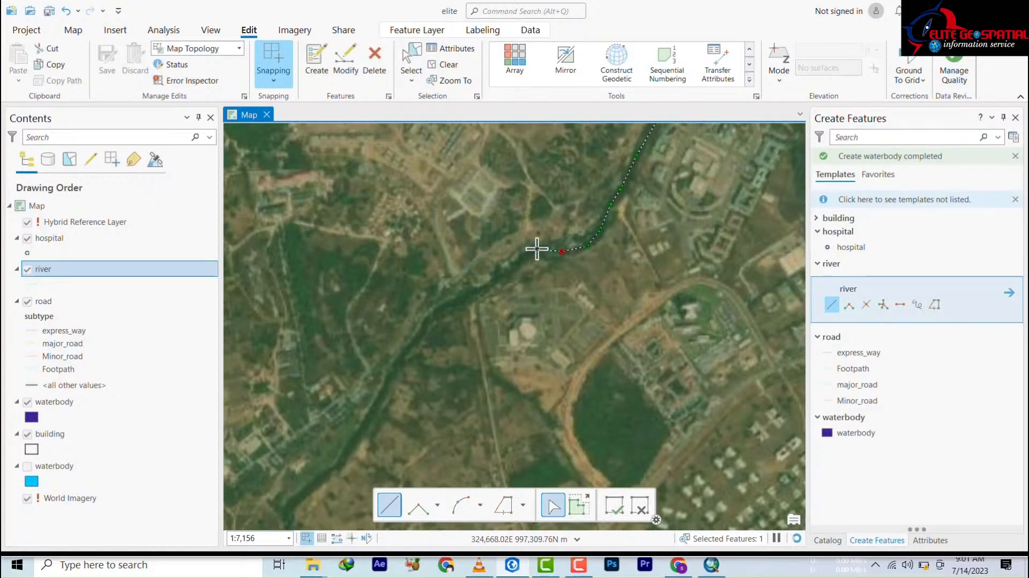
left_click(522, 254)
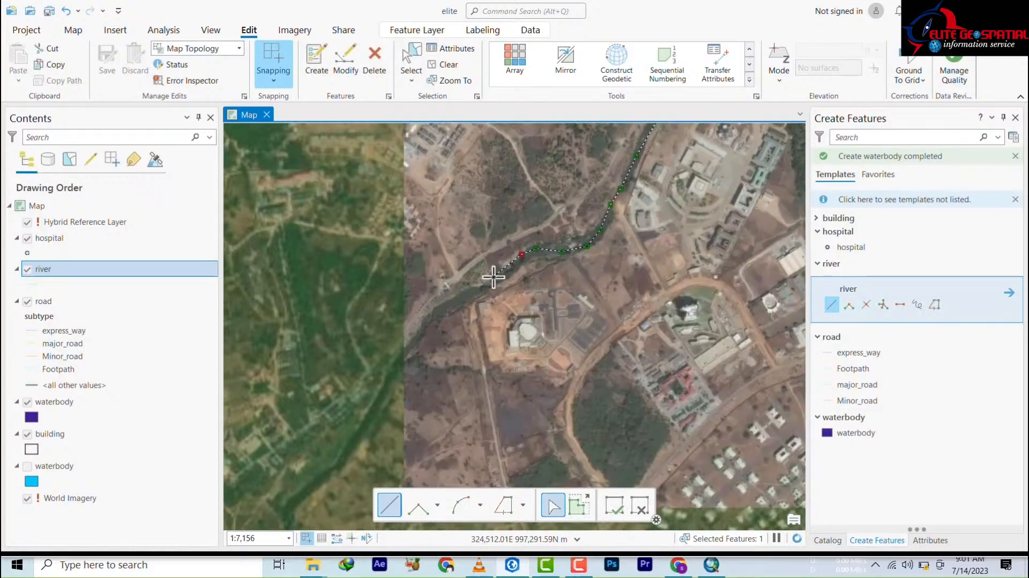
Step: Trace the river line southwest past the domed building and finish it beside the channel southeast of the western building cluster
left_click(501, 274)
left_click(471, 293)
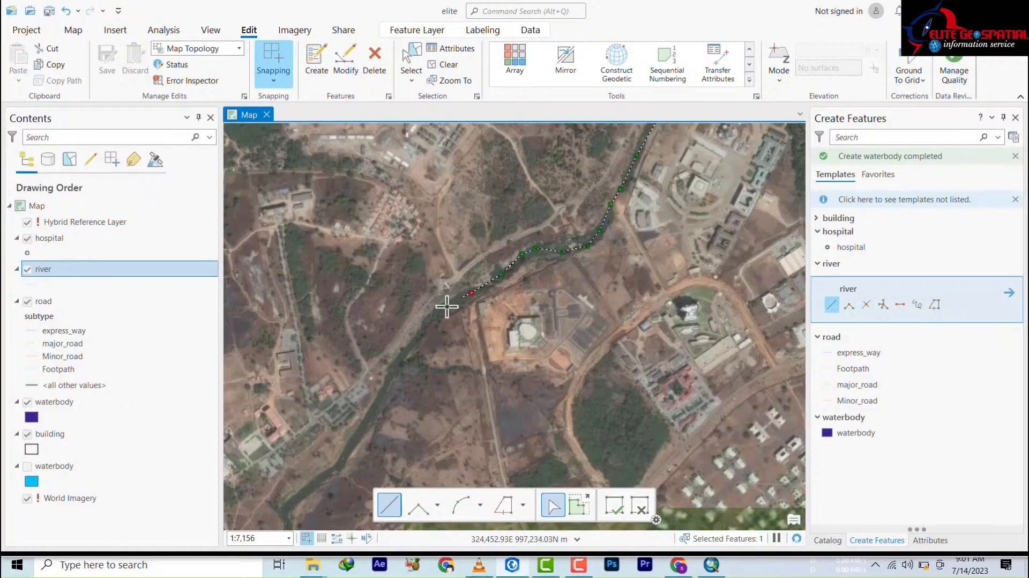
left_click(424, 325)
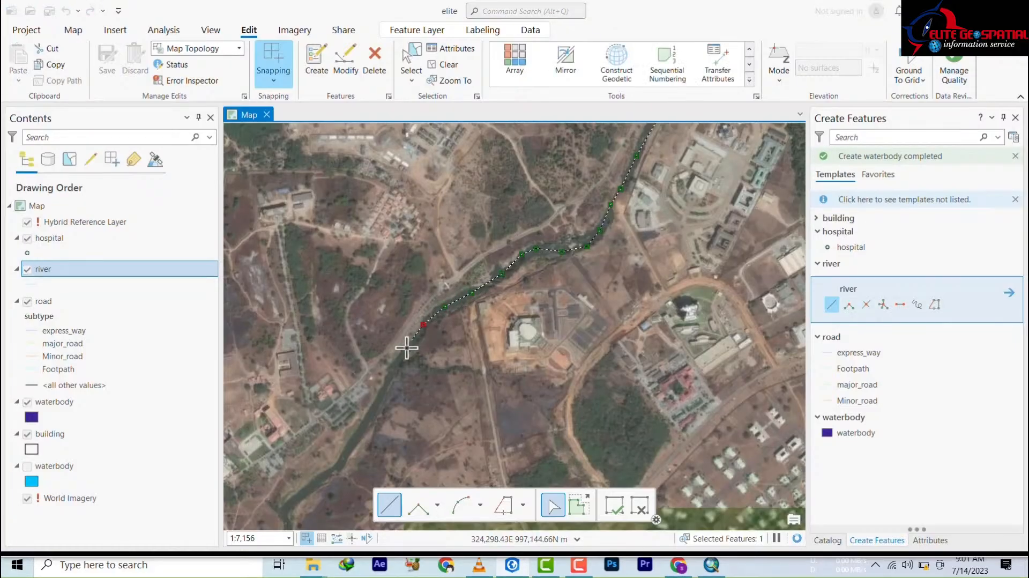
left_click(398, 363)
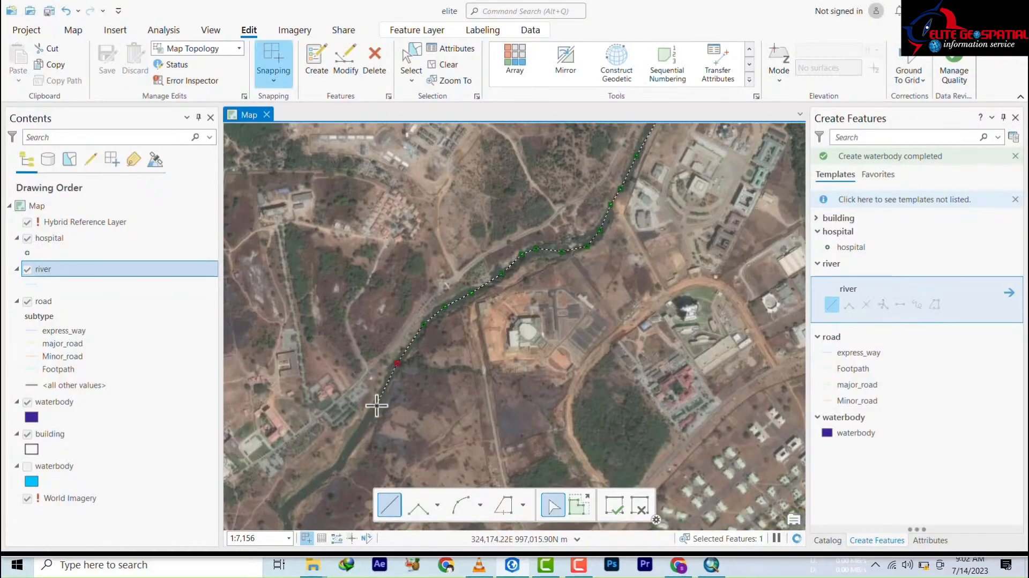
left_click(354, 436)
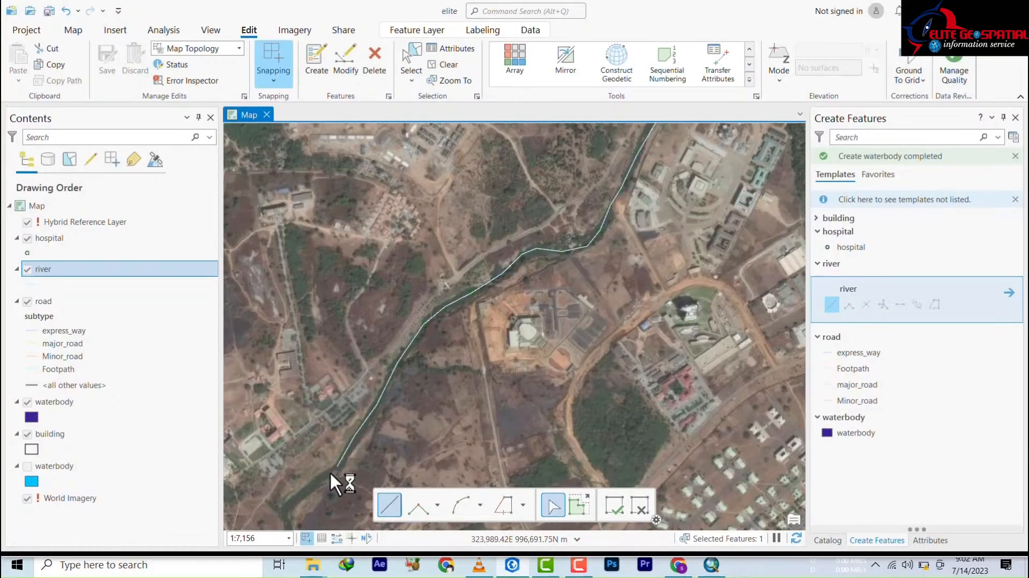
double_click(337, 466)
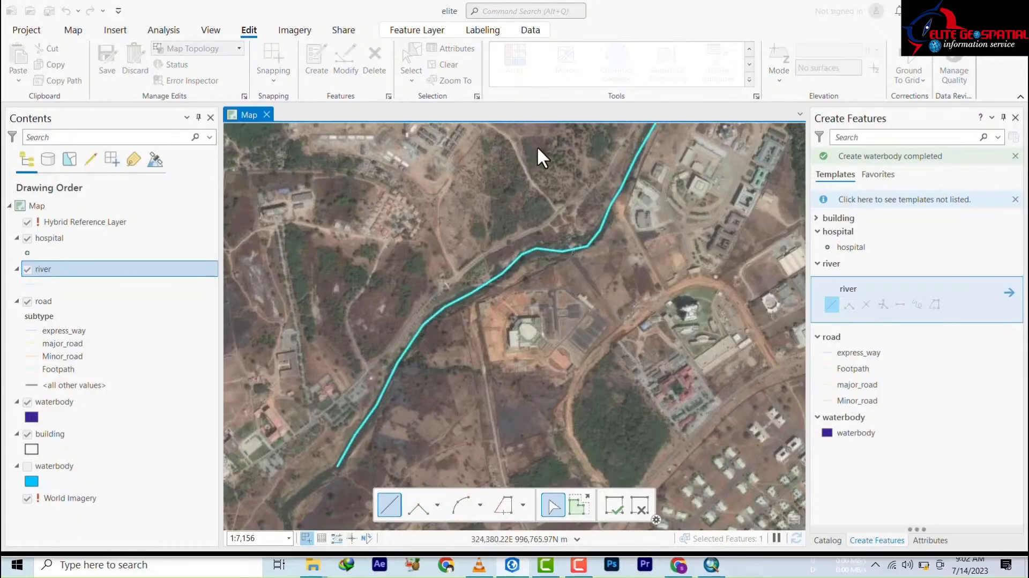
scroll(499, 268, "down", 3)
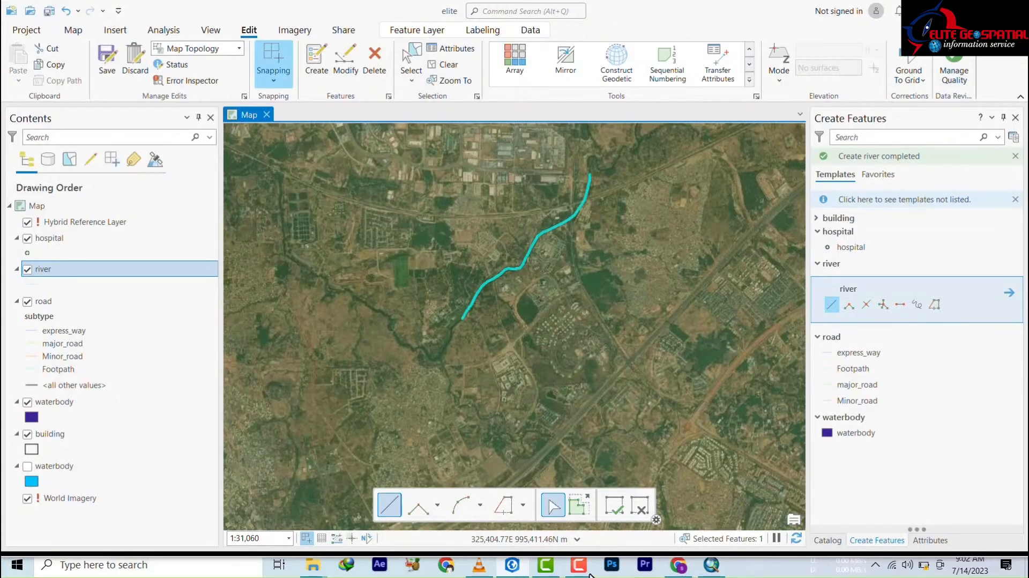
mouse_move(586, 571)
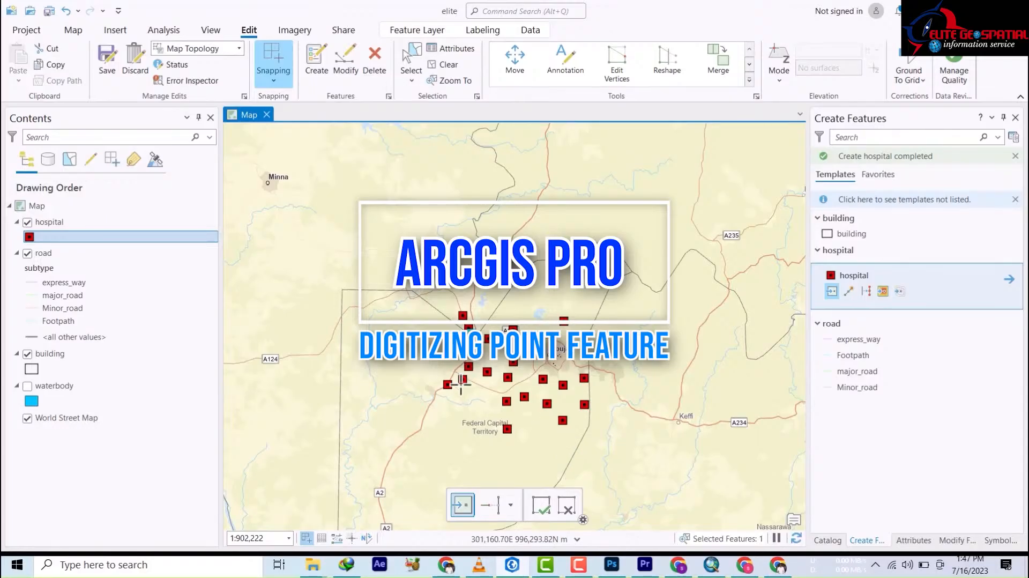
Step: Save the edits for the newly digitized hospital points
scroll(535, 423, "up", 3)
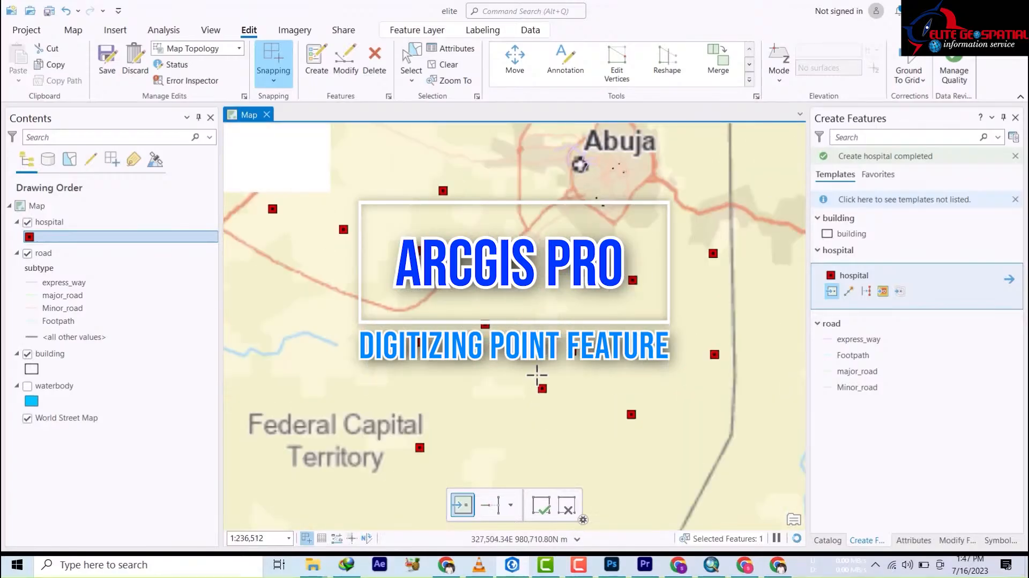
scroll(531, 334, "down", 3)
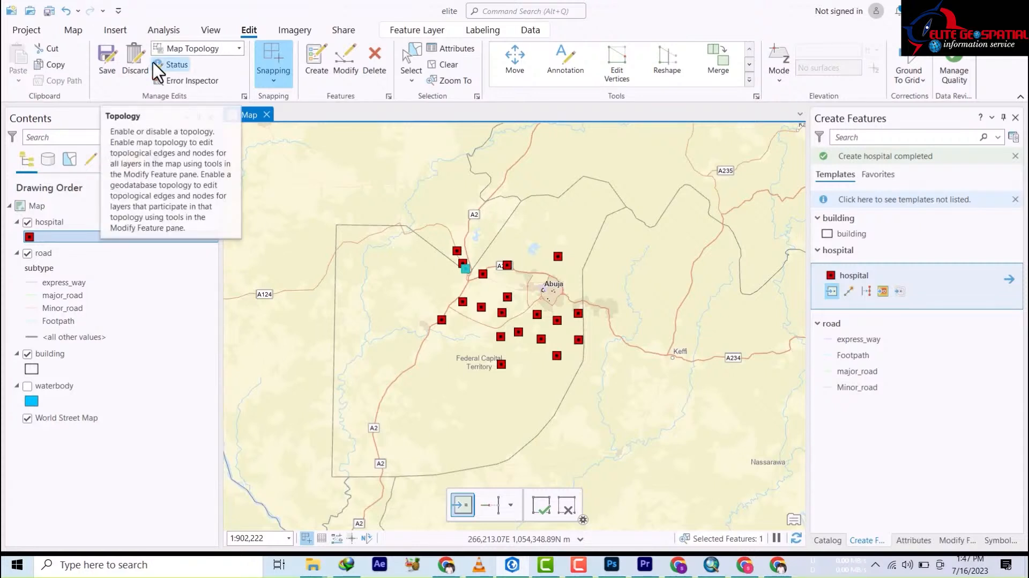
left_click(109, 63)
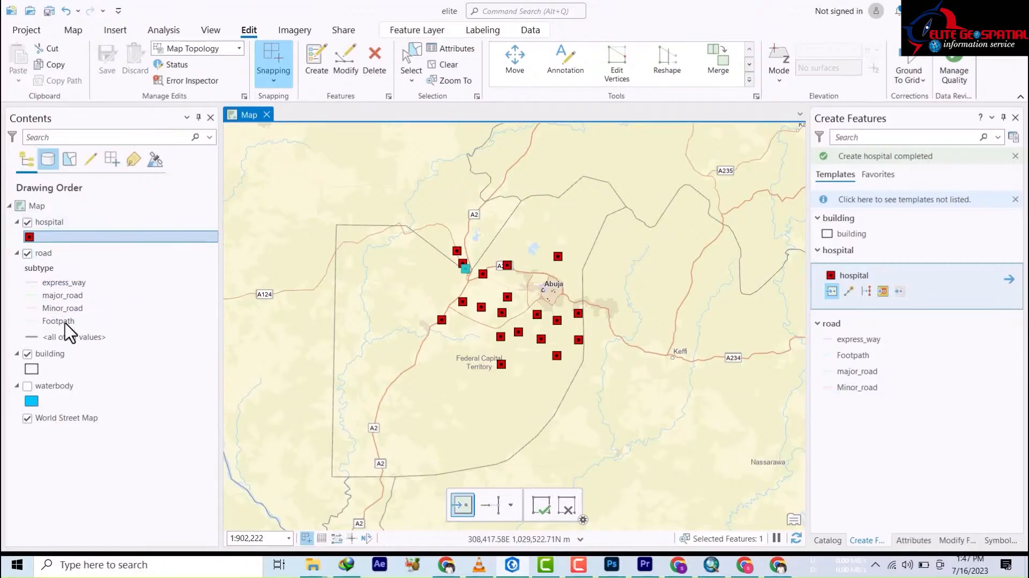
Step: Open the hospital layer's attribute table
left_click(50, 222)
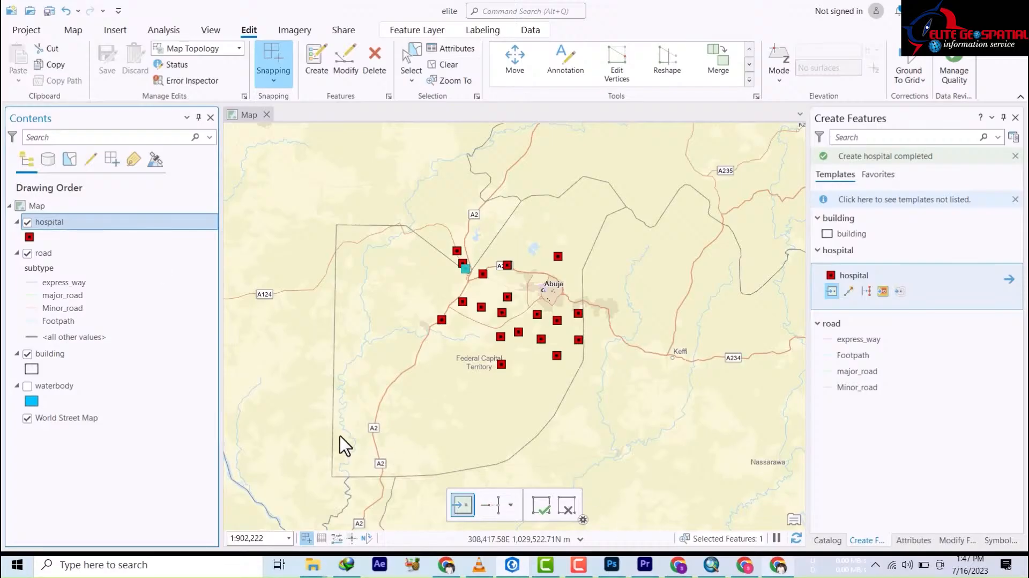
right_click(48, 226)
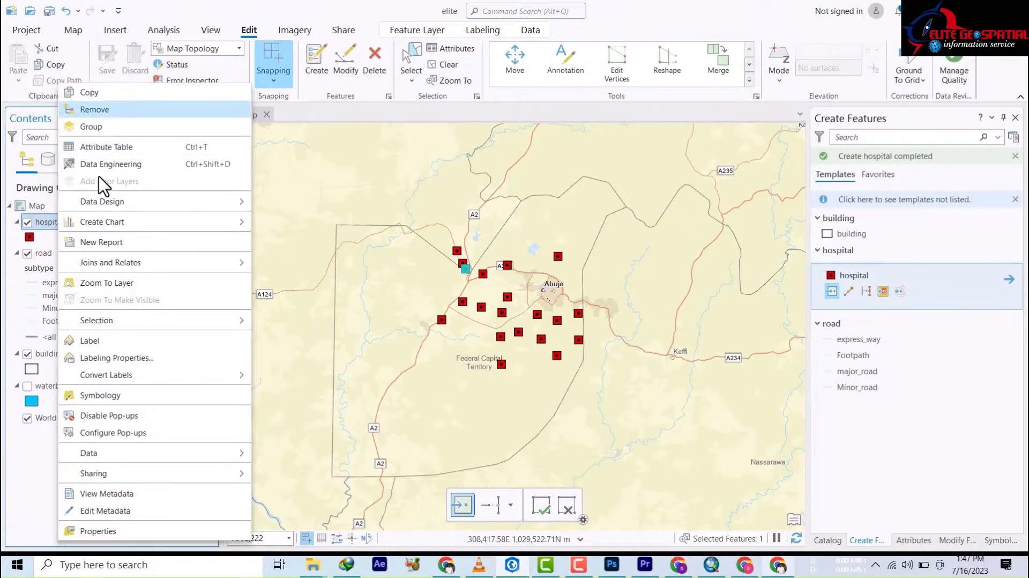
left_click(109, 153)
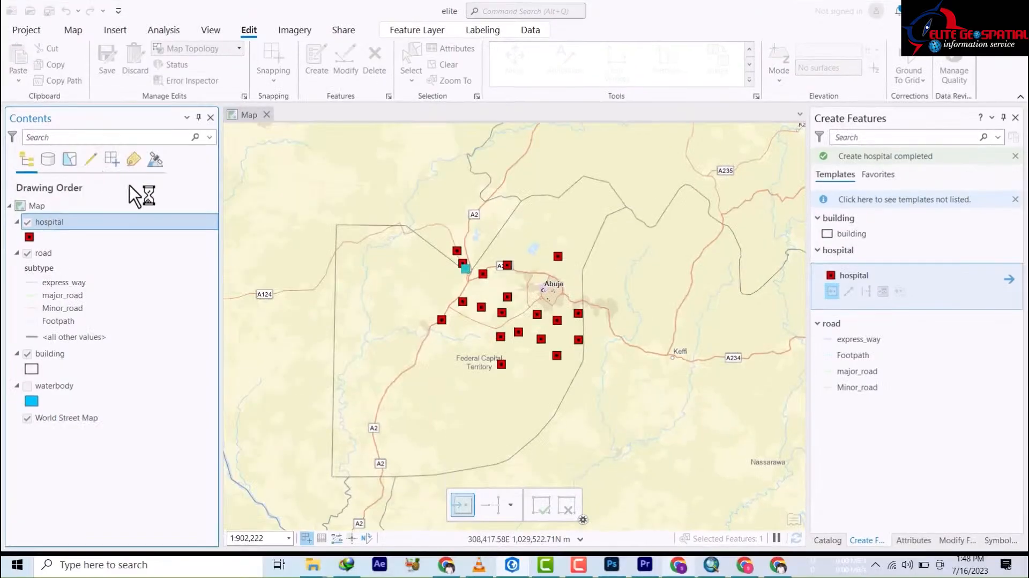
Step: Bring up the attribute table of the hospital point layer and look through its records from first to last
left_click(54, 220)
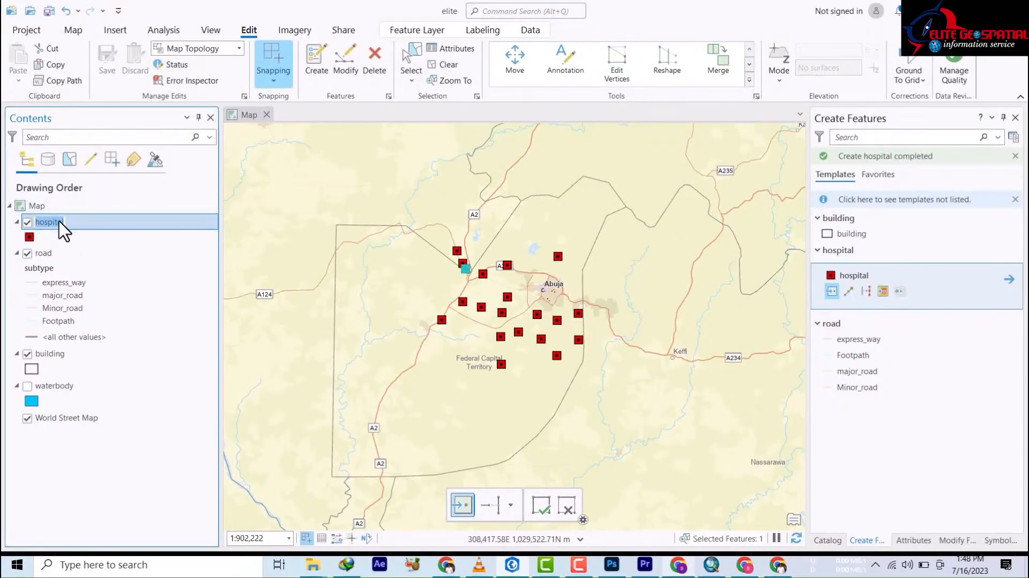
right_click(64, 224)
left_click(48, 270)
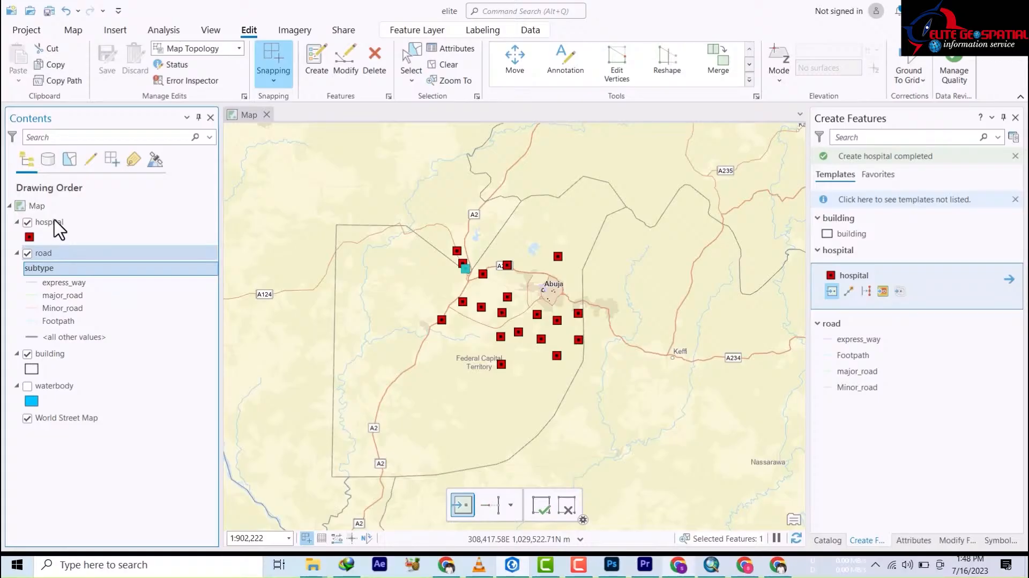
left_click(59, 225)
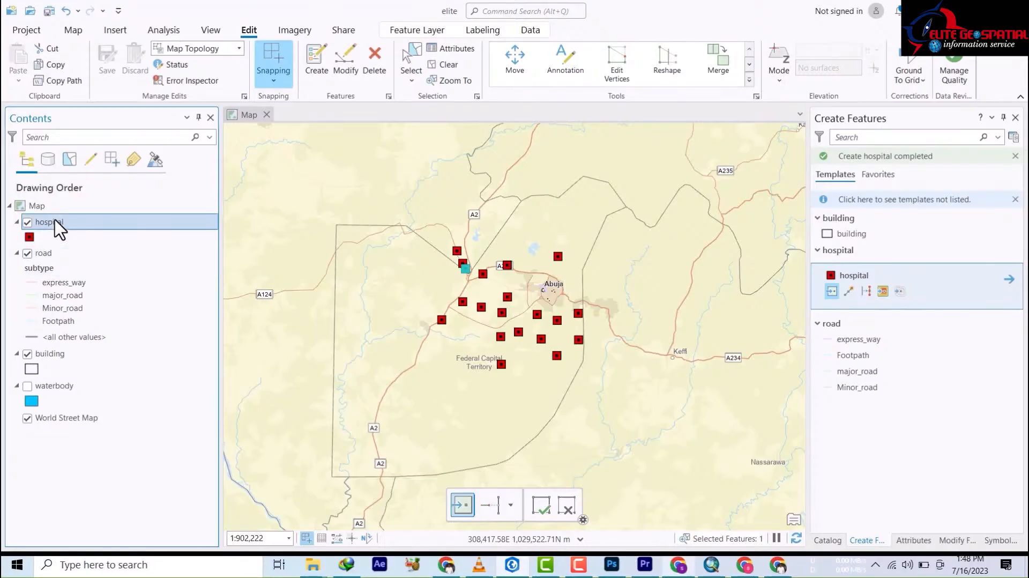
right_click(58, 229)
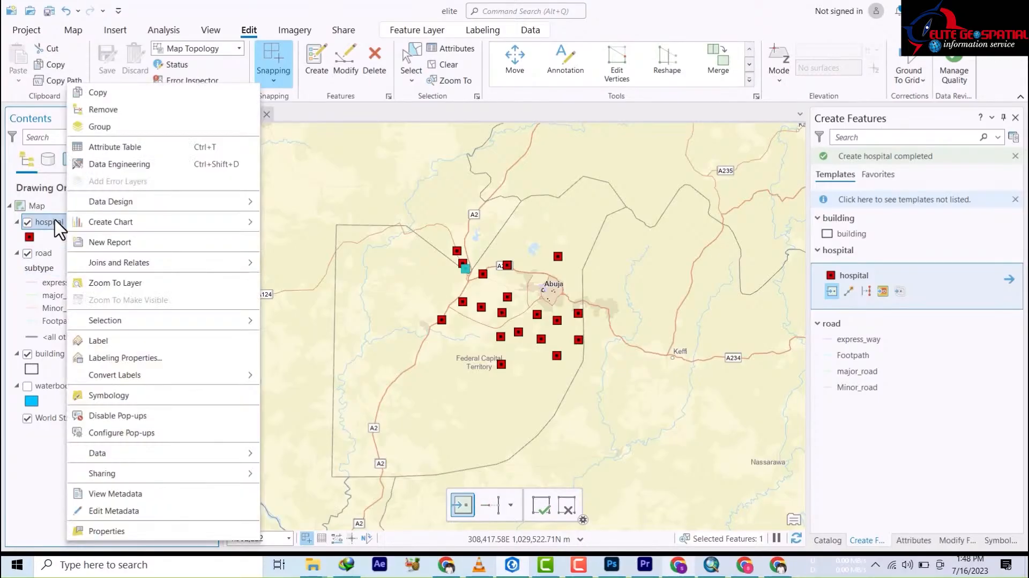
left_click(110, 153)
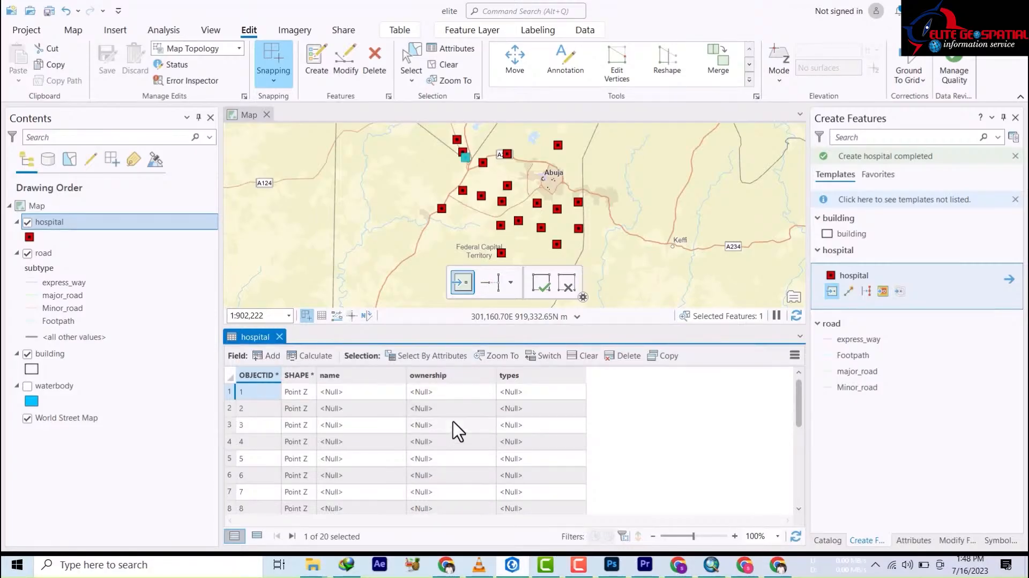
scroll(445, 461, "down", 5)
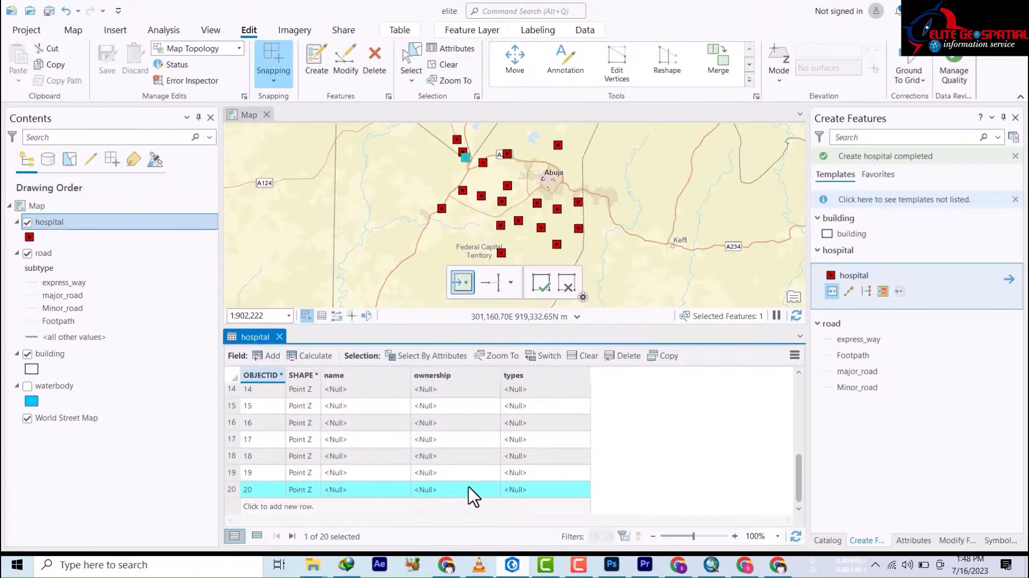
scroll(467, 453, "up", 2)
scroll(466, 452, "up", 3)
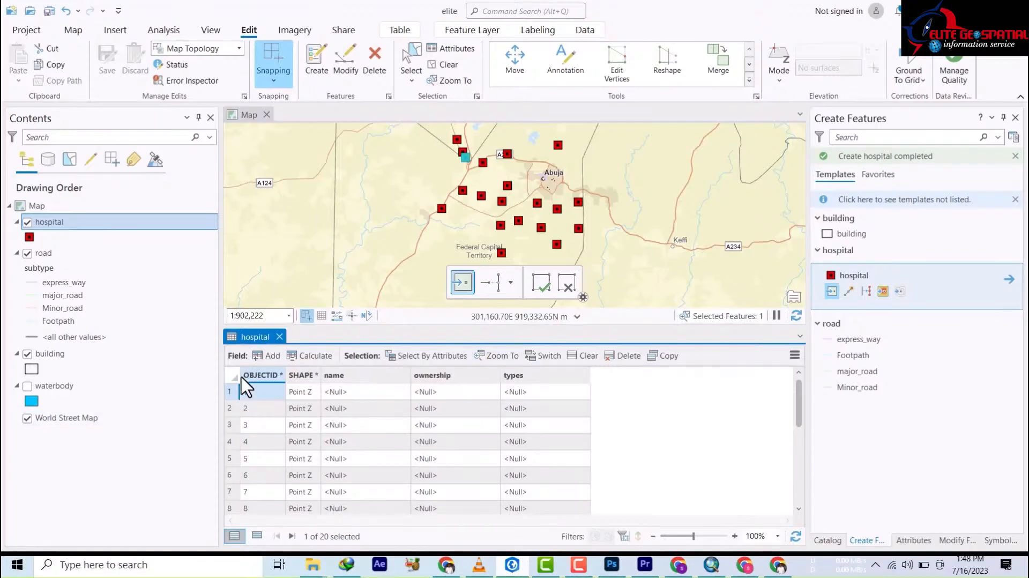
Step: Close the hospital attribute table and select the hospital point at Dushekoro on the map for attribute editing
left_click(279, 336)
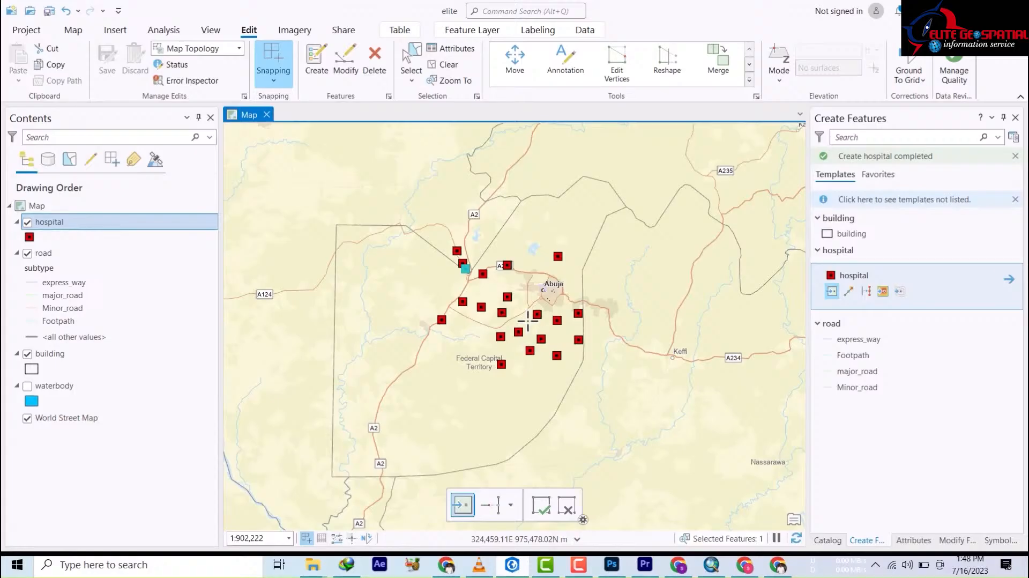
scroll(526, 318, "up", 3)
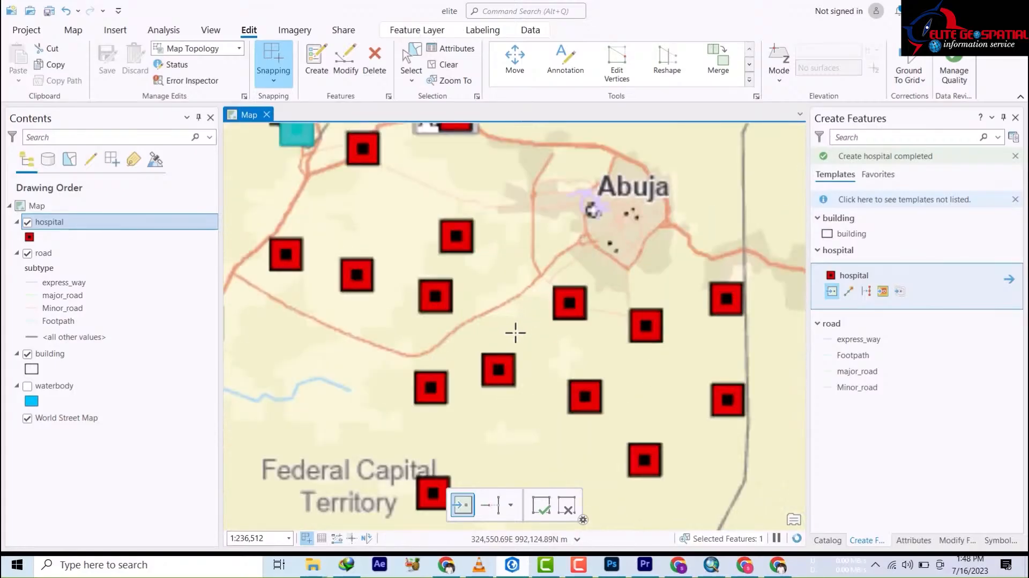
scroll(515, 336, "down", 4)
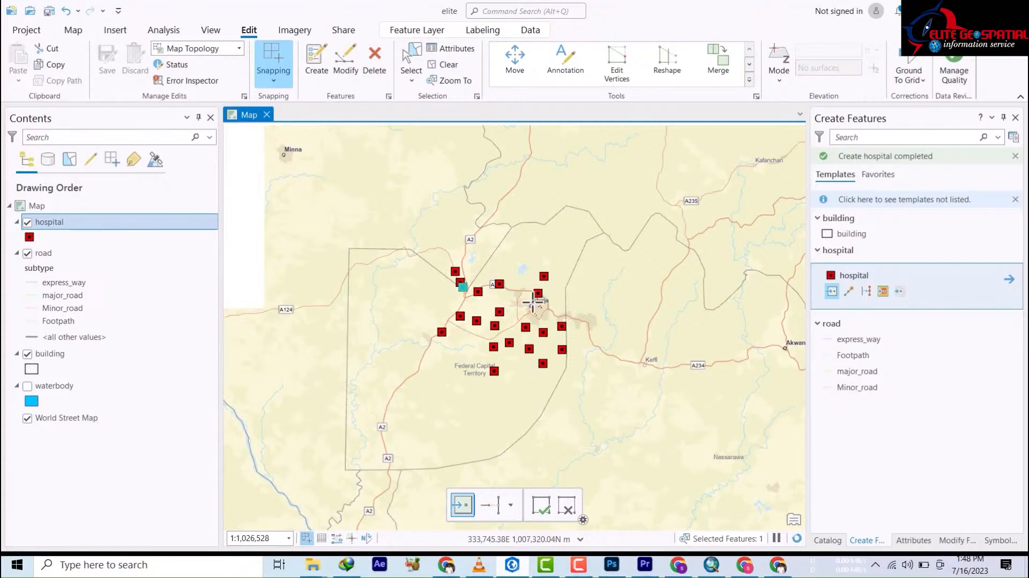
scroll(537, 322, "up", 3)
left_click_drag(533, 213, 590, 425)
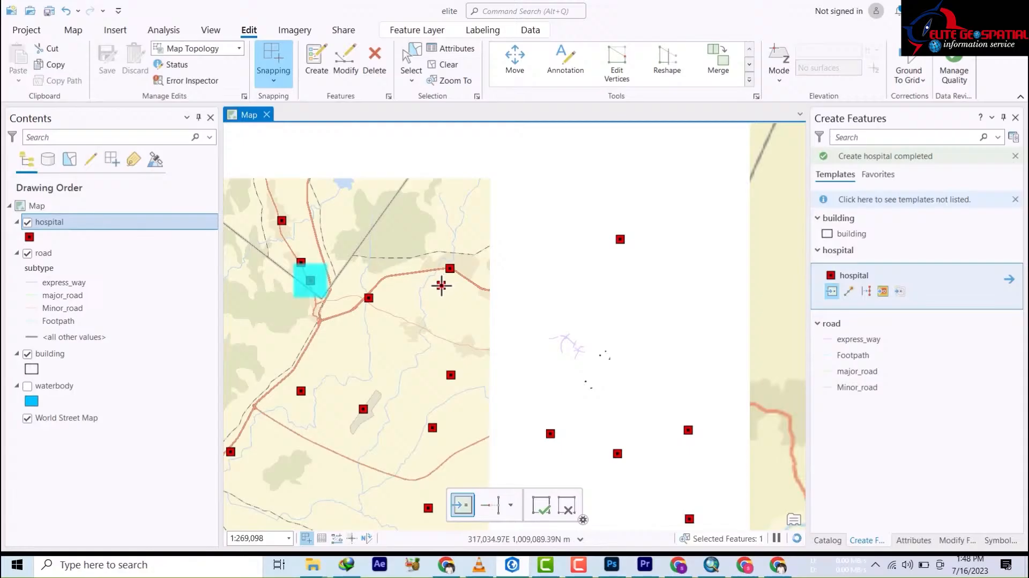
scroll(447, 274, "up", 3)
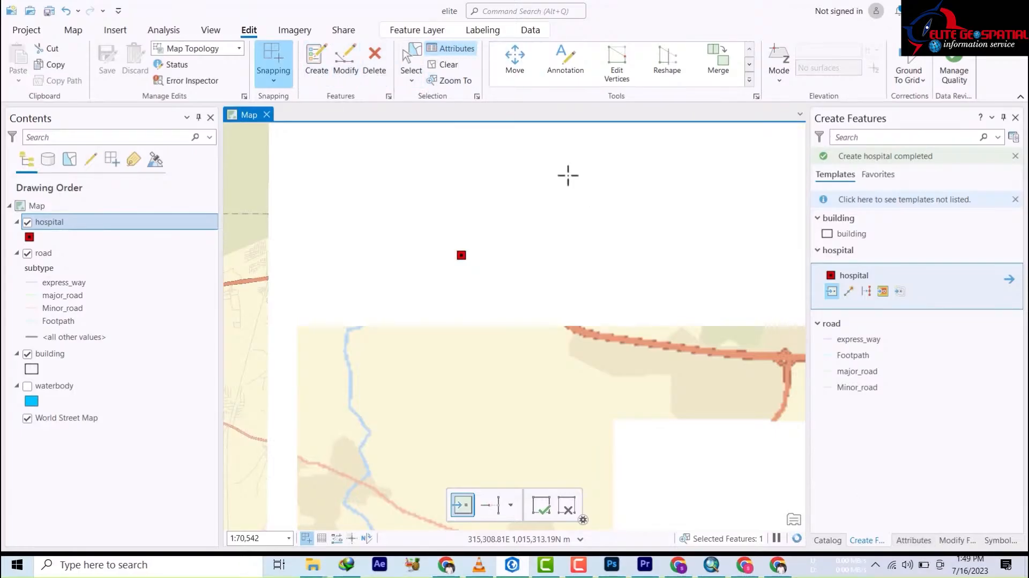
left_click(450, 49)
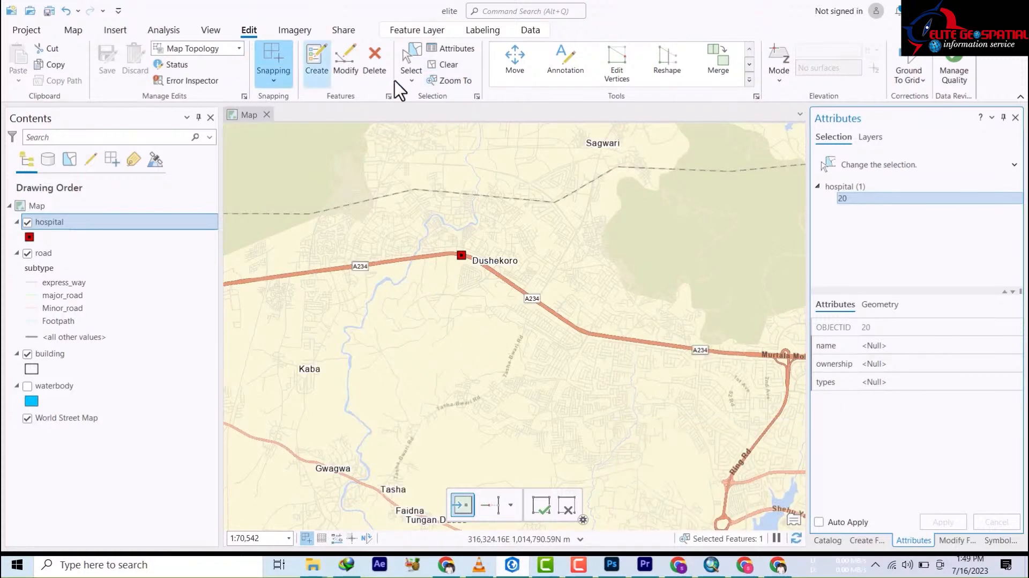
left_click(411, 75)
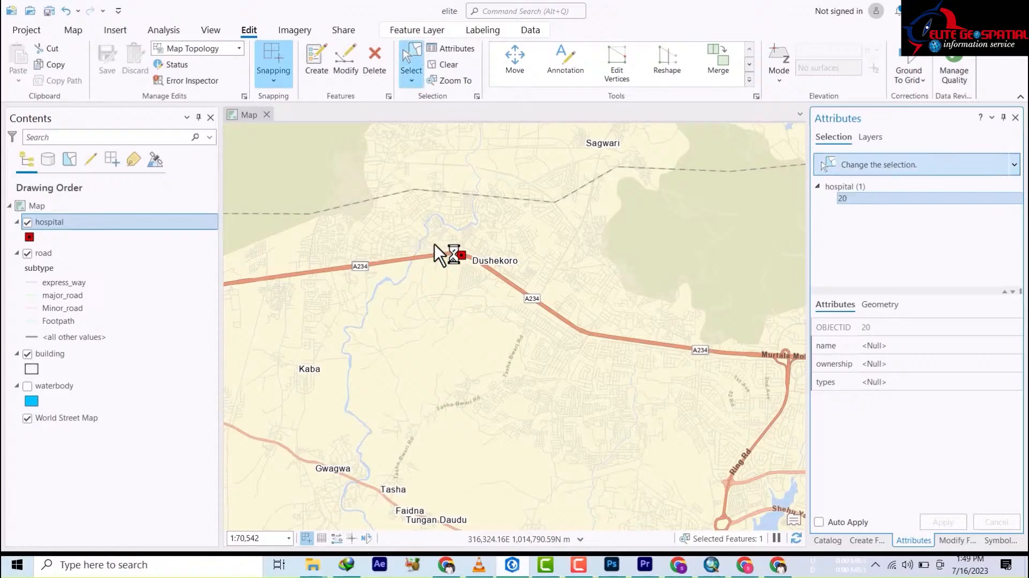
left_click(462, 256)
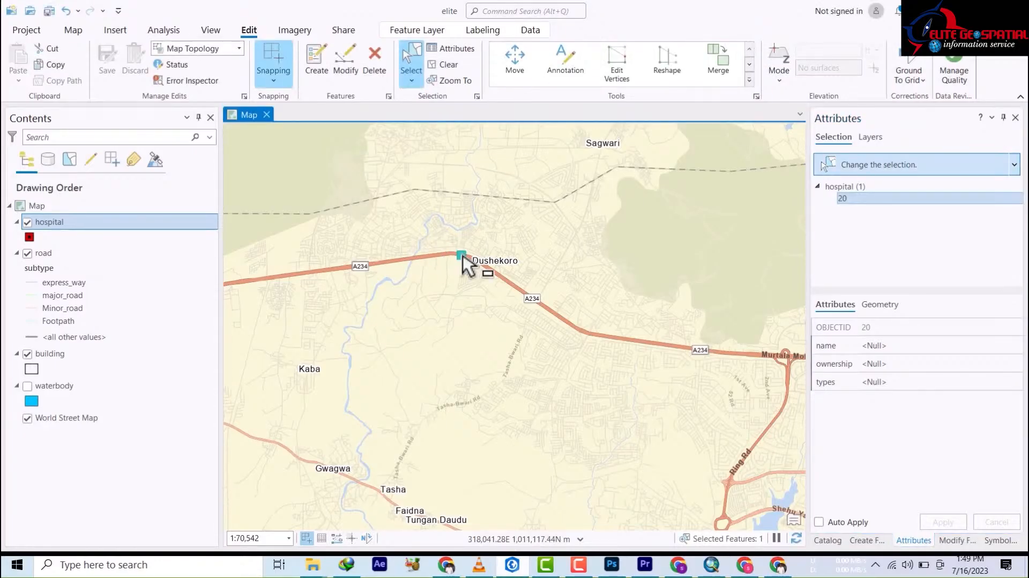
Step: Fill in the Dushekoro hospital's attributes with name Dushekoro, ownership FG and types public
left_click(894, 346)
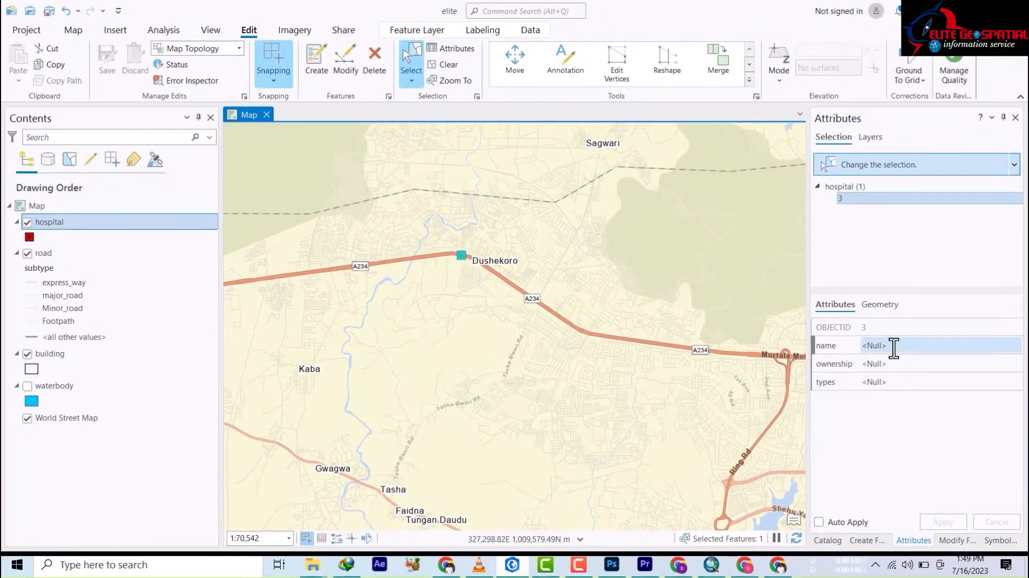
left_click(894, 345)
key("Escape")
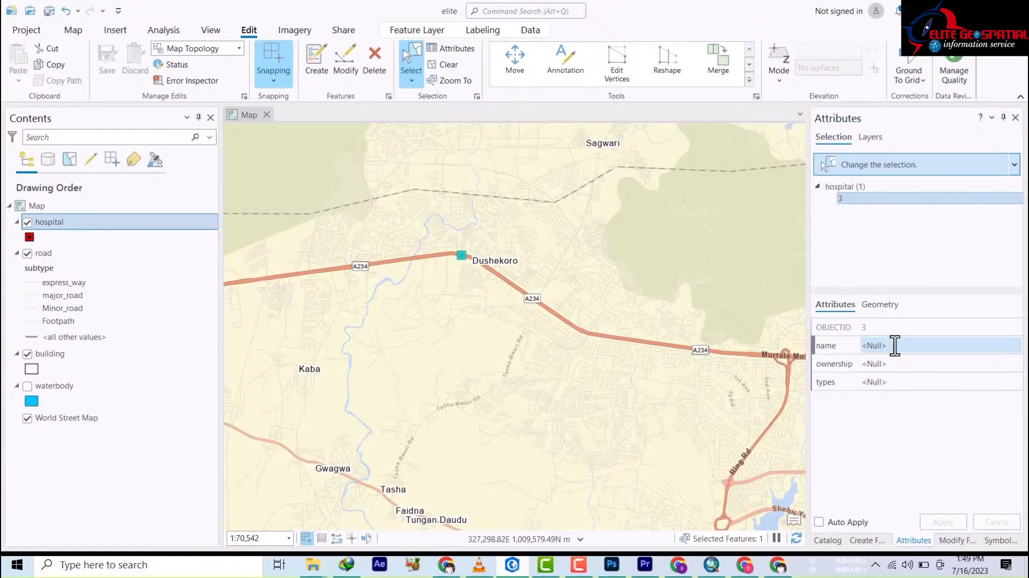
left_click(883, 345)
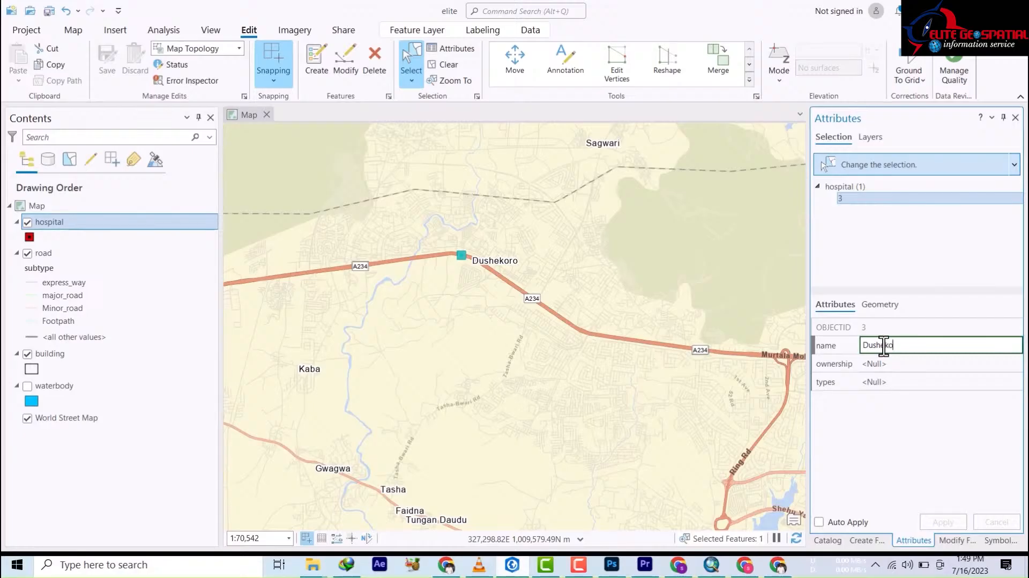
type("Dushekoro")
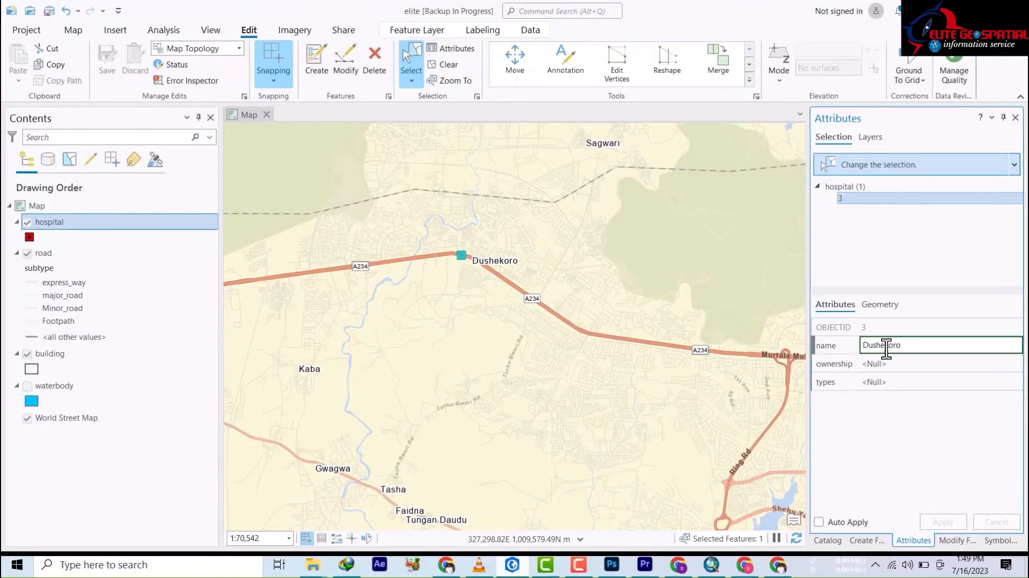
left_click(905, 368)
left_click(904, 368)
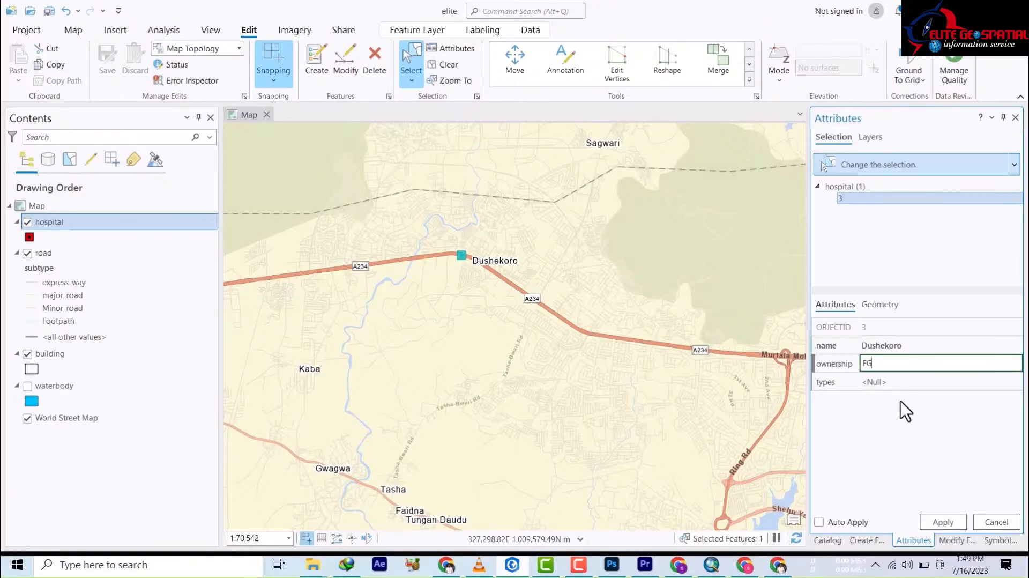
left_click(897, 382)
left_click(896, 381)
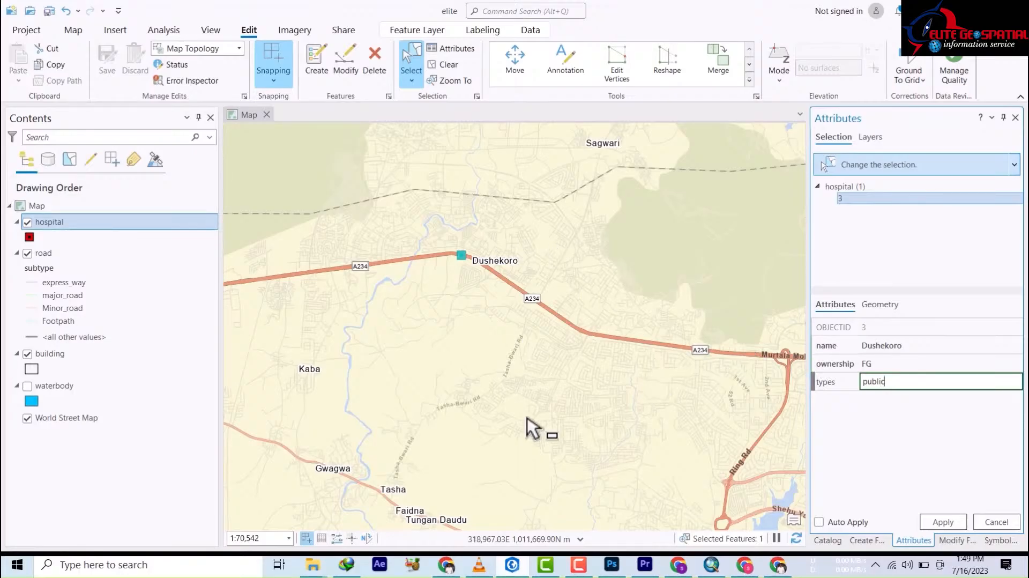
Step: Select the hospital point at Durumi and apply the pending attribute edits of the Dushekoro hospital
scroll(541, 423, "up", 1)
scroll(546, 413, "down", 3)
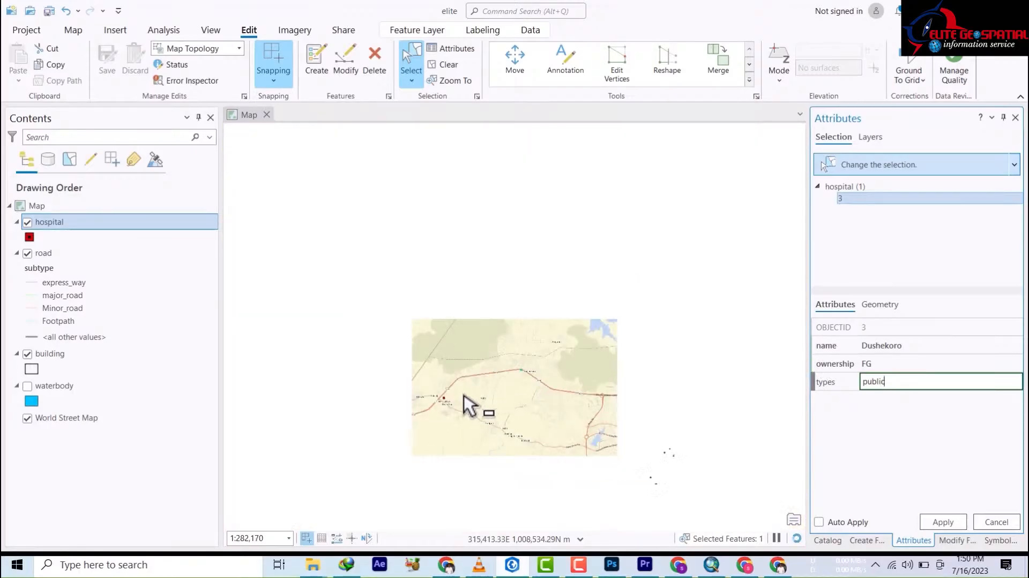
left_click(684, 341)
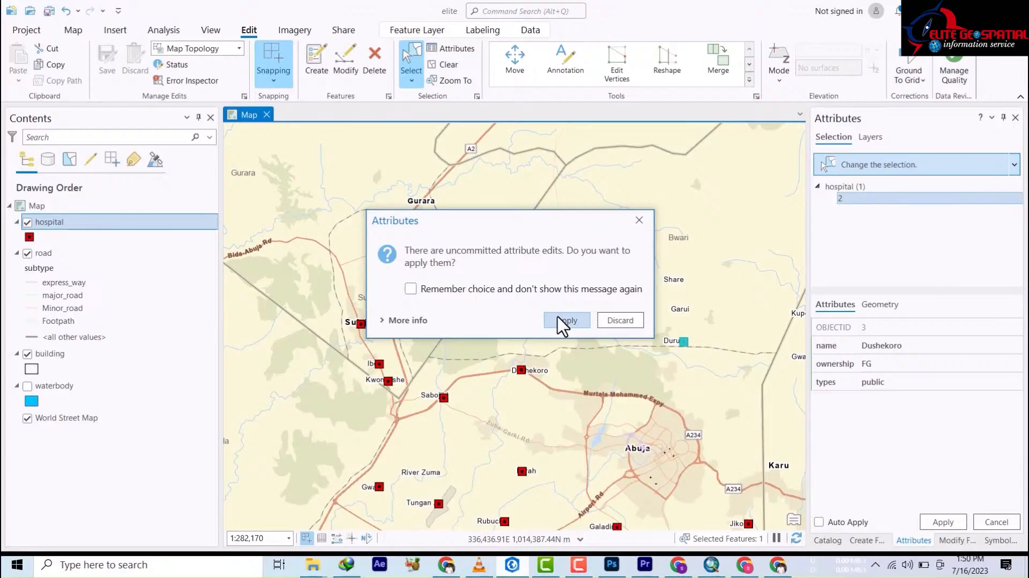
left_click(561, 321)
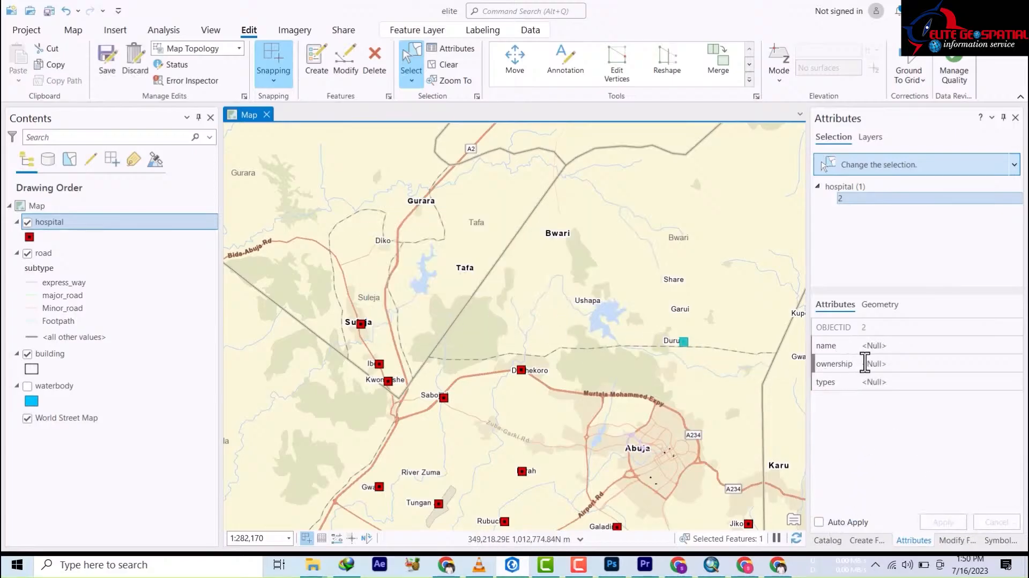
Step: Set the selected hospital's name to Durumi, ownership to FG and types to public, and apply the edits
left_click(881, 346)
left_click(882, 346)
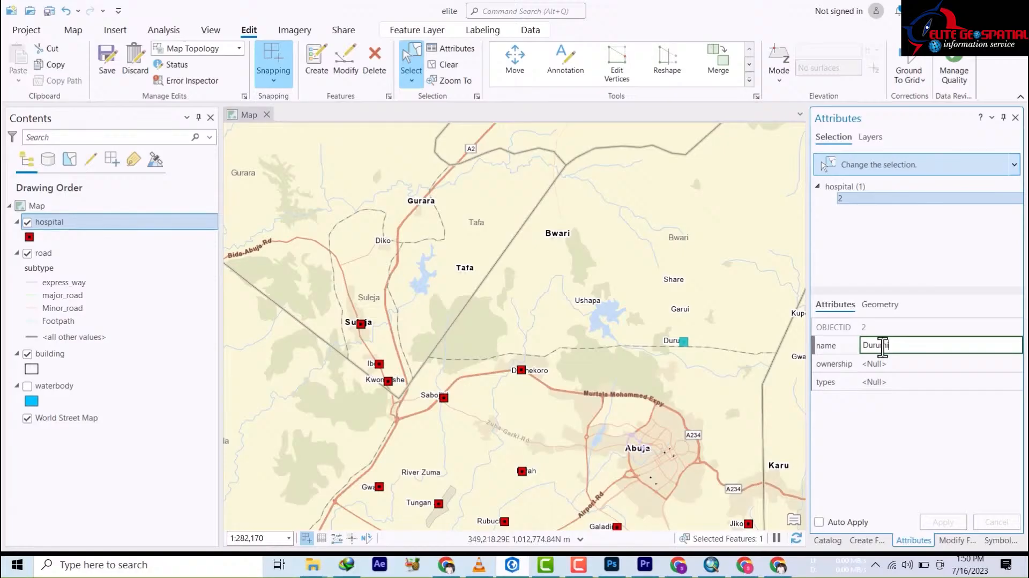
type("Durumi")
left_click(881, 363)
left_click(882, 363)
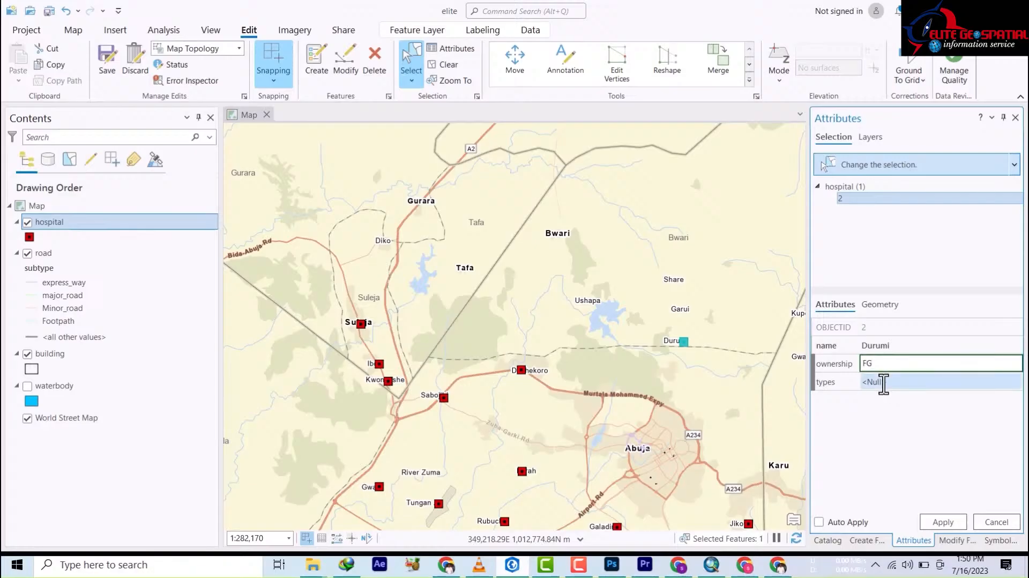
left_click(883, 382)
type("pub")
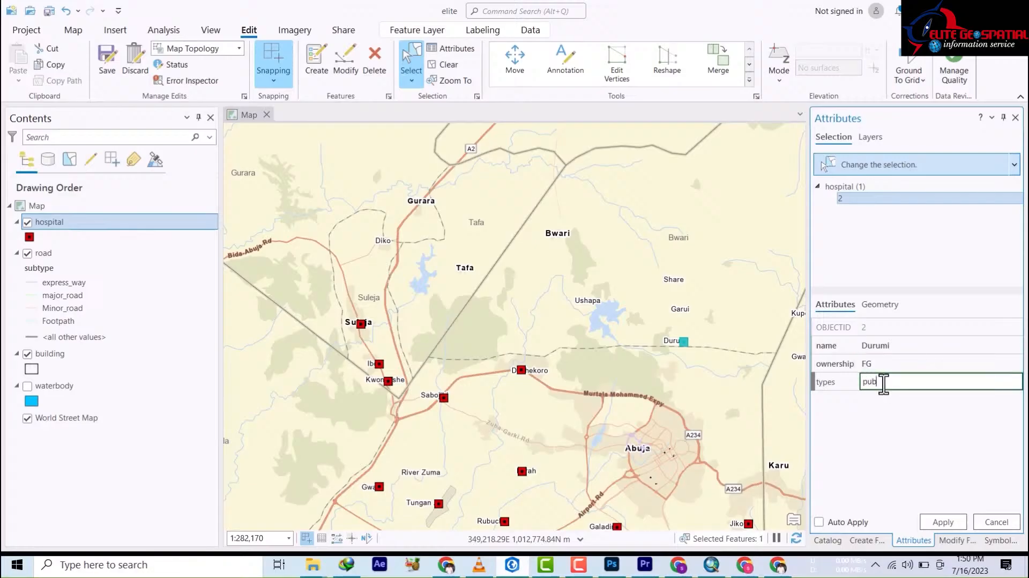
type("lic")
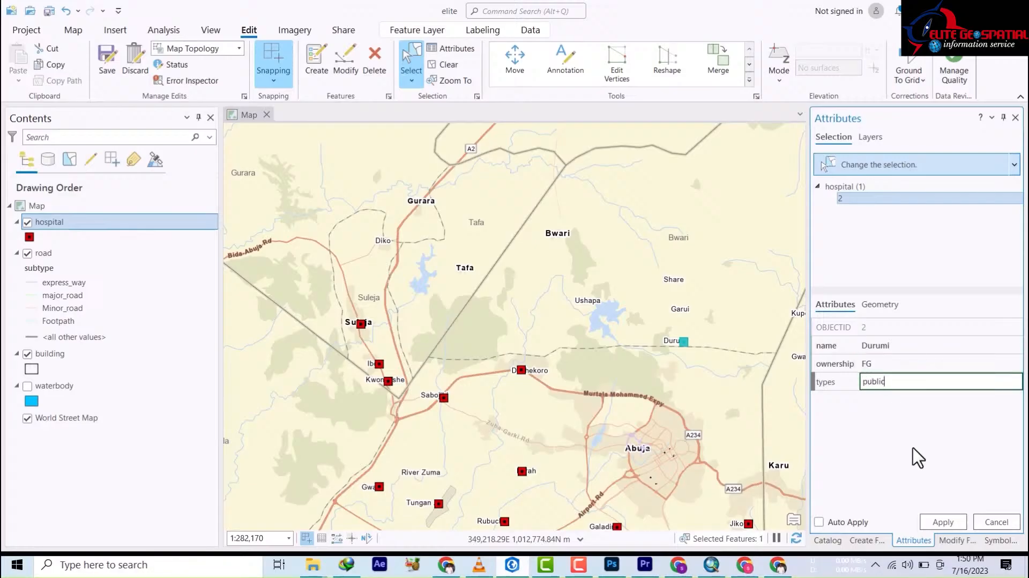
left_click(950, 524)
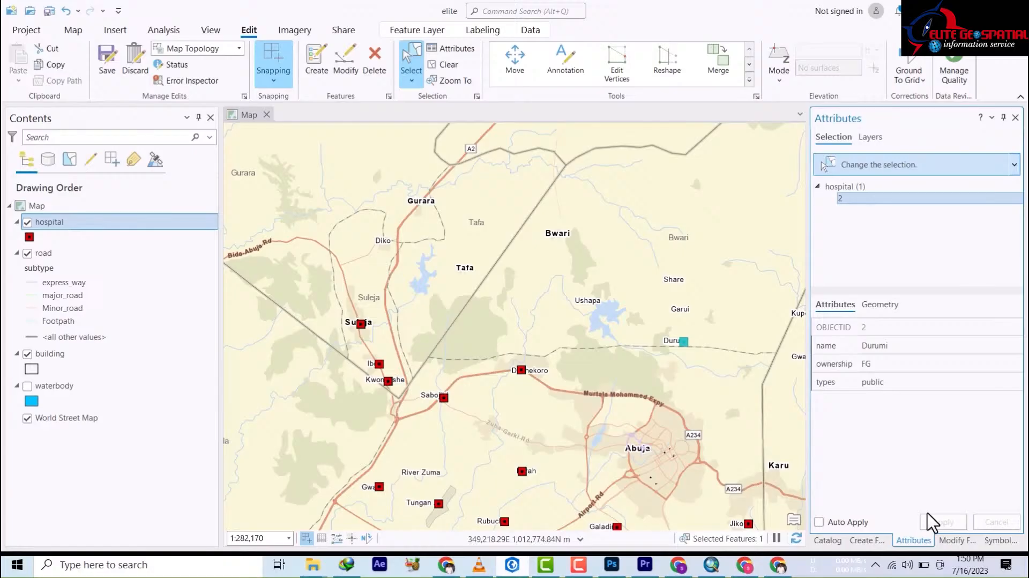
Step: Enable automatic applying of attribute edits and give the hospital point at Furah the name Furah, ownership FG and types public
left_click(820, 523)
left_click(525, 471)
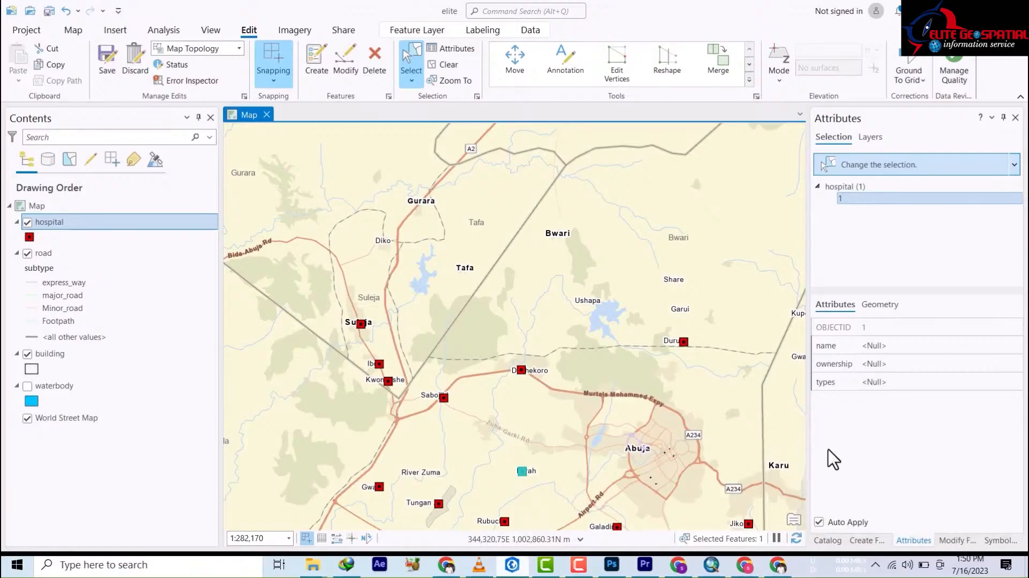
left_click(874, 346)
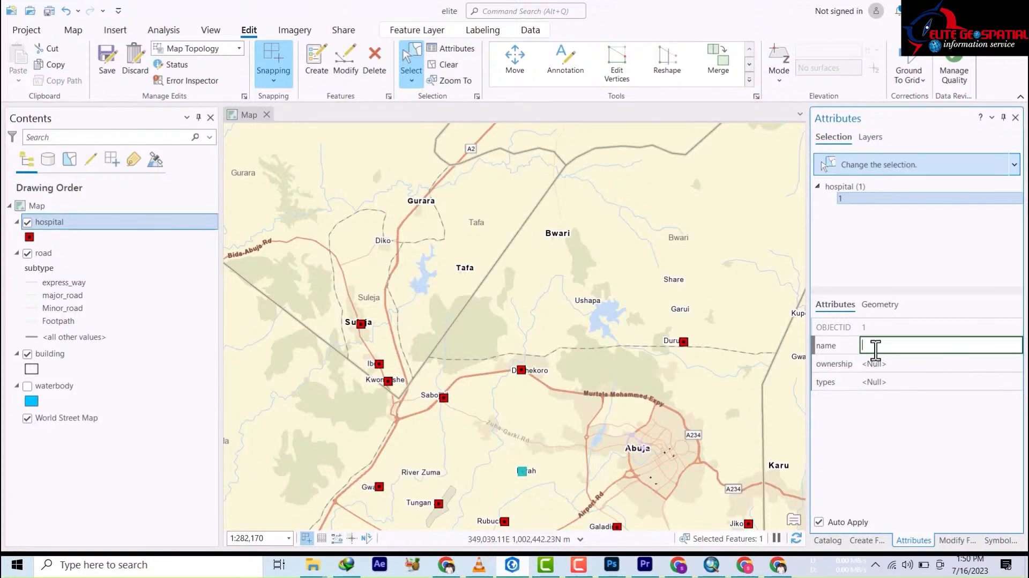
type("Fu")
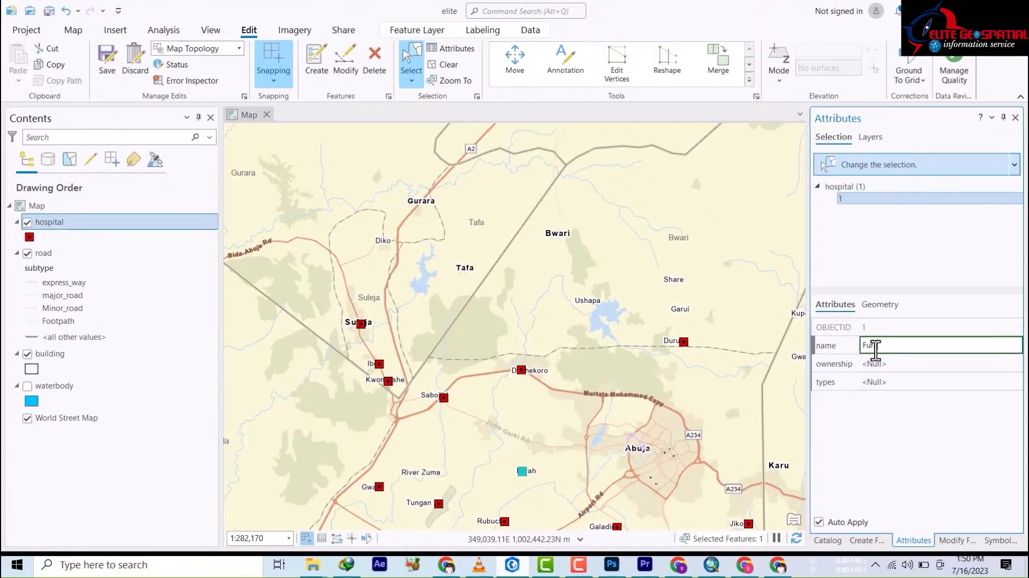
type("rah")
left_click(883, 370)
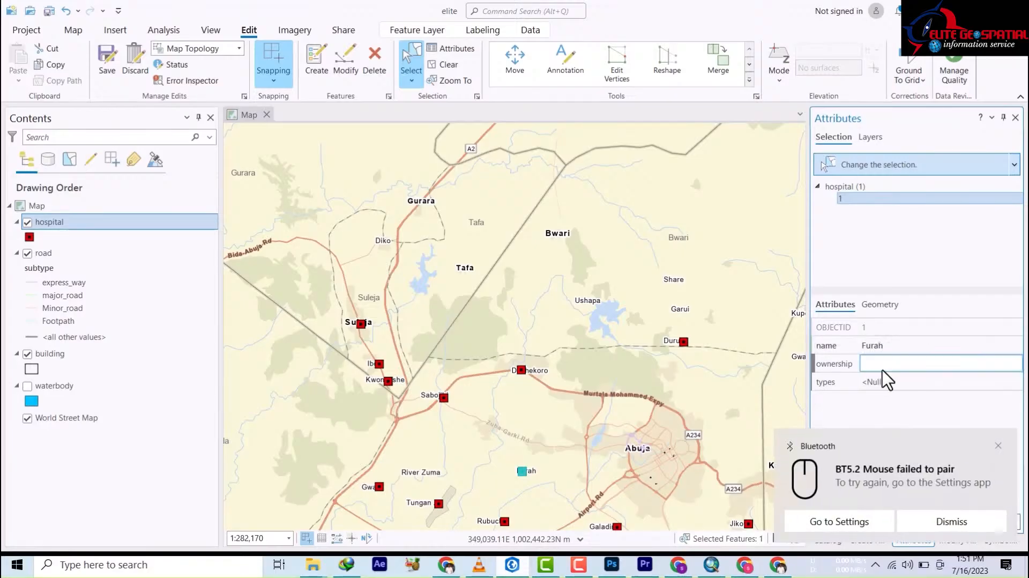
left_click(997, 447)
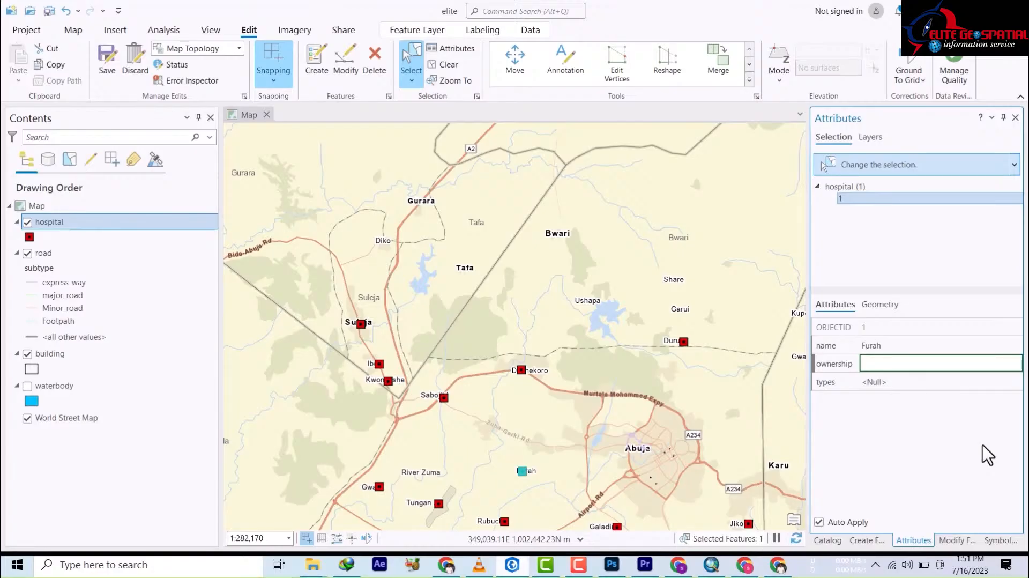
type("FG")
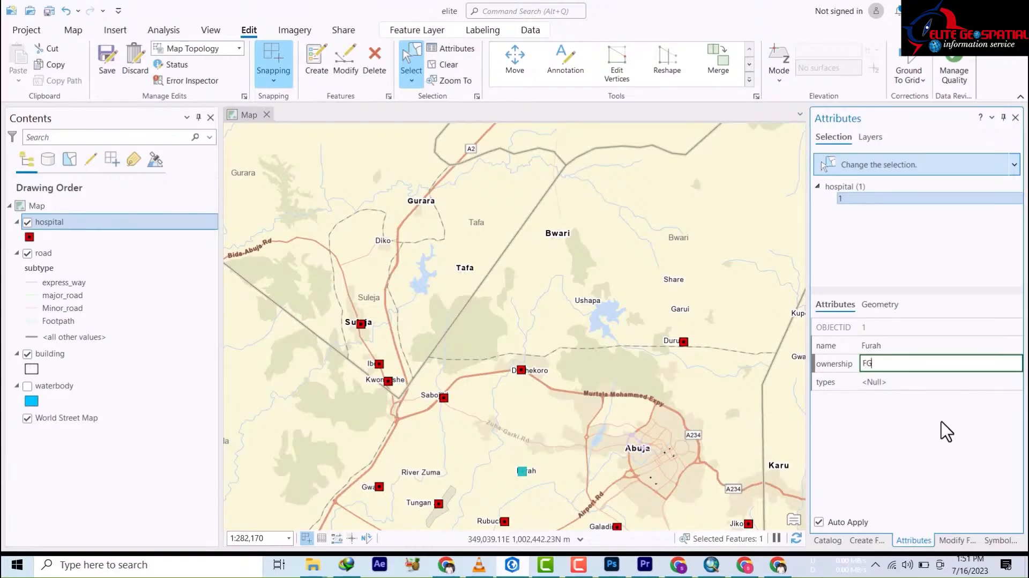
left_click(930, 383)
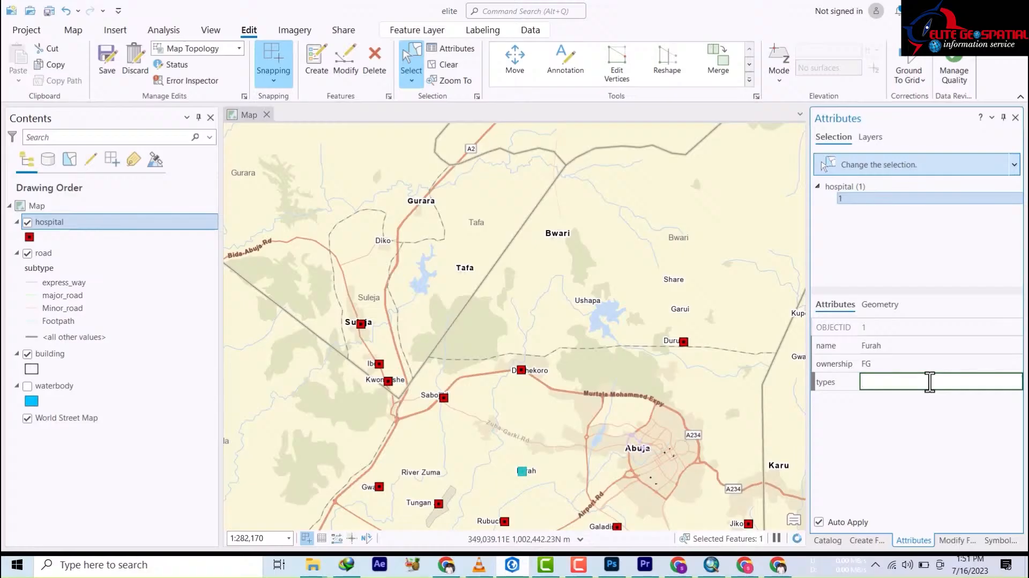
type("public")
Step: Clear the hospital selection and save the edits made to the hospital layer
left_click(660, 397)
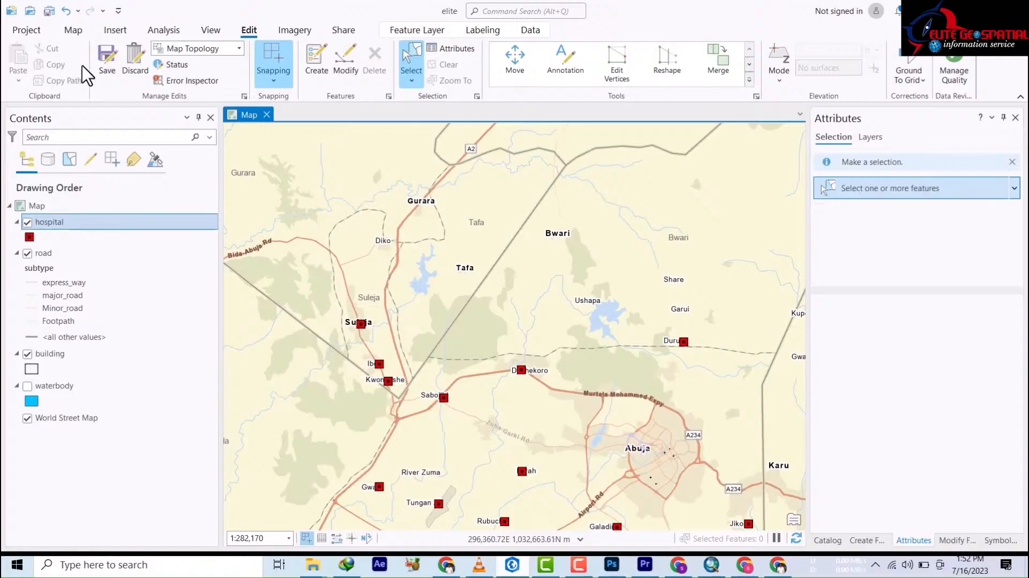
left_click(108, 68)
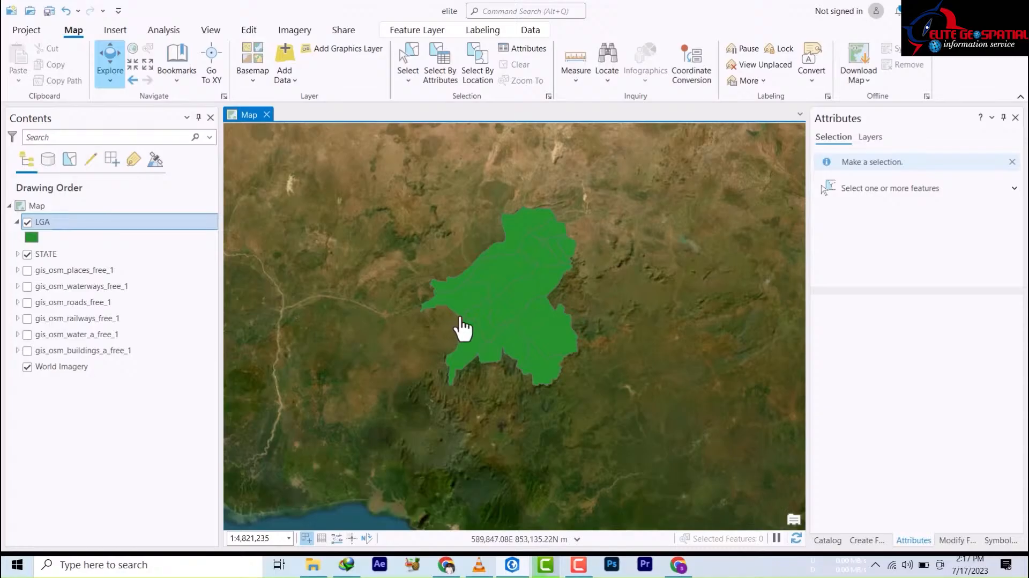
Step: Inspect the LGA boundaries and identify the polygon in the upper middle of the LGA layer
scroll(519, 318, "up", 2)
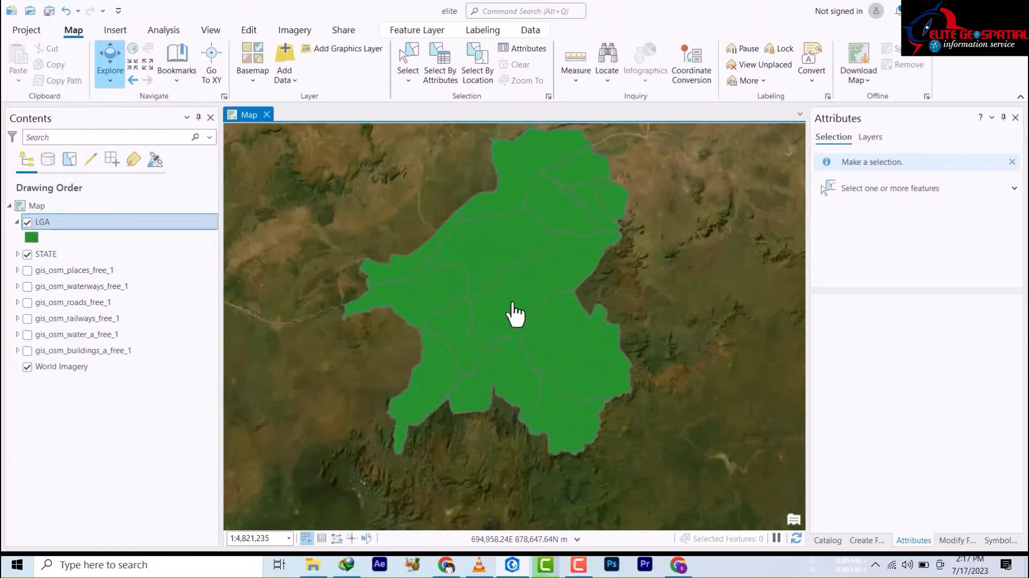
scroll(509, 307, "down", 2)
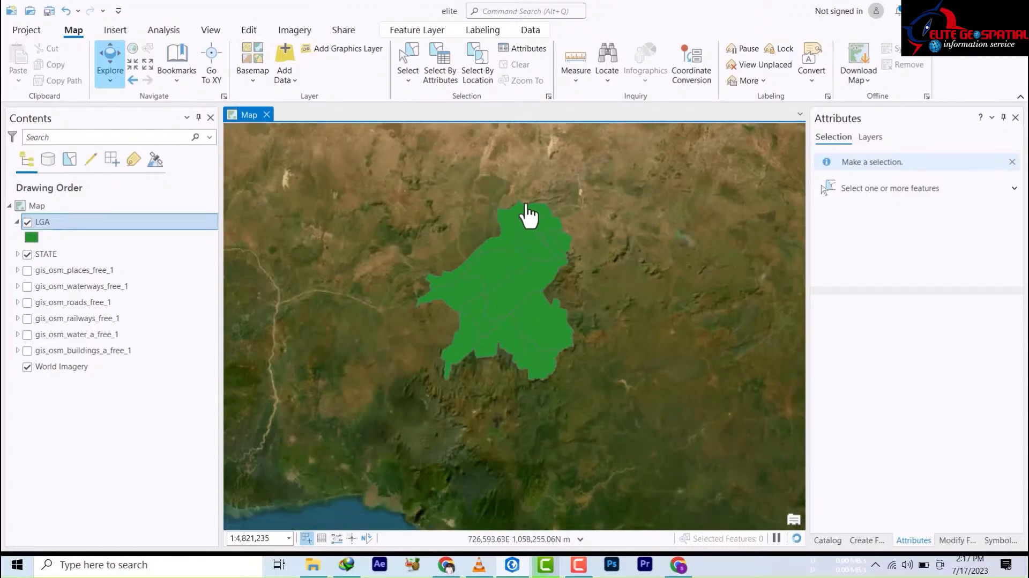
scroll(524, 233, "up", 2)
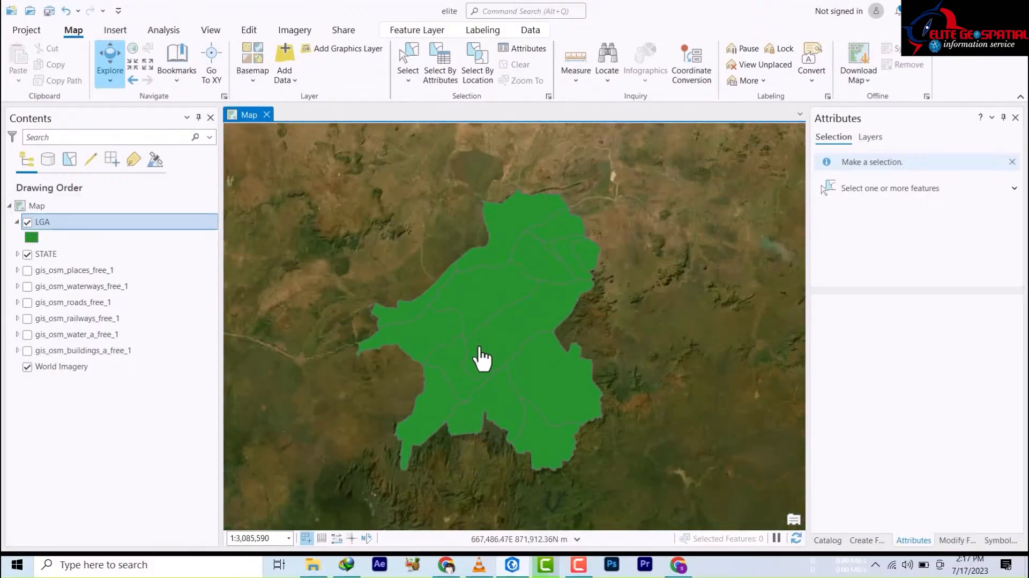
left_click(488, 294)
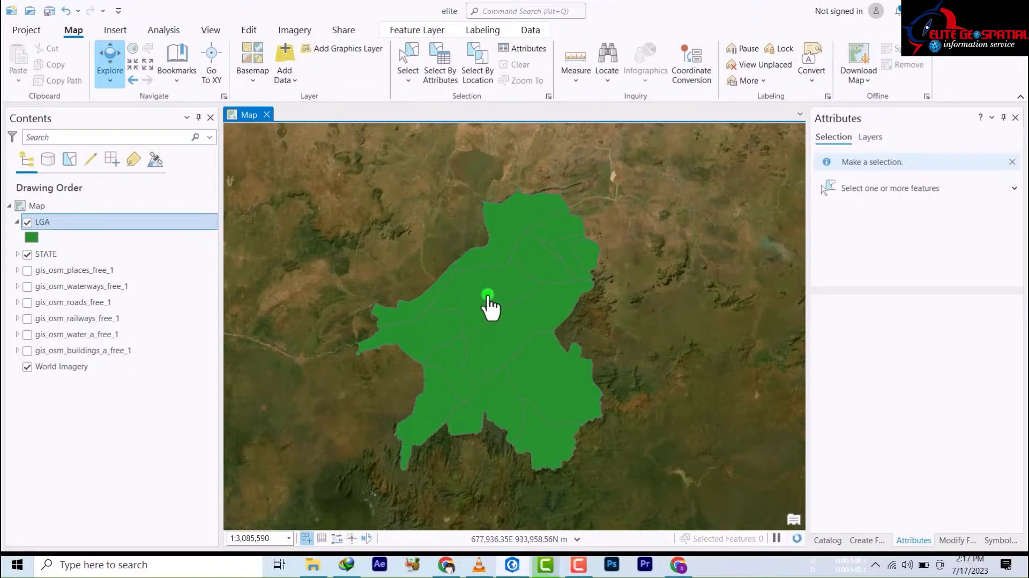
Step: Identify the polygon in the middle of the LGA layer, dismiss its details, and open the layer's attribute table
left_click(519, 337)
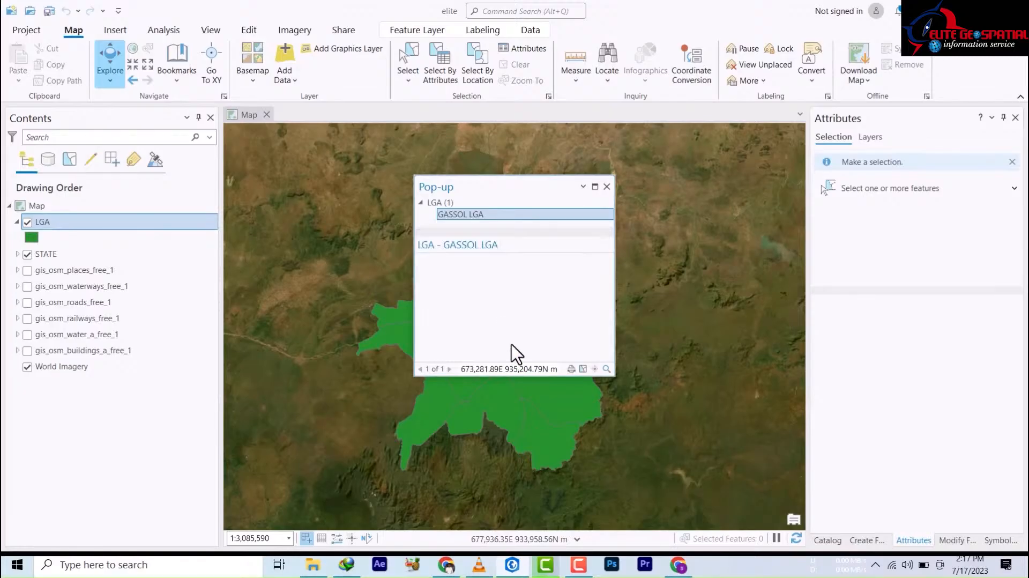
left_click(606, 187)
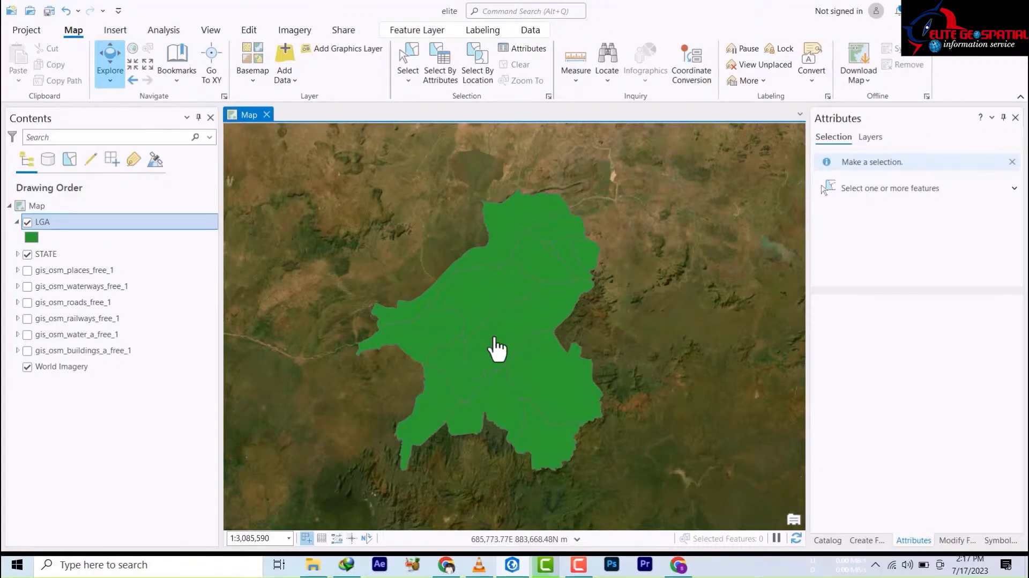
left_click(46, 223)
right_click(46, 224)
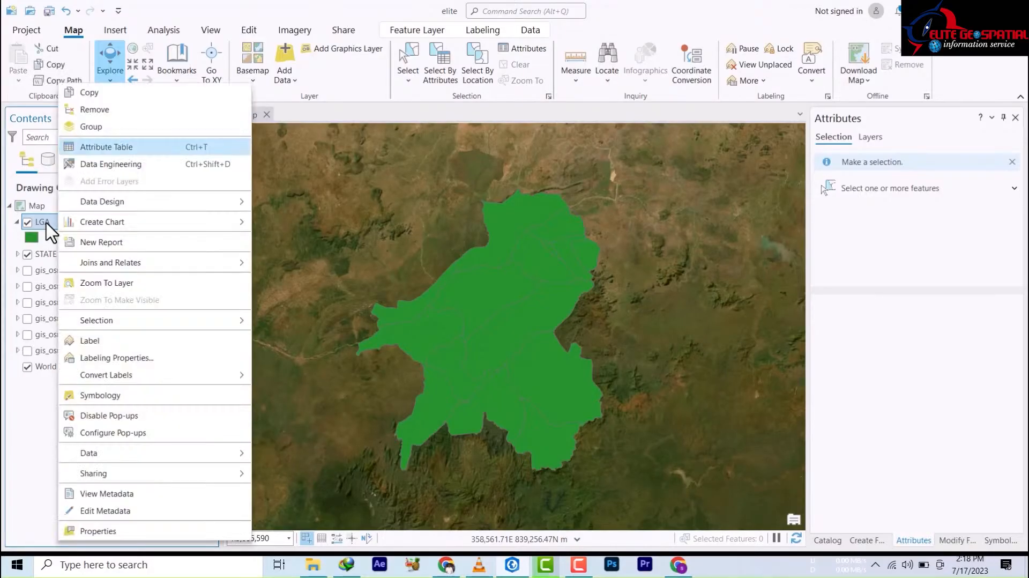
left_click(97, 146)
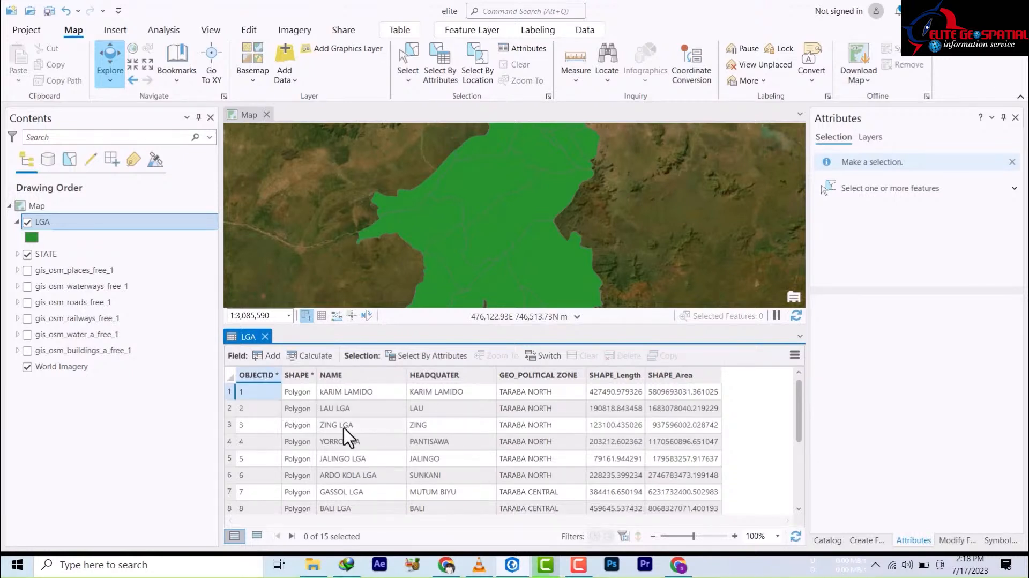
Step: Select the ZING LGA record, extend the selection down to SARDUNA LGA, and switch the selection to LAU LGA
left_click(230, 425)
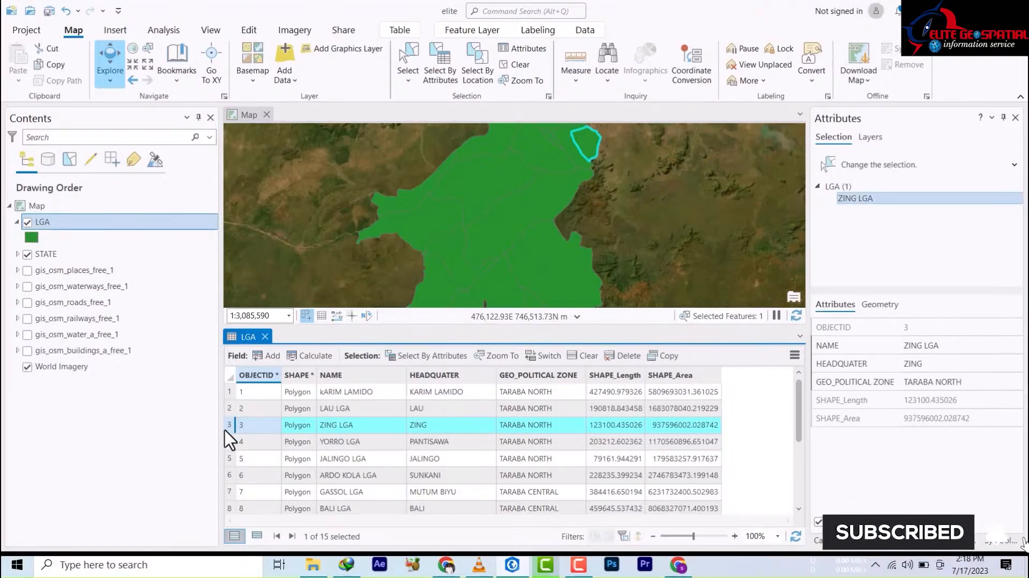
left_click_drag(228, 426, 230, 475)
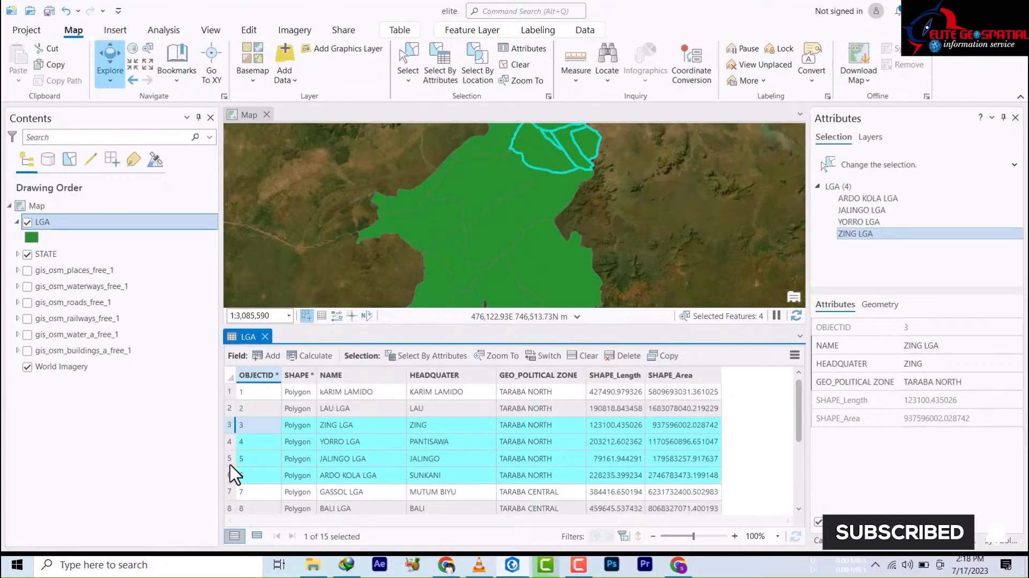
left_click(230, 425)
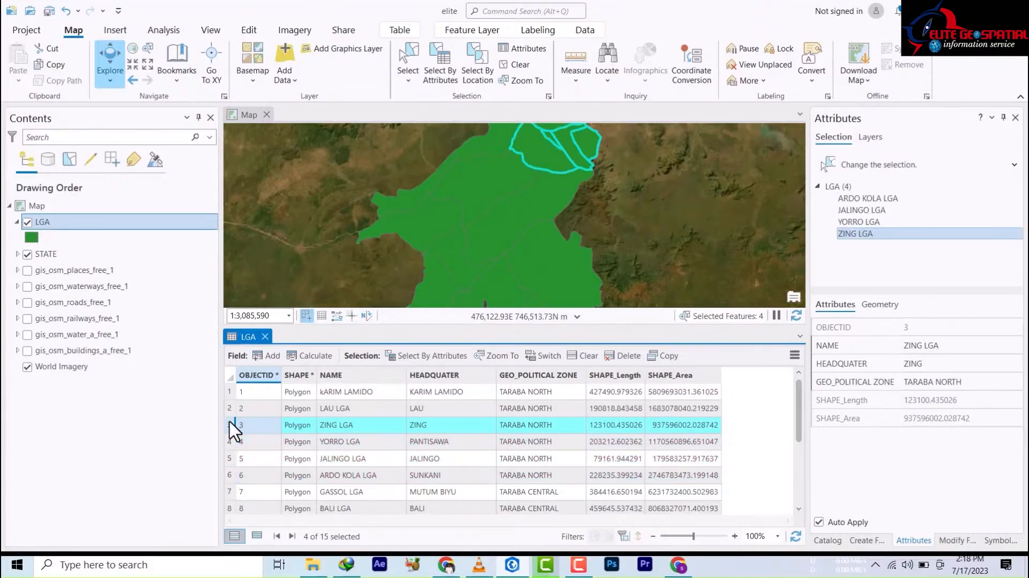
left_click_drag(230, 424, 225, 489)
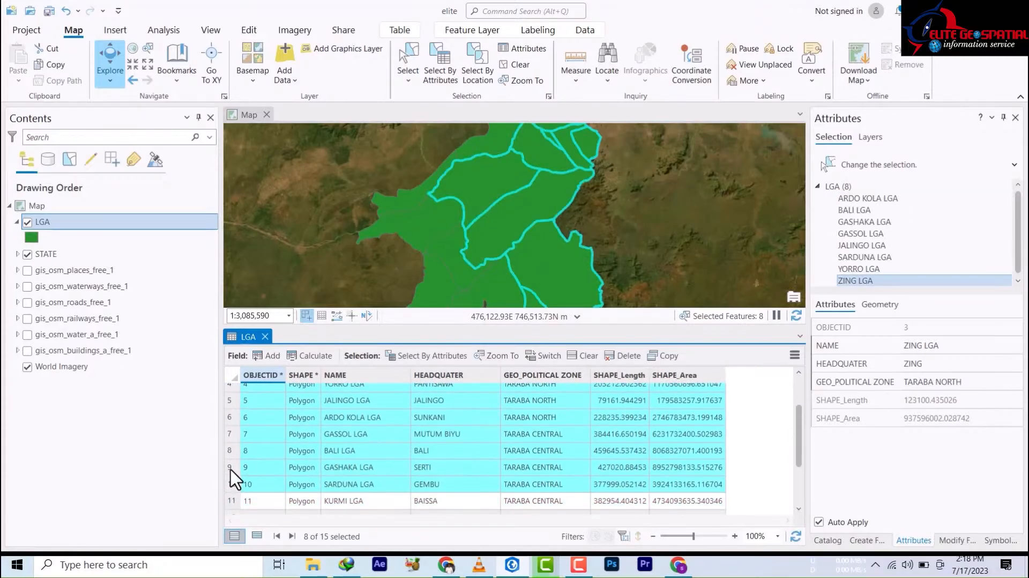
scroll(254, 449, "up", 1)
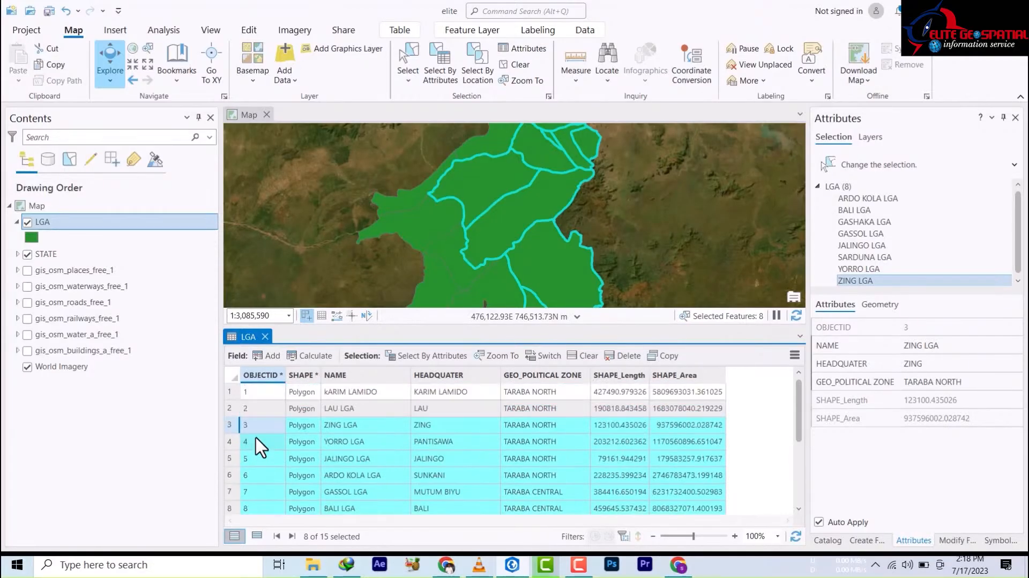
left_click(230, 408)
Step: Select the TAKUM record in the LGA attribute table and close the table
scroll(238, 476, "down", 3)
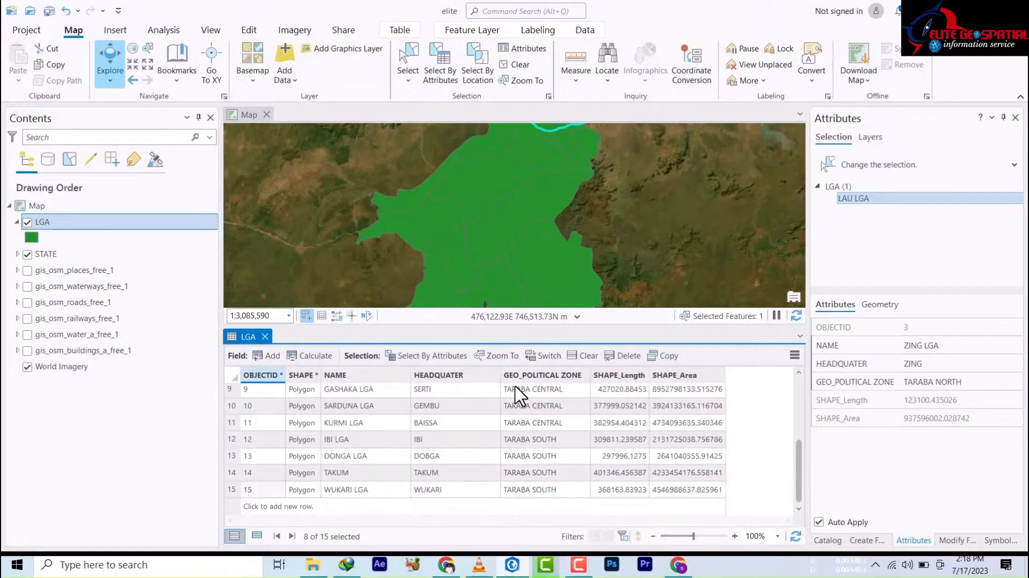
left_click(230, 473)
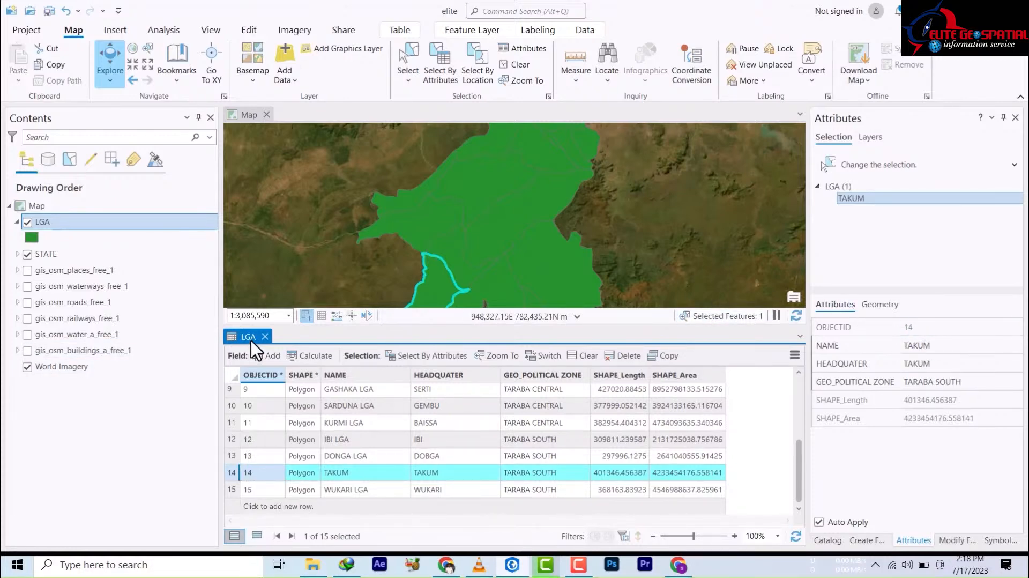
left_click(265, 336)
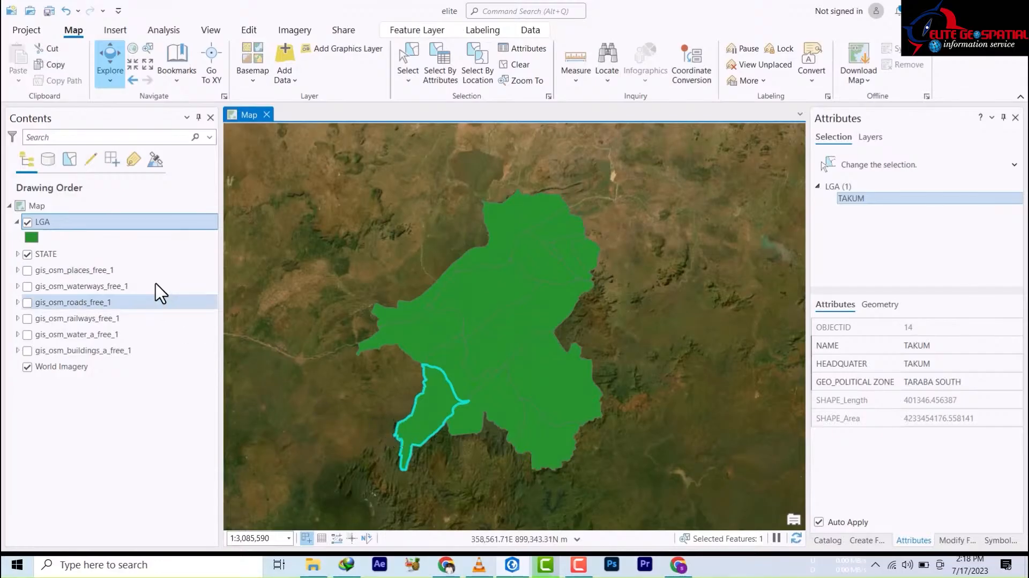
Step: Start Export Features for the selected feature of the LGA layer and review the output field map
left_click(79, 221)
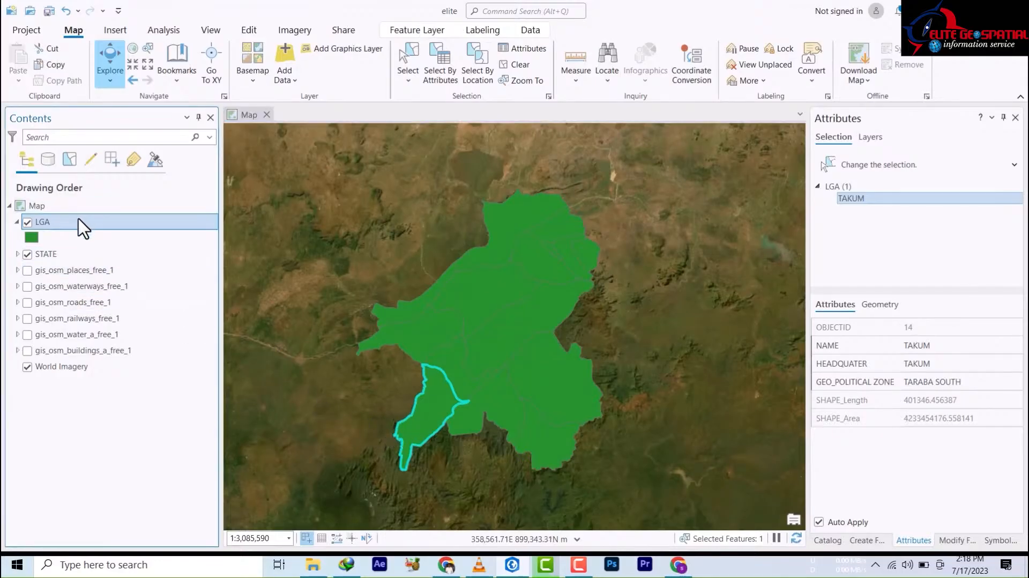
right_click(79, 220)
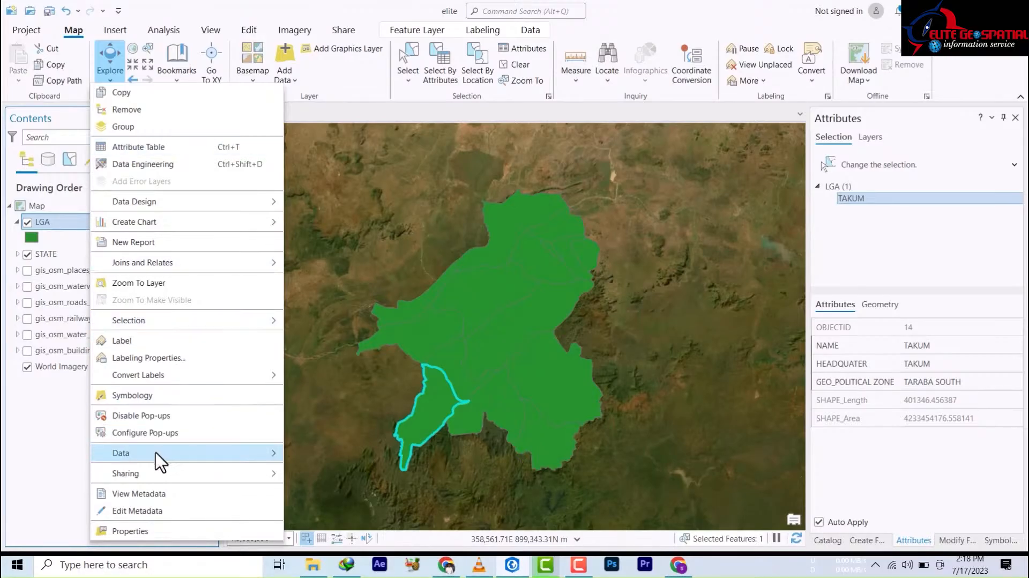
mouse_move(157, 462)
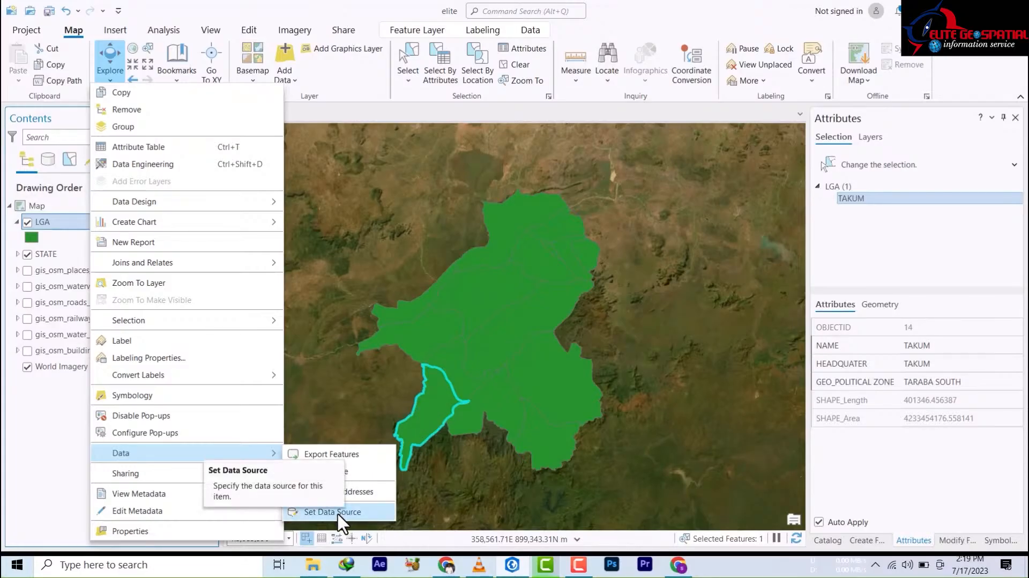
left_click(333, 454)
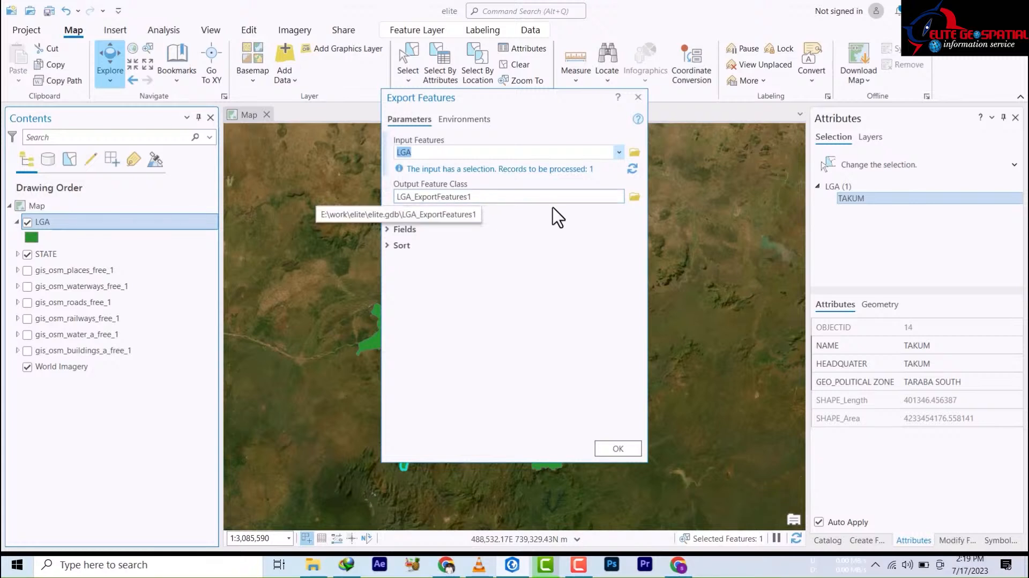
left_click(396, 229)
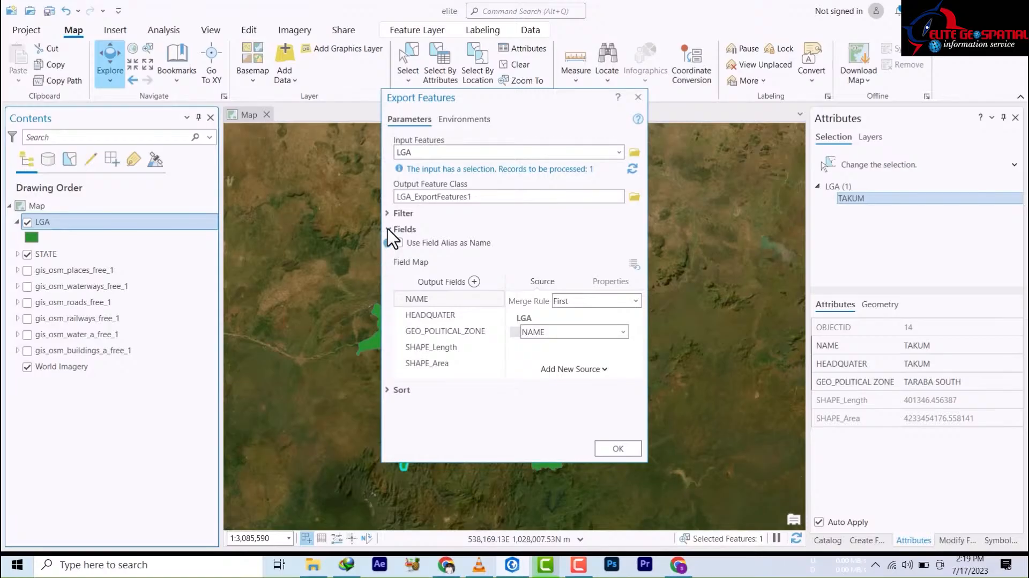
mouse_move(391, 241)
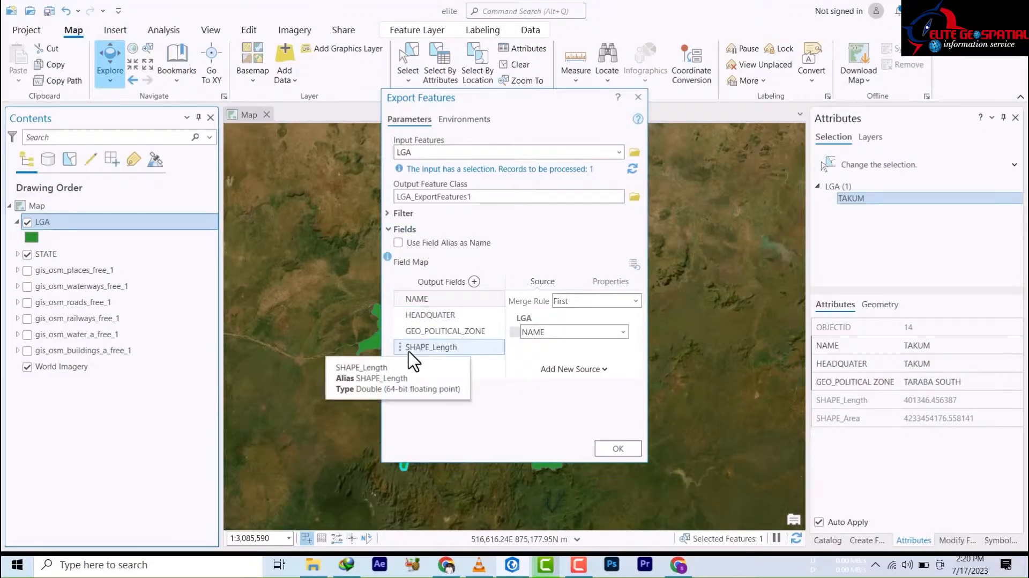
left_click(453, 319)
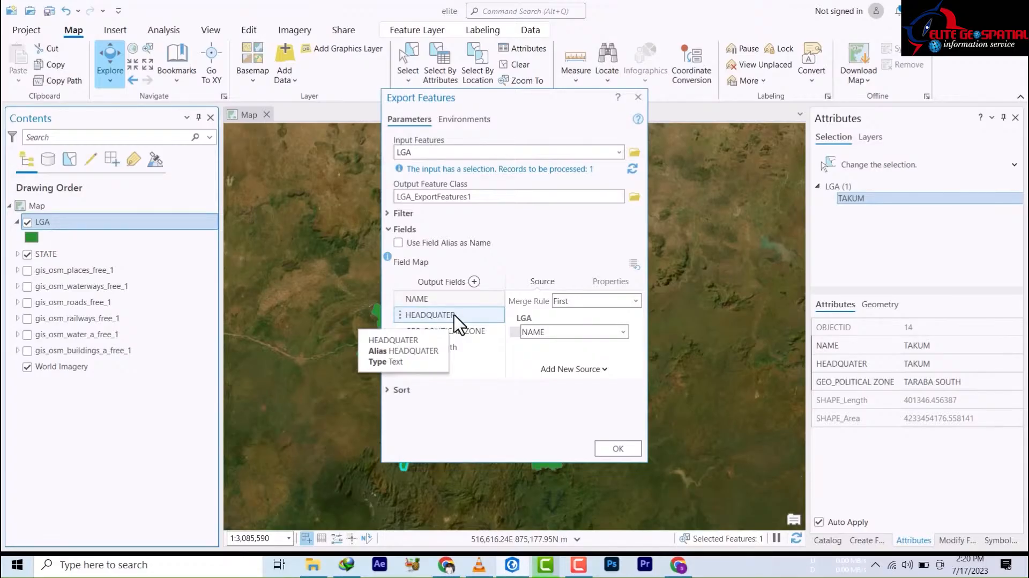
left_click(411, 363)
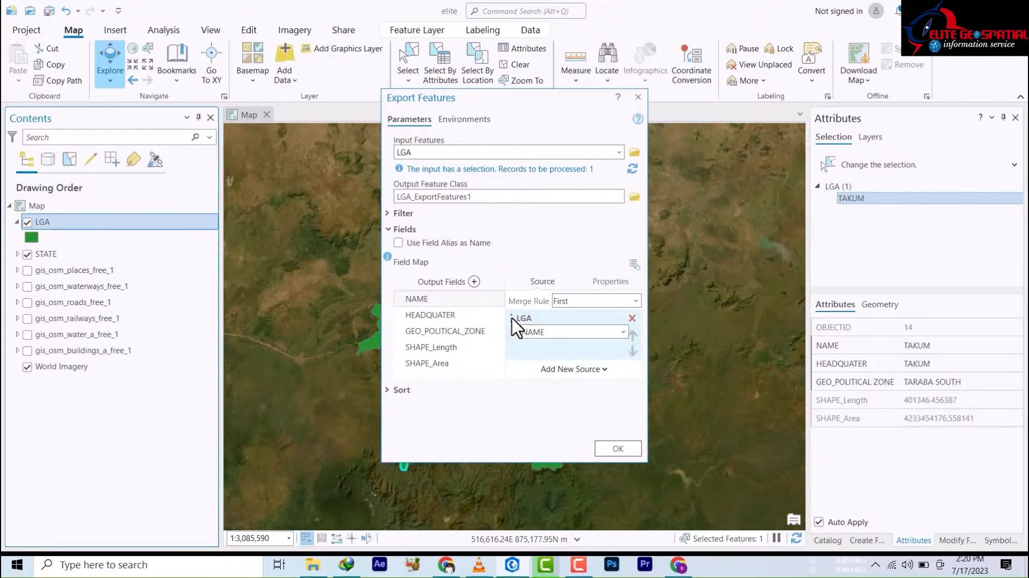
left_click(388, 229)
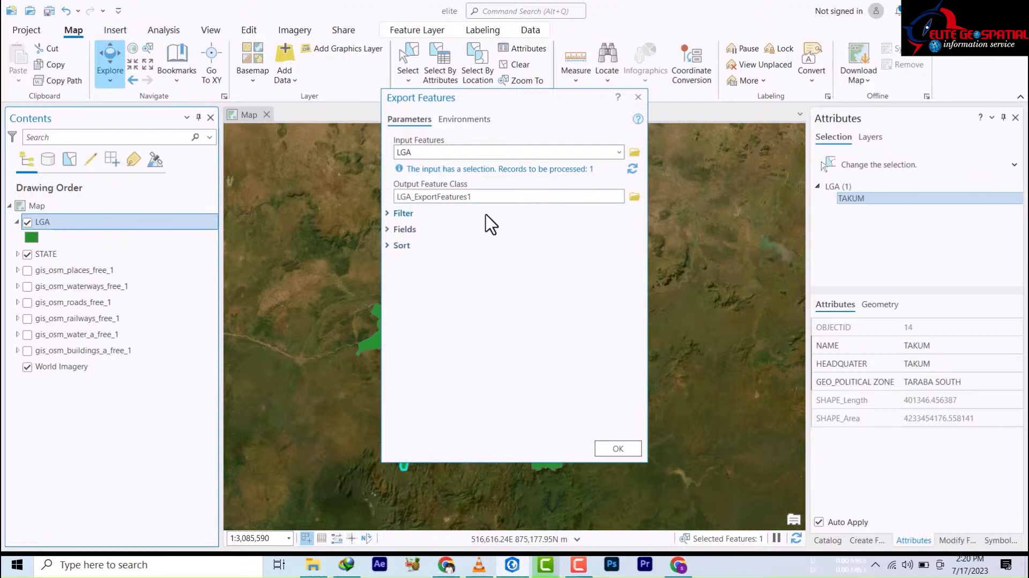
Step: Browse for the output feature class location and go to New Folder inside elite > taraba
left_click(634, 198)
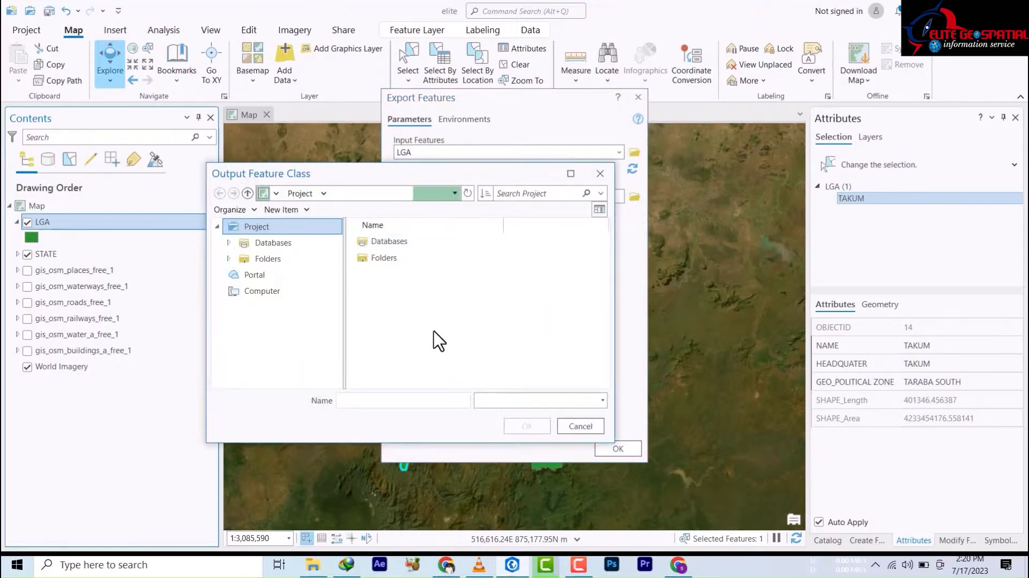
left_click(374, 259)
double_click(386, 259)
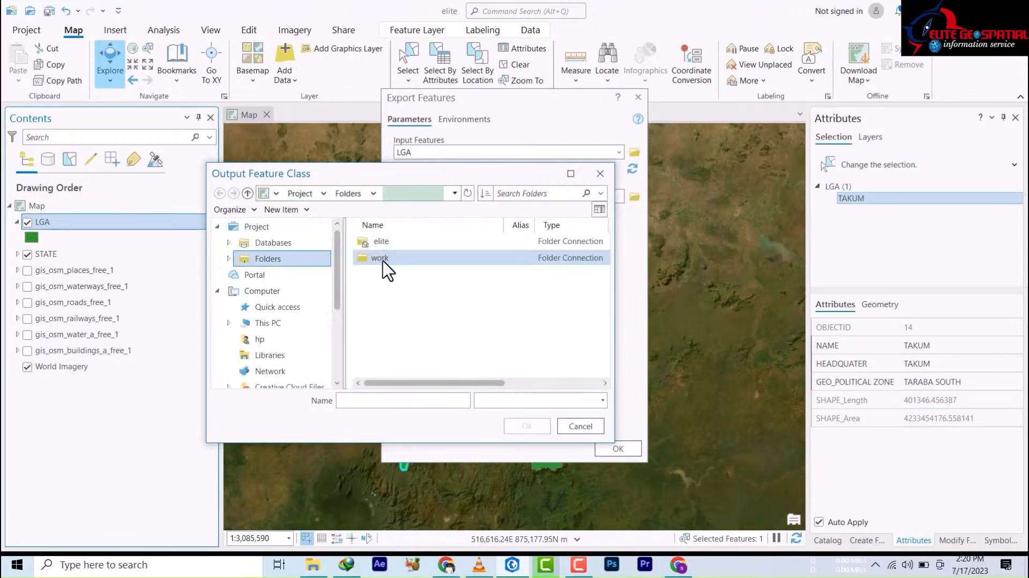
double_click(381, 244)
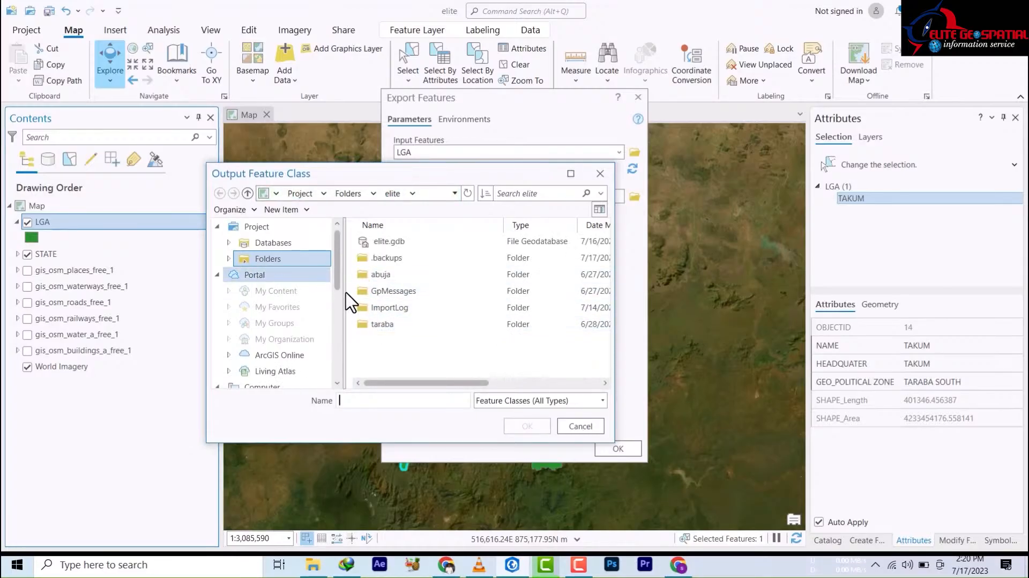
double_click(378, 325)
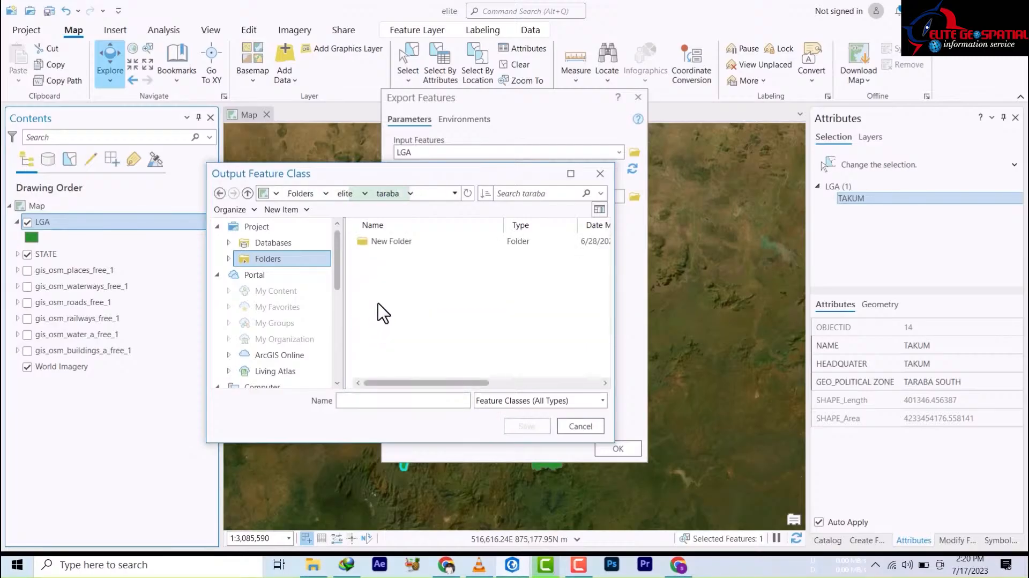
left_click(383, 242)
double_click(384, 243)
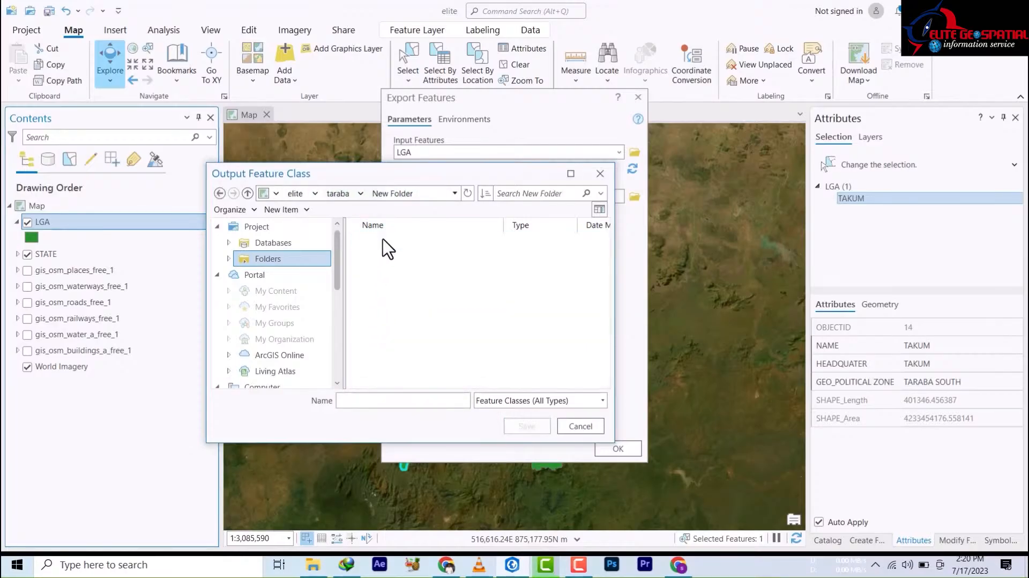
left_click(532, 408)
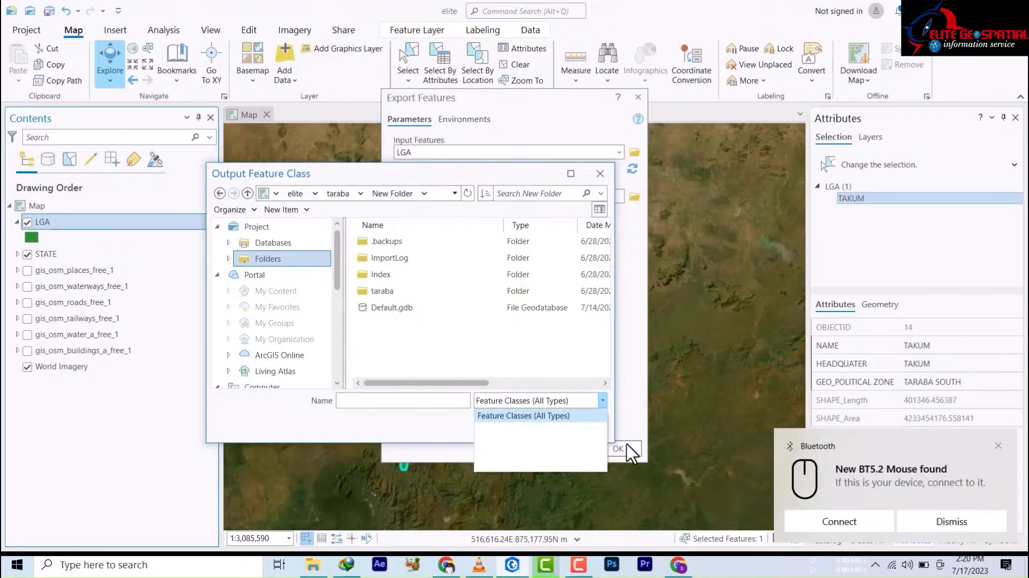
left_click(544, 414)
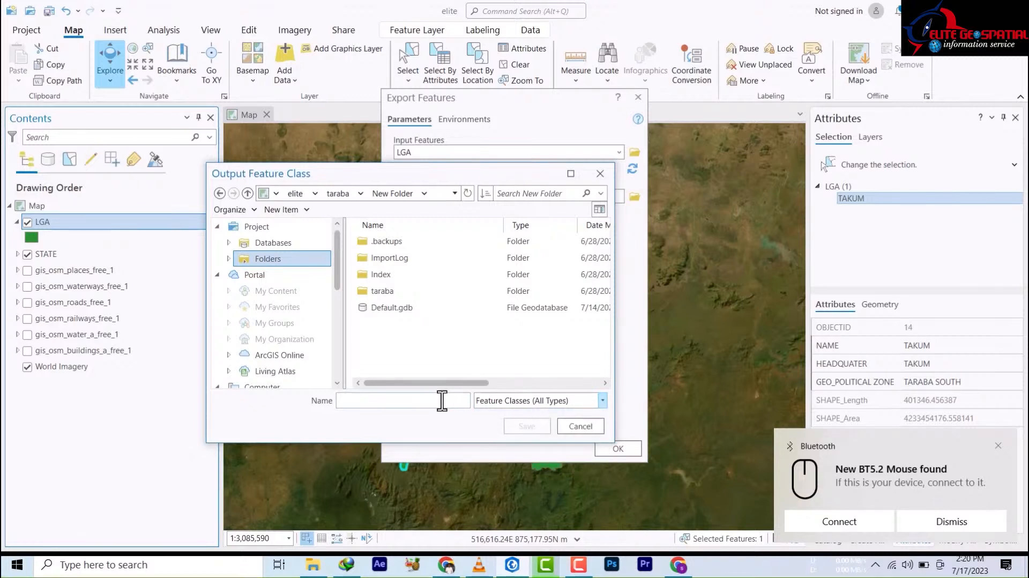
left_click(423, 406)
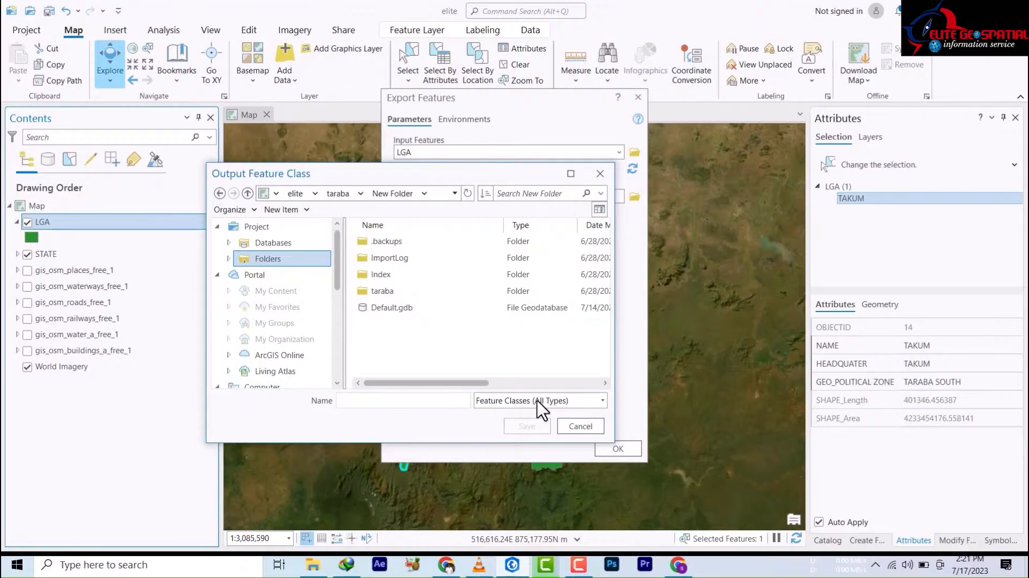
left_click(583, 410)
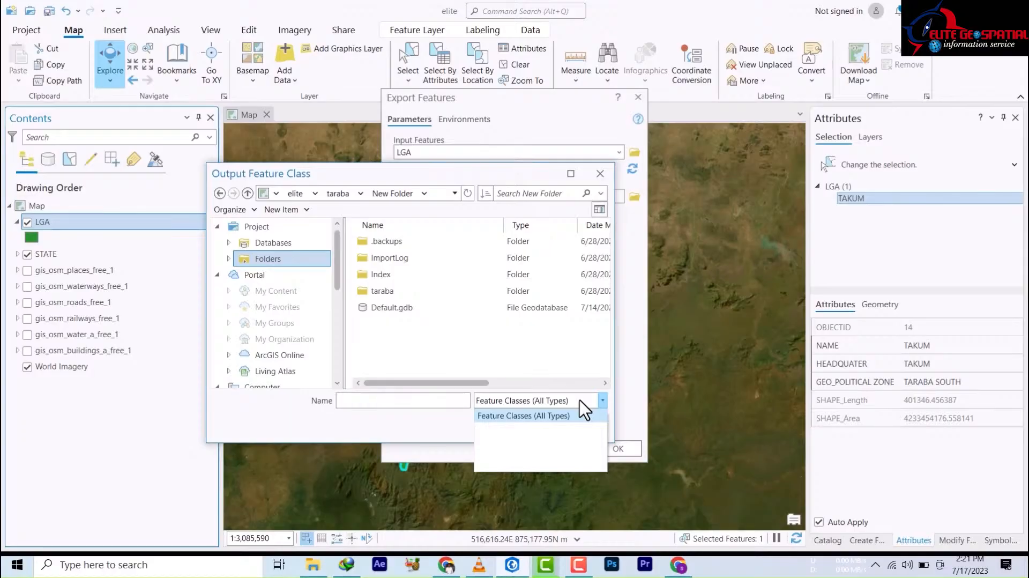
left_click(580, 400)
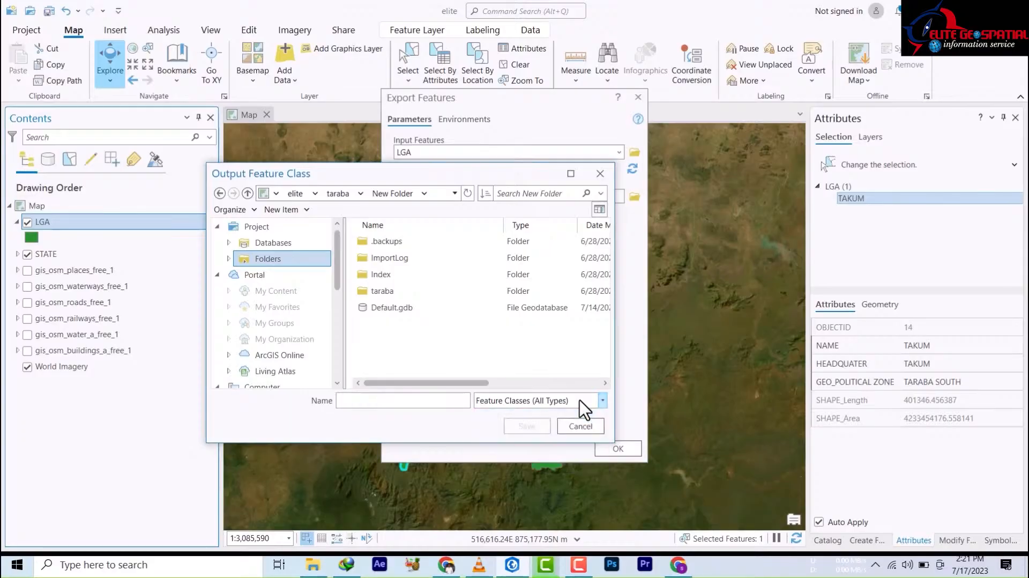
Step: Name the output feature class takum, save it in the chosen location, and run the export
left_click(407, 397)
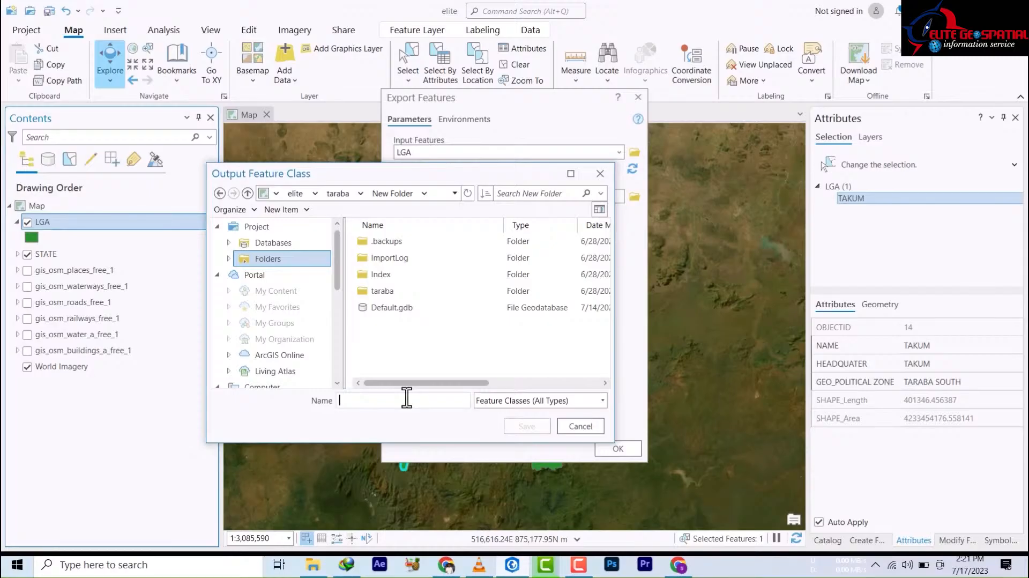
left_click(387, 310)
type("takum")
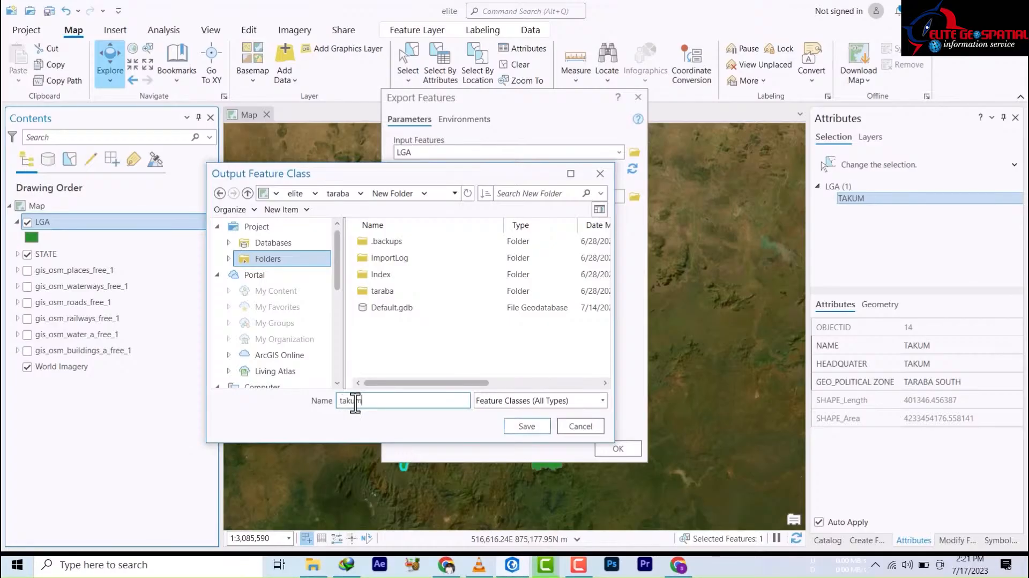
left_click(519, 425)
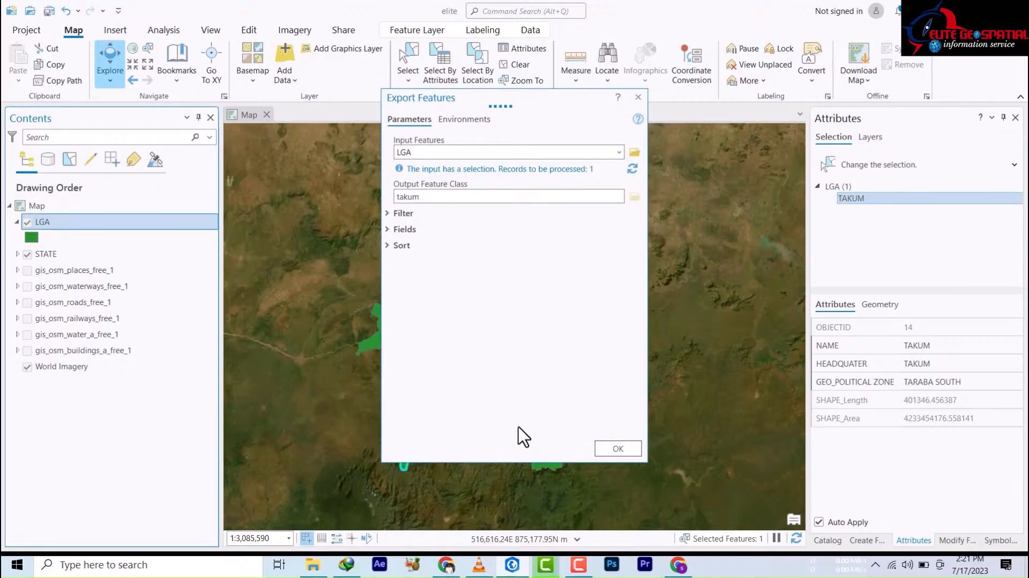
left_click(611, 448)
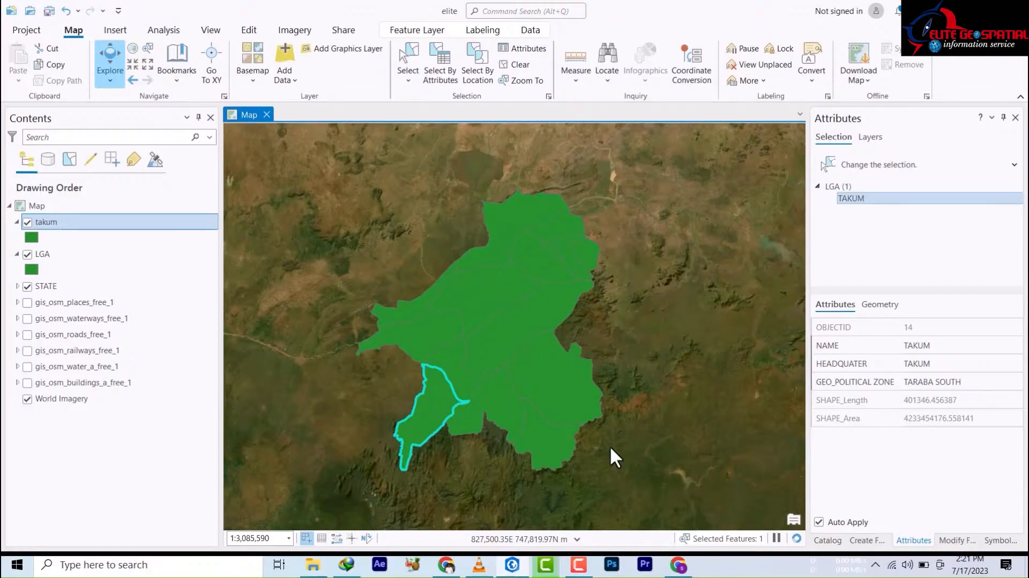
Step: Hide the LGA and STATE layers to isolate the takum polygon, and turn the LGA layer back on
left_click(27, 255)
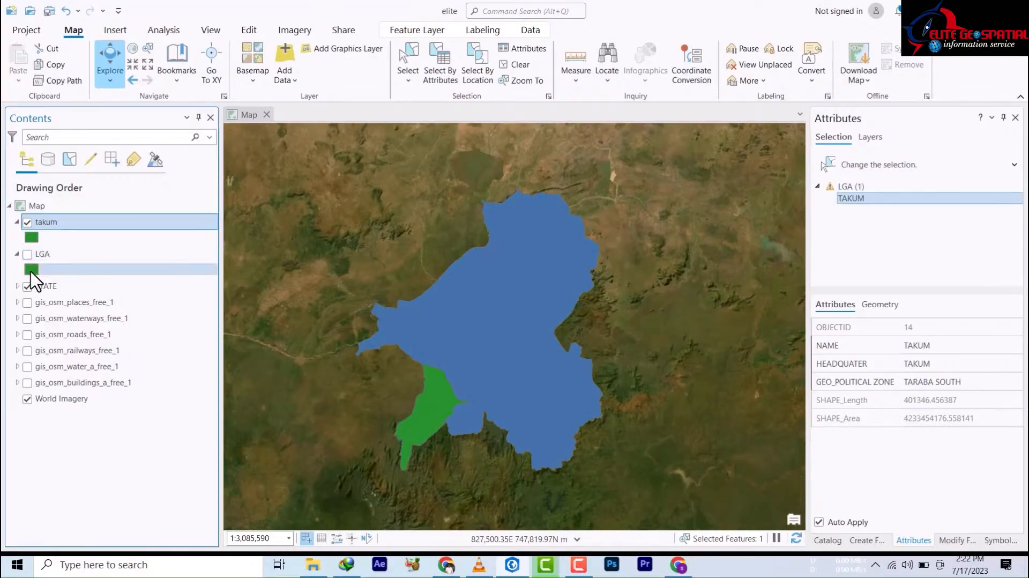
left_click(27, 288)
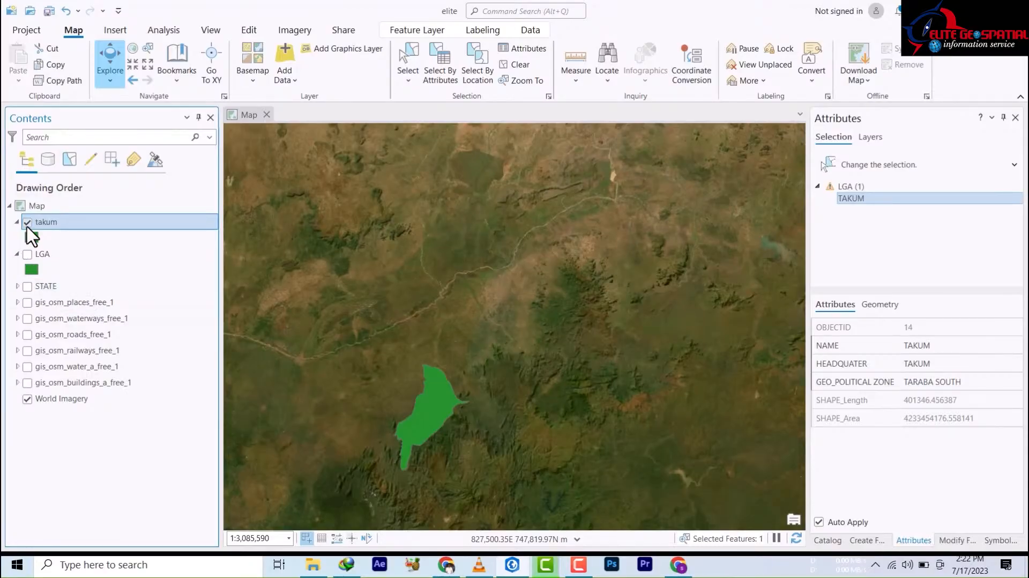
left_click(27, 254)
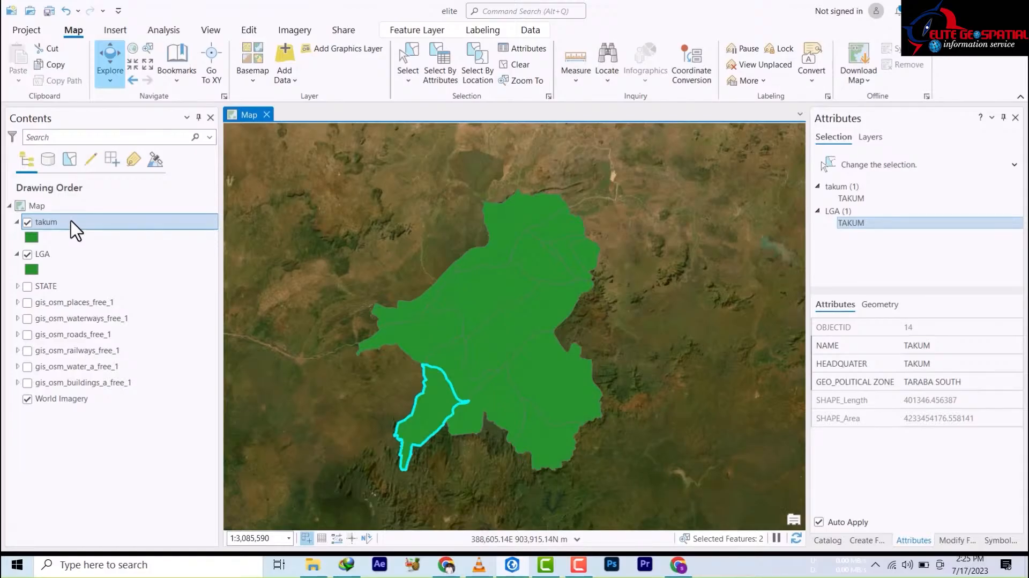
Step: Open the LGA layer's attribute table and clear the selection of the TAKUM record
left_click(46, 255)
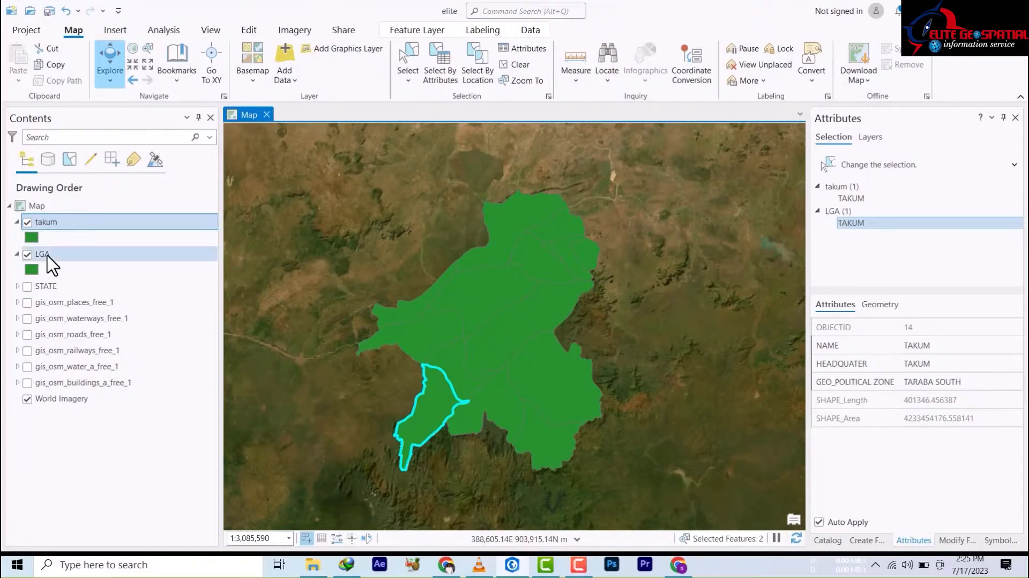
right_click(48, 256)
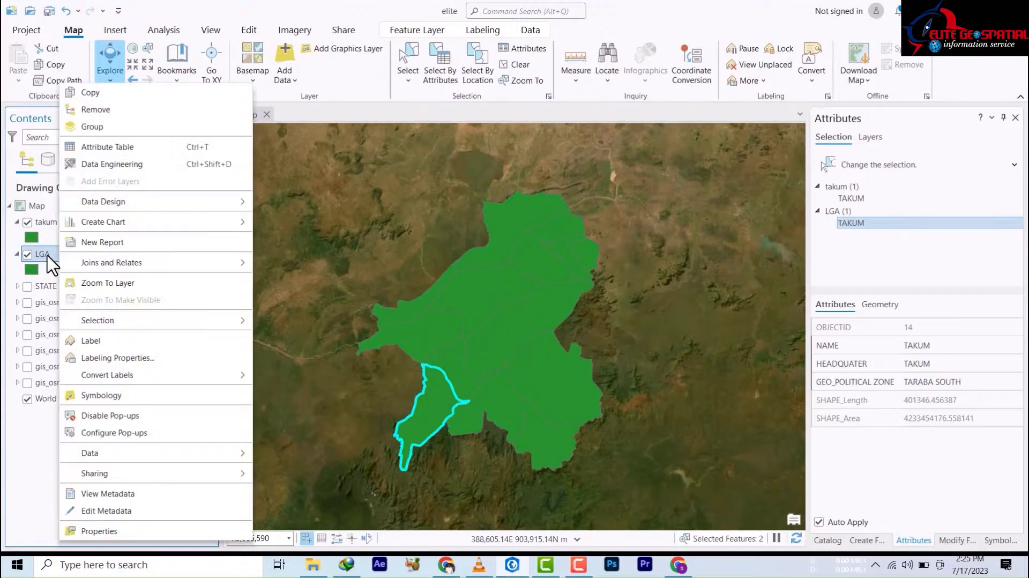
left_click(104, 151)
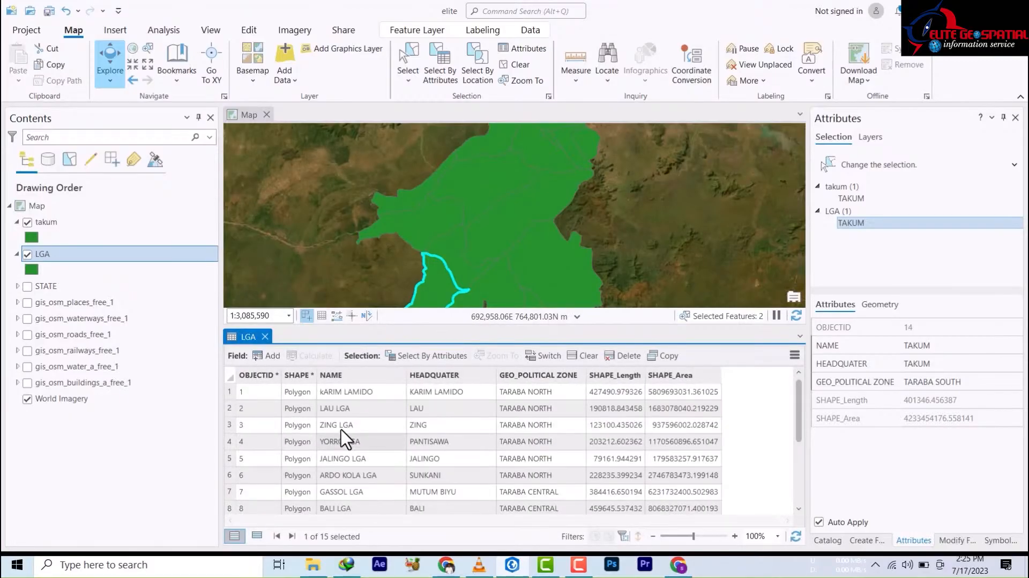
scroll(348, 431, "down", 3)
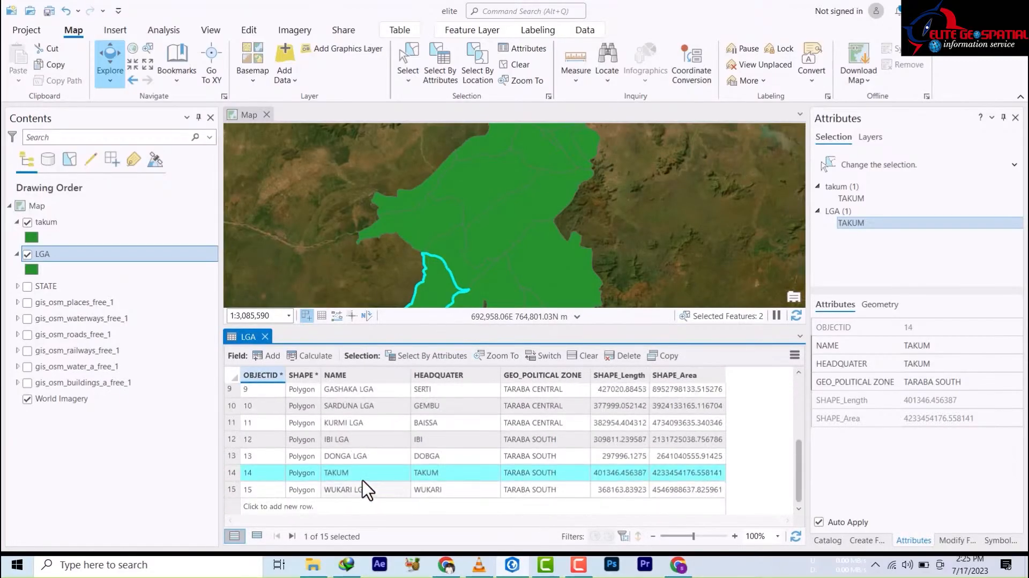
scroll(300, 492, "up", 3)
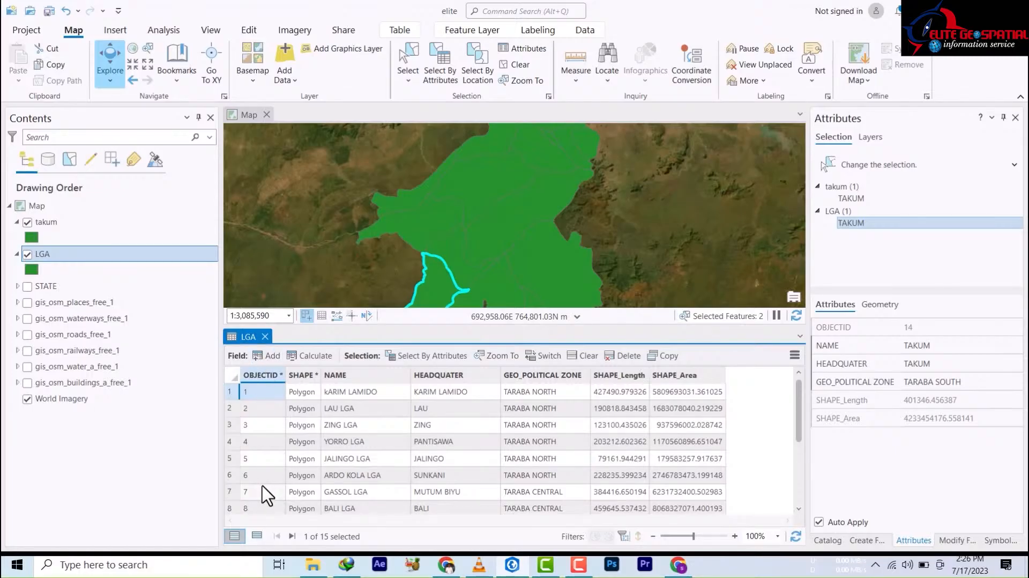
scroll(262, 494, "down", 3)
scroll(251, 466, "up", 3)
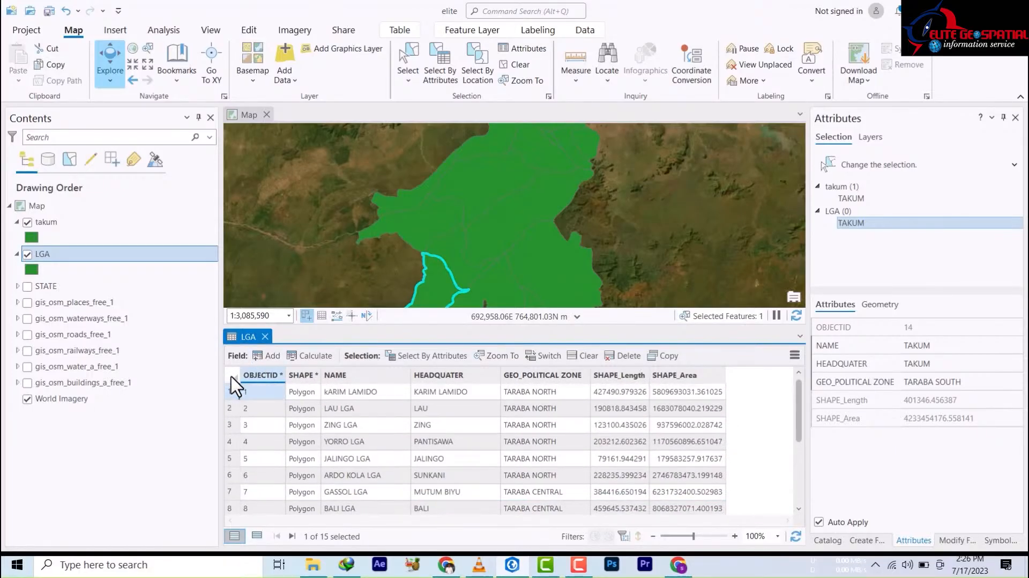
left_click(234, 384)
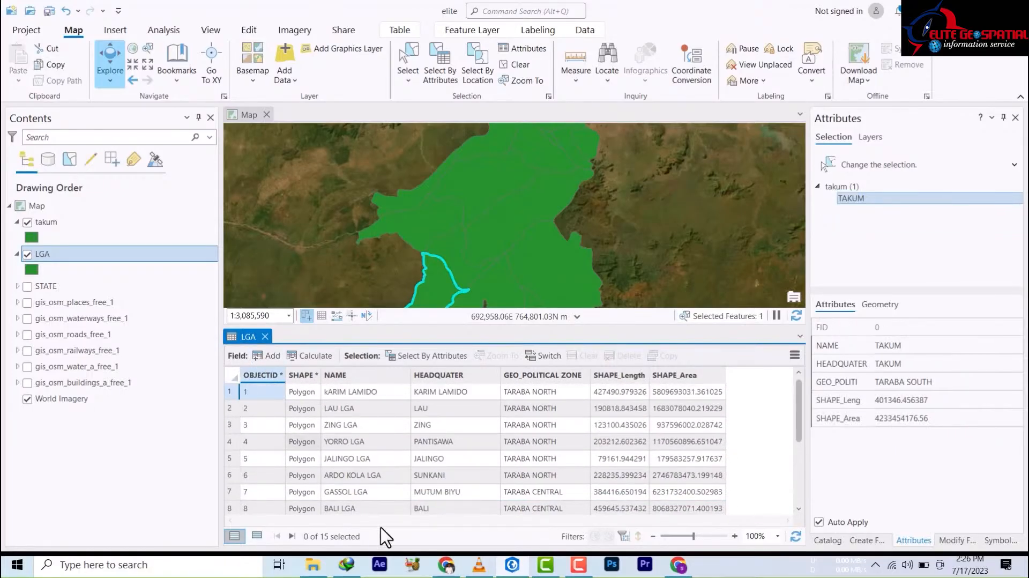
scroll(362, 502, "down", 3)
scroll(358, 487, "up", 3)
Step: Start Select By Attributes for LGA as a new selection, with a clause on GEO_POLITICAL ZONE using the operator "contains the text"
left_click(429, 356)
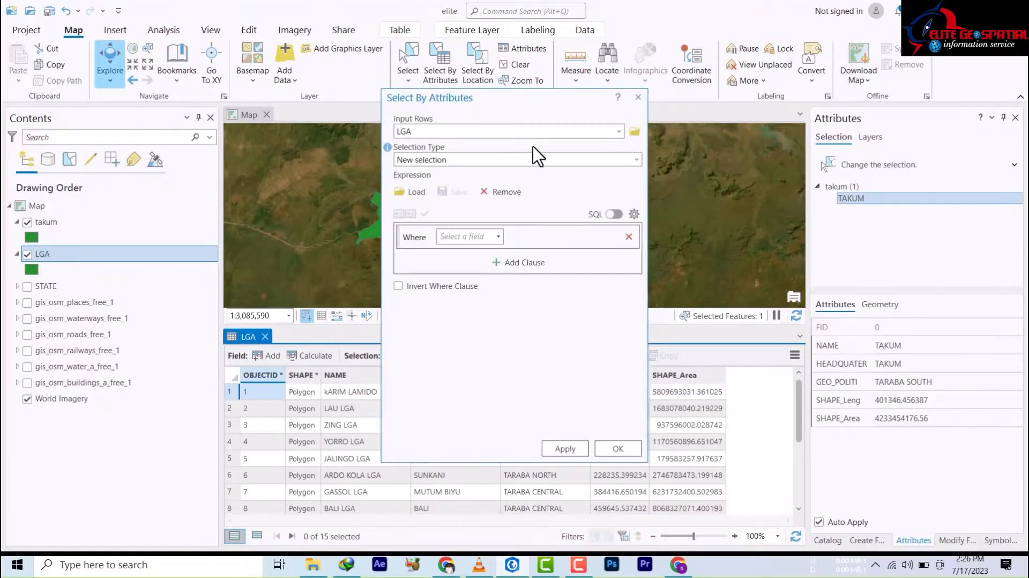
left_click(498, 237)
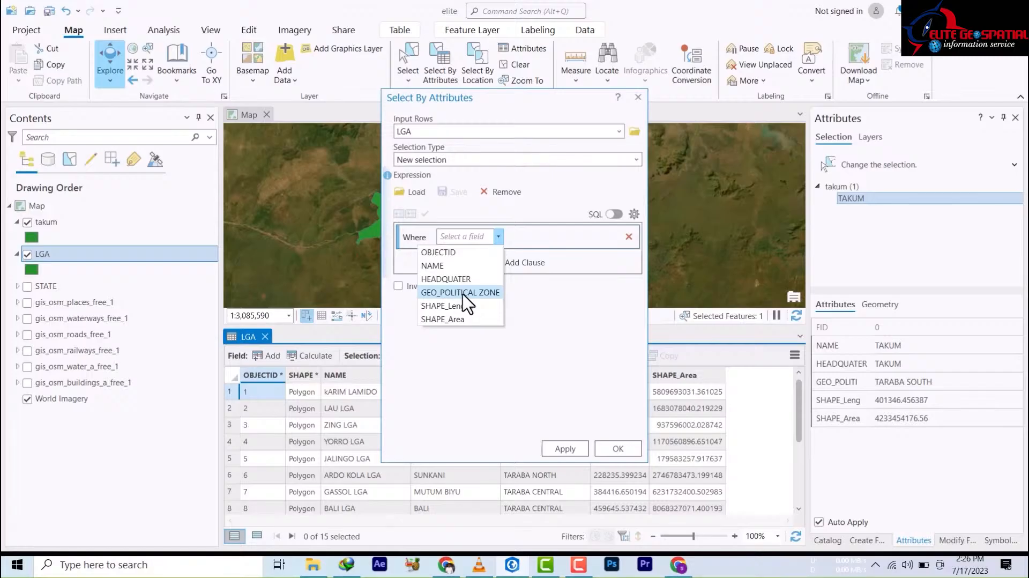
left_click(462, 293)
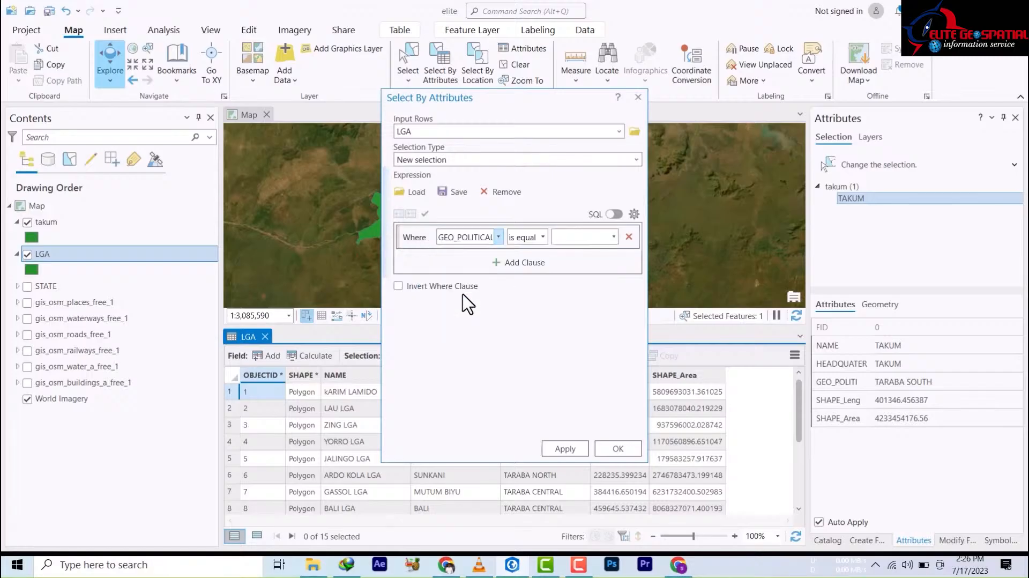
left_click(614, 236)
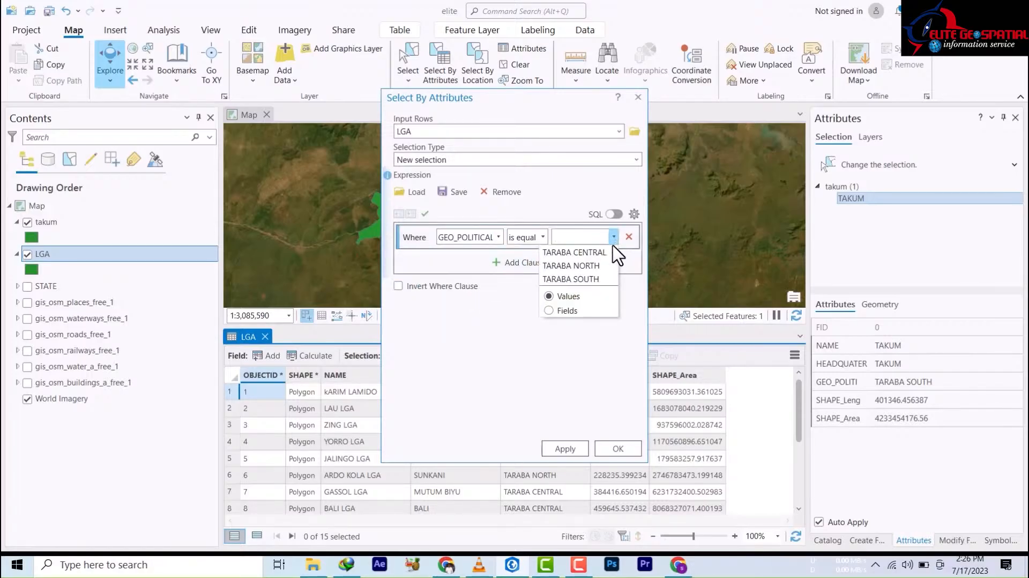
left_click(542, 238)
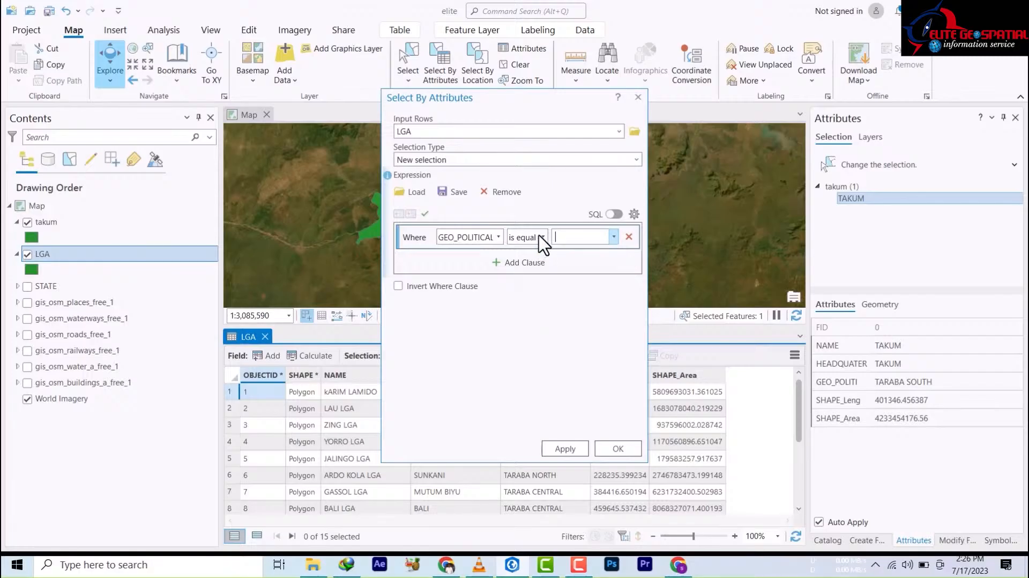
left_click(543, 237)
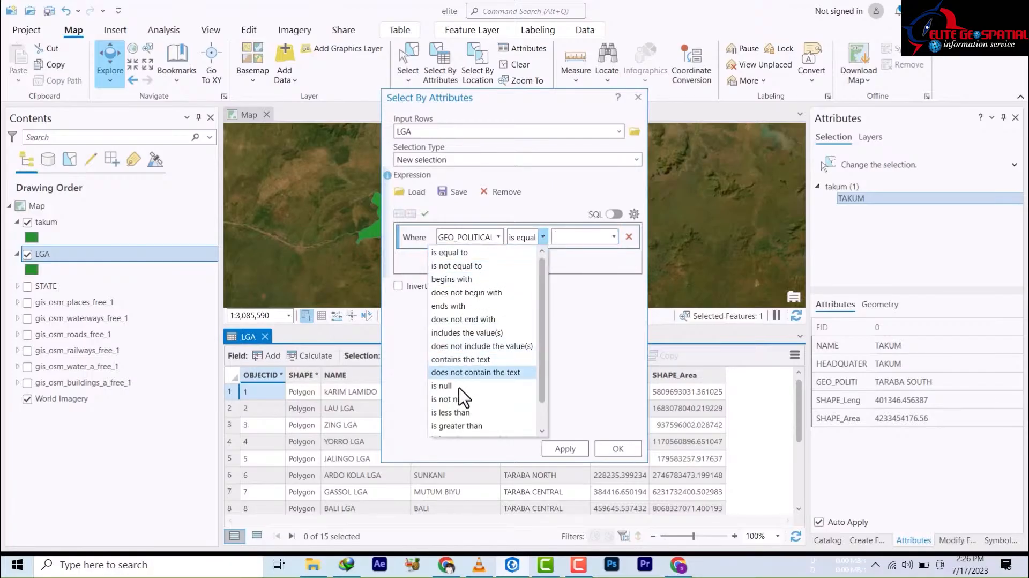
left_click(465, 359)
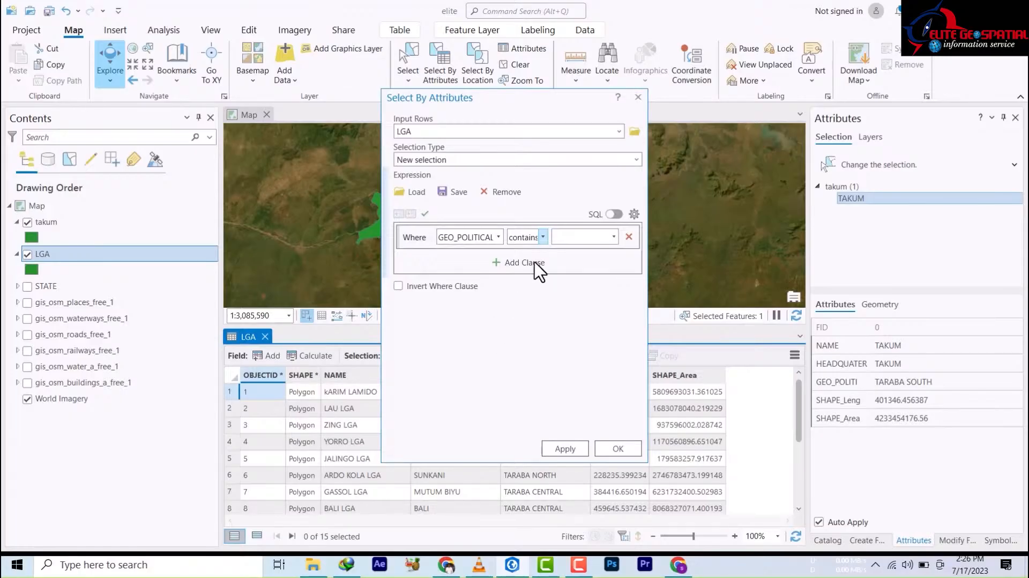
Step: Try comparing the clause against Fields, verify the SQL expression, and switch the comparison back to Values
left_click(614, 237)
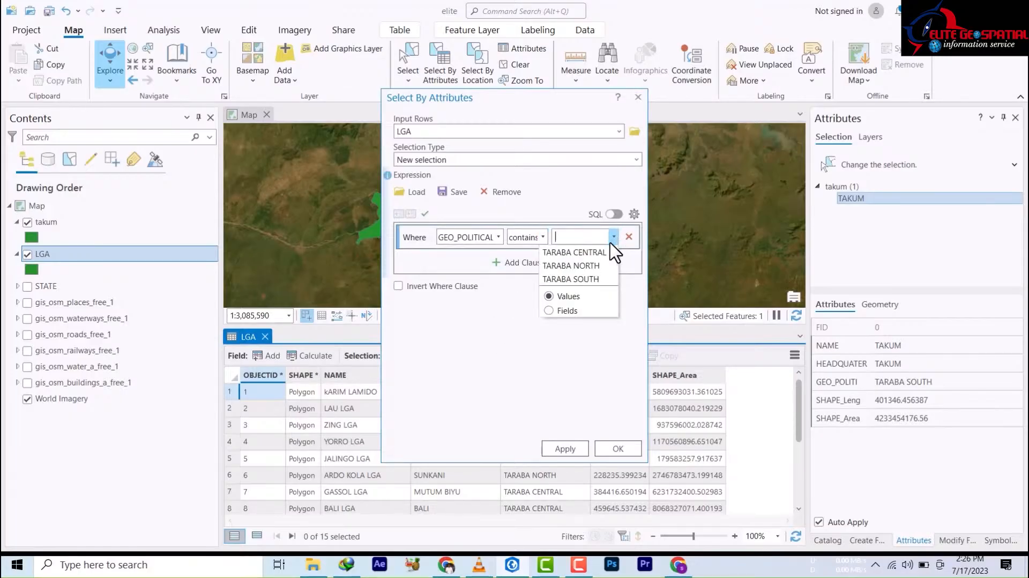
left_click(552, 314)
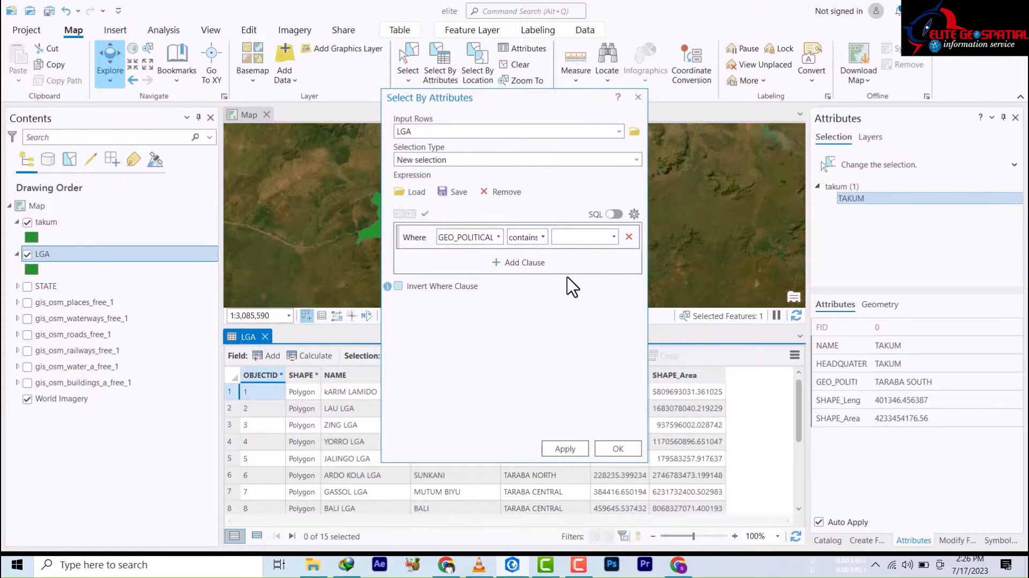
left_click(425, 215)
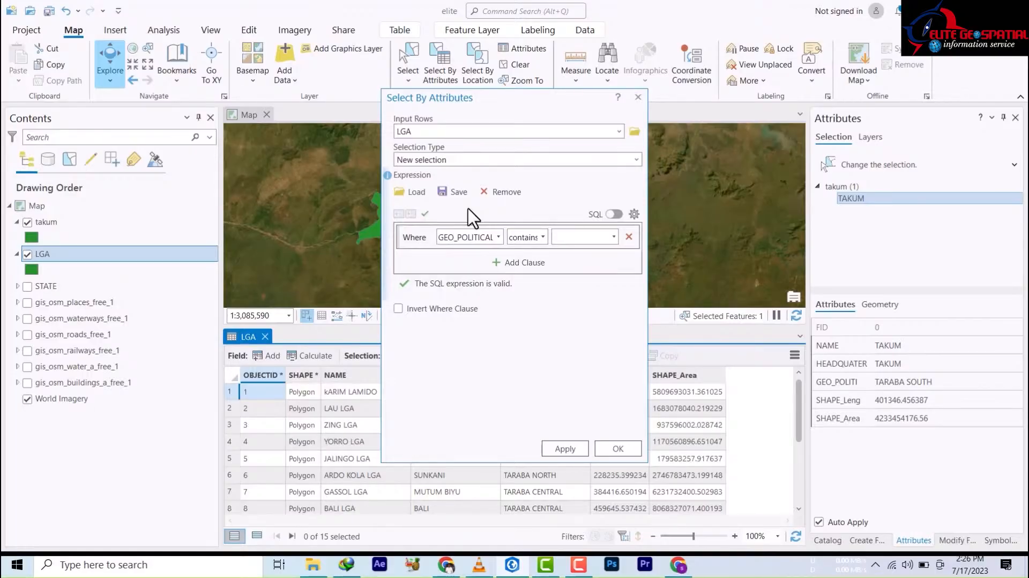
left_click(614, 237)
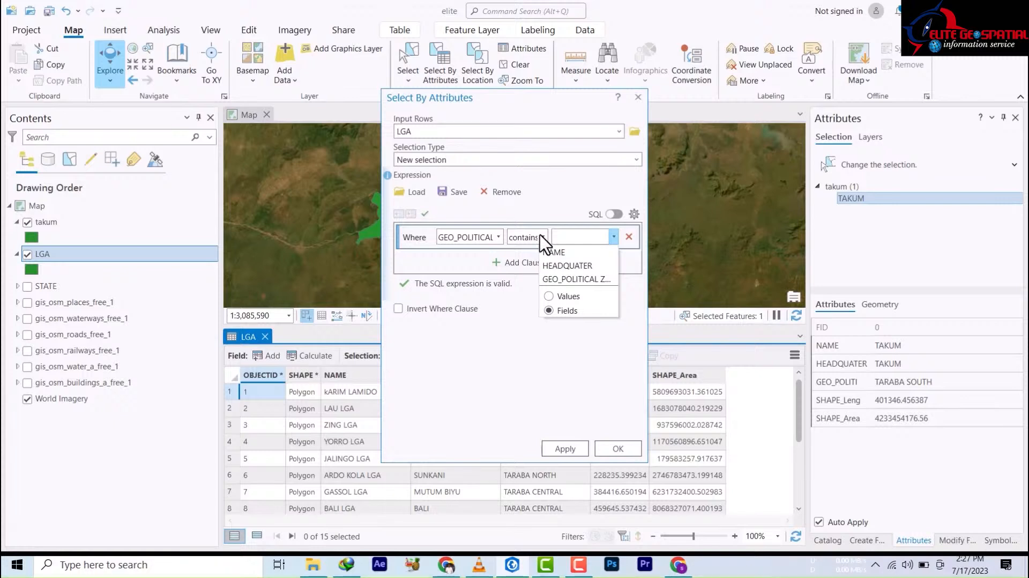
left_click(549, 297)
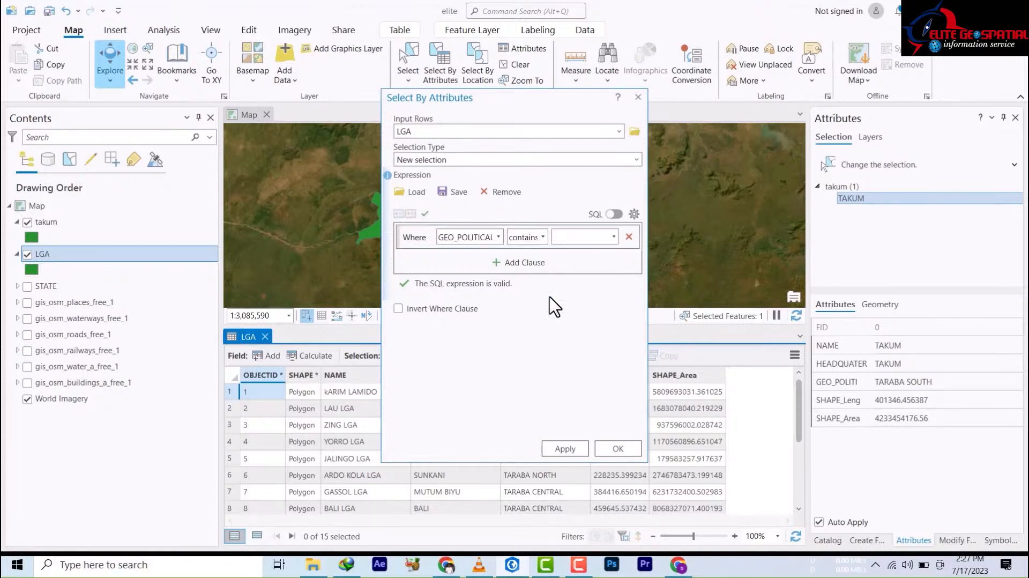
Step: Set the clause value to TARABA CENTRAL, verify the expression, and apply the selection to the LGA records
left_click(615, 237)
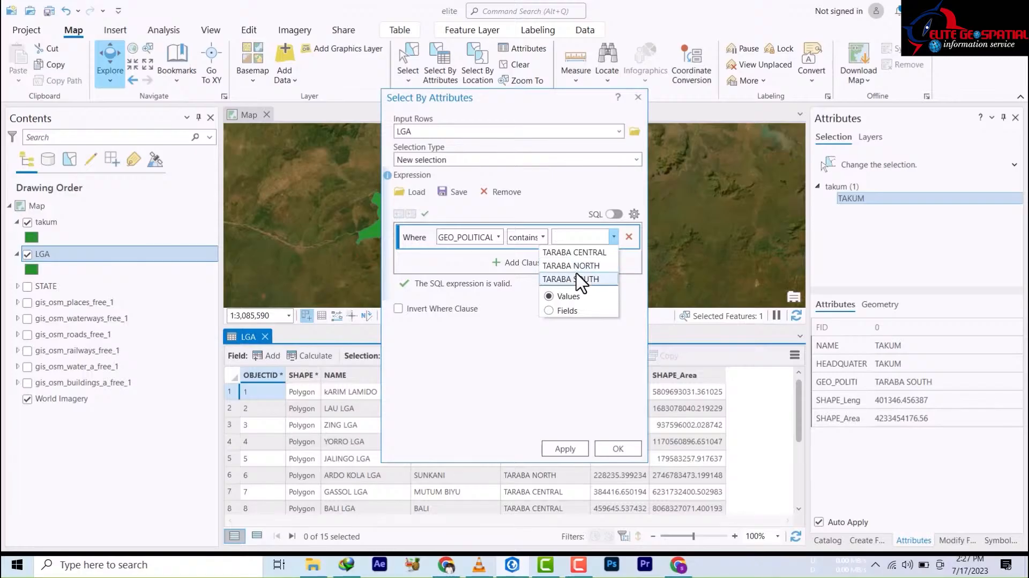
left_click(580, 252)
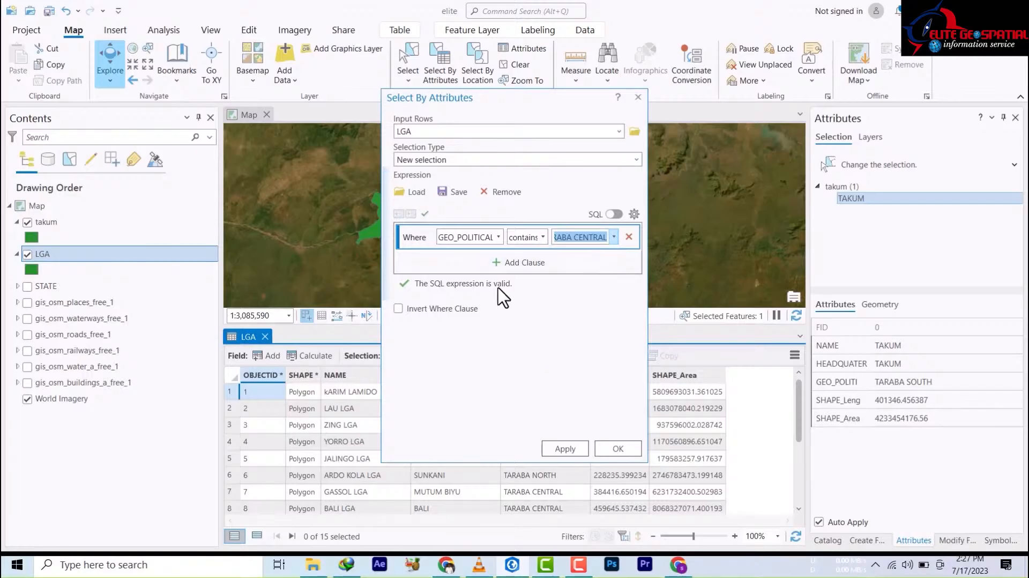
left_click(424, 214)
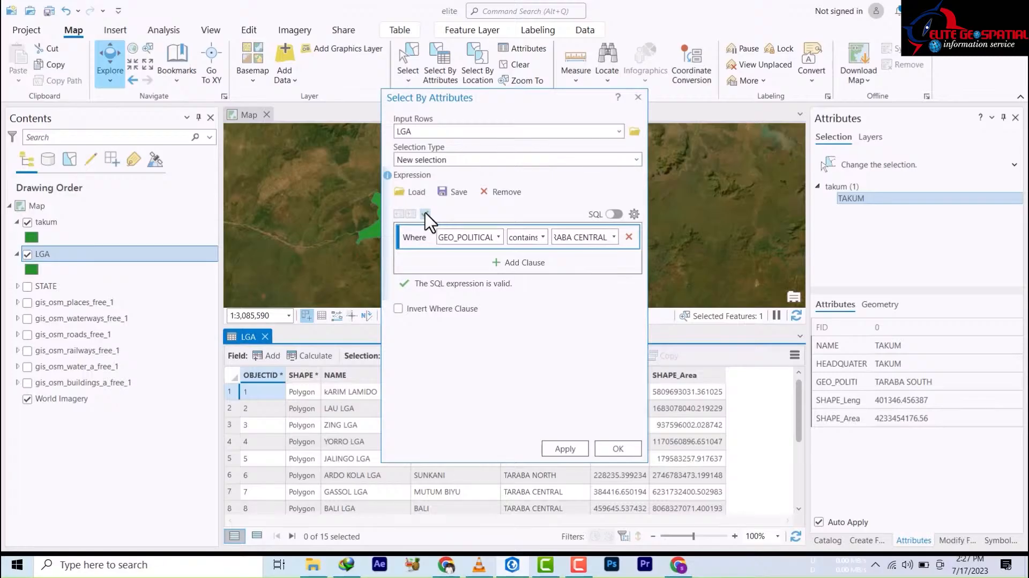
left_click(567, 448)
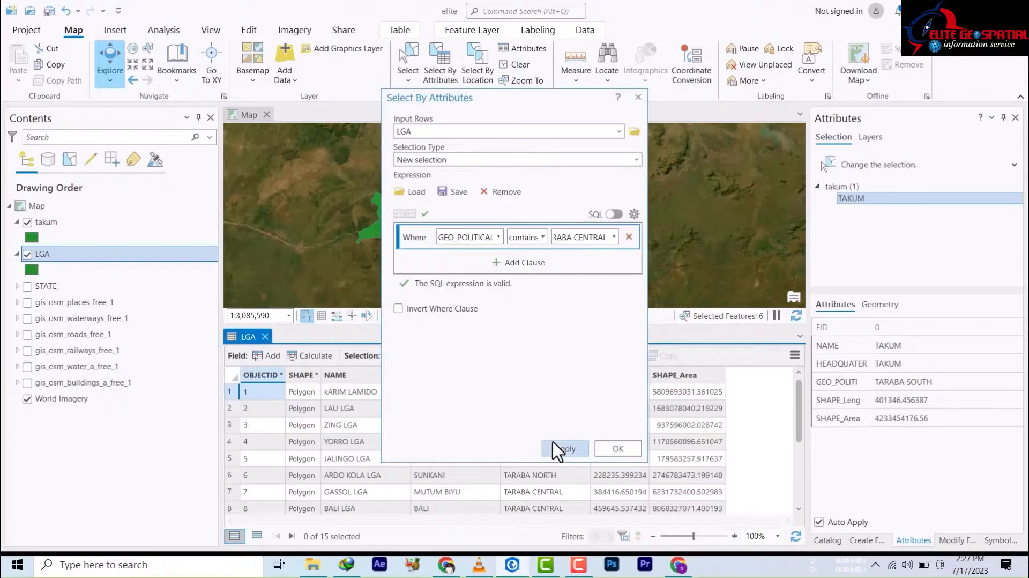
scroll(304, 498, "down", 3)
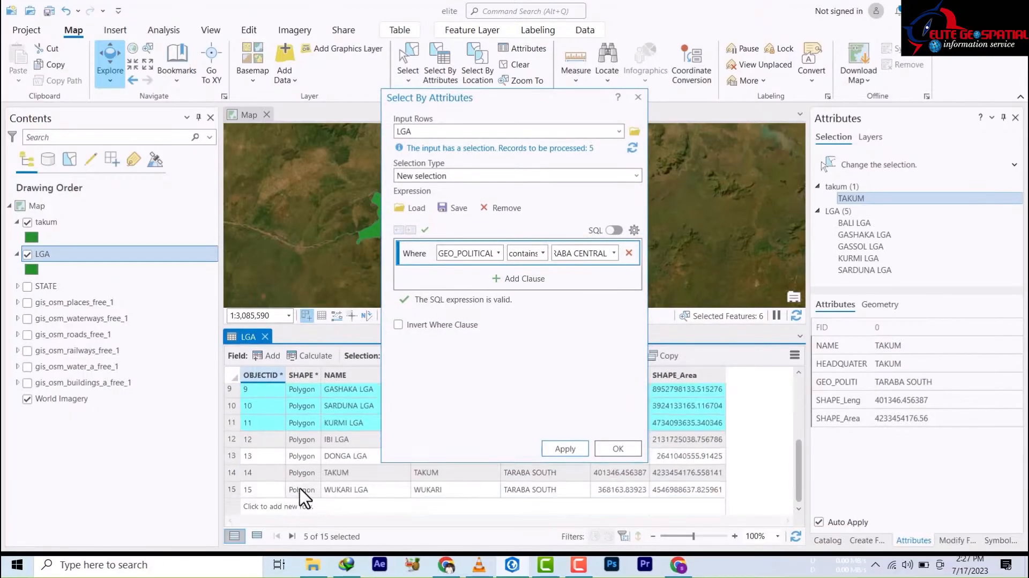
scroll(304, 496, "up", 2)
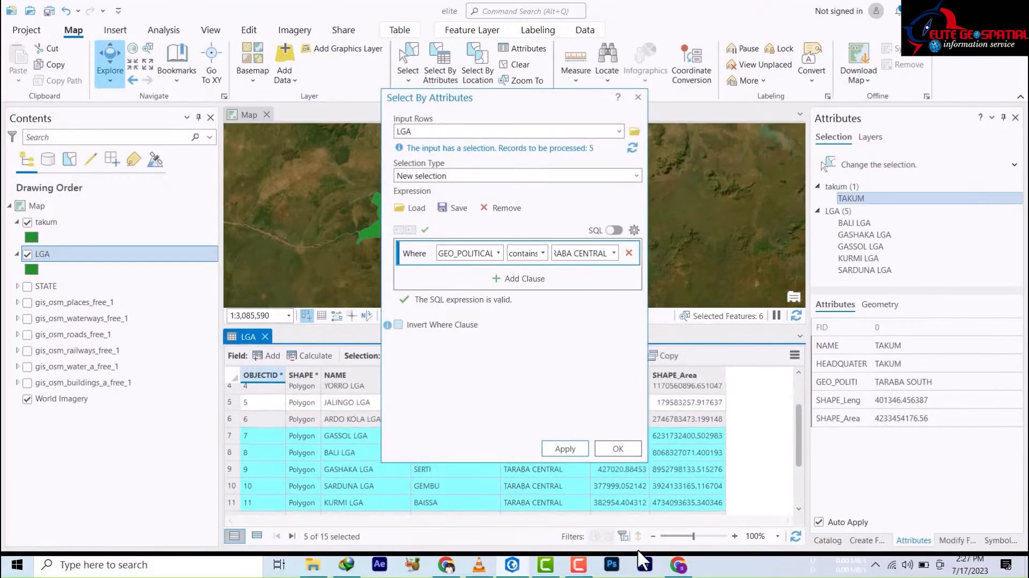
left_click(619, 450)
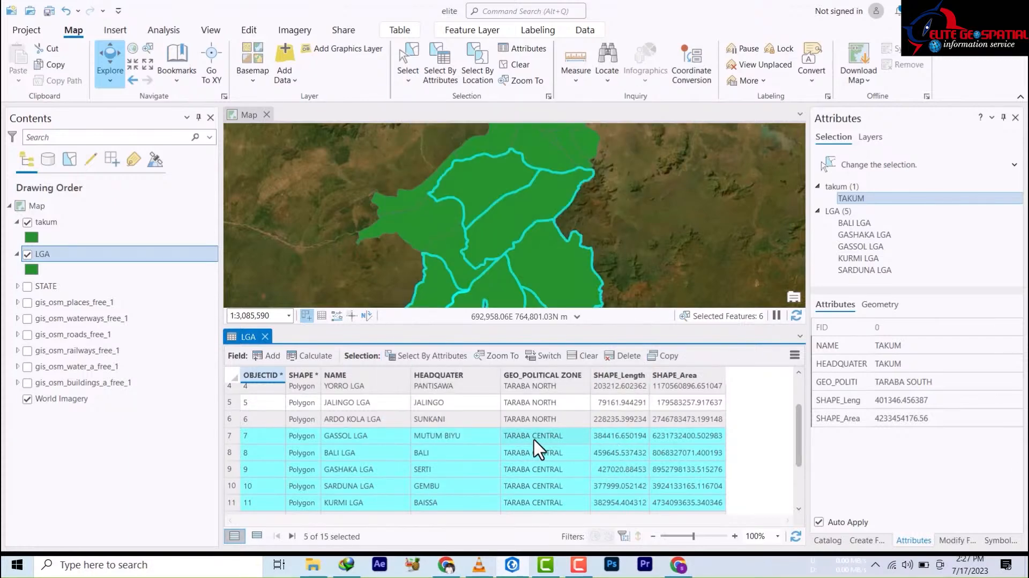
Step: Check the selected records by geopolitical zone in the LGA attribute table and close the table
scroll(523, 443, "down", 2)
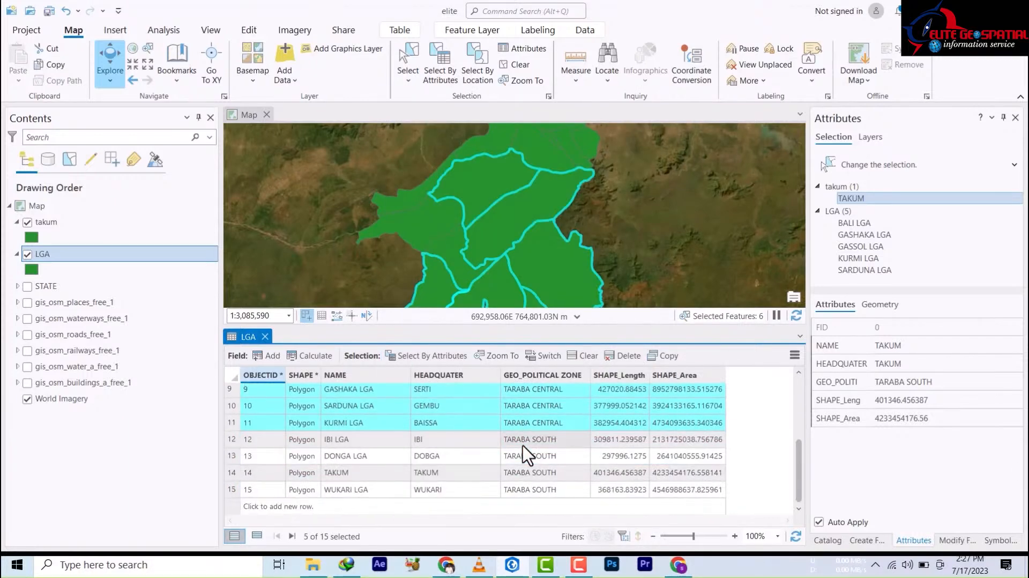
scroll(523, 444, "up", 3)
scroll(525, 461, "up", 1)
scroll(533, 501, "down", 3)
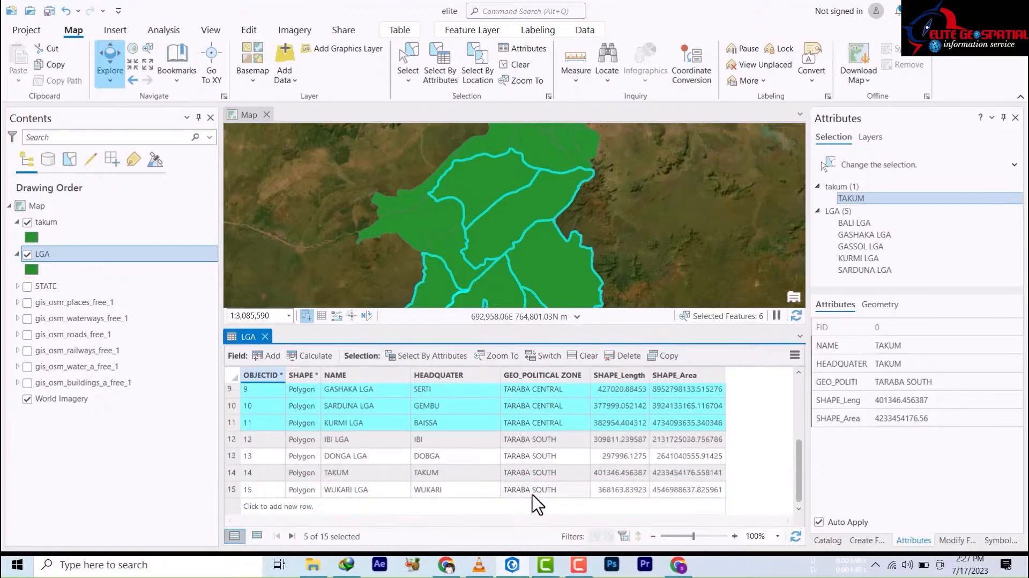
left_click(265, 336)
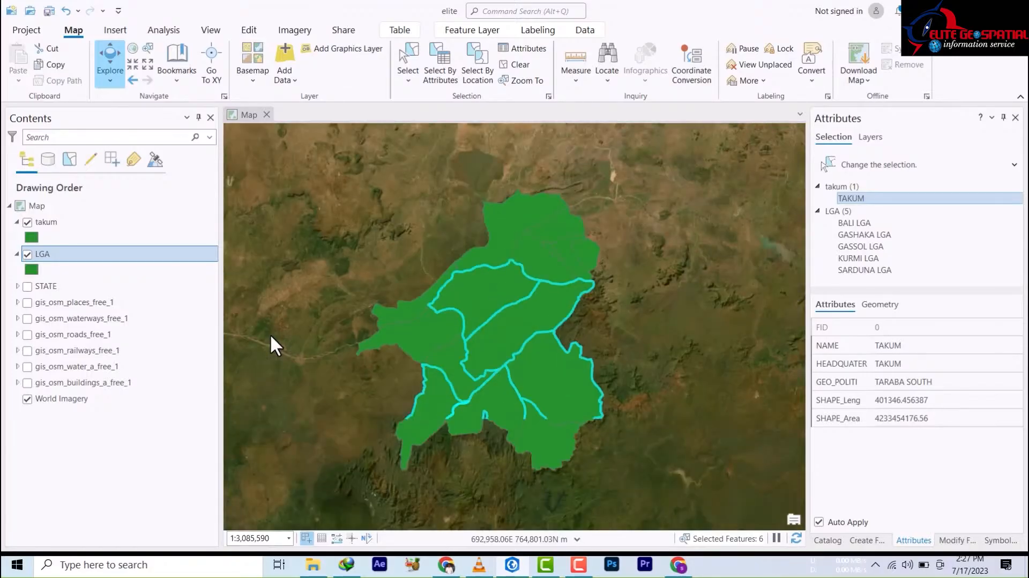
Step: Export the selected LGA features to New Folder as a feature class named taraba_central
right_click(62, 262)
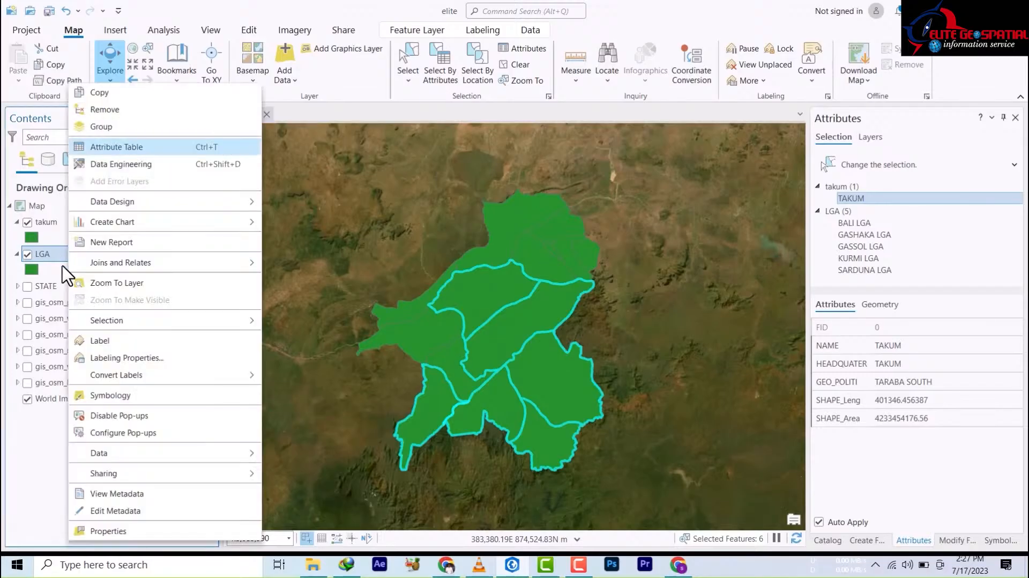
mouse_move(142, 459)
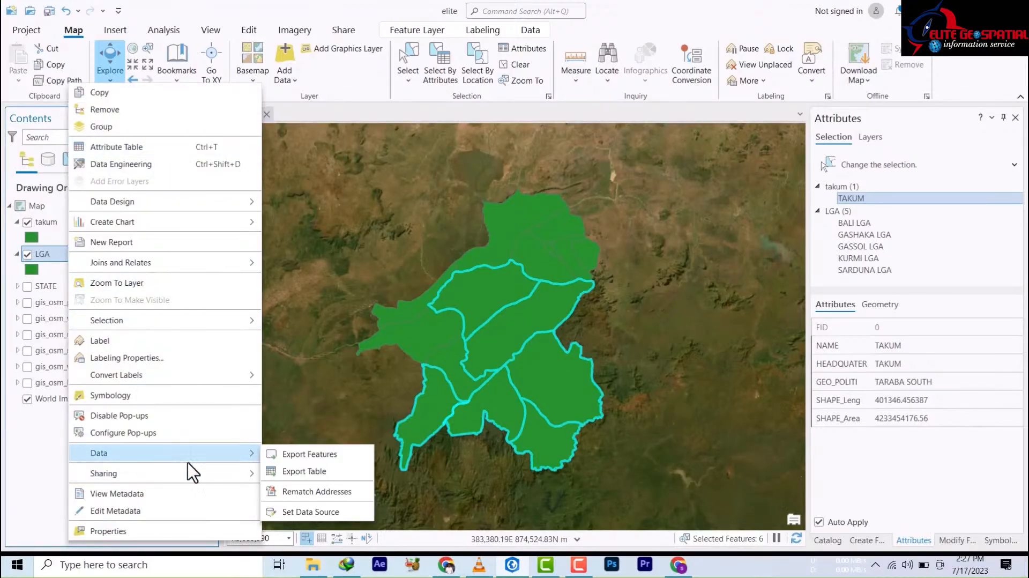
left_click(309, 454)
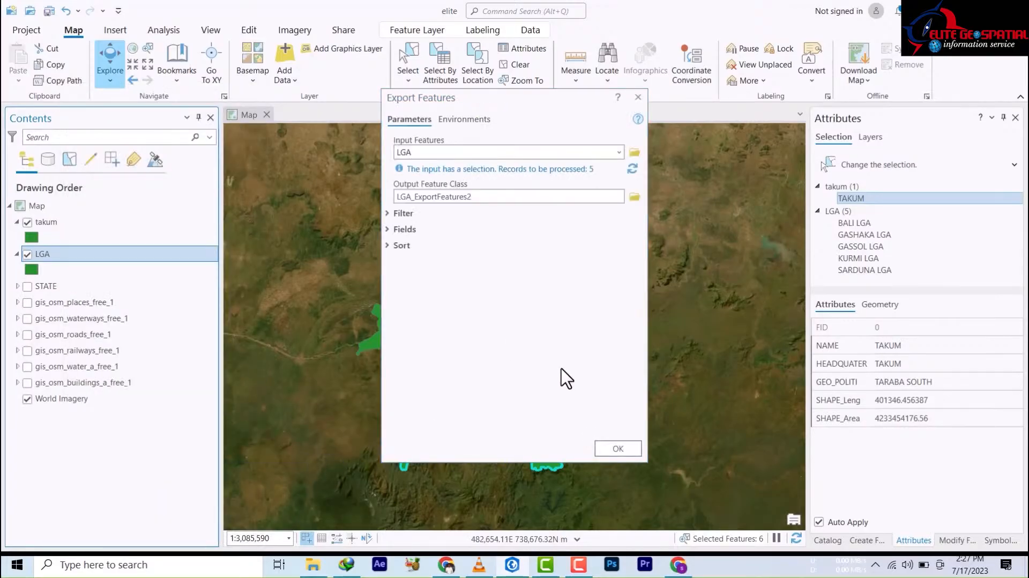
left_click(635, 197)
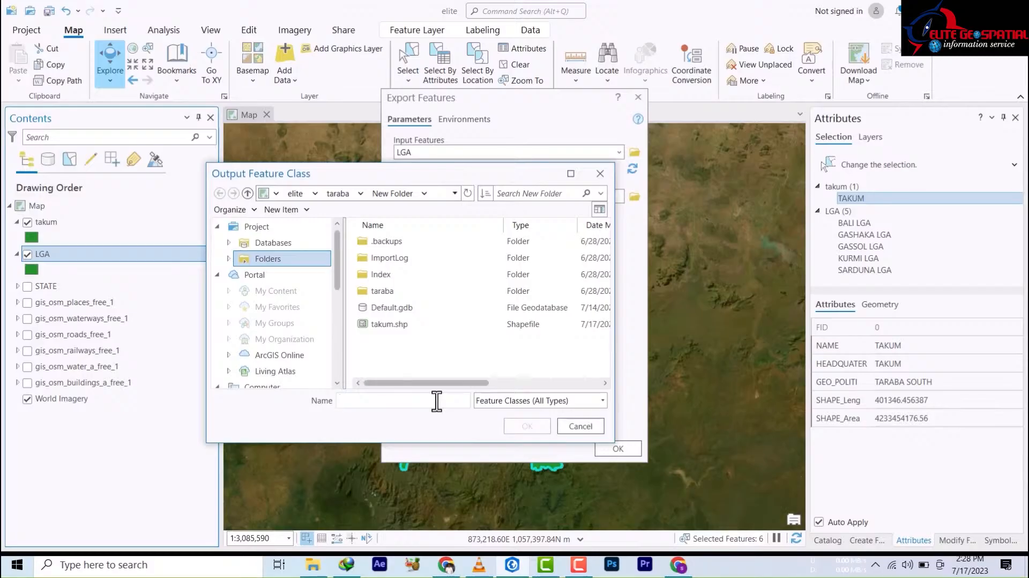
type("tar")
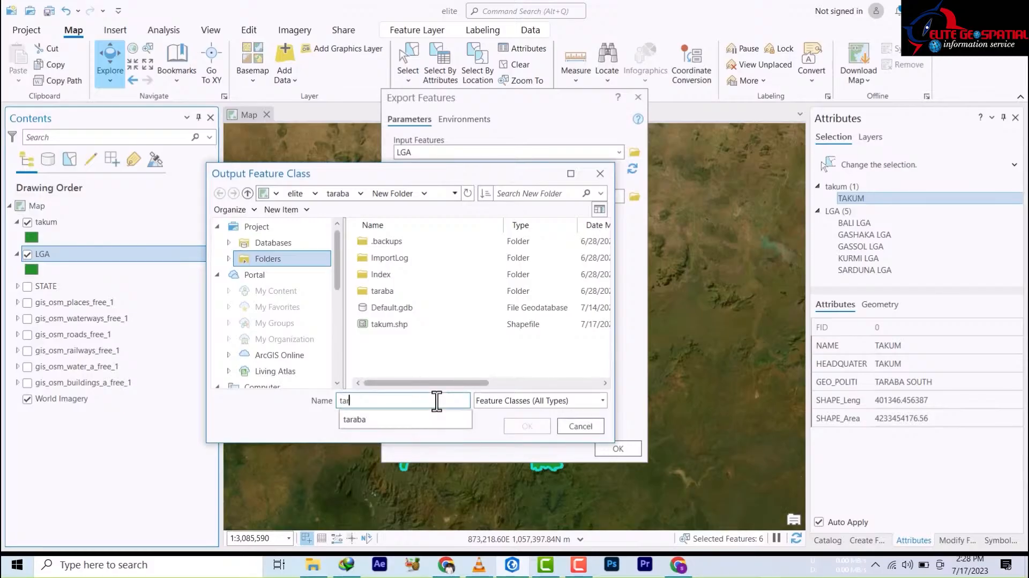
type("aba")
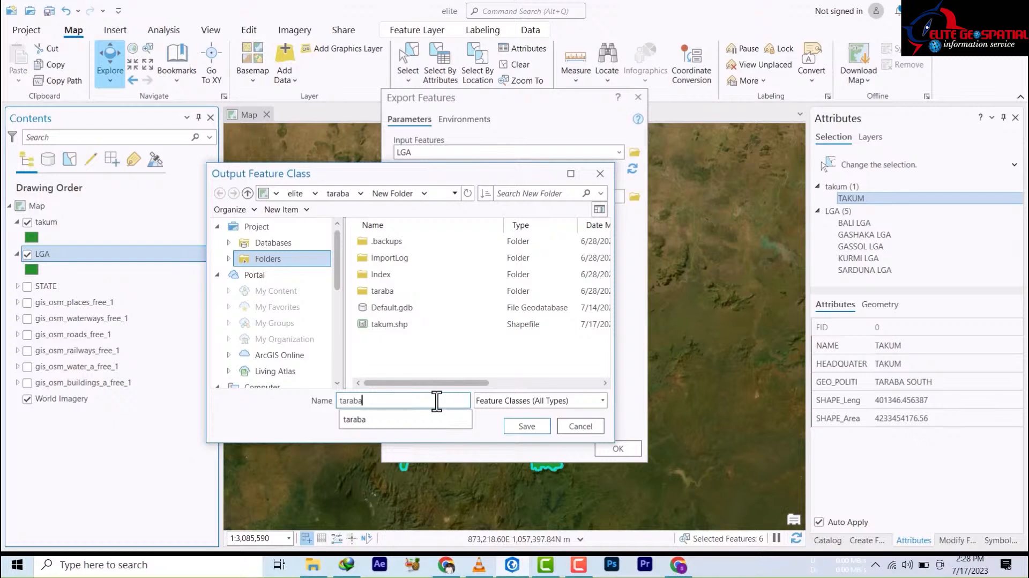
type("_")
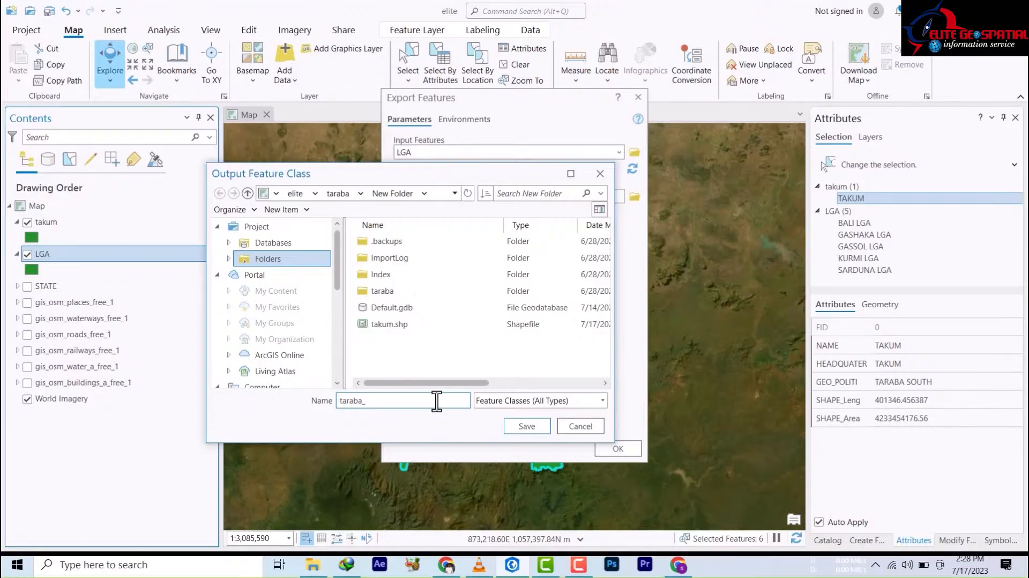
type("central")
left_click(517, 427)
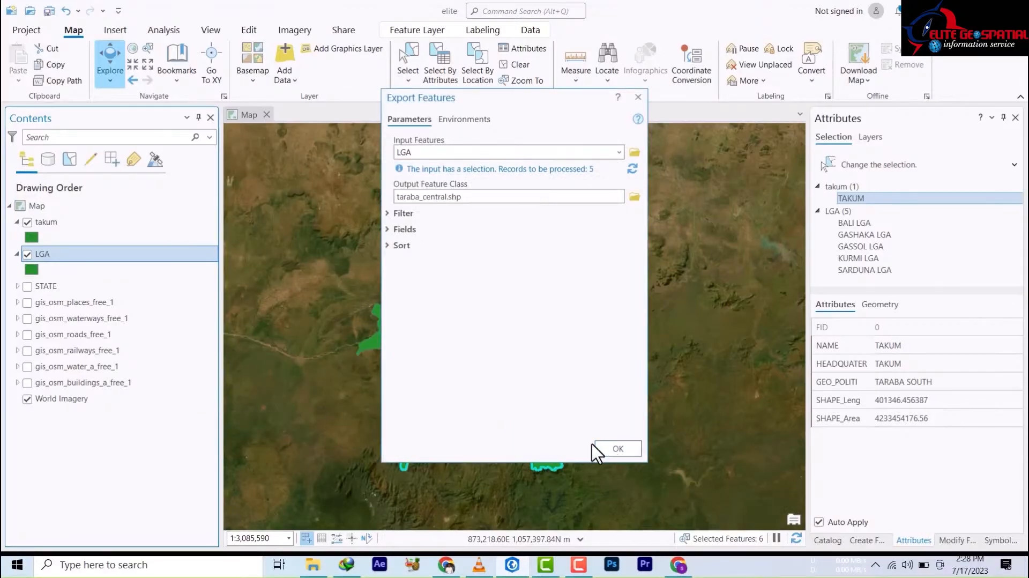
left_click(611, 448)
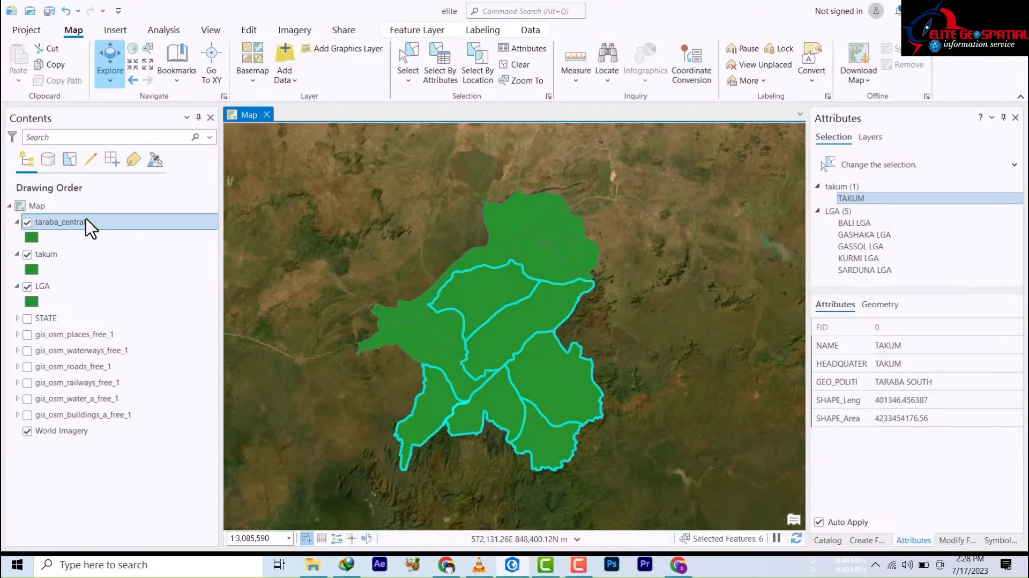
Step: Open the LGA attribute table, clear the selection of its records, check the rows, and close the table
right_click(43, 295)
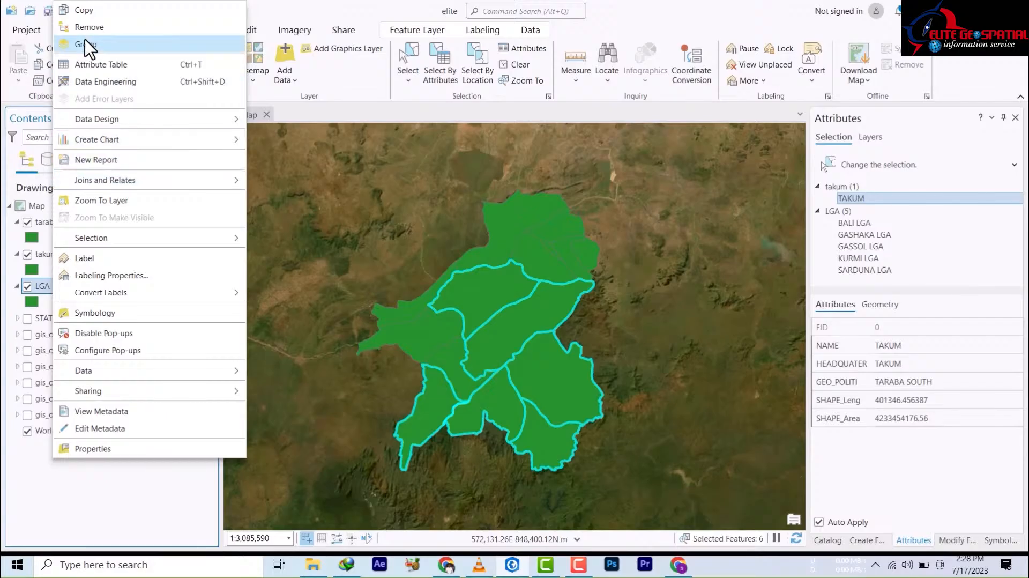
left_click(94, 64)
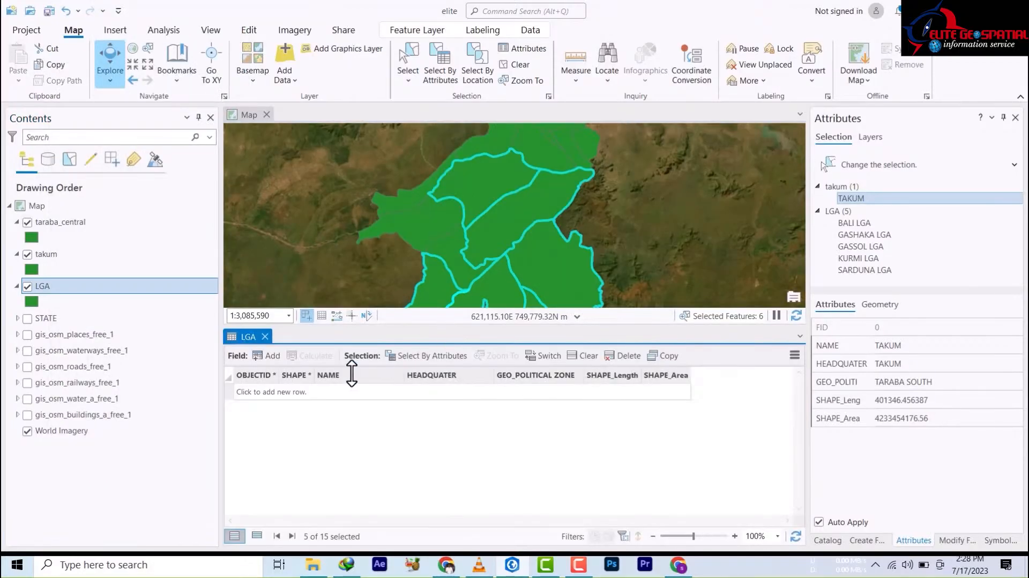
scroll(402, 471, "down", 3)
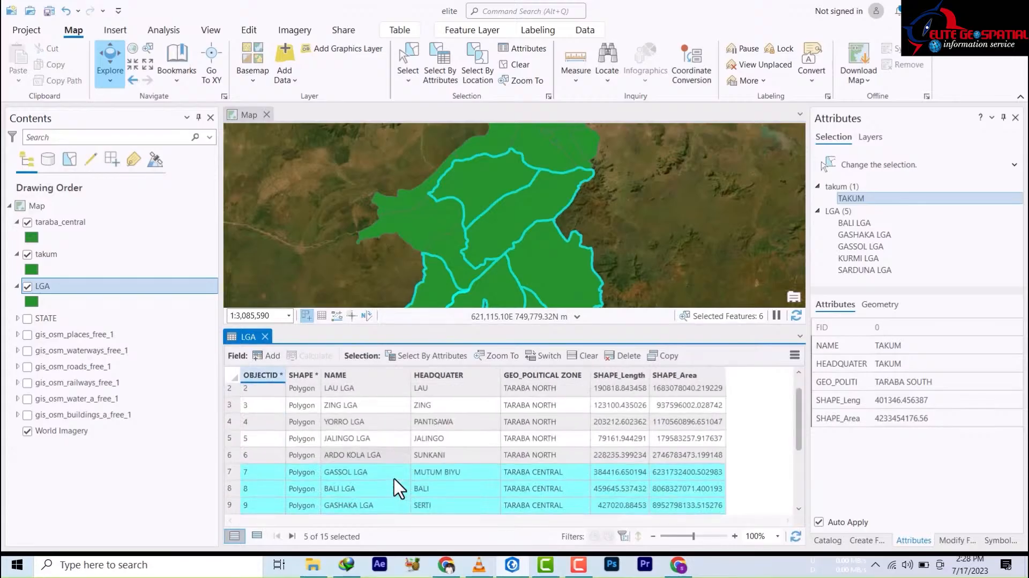
scroll(231, 397, "up", 3)
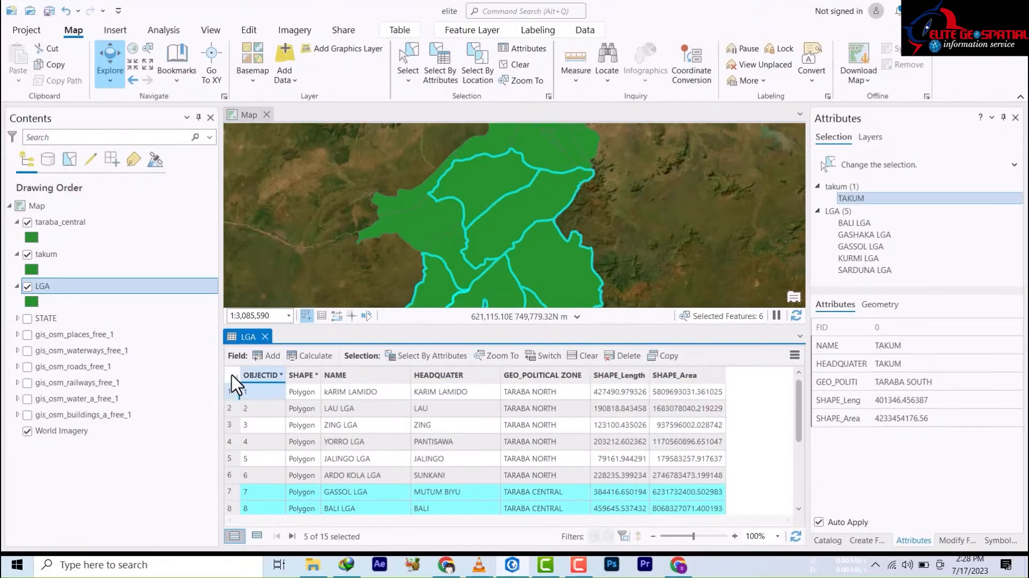
left_click(236, 381)
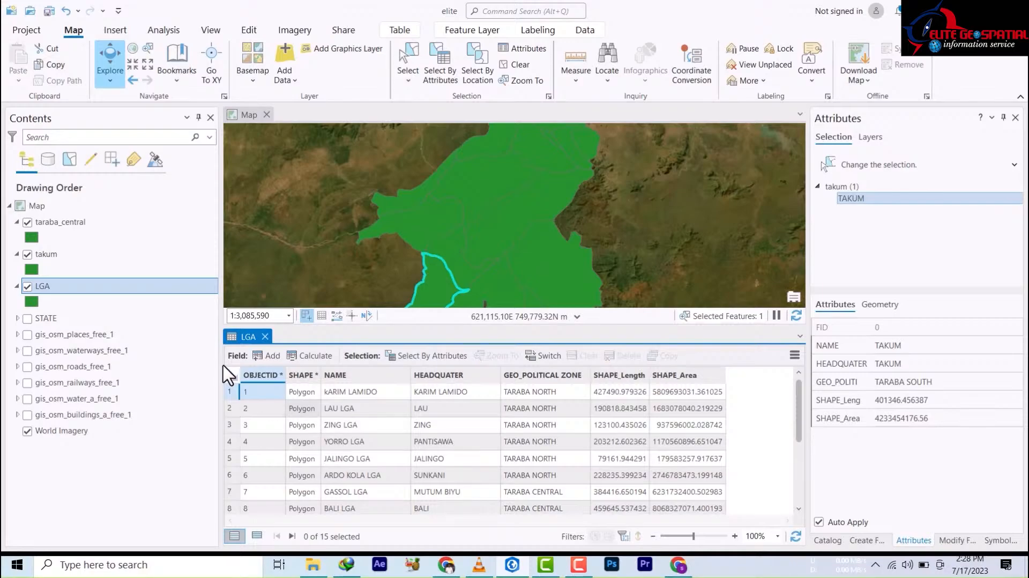
scroll(447, 451, "down", 3)
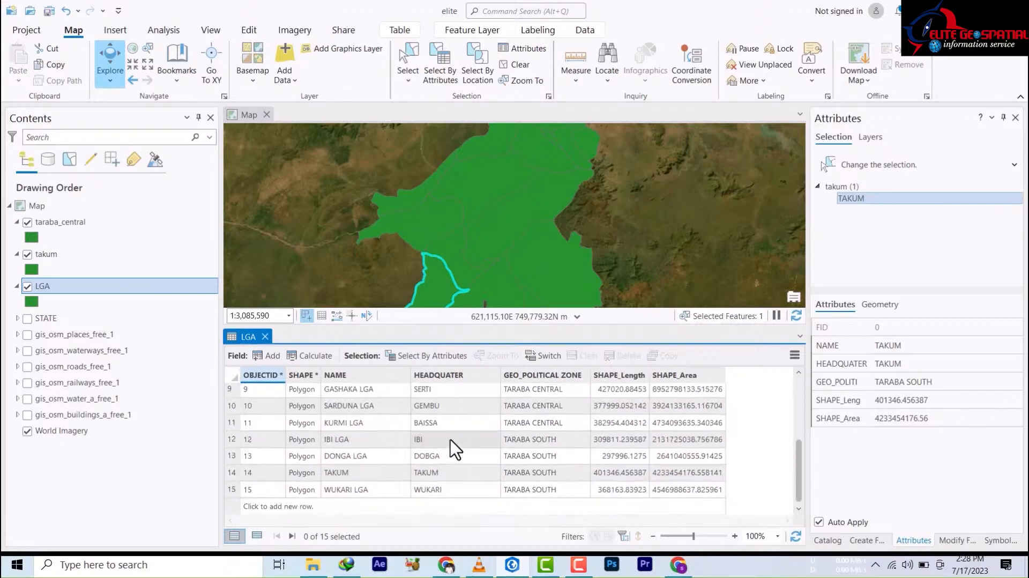
scroll(429, 446, "up", 3)
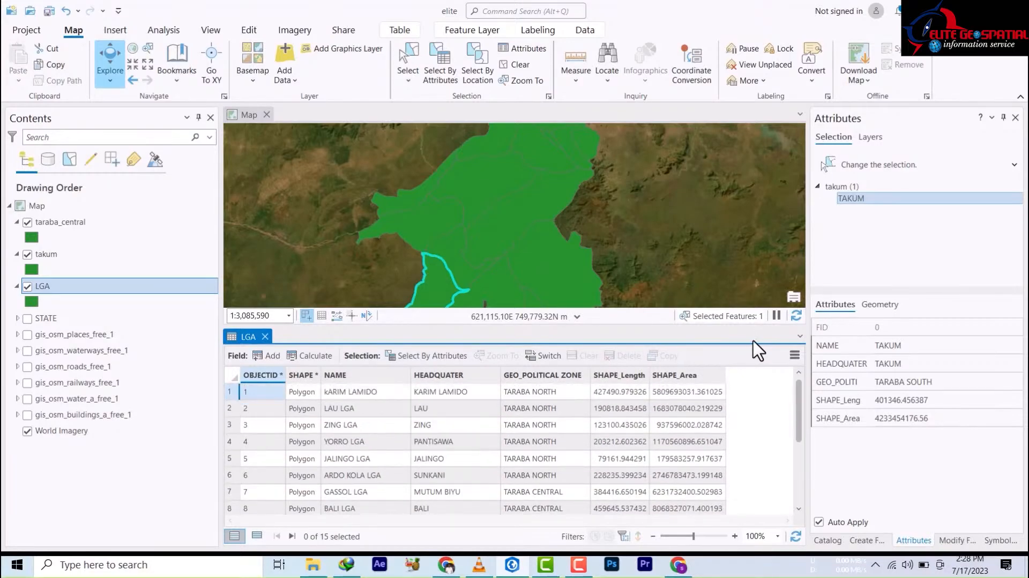
left_click(265, 336)
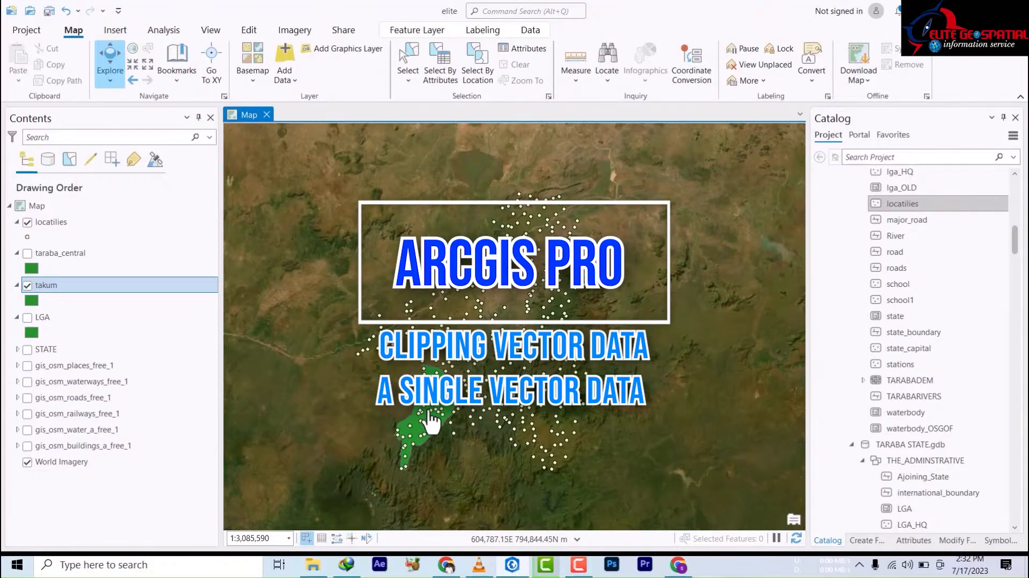
Step: Examine how the locatilies points are distributed inside and outside the takum polygon on the map
scroll(434, 424, "up", 3)
scroll(437, 420, "down", 2)
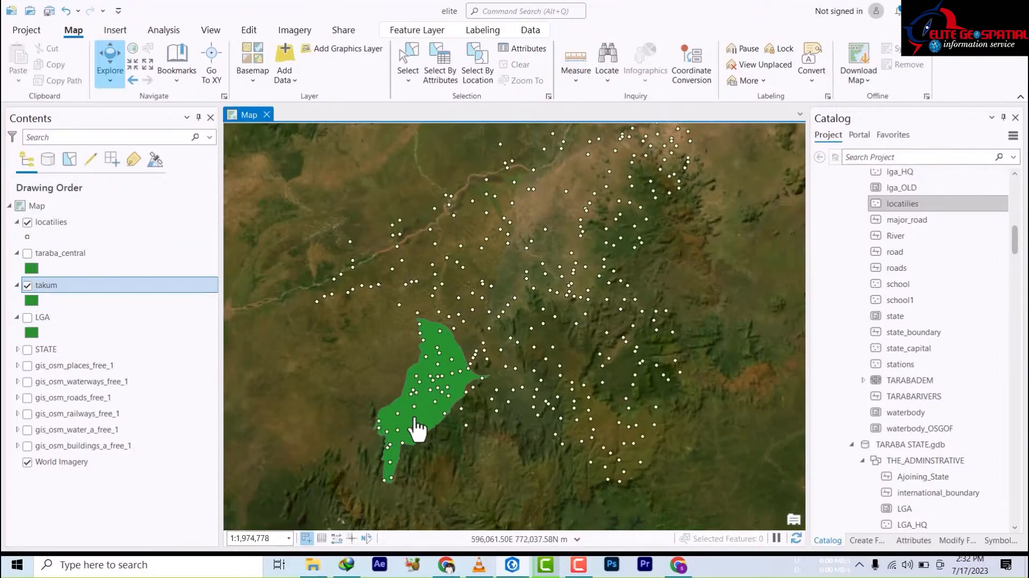
scroll(418, 427, "down", 3)
scroll(418, 427, "up", 3)
scroll(418, 429, "up", 3)
scroll(419, 429, "down", 3)
scroll(421, 410, "up", 2)
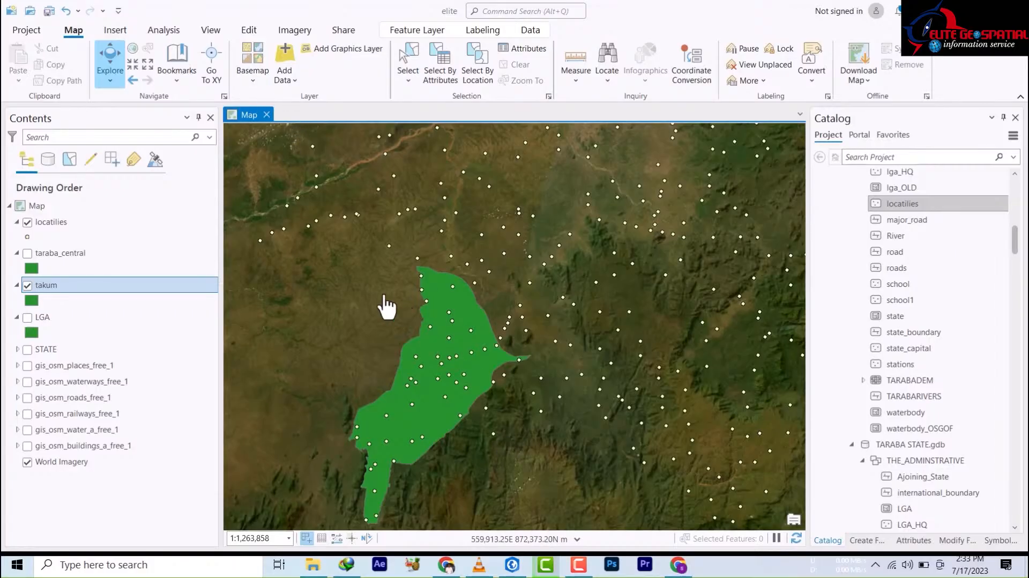
Step: Search the geoprocessing tools for clip and open the Clip tool from Analysis Tools
left_click(164, 32)
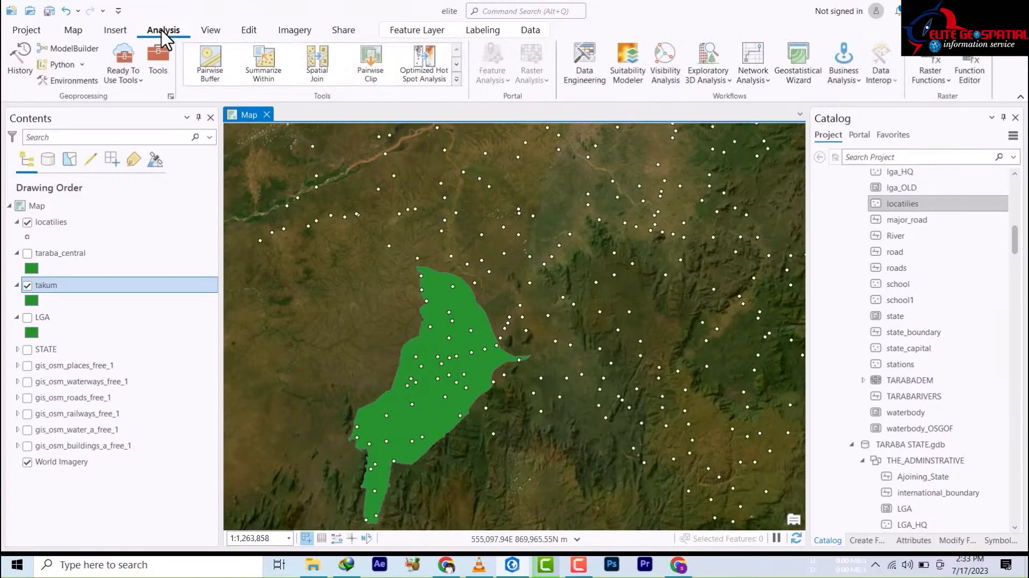
left_click(157, 63)
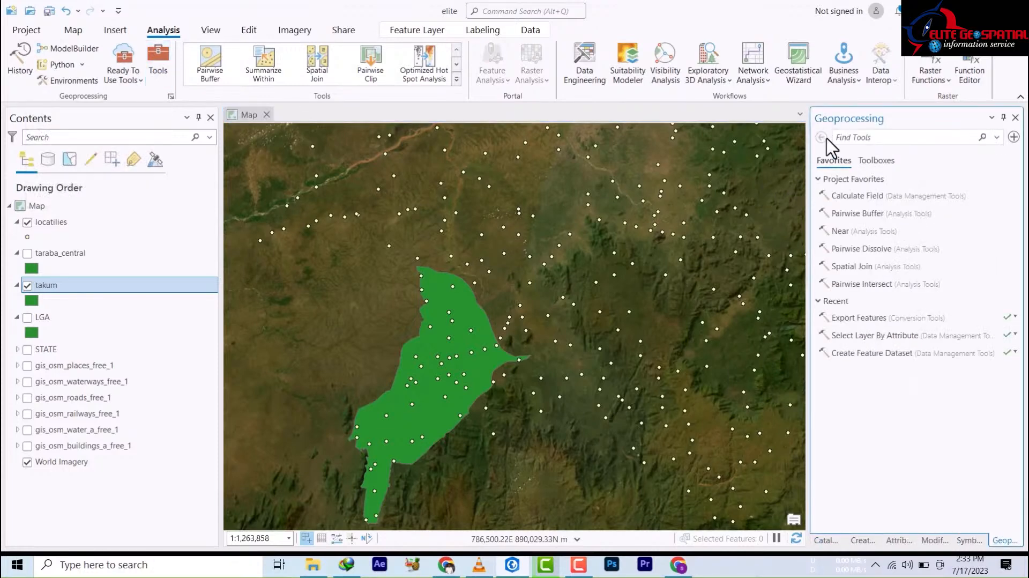
left_click(864, 138)
type("cli")
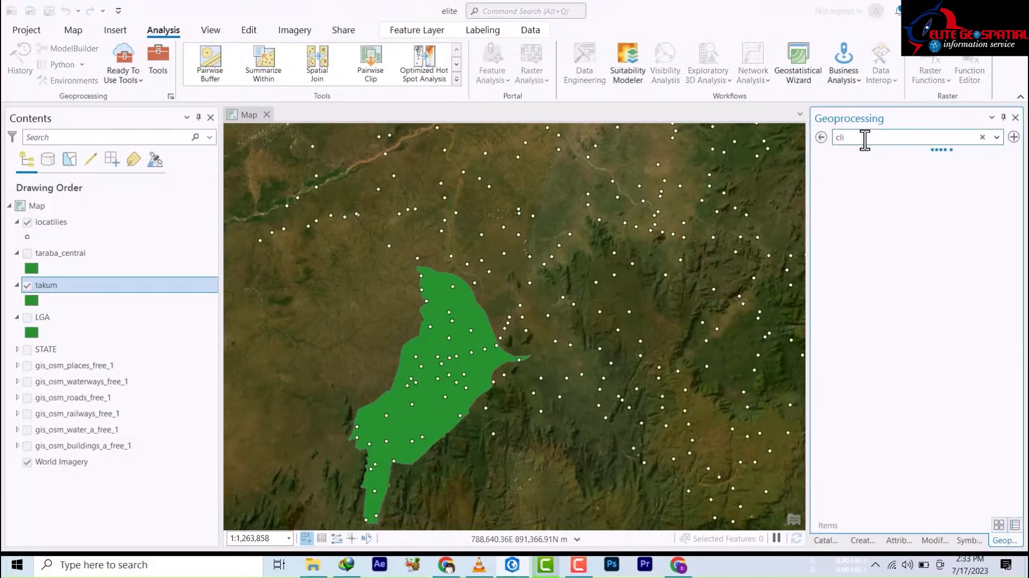
type("p")
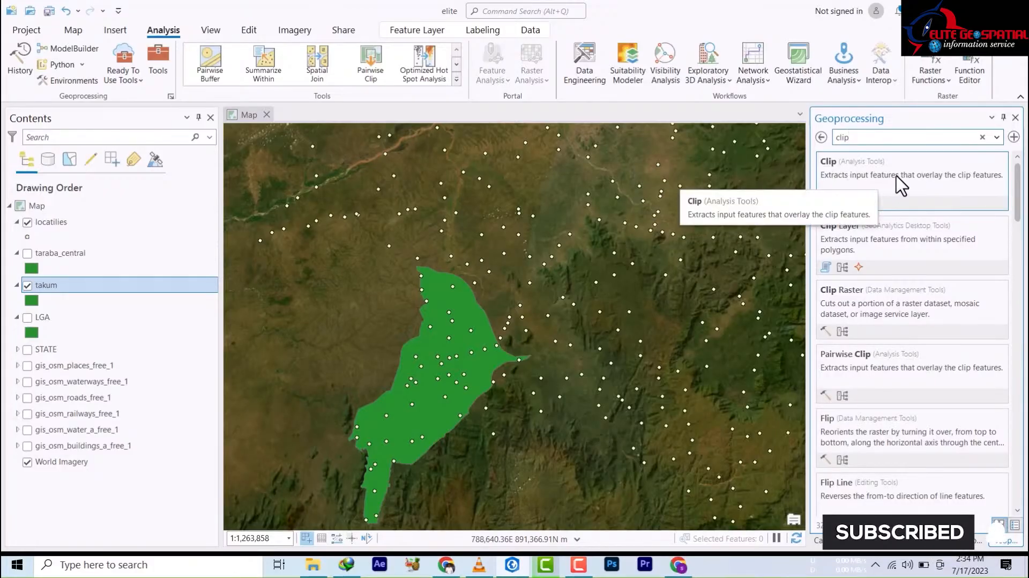
left_click(832, 166)
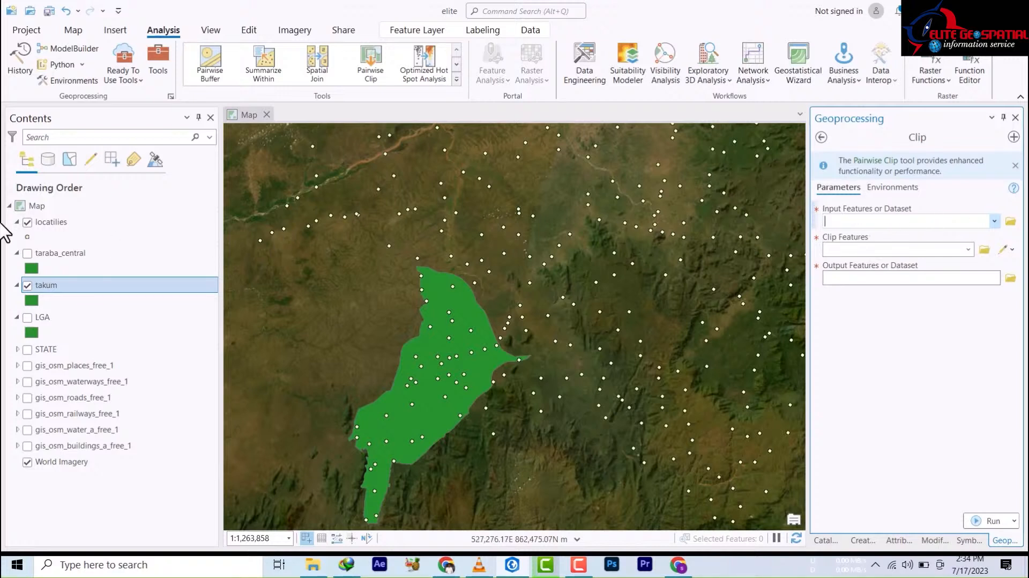
Step: Set the Clip tool's input features to locatilies and its clip features to takum
left_click(962, 221)
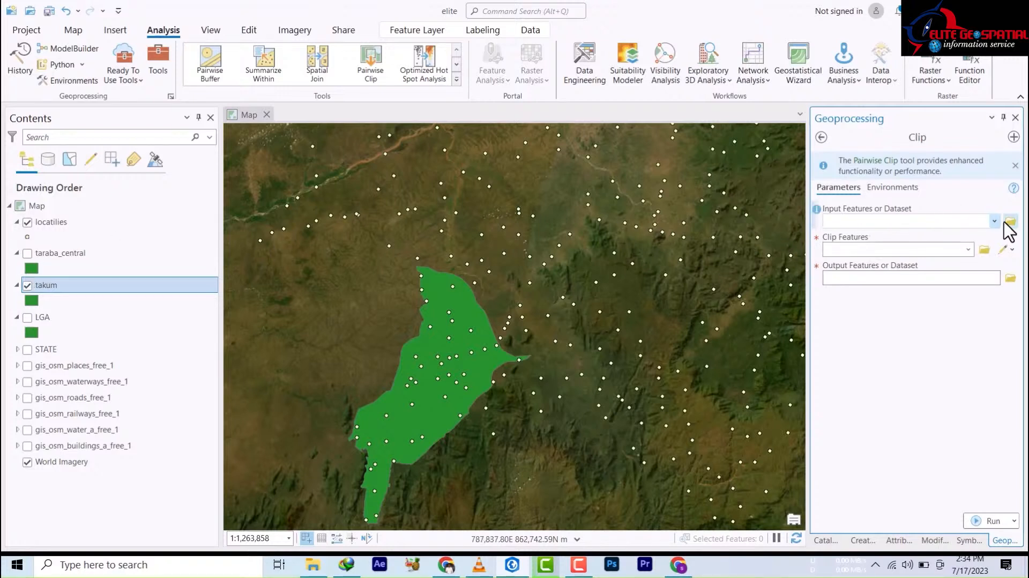
left_click(995, 221)
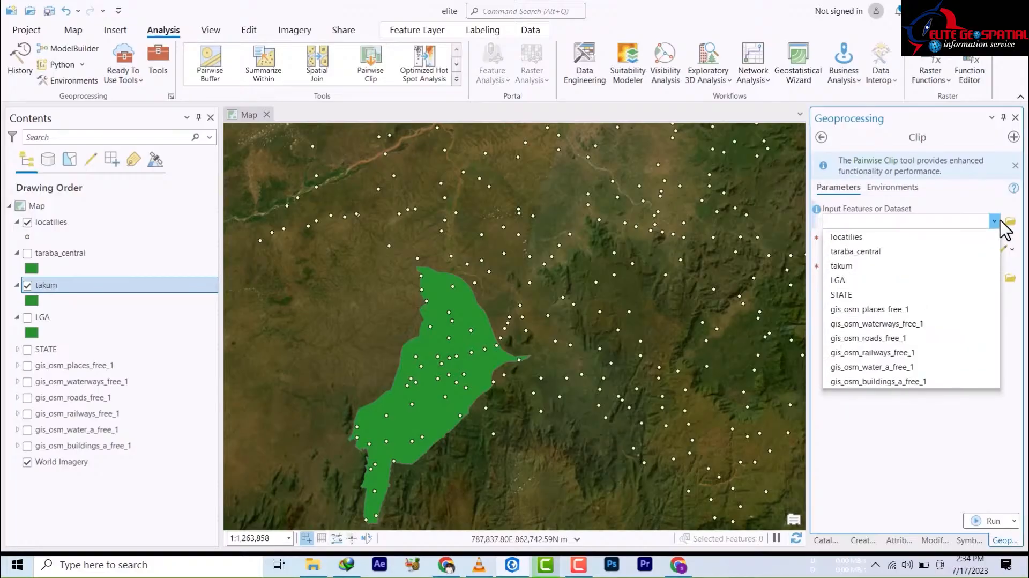
left_click(856, 238)
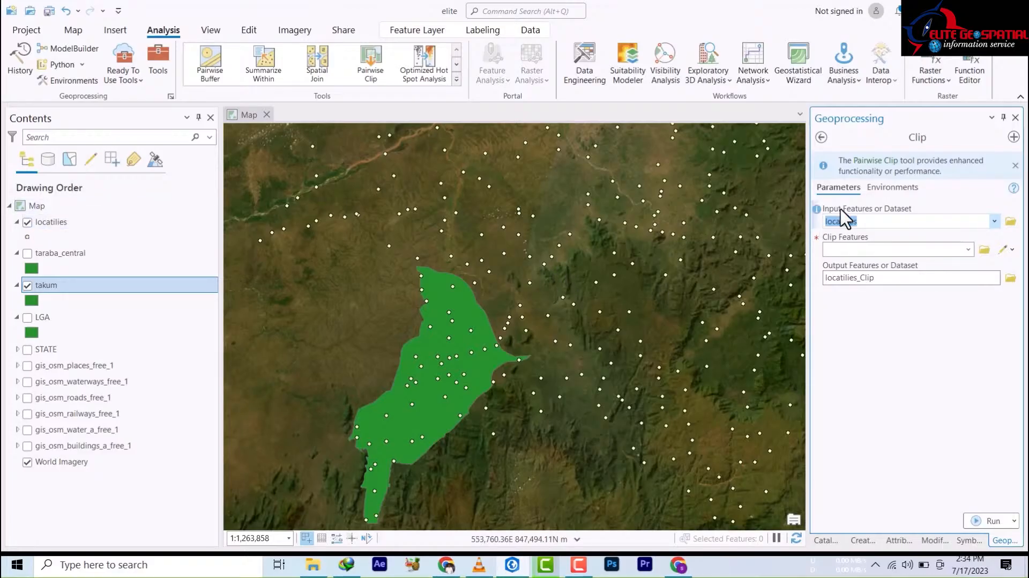
left_click(968, 249)
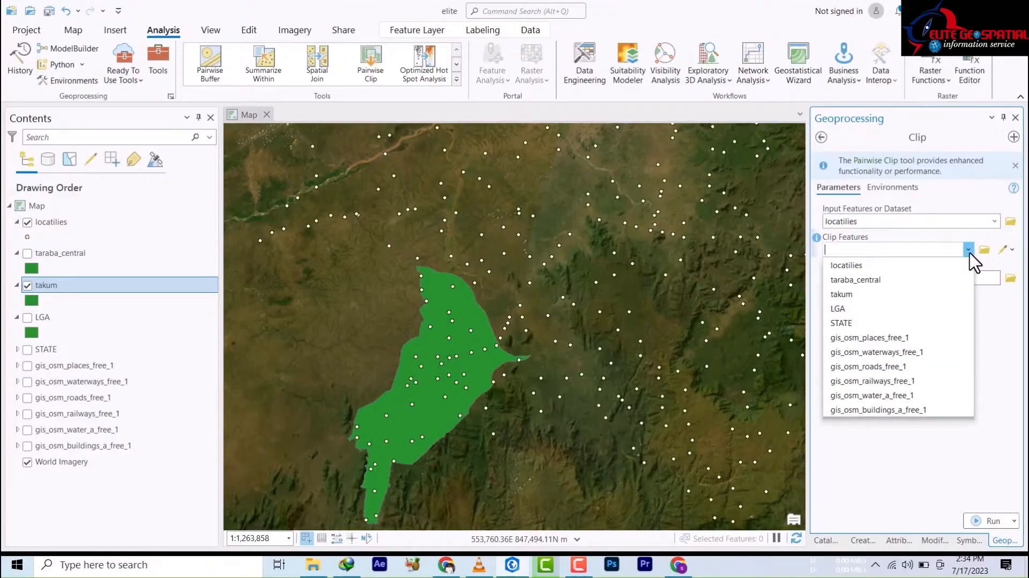
left_click(843, 295)
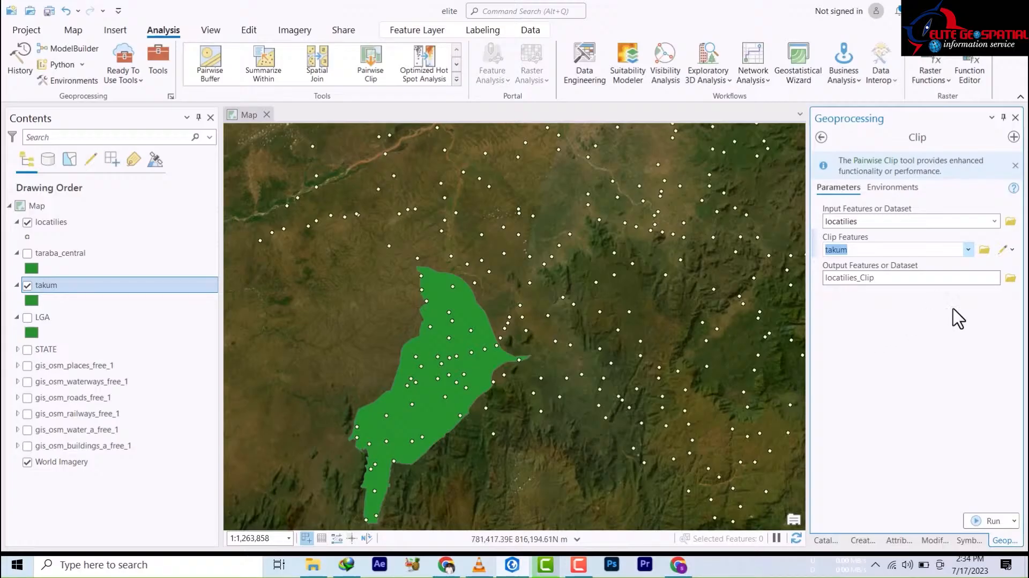
Step: Set the Clip output to a feature class named takum_localities in New Folder, using the Feature Classes (All Types) type
left_click(1011, 277)
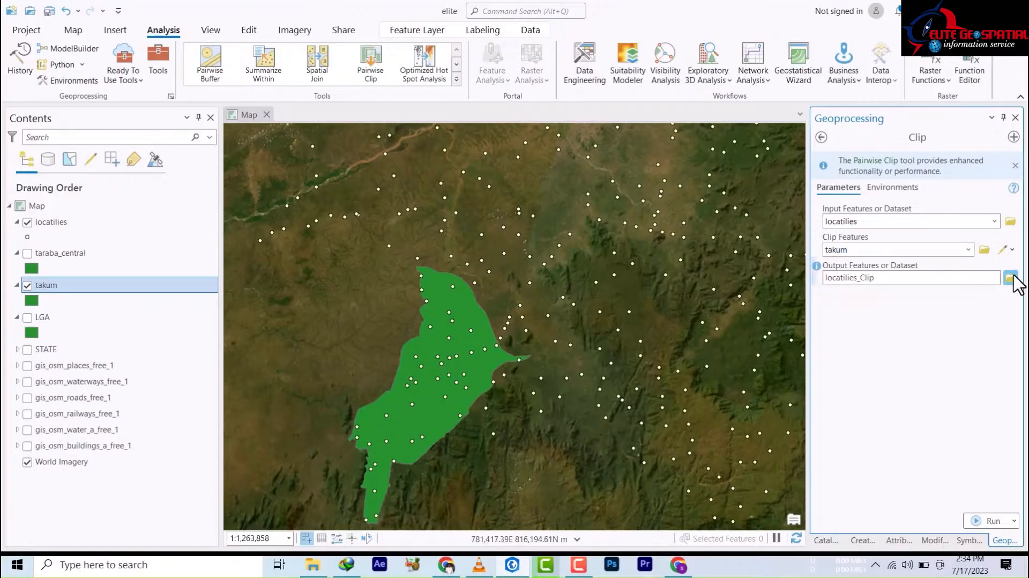
left_click(1010, 278)
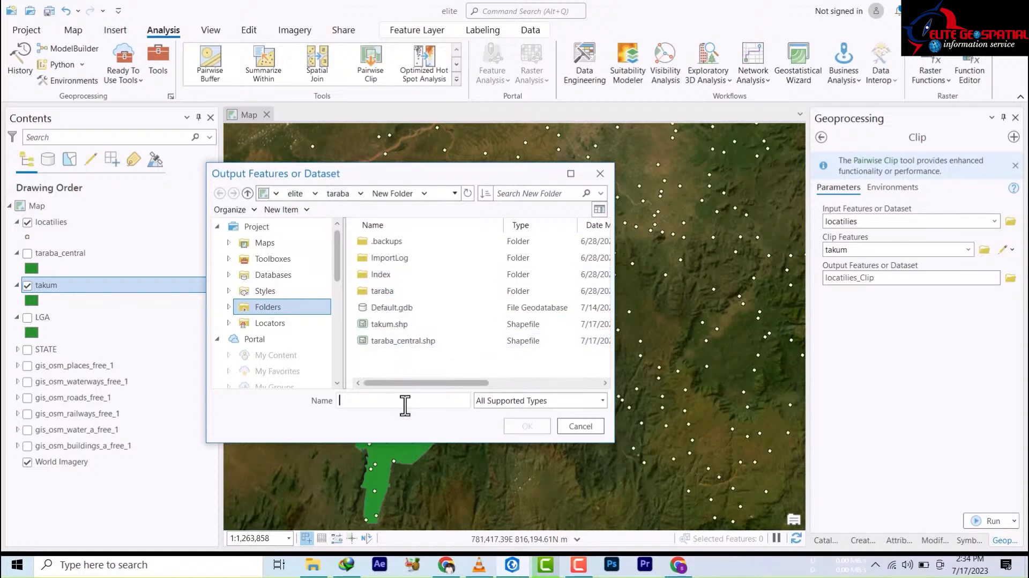
left_click(516, 402)
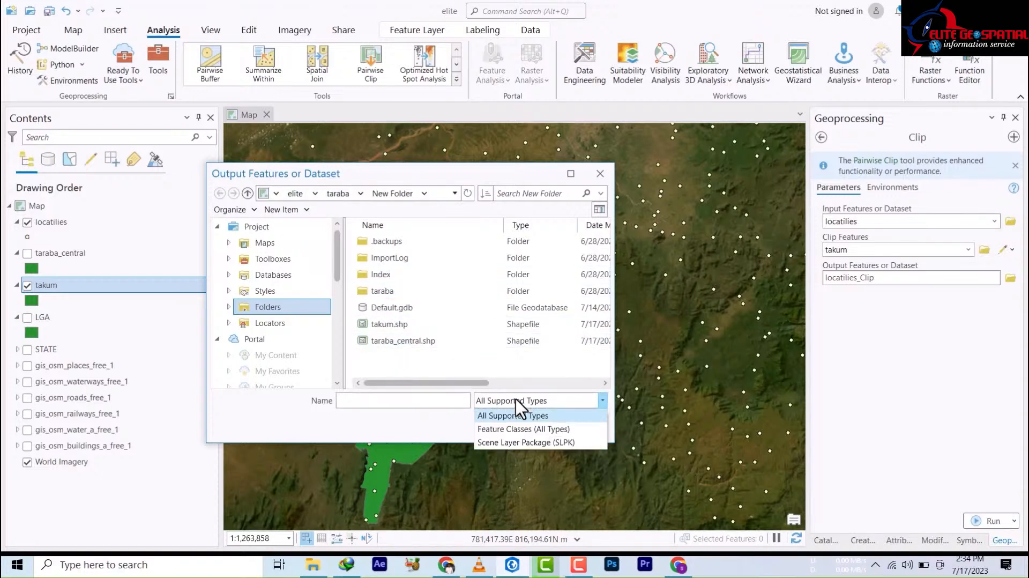
left_click(513, 430)
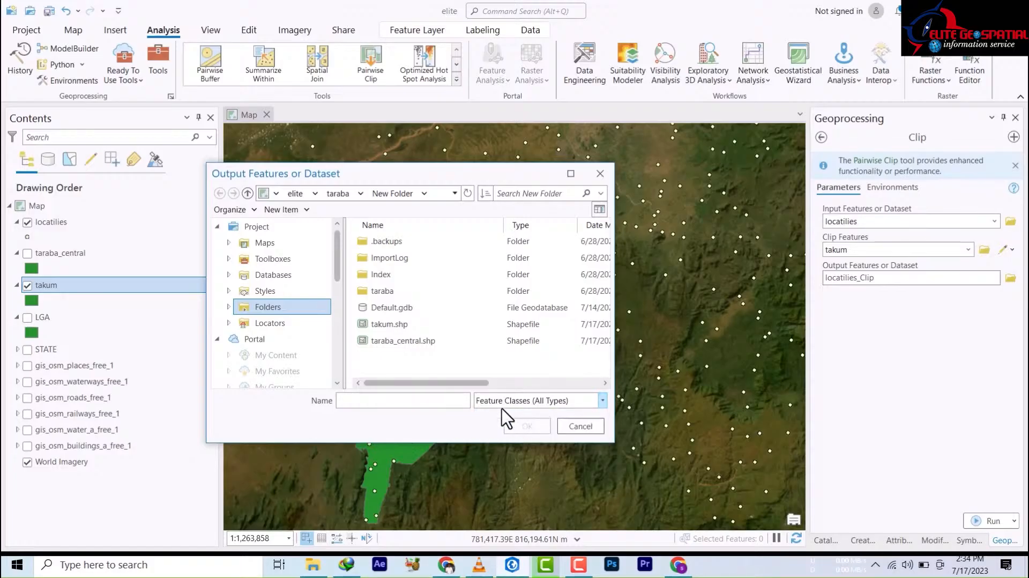
left_click(363, 402)
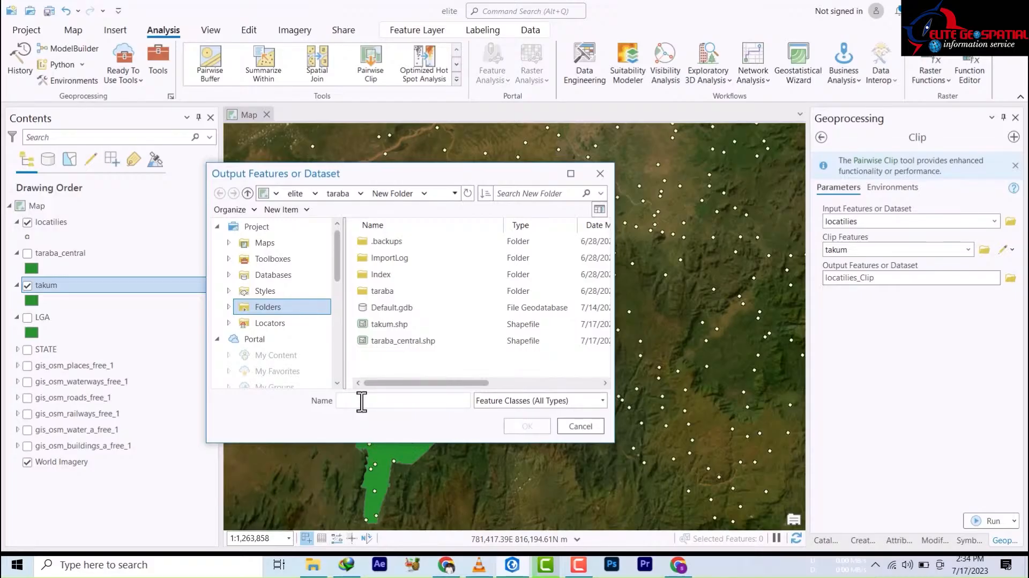
type("taku")
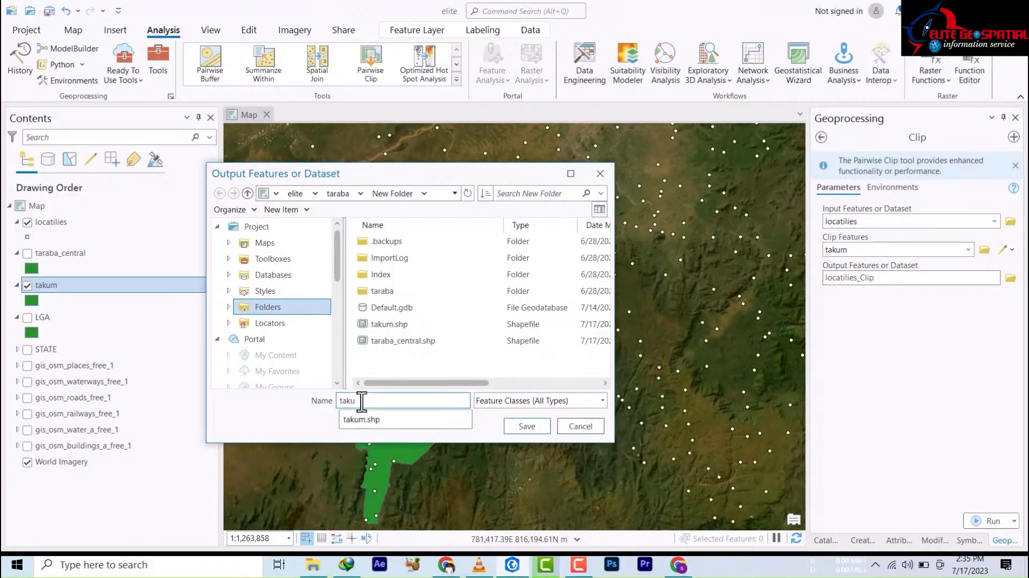
type("m_ loca")
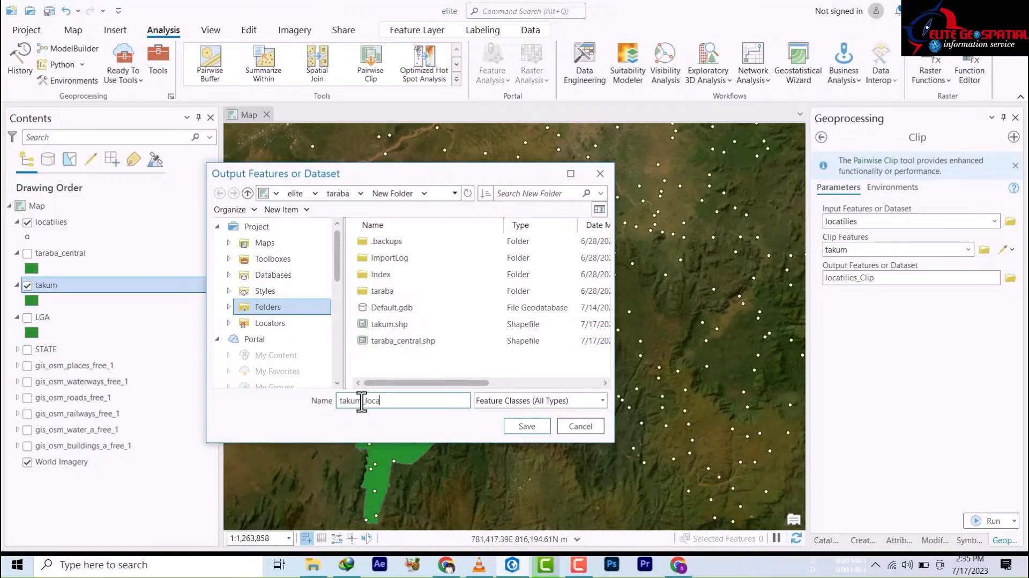
type("lities")
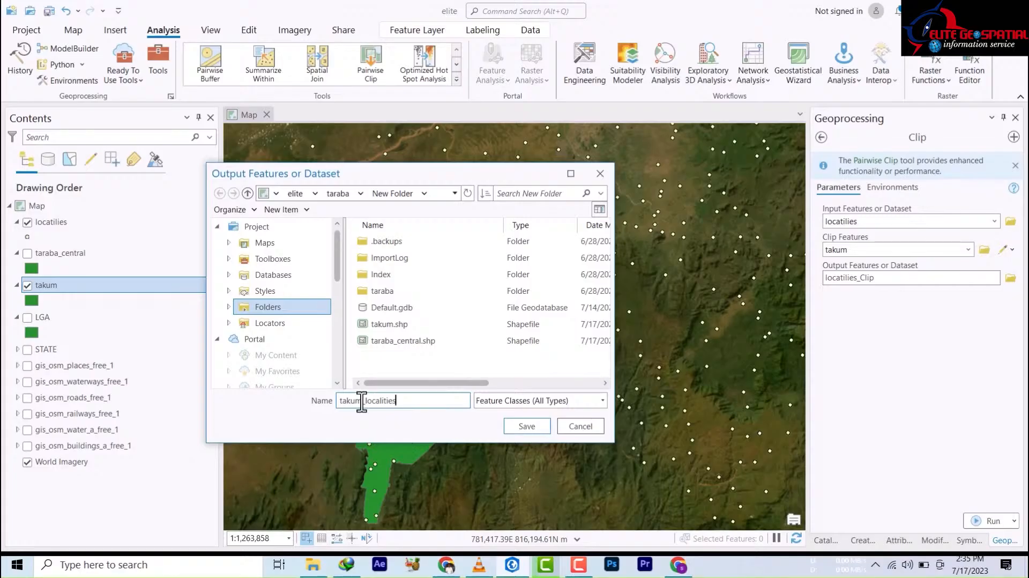
left_click(525, 425)
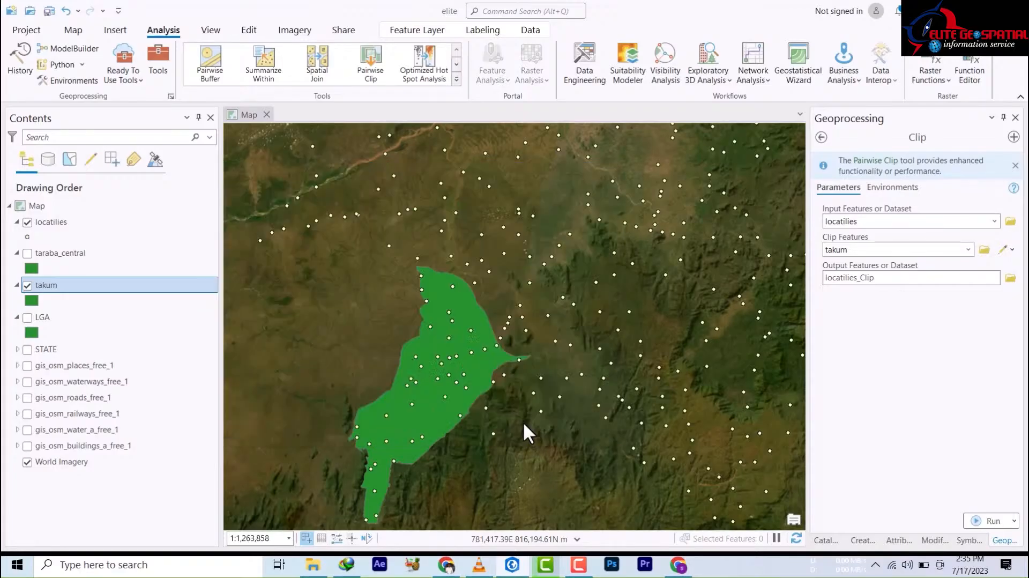
Step: Run the Clip tool and hide the original locatilies layer
left_click(992, 521)
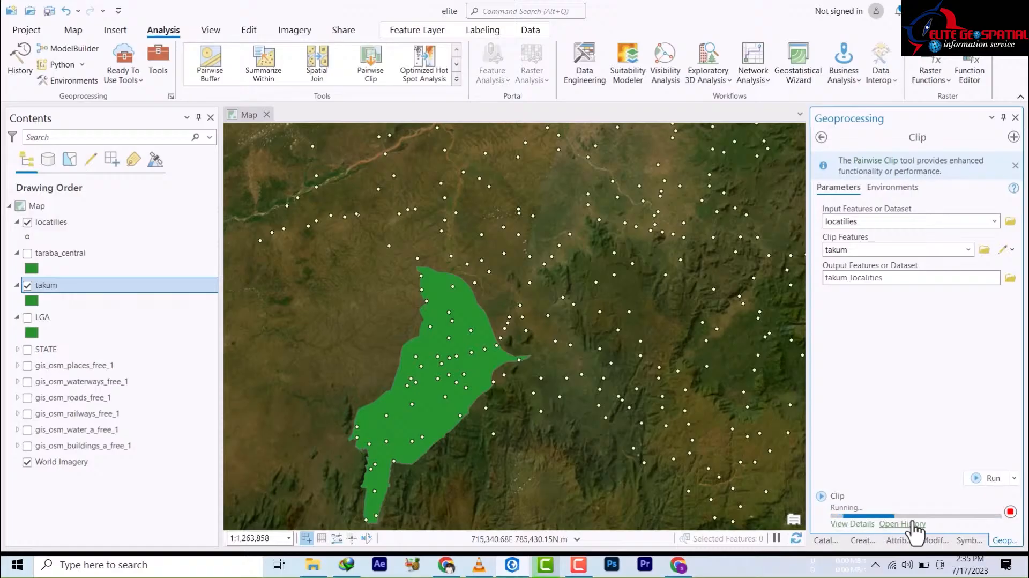
mouse_move(922, 513)
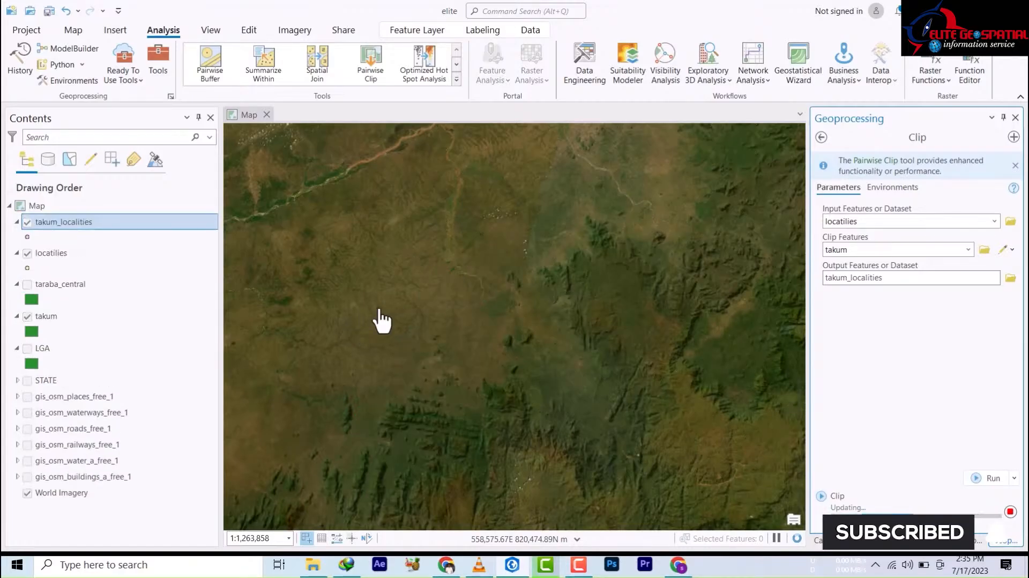
left_click(27, 253)
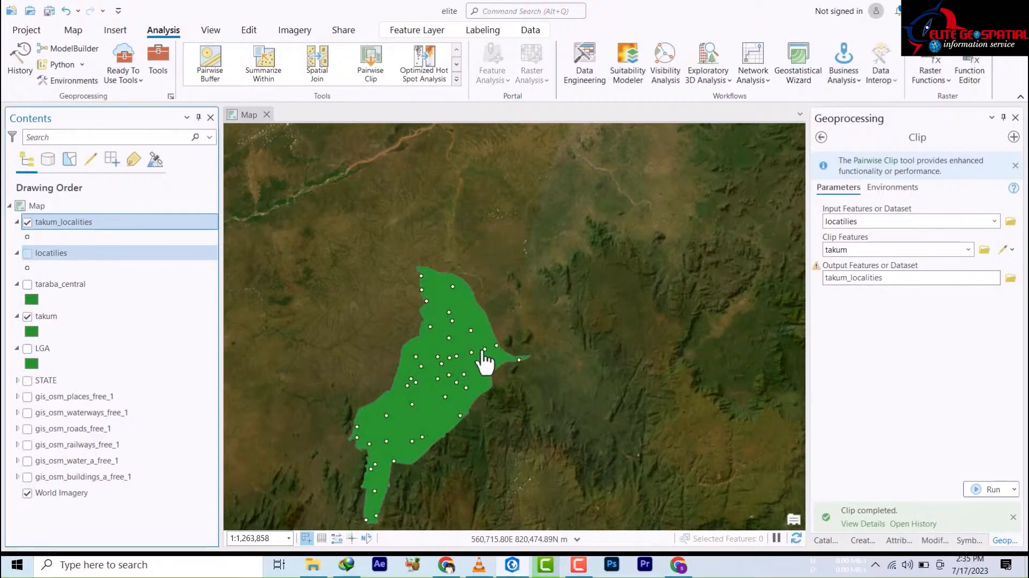
Step: Examine how the clipped takum_localities points are distributed within the takum polygon on the map
scroll(404, 416, "up", 8)
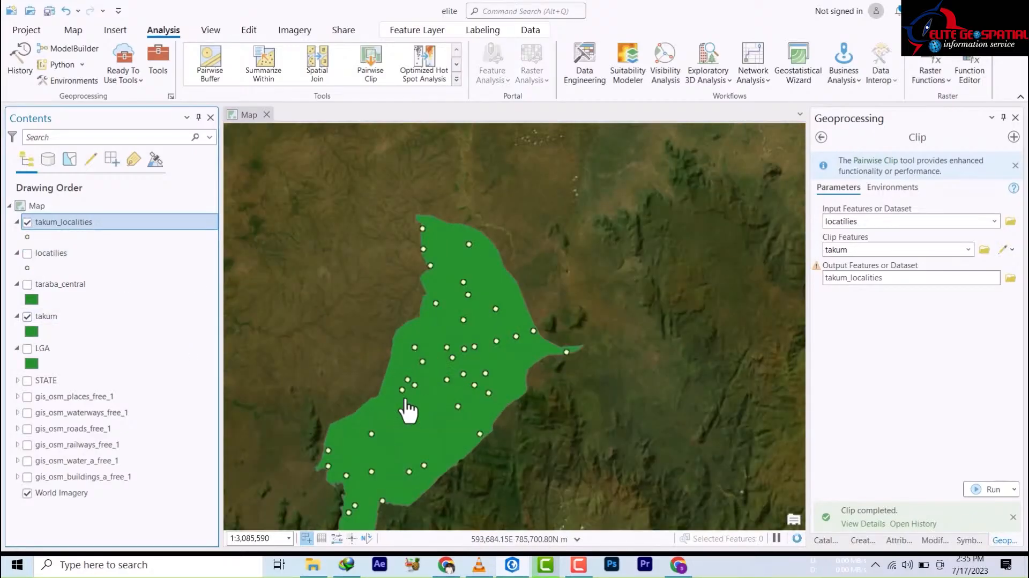
scroll(416, 401, "down", 6)
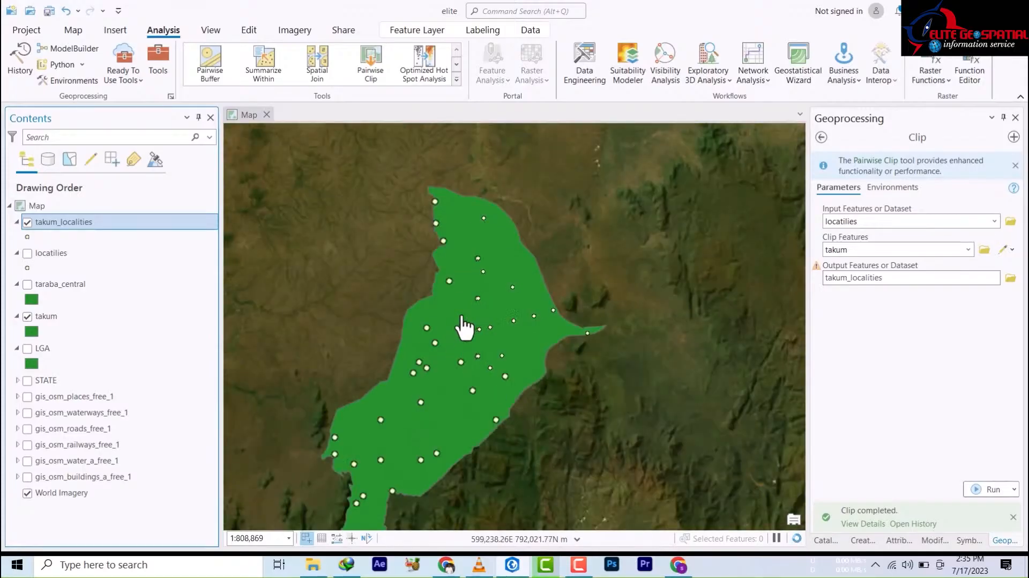
scroll(461, 333, "down", 5)
scroll(459, 330, "up", 4)
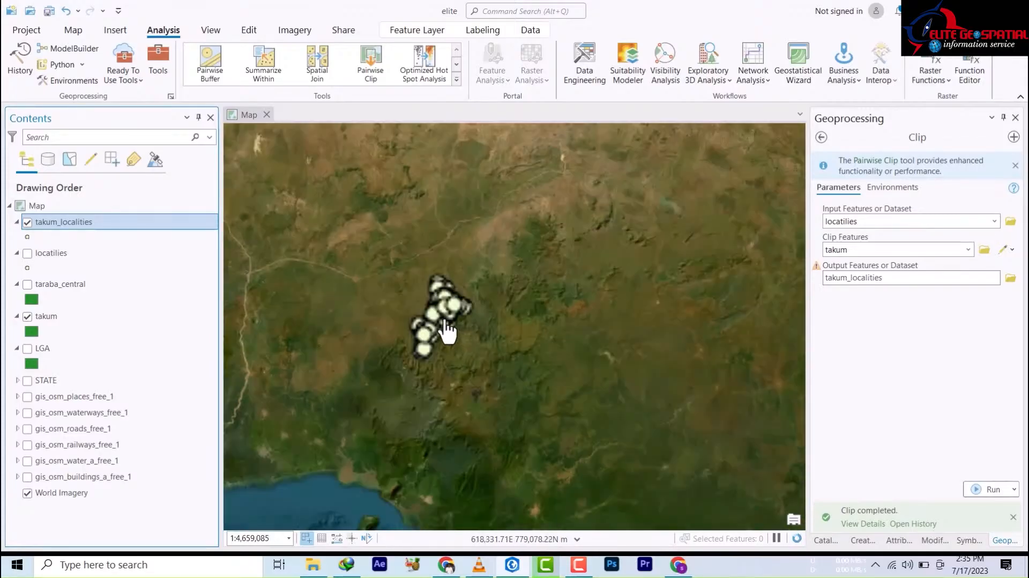
scroll(443, 327, "up", 2)
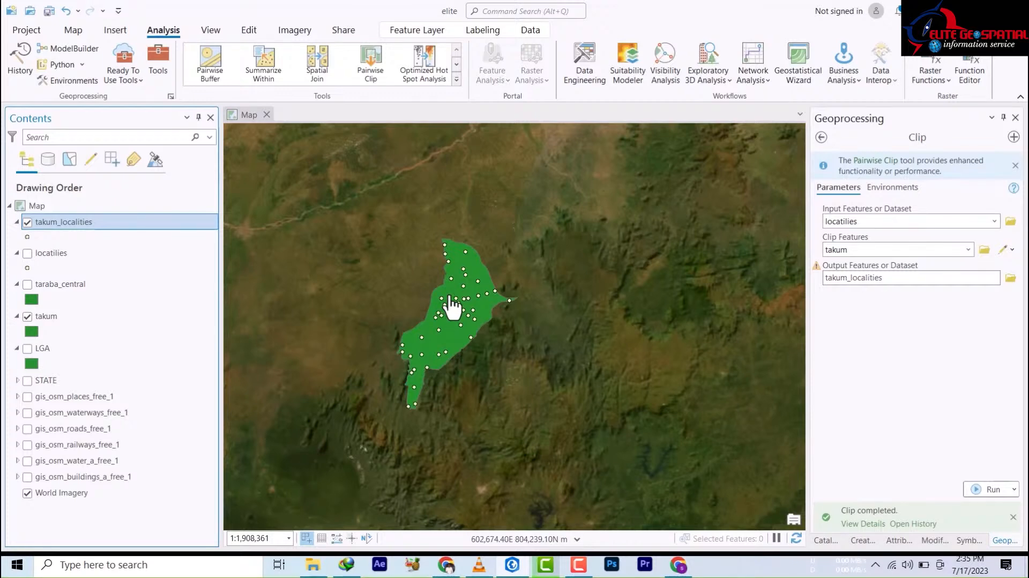
scroll(462, 268, "up", 3)
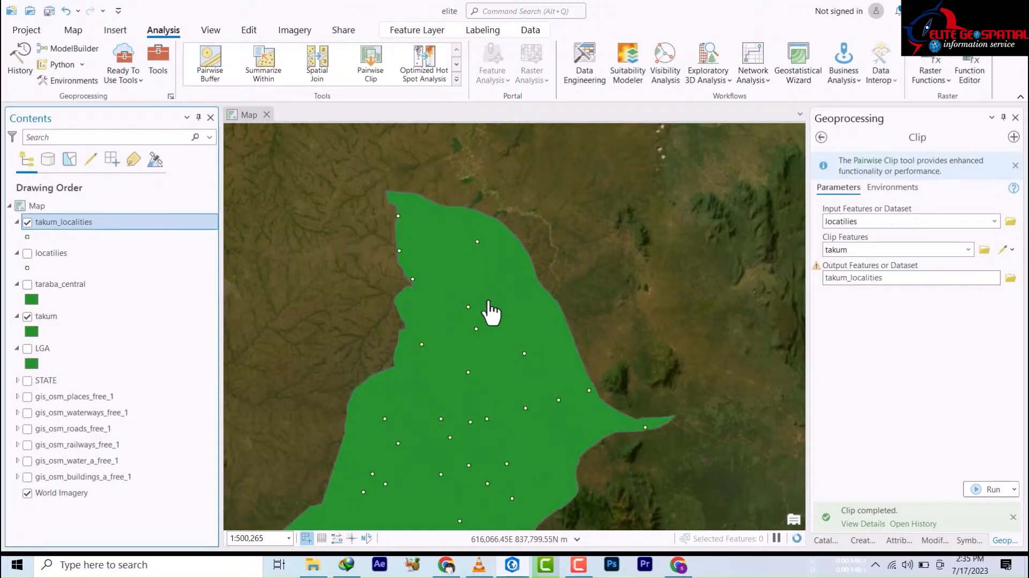
scroll(502, 277, "down", 2)
scroll(502, 276, "up", 1)
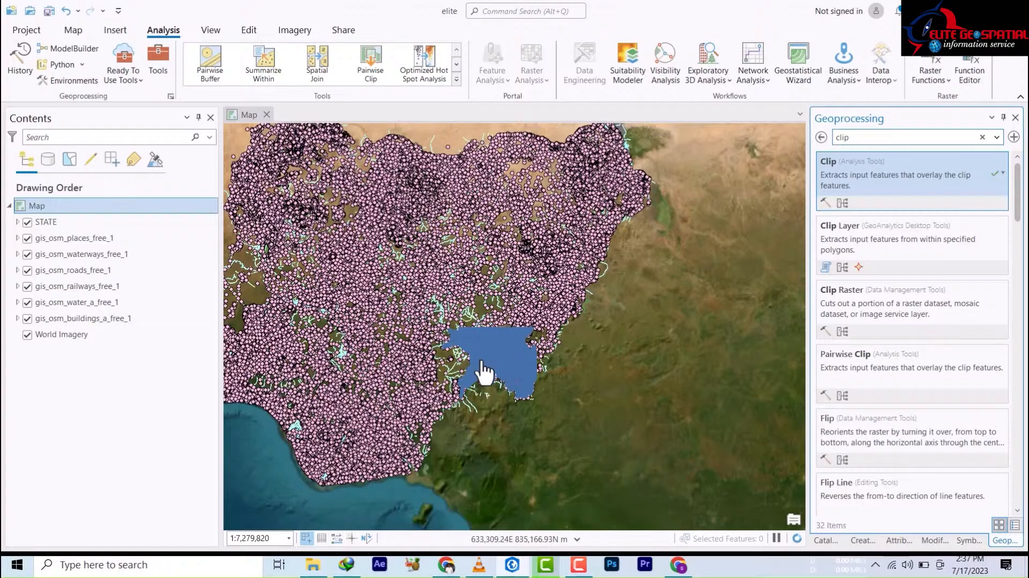
Step: Hide the STATE layer to inspect the OSM data beneath it, show it again, and examine the data's full extent
scroll(484, 365, "up", 2)
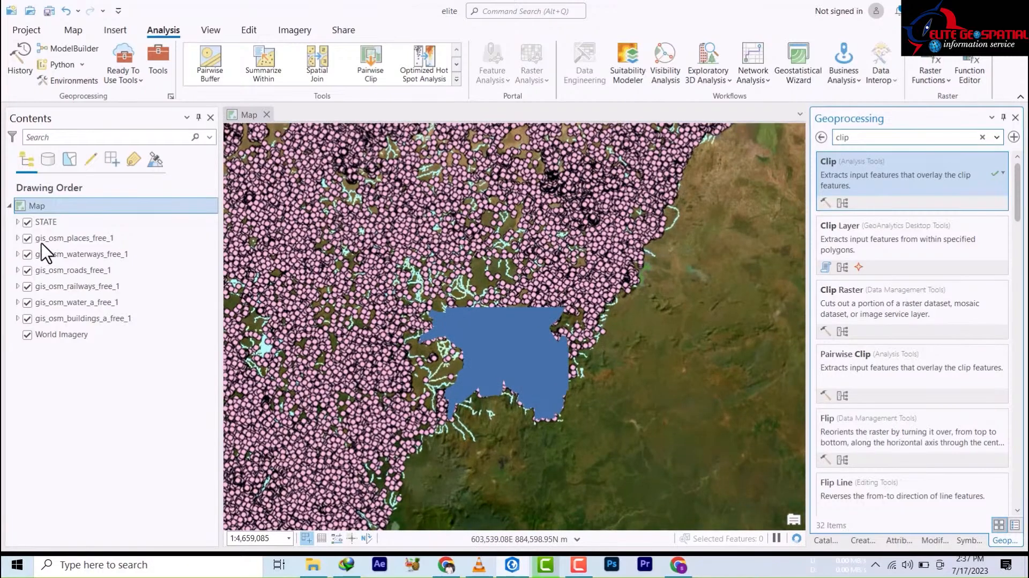
left_click(27, 223)
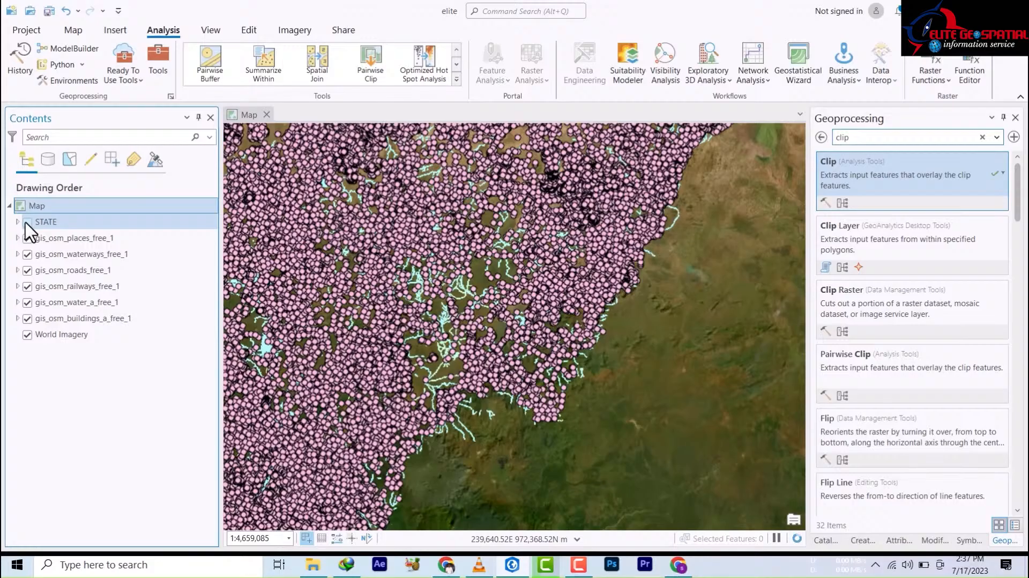
left_click(26, 222)
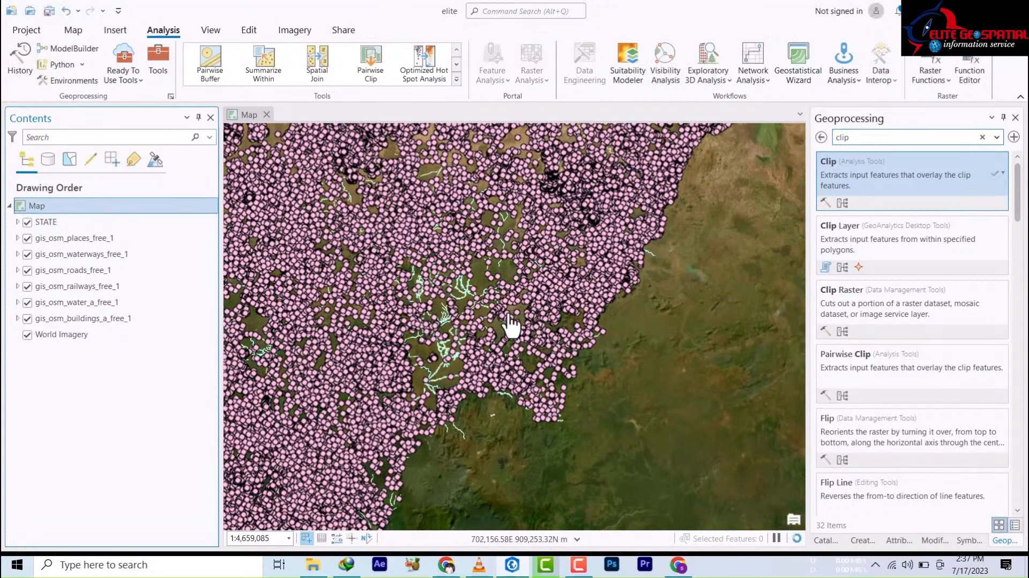
scroll(510, 324, "down", 5)
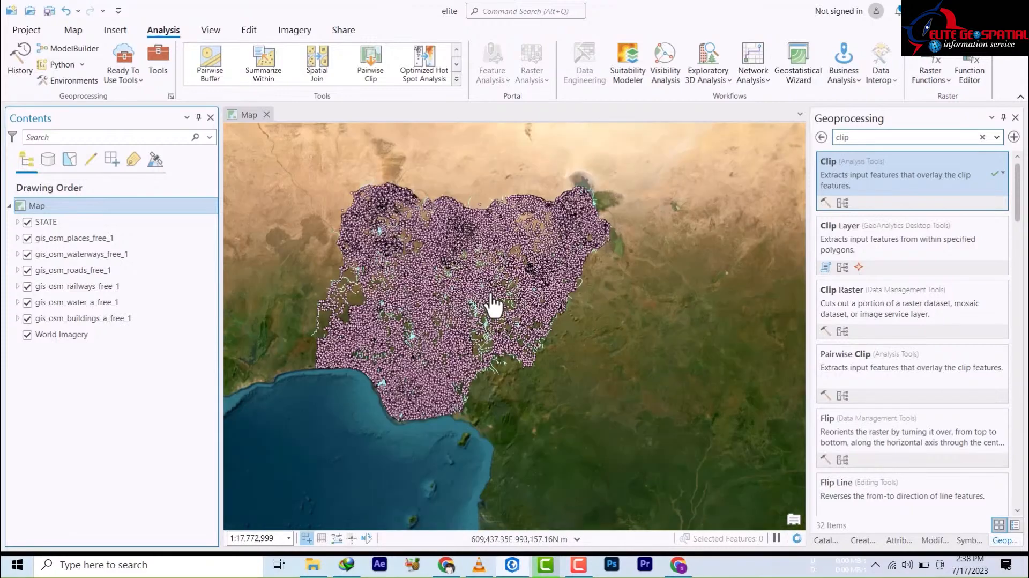
scroll(493, 304, "up", 3)
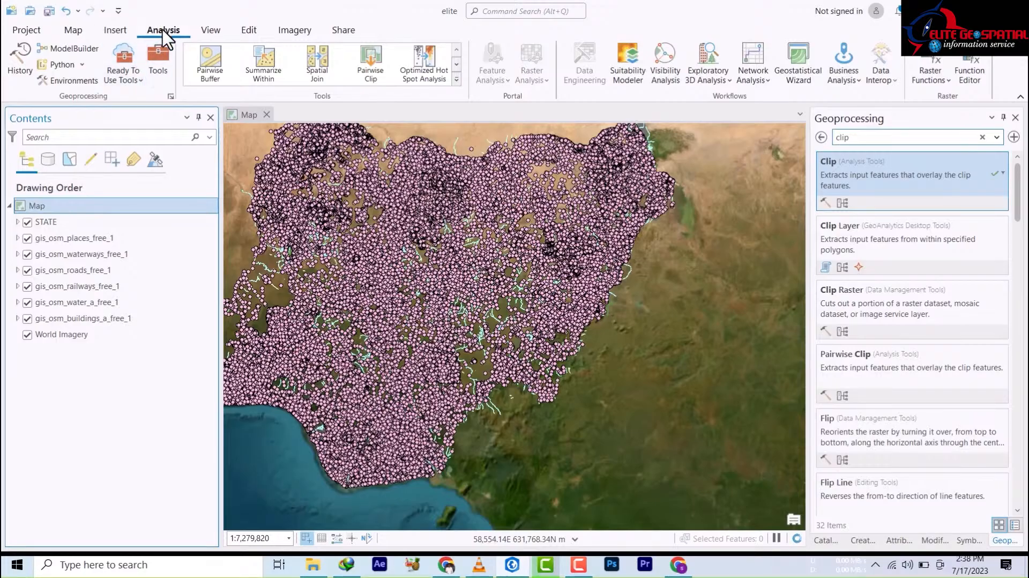
Step: Search the geoprocessing tools for clip and open Clip in batch mode with Input Features or Dataset as the batch parameter
left_click(157, 60)
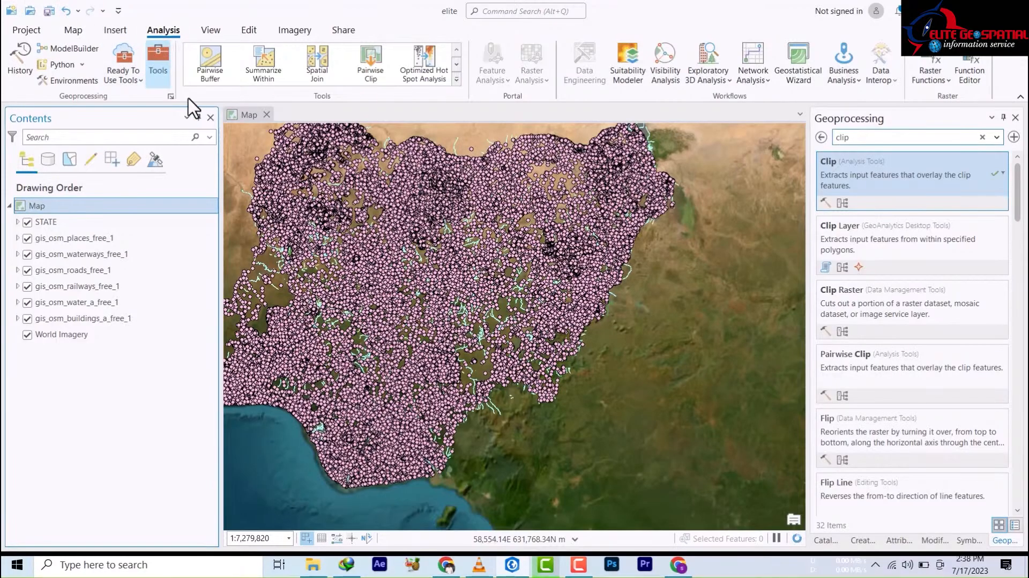
left_click(860, 137)
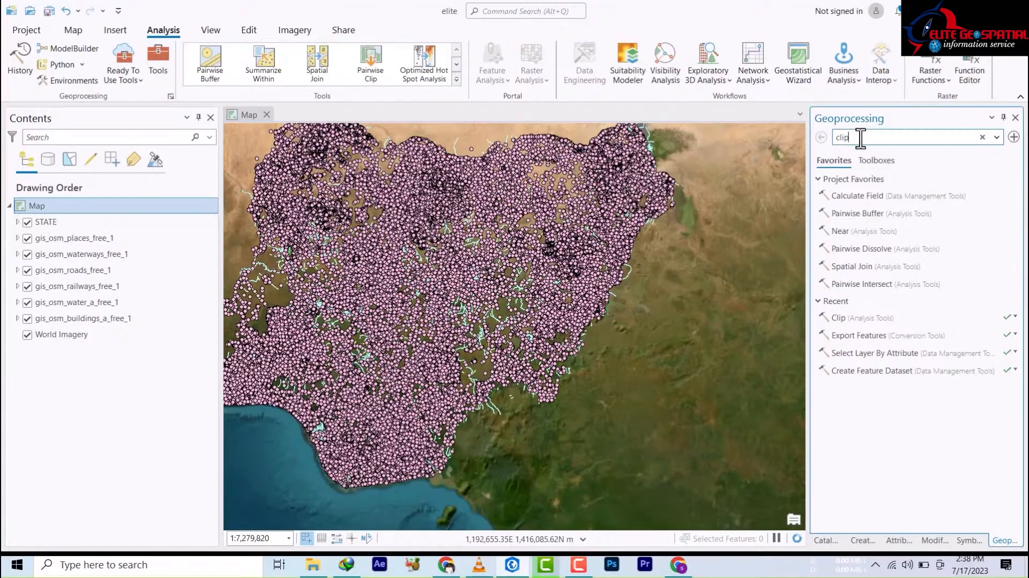
key("Return")
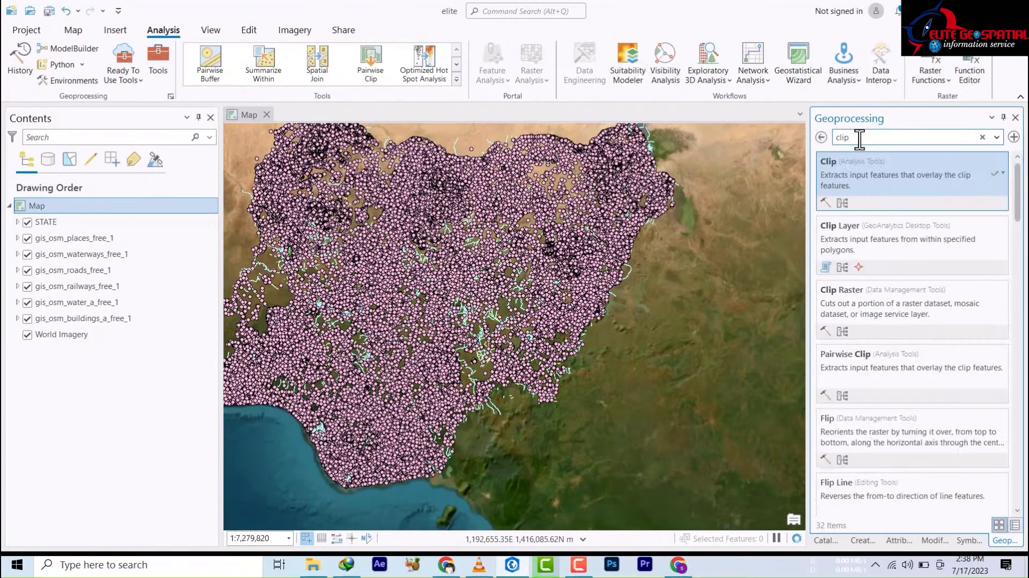
right_click(840, 178)
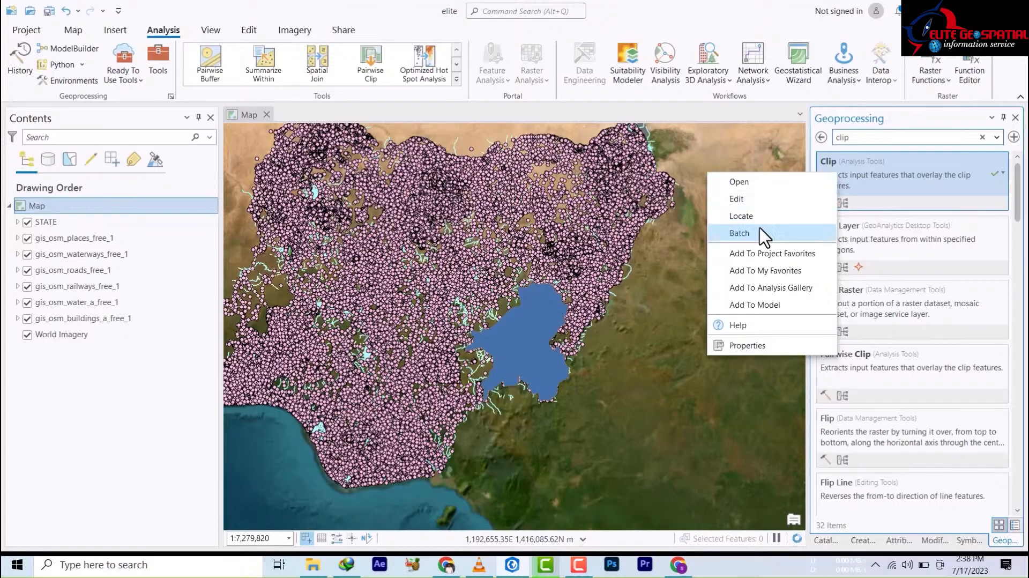
left_click(761, 241)
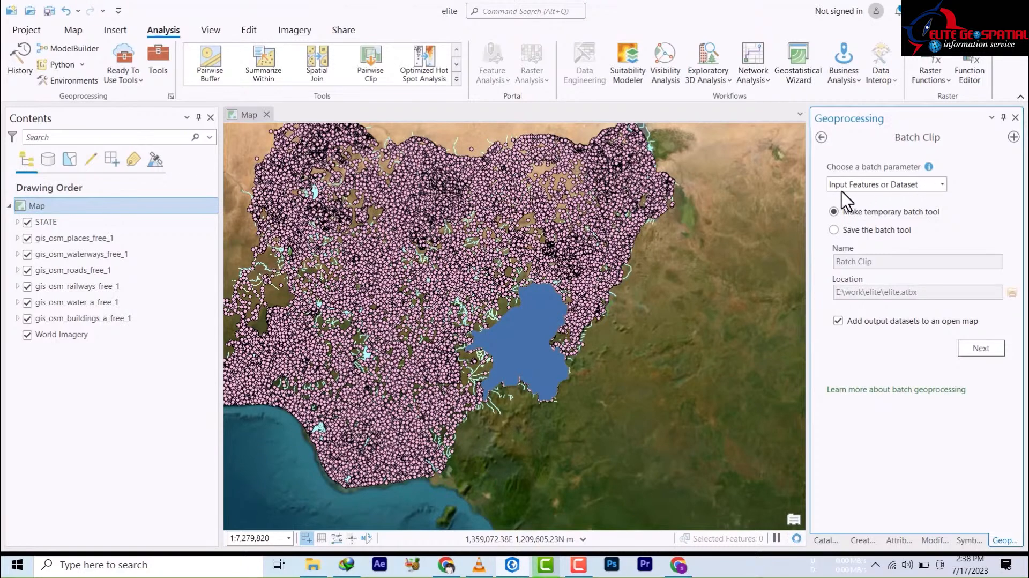
left_click(894, 185)
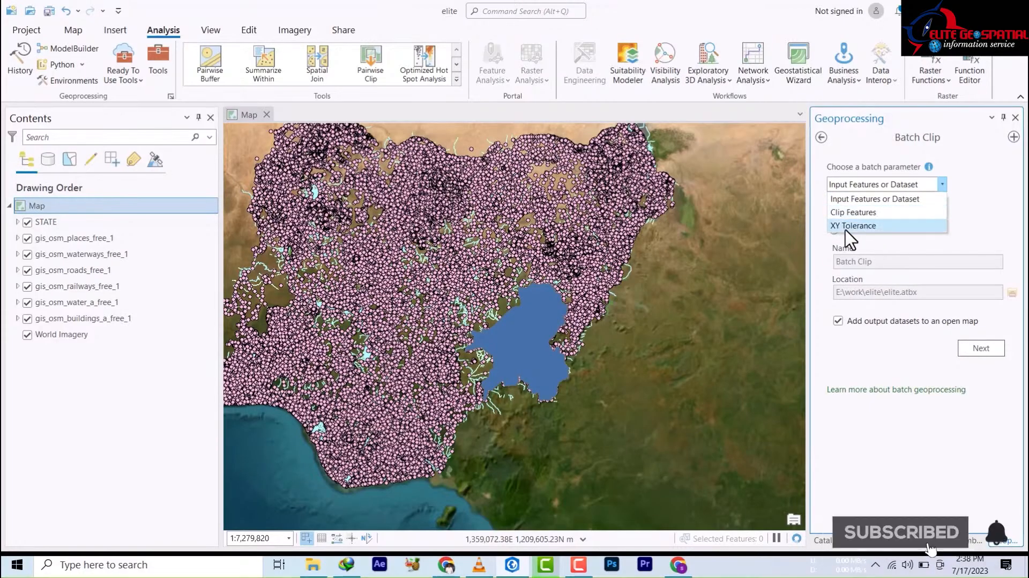
left_click(858, 199)
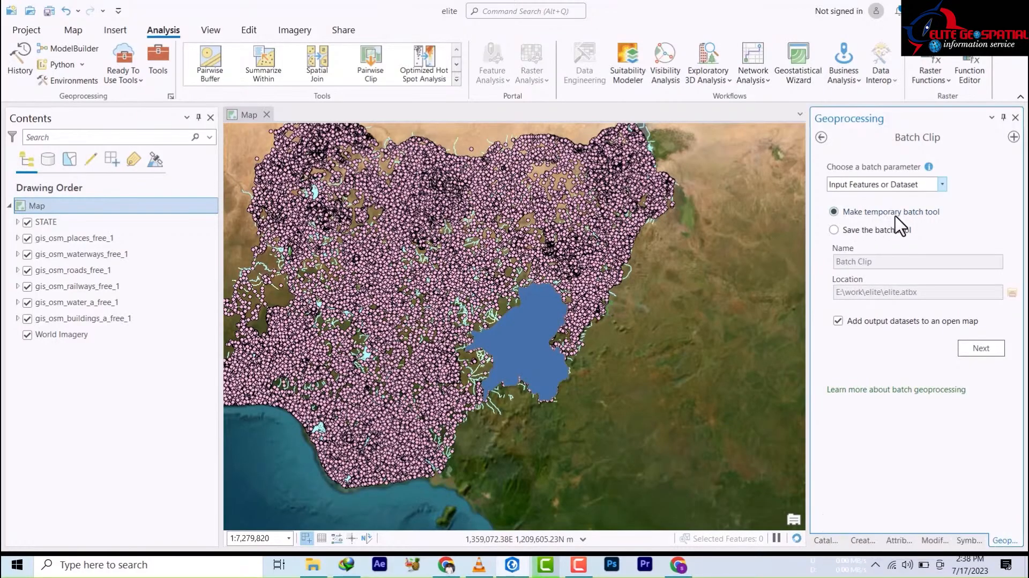
Step: Choose to save the batch clip tool instead of making it temporary, and name it elite
left_click(839, 232)
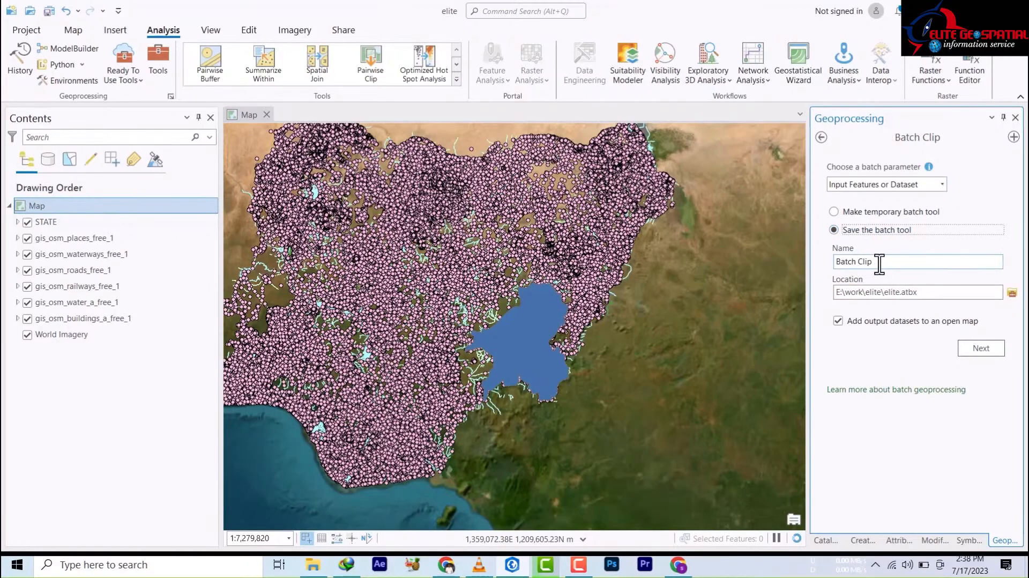
left_click_drag(880, 262, 765, 237)
type("gh")
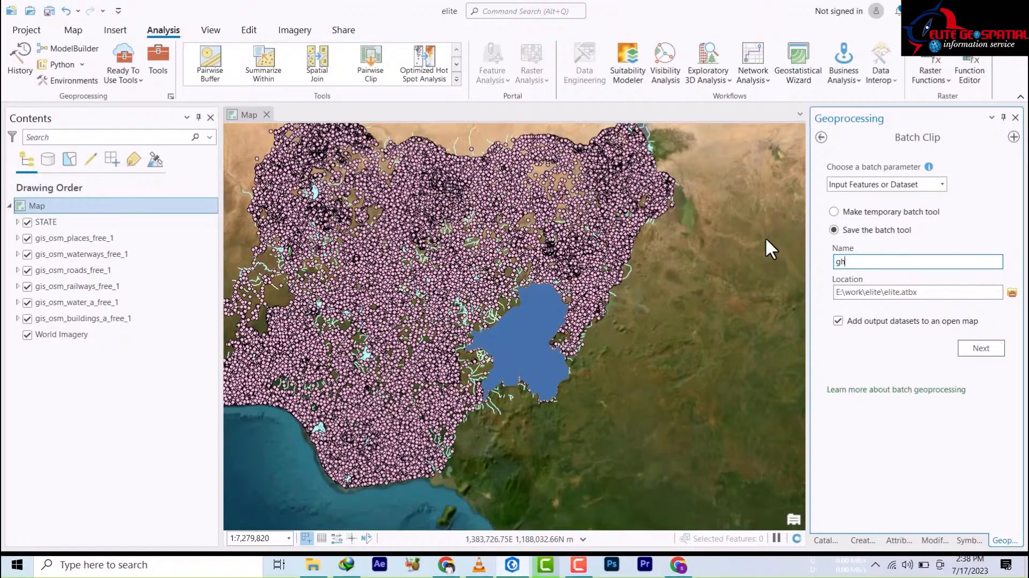
key("BackSpace")
key("BackSpace")
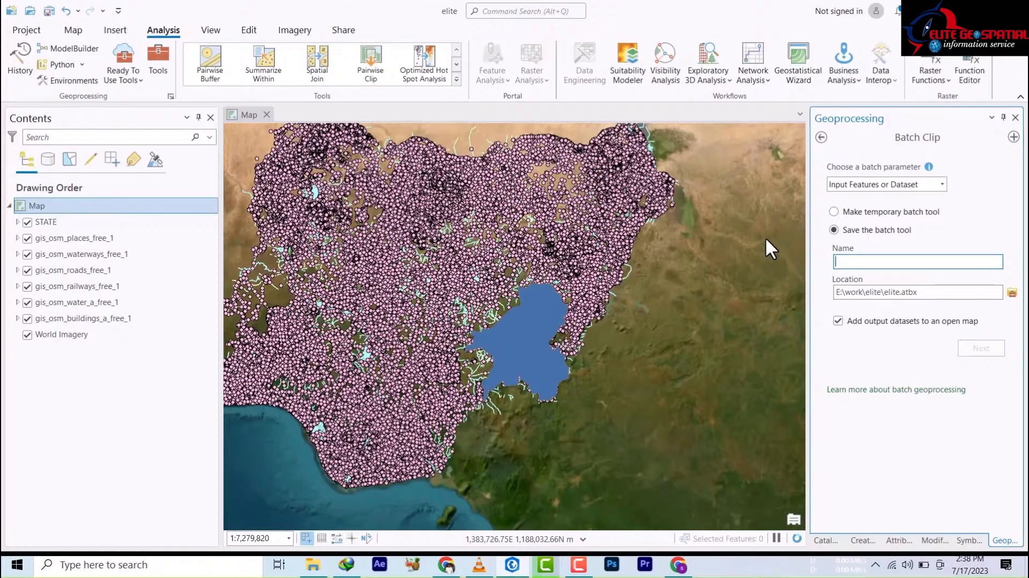
type("elite")
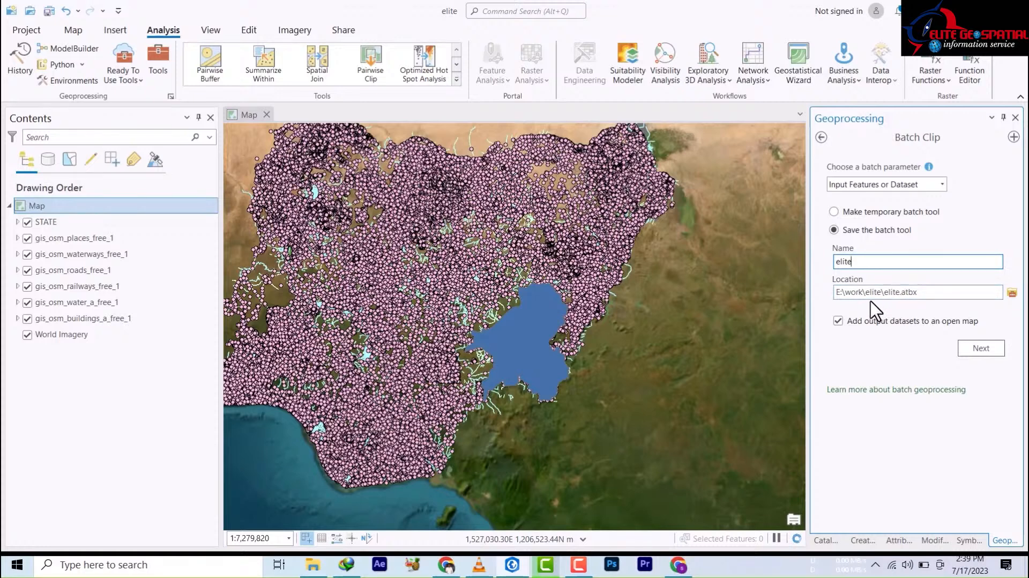
left_click(1013, 293)
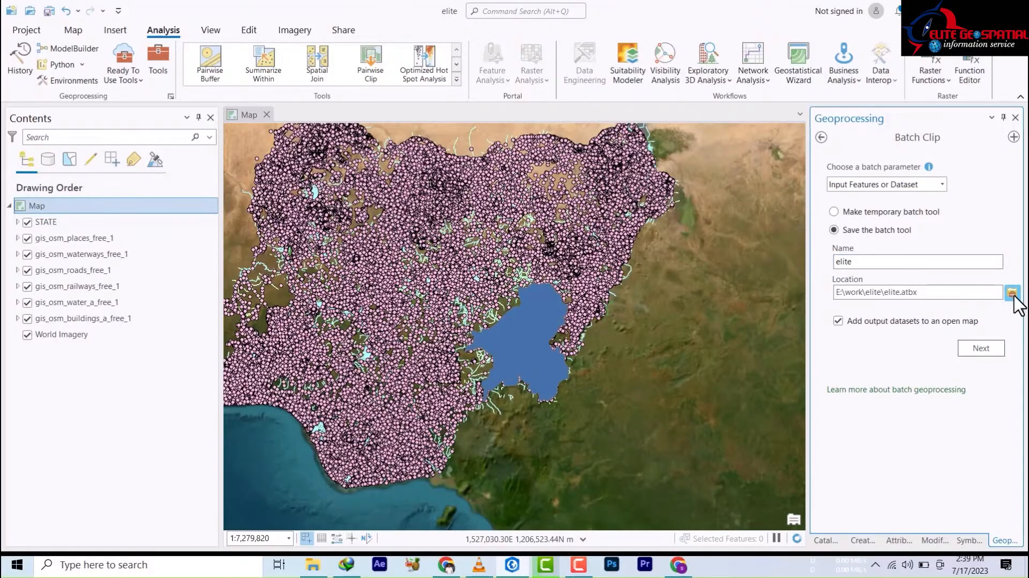
left_click(268, 275)
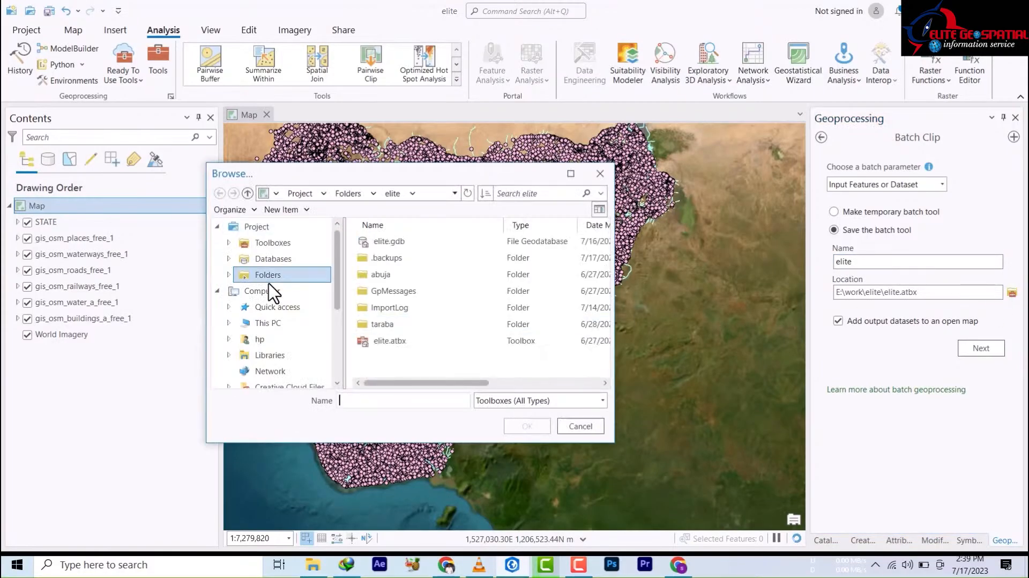
double_click(390, 342)
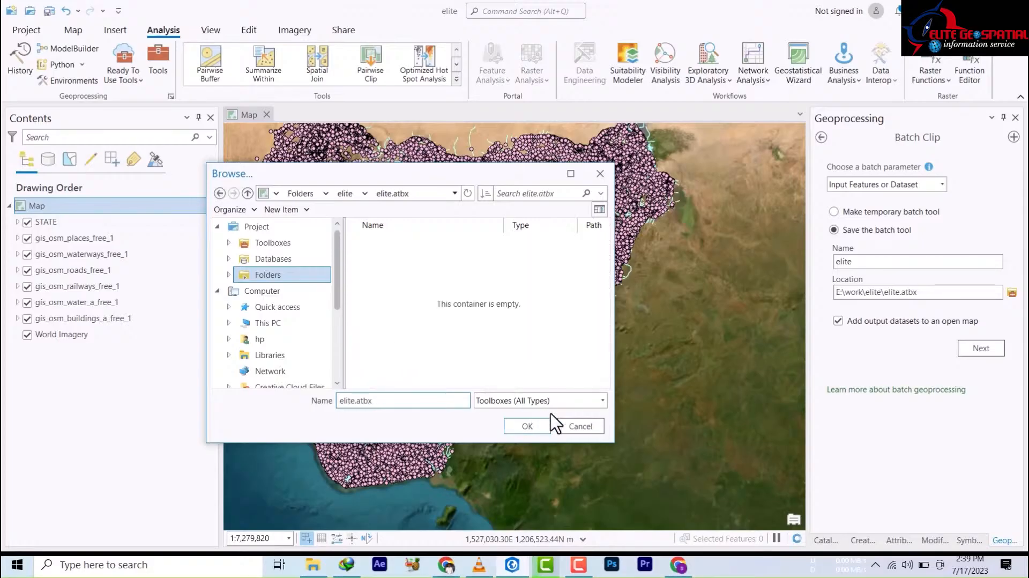
left_click(575, 429)
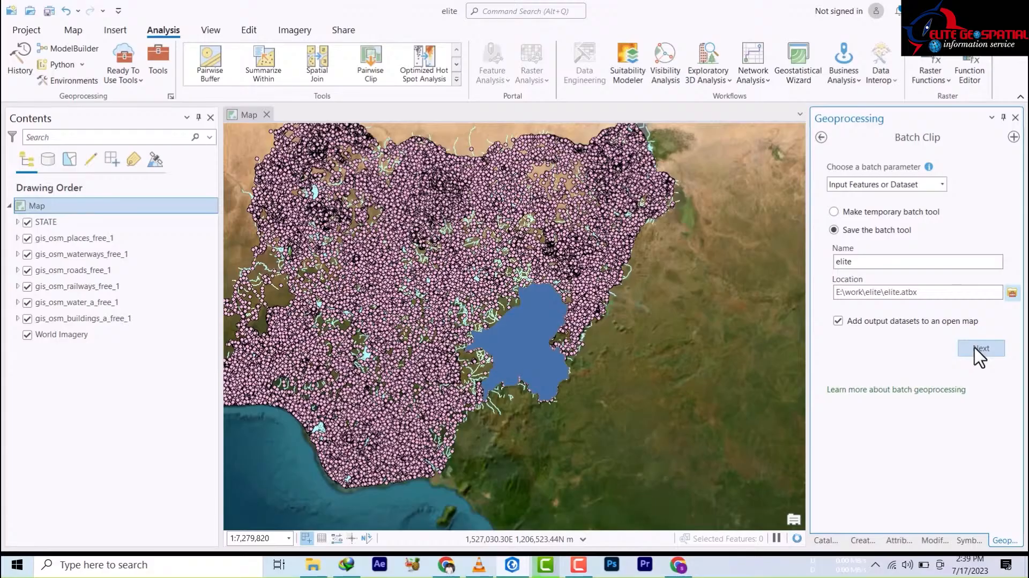
Step: Continue to the elite batch tool's parameters and set gis_osm_places_free_1 as the first batch input
left_click(976, 350)
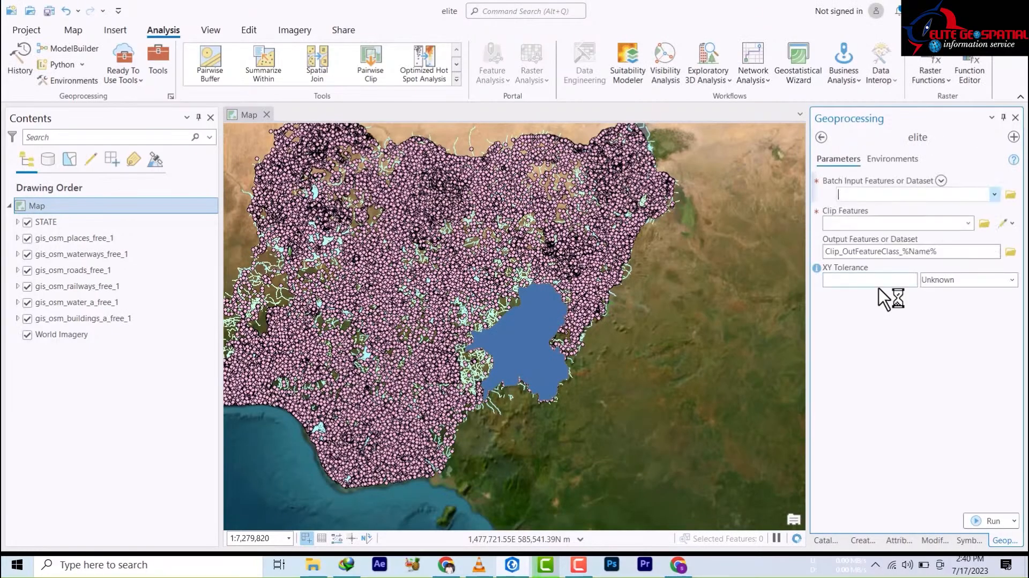
left_click(835, 194)
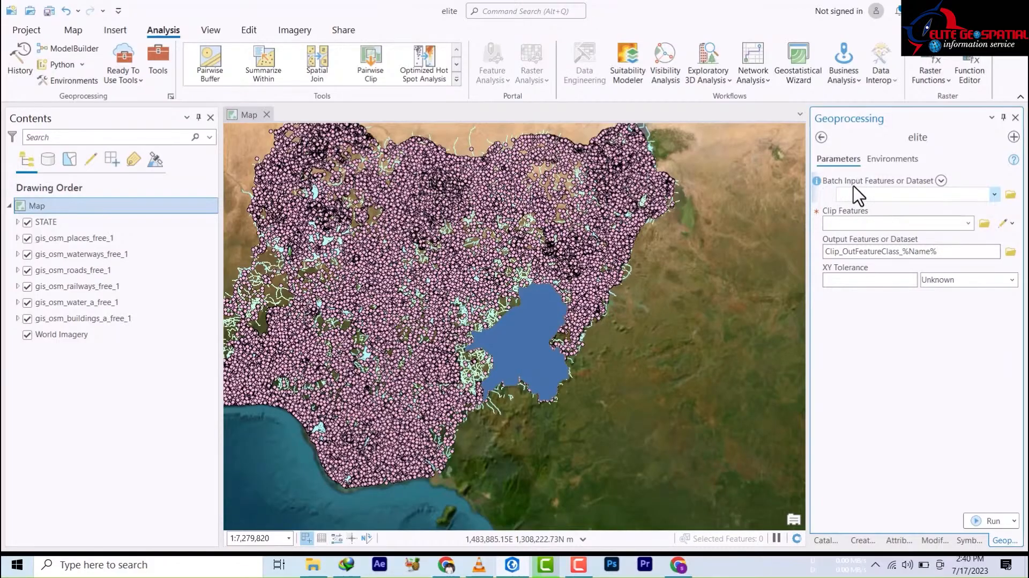
left_click(994, 194)
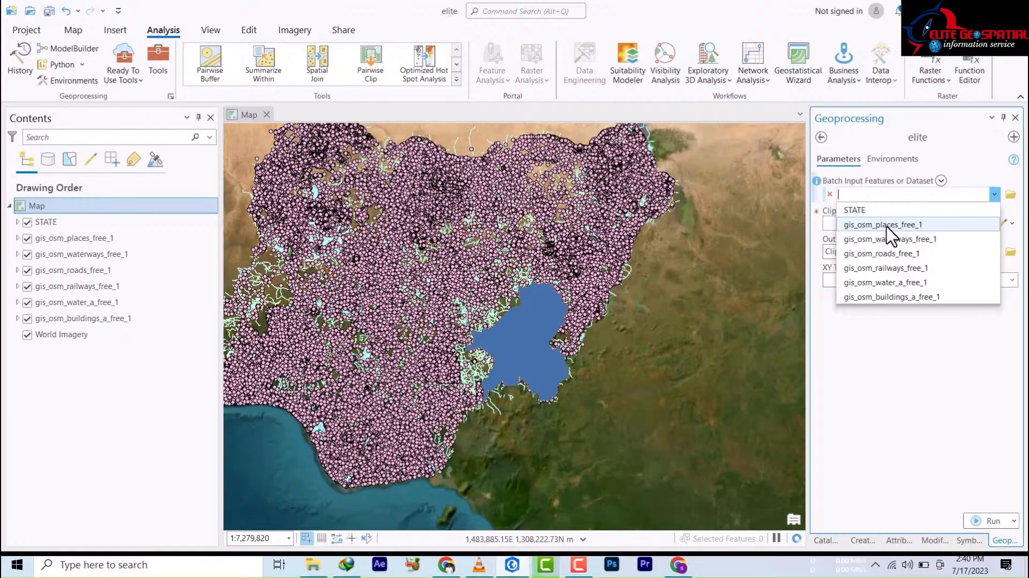
left_click(885, 226)
left_click(996, 195)
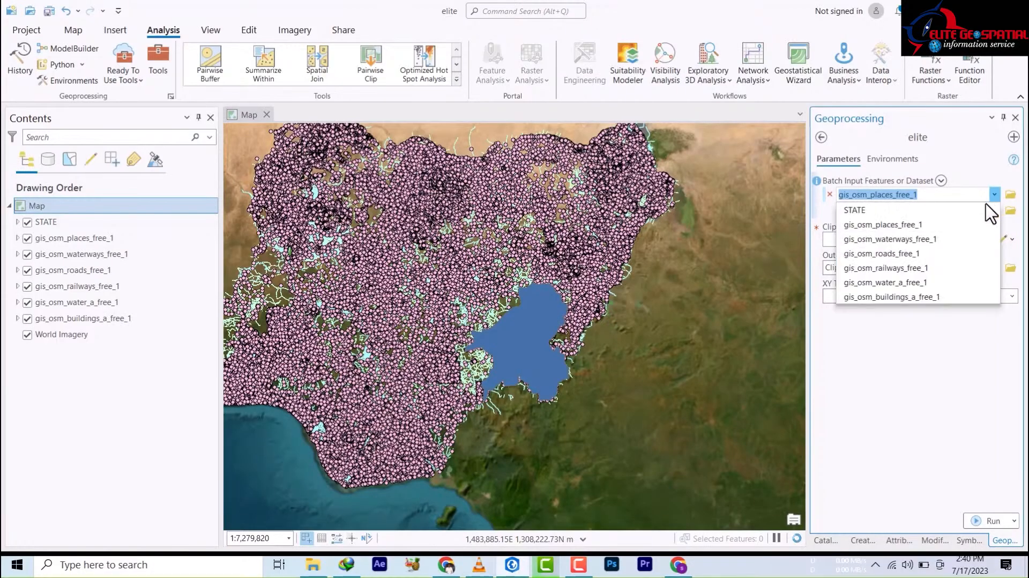
key("Escape")
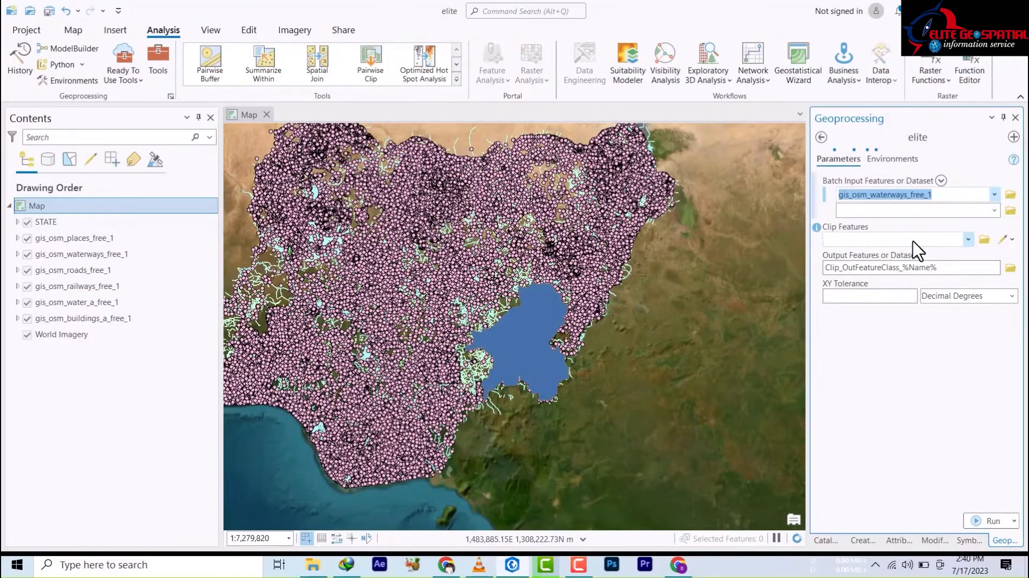
left_click(995, 195)
left_click(883, 225)
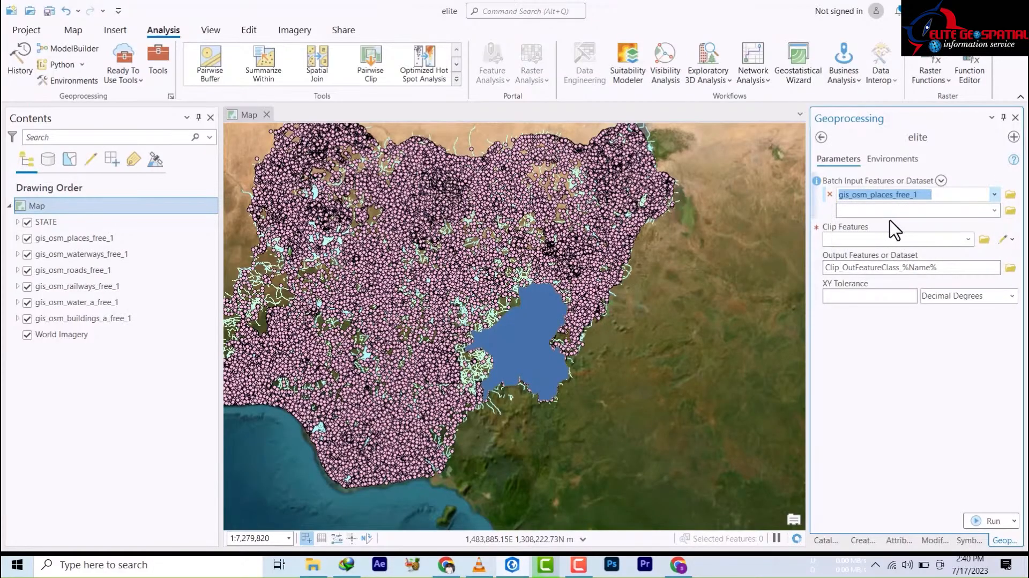
Step: Add gis_osm_waterways_free_1, gis_osm_roads_free_1, gis_osm_railways_free_1, gis_osm_water_a_free_1 and gis_osm_buildings_a_free_1 as further batch inputs
left_click(994, 211)
left_click(909, 253)
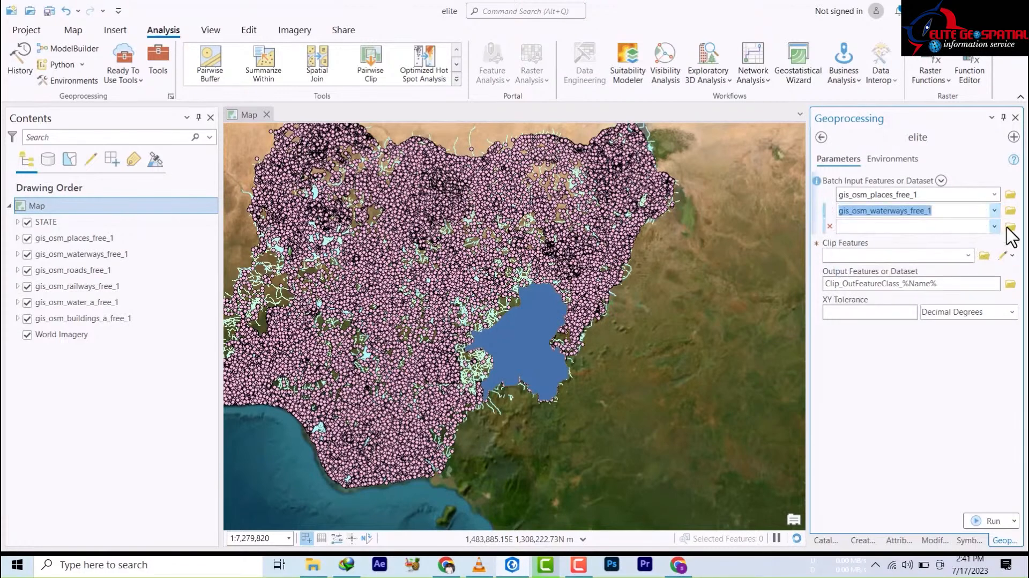
left_click(994, 227)
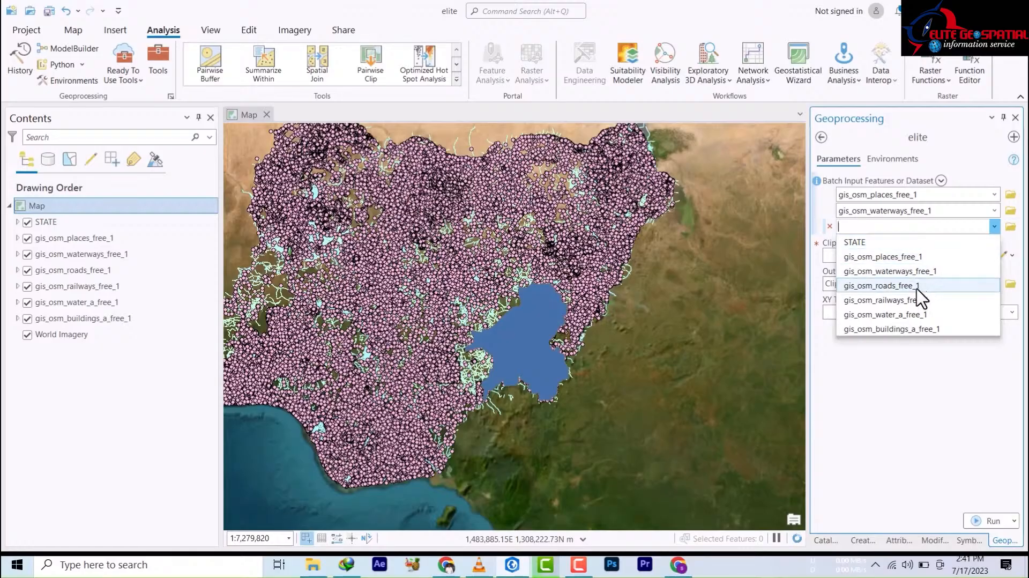
left_click(911, 286)
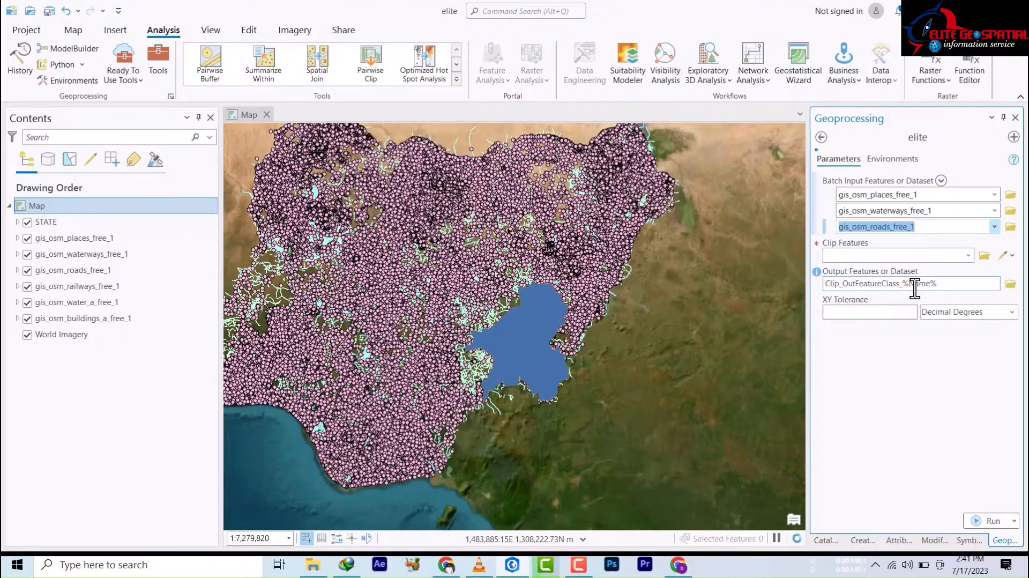
left_click(995, 241)
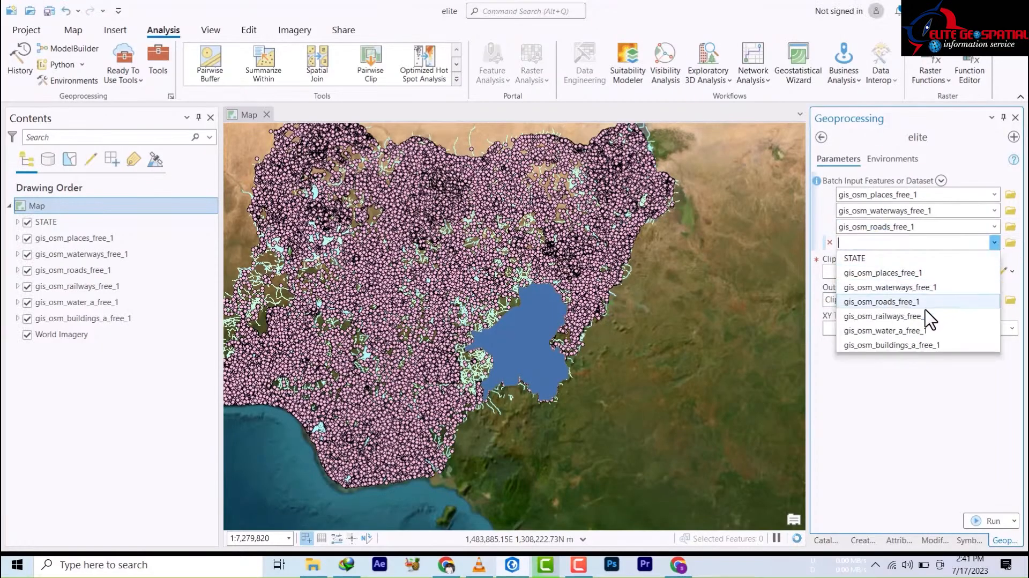
left_click(918, 317)
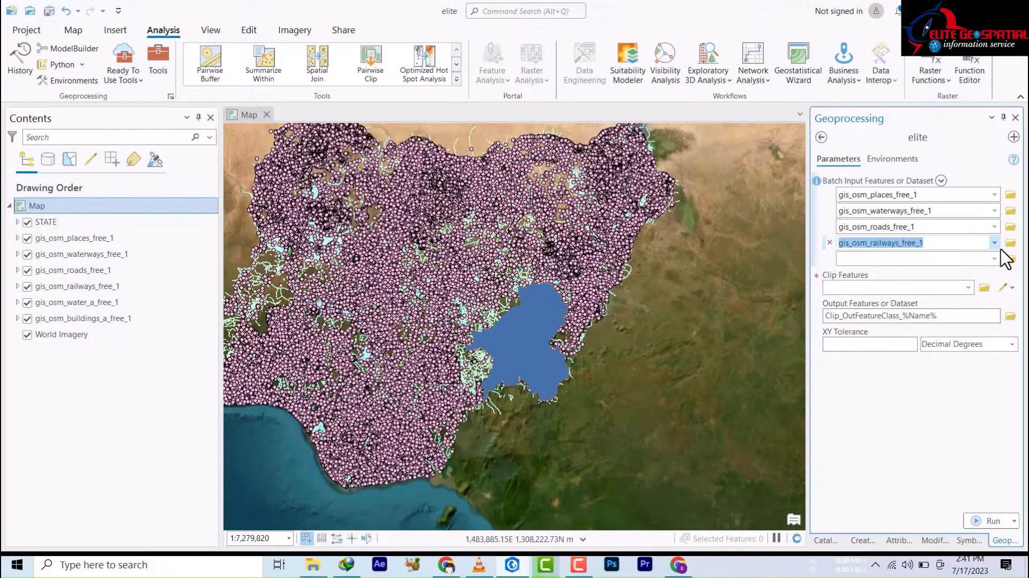
left_click(995, 259)
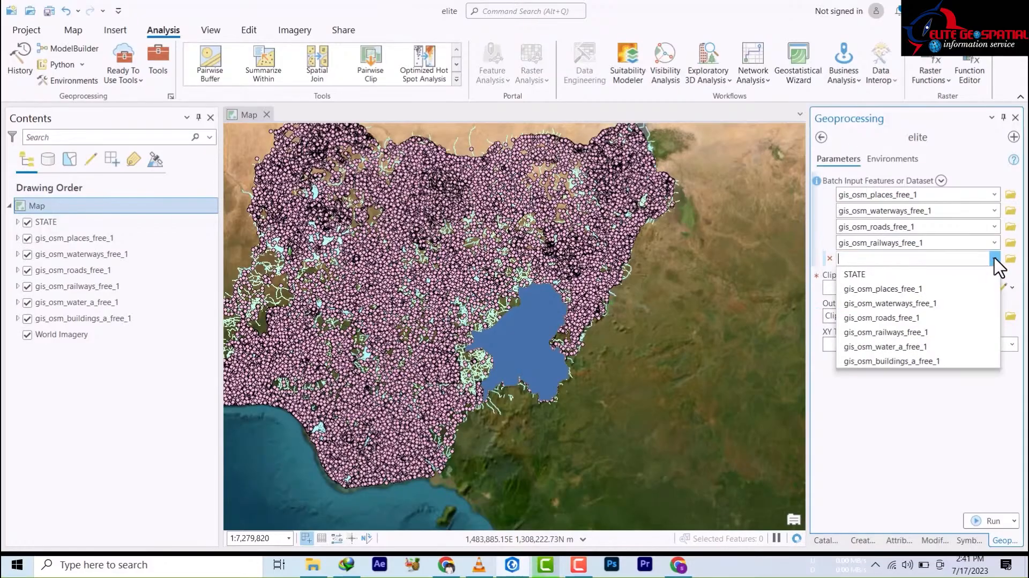
left_click(909, 349)
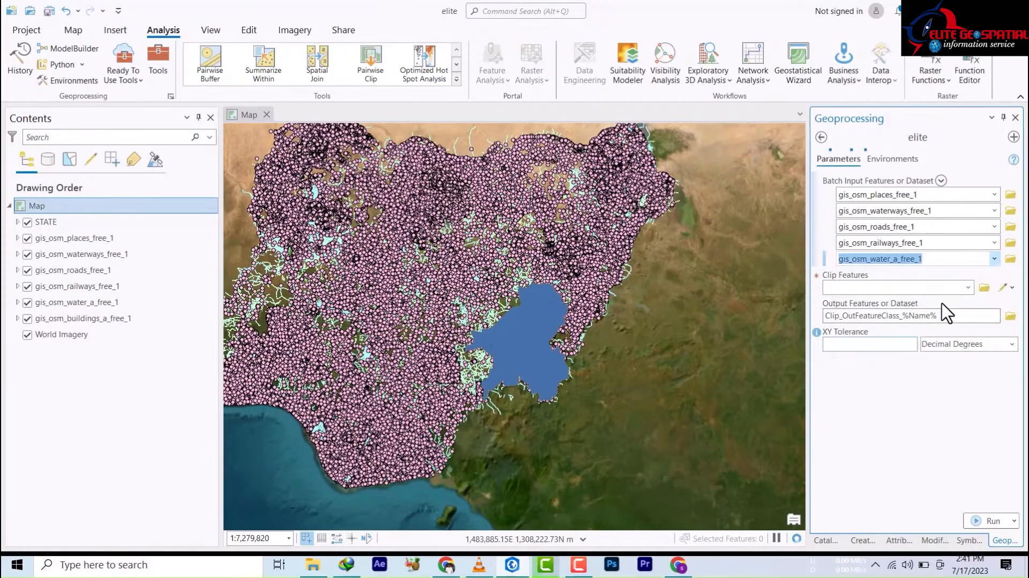
left_click(995, 274)
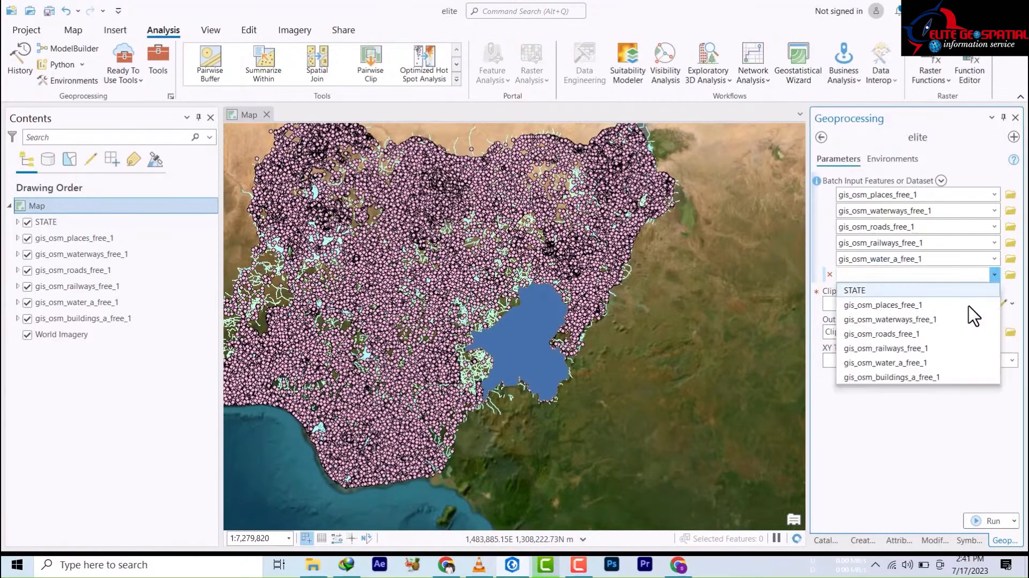
left_click(909, 378)
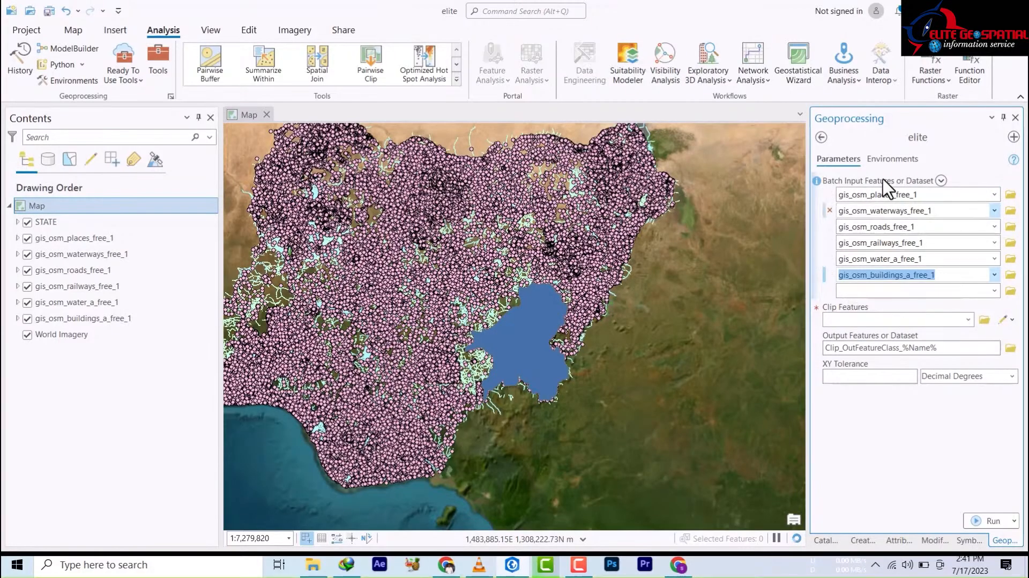
Step: Set STATE as the clip features, keep the default output name pattern, and run the elite batch tool
left_click(968, 320)
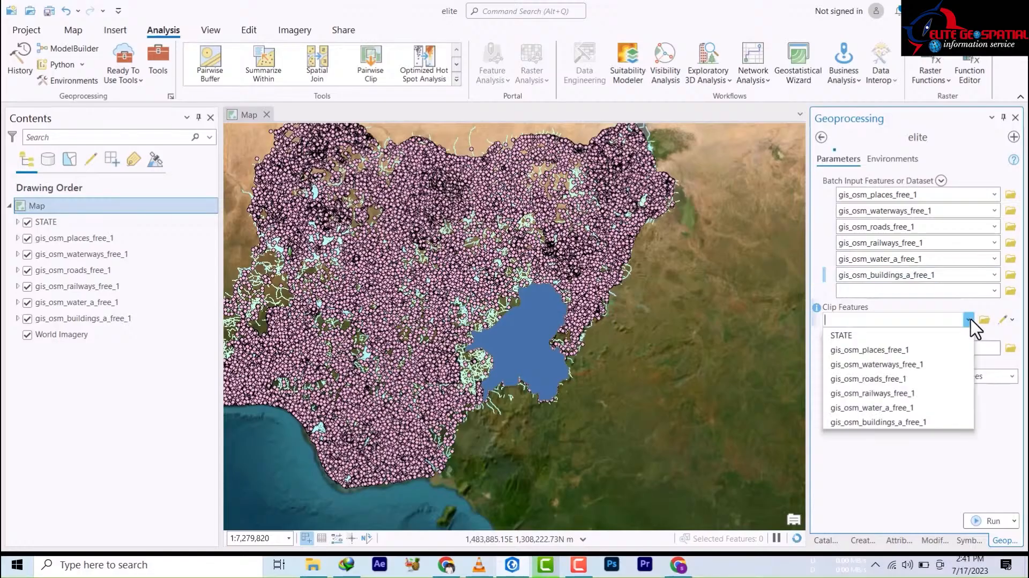
left_click(848, 336)
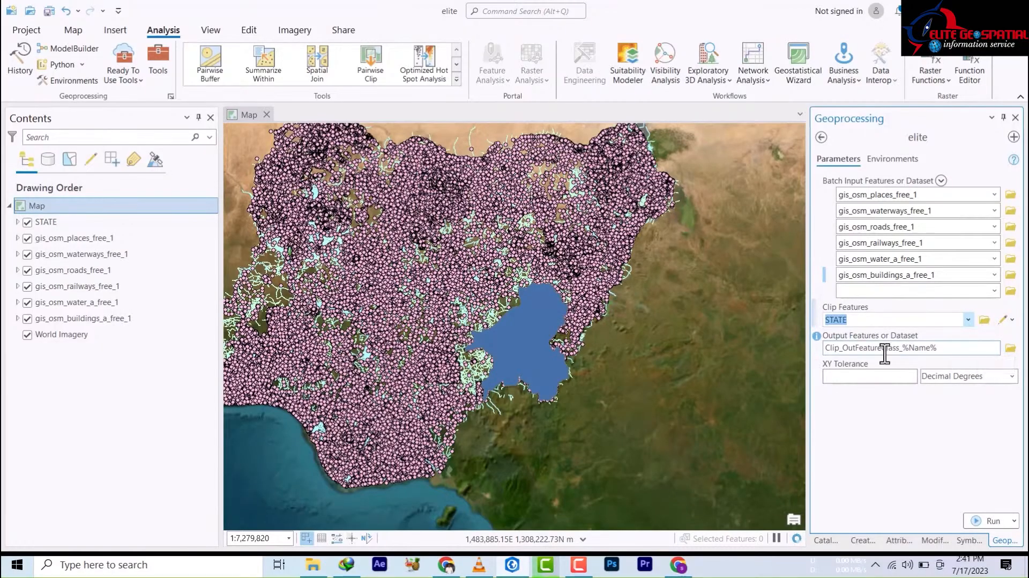
left_click(1016, 352)
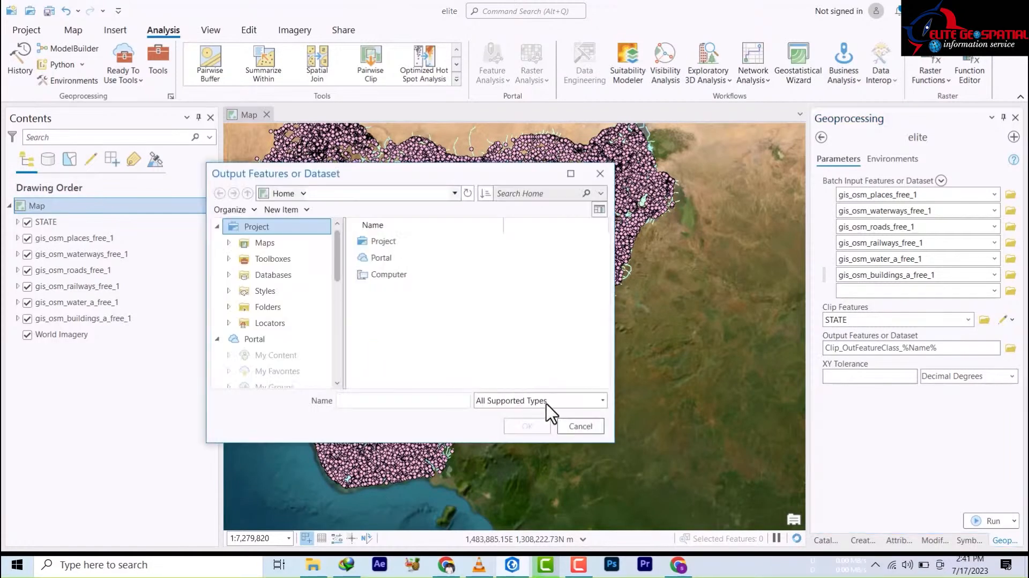
left_click(580, 427)
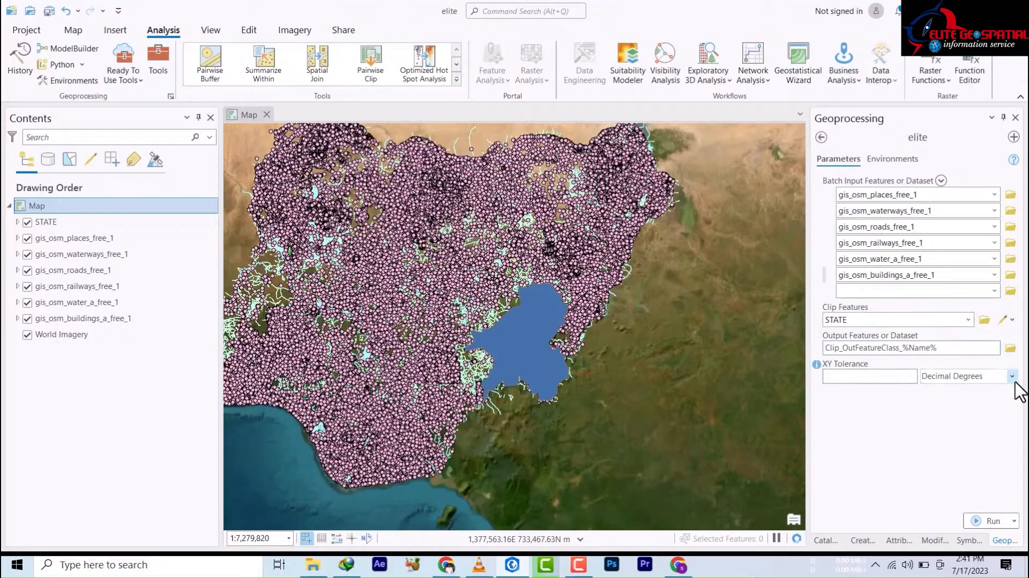
left_click(979, 527)
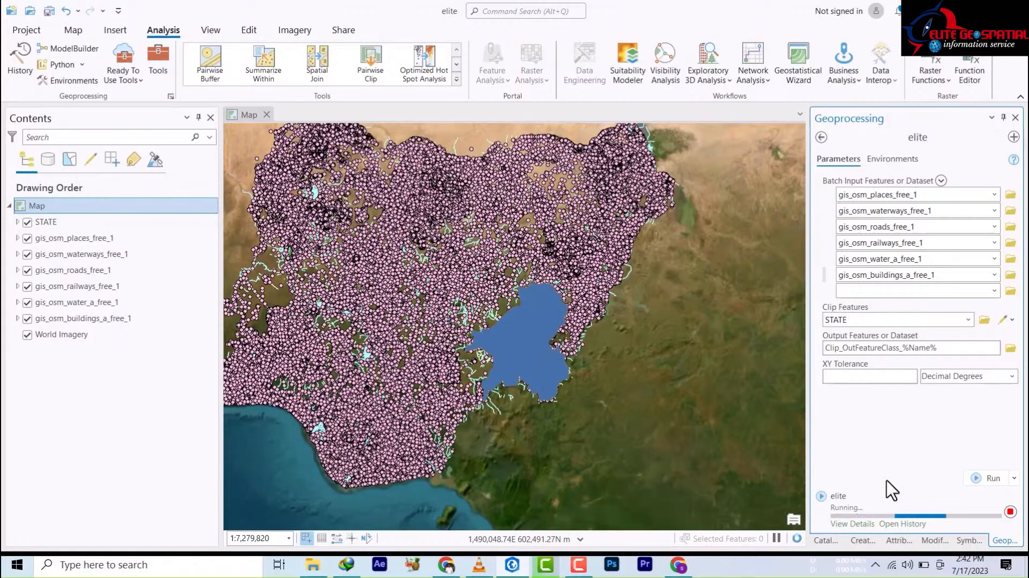
left_click(55, 239)
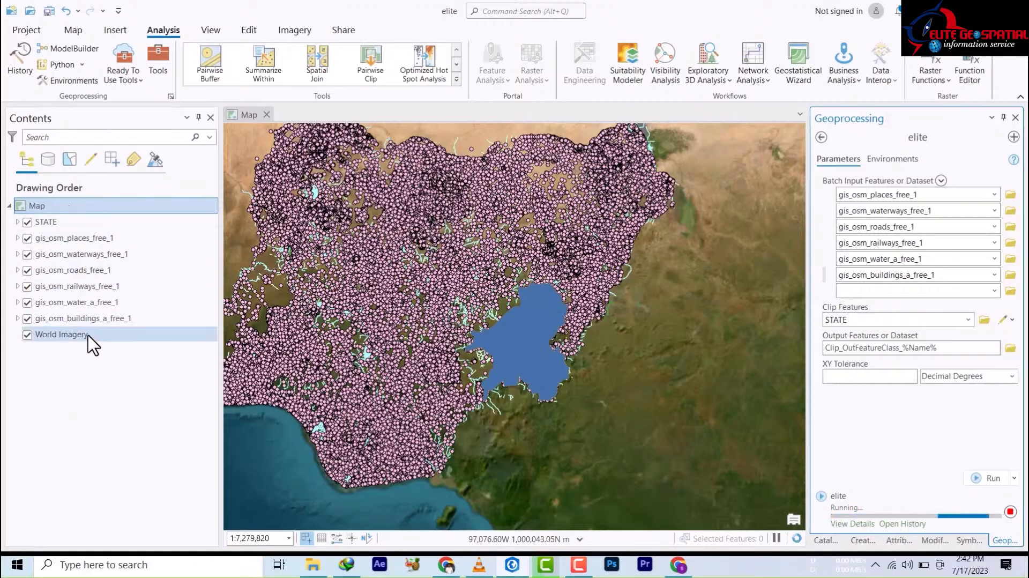
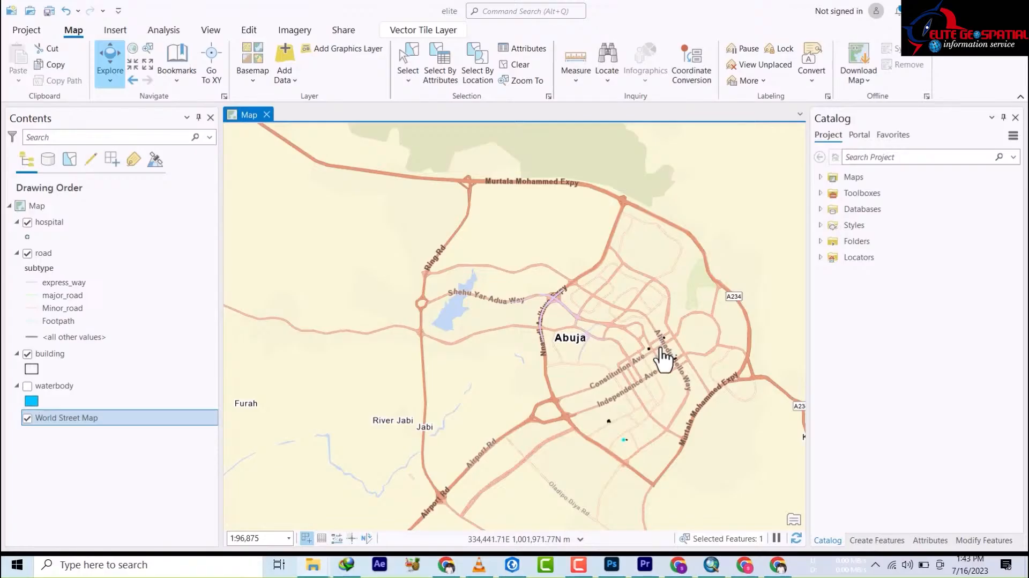
Step: Open the hospital layer's point symbol for formatting
scroll(544, 413, "down", 2)
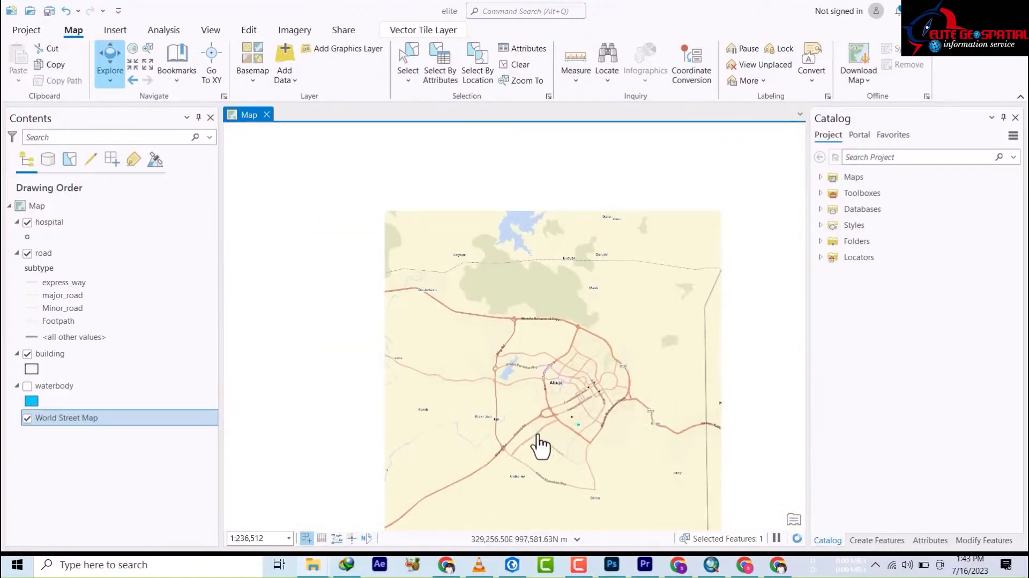
scroll(541, 445, "up", 1)
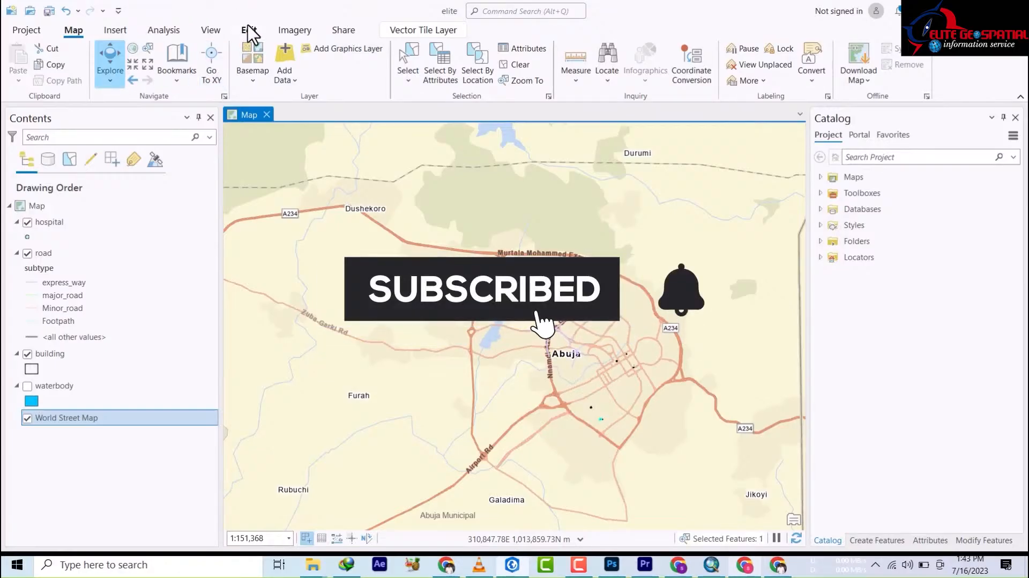
left_click(27, 239)
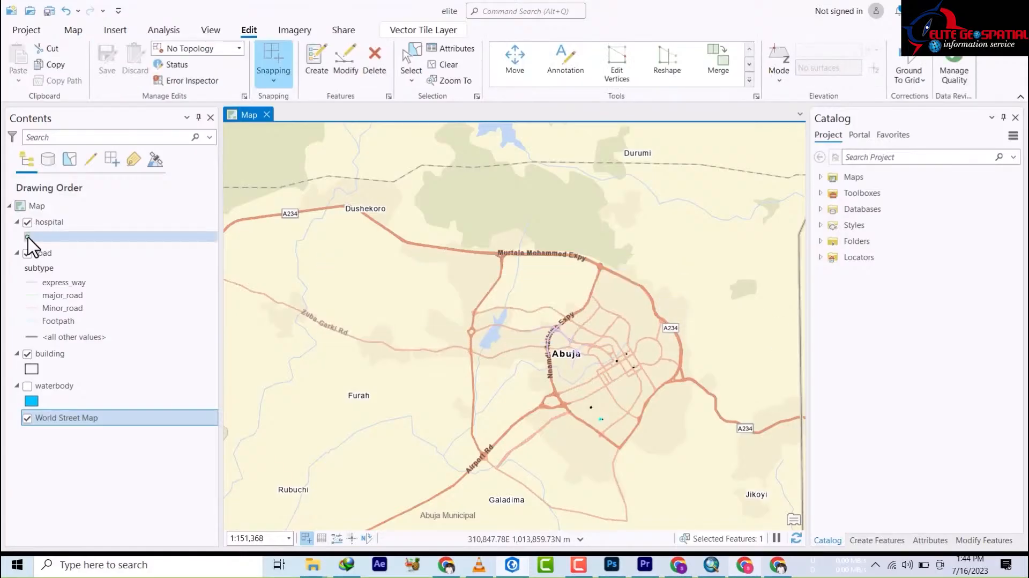
left_click(27, 237)
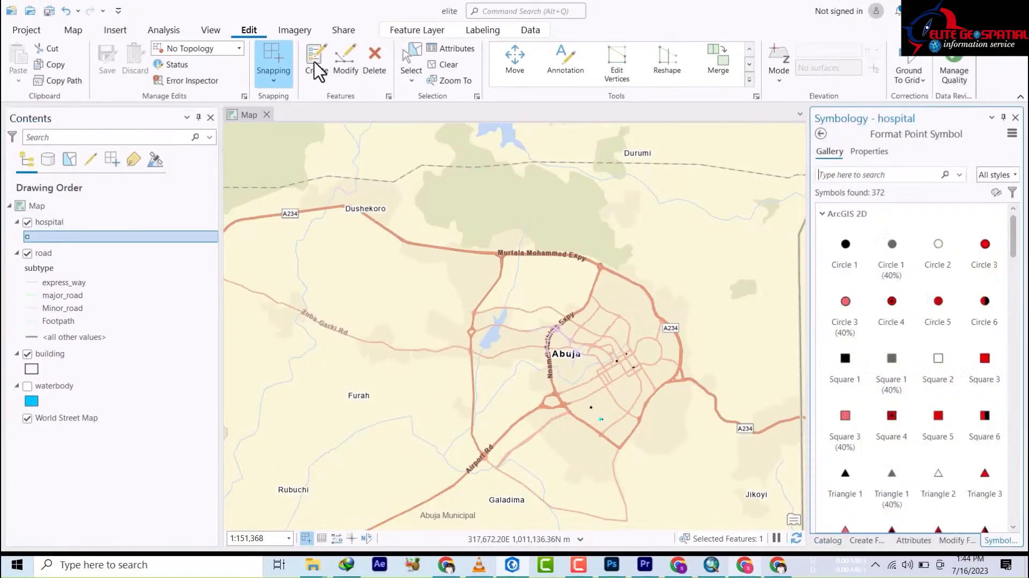
Step: Turn on map topology for editing and apply the Square 4 point symbol to the hospital layer
left_click(239, 48)
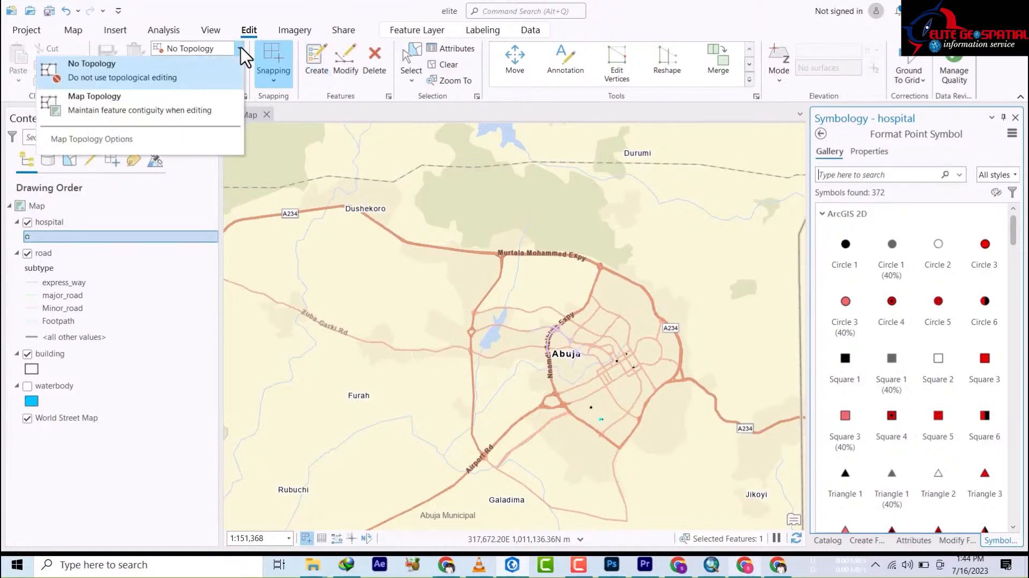
left_click(86, 102)
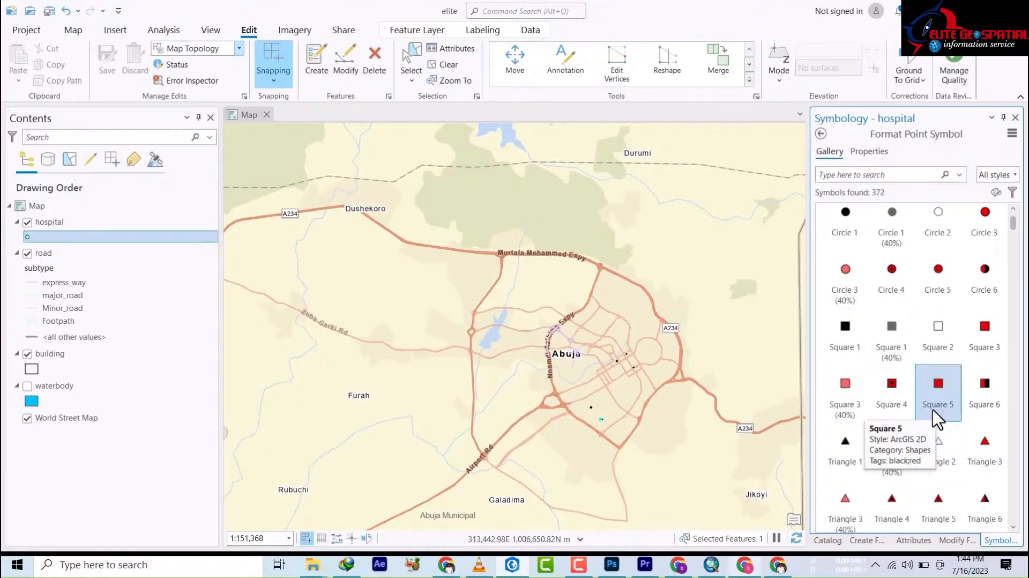
scroll(938, 476, "down", 2)
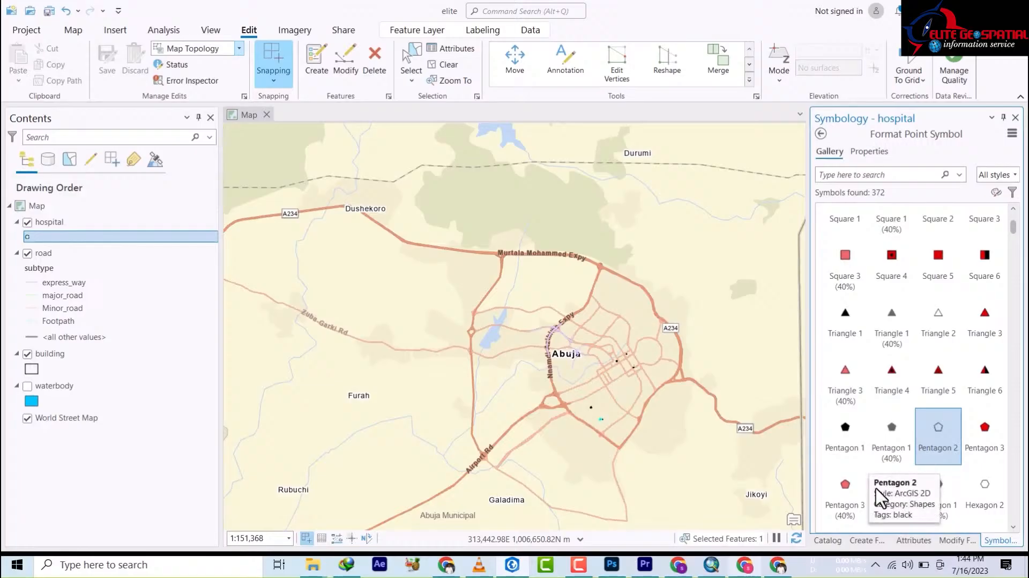
scroll(831, 395, "up", 1)
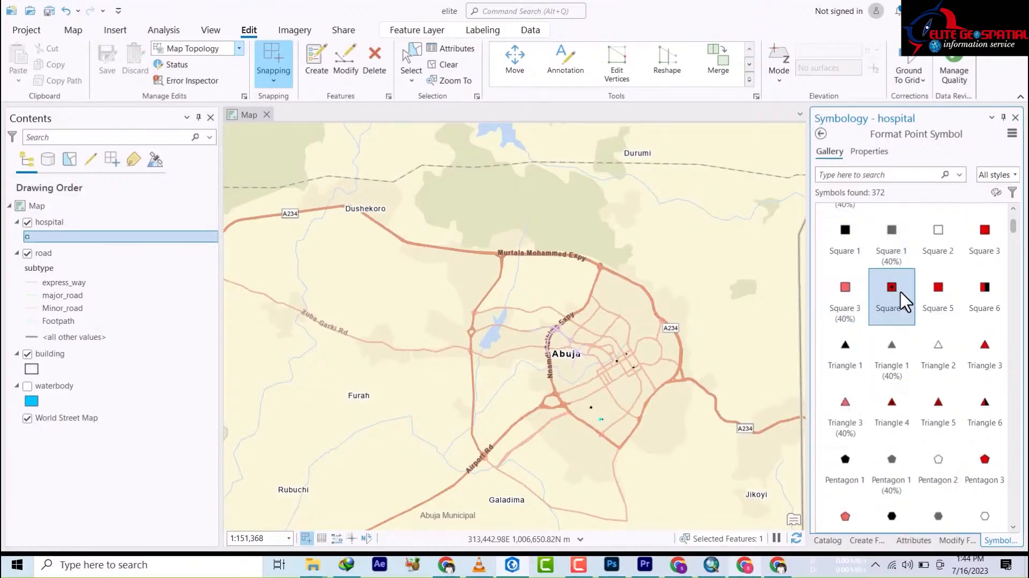
left_click(900, 295)
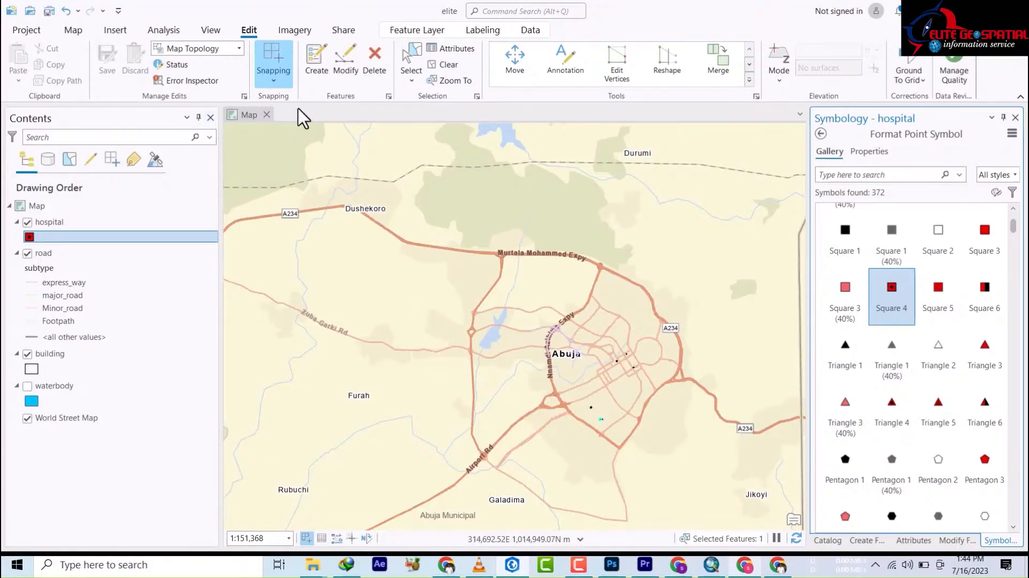
Step: Start creating hospital features and place points at Furah, Durumi, Dushekoro and Jikoyi
left_click(316, 65)
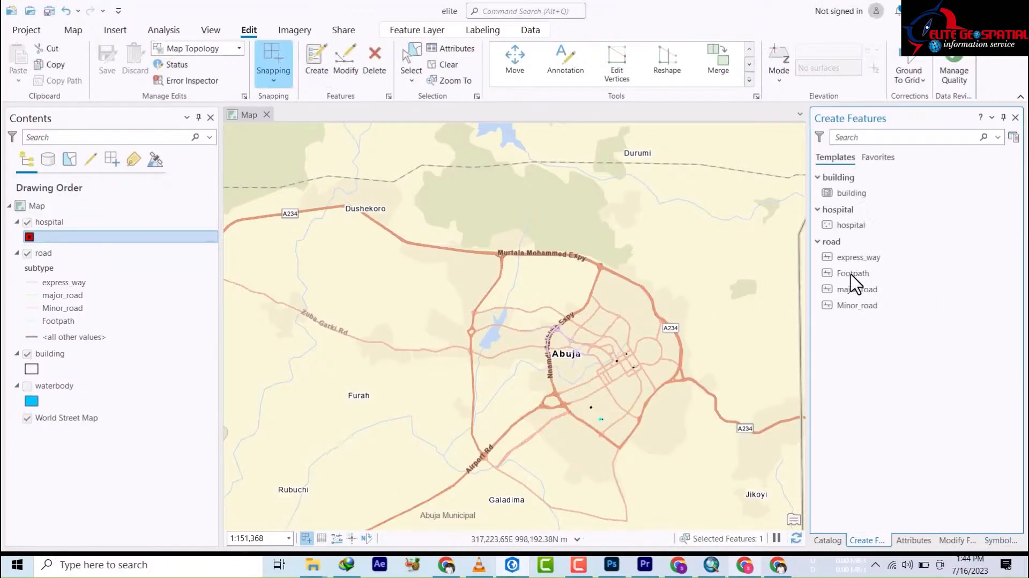
left_click(848, 225)
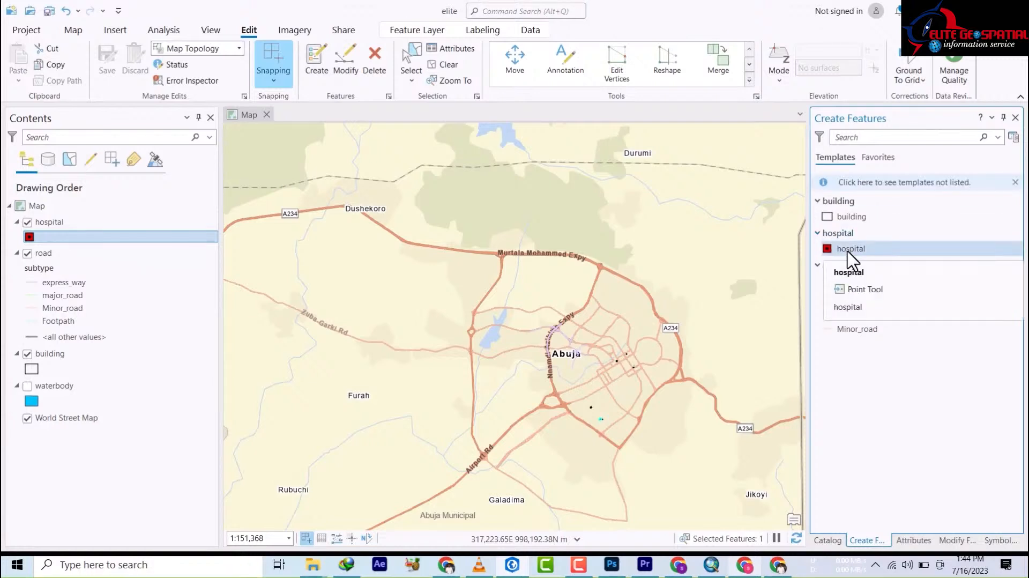
left_click(849, 249)
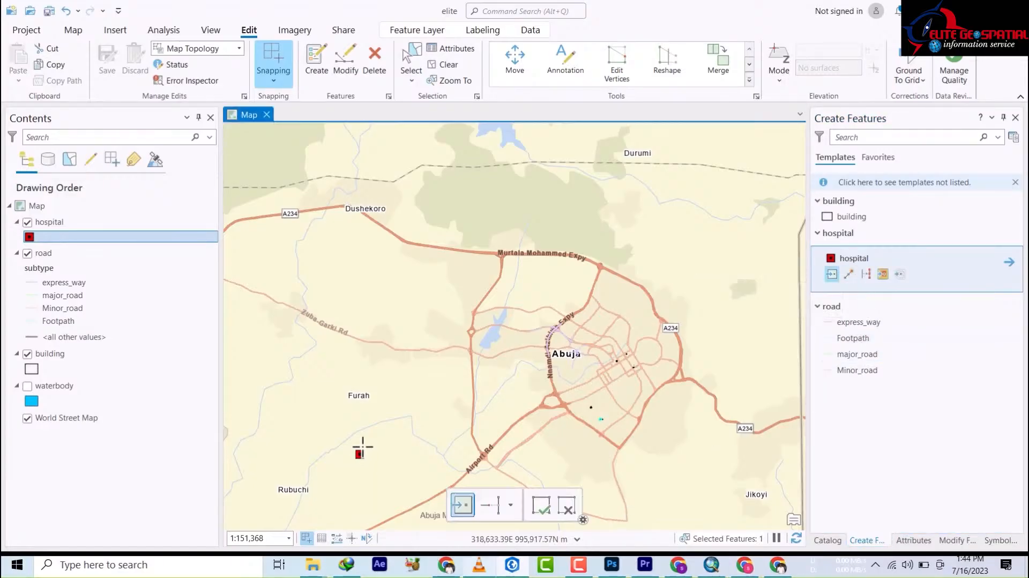
left_click(352, 395)
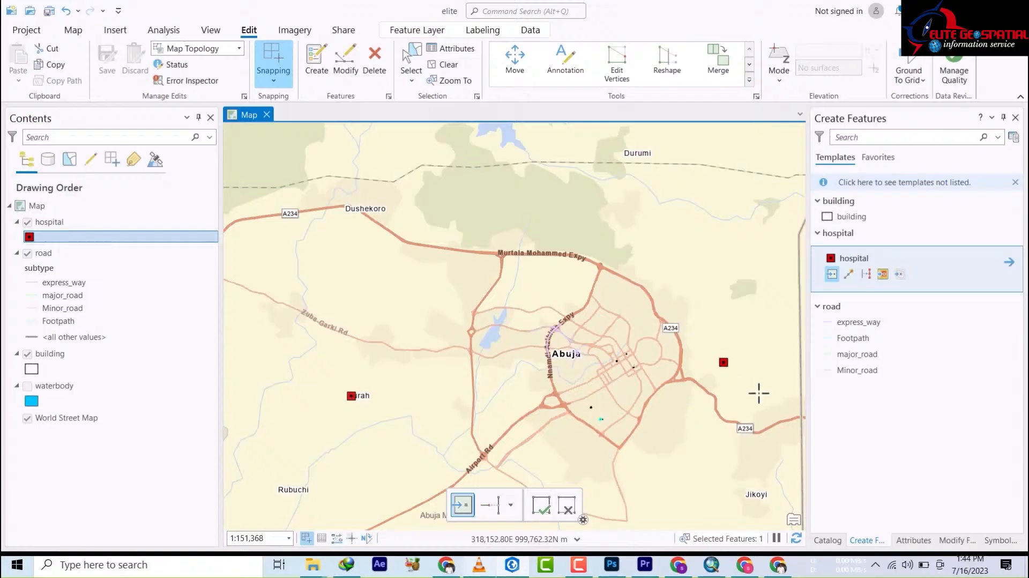
left_click(652, 154)
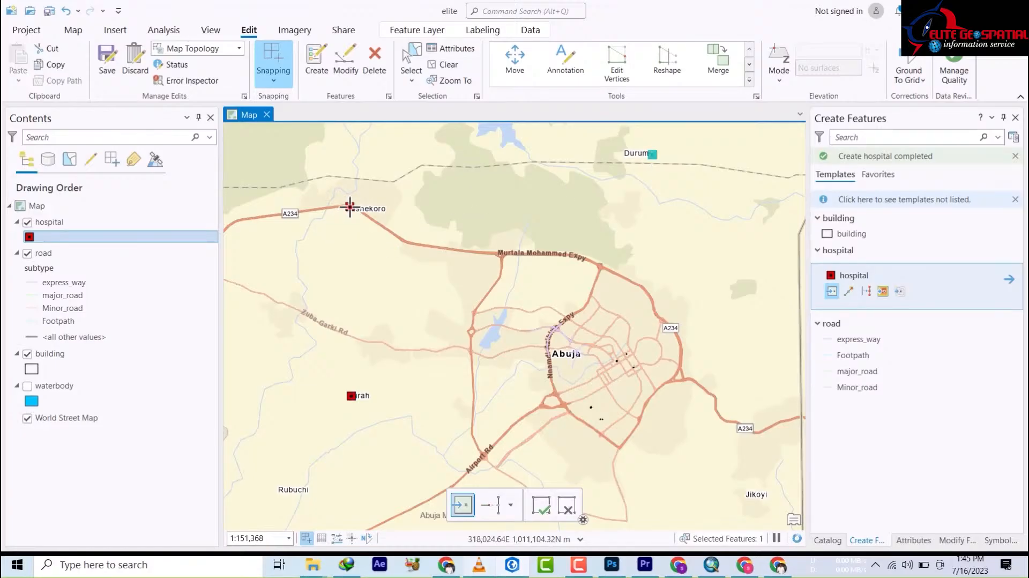
left_click(350, 207)
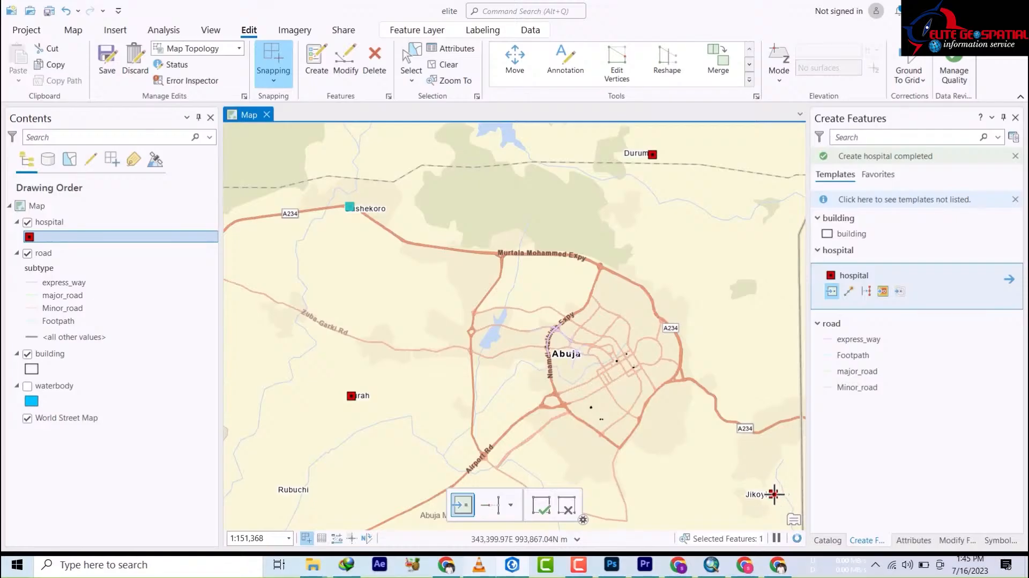
left_click(774, 494)
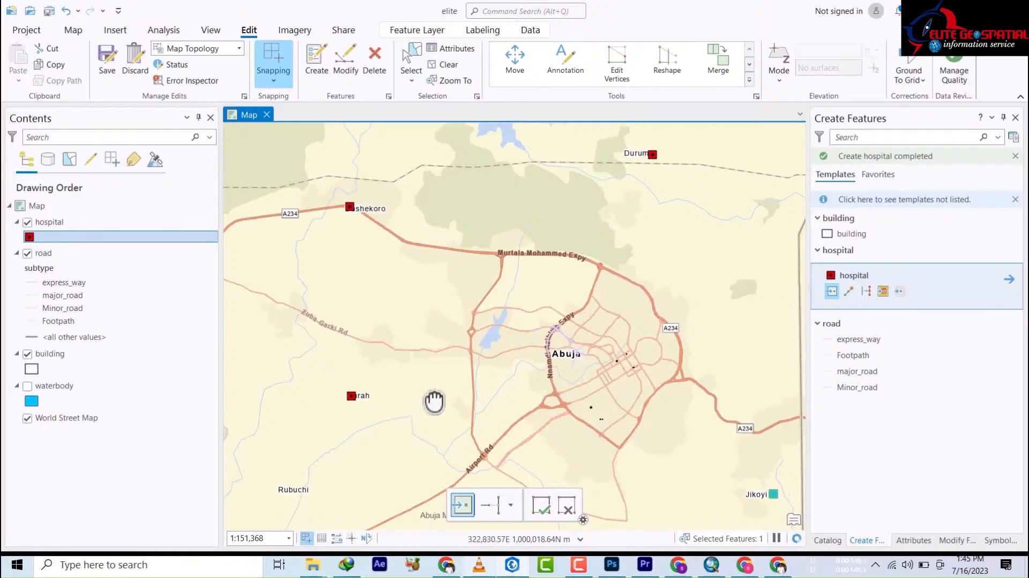
Step: Add hospital points at Galadima, Ginda and Ligwai, plus one just northeast of Ligwai
left_click_drag(434, 401, 442, 294)
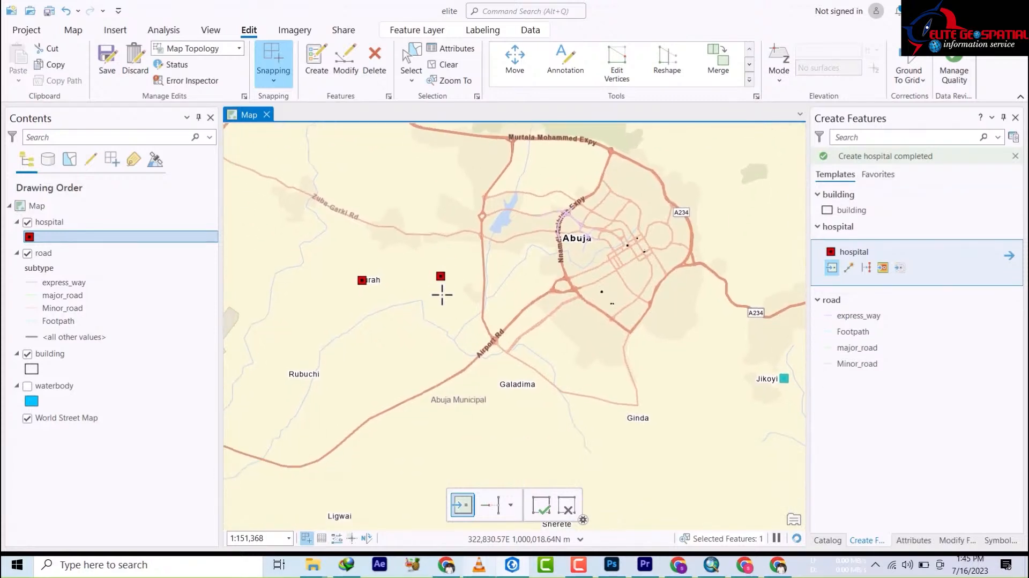
left_click(483, 409)
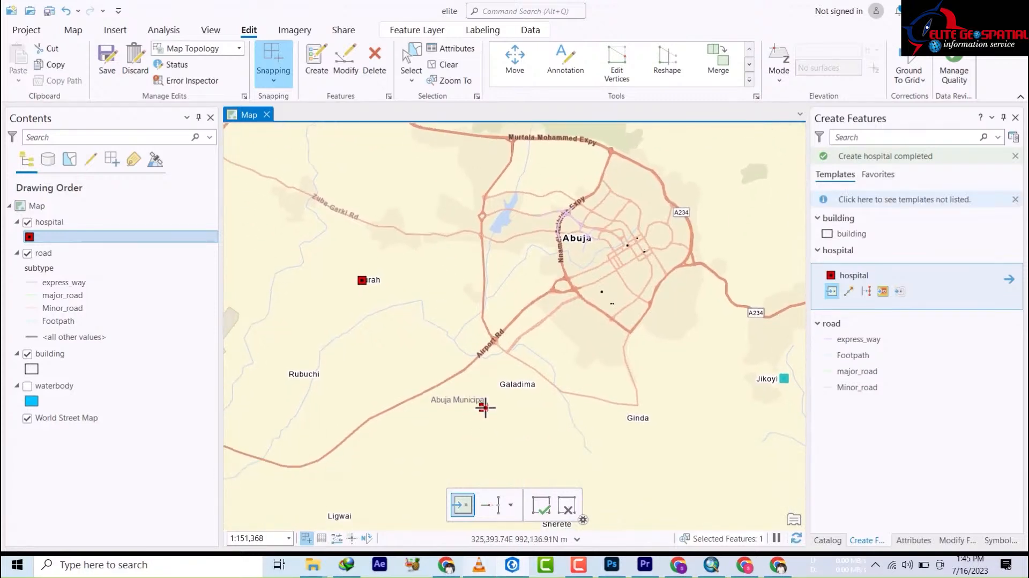
left_click(427, 437)
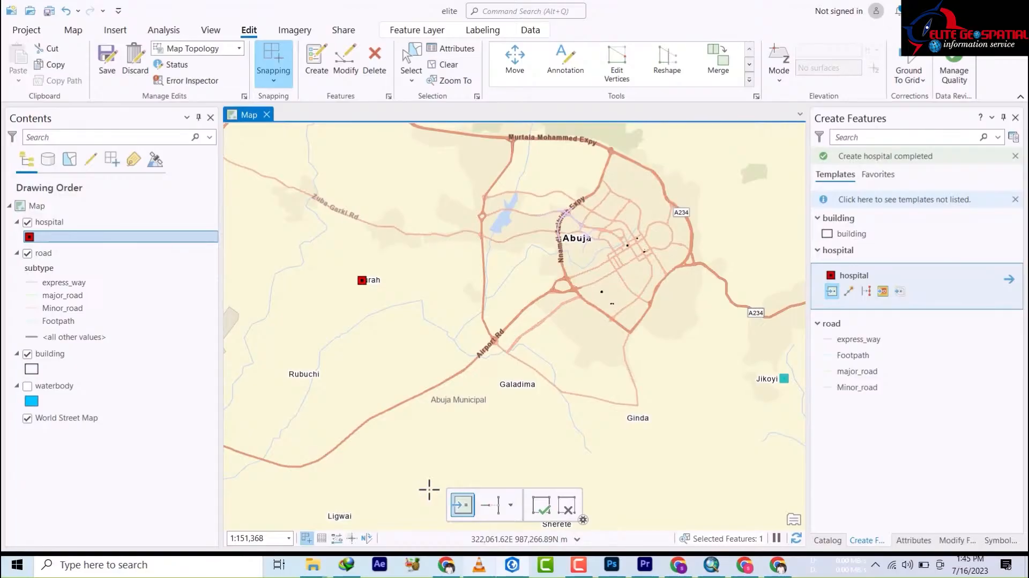
left_click(428, 489)
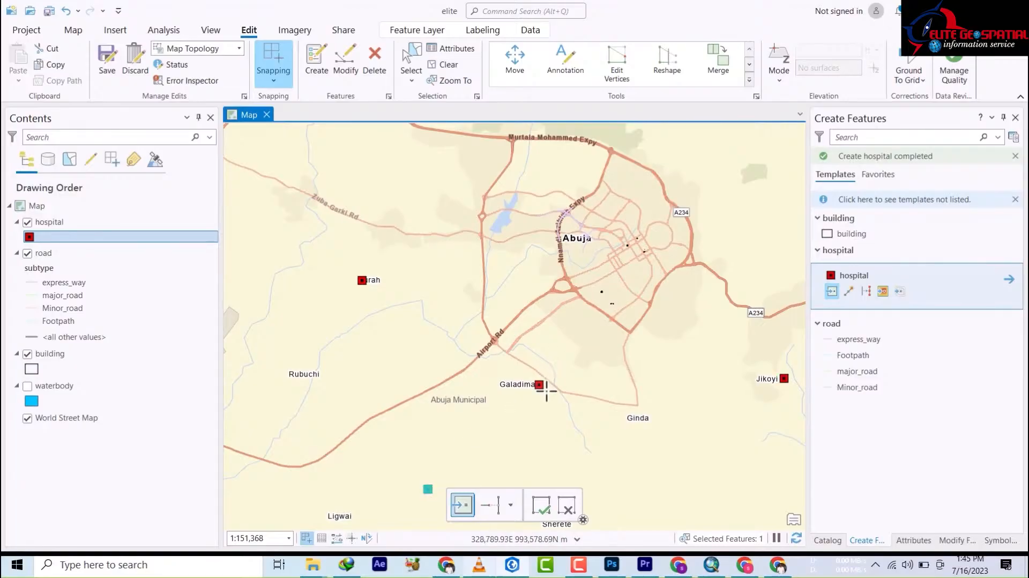
left_click(609, 426)
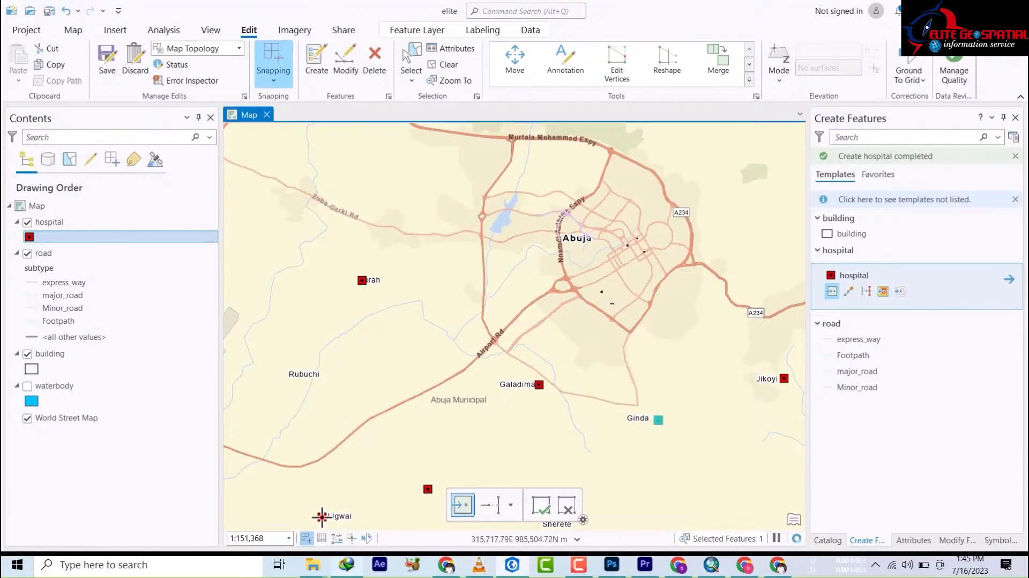
Step: Add hospital points at Sherete, Ashata, Kwaye and Gaubi in the south of the map
left_click_drag(470, 427, 468, 217)
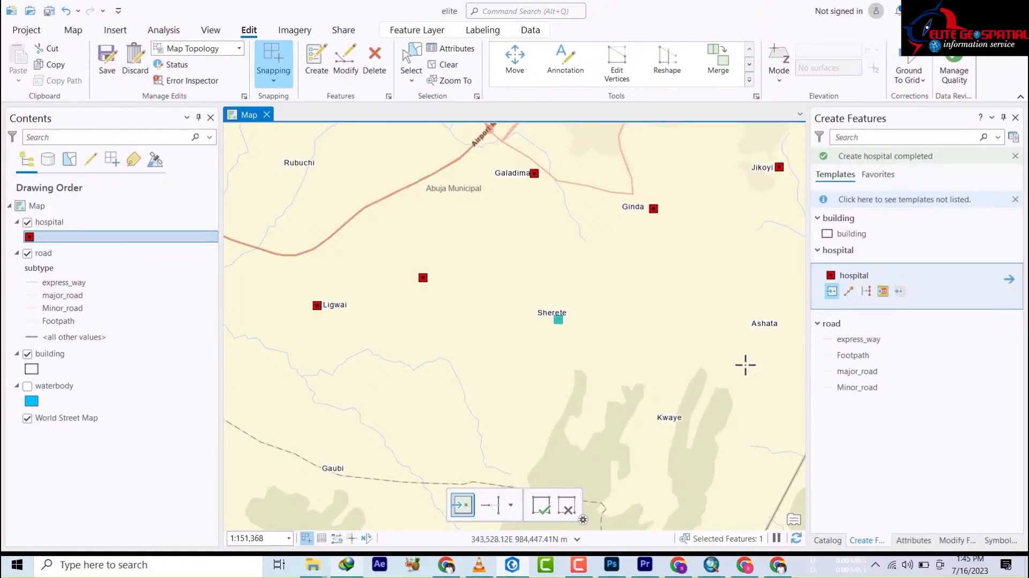
left_click(781, 324)
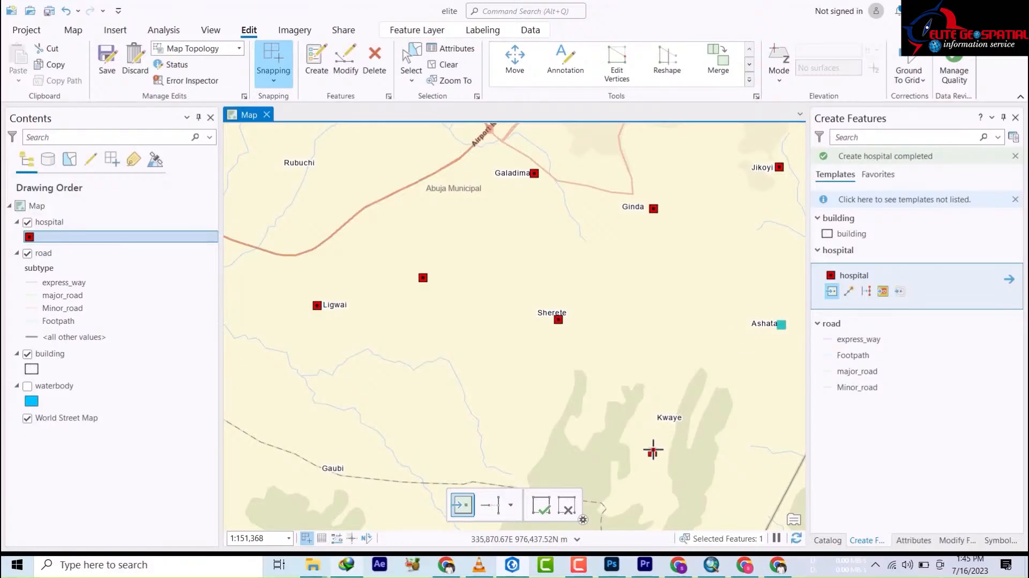
left_click(651, 417)
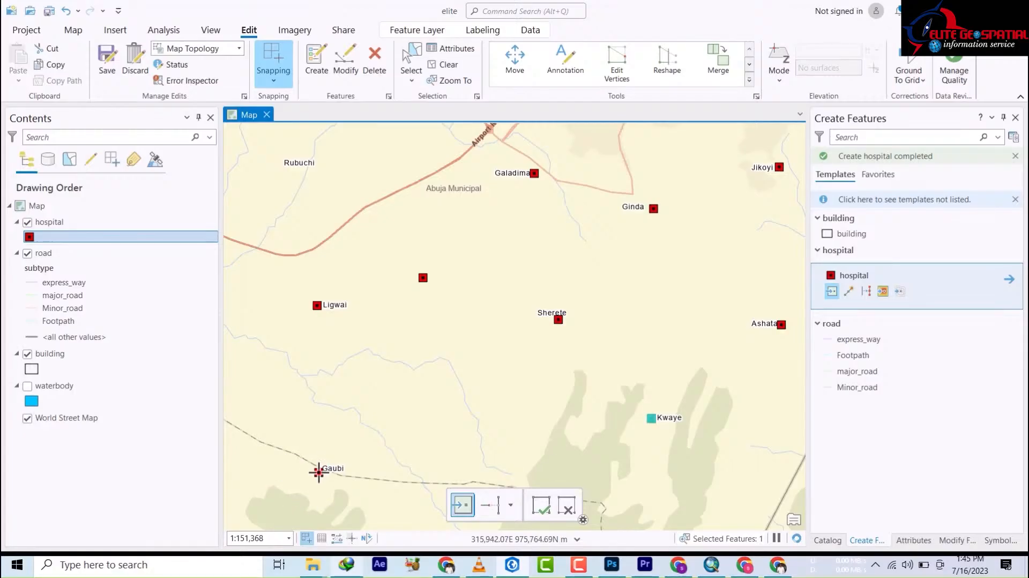
left_click(442, 343)
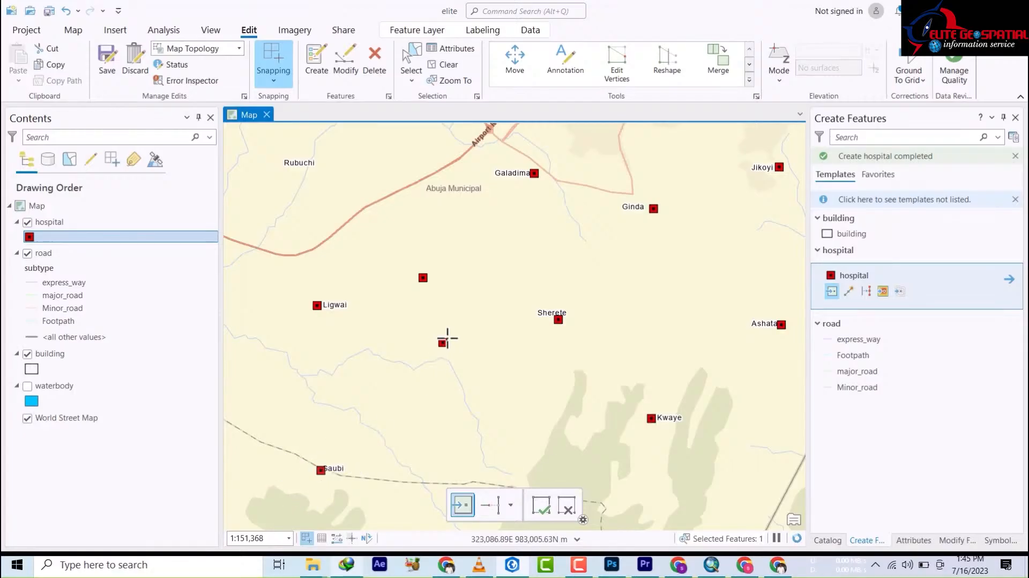
Step: Add hospital points at Tungan Ali, Rubuchi, Gwari and Bassa, west of Abuja
left_click_drag(453, 342, 806, 544)
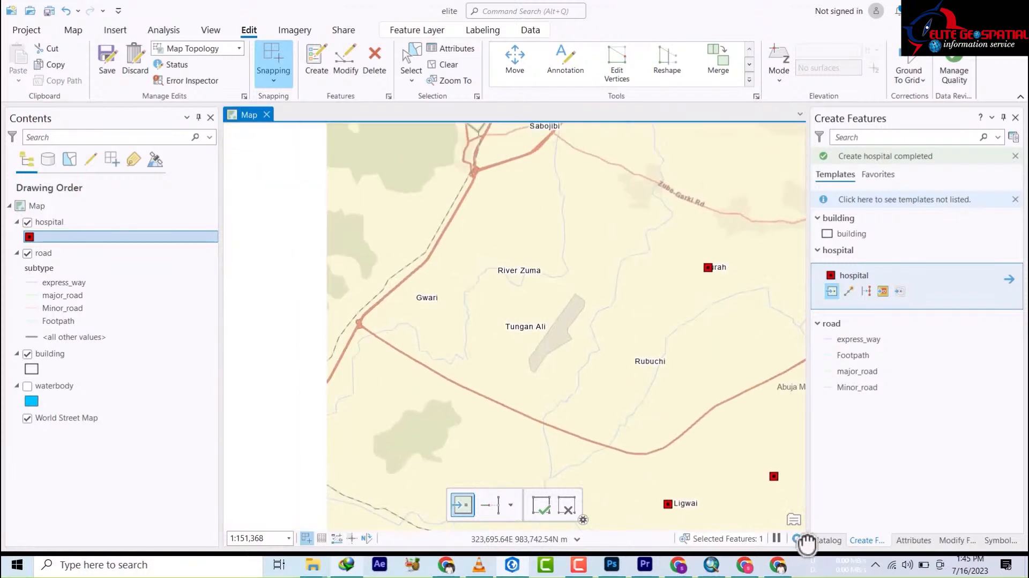
left_click(546, 326)
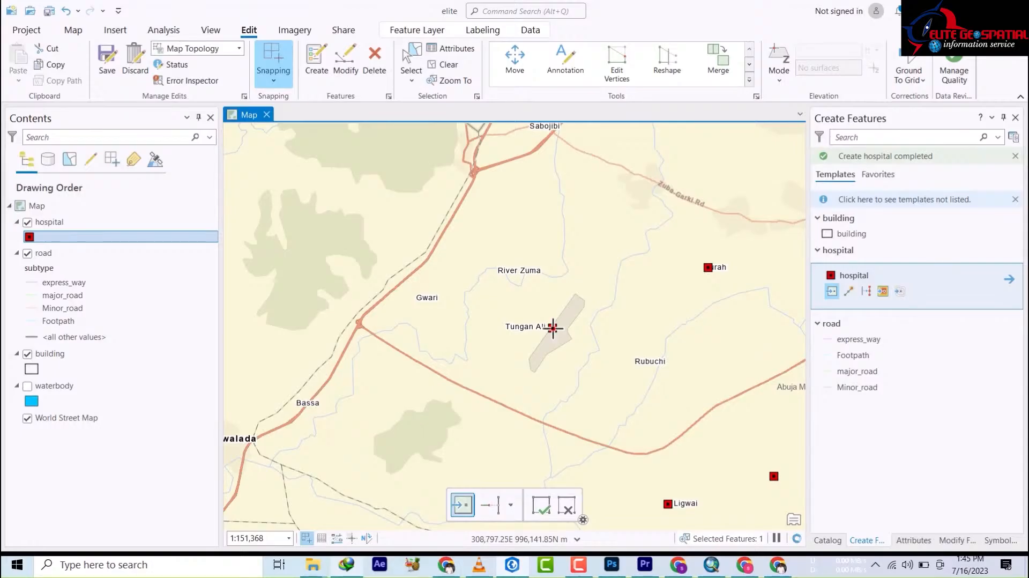
left_click(648, 352)
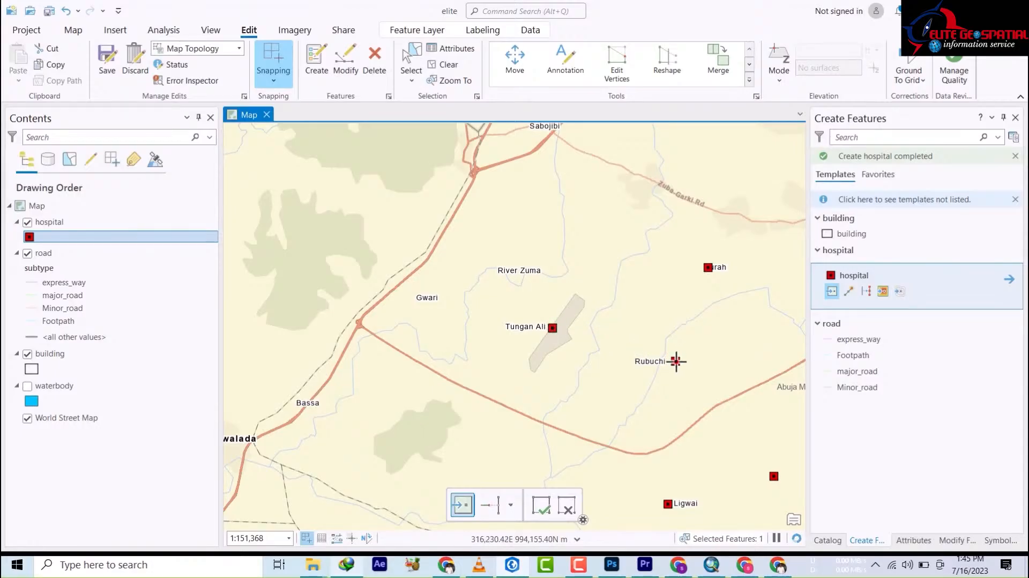
left_click(442, 295)
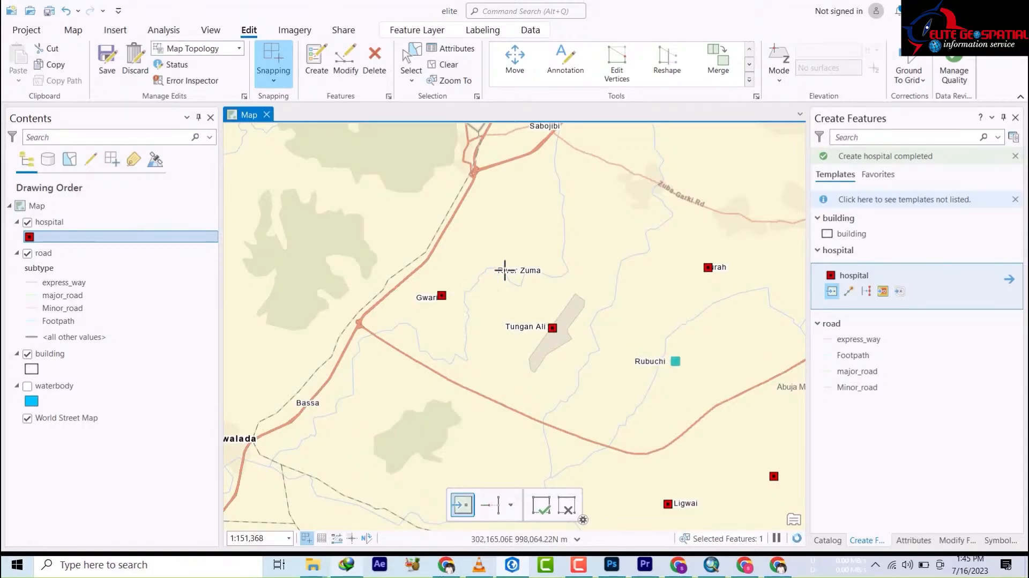
left_click(511, 291)
left_click(307, 411)
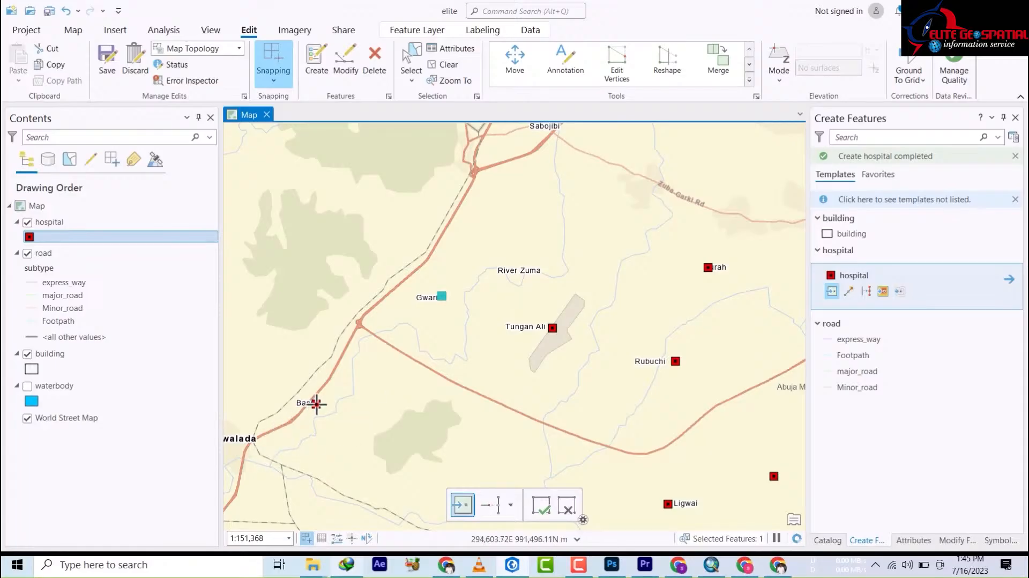
Step: Add hospital points at Sabojibi, Ibo, Suleja and Kwonkashe, northwest of Abuja
left_click_drag(499, 214, 469, 386)
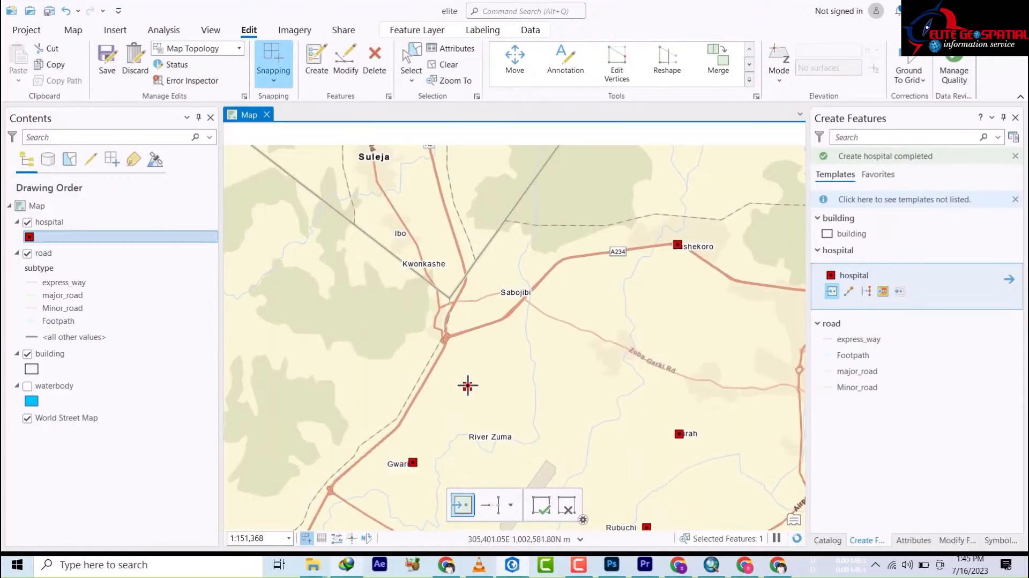
left_click(533, 297)
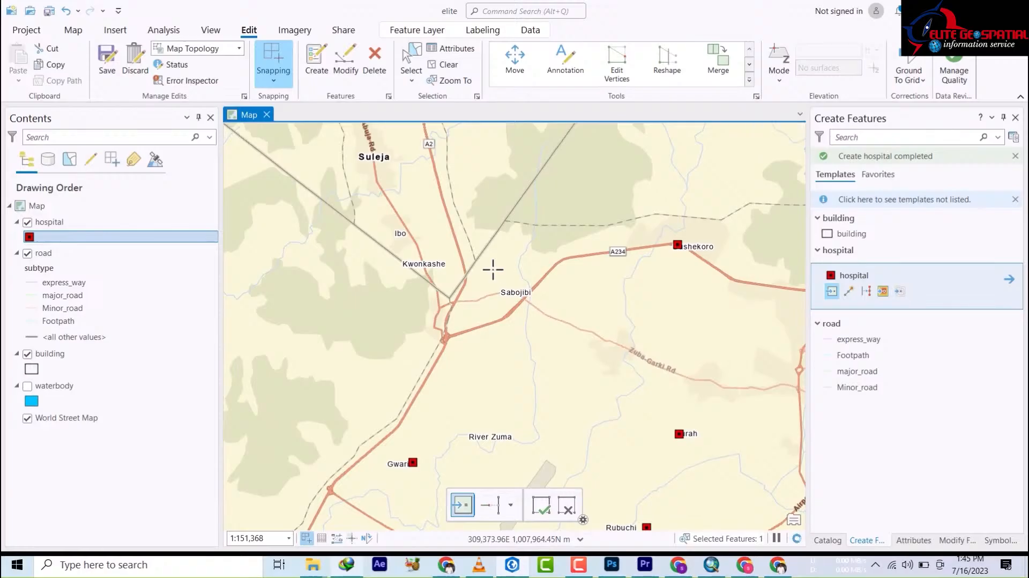
left_click(386, 225)
key("ctrl+z")
left_click(413, 234)
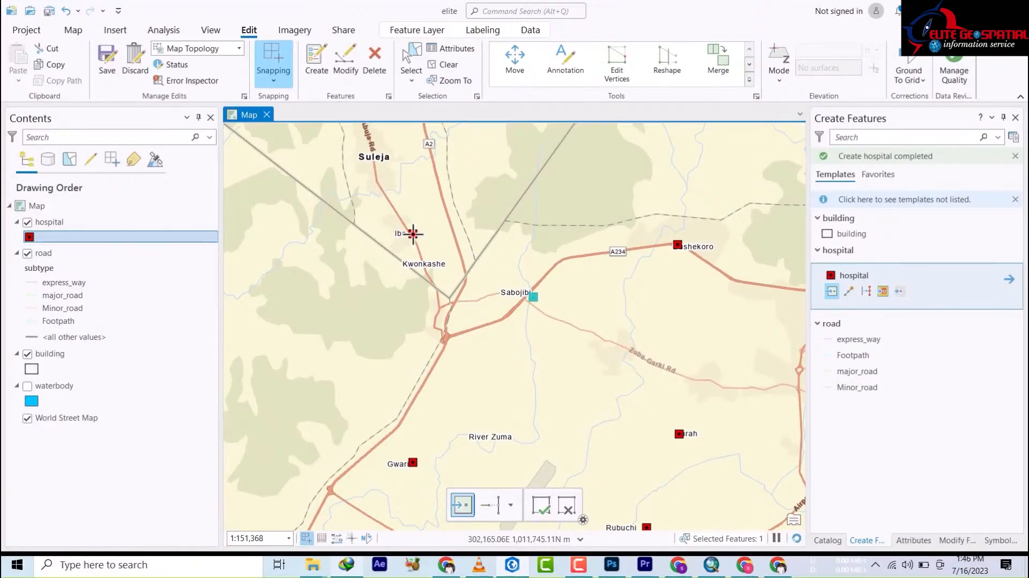
left_click(378, 160)
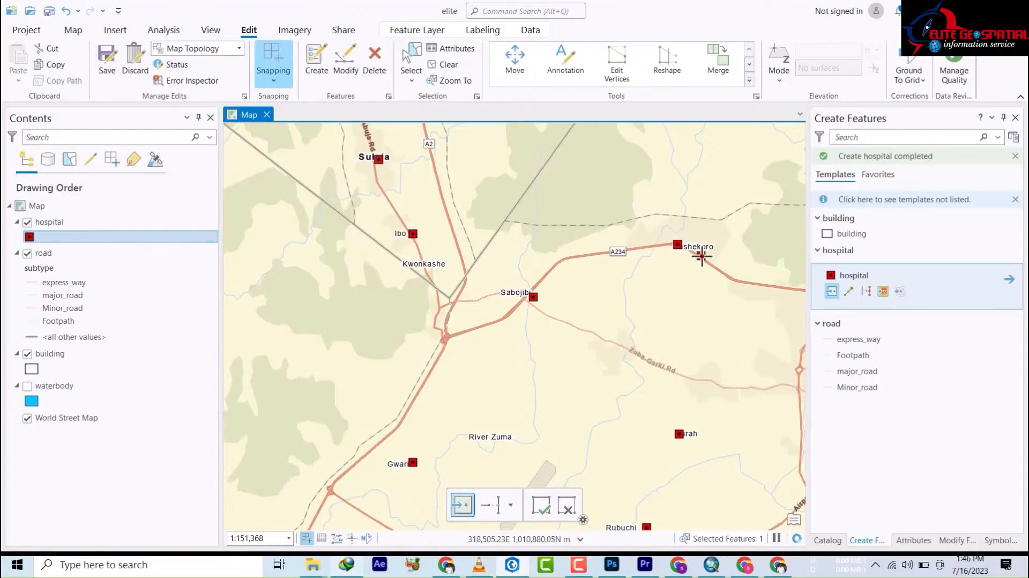
left_click(396, 242)
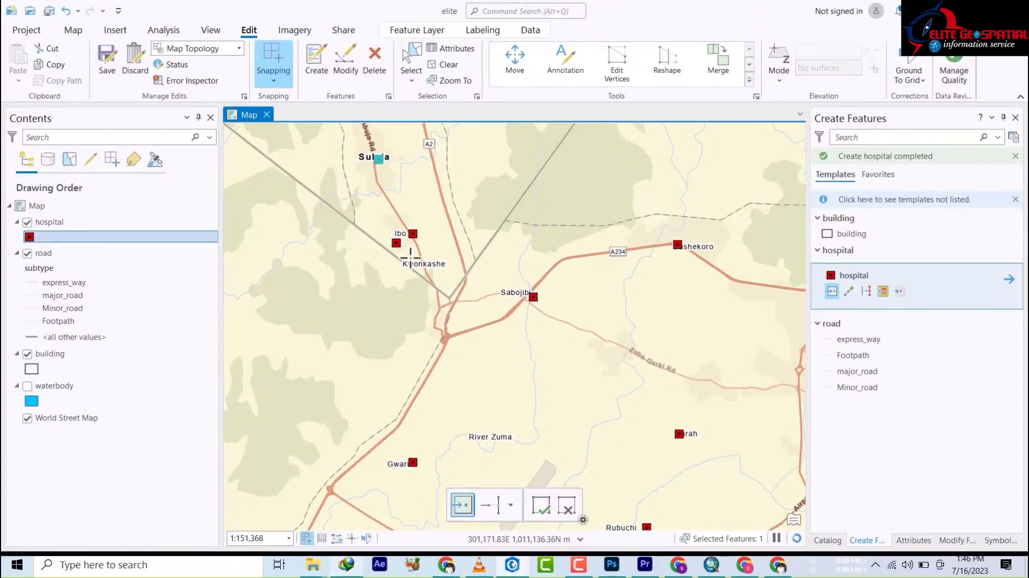
left_click(424, 271)
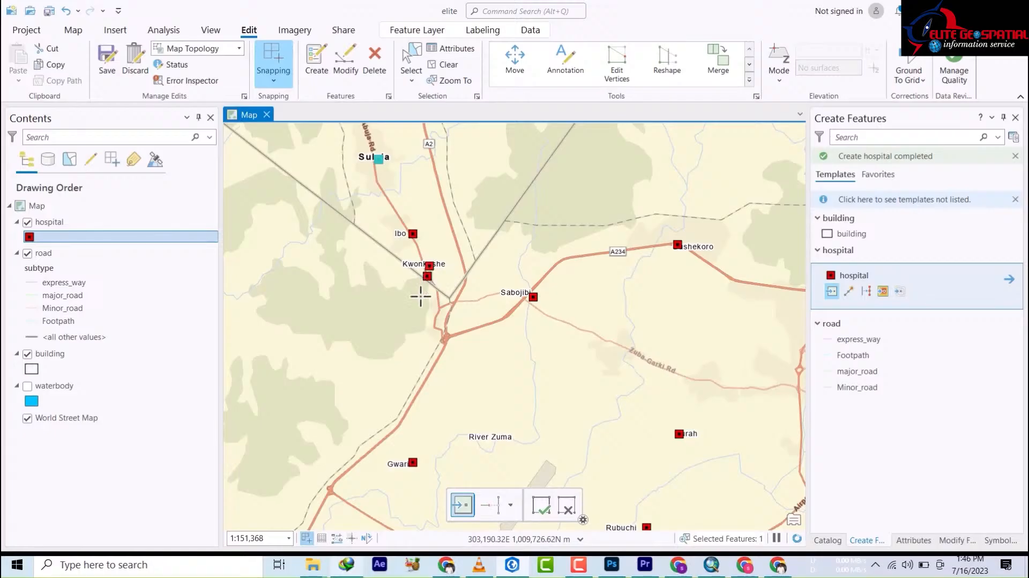
scroll(422, 237, "down", 3)
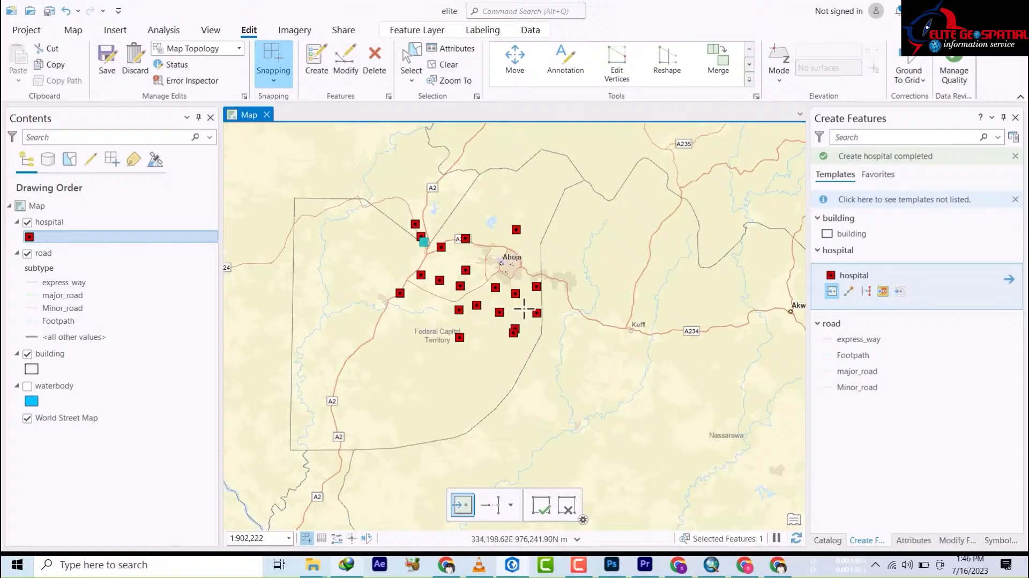
left_click(655, 302)
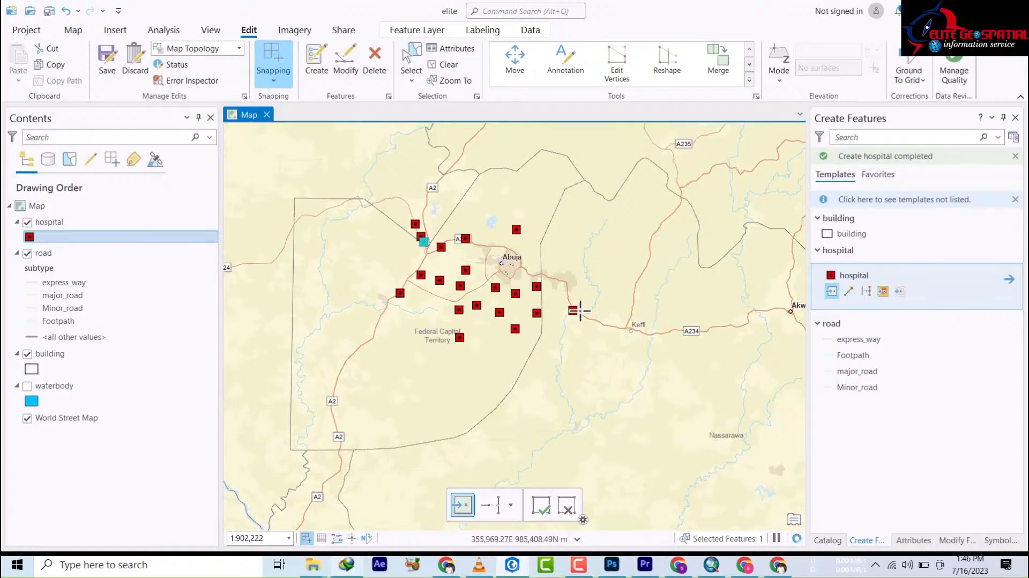
left_click(654, 333)
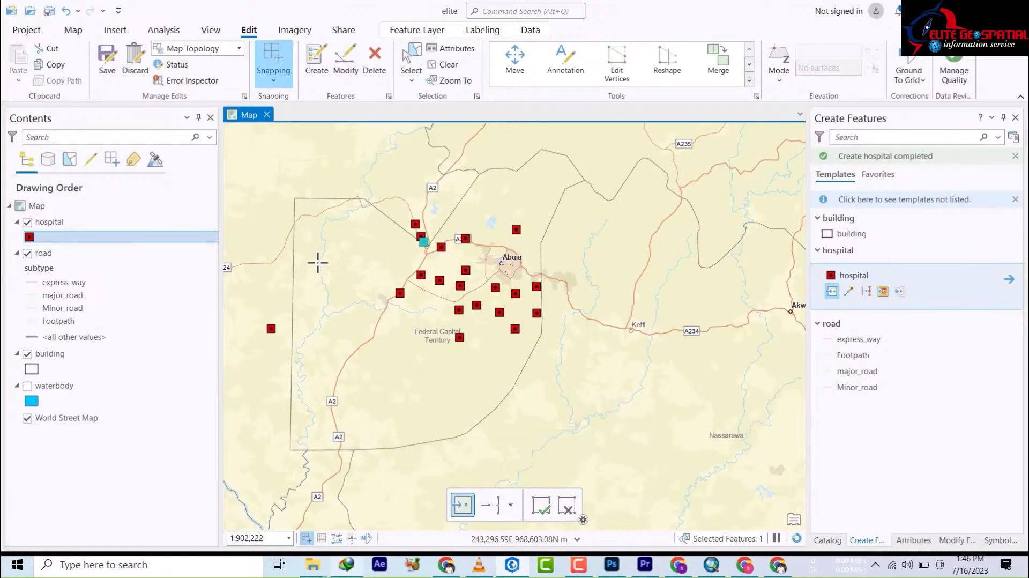
left_click_drag(375, 200, 424, 294)
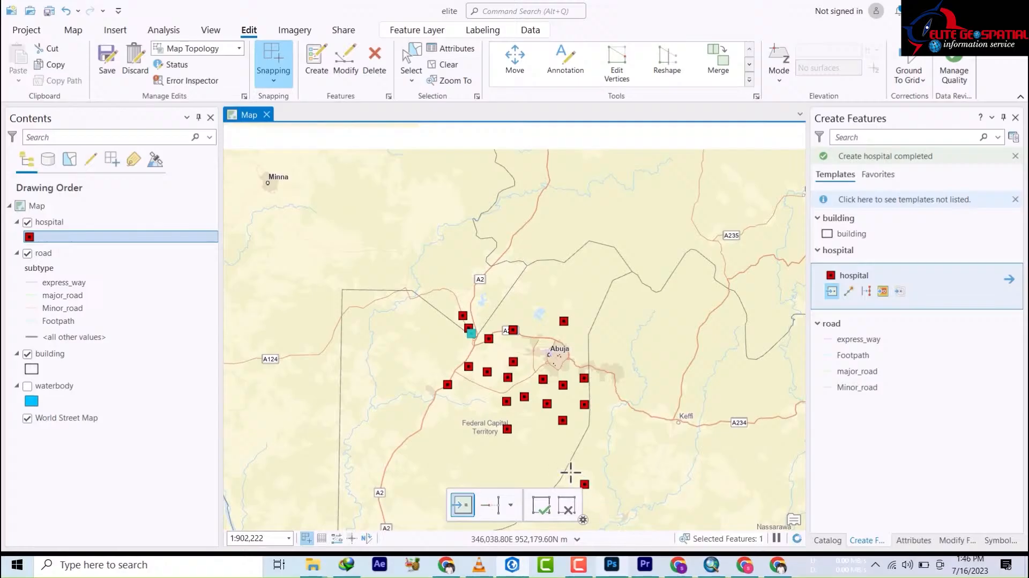
key("ctrl+z")
left_click(513, 429)
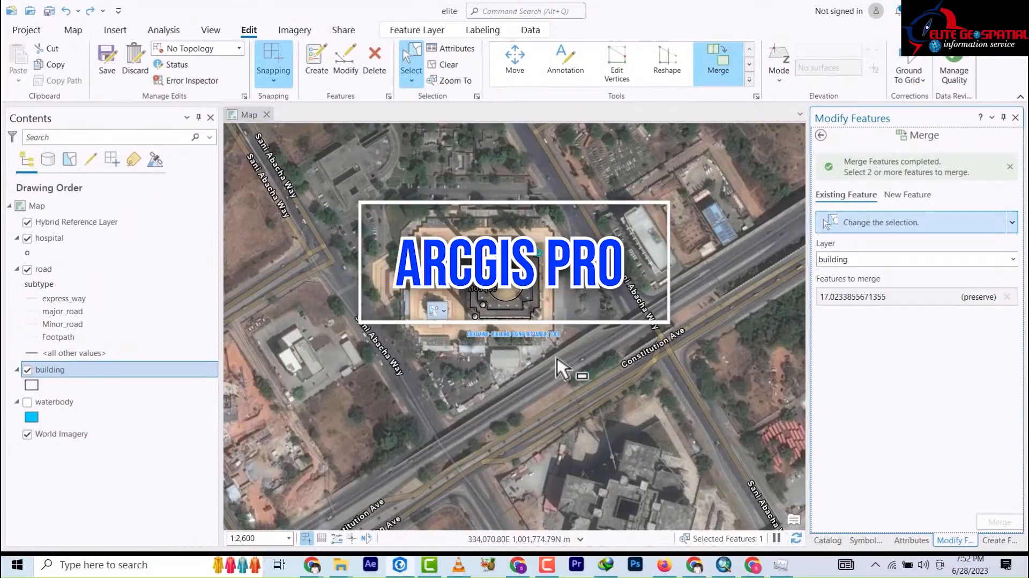
Step: Set up building digitizing with the building feature template and its Rectangle construction tool
scroll(562, 364, "down", 2)
scroll(561, 365, "down", 5)
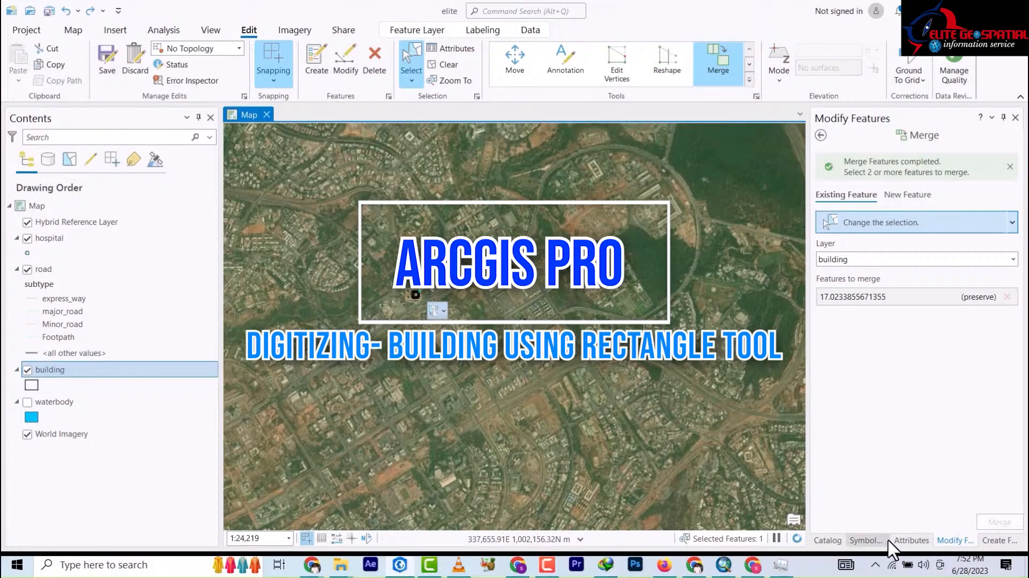
left_click(998, 540)
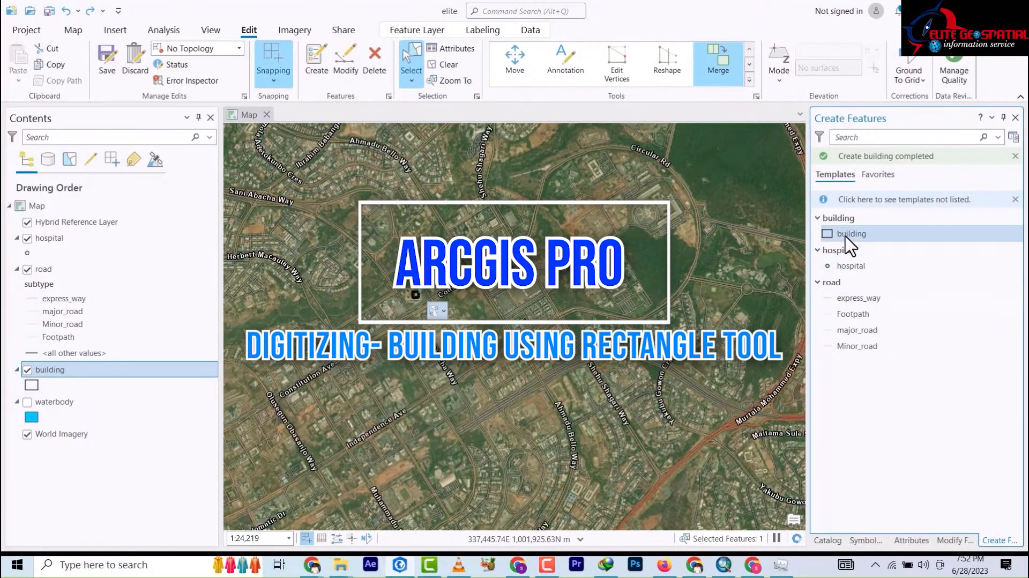
left_click(851, 236)
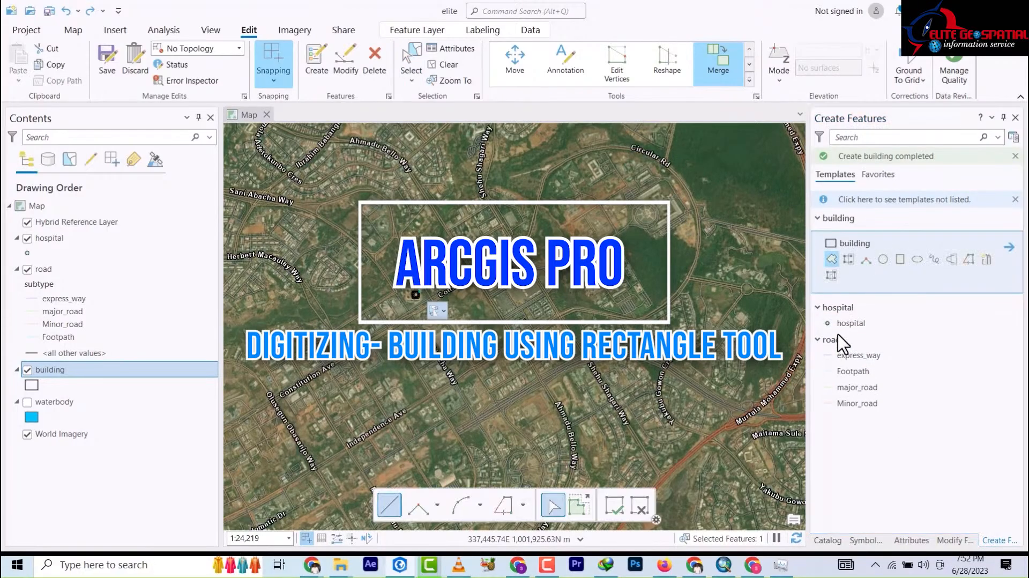
left_click(901, 260)
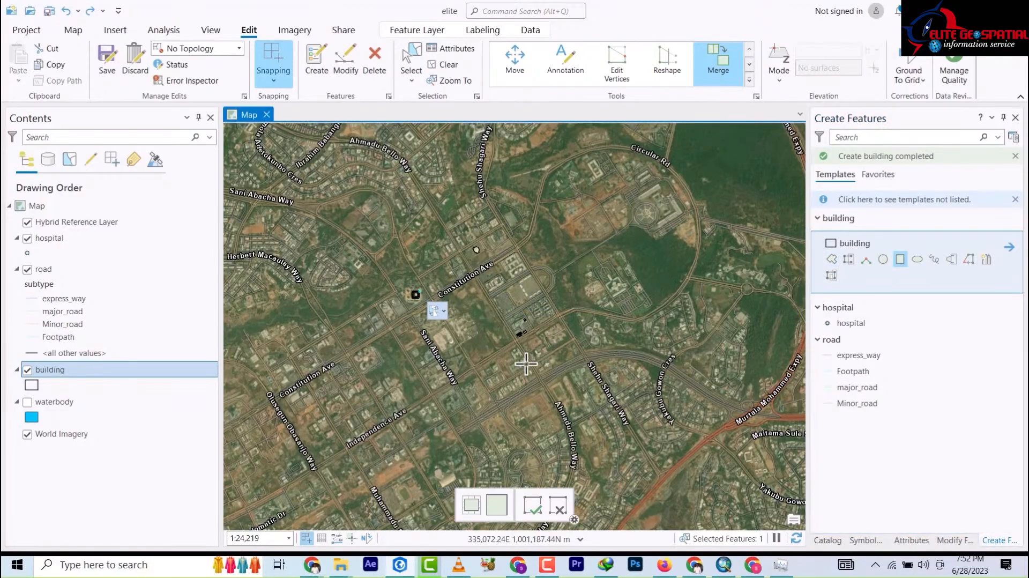
Step: Digitize rectangular footprints for the long building north of Bendel St and the building behind it beside Yenegoa St
left_click_drag(574, 303, 609, 188)
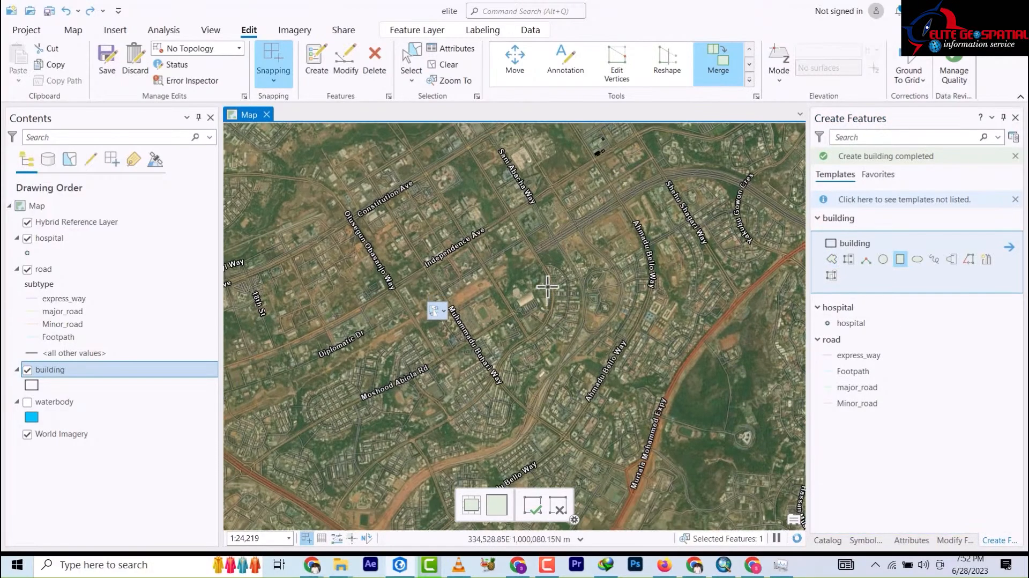
scroll(541, 353, "down", 3)
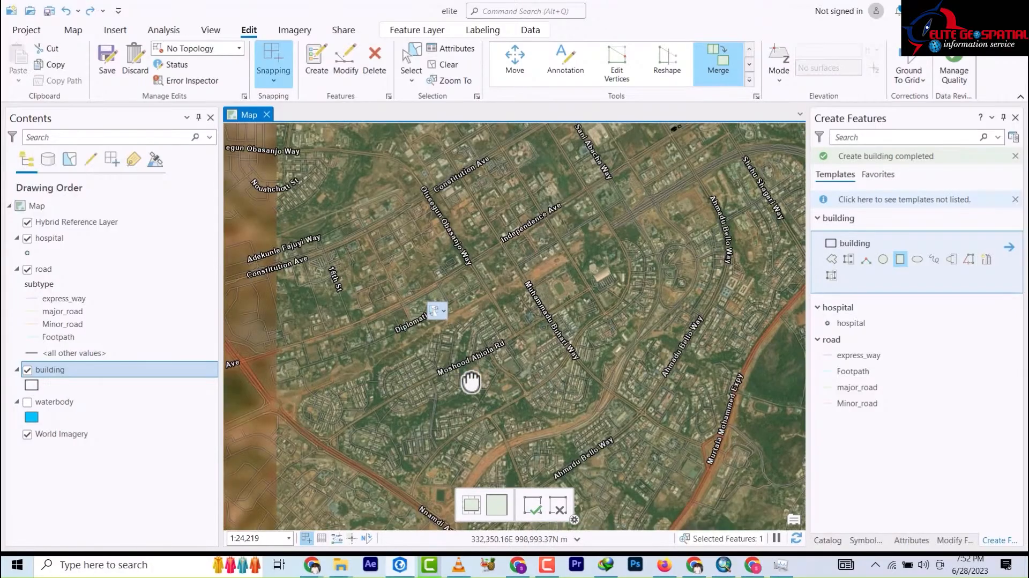
scroll(540, 350, "up", 3)
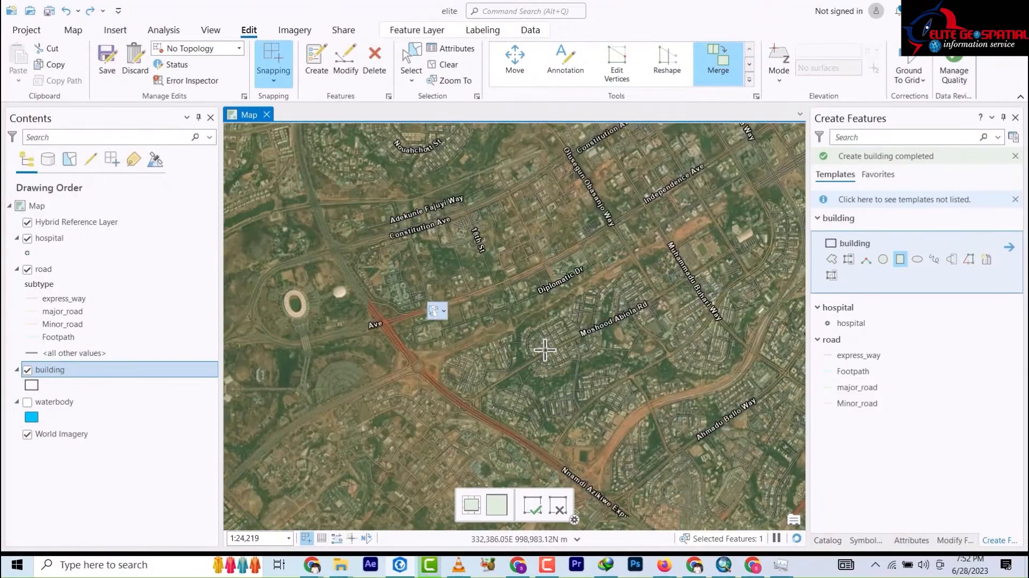
scroll(544, 349, "up", 6)
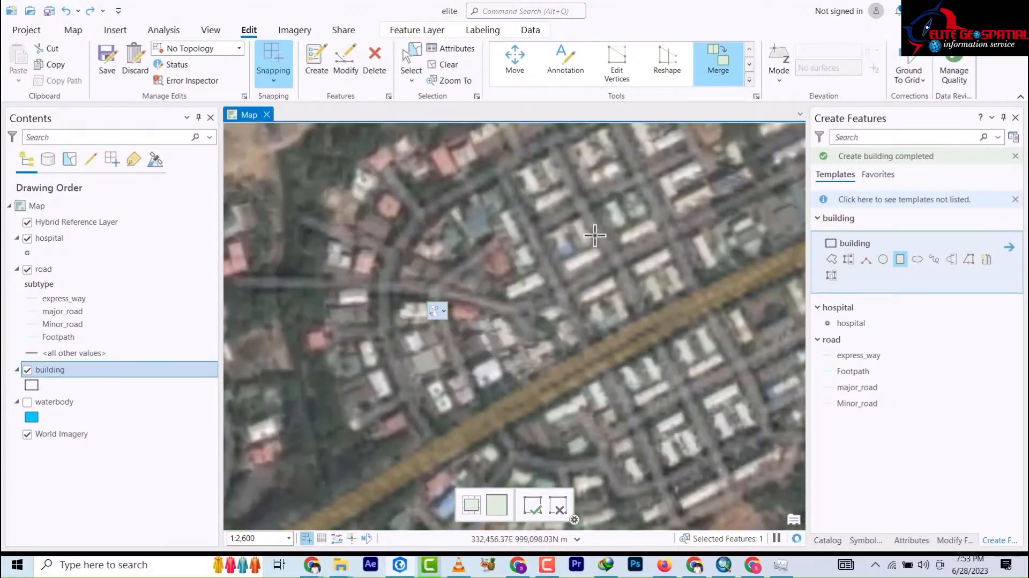
scroll(571, 244, "up", 2)
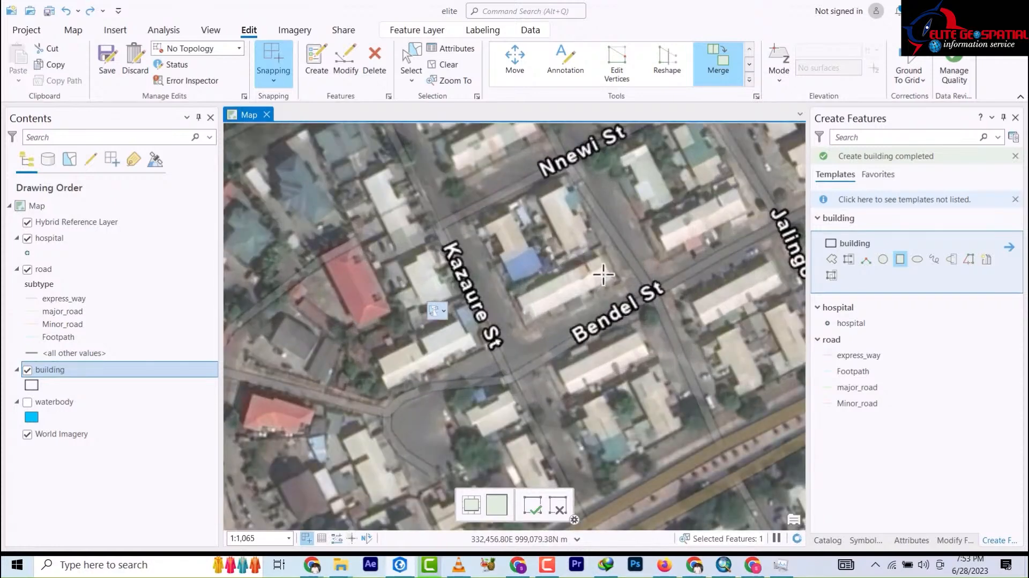
scroll(606, 261, "up", 2)
scroll(606, 261, "up", 2)
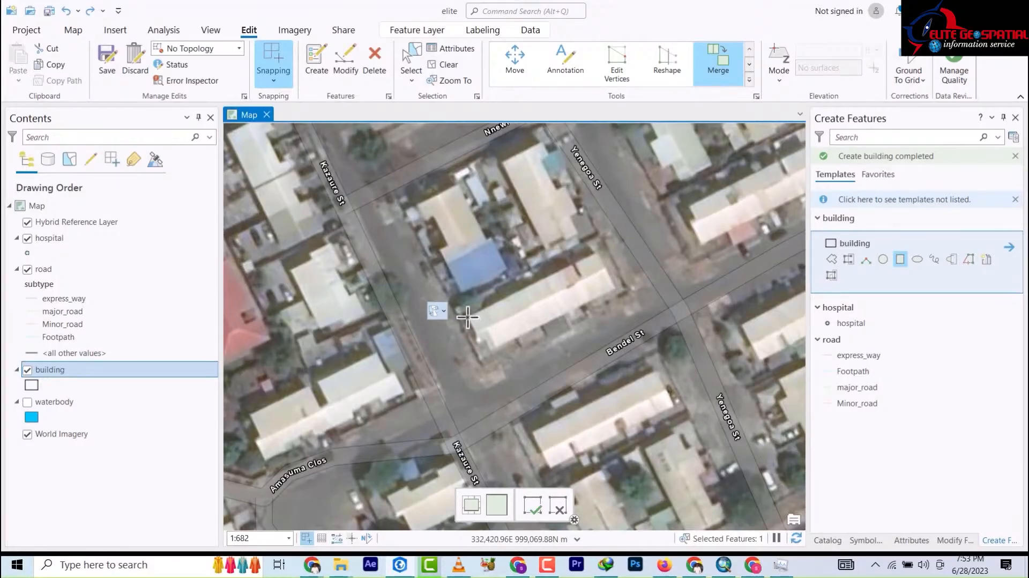
left_click(467, 317)
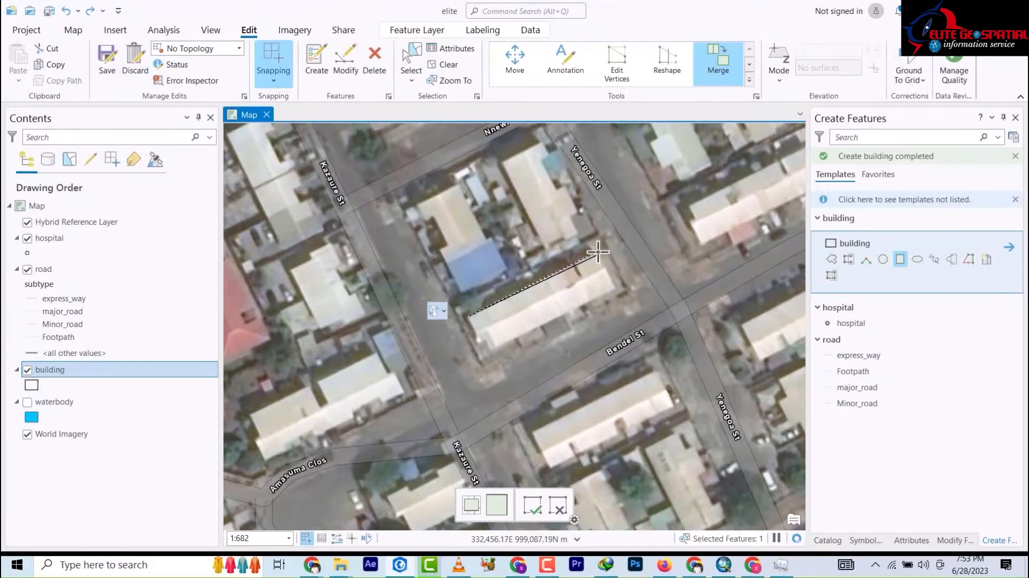
left_click(616, 289)
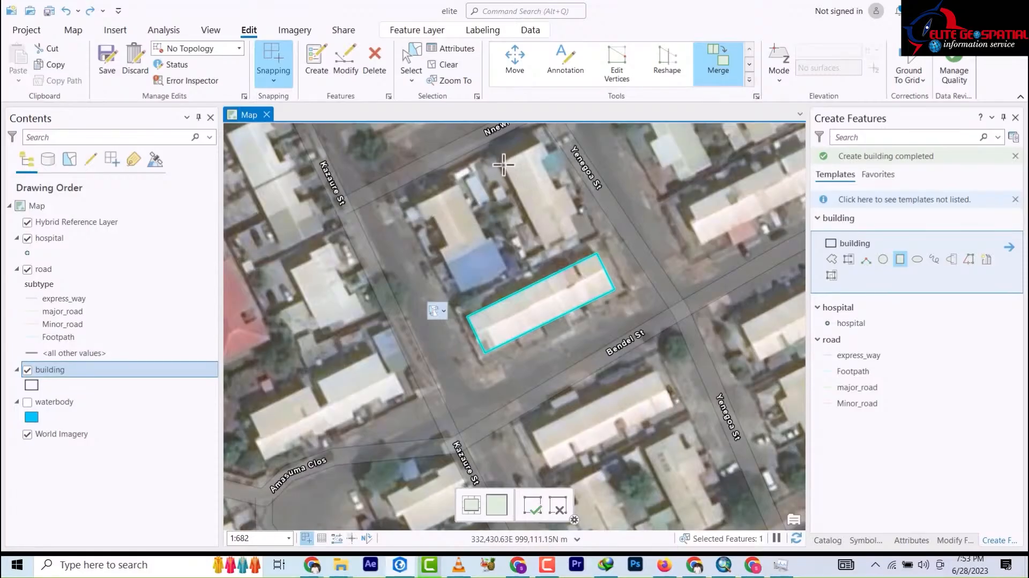
left_click(549, 247)
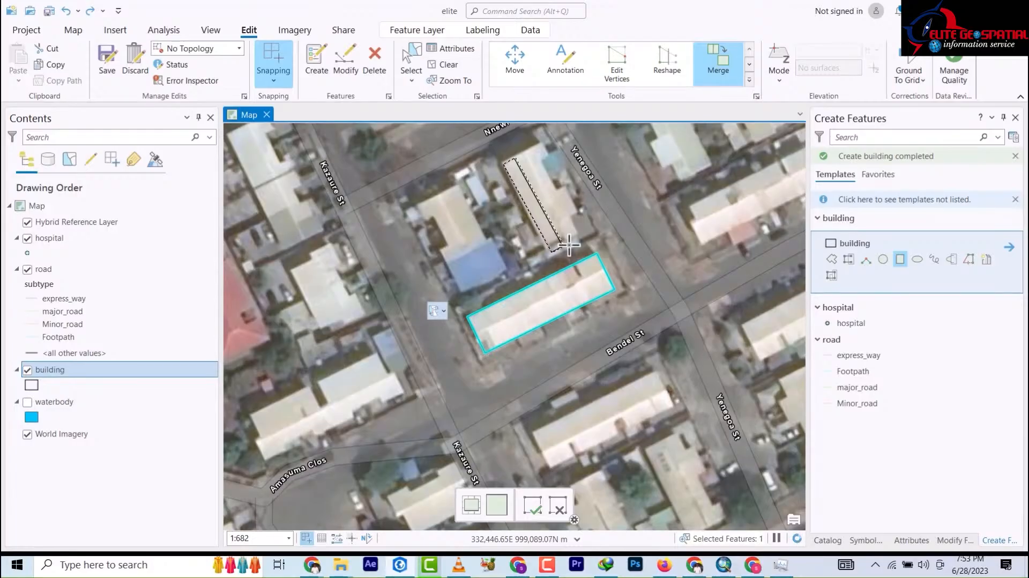
left_click(577, 215)
Step: Add two small overlapping rectangles for the extensions on the Yenegoa St side of the building near Nnewi St
scroll(568, 187, "down", 5)
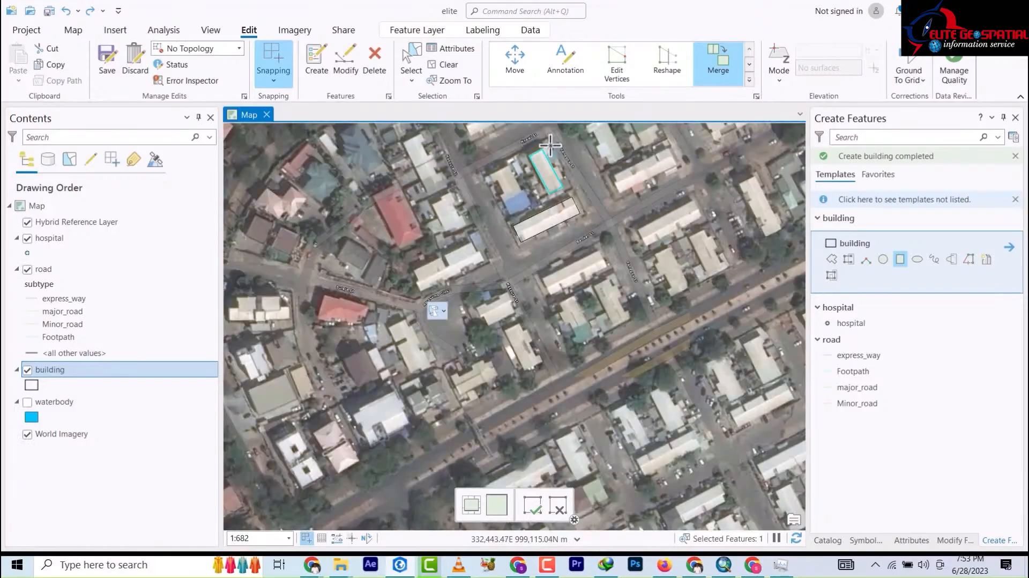
scroll(550, 145, "up", 8)
scroll(551, 145, "up", 5)
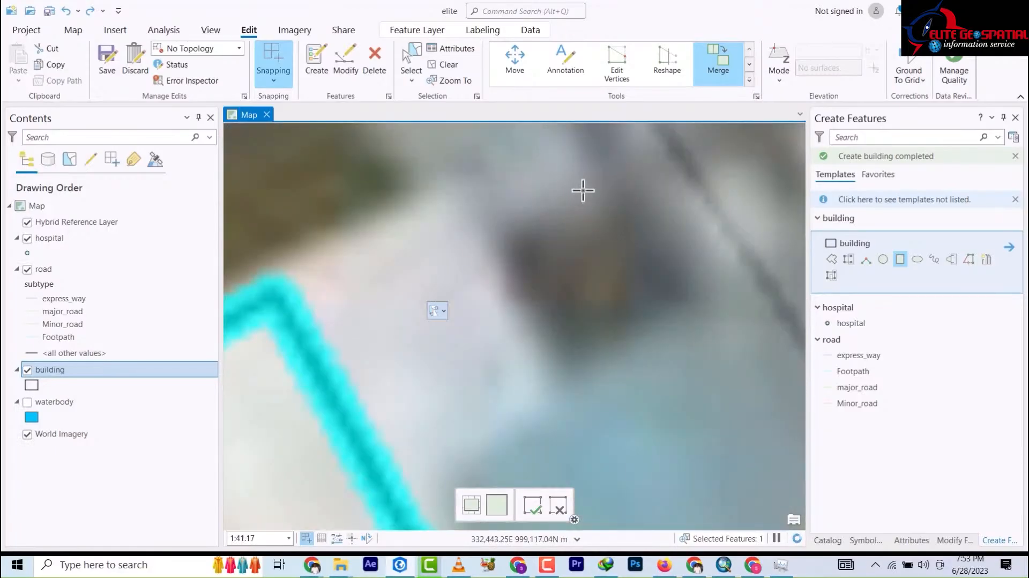
scroll(583, 191, "down", 6)
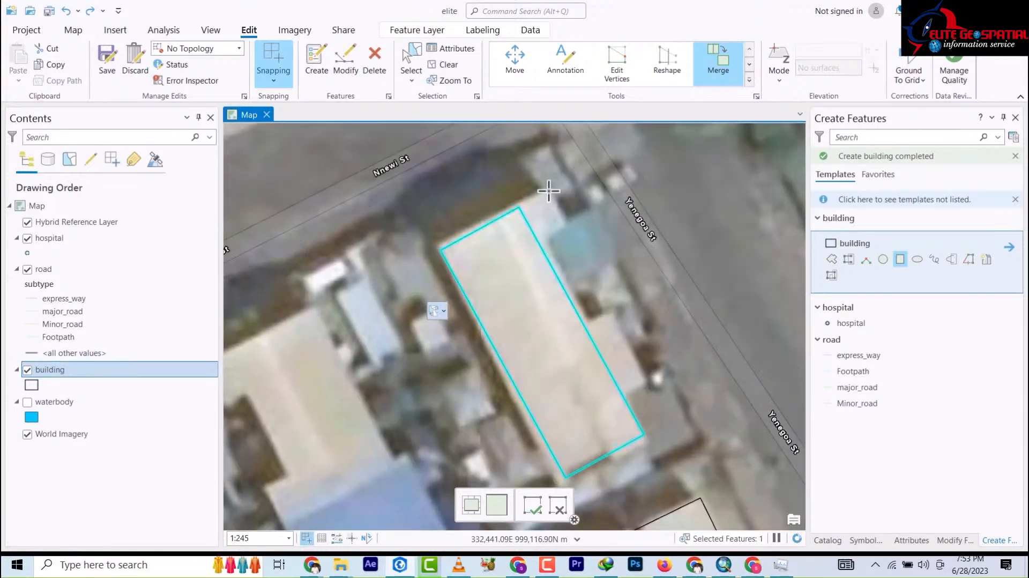
left_click(569, 226)
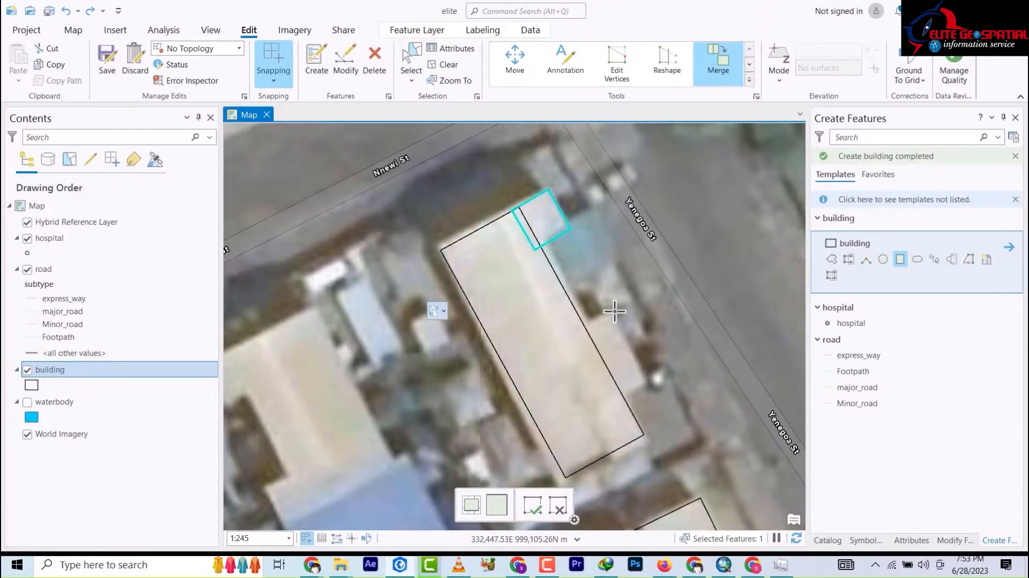
left_click(647, 384)
left_click(602, 402)
Step: Select the building's main footprint and its two extension rectangles and merge them into one building feature
scroll(559, 226, "up", 3)
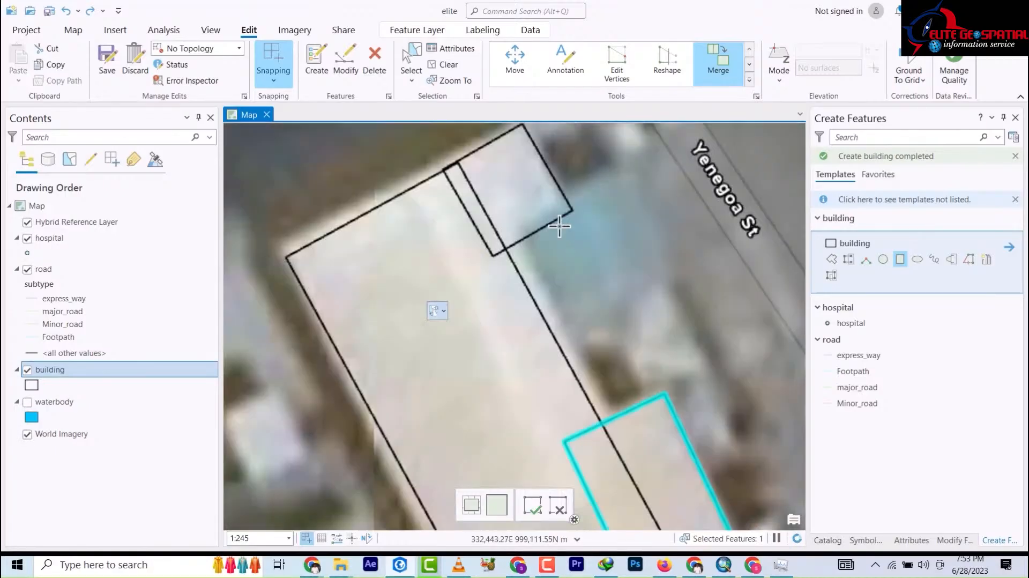
scroll(559, 226, "down", 6)
scroll(553, 220, "up", 2)
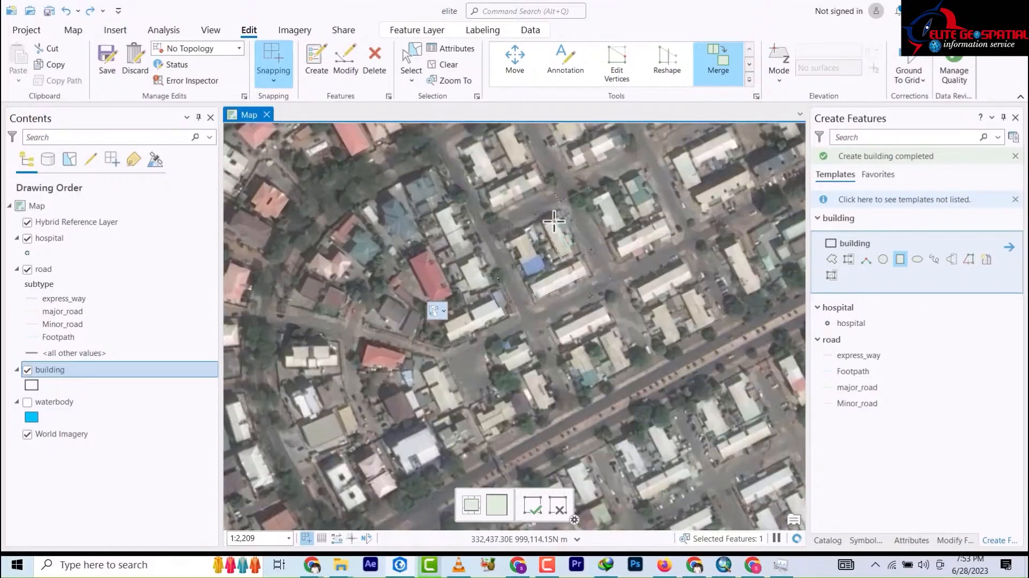
scroll(553, 221, "up", 5)
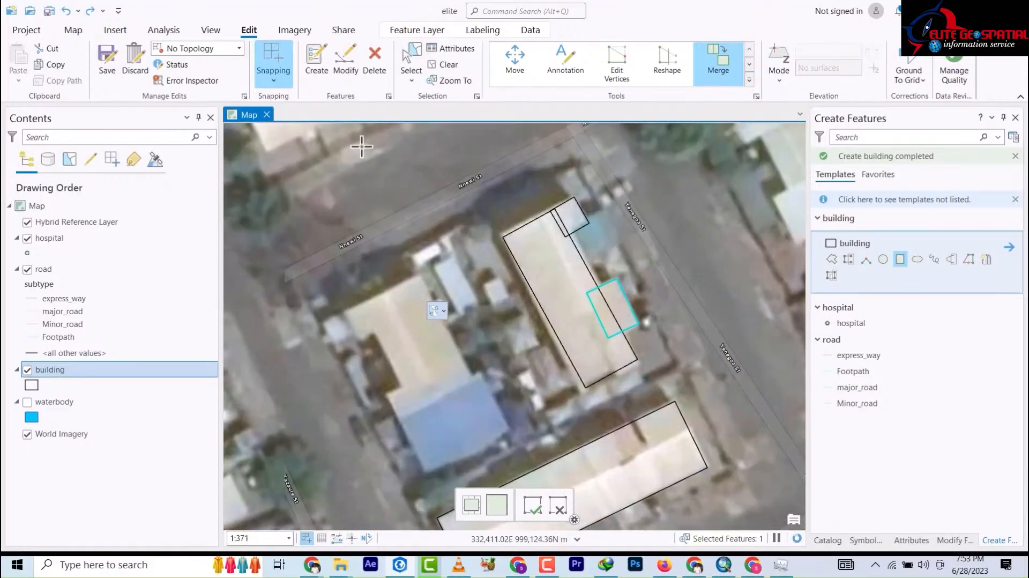
left_click(410, 67)
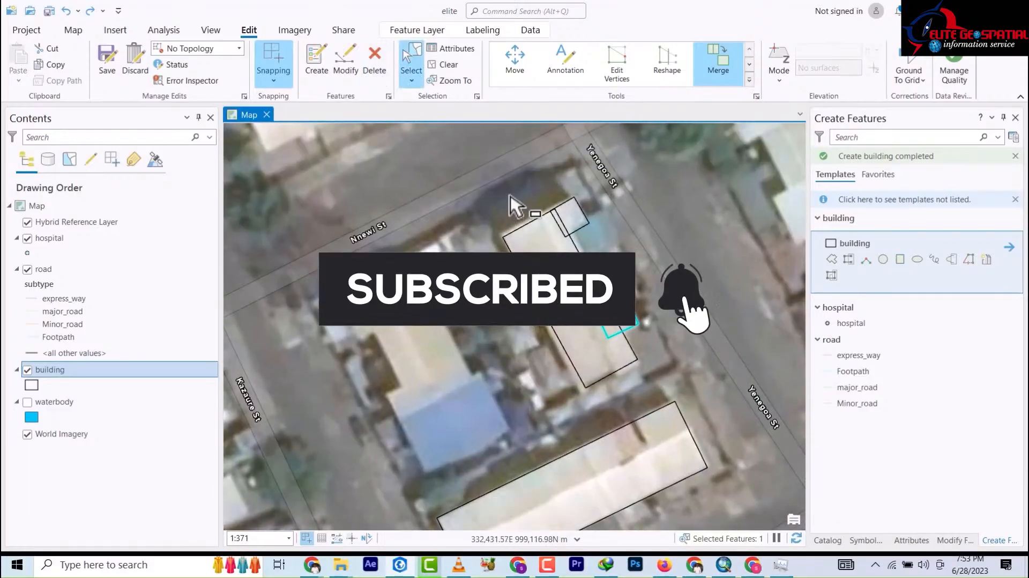
left_click_drag(510, 192, 611, 342)
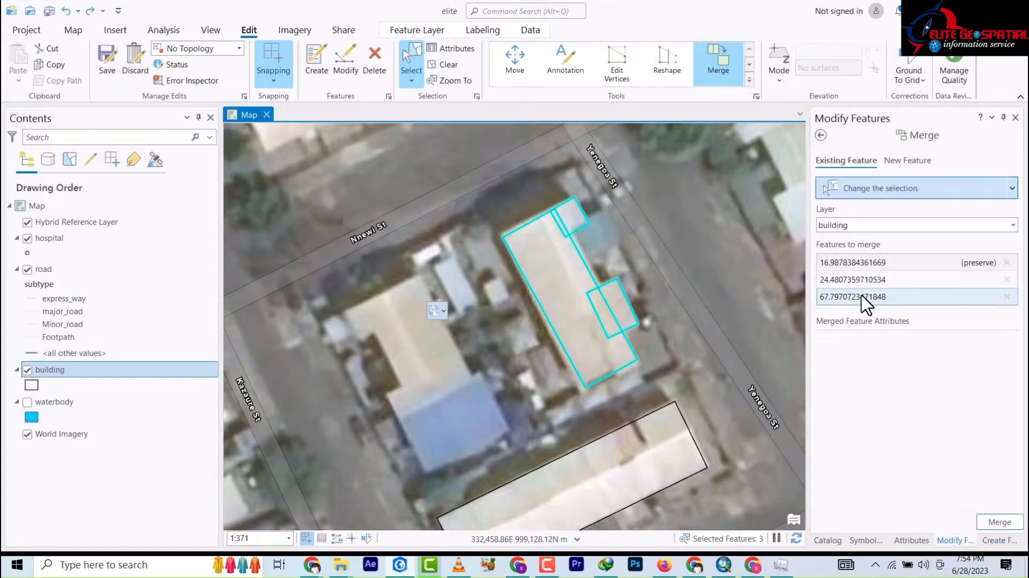
left_click(1000, 522)
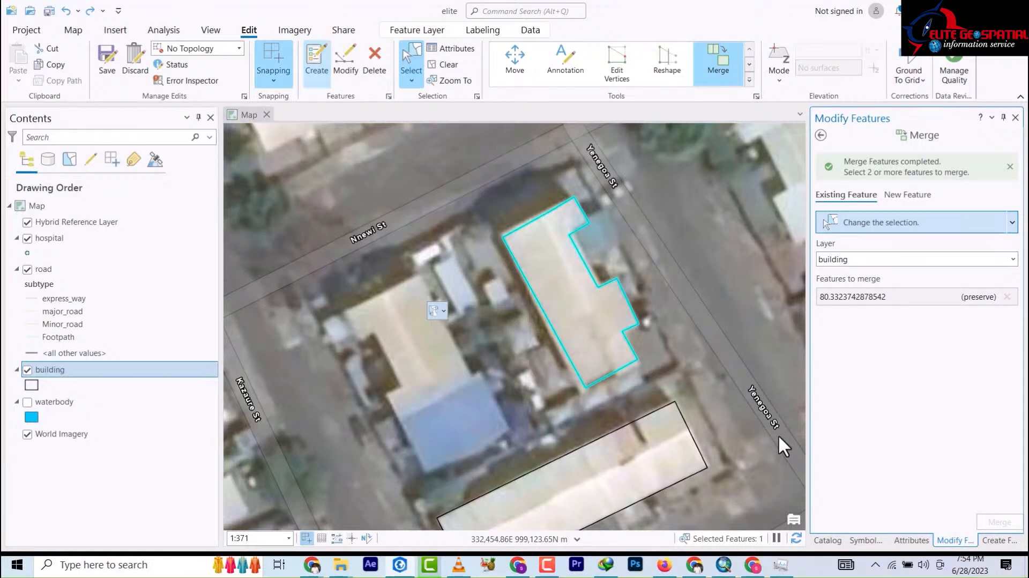
Step: Digitize a rectangular footprint for the long building north of Bendel St between Yenegoa St and Jalingo St
left_click(316, 62)
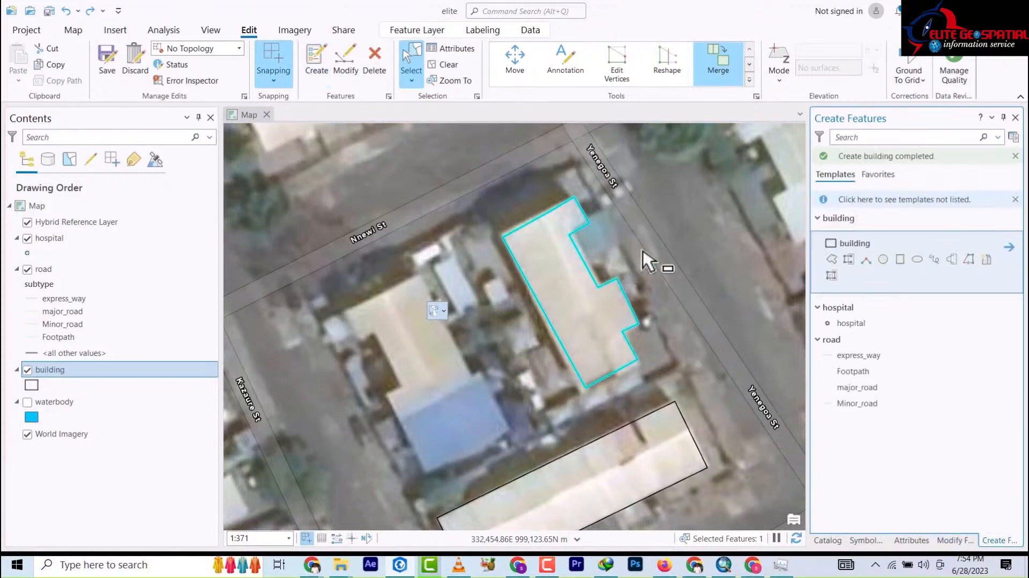
left_click(901, 260)
scroll(671, 239, "down", 3)
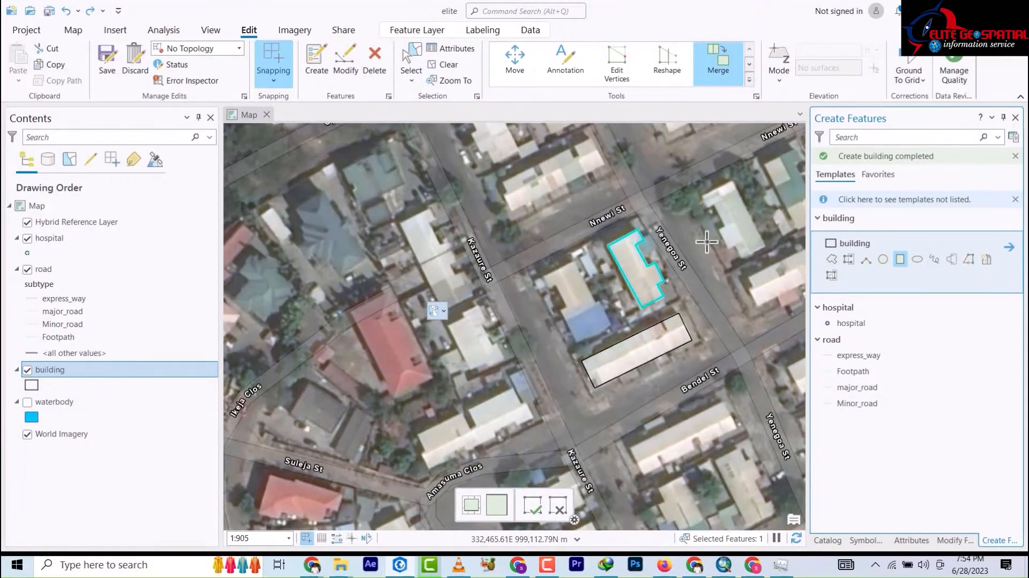
left_click_drag(707, 242, 530, 241)
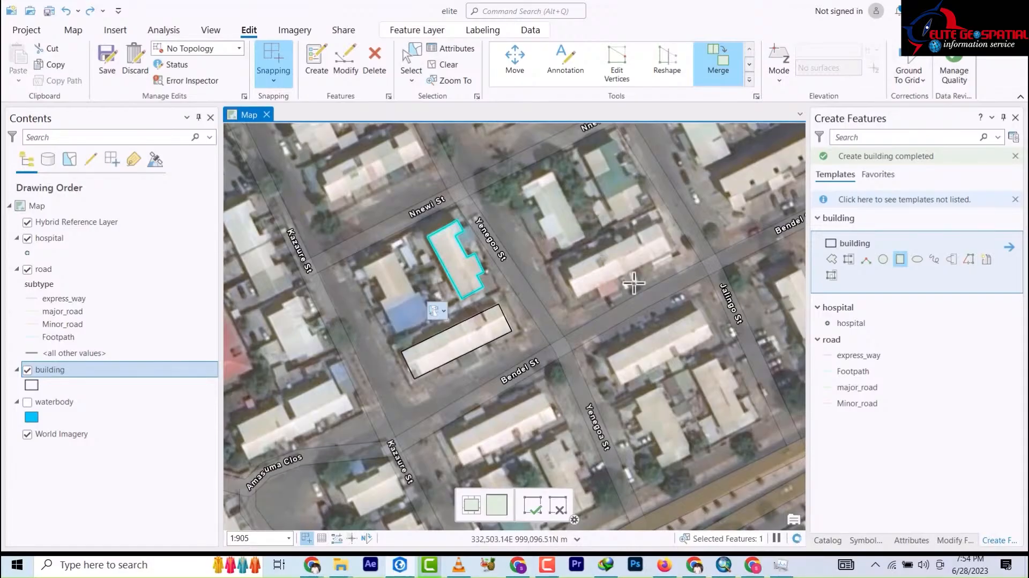
scroll(652, 248, "up", 4)
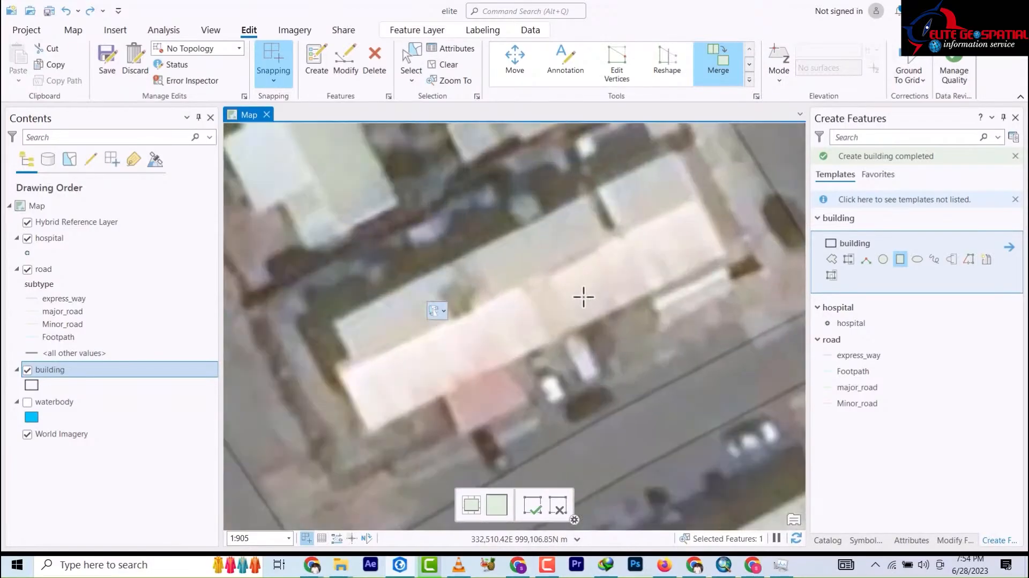
left_click(370, 430)
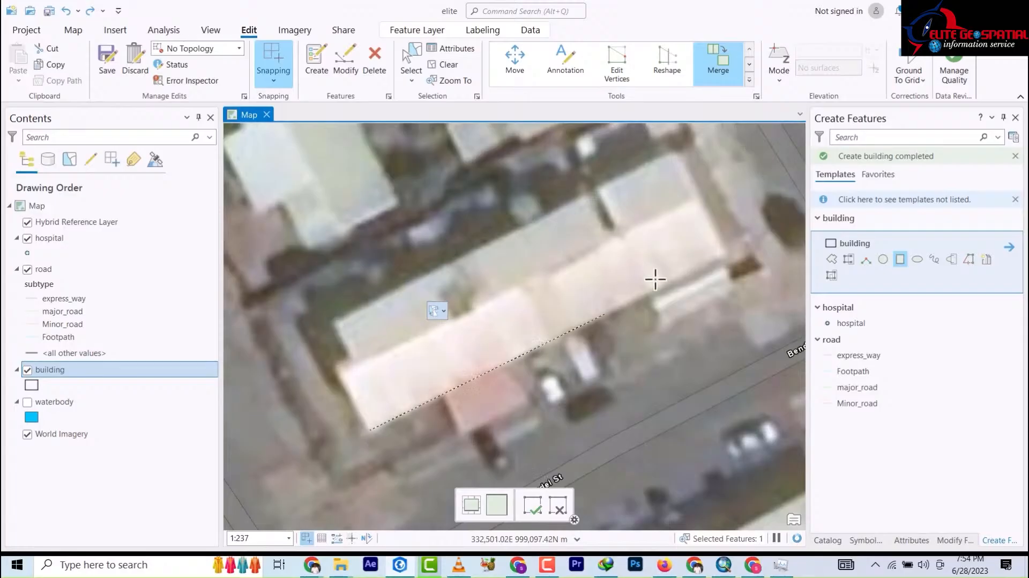
left_click(723, 255)
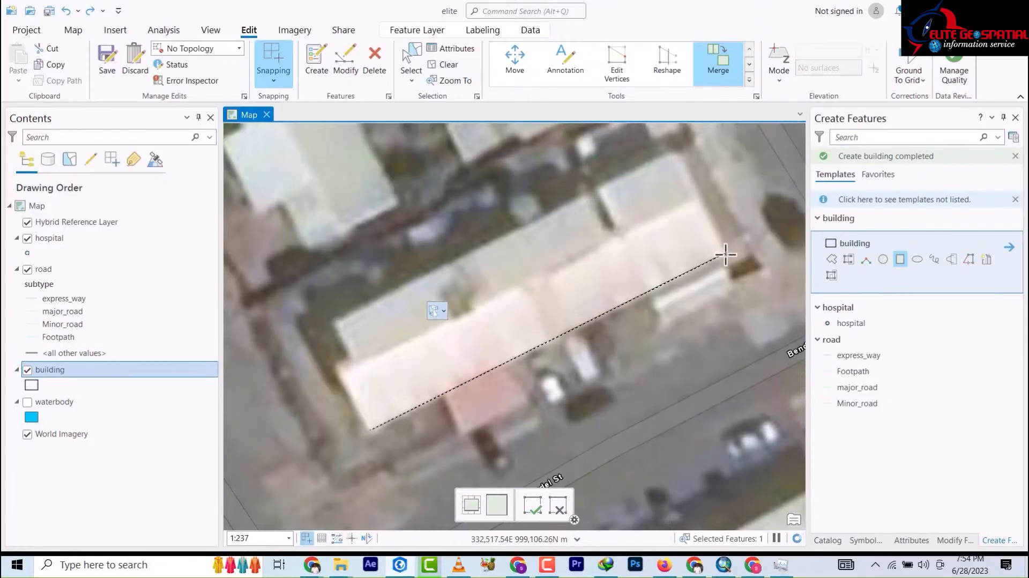
left_click(670, 154)
Step: Digitize rectangular footprints for the two short buildings behind the long block north of Bendel St, between Yenegoa St and Jalingo St
scroll(691, 230, "down", 4)
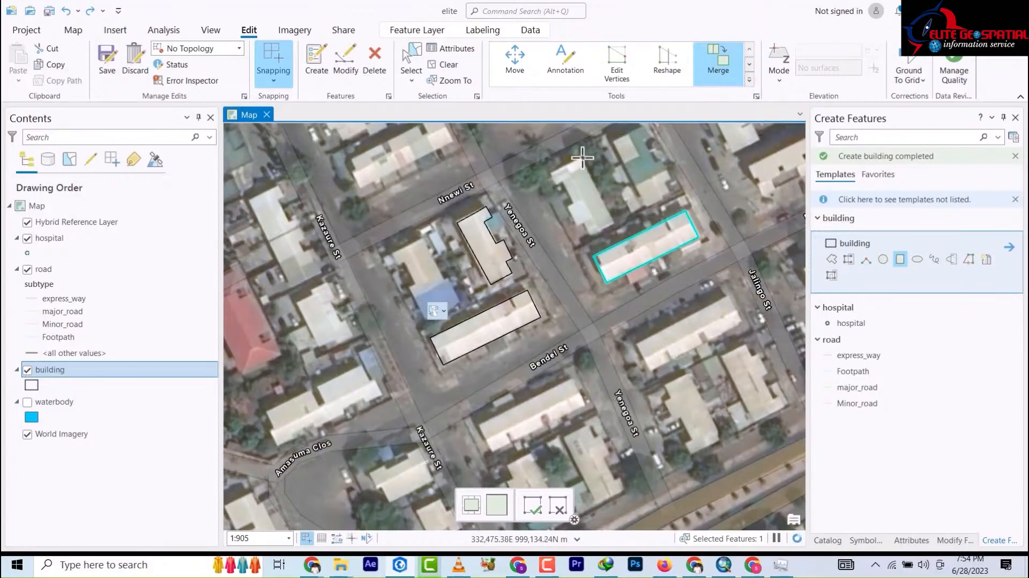
left_click(613, 222)
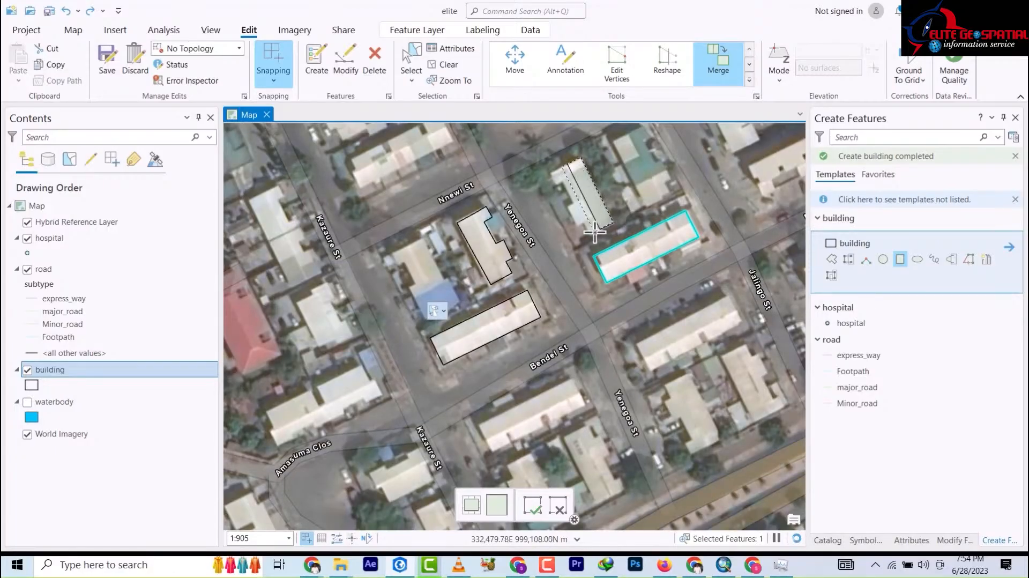
left_click(592, 237)
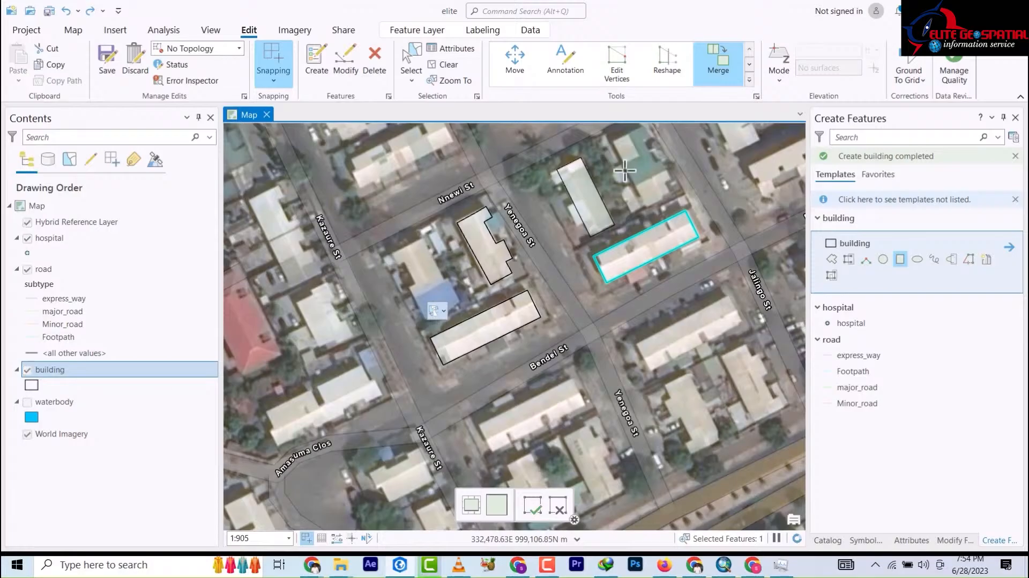
left_click(648, 203)
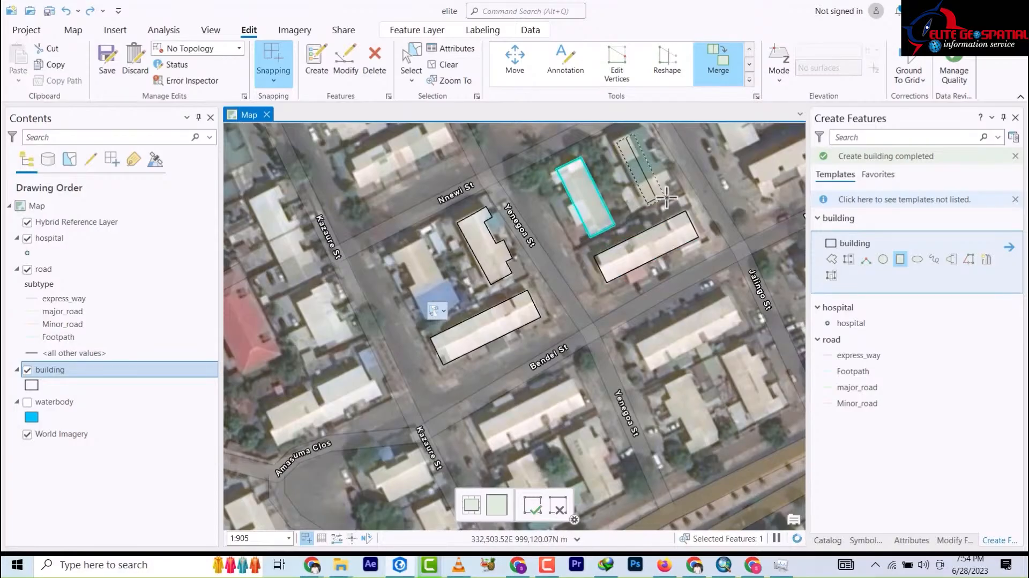
left_click(676, 232)
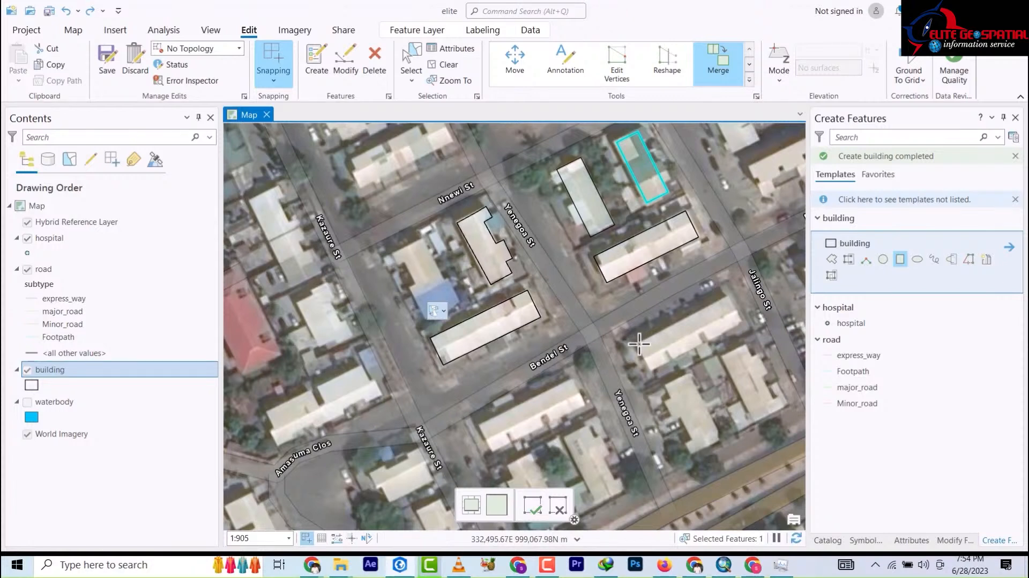
Step: Digitize rectangular footprints for the two long buildings along the south side of Bendel St, on either side of Yenegoa St
left_click(638, 343)
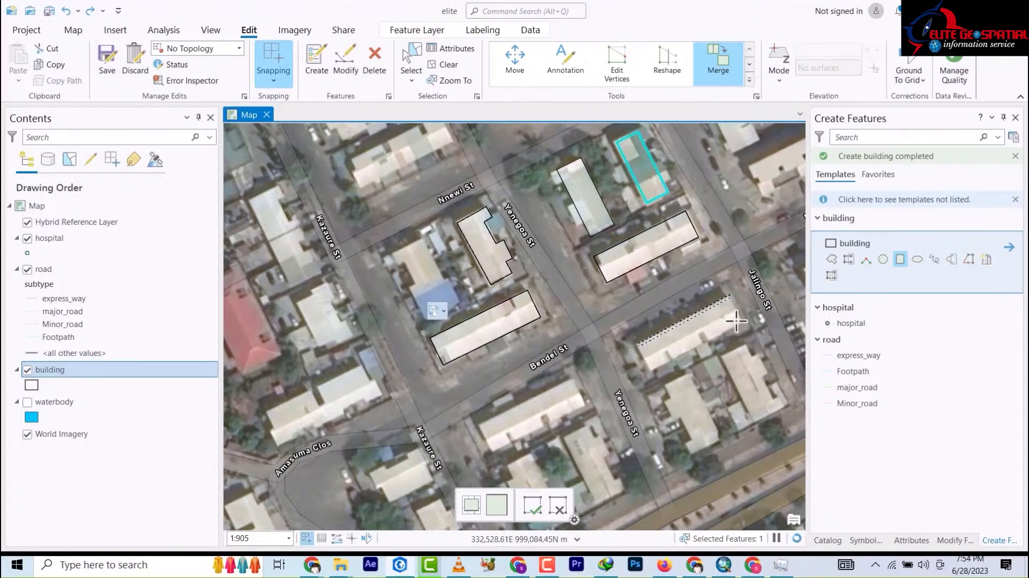
left_click(726, 297)
left_click(743, 325)
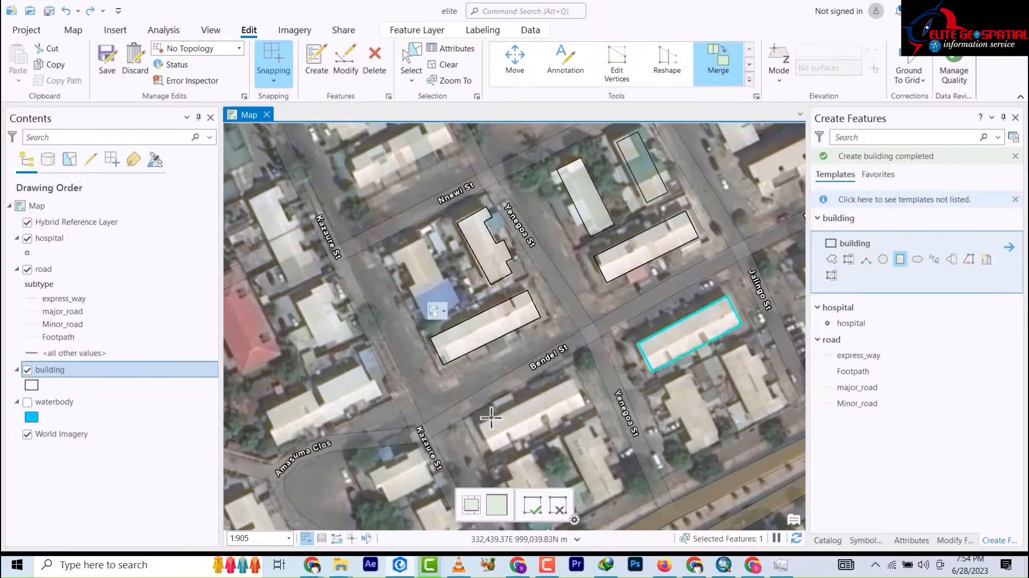
left_click(573, 378)
left_click(588, 409)
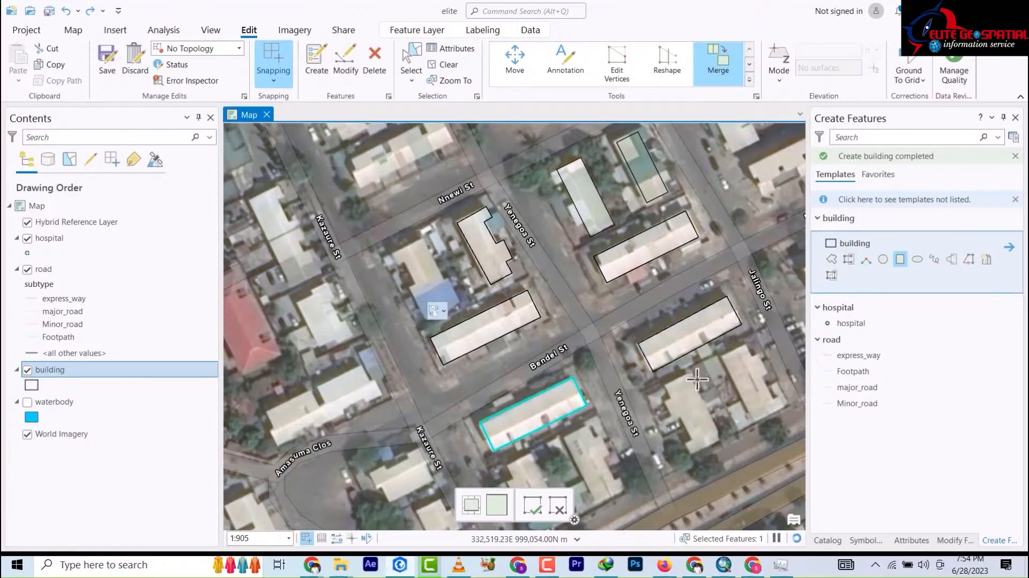
Step: Digitize rectangular footprints for the two short buildings behind the long block south of Bendel St, between Yenegoa St and Jalingo St
left_click(719, 441)
left_click(698, 449)
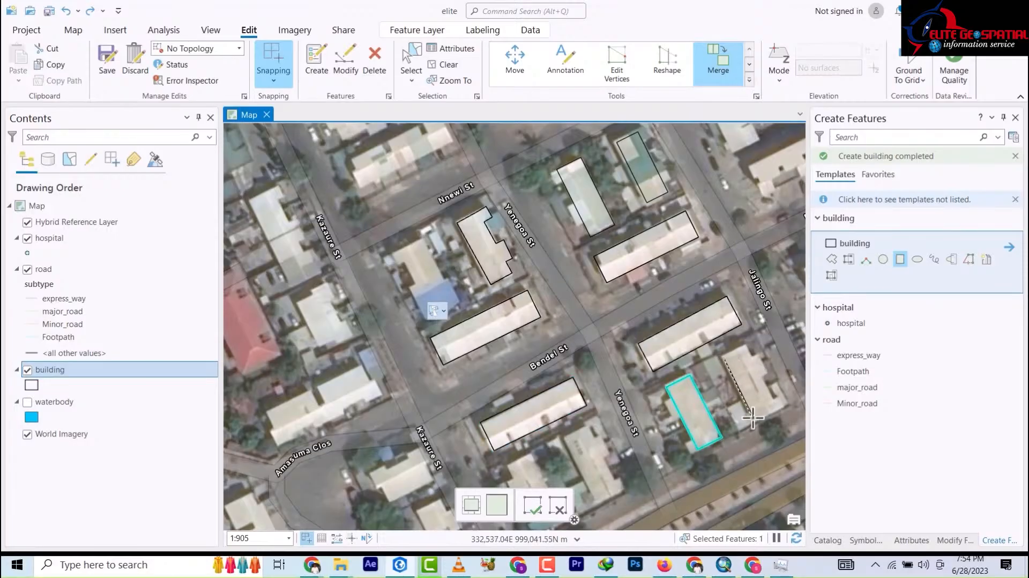
left_click(783, 402)
Step: Digitize a rectangle for the northeast wing of the courtyard building beside the unpaved road, southeast of Ibadan St
scroll(633, 292, "up", 2)
scroll(632, 289, "down", 5)
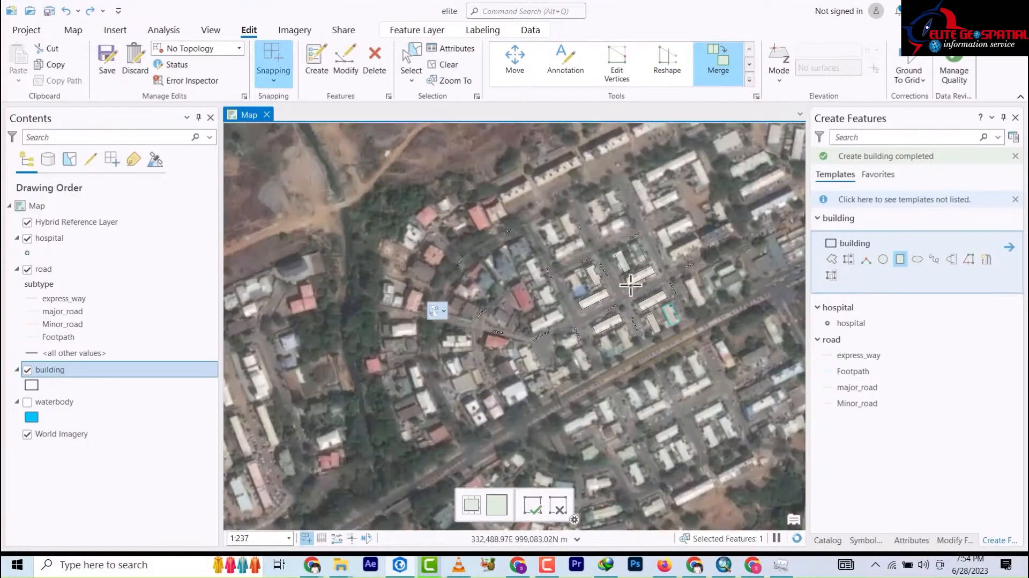
left_click_drag(647, 369, 574, 322)
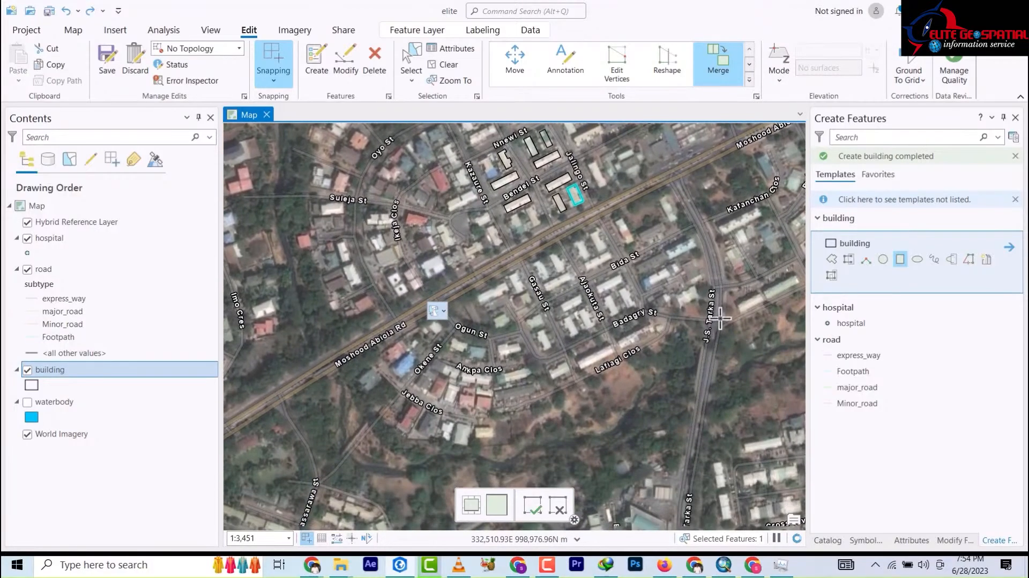
left_click_drag(720, 319, 553, 213)
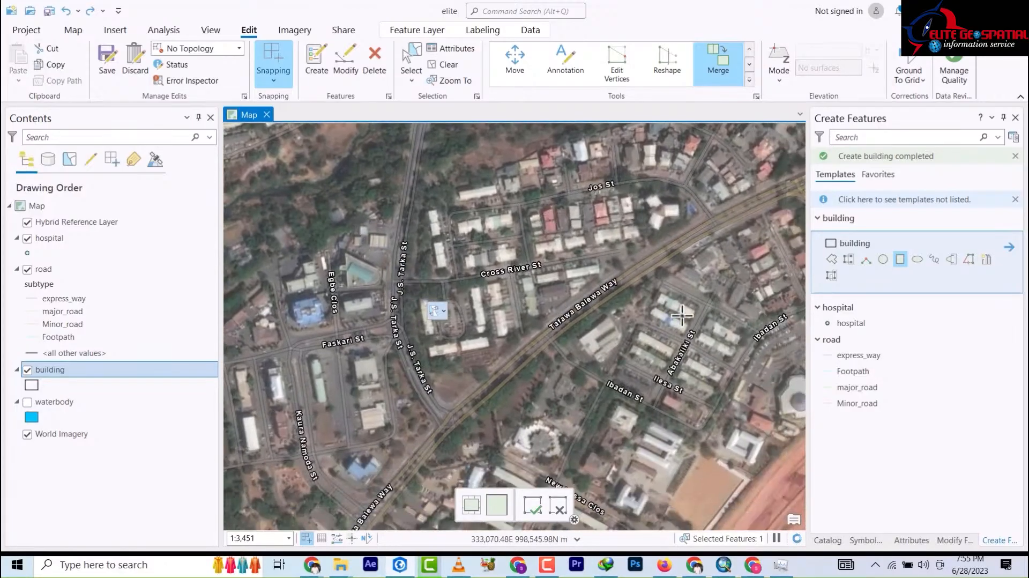
left_click_drag(681, 315, 546, 236)
scroll(625, 385, "down", 3)
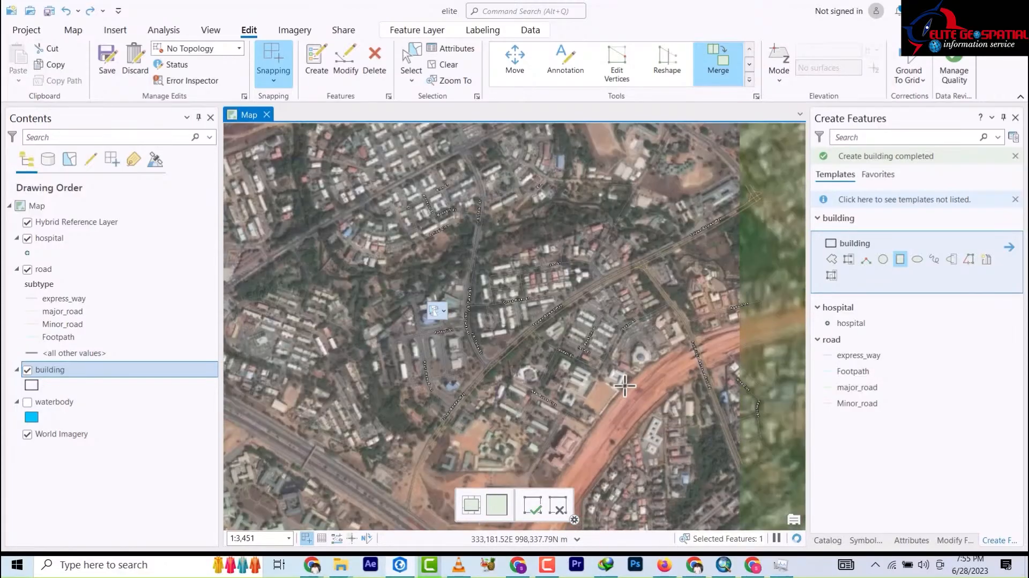
scroll(616, 398, "up", 6)
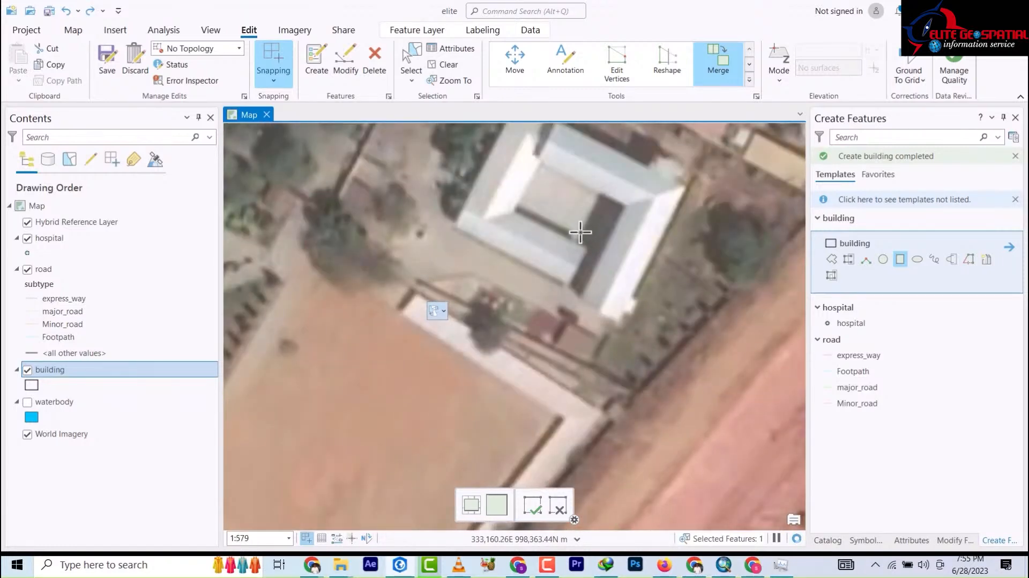
left_click_drag(580, 228, 561, 257)
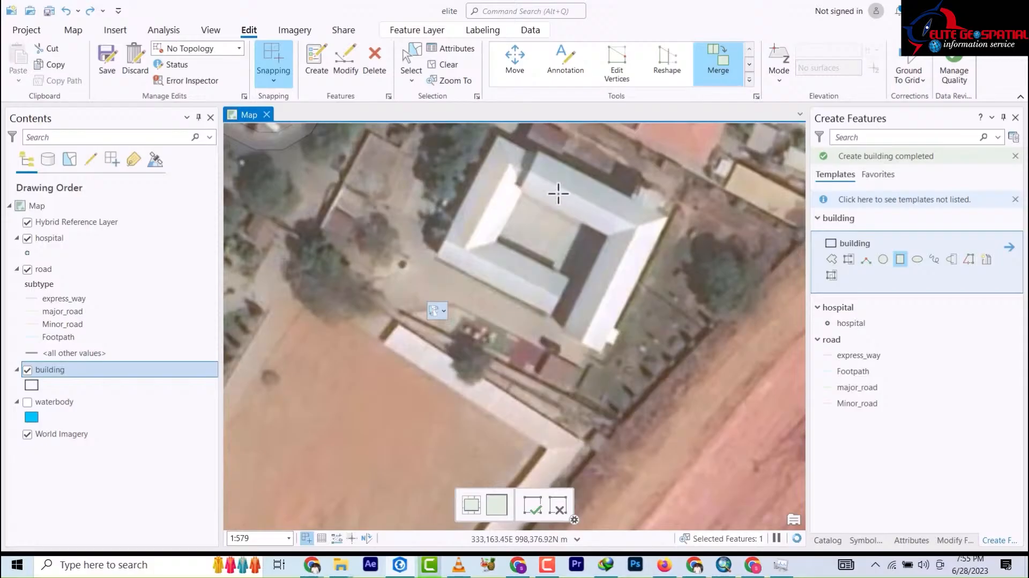
left_click(541, 151)
left_click(668, 220)
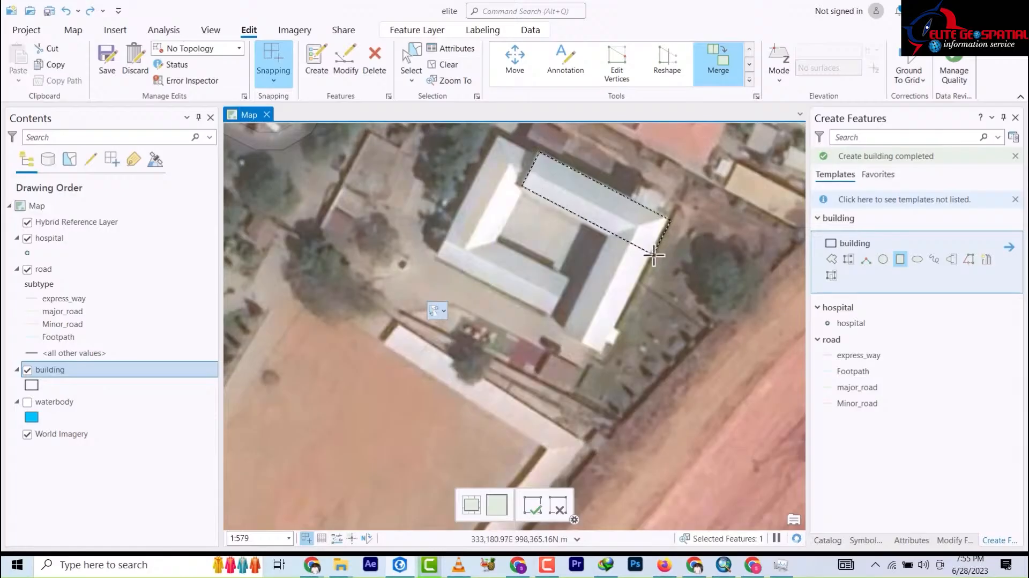
left_click(657, 251)
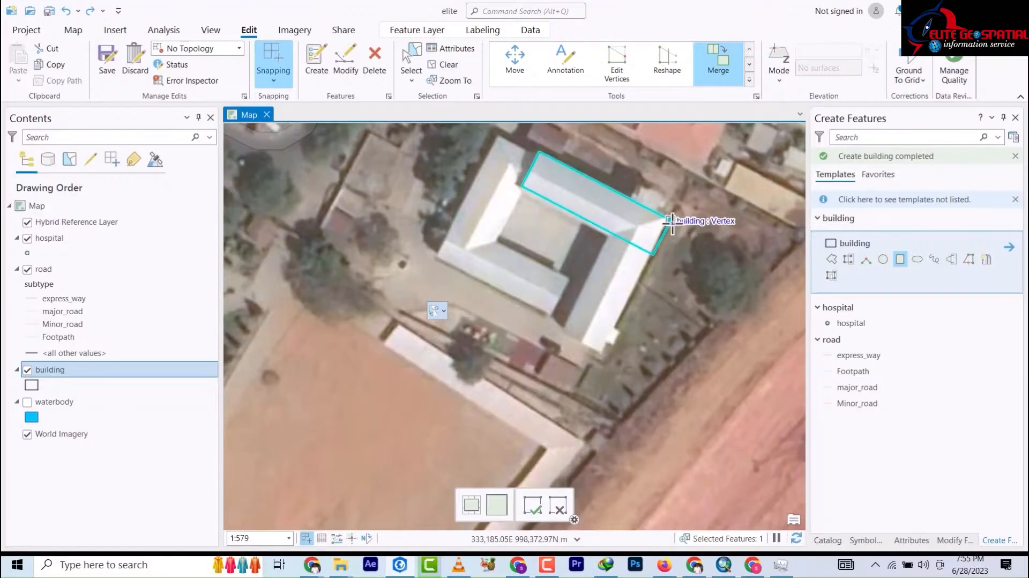
Step: Add rectangles for the courtyard building's southeast wing, overlapping the northeast wing at the corner, and for its northwest wing
left_click(668, 228)
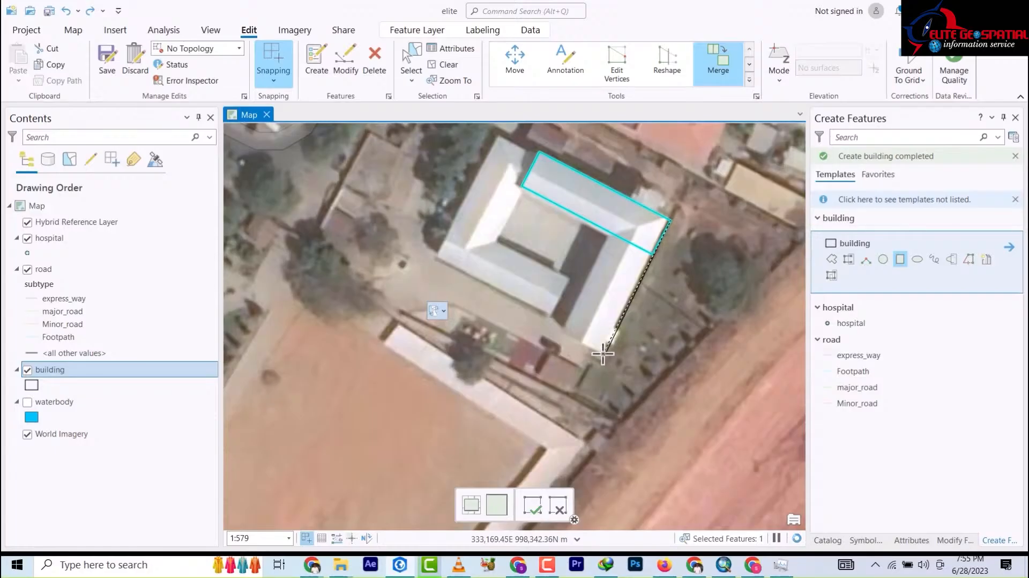
left_click(601, 355)
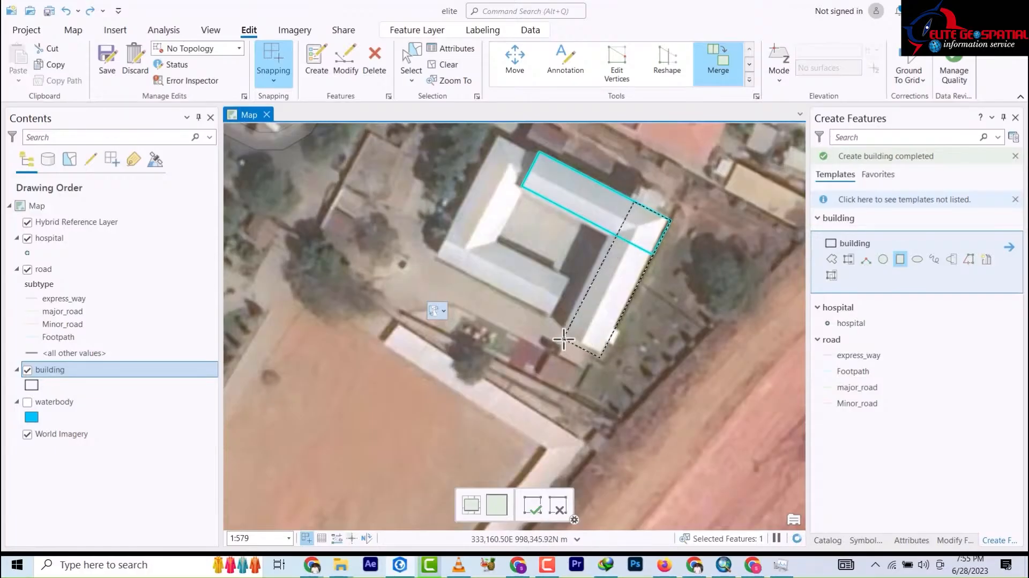
left_click(564, 339)
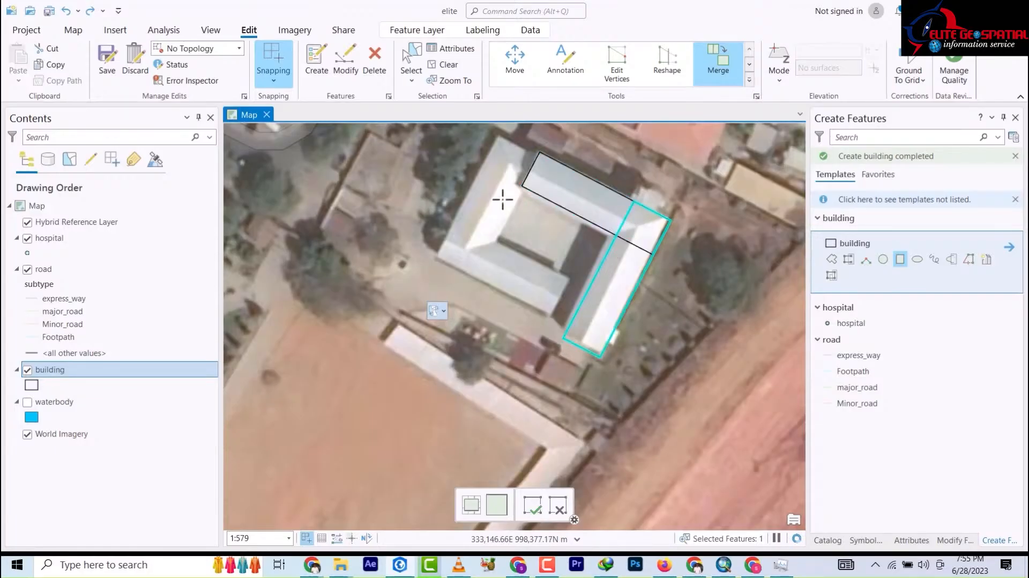
left_click(498, 138)
left_click(439, 256)
left_click(474, 275)
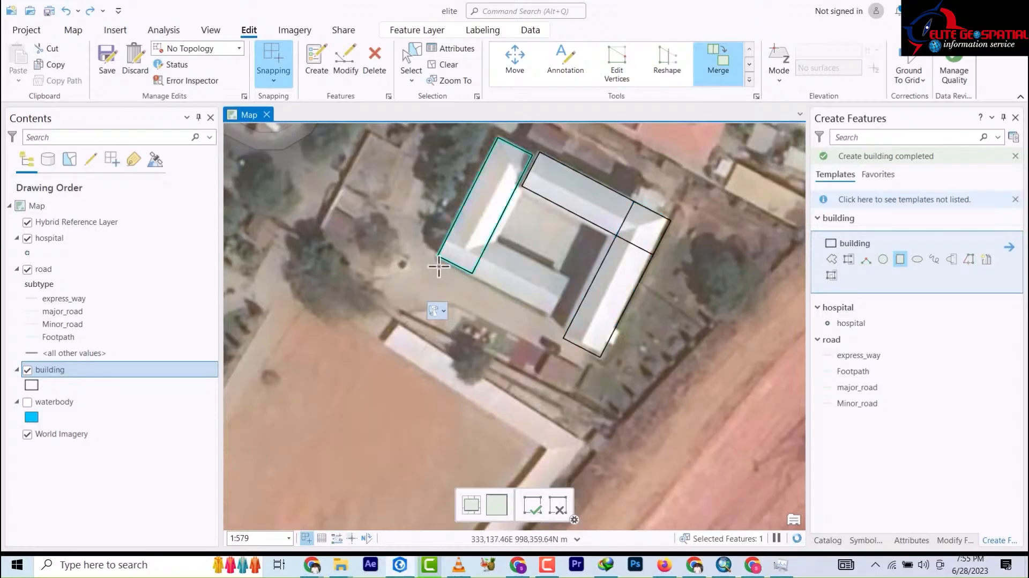
Step: Add overlapping rectangles for the courtyard building's southwest wing and for the covered area inside the courtyard
left_click(438, 257)
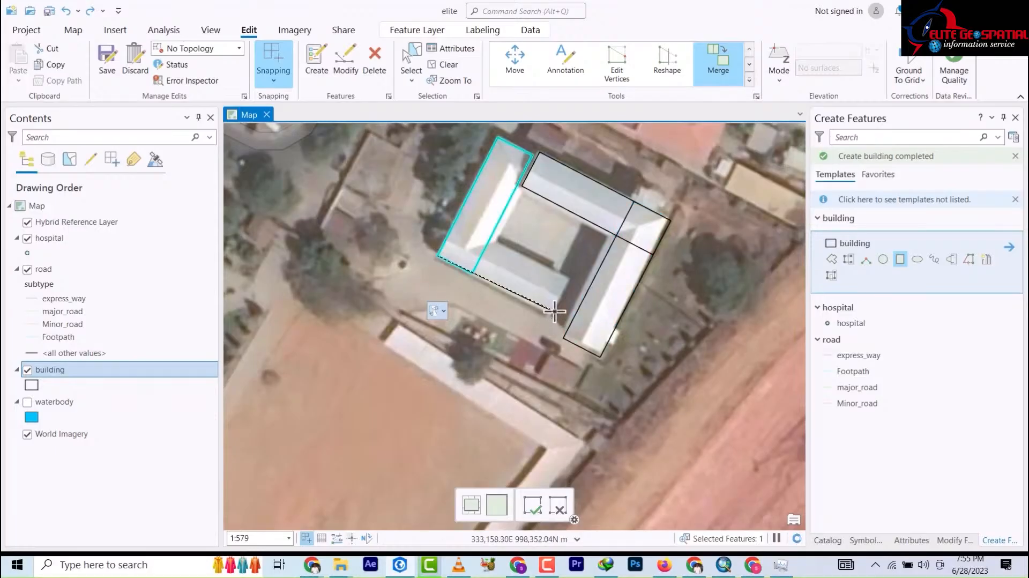
left_click(553, 312)
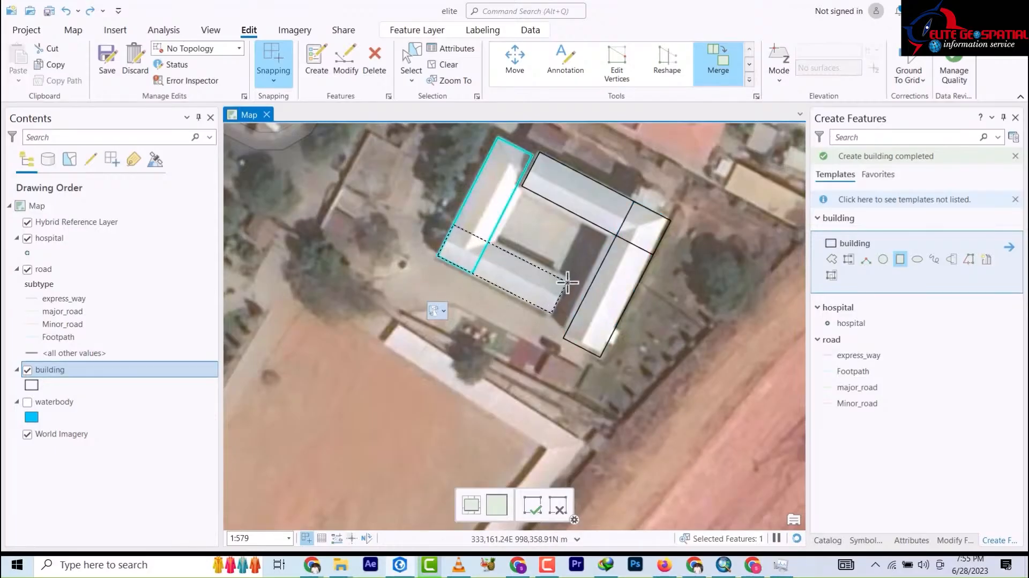
left_click(568, 281)
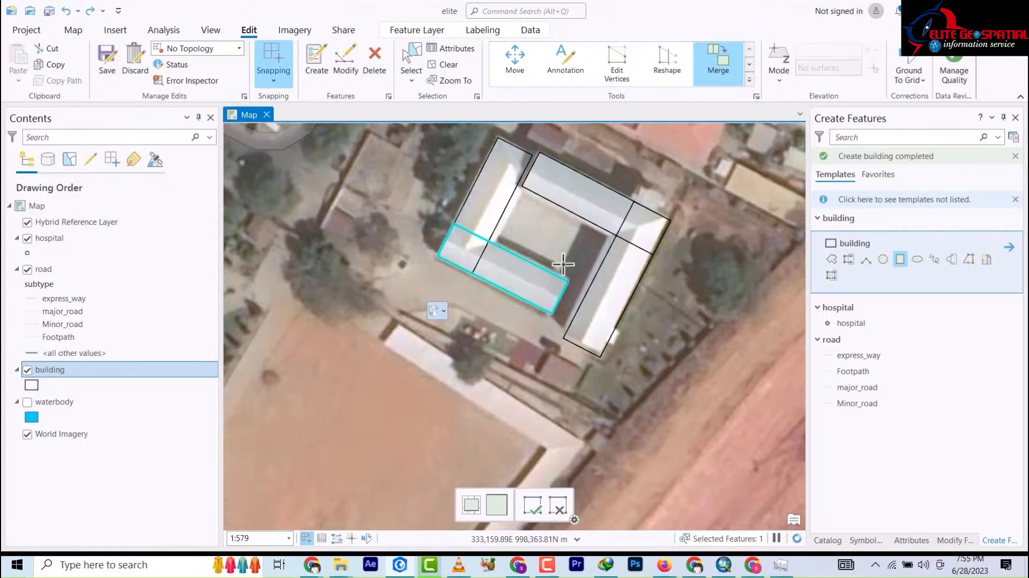
left_click(494, 234)
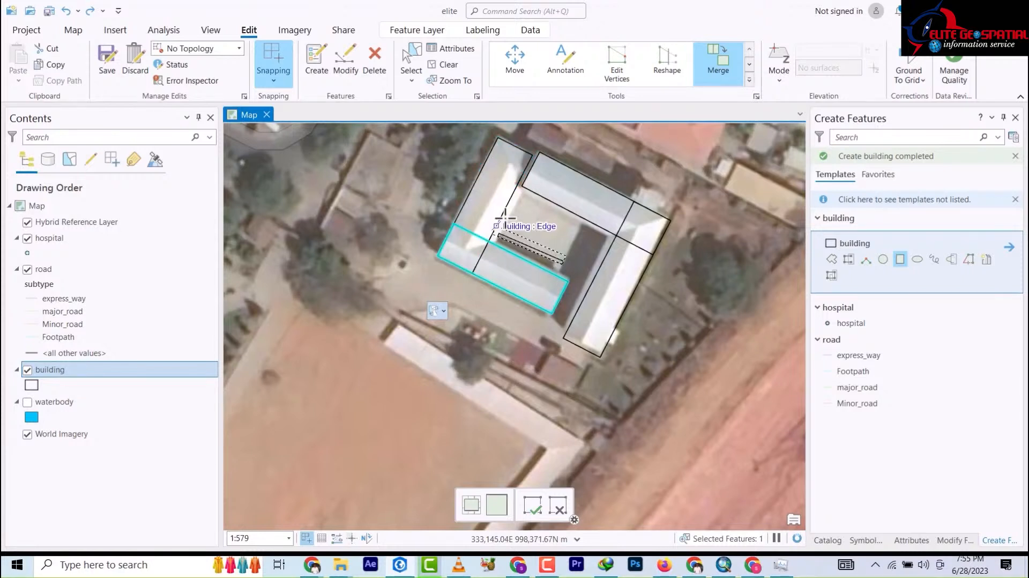
left_click(510, 182)
Step: Select all five rectangles of the courtyard building and merge them into one building feature
scroll(578, 298, "down", 2)
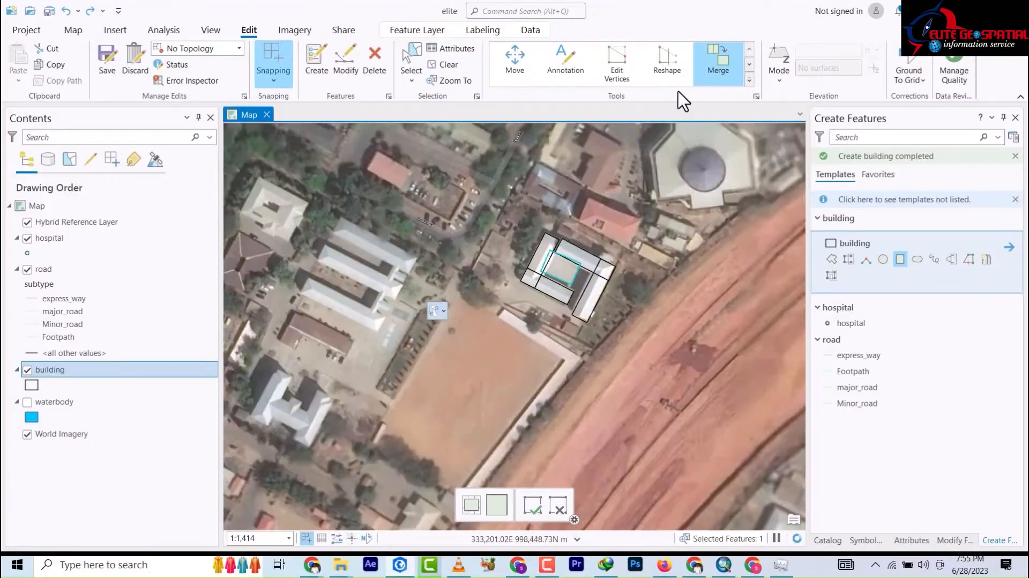
left_click(410, 60)
left_click_drag(518, 212, 598, 302)
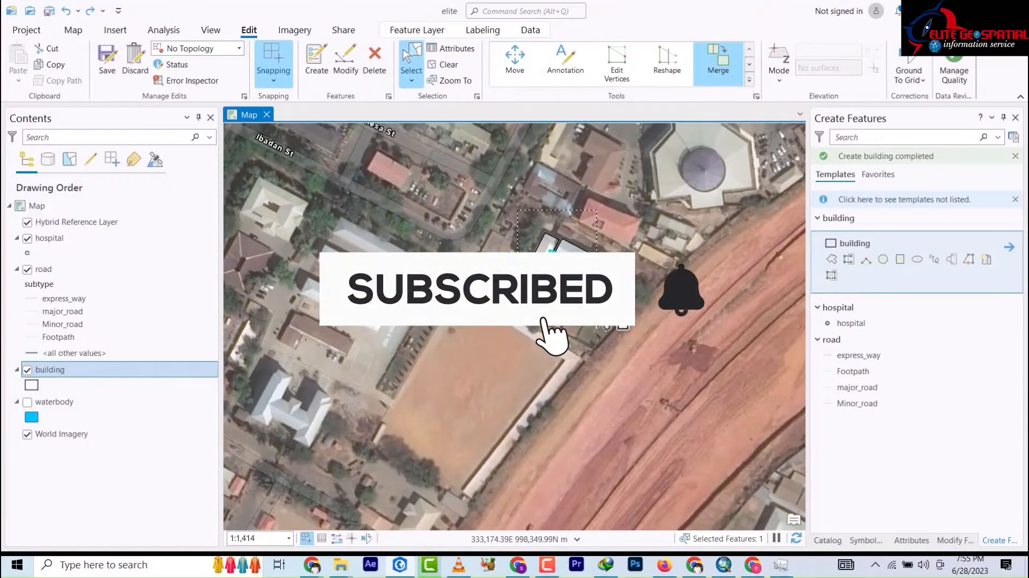
left_click(717, 75)
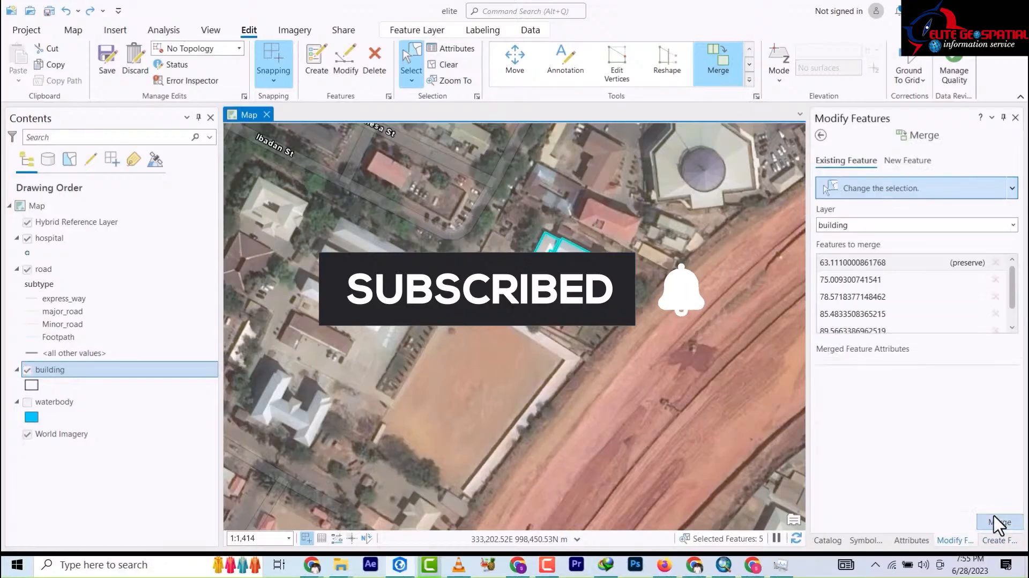
left_click(1000, 521)
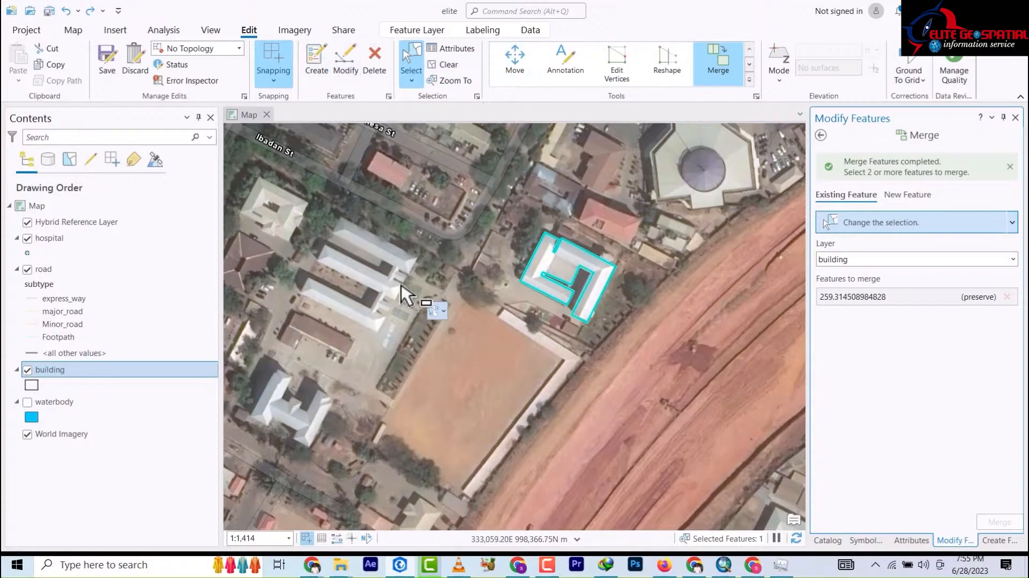
Step: Digitize a building rectangle over the northernmost of the three parallel long roofs southwest of Ibadan St
scroll(292, 227, "down", 3)
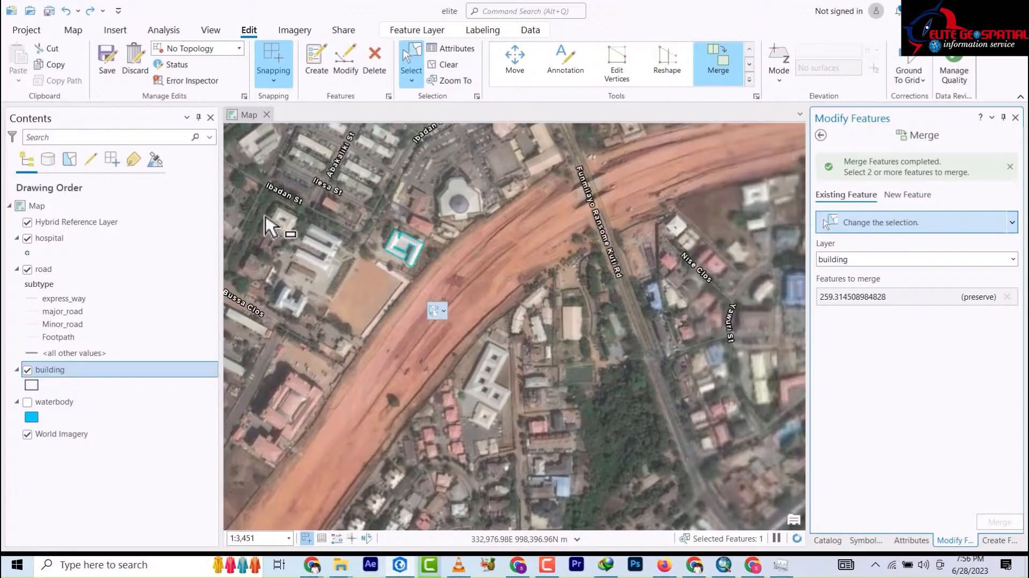
scroll(270, 225, "up", 4)
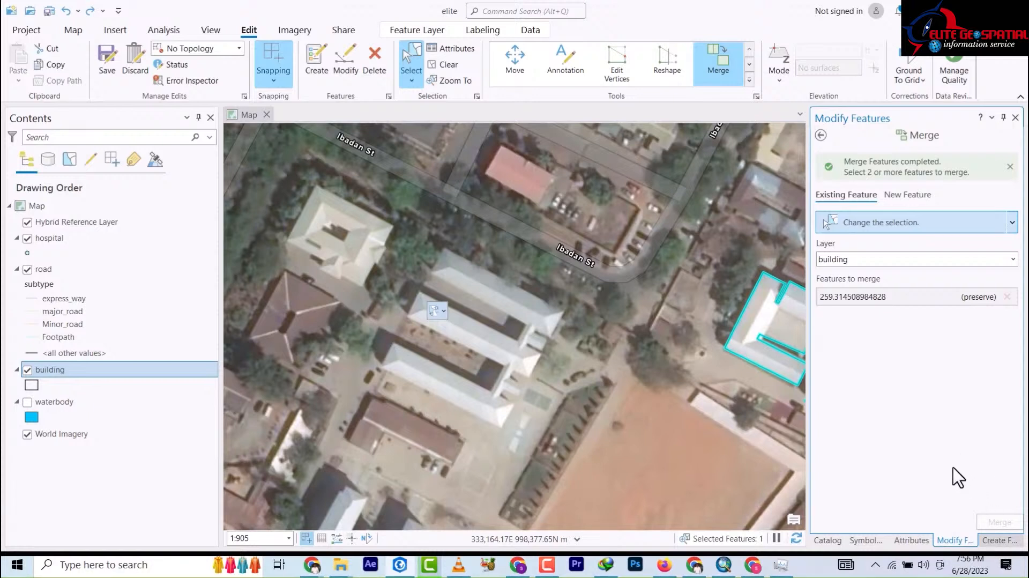
left_click(999, 540)
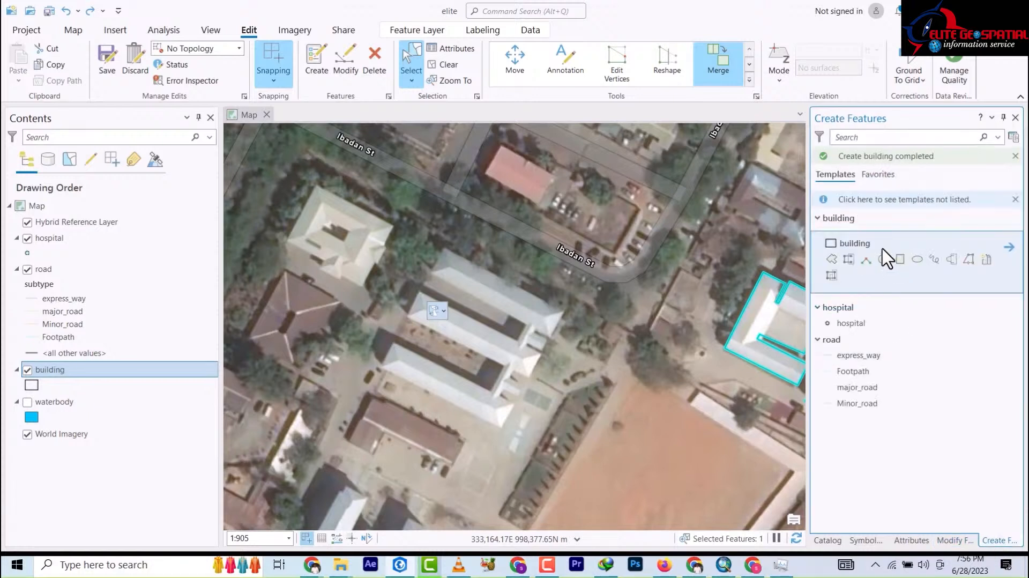
left_click(899, 259)
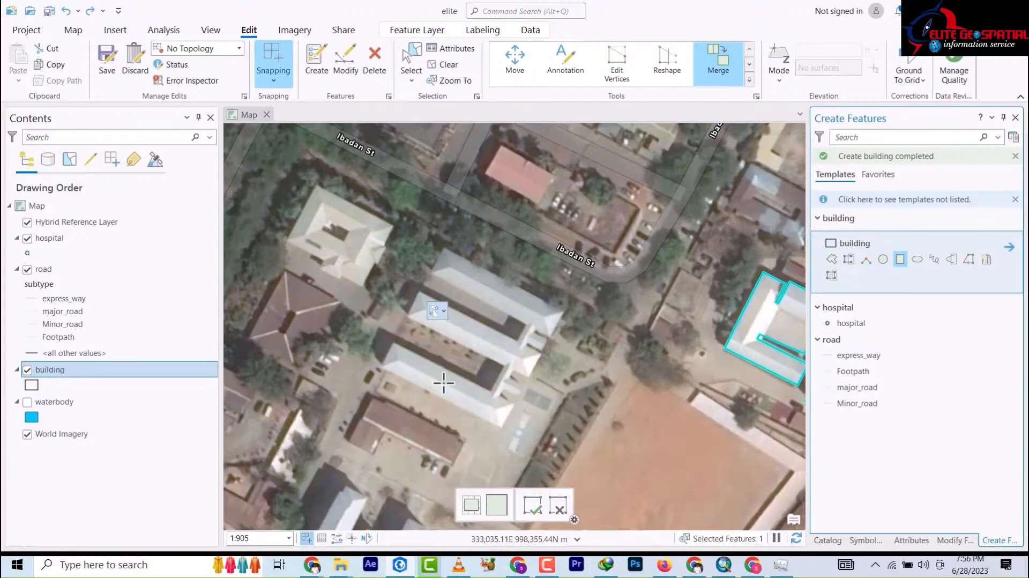
scroll(400, 418, "up", 3)
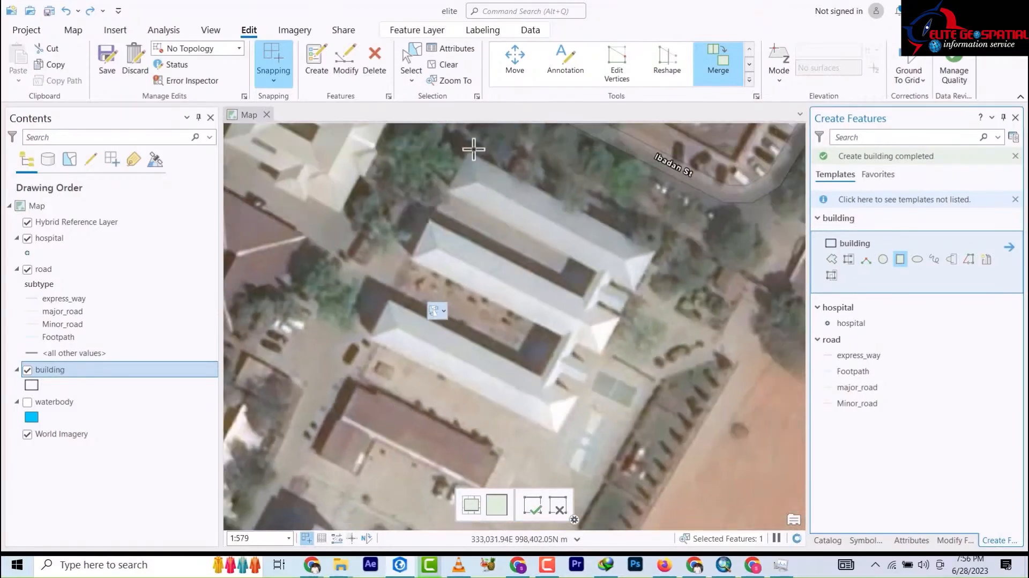
left_click(469, 155)
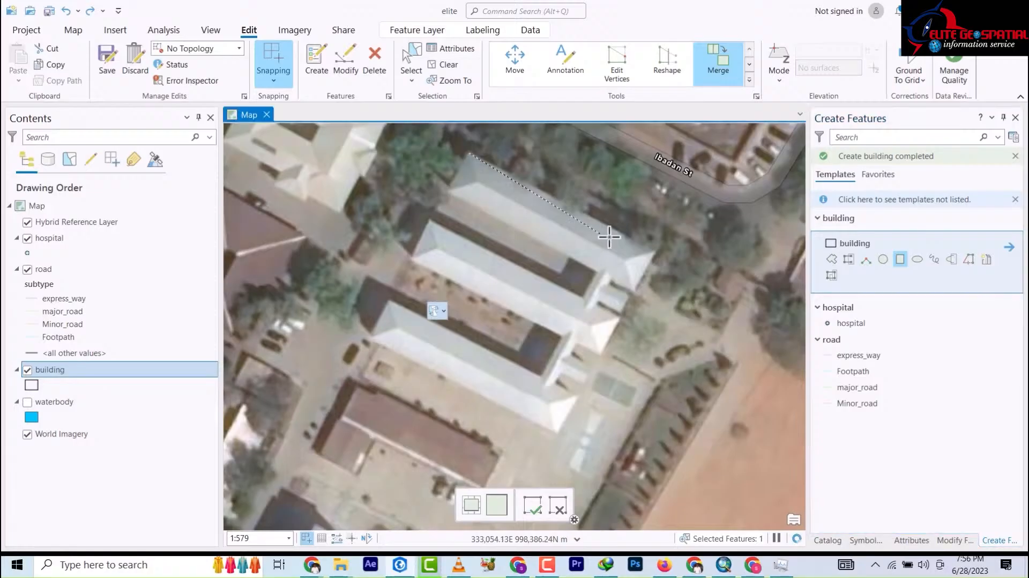
left_click(653, 253)
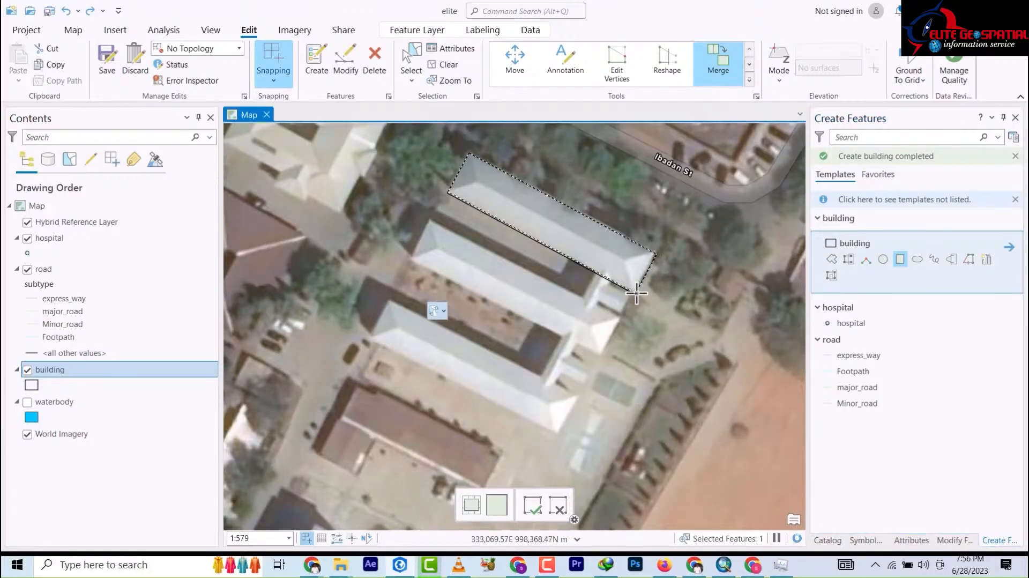
left_click(637, 293)
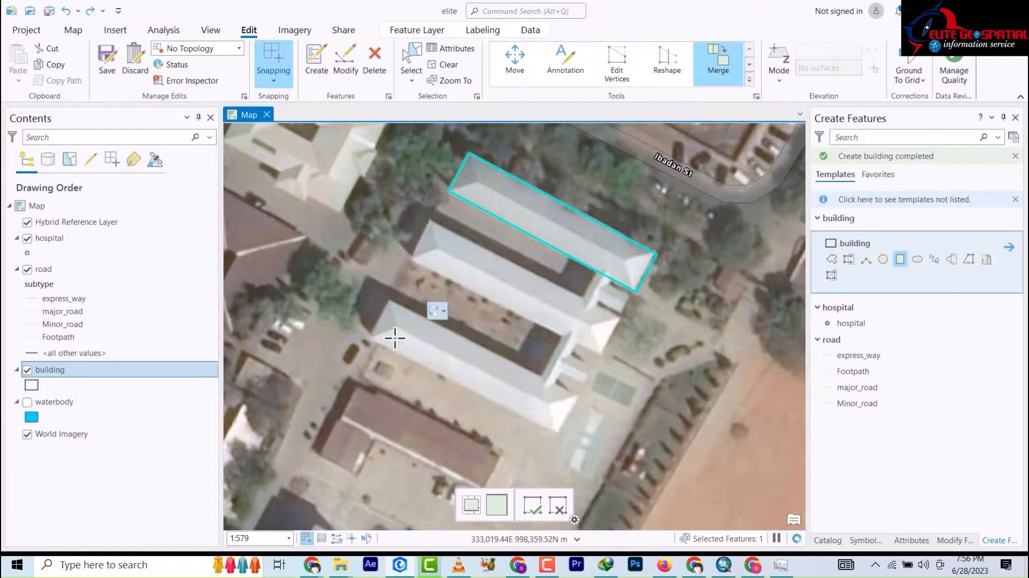
Step: Add building rectangles over the southern and middle long roofs of the same three-block complex
left_click(367, 339)
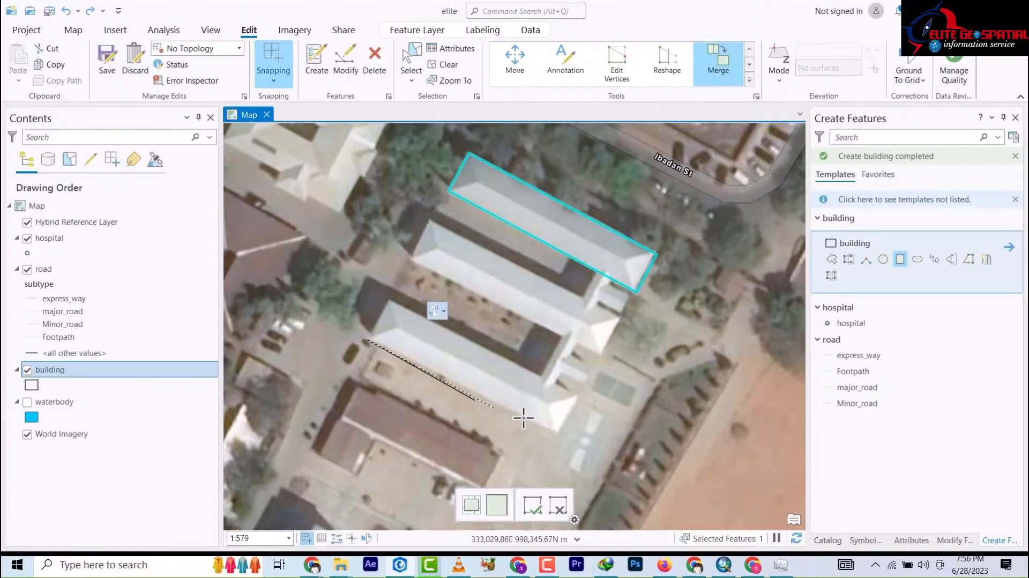
left_click(557, 432)
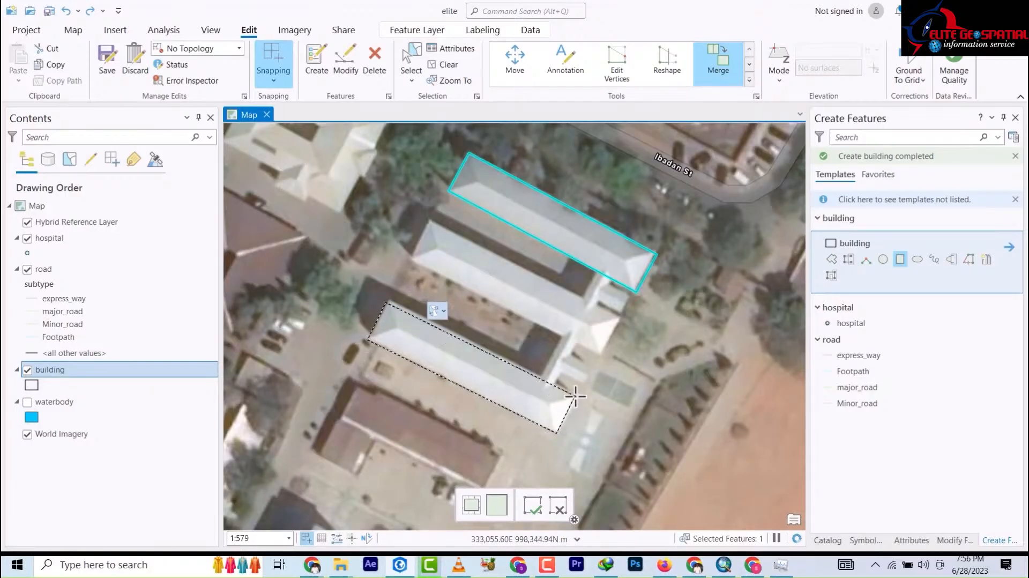
left_click(574, 397)
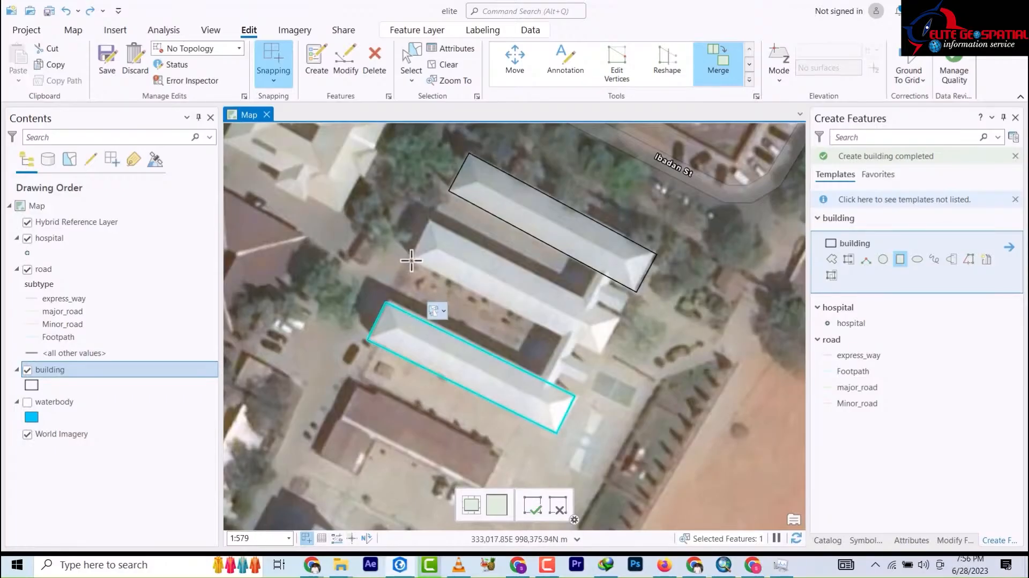
left_click(412, 262)
left_click(600, 351)
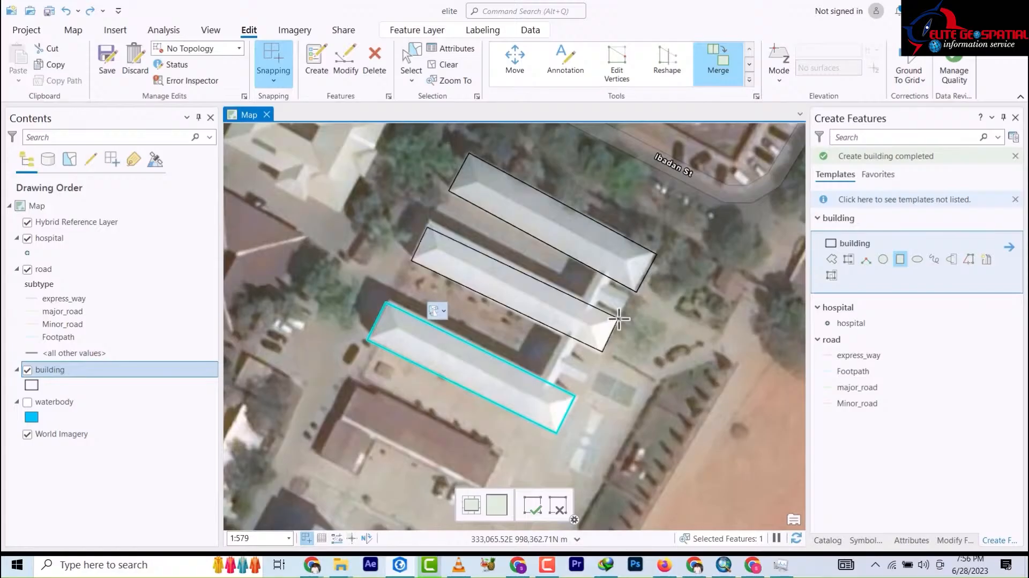
left_click(620, 319)
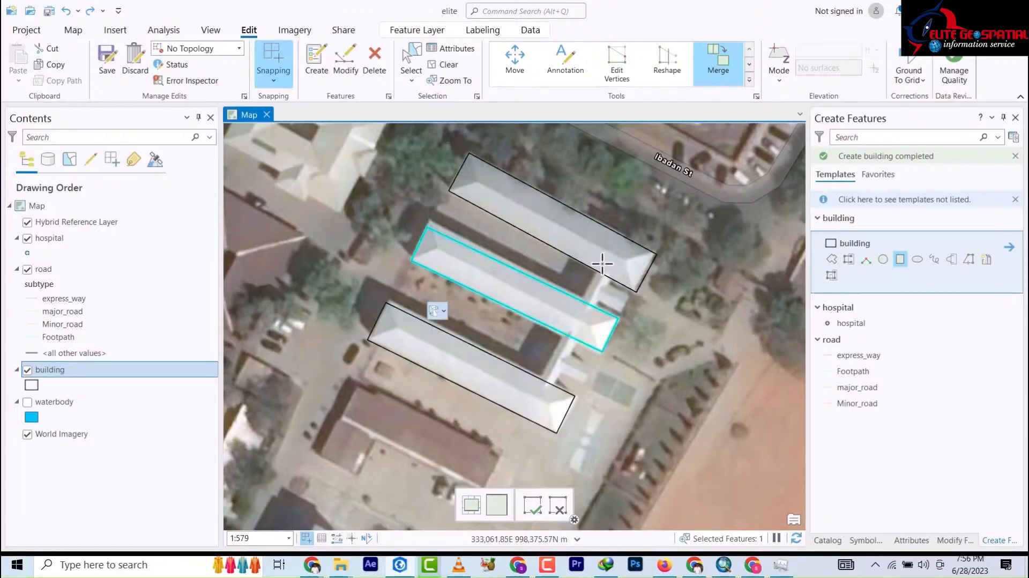
Step: Add a narrow rectangle for the connecting corridor near the blocks' eastern ends, overlapping all three long rectangles
left_click(599, 261)
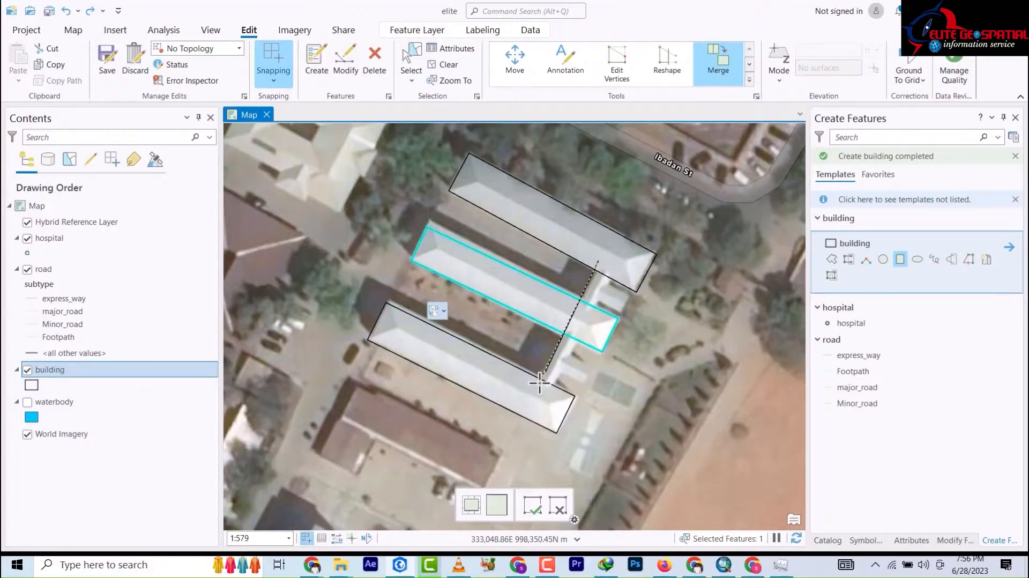
left_click(536, 390)
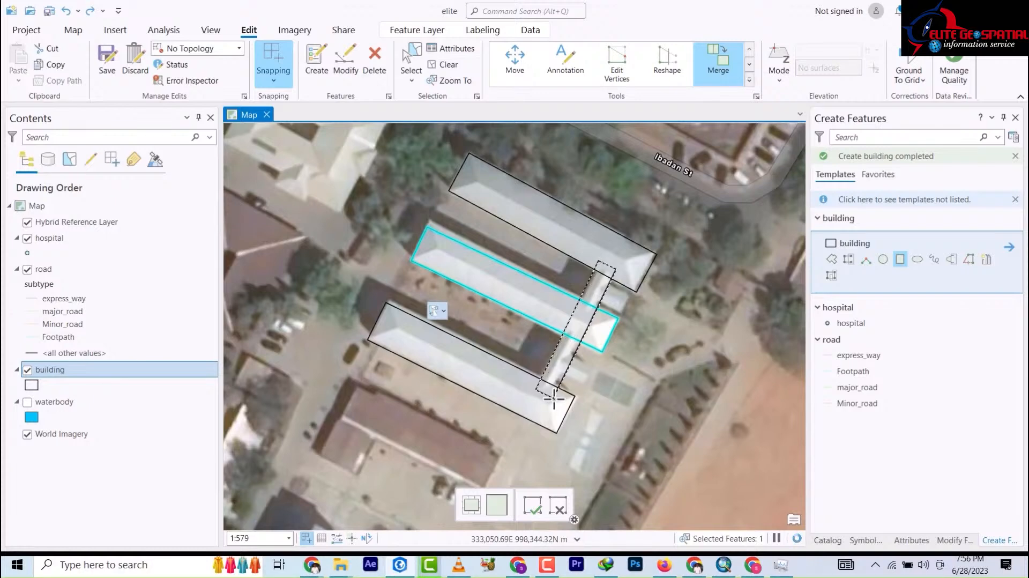
left_click(555, 398)
scroll(631, 274, "down", 5)
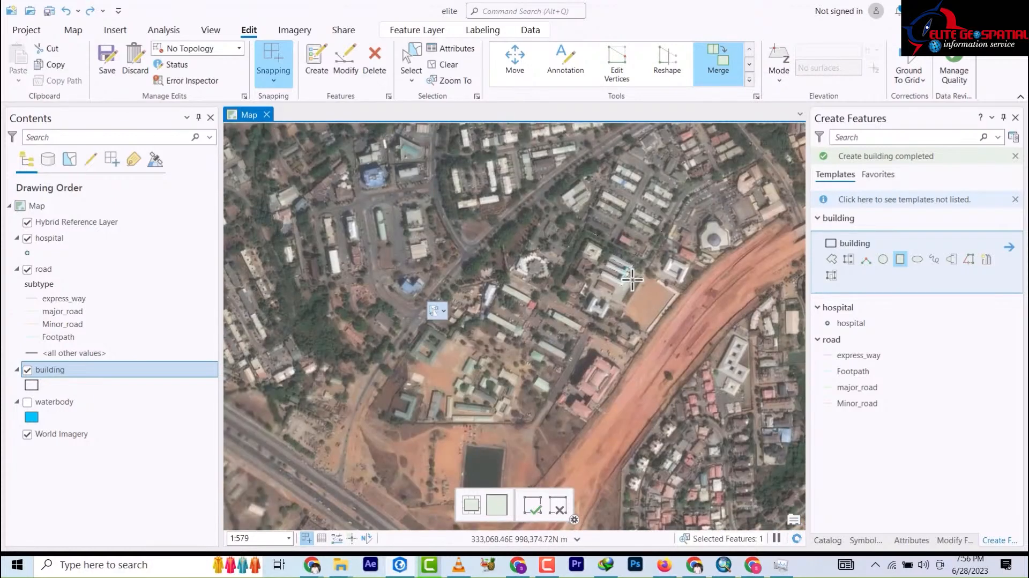
scroll(632, 274, "up", 8)
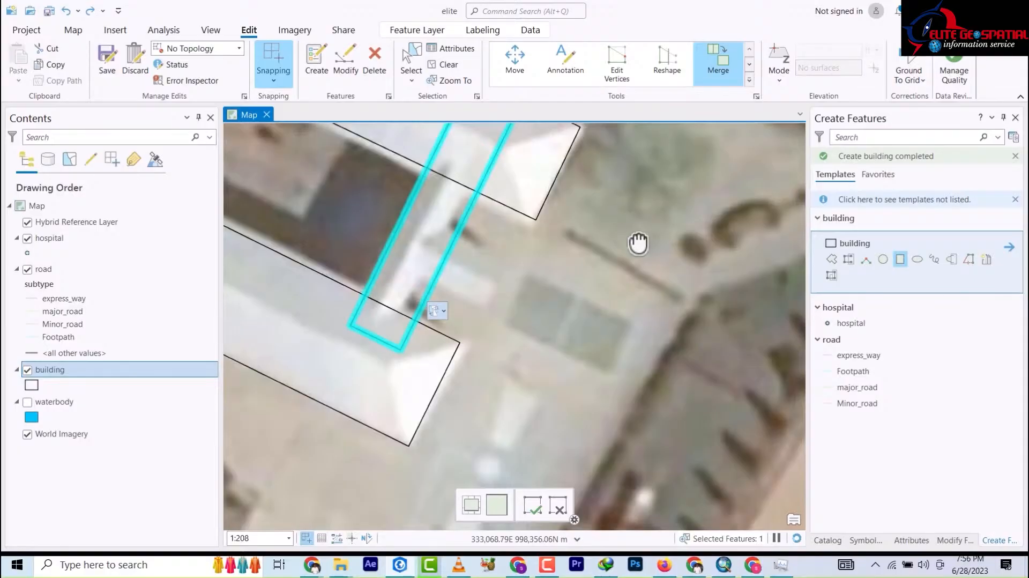
Step: Digitize the two small roof extensions along the east side of the connecting corridor as rectangular building footprints
left_click_drag(639, 240, 678, 441)
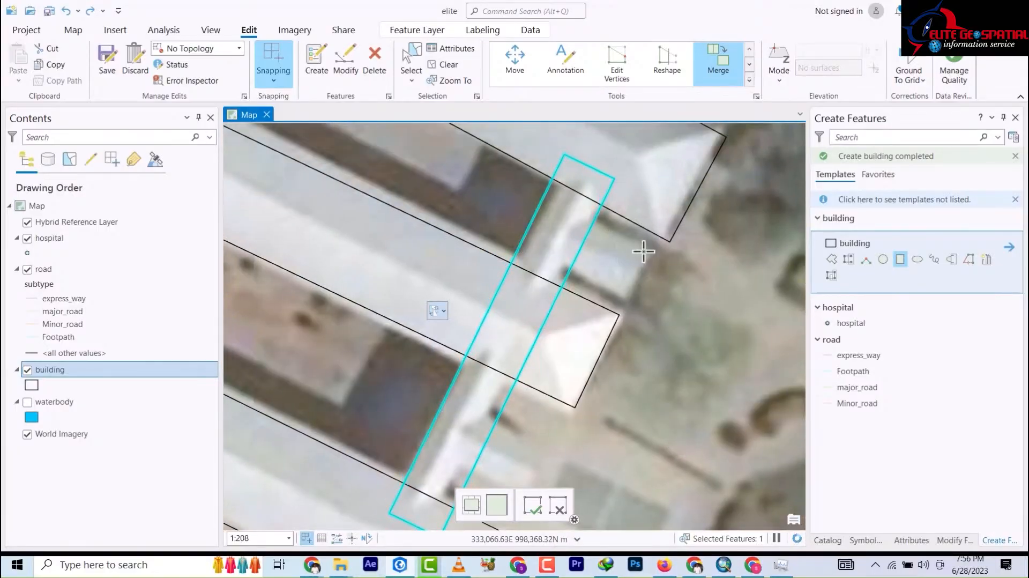
left_click(600, 220)
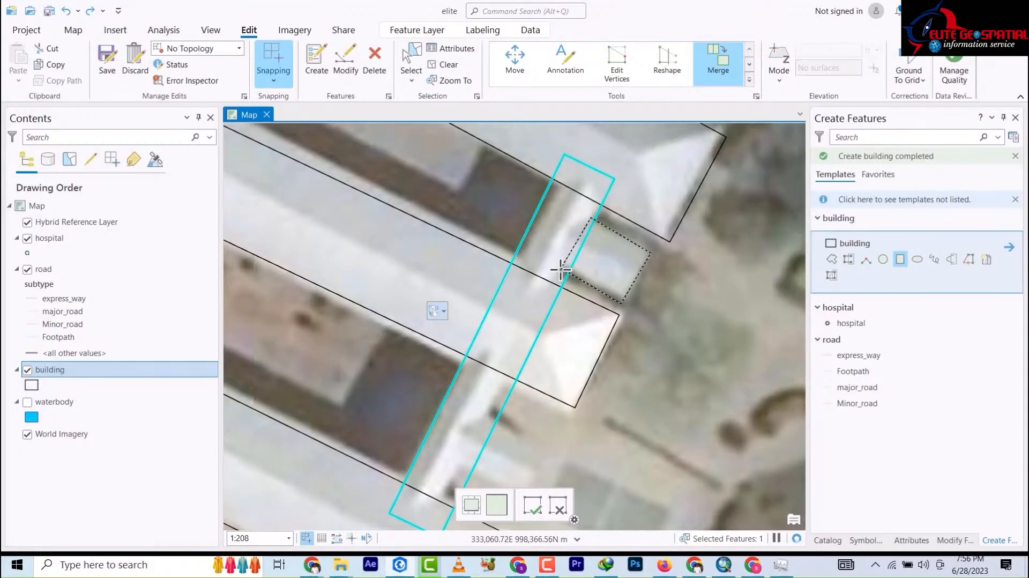
left_click_drag(557, 408, 559, 237)
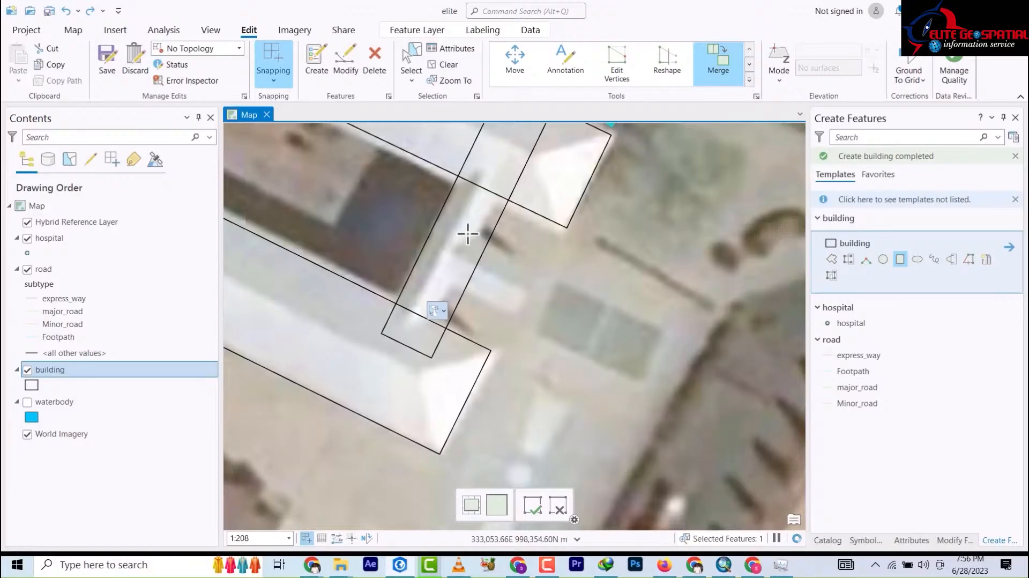
left_click(537, 273)
left_click(518, 312)
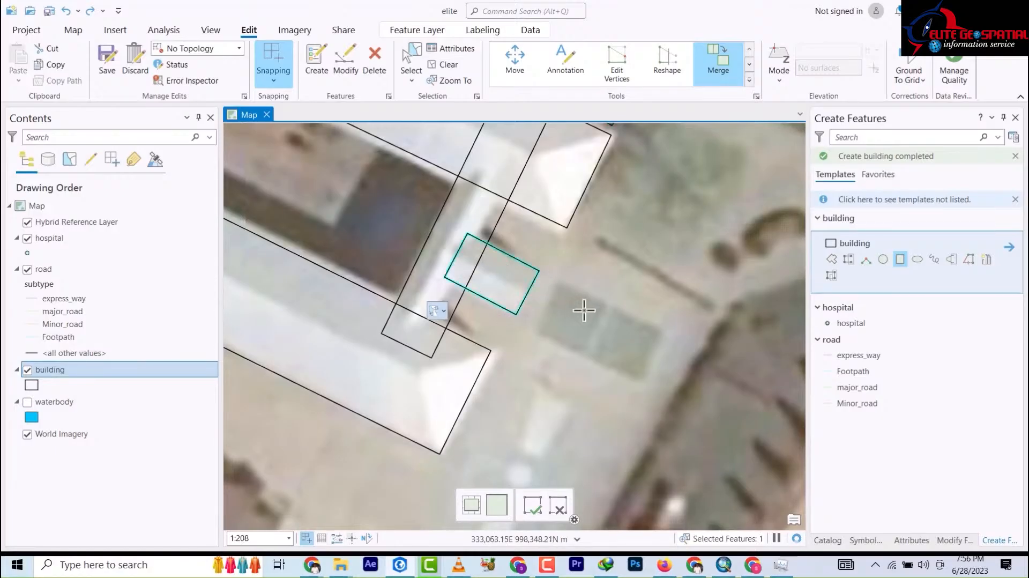
Step: Select all the overlapping footprints of the three-block complex and merge them into one existing feature in the building layer
scroll(584, 310, "down", 4)
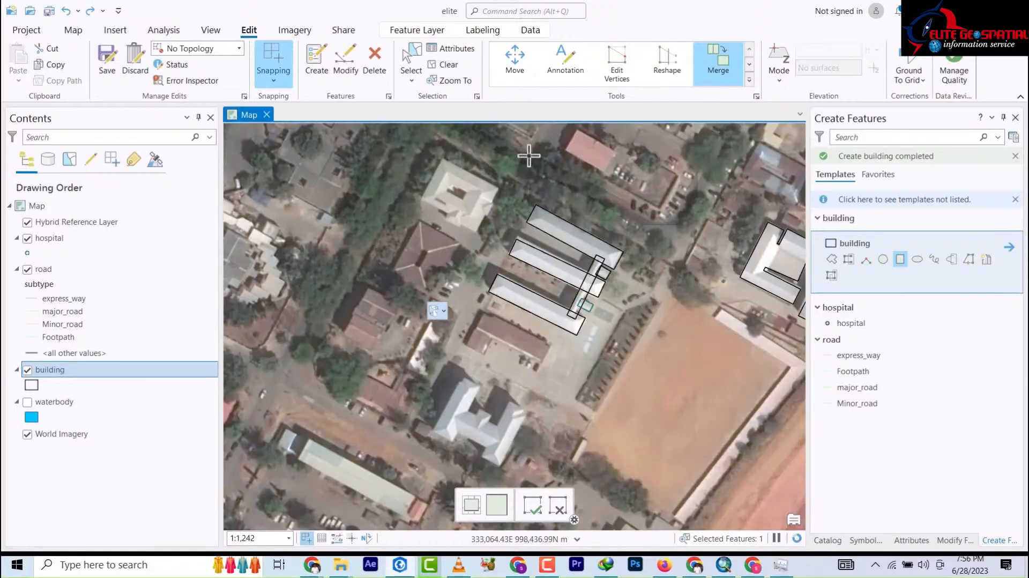
left_click(412, 64)
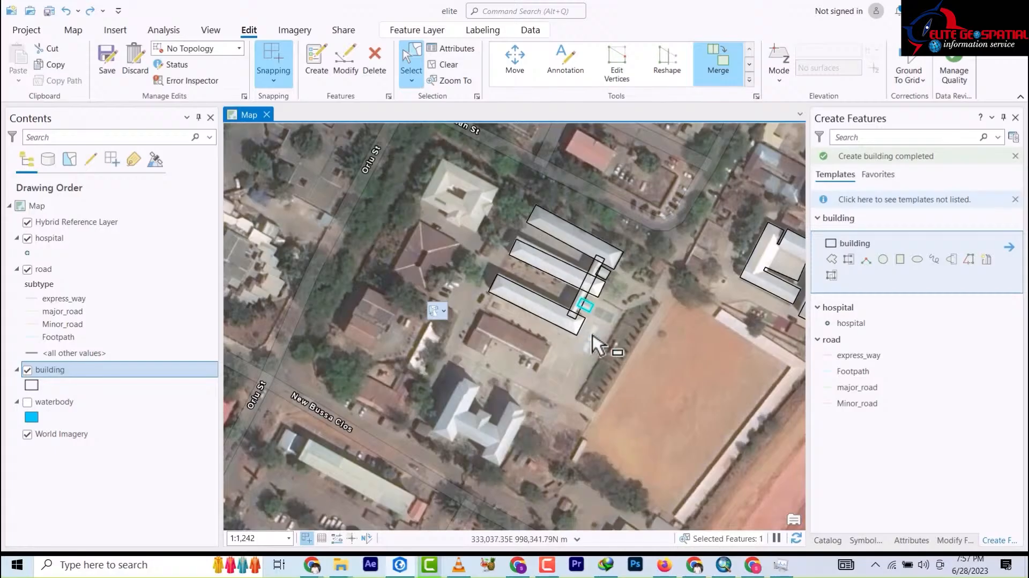
left_click_drag(613, 340, 503, 209)
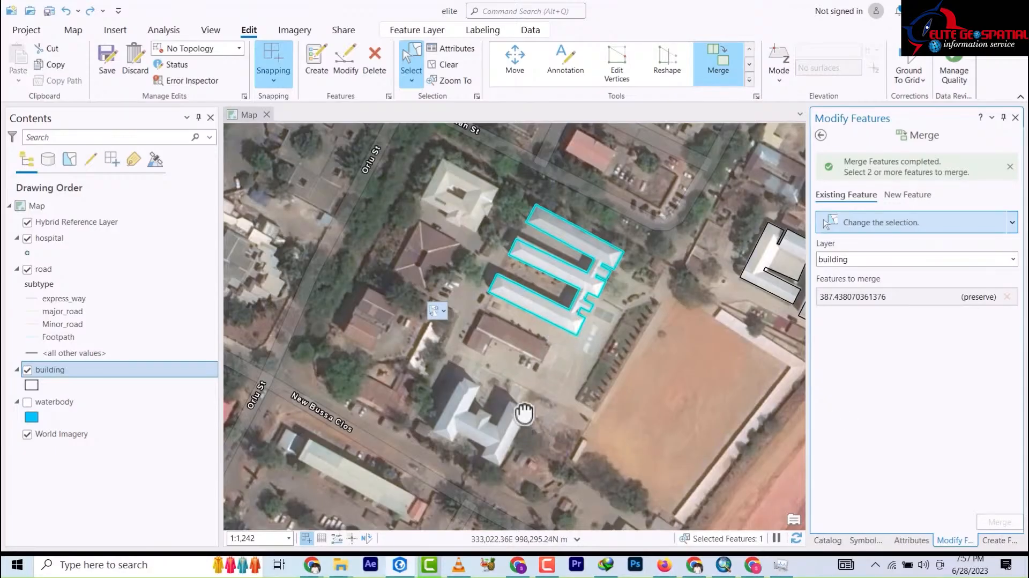
Step: Examine the roof shapes of other buildings around the merged footprint, including the jagged-roofed complex west of Orlu St
left_click_drag(524, 412, 572, 327)
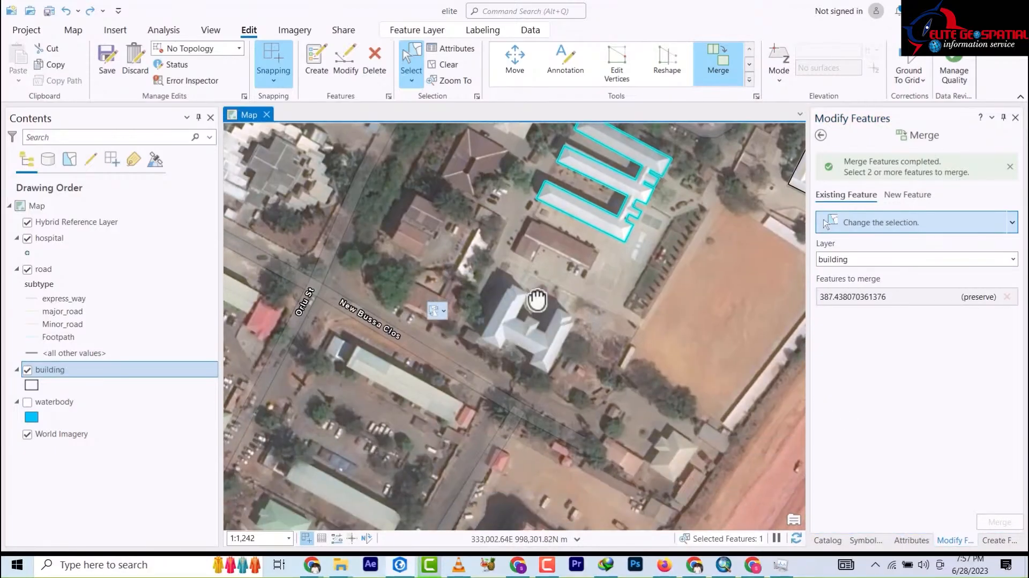
scroll(537, 300, "down", 3)
scroll(337, 279, "down", 3)
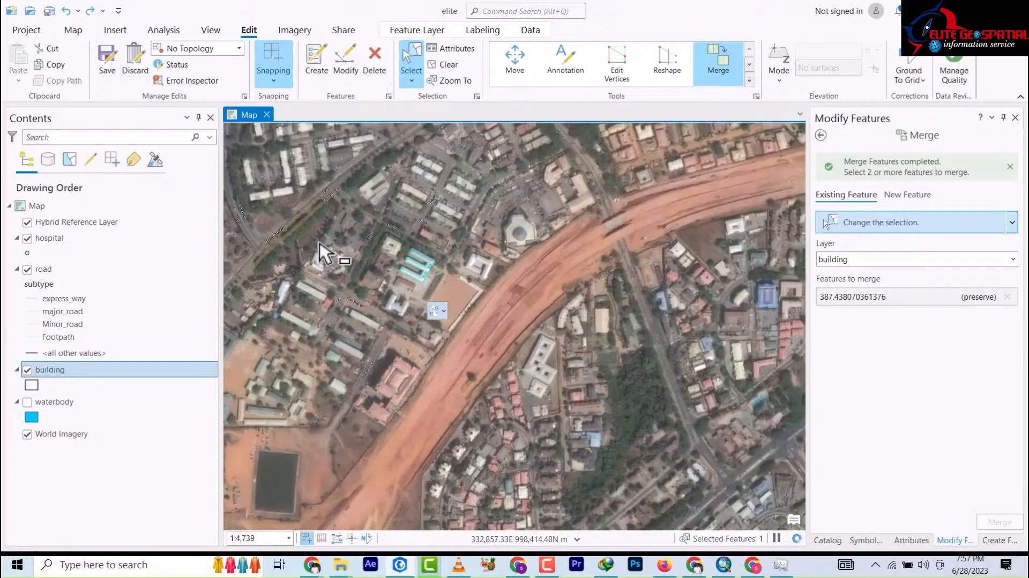
scroll(340, 271, "up", 8)
left_click_drag(425, 375, 461, 191)
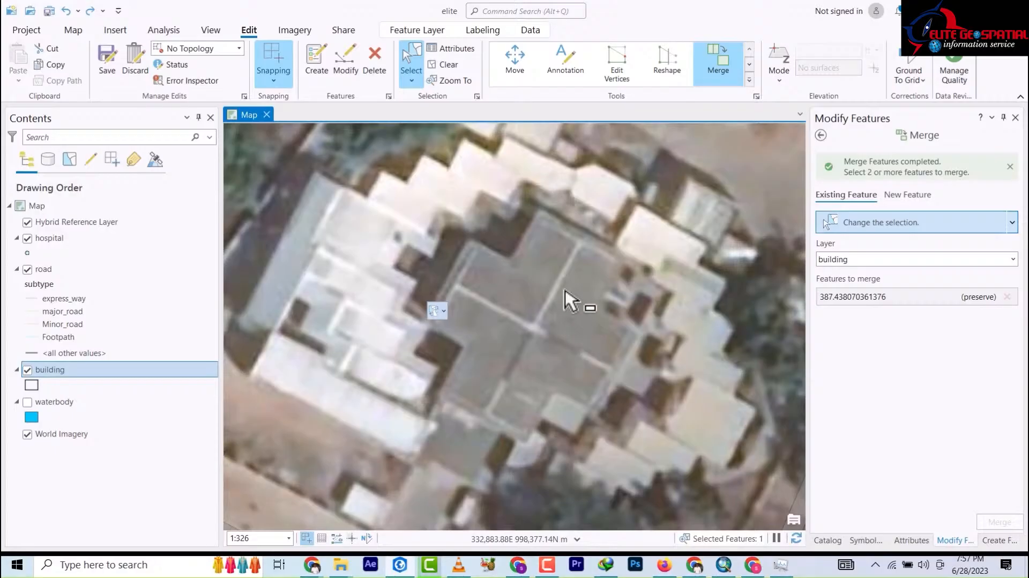
scroll(558, 280, "down", 3)
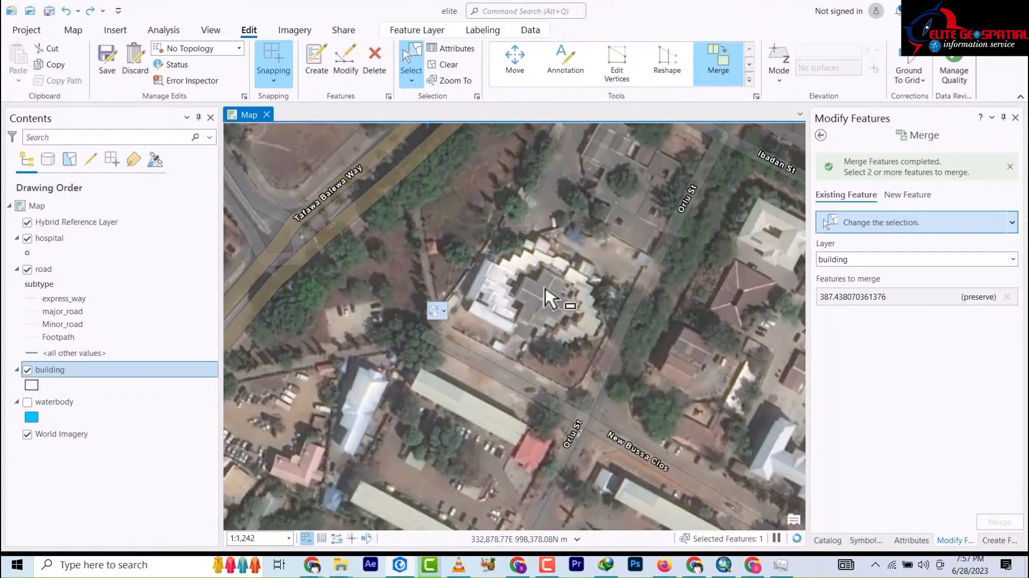
scroll(552, 298, "down", 3)
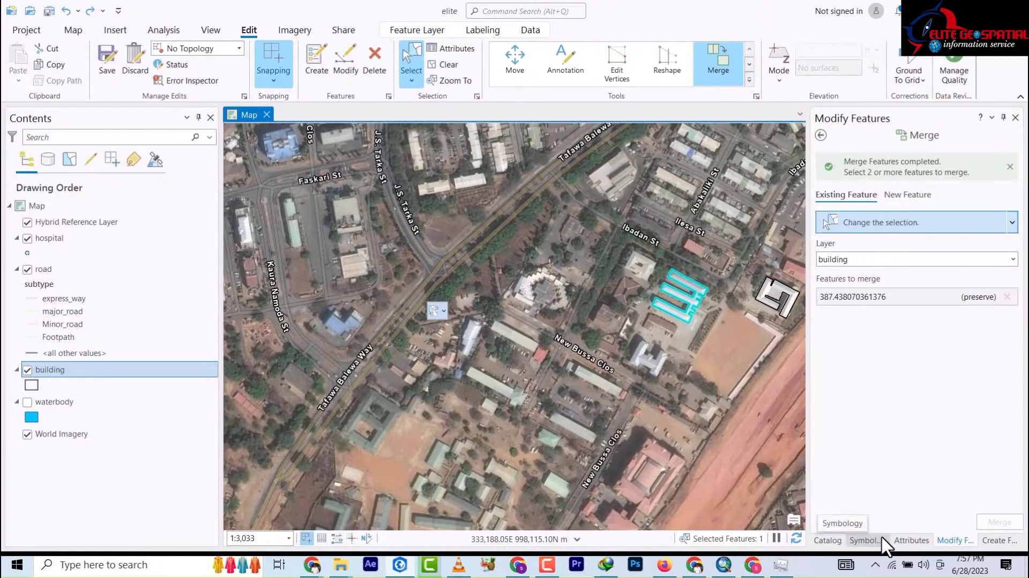
Step: Bring back the feature creation templates and save all edits made to the building layer
left_click(828, 539)
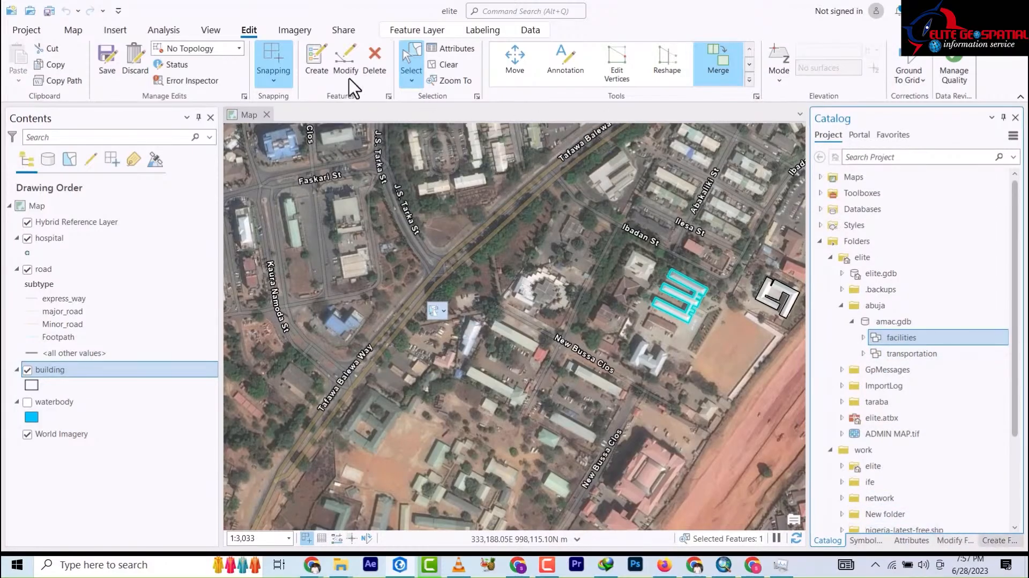
left_click(321, 75)
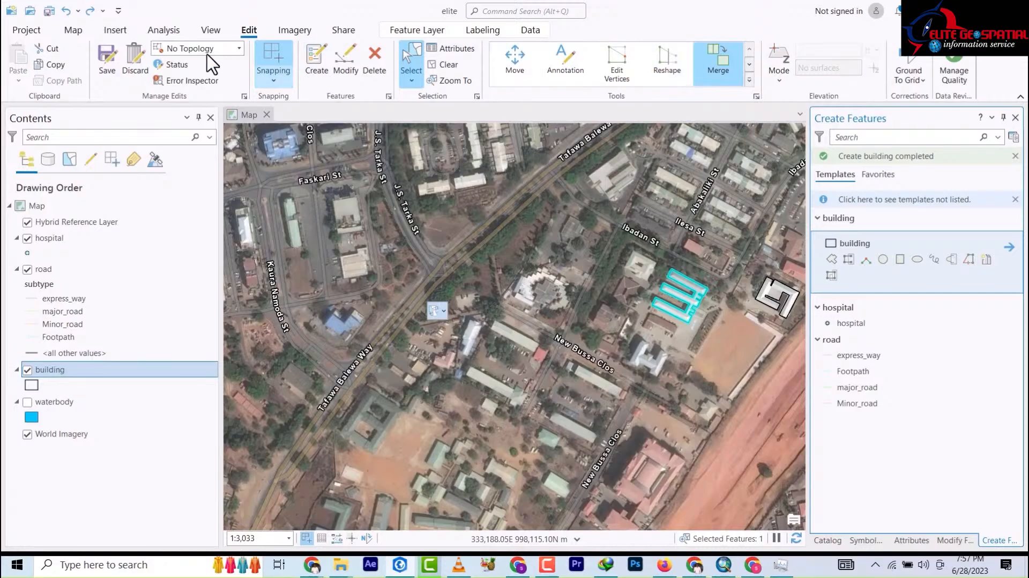
left_click(117, 76)
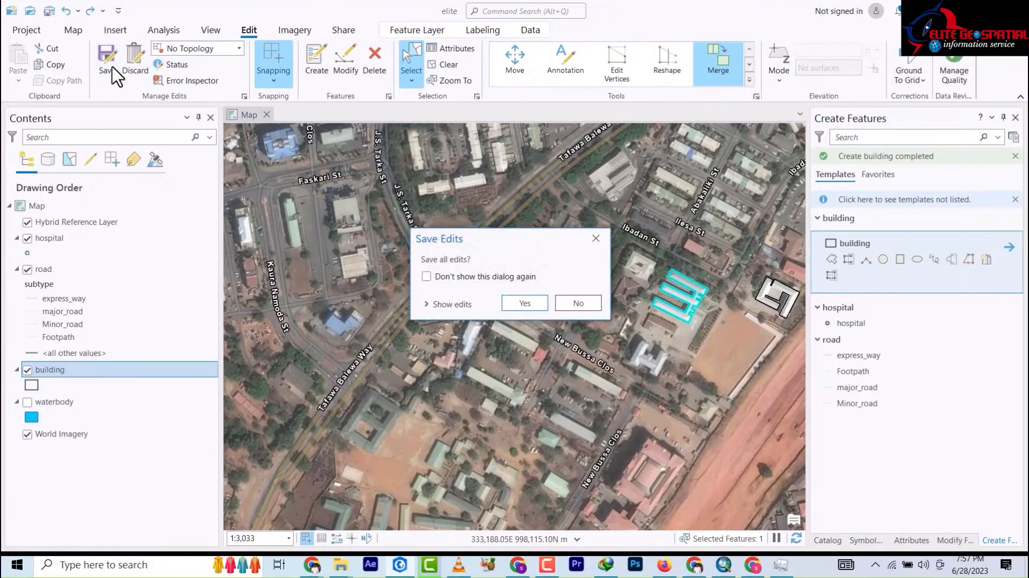
left_click(524, 312)
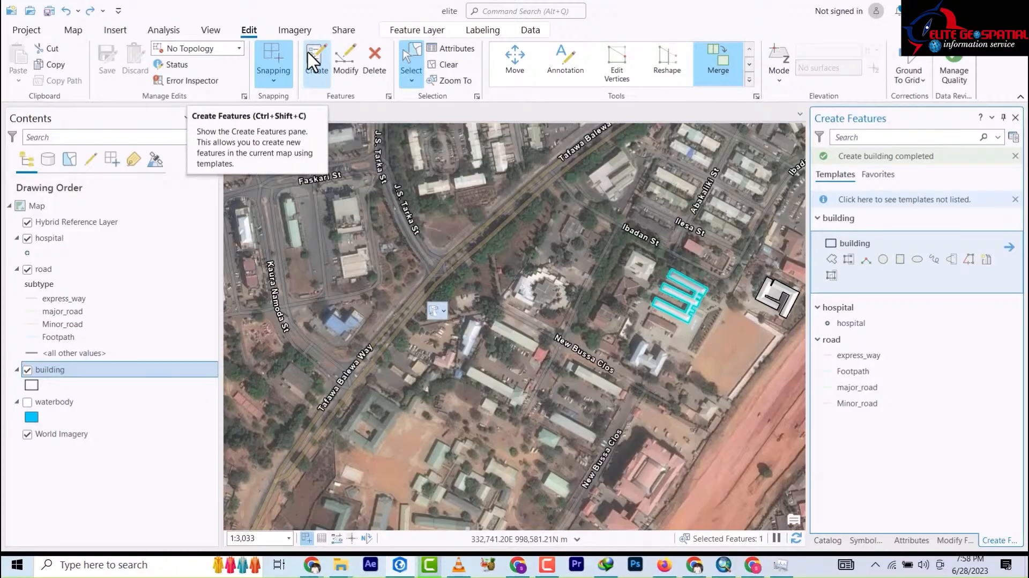
scroll(421, 238, "up", 5)
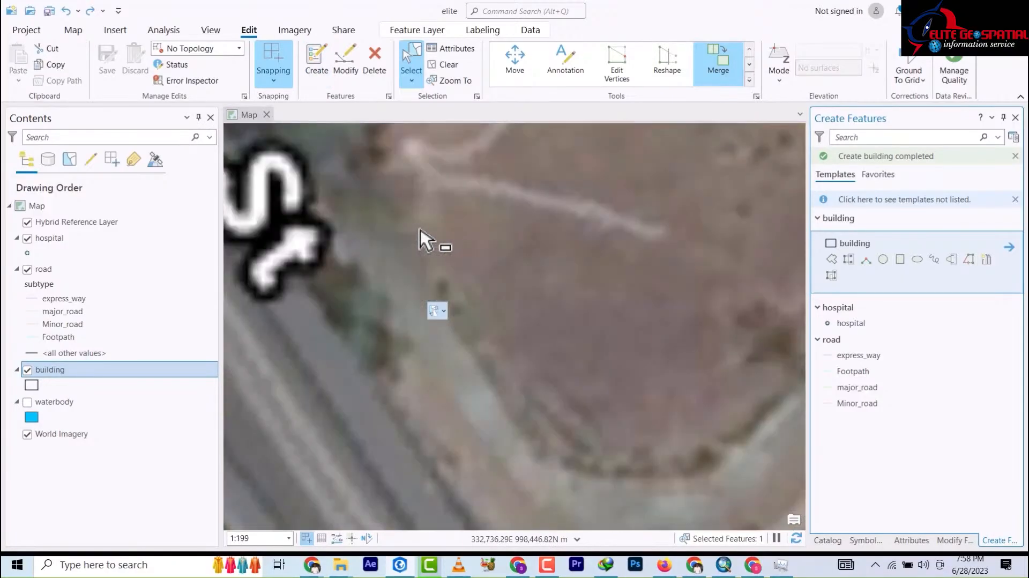
scroll(421, 239, "down", 4)
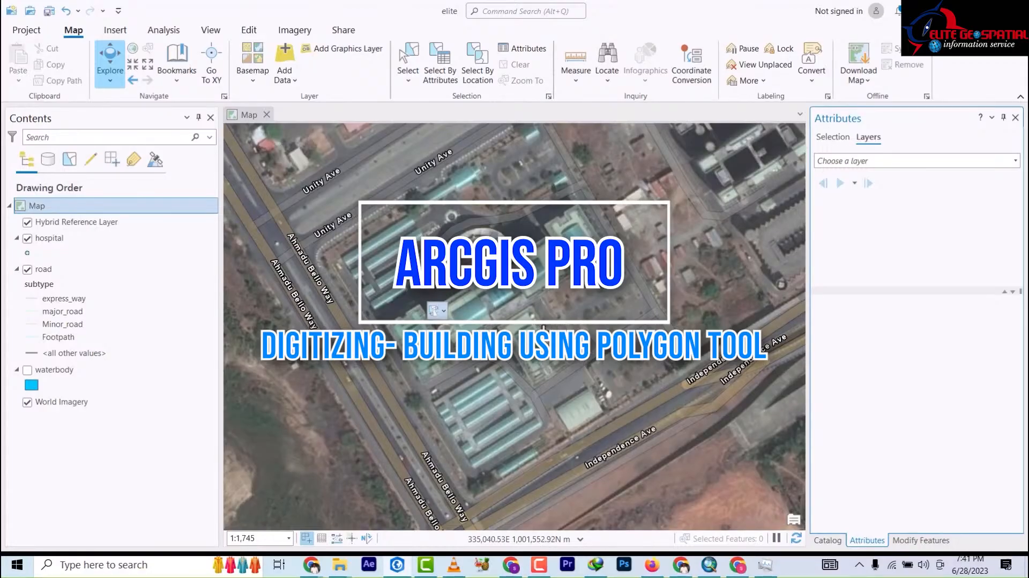
scroll(539, 319, "down", 2)
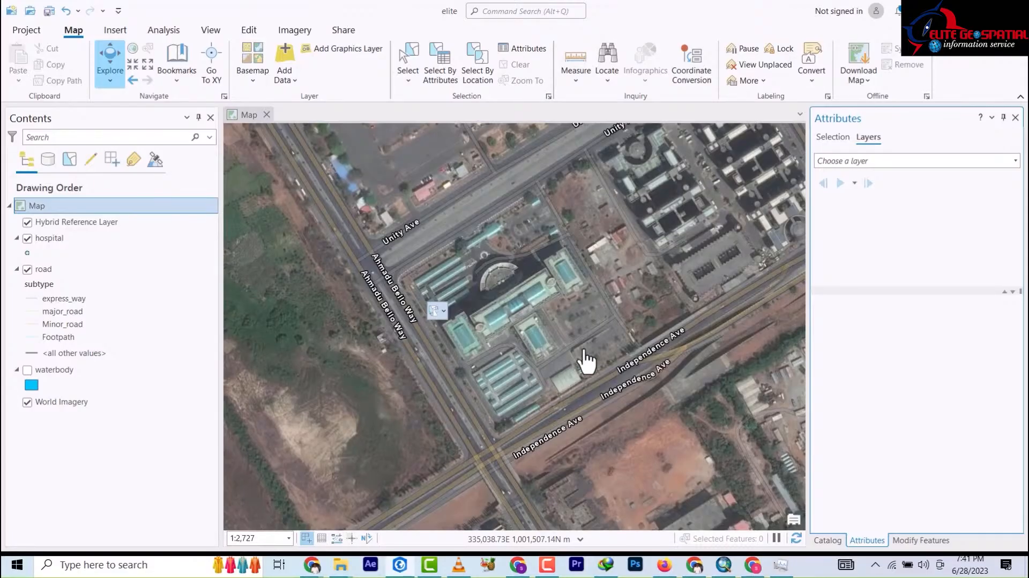
Step: Collapse the TARABA STATE DATABASE folder in the project catalog and expand the elite and abuja folders down to amac.gdb
left_click(831, 541)
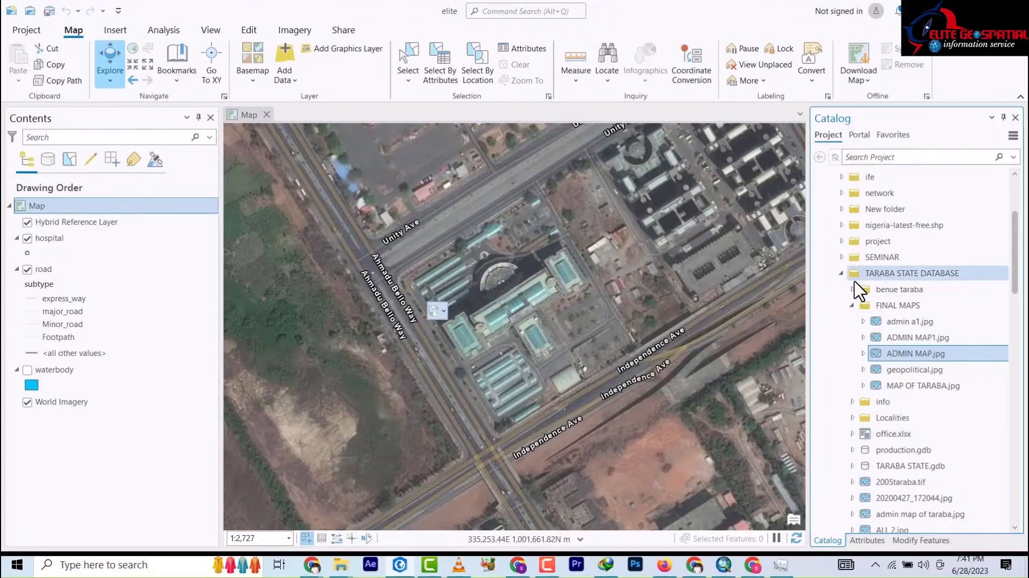
left_click(841, 274)
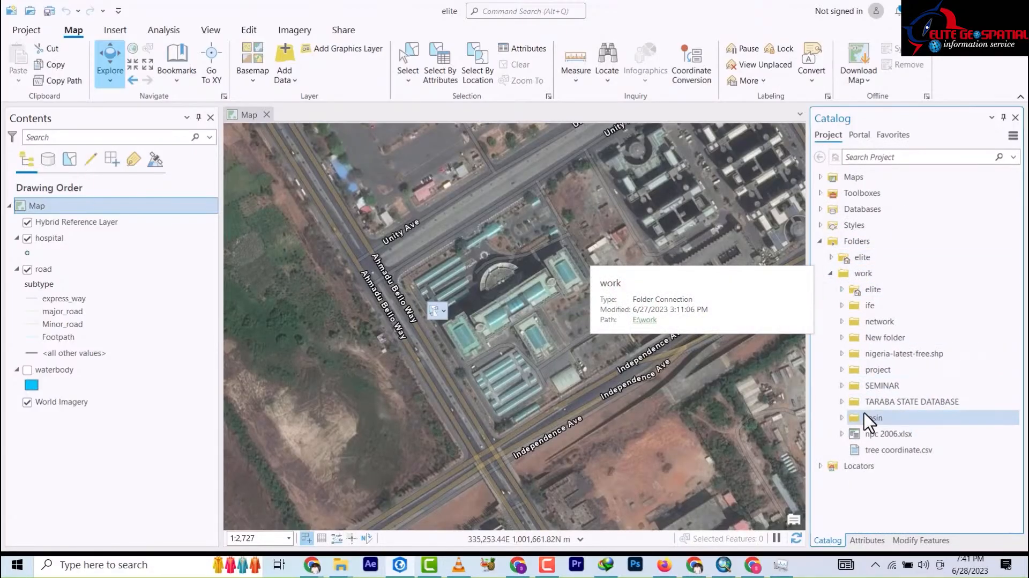
left_click(831, 257)
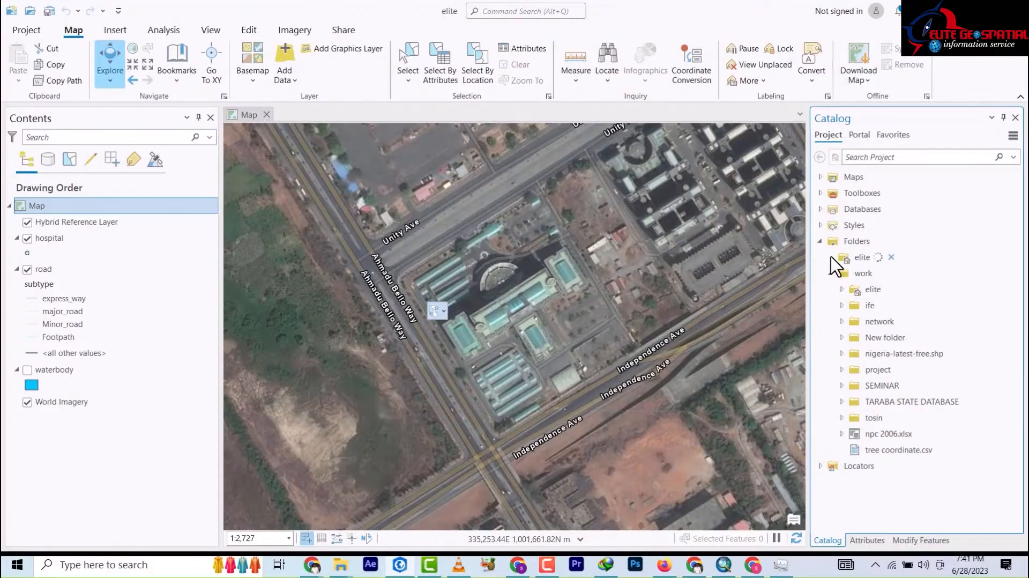
left_click(843, 306)
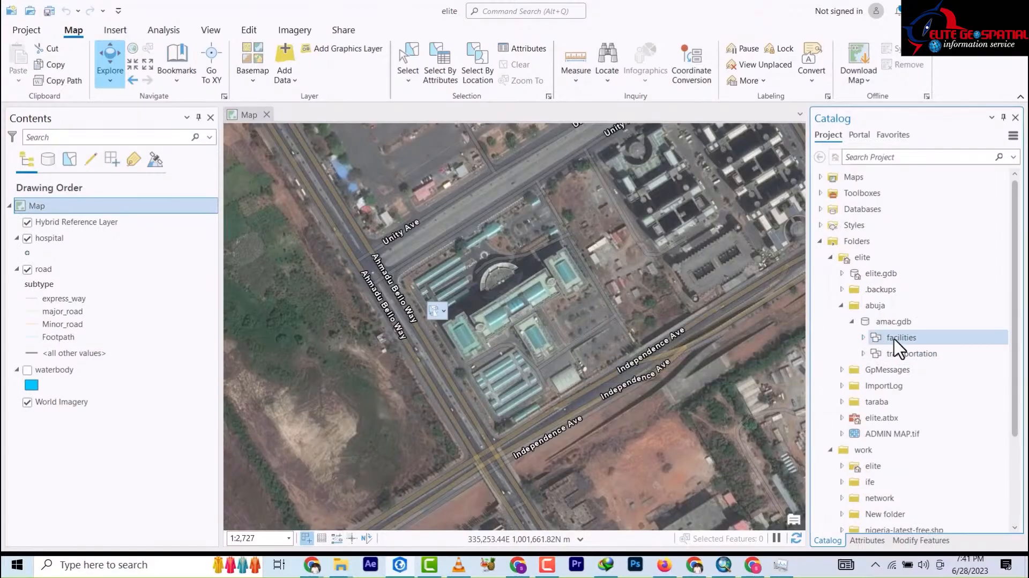
Step: Start a new polygon feature class named building in the facilities feature dataset
right_click(894, 343)
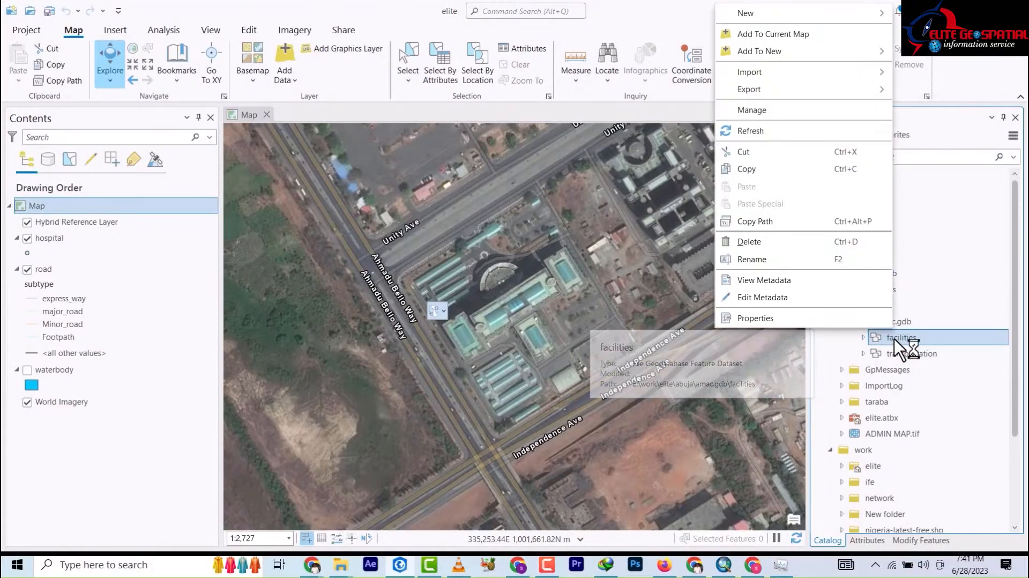
right_click(915, 343)
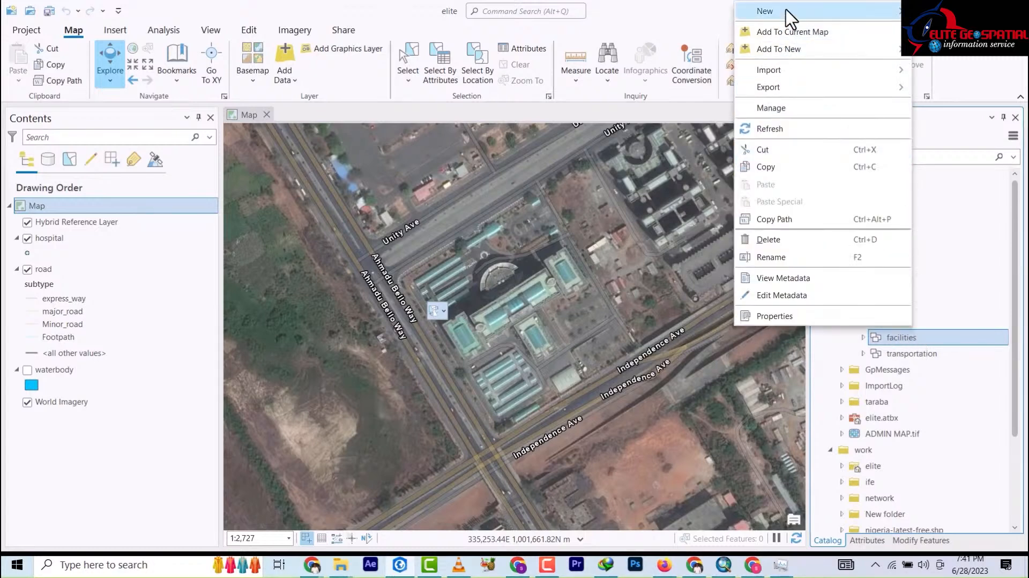
mouse_move(789, 16)
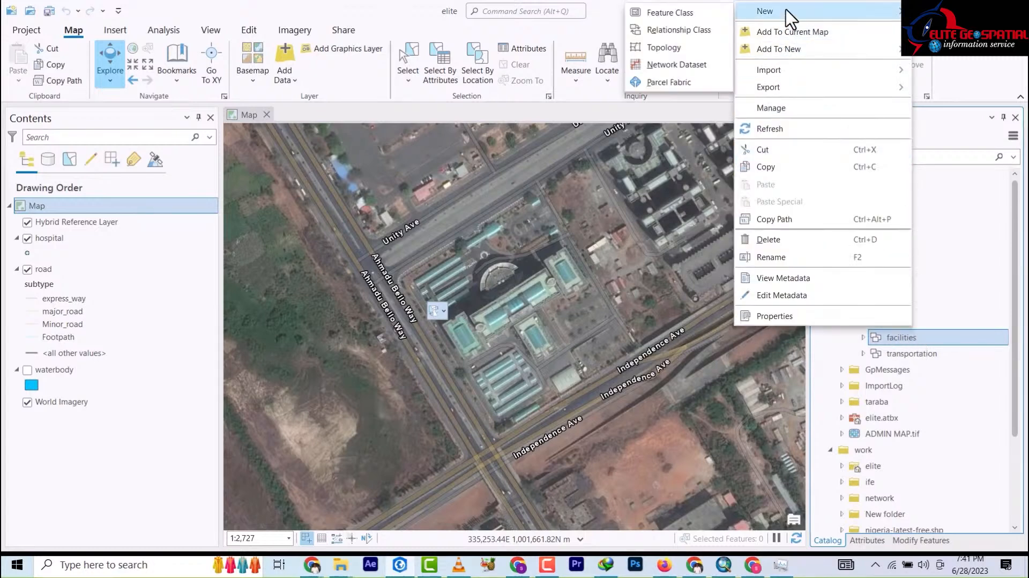
left_click(676, 16)
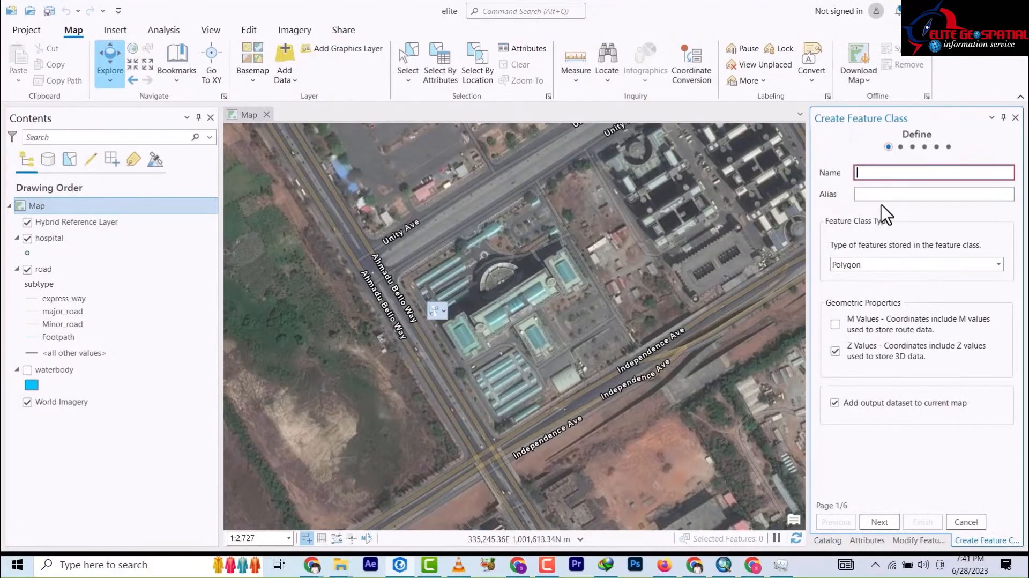
type("bui")
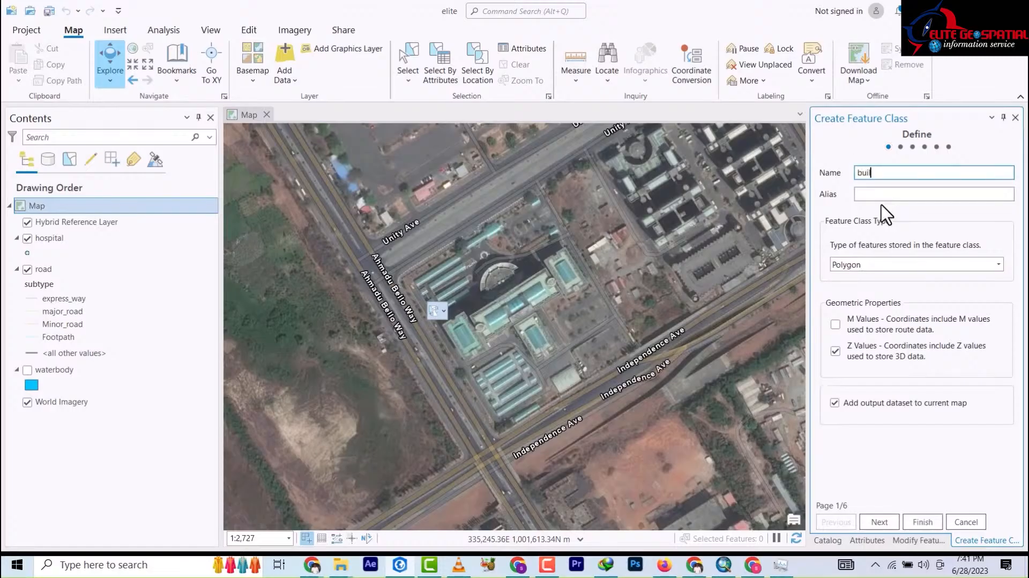
type("lding")
left_click(546, 570)
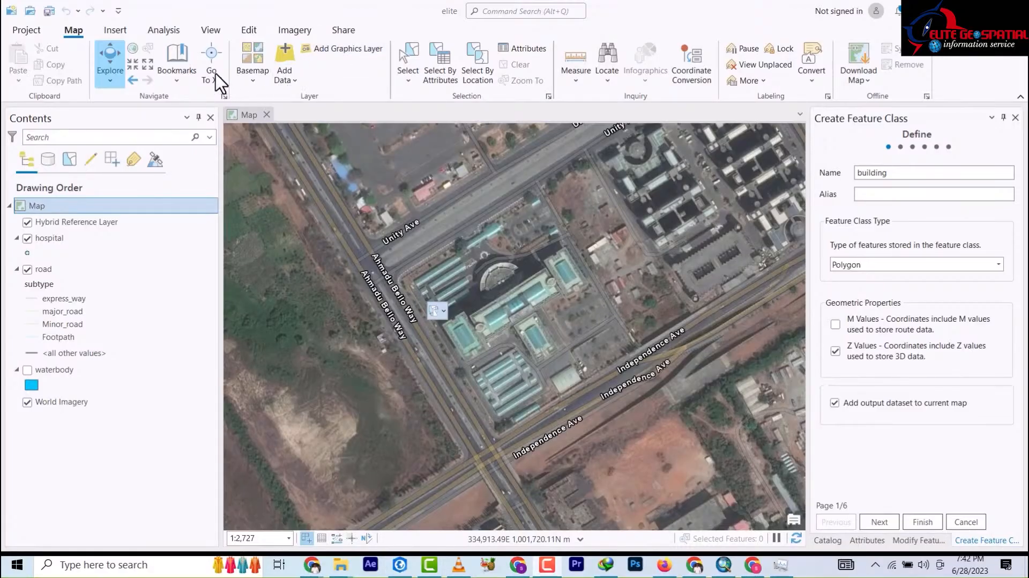
left_click(898, 179)
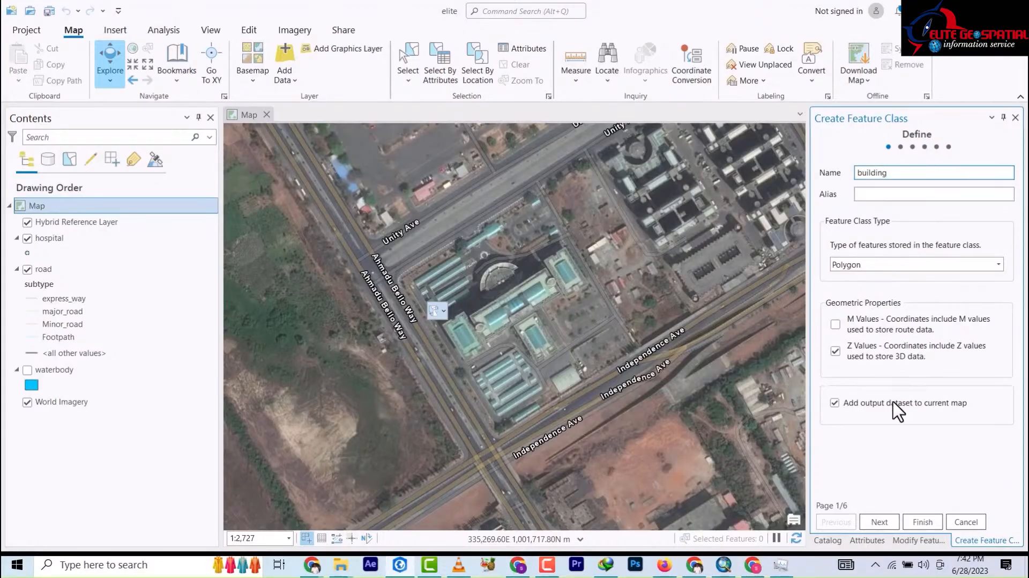
Step: Accept the default fields, inherited spatial reference, tolerance, resolution and storage configuration, and finish creating the building feature class
left_click(879, 521)
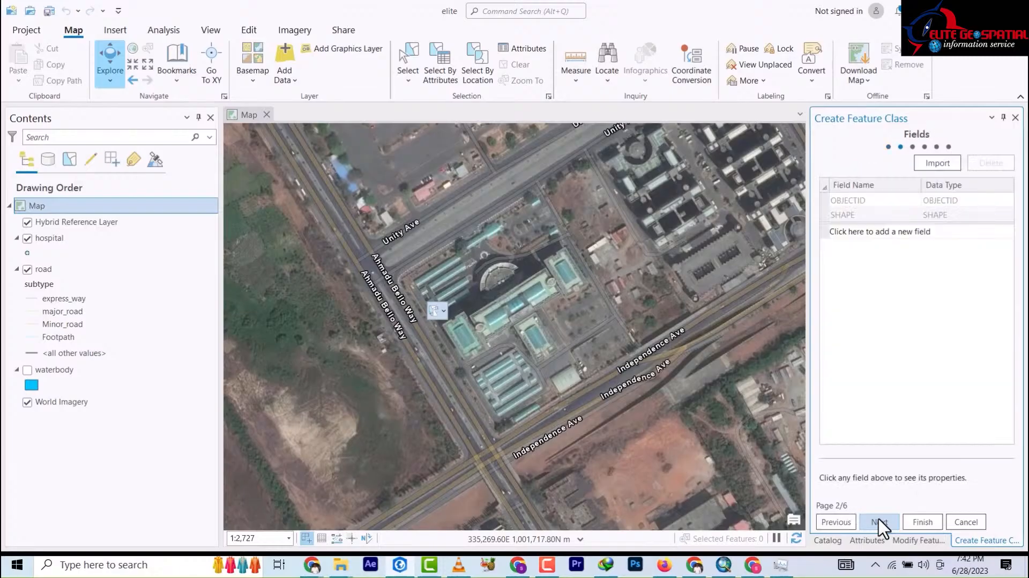
left_click(880, 522)
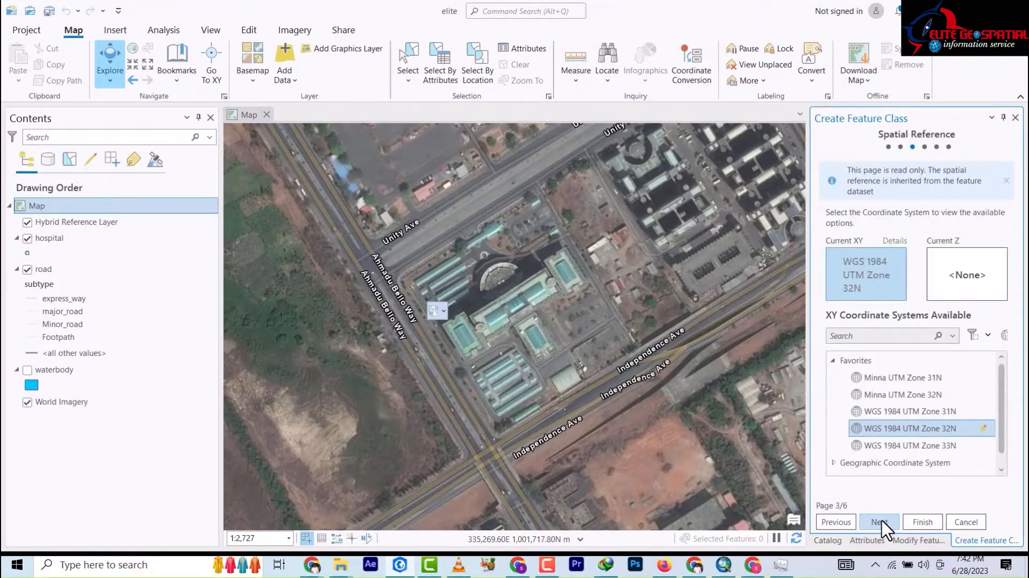
left_click(880, 523)
left_click(880, 523)
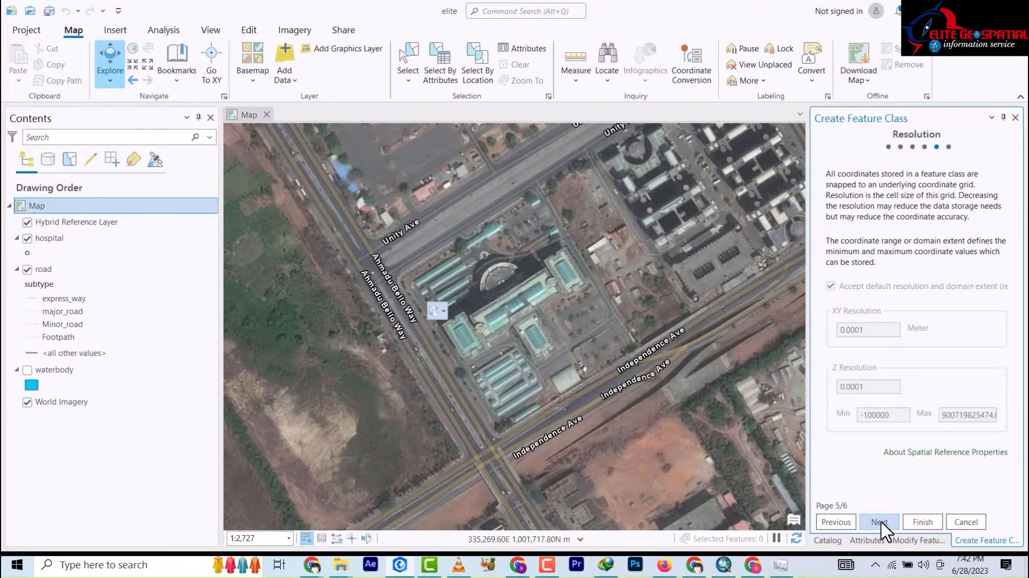
left_click(881, 522)
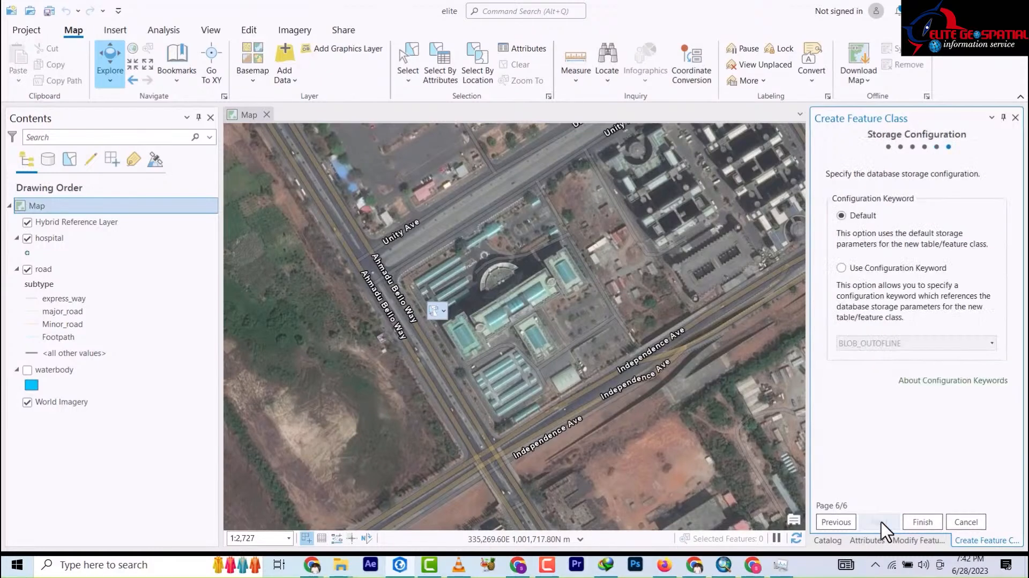
left_click(923, 523)
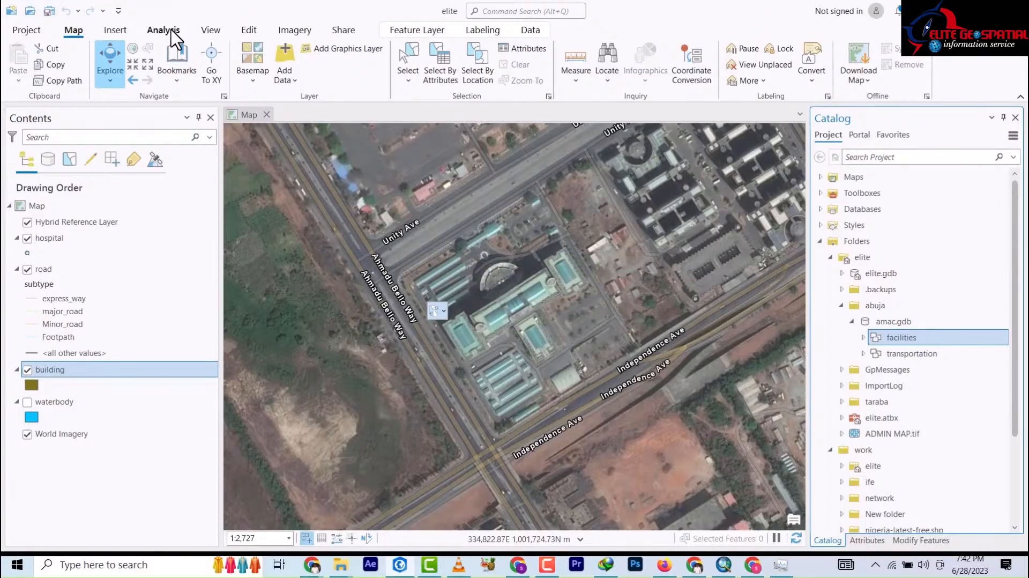
Step: Open the feature creation templates and activate the Polygon construction tool of the building template
left_click(247, 31)
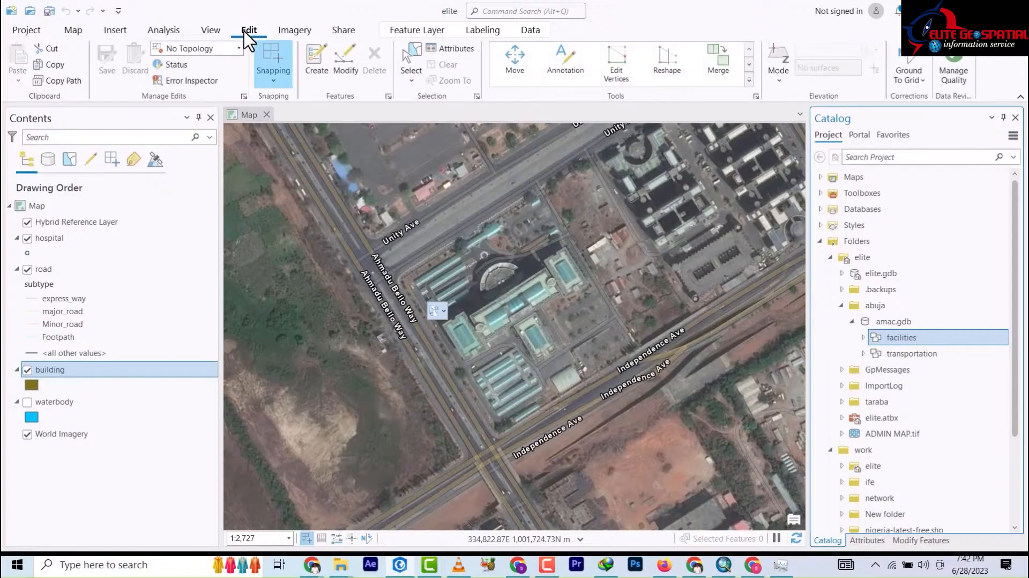
left_click(277, 82)
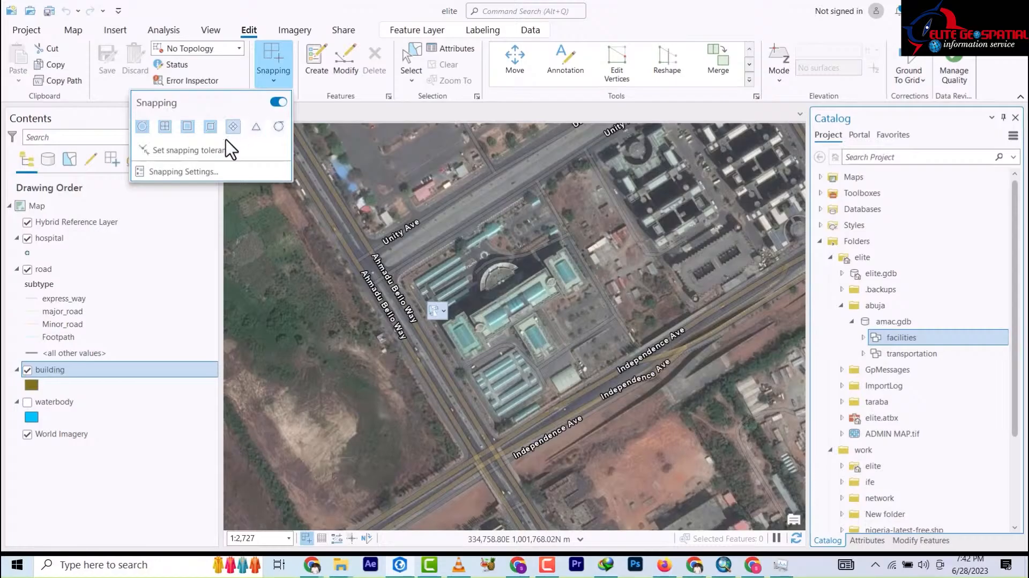
left_click(316, 66)
left_click(317, 69)
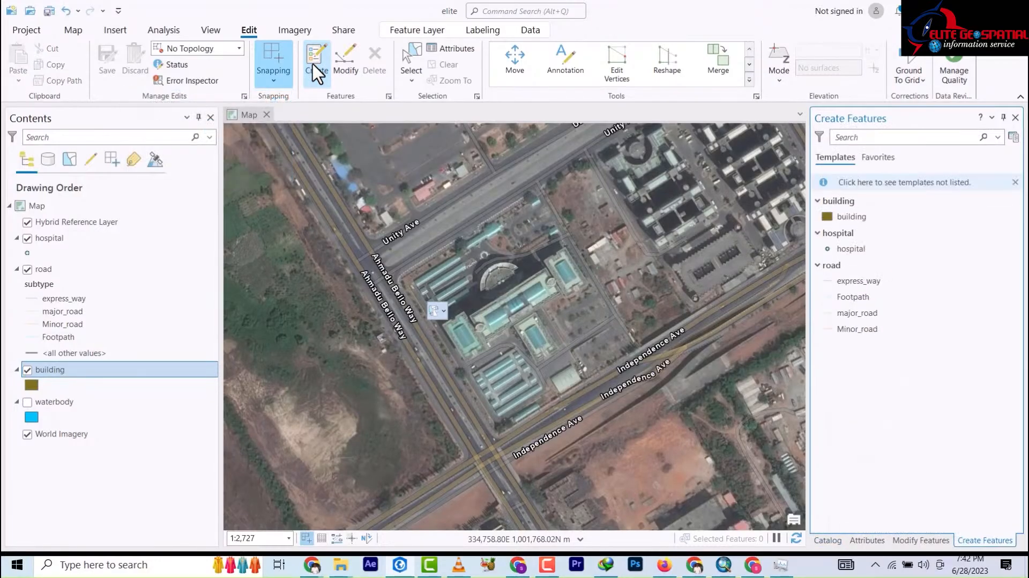
left_click(853, 217)
scroll(489, 378, "down", 1)
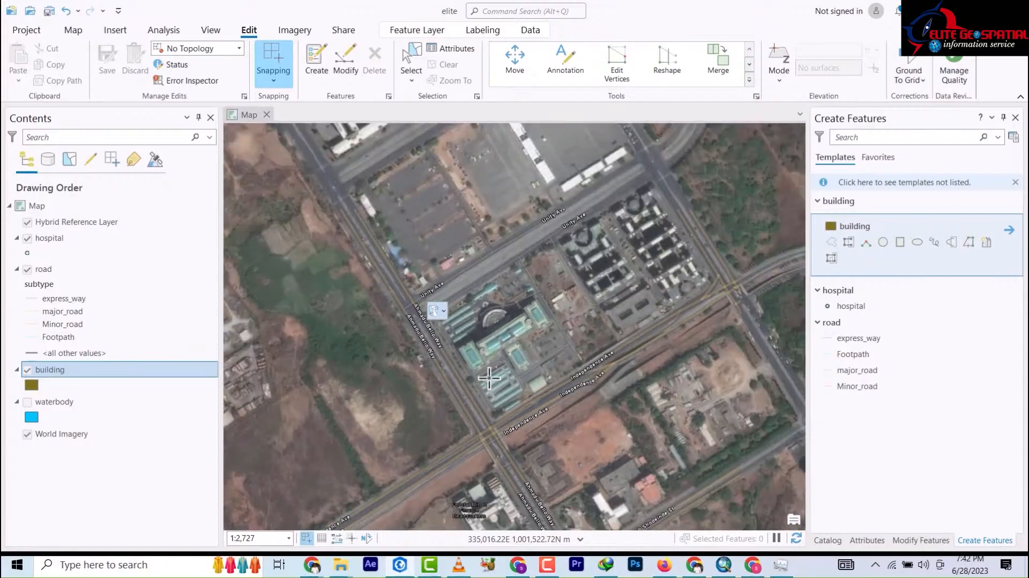
scroll(491, 380, "up", 2)
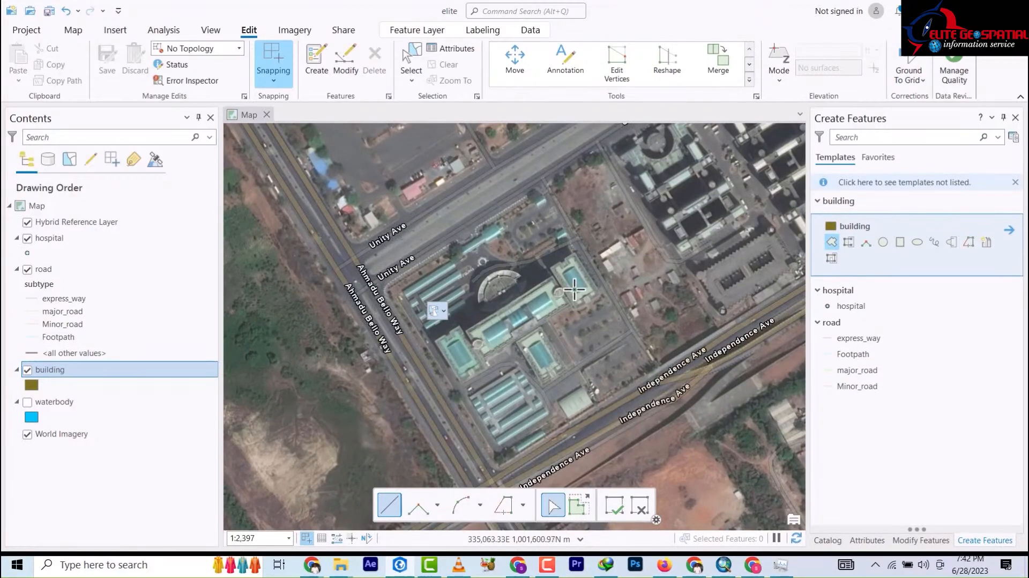
scroll(575, 284, "up", 3)
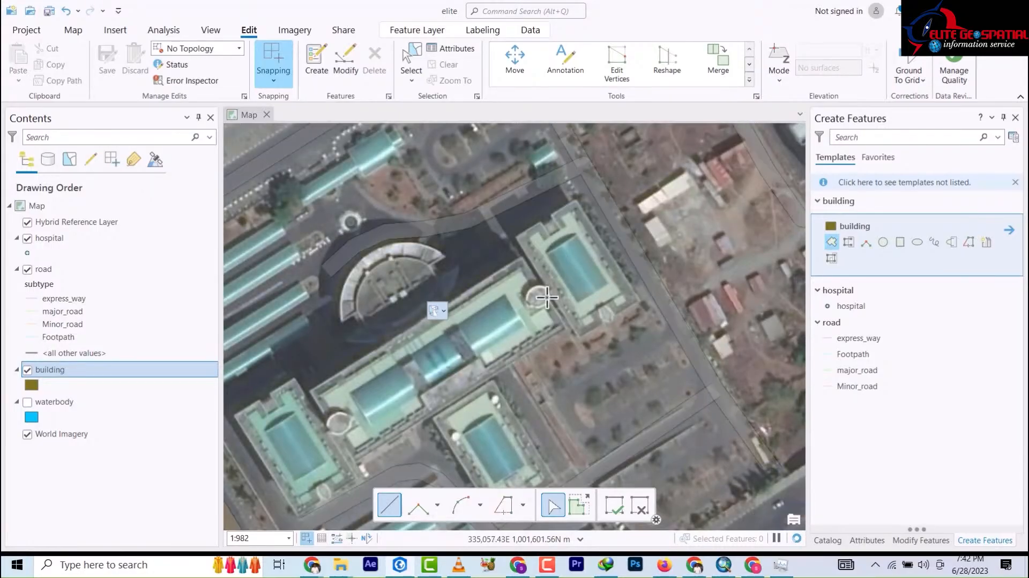
scroll(589, 255, "up", 2)
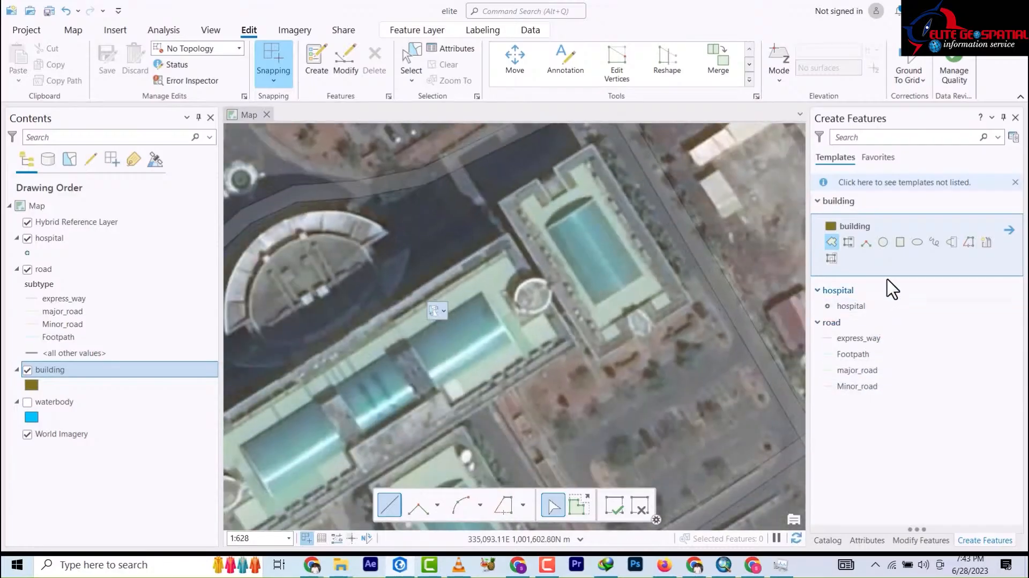
left_click(832, 242)
left_click(832, 242)
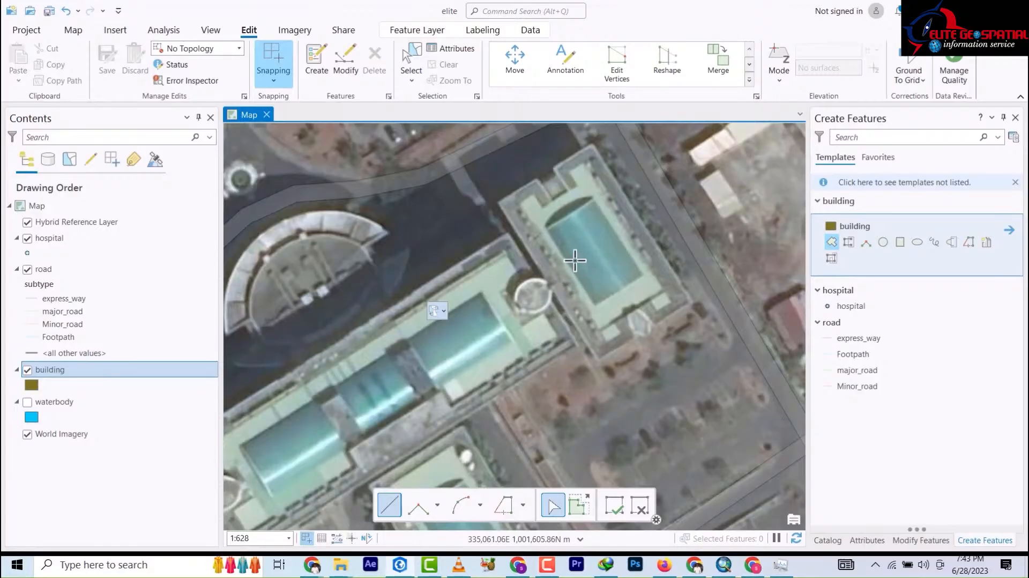
Step: Digitize a four-corner building polygon over the blue rectangular roof of the complex's northeastern block
scroll(553, 234, "down", 3)
scroll(553, 235, "up", 3)
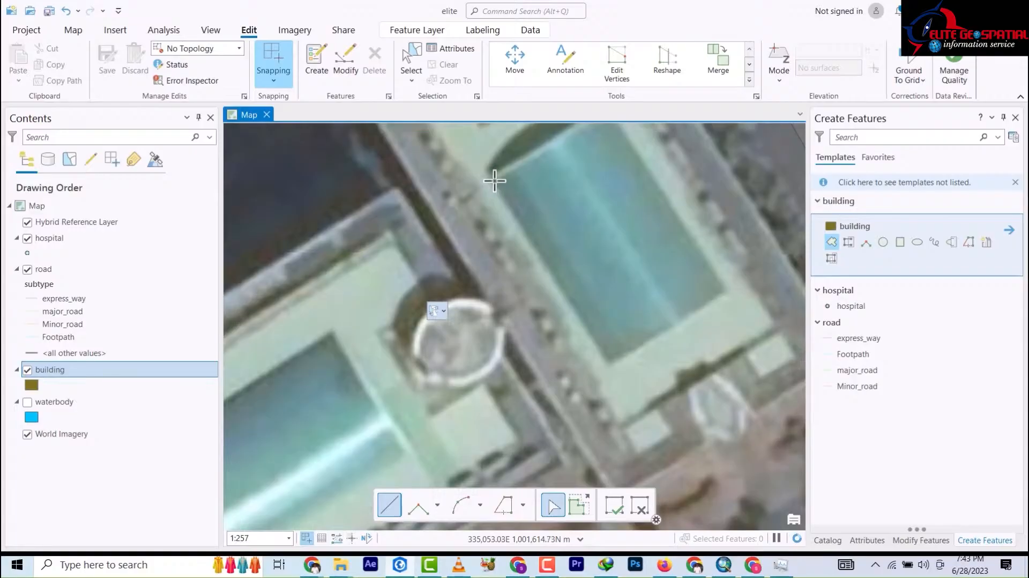
left_click(492, 178)
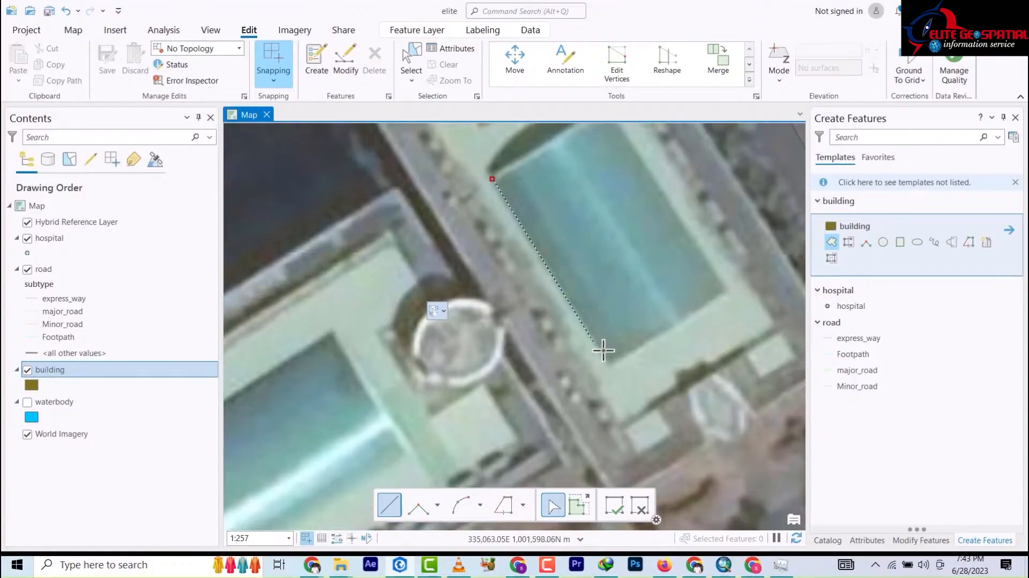
left_click(610, 366)
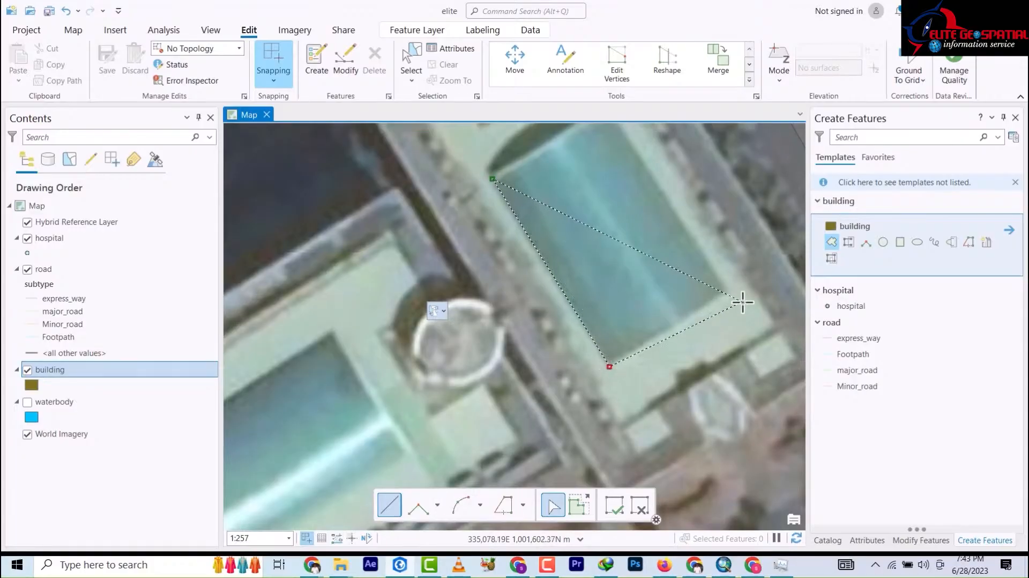
left_click(726, 292)
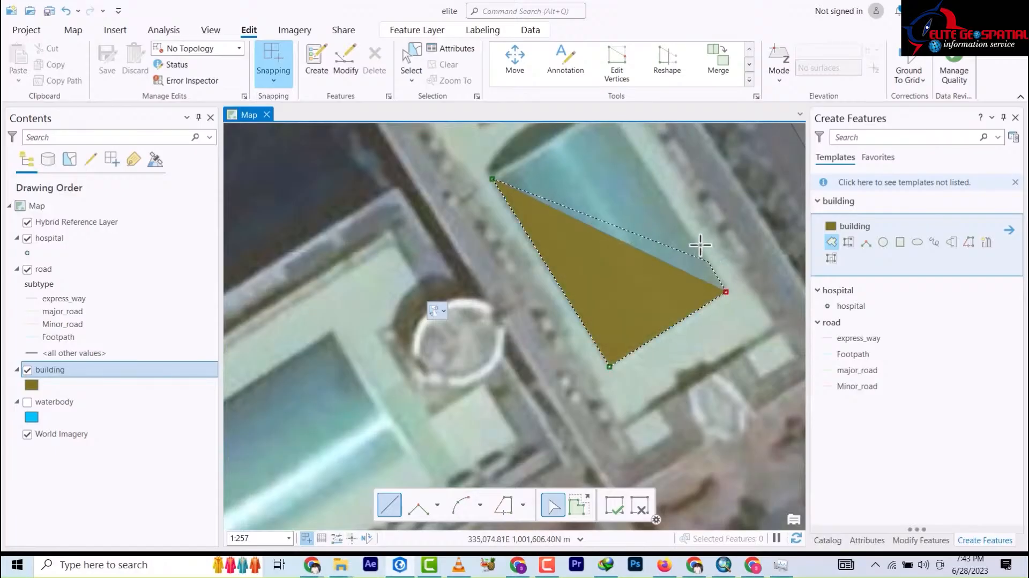
key("Up")
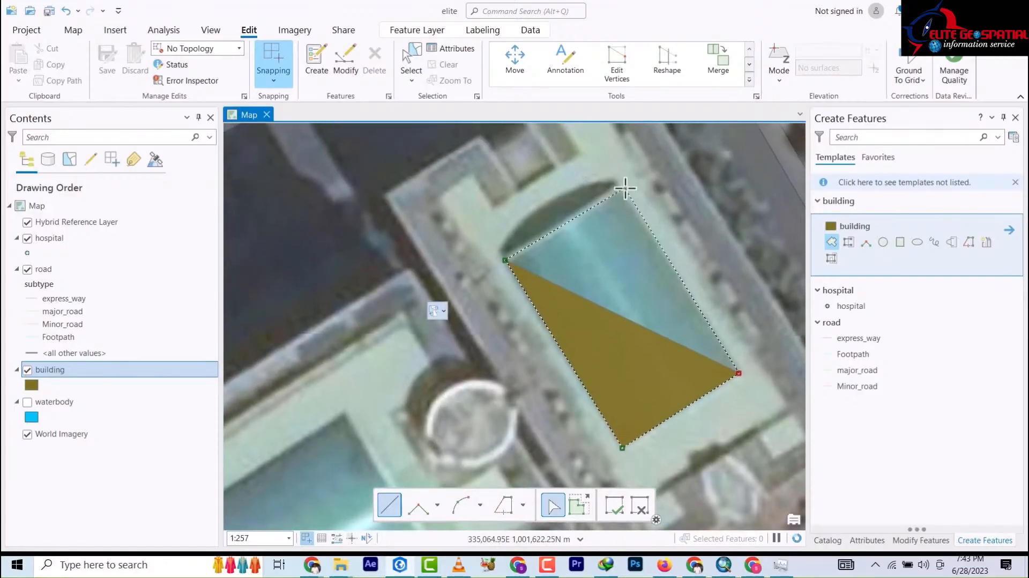
double_click(617, 185)
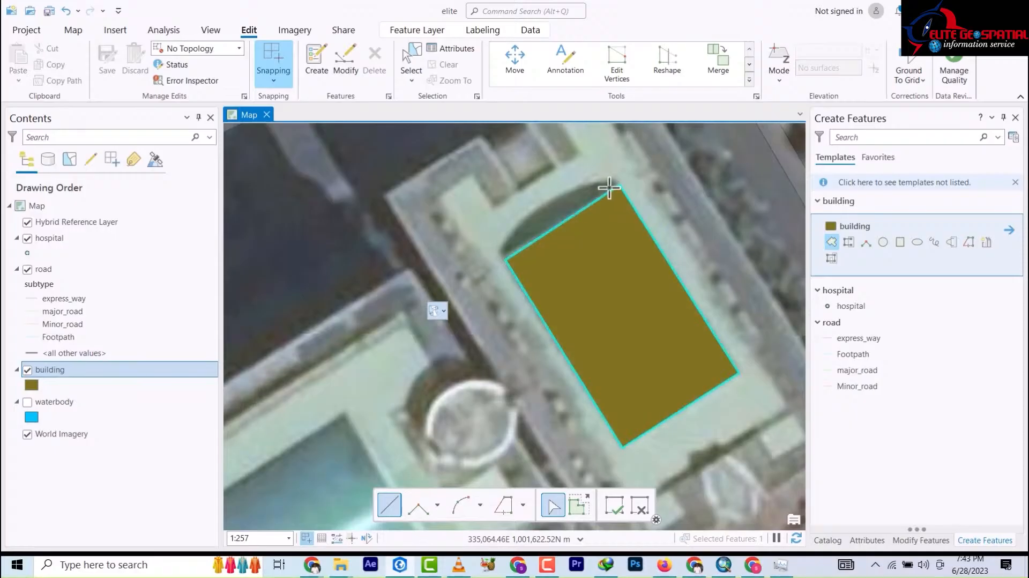
Step: Digitize a four-corner building polygon over the pale-roofed building just north of Independence Ave, east of the long parallel roofs
scroll(611, 188, "up", 5)
scroll(600, 190, "down", 4)
scroll(598, 191, "down", 3)
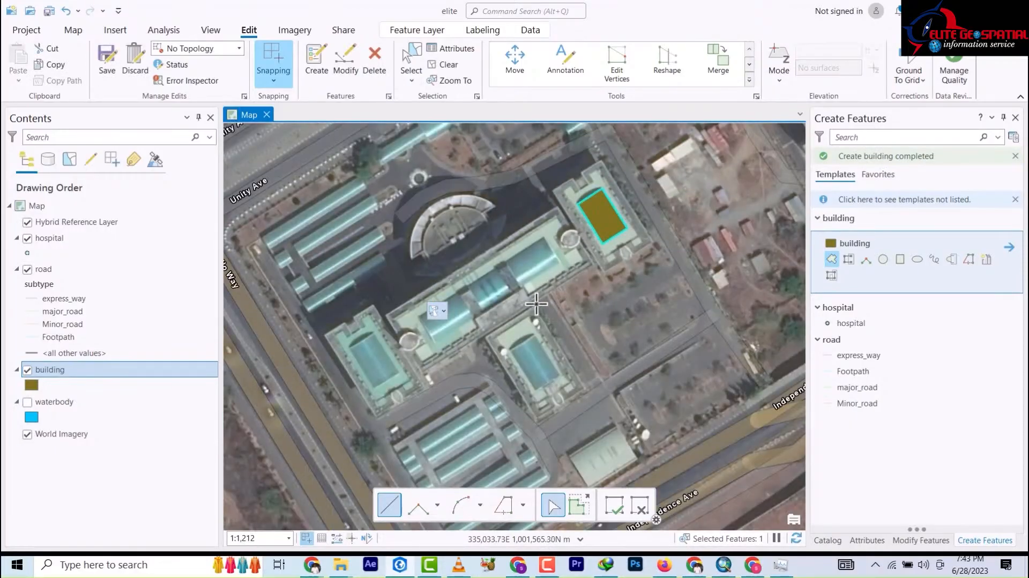
left_click_drag(563, 413, 541, 244)
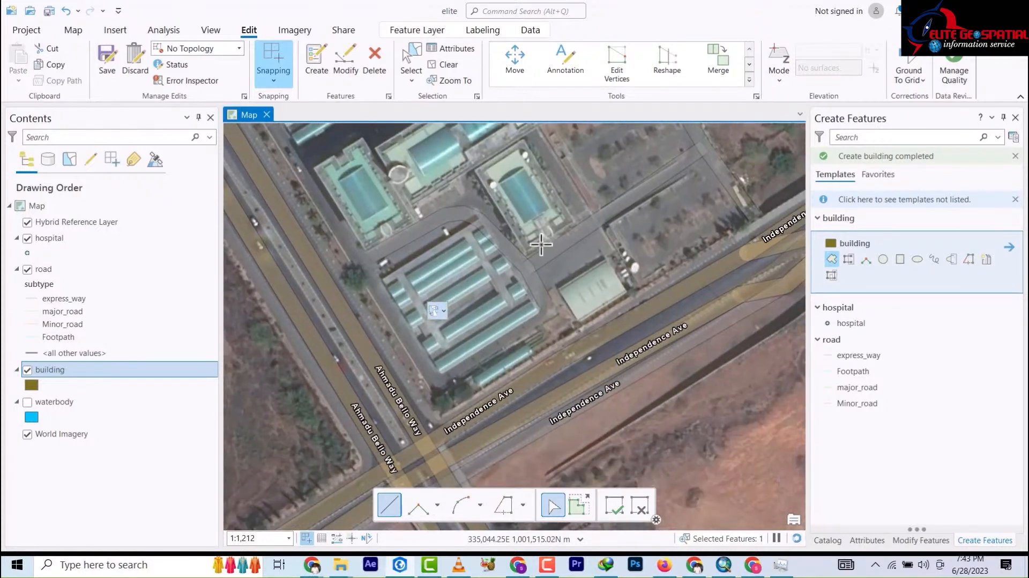
scroll(606, 332, "down", 3)
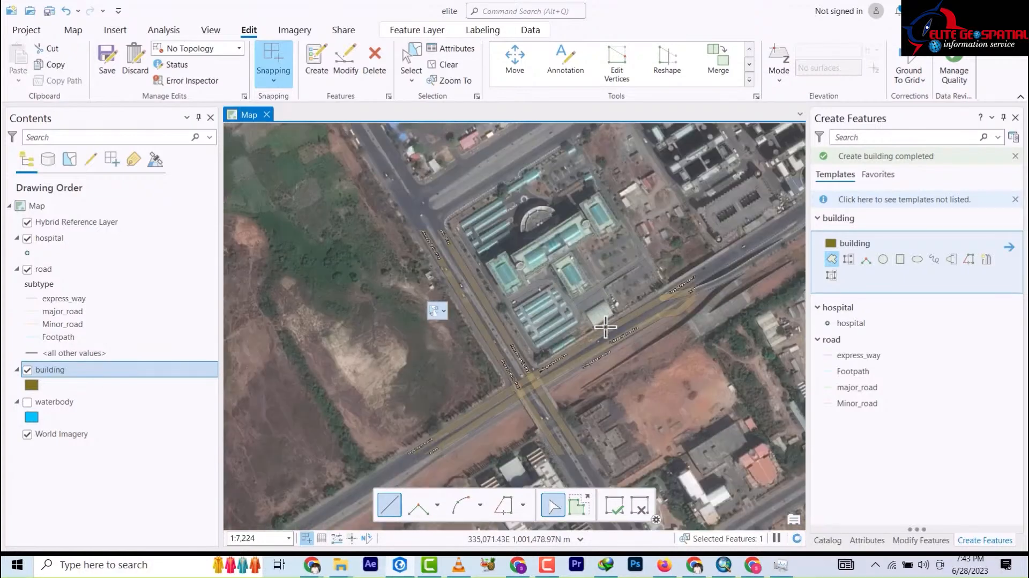
scroll(606, 327, "up", 8)
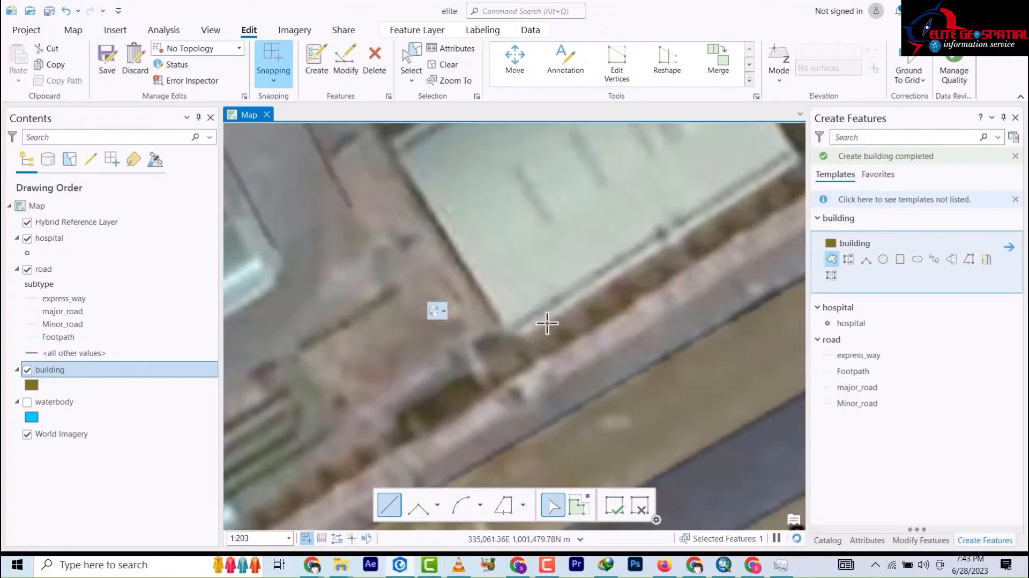
scroll(546, 324, "down", 2)
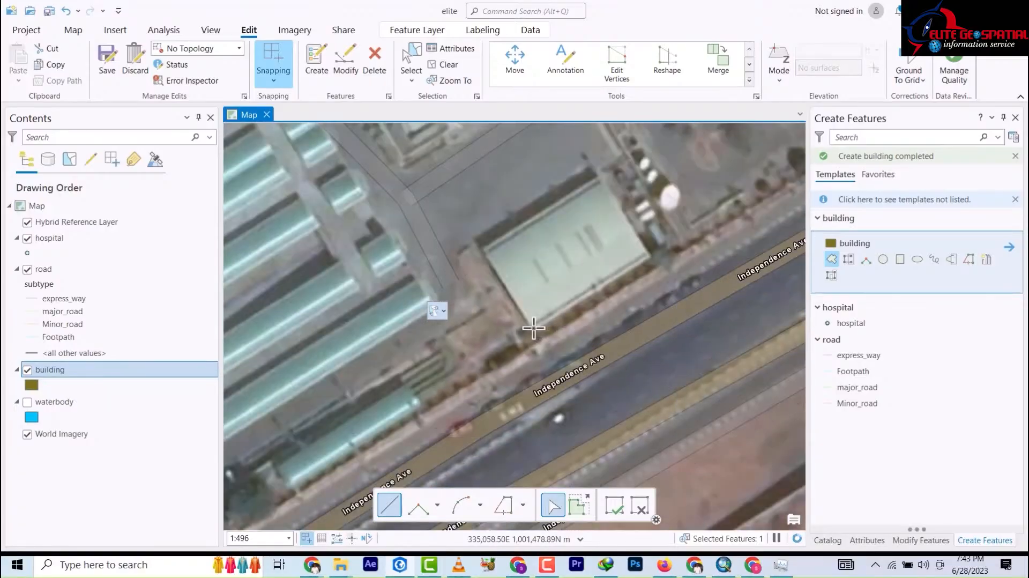
left_click(651, 256)
left_click(601, 178)
left_click(482, 252)
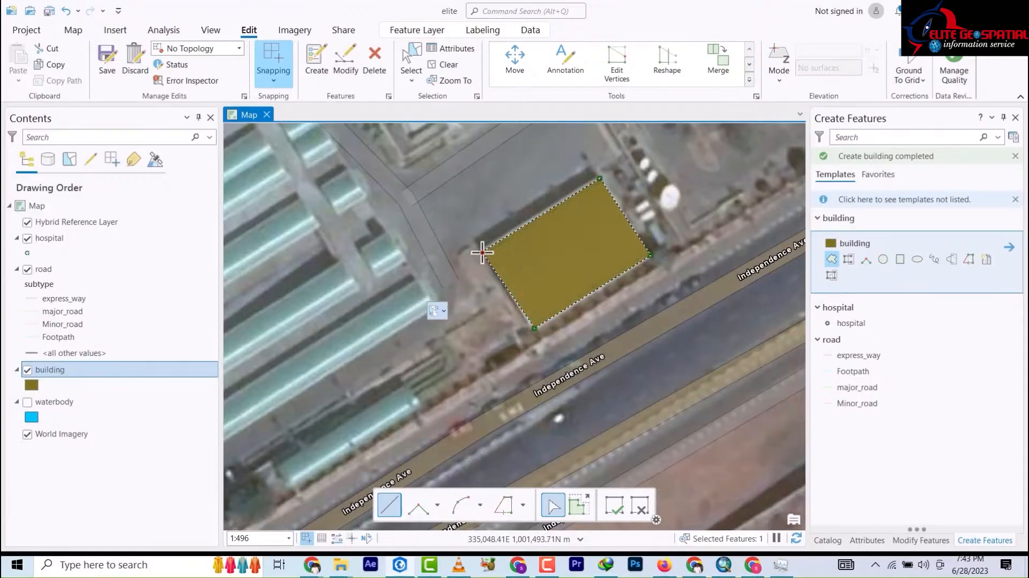
double_click(482, 252)
Step: Digitize a building polygon over the narrow roof running alongside Independence Ave near the Ahmadu Bello Way junction
scroll(588, 265, "up", 3)
scroll(593, 269, "down", 6)
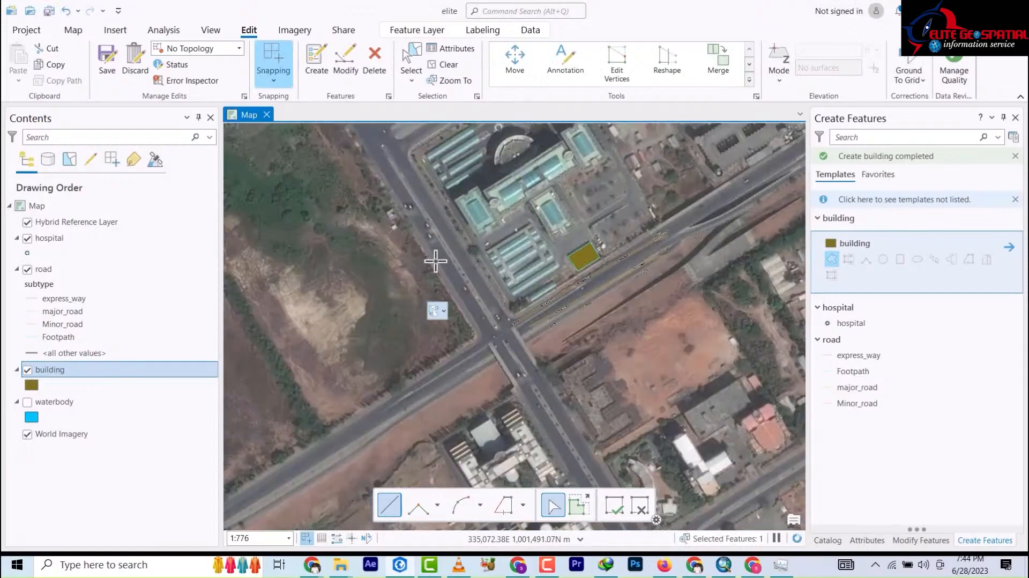
scroll(574, 269, "up", 2)
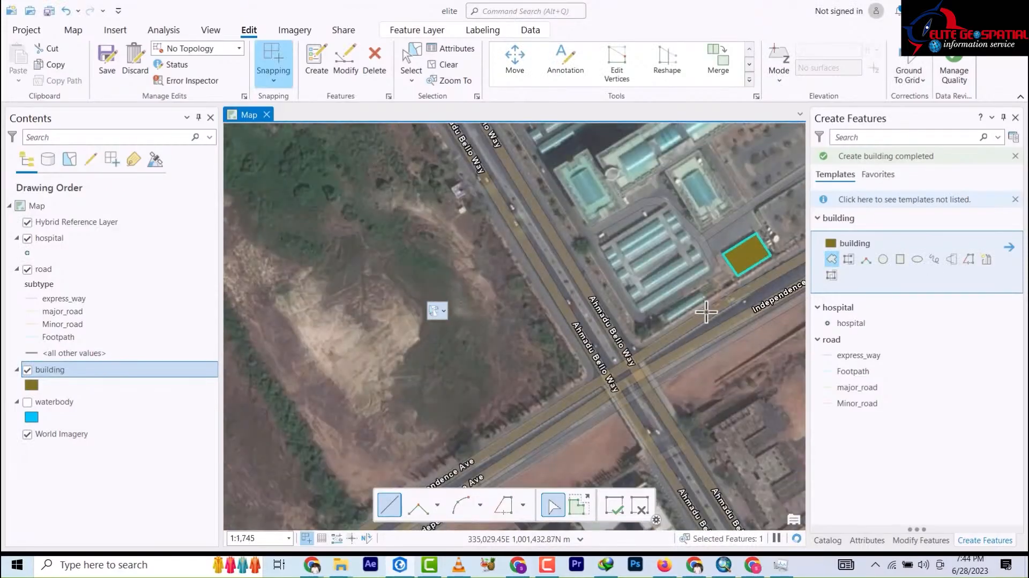
scroll(705, 312, "up", 4)
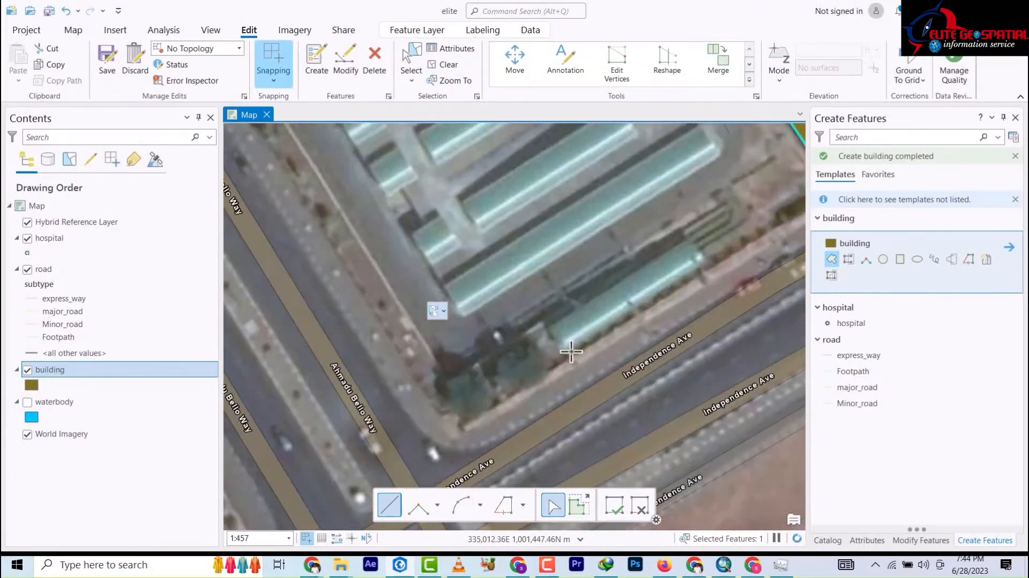
left_click(705, 263)
left_click(687, 242)
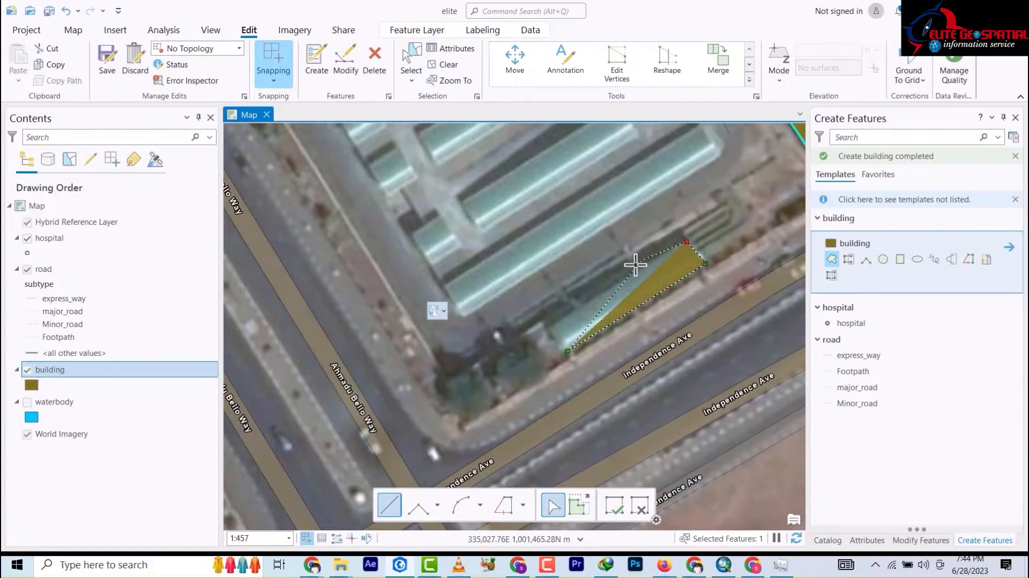
double_click(548, 330)
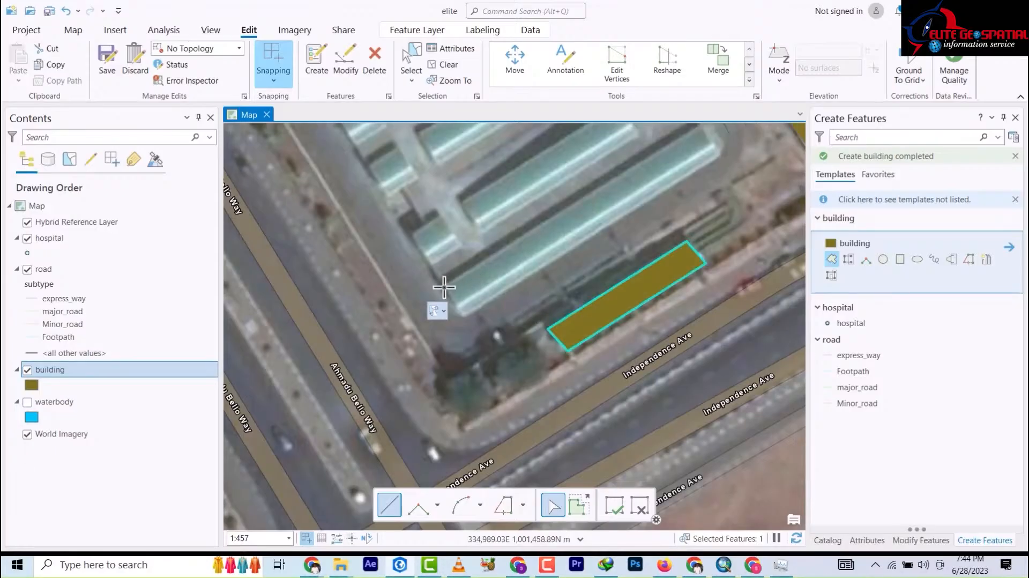
Step: Digitize a building polygon over the longest parallel roof, directly northwest of the narrow roadside building
left_click_drag(709, 136, 701, 168)
left_click(697, 153)
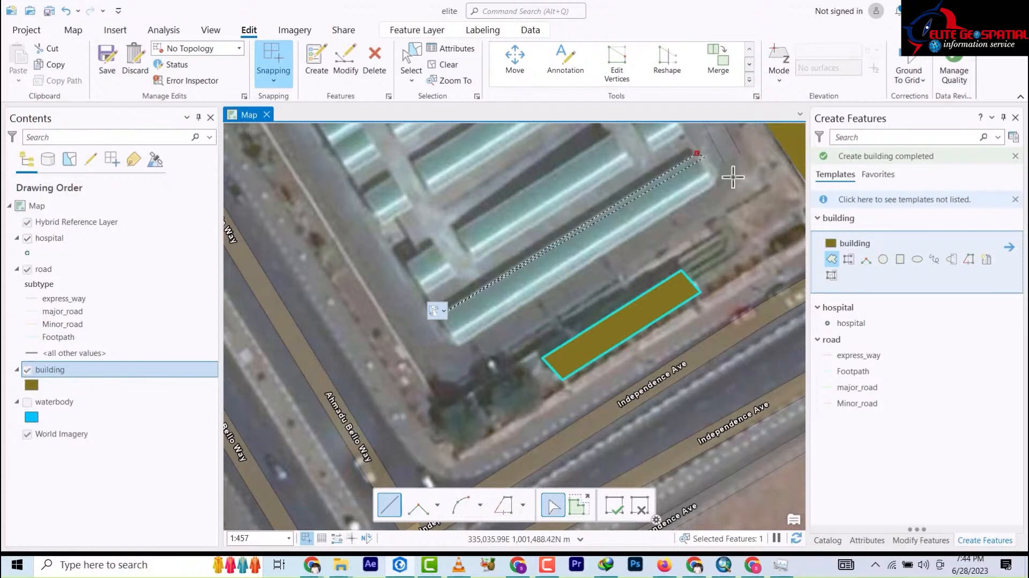
left_click(717, 180)
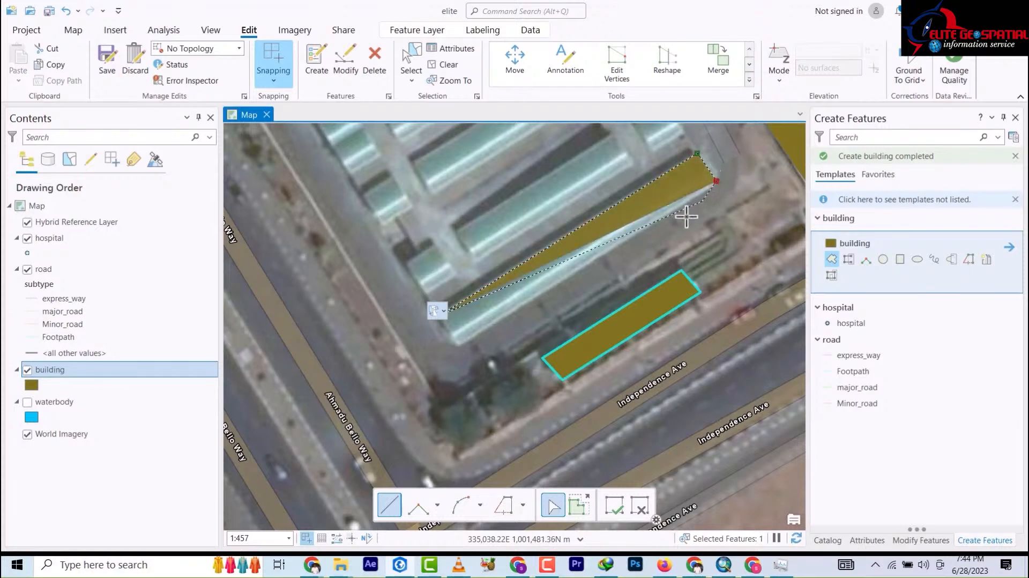
double_click(457, 350)
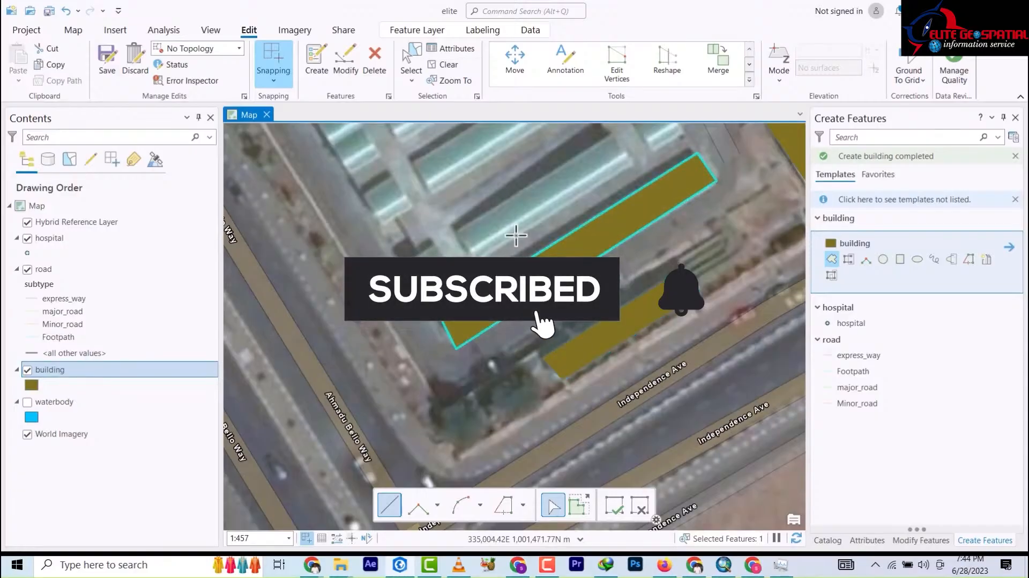
Step: Trace the shorter parallel roof directly northwest of the longest digitized building as a four-corner building polygon
left_click(460, 230)
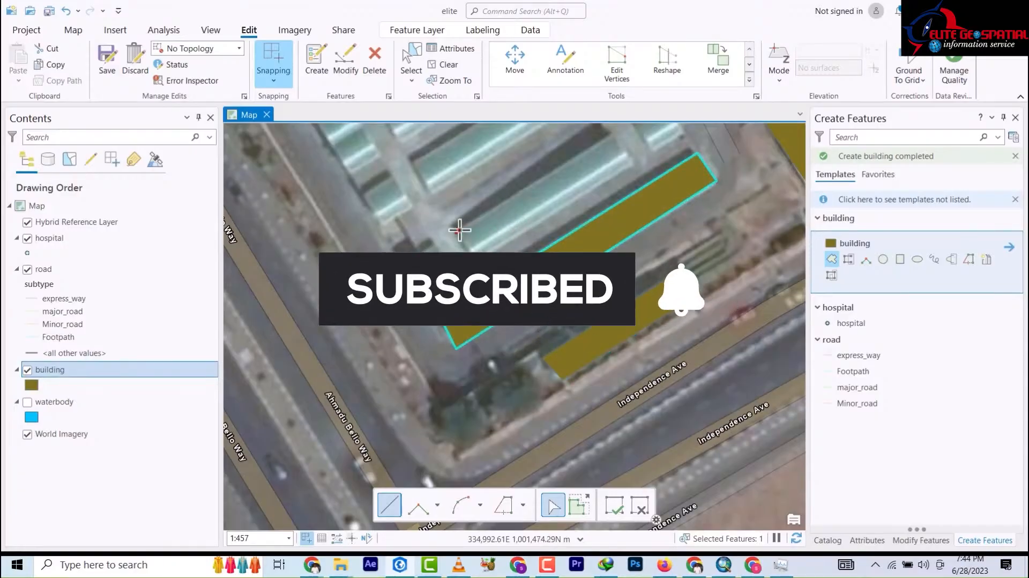
left_click(616, 132)
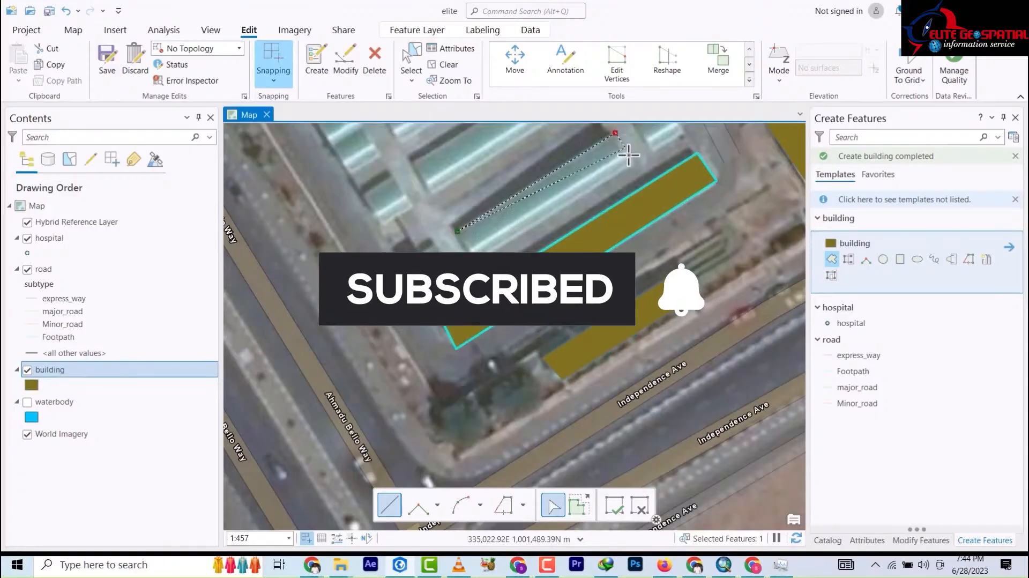
left_click(633, 161)
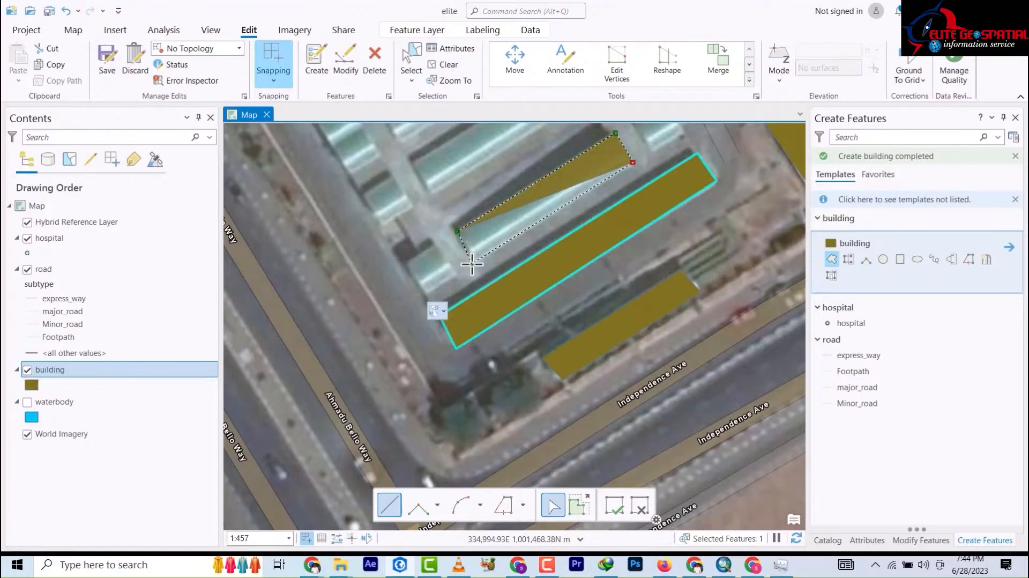
double_click(474, 260)
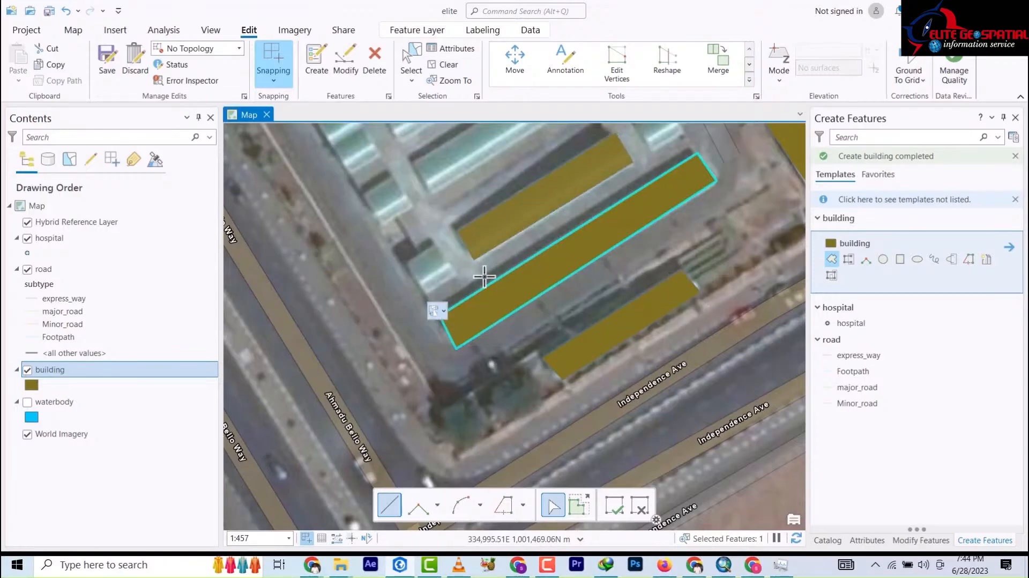
Step: Trace the small square roof at the southwestern end of the shorter parallel roof as a building polygon
left_click(408, 263)
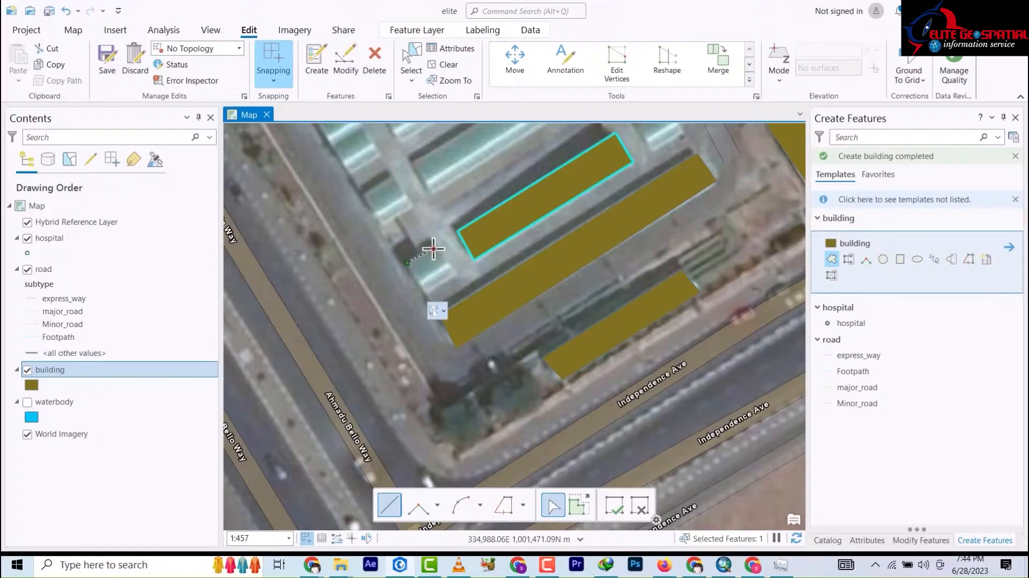
left_click(455, 272)
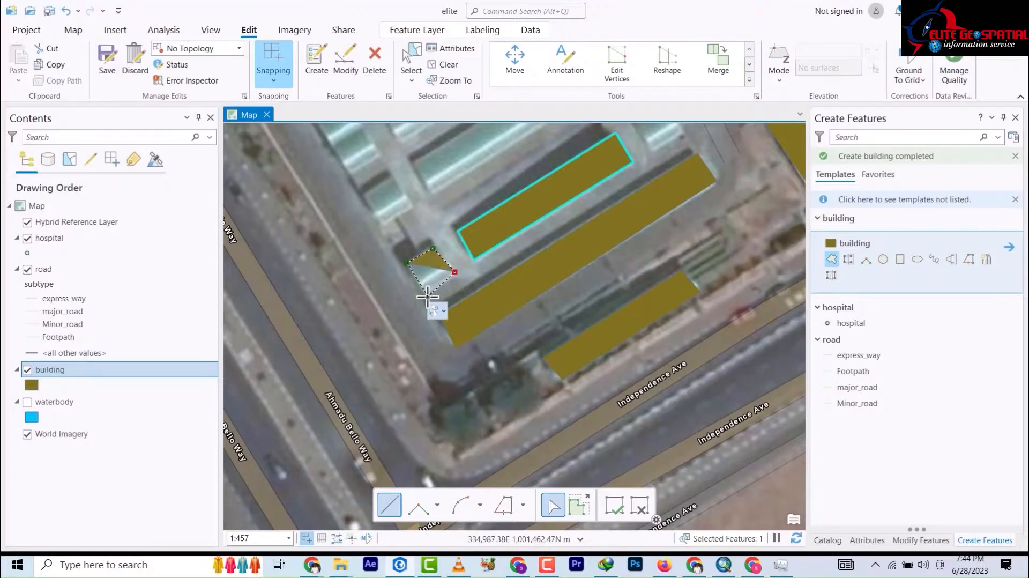
double_click(425, 296)
scroll(474, 298, "up", 3)
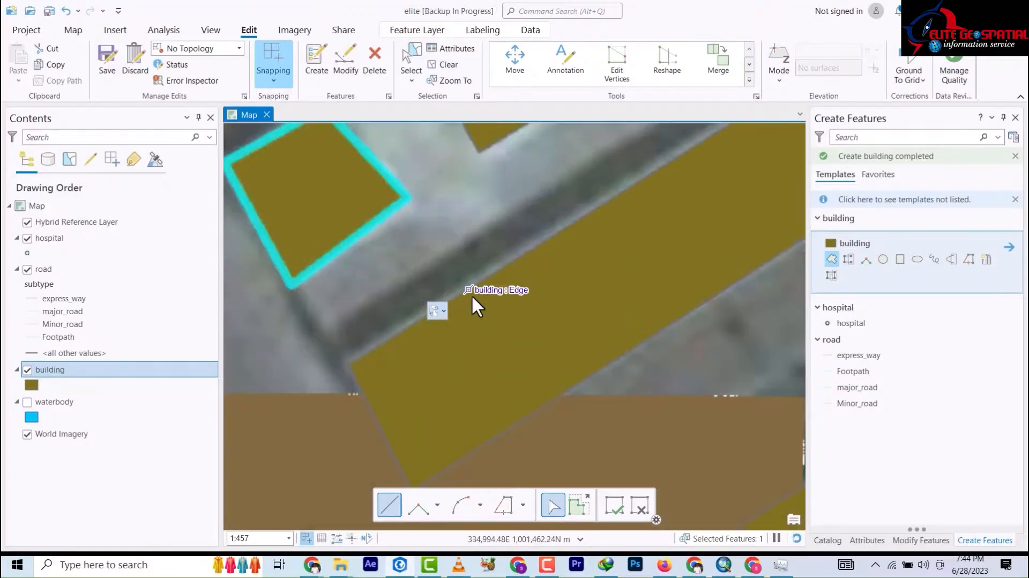
Step: Digitize the round white roof southeast of the Kur Mohammed Ave and Ahmadu Bello Way junction as a circular building polygon
scroll(474, 296, "down", 5)
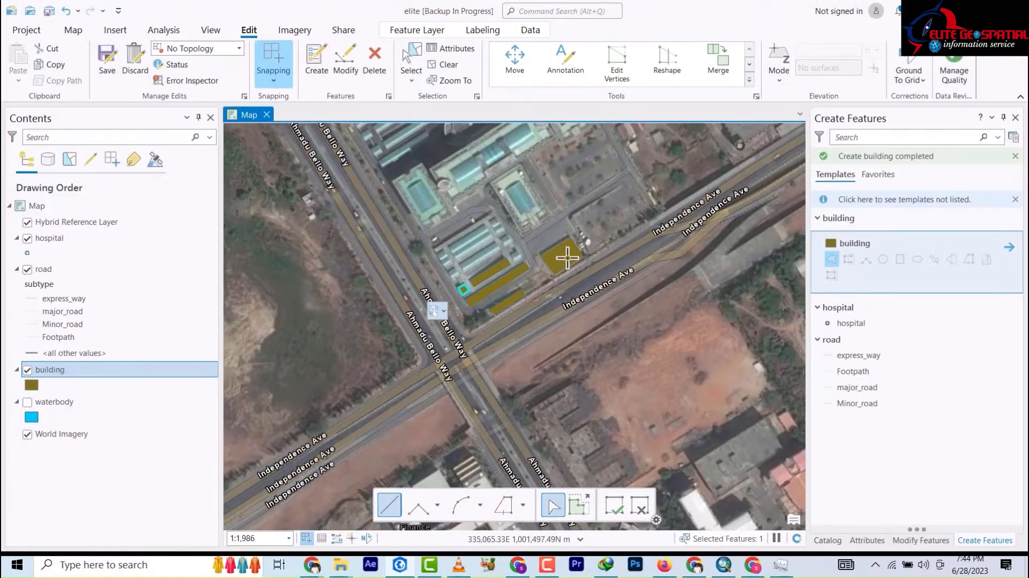
scroll(568, 265, "down", 5)
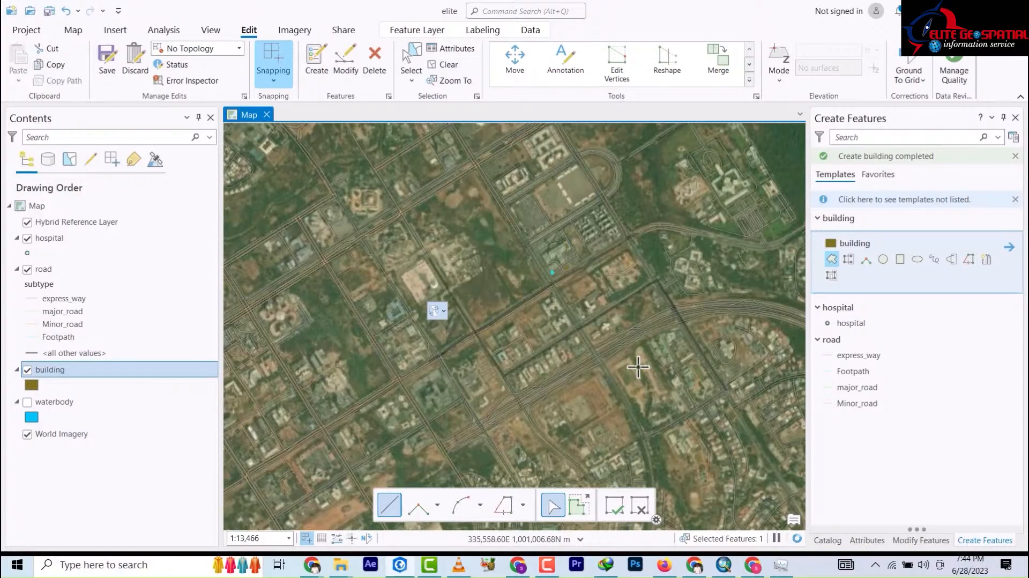
scroll(568, 240, "up", 3)
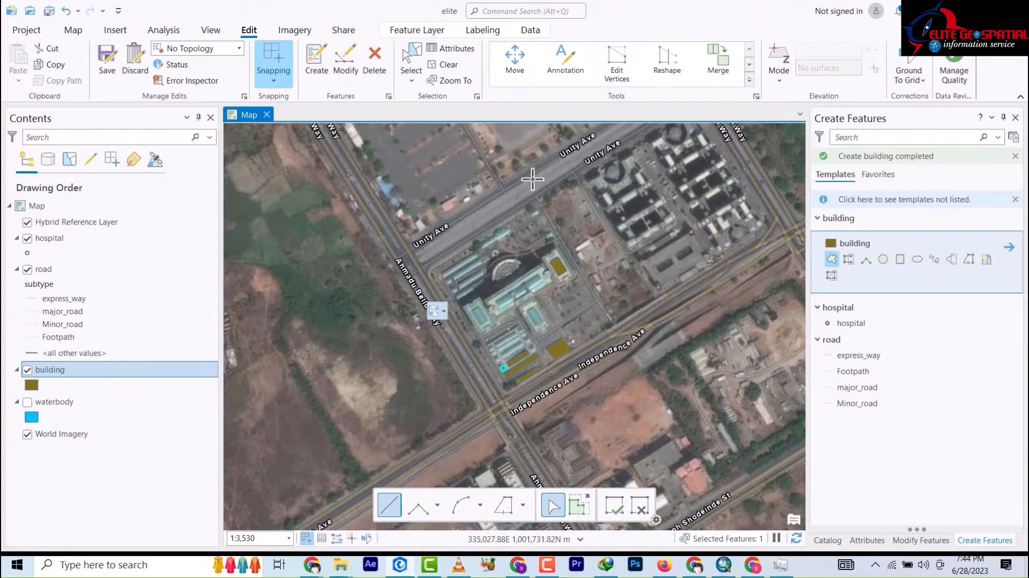
left_click_drag(533, 179, 528, 310)
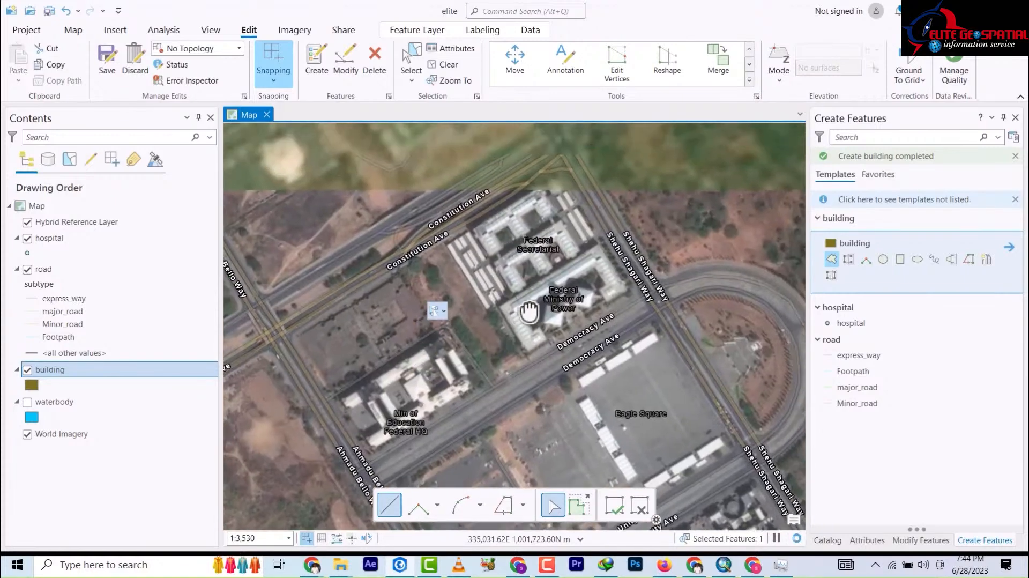
left_click_drag(522, 242, 671, 237)
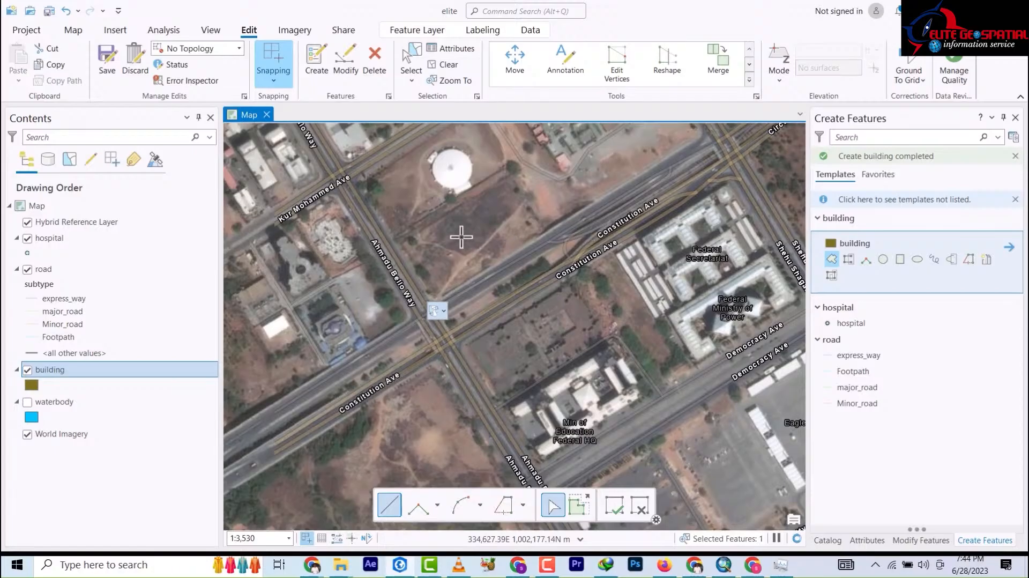
left_click_drag(473, 247, 569, 339)
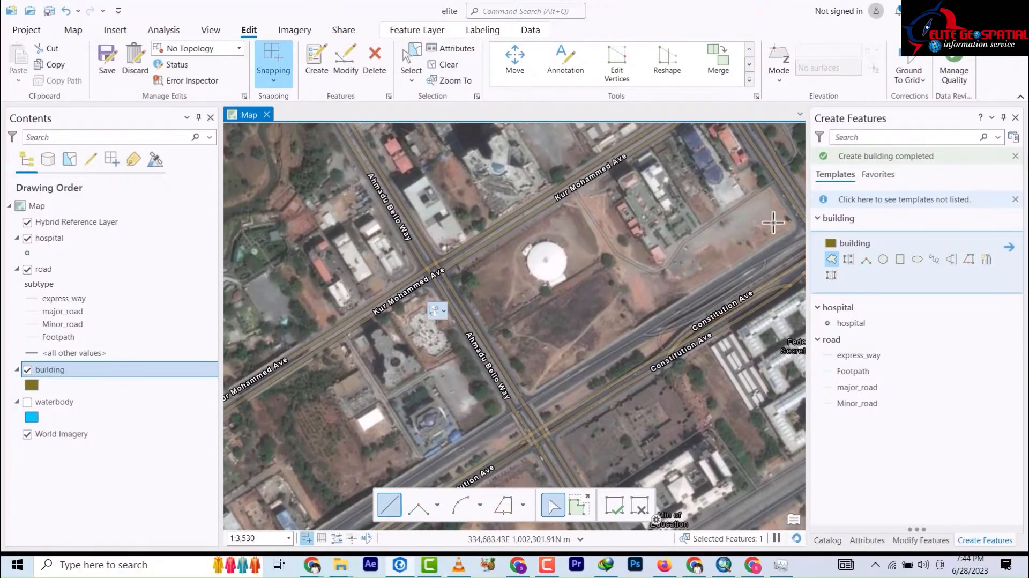
left_click(883, 259)
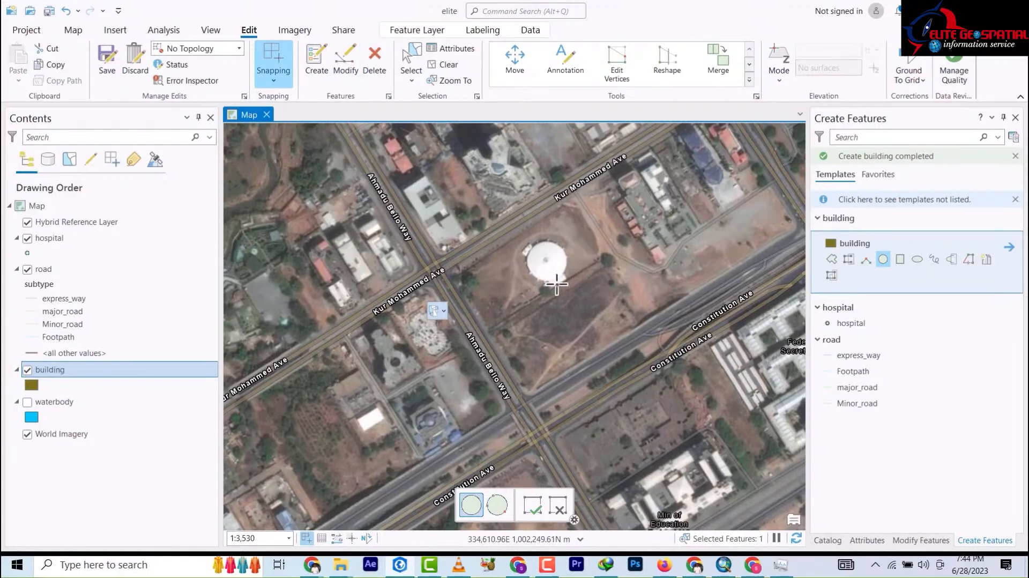
scroll(552, 265, "up", 6)
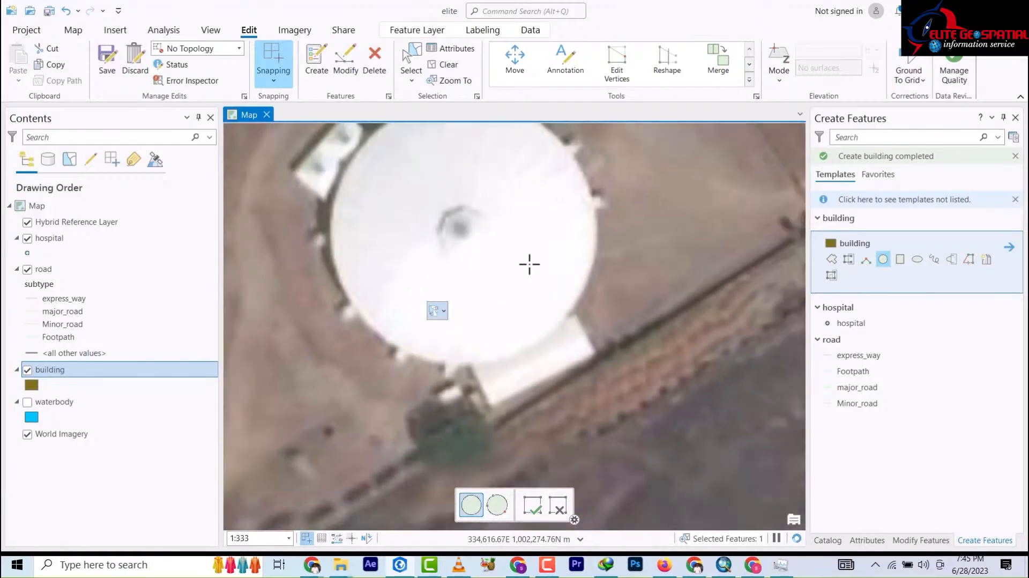
scroll(495, 251, "down", 1)
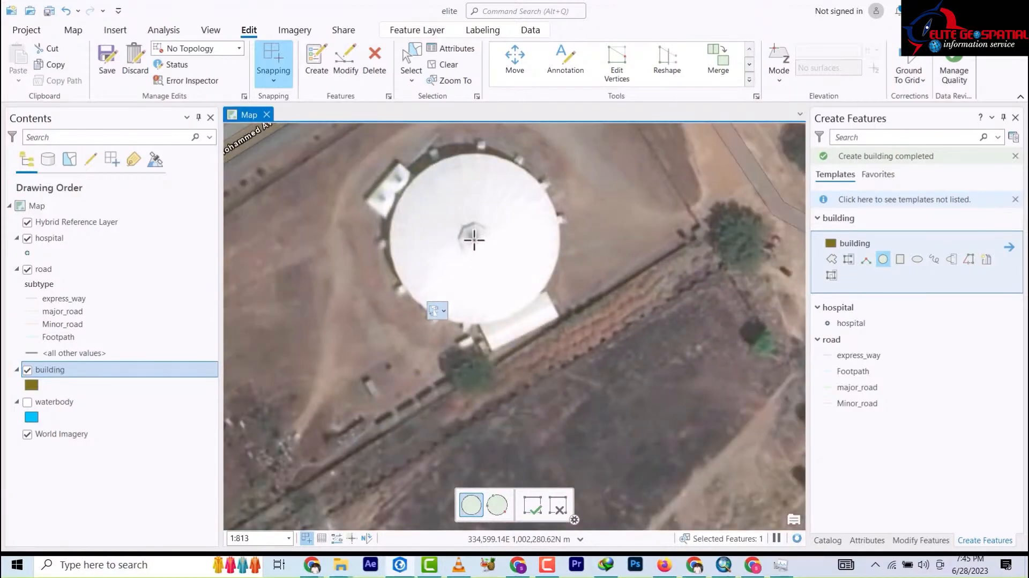
left_click(474, 235)
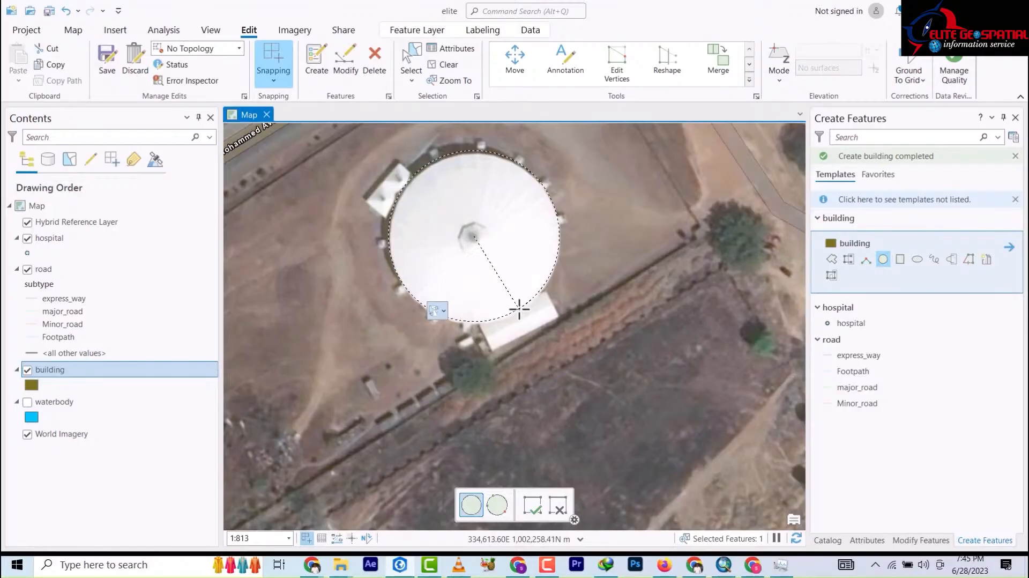
left_click(519, 309)
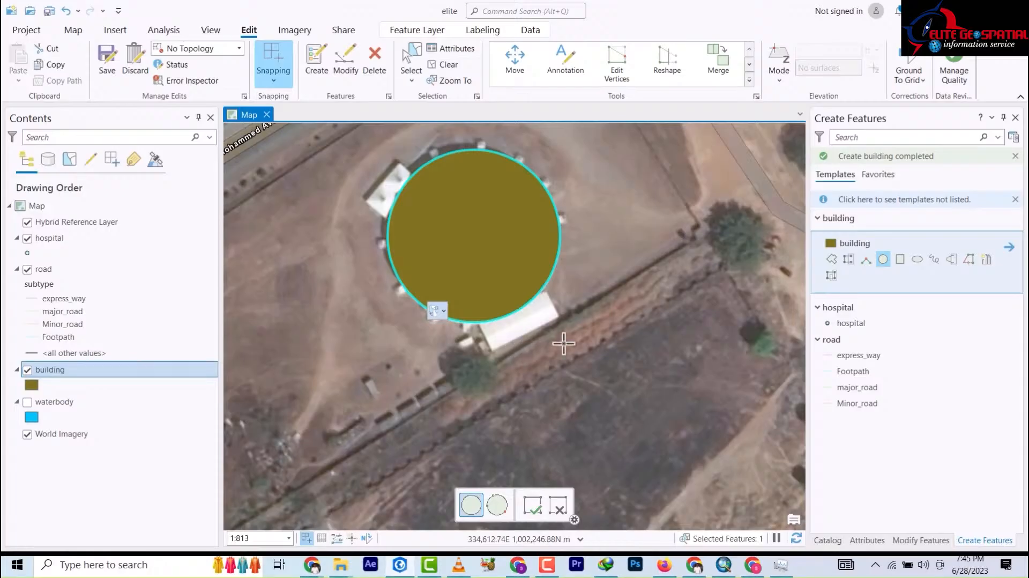
Step: Trace the rectangular white annex at the round building's southeastern edge as a four-corner building polygon overlapping the circle
left_click(831, 259)
scroll(501, 362, "down", 5)
scroll(504, 364, "up", 6)
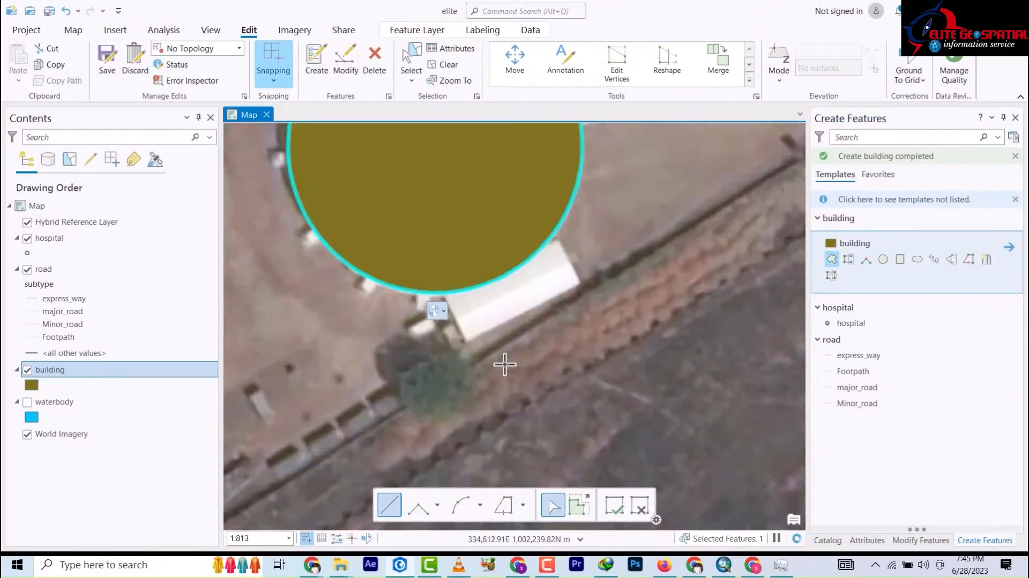
scroll(504, 364, "up", 4)
scroll(493, 317, "down", 3)
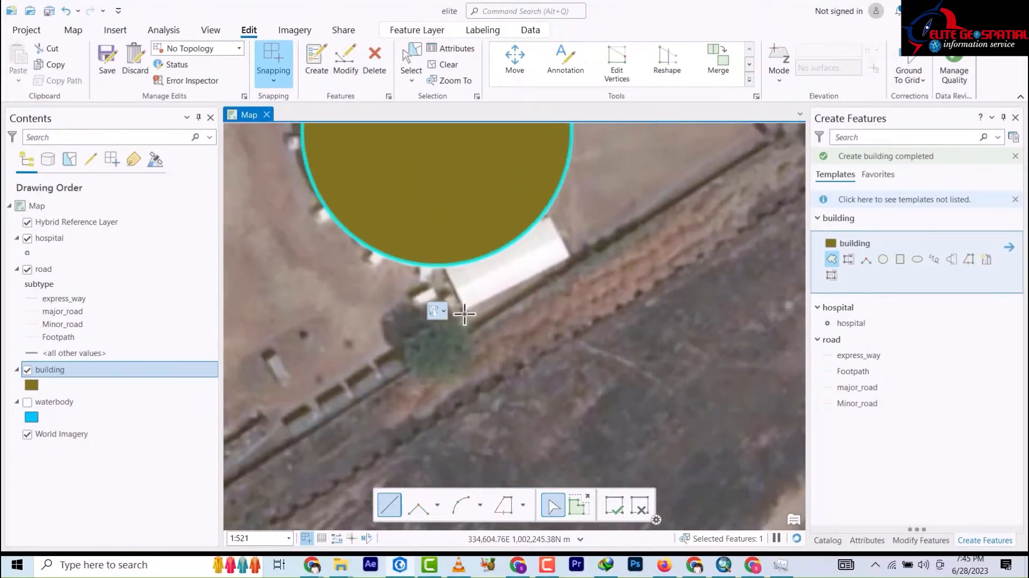
left_click(467, 309)
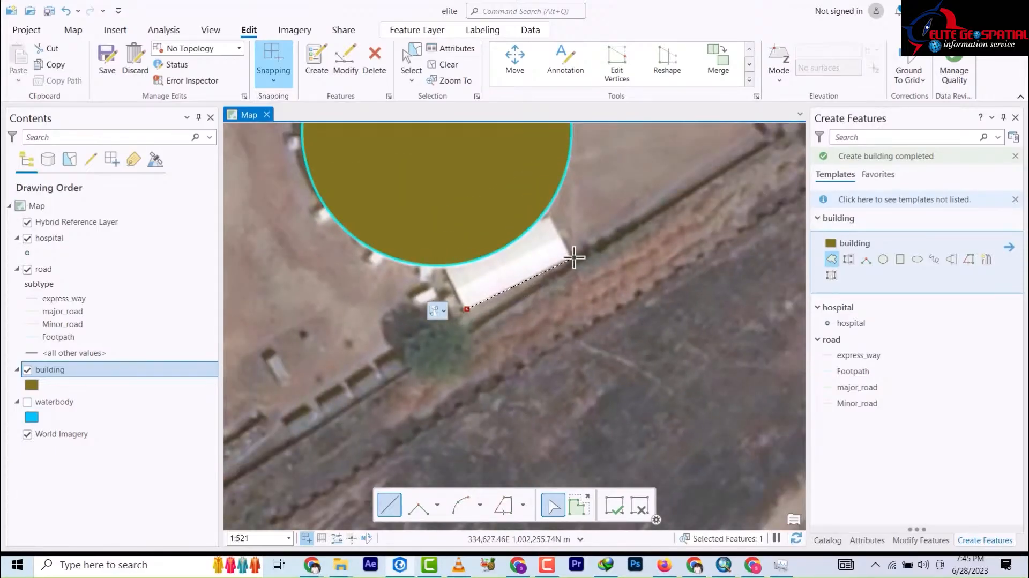
left_click(572, 256)
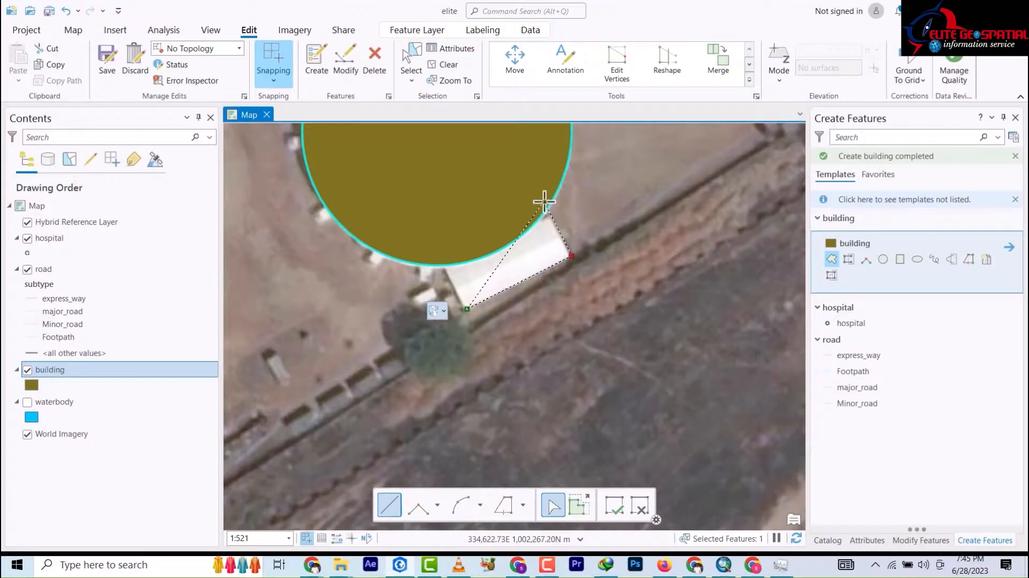
left_click(543, 203)
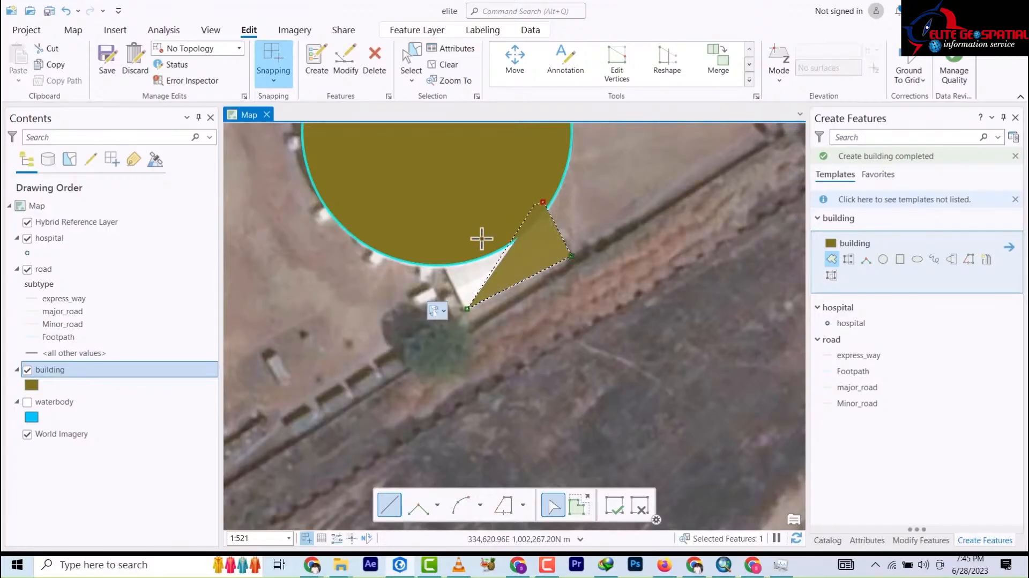
double_click(451, 260)
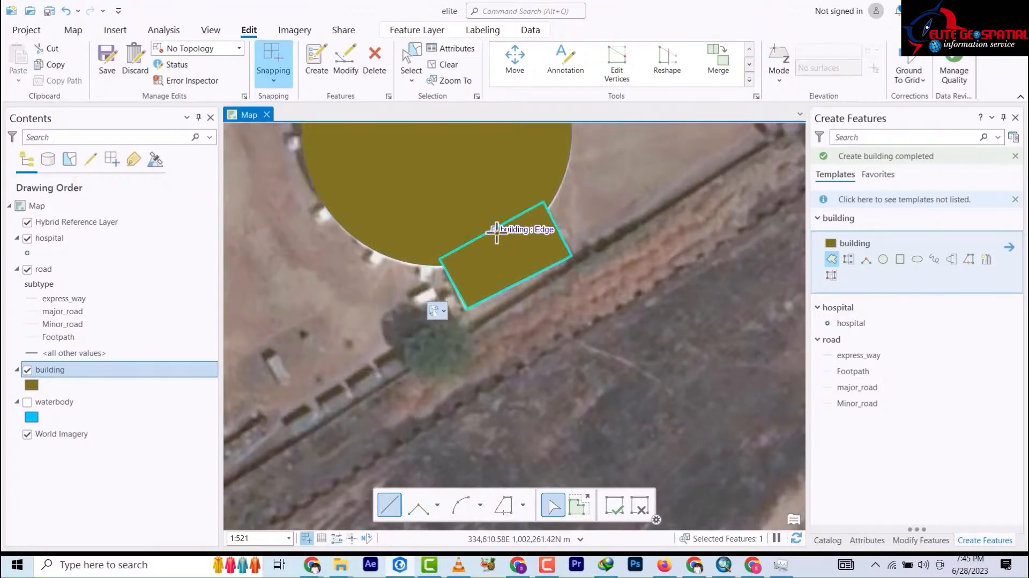
Step: Trace the white annex at the round building's northwestern edge as a four-corner building polygon overlapping the circle
left_click_drag(515, 236, 586, 391)
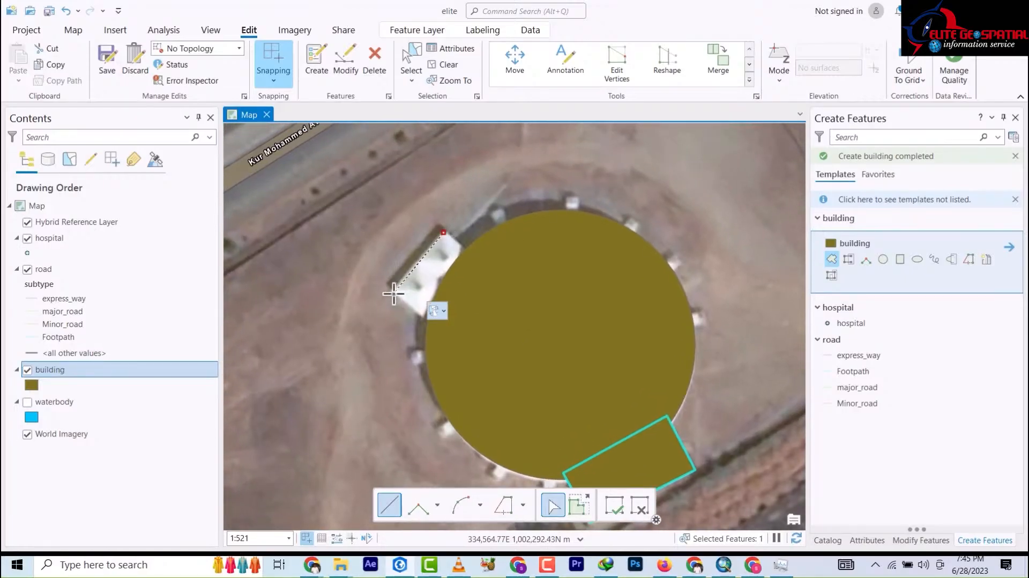
left_click(439, 326)
double_click(481, 257)
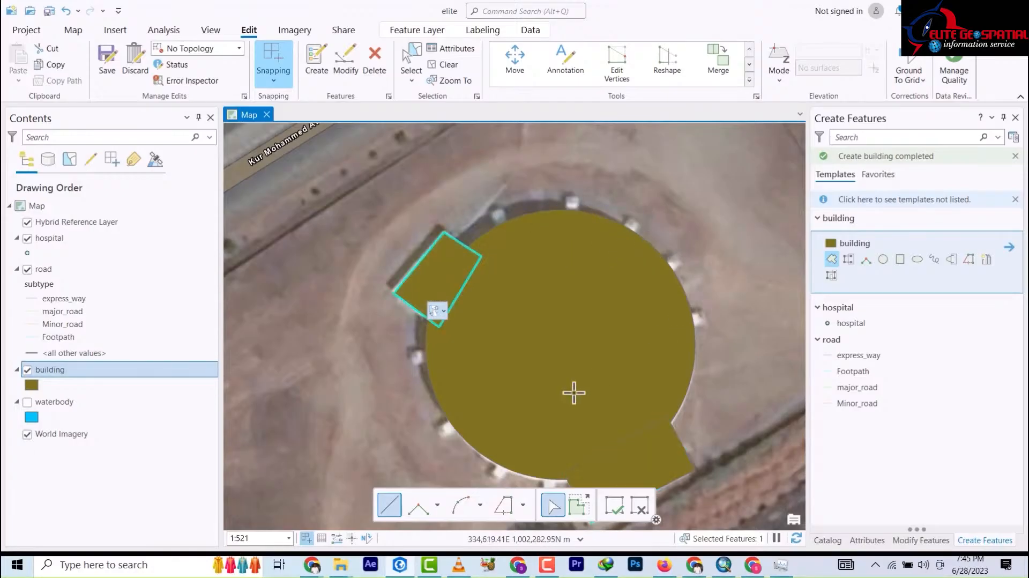
Step: Trace the small white block on the round building's southern edge, just west of the southeastern annex, as a building polygon
scroll(544, 374, "down", 1)
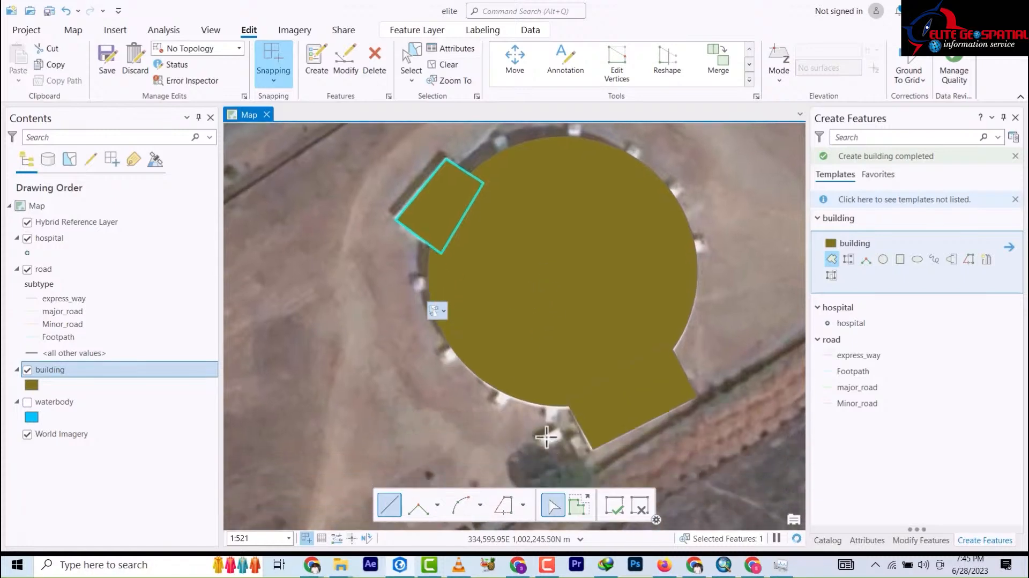
scroll(546, 435, "down", 3)
scroll(547, 435, "down", 2)
scroll(548, 437, "up", 6)
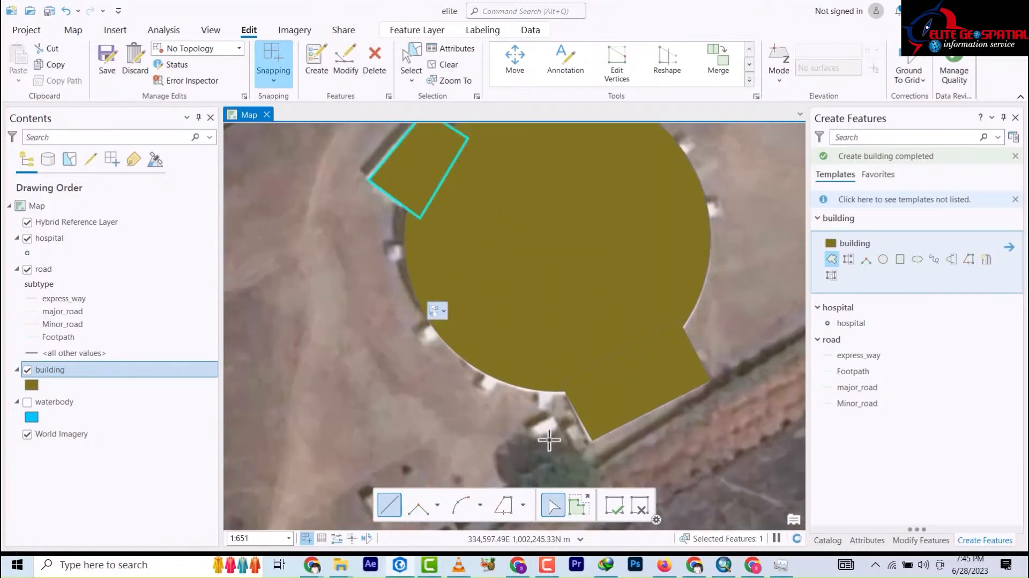
scroll(549, 440, "up", 2)
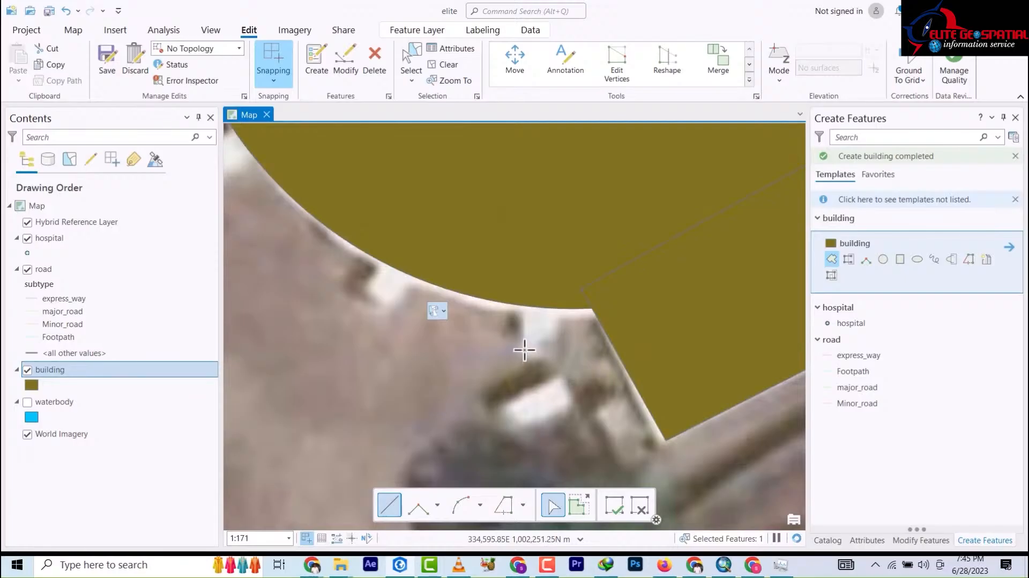
left_click(564, 295)
left_click(523, 292)
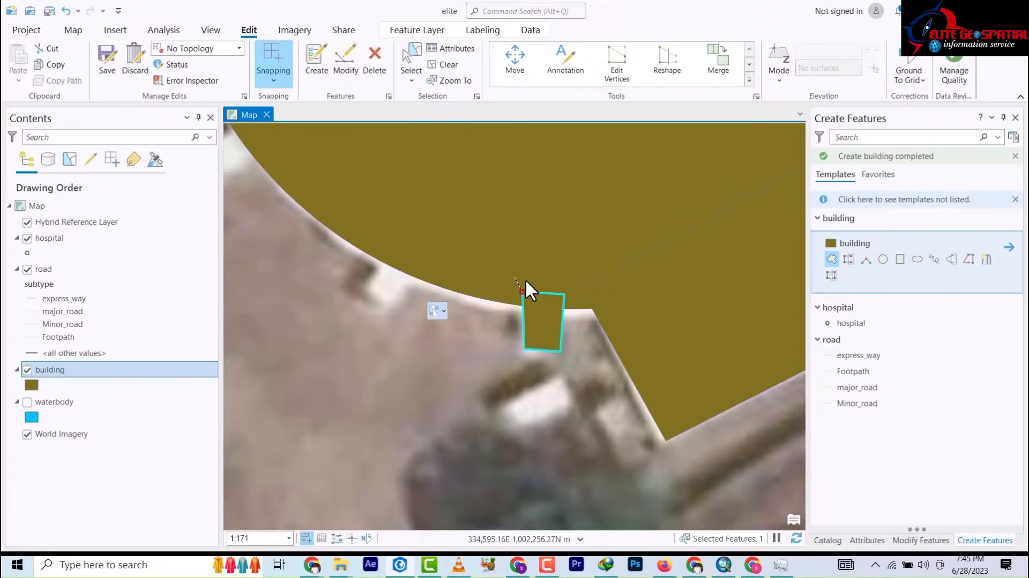
right_click(526, 281)
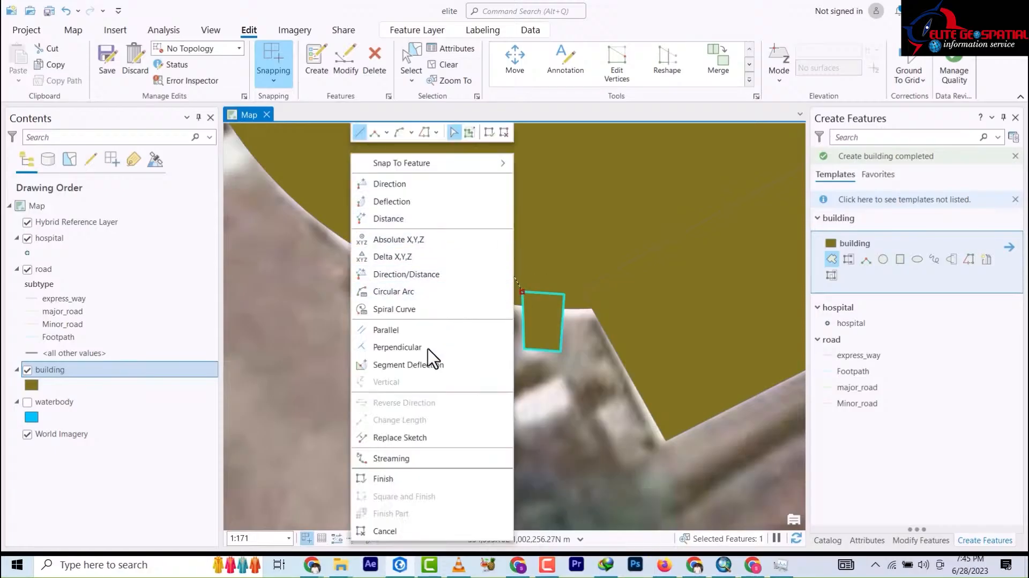
left_click(530, 436)
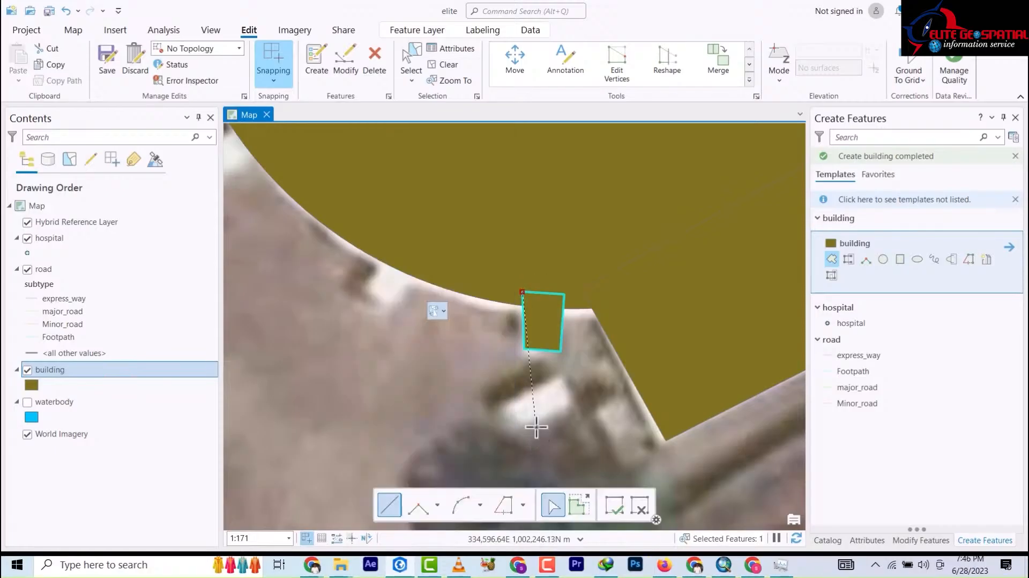
left_click(486, 398)
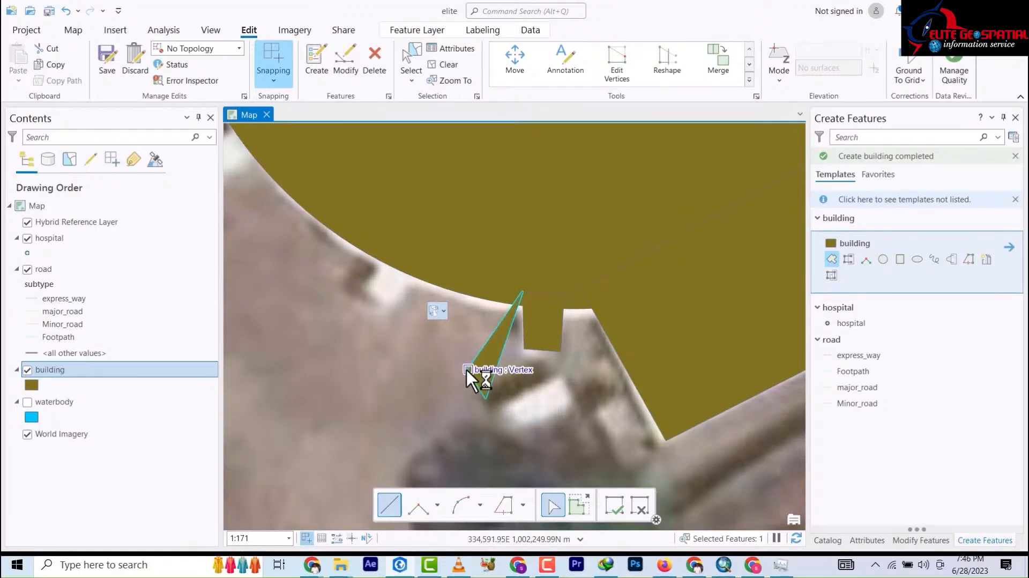
key("ctrl+z")
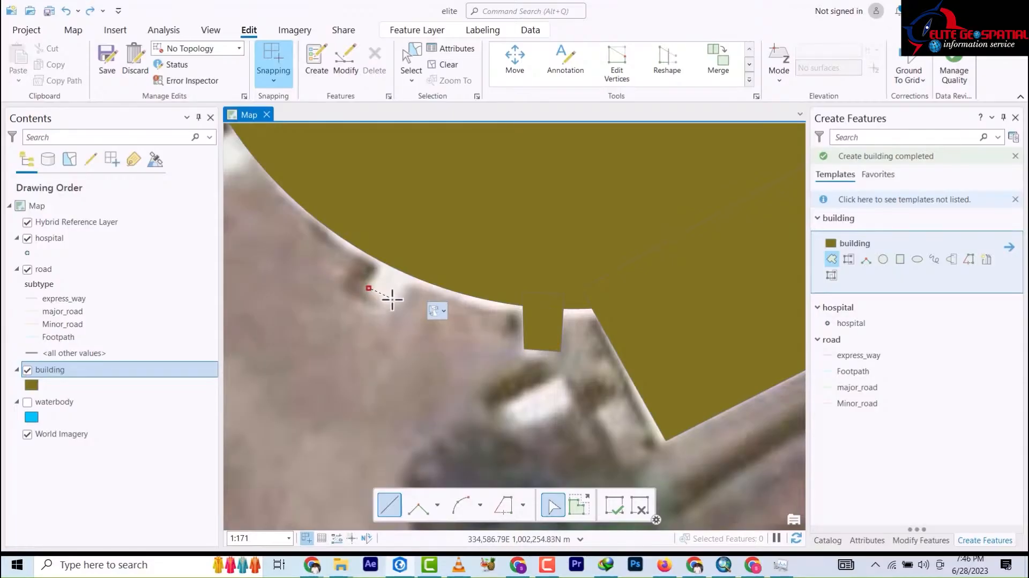
Step: Trace the next small white block to the west along the round building's southern edge as a four-corner building polygon
left_click(408, 268)
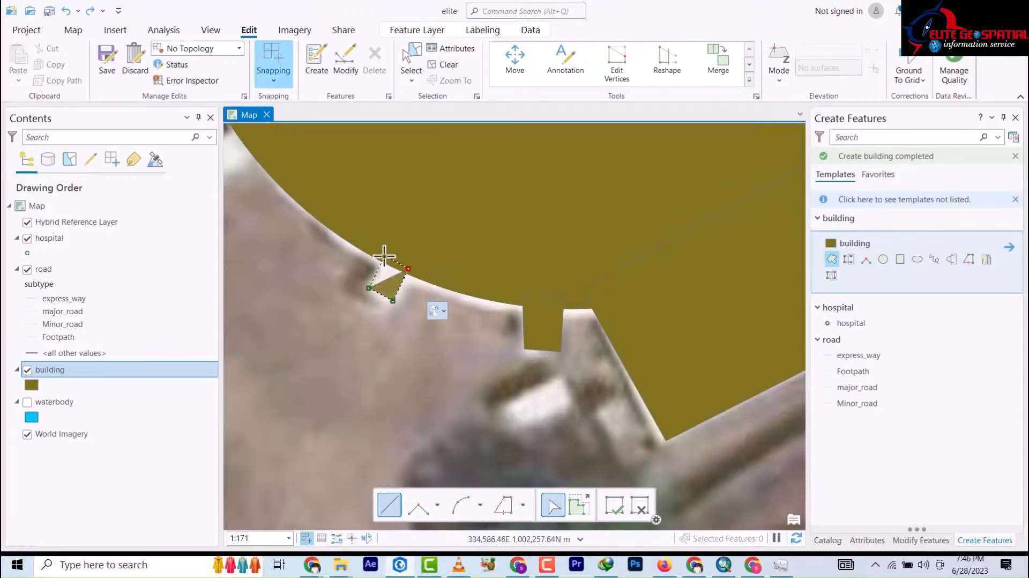
double_click(383, 256)
scroll(446, 261, "down", 5)
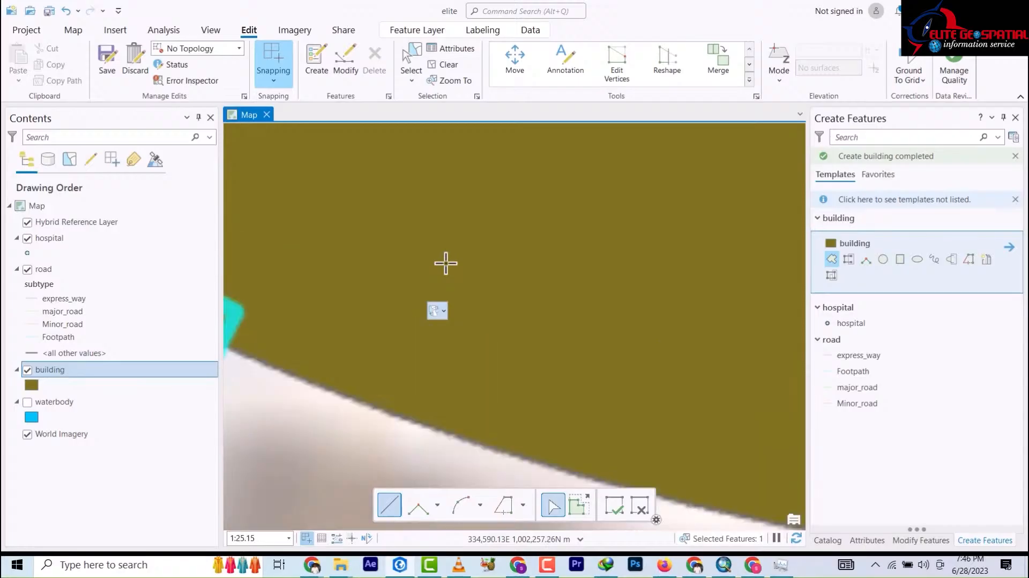
Step: Select the round building polygon together with all its attached annex and block polygons, and bring up the feature modification tools
scroll(446, 262, "down", 3)
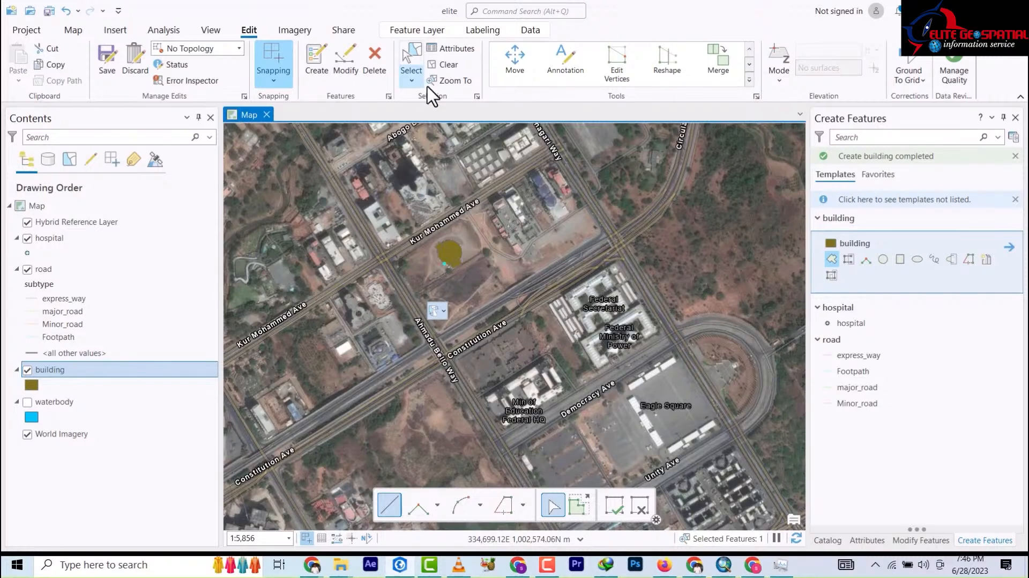
left_click(411, 64)
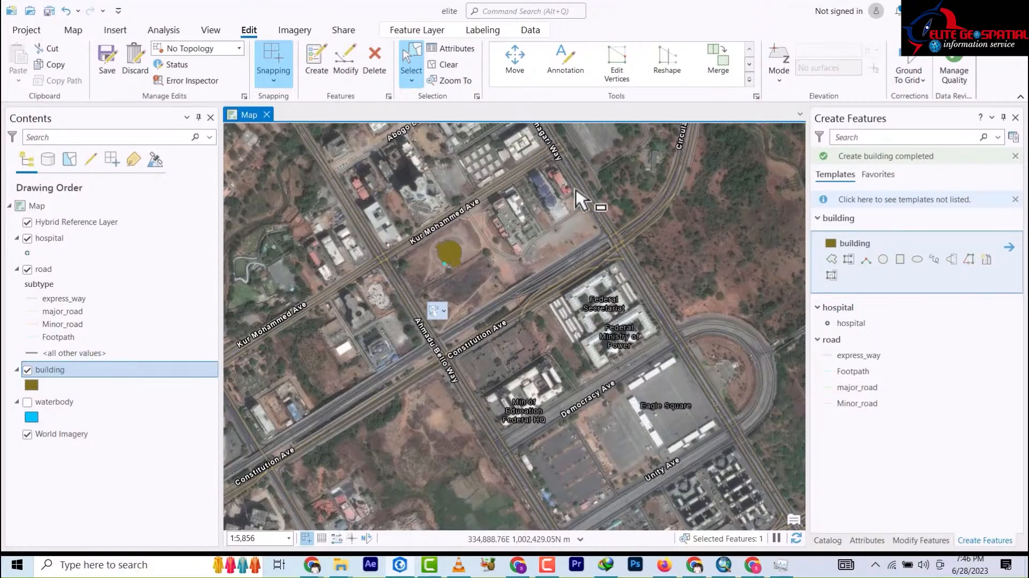
scroll(453, 268, "up", 5)
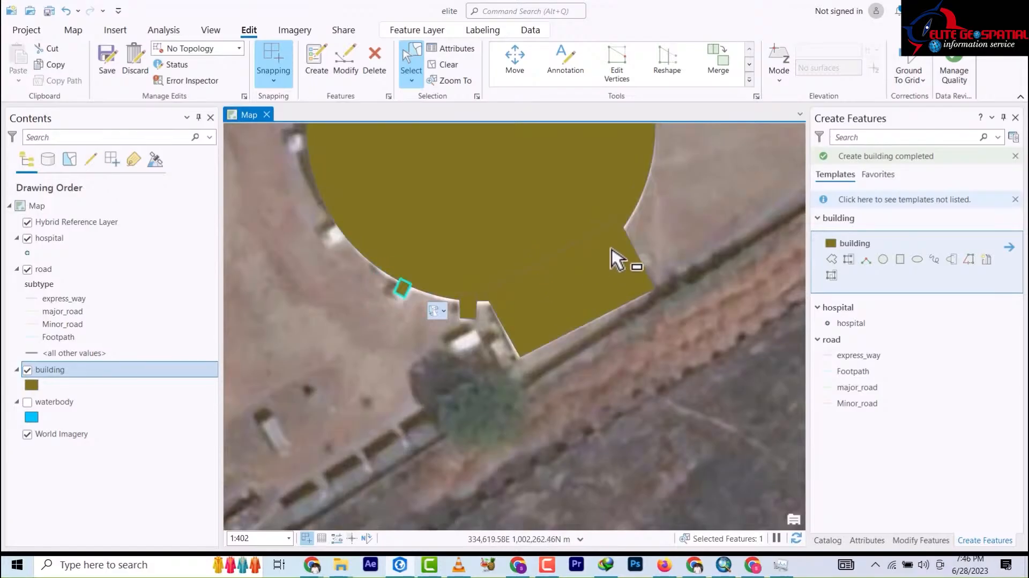
scroll(622, 270, "down", 3)
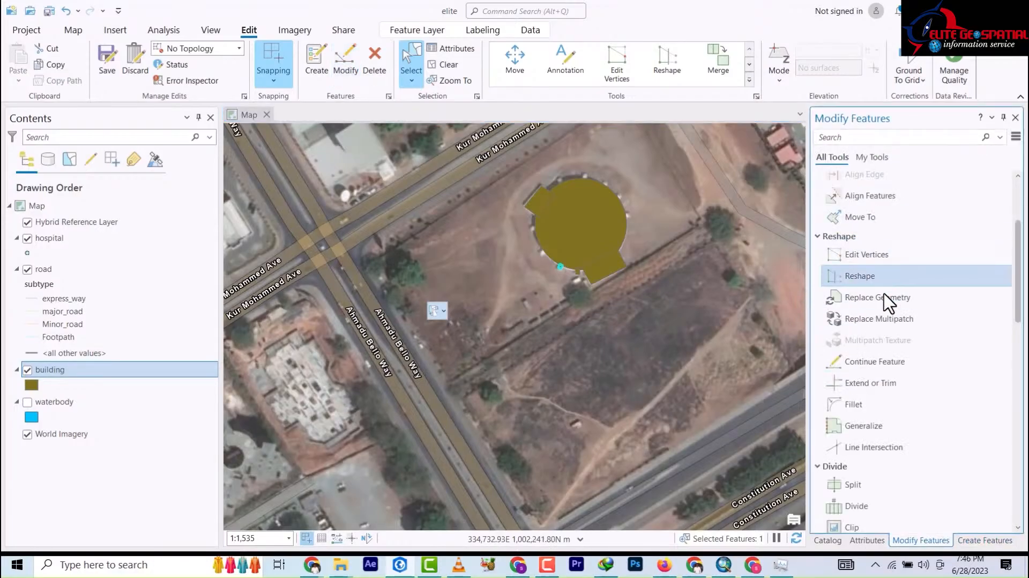
left_click_drag(679, 313, 501, 175)
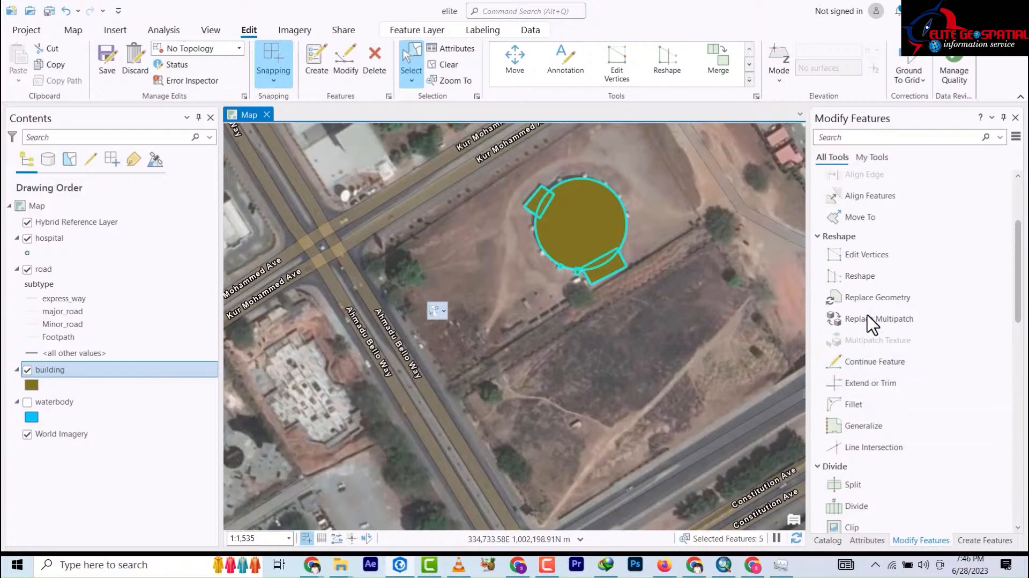
scroll(876, 271, "down", 3)
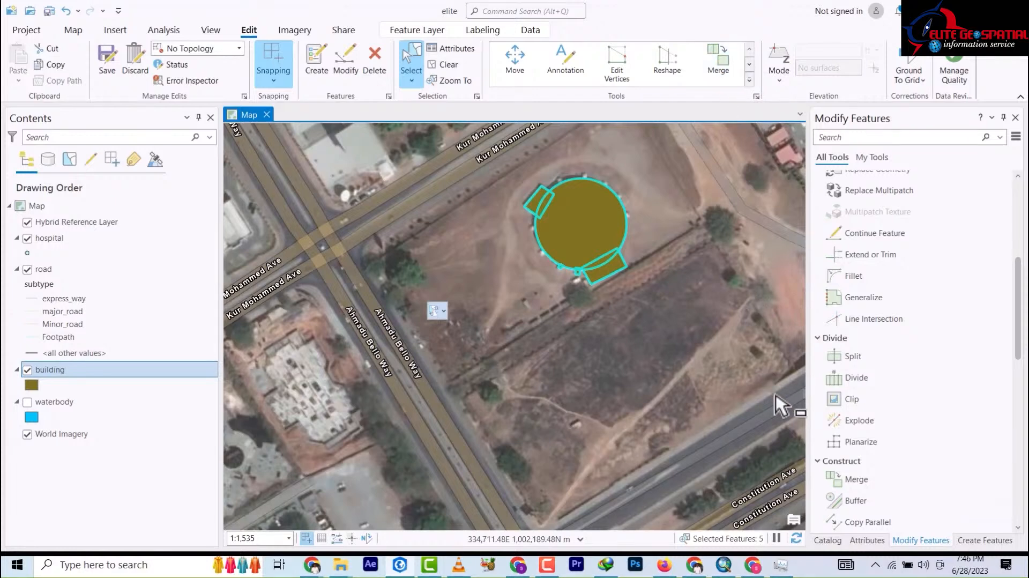
Step: Merge the selected round building, annex and block polygons into one existing feature of the building layer
left_click(721, 56)
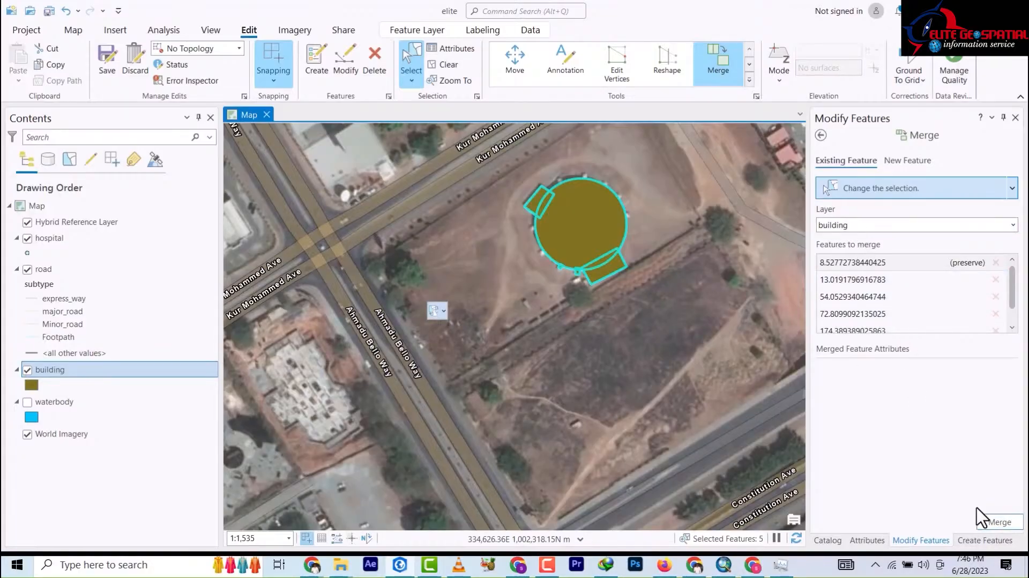
left_click(1000, 522)
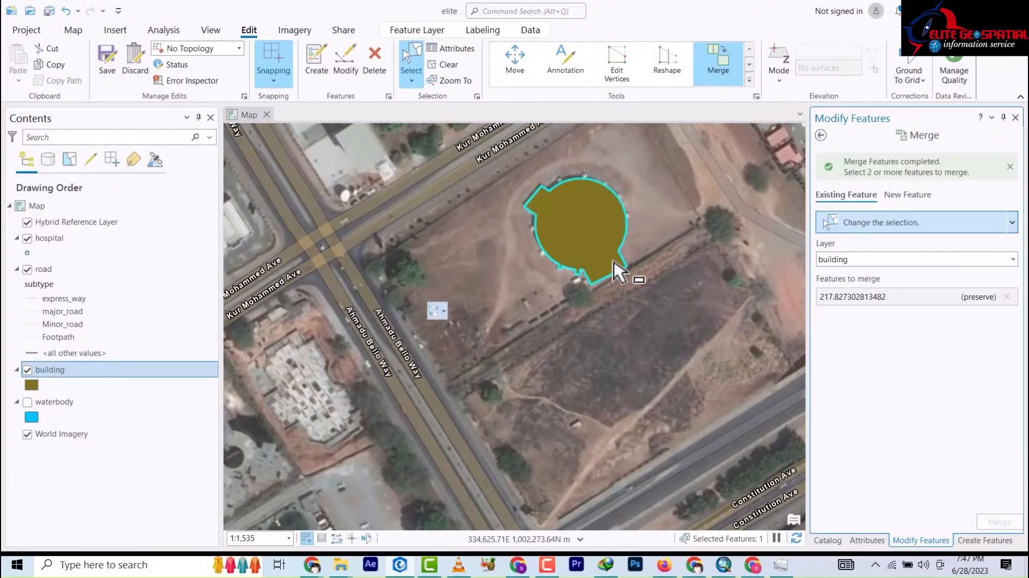
scroll(581, 273, "down", 1)
scroll(581, 276, "down", 2)
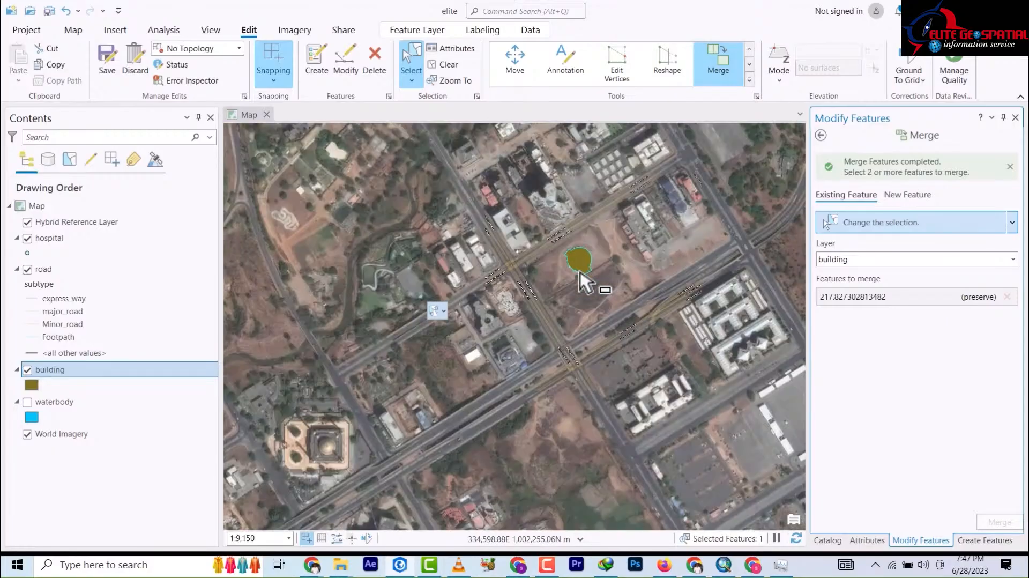
scroll(583, 276, "up", 6)
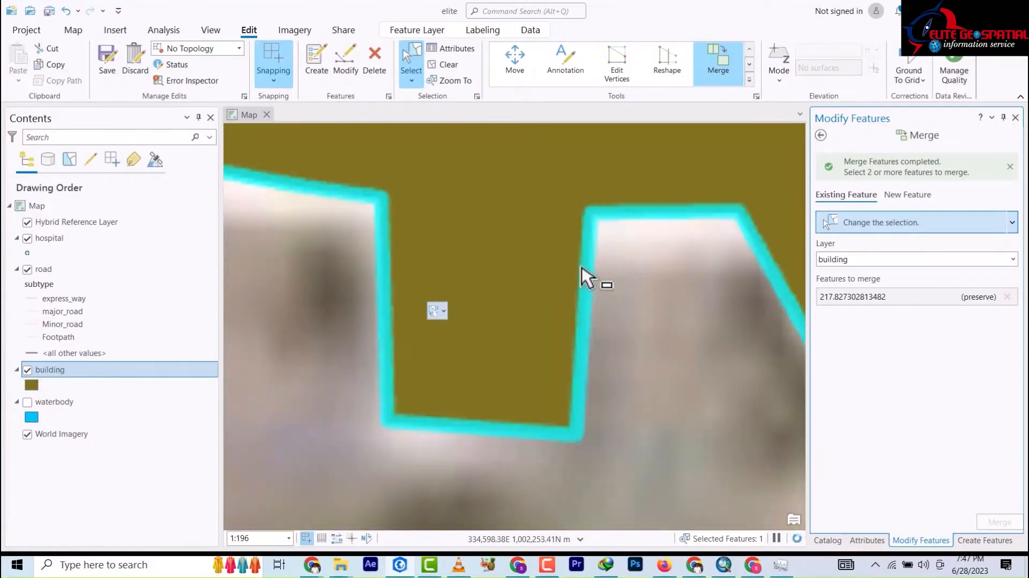
scroll(584, 276, "down", 5)
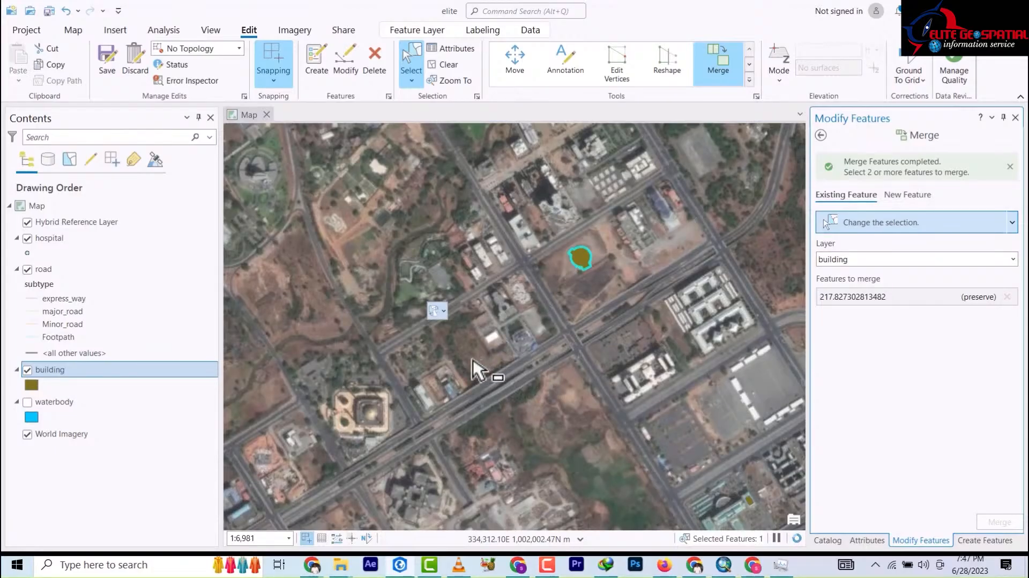
Step: Trace the National Mosque's cross-shaped central roof around the golden dome as a twelve-corner building polygon
scroll(351, 416, "up", 4)
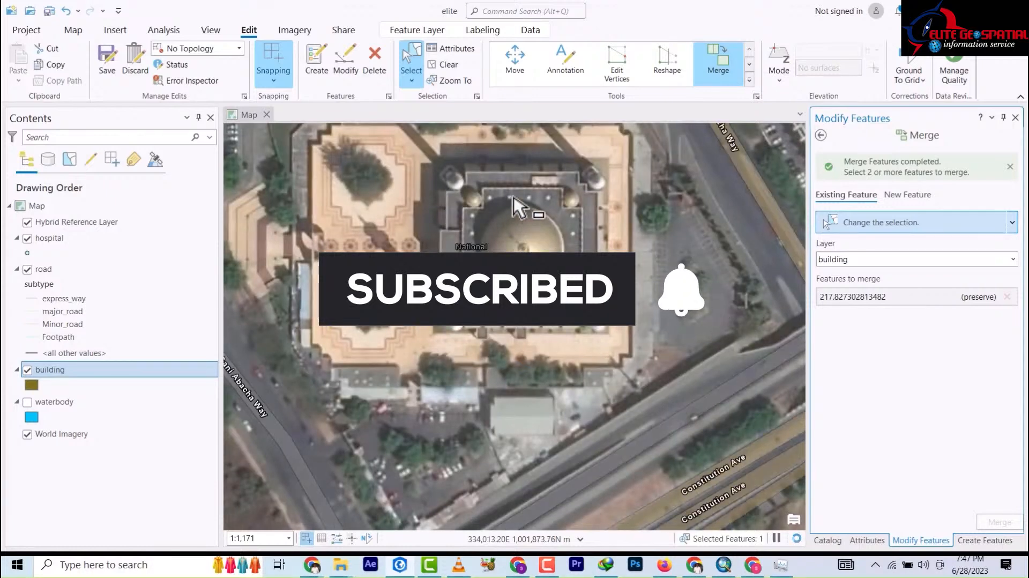
scroll(513, 206, "down", 2)
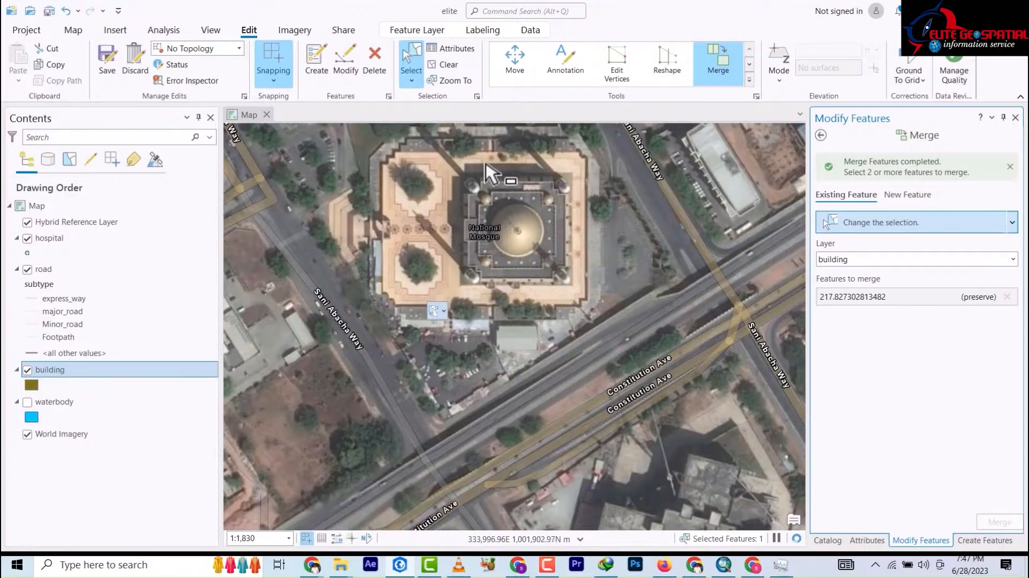
scroll(515, 179, "up", 1)
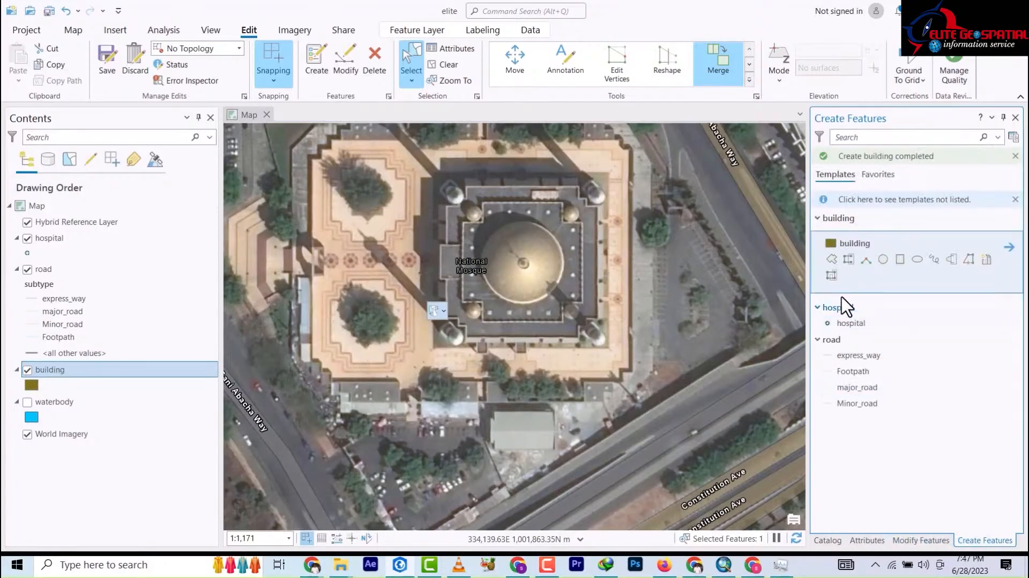
left_click(833, 260)
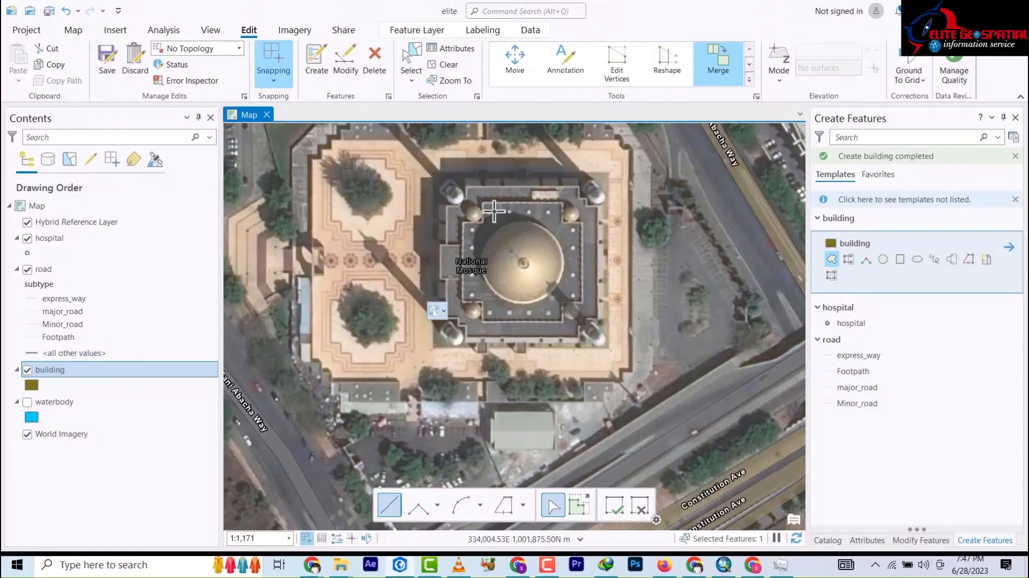
scroll(501, 219, "up", 2)
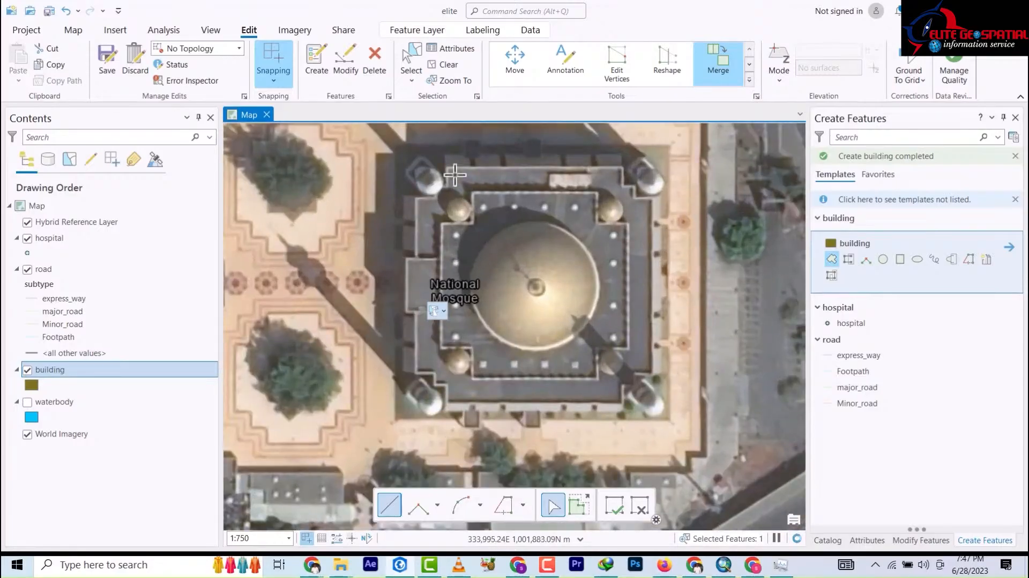
left_click(473, 222)
left_click(443, 224)
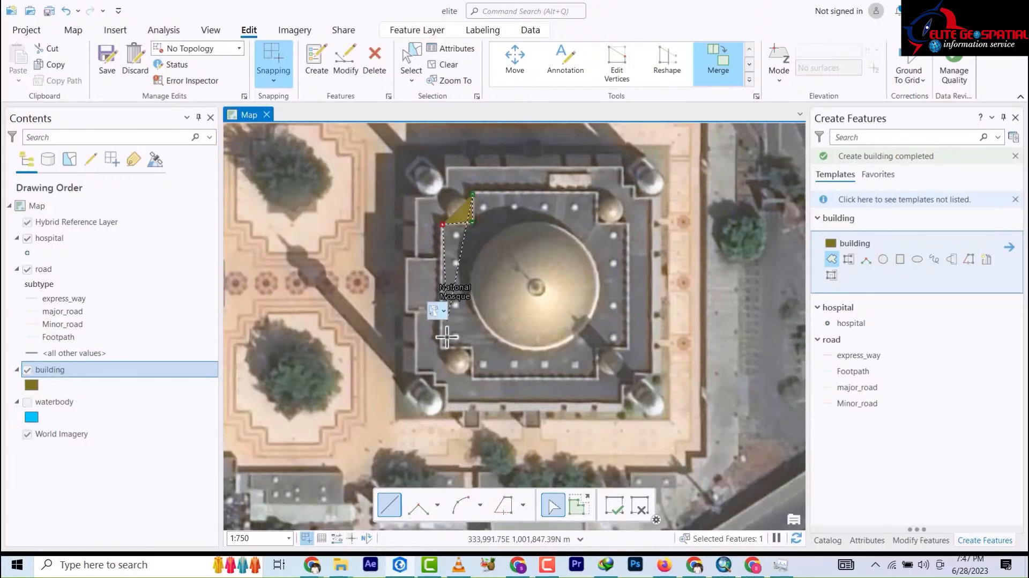
left_click(440, 349)
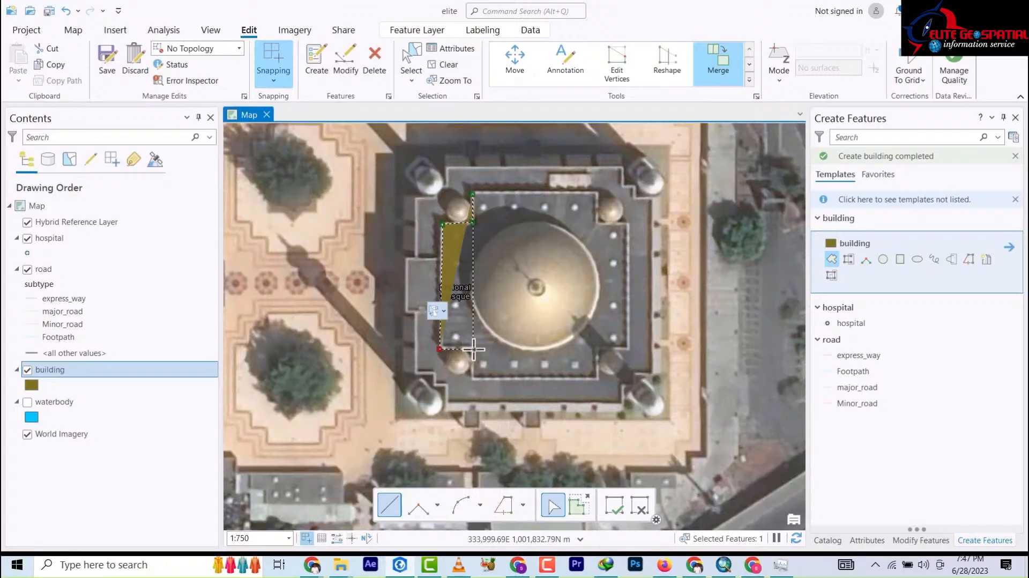
left_click(472, 349)
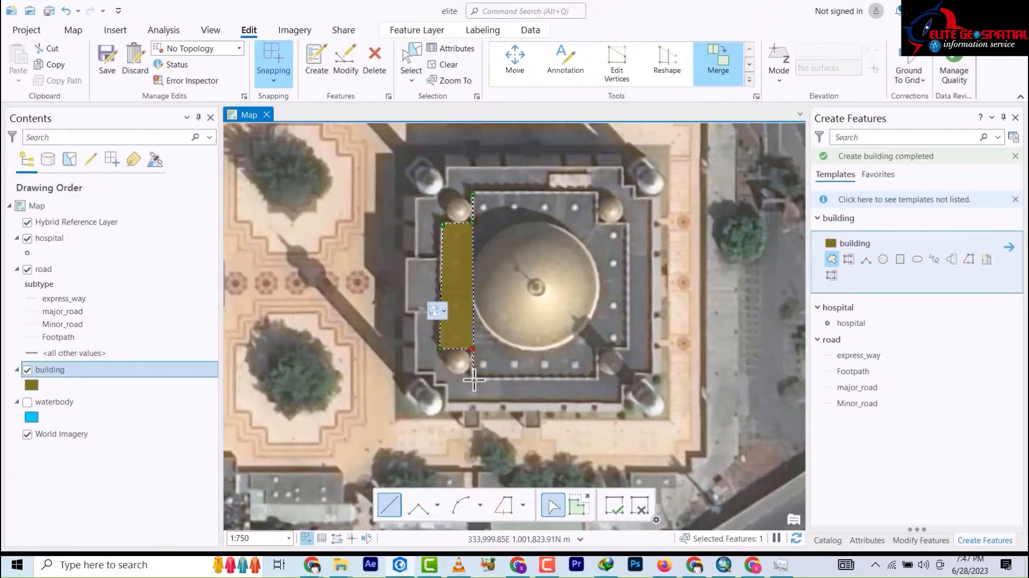
left_click(474, 379)
left_click(597, 379)
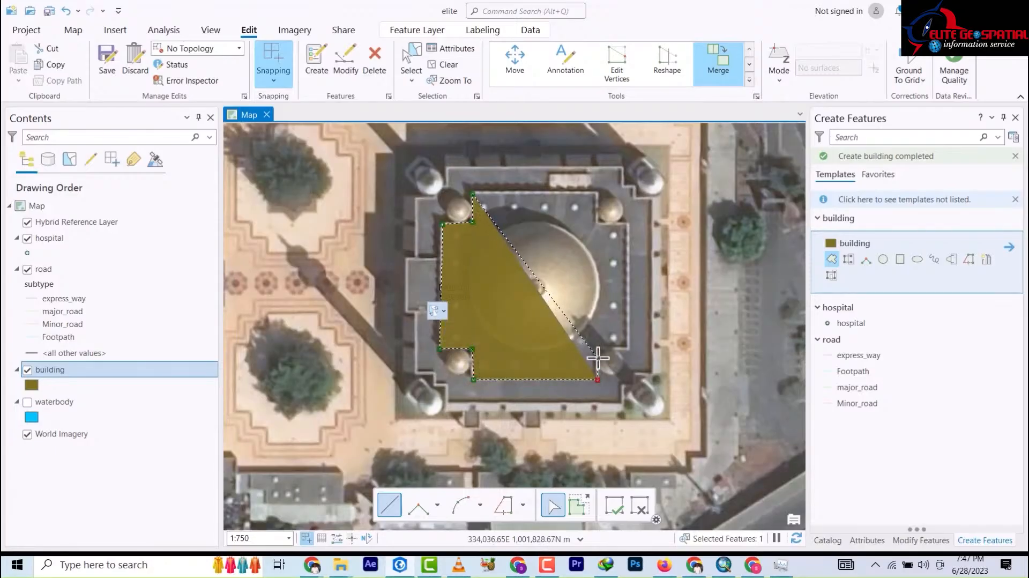
left_click(597, 349)
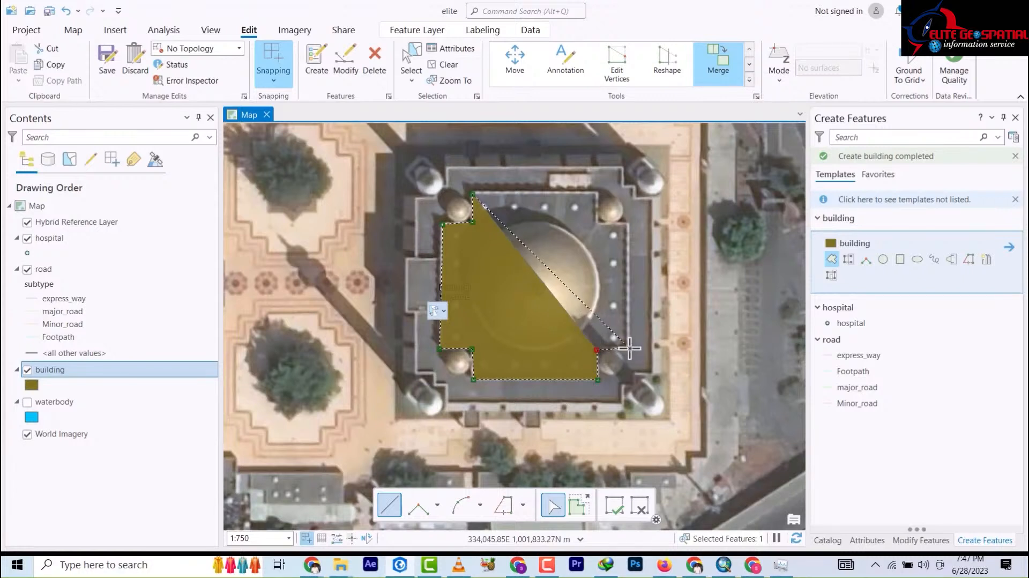
left_click(629, 348)
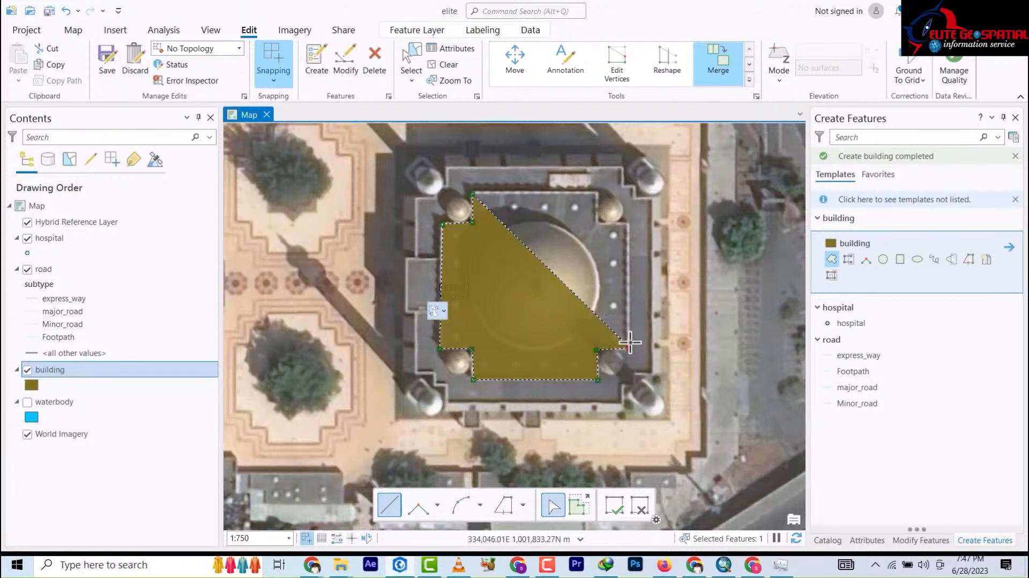
left_click(629, 222)
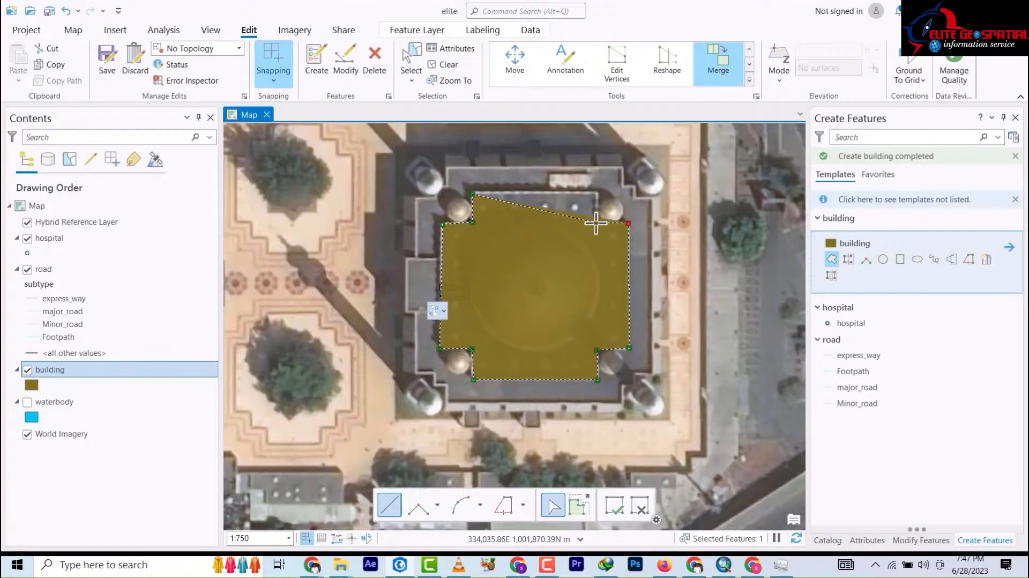
left_click(596, 222)
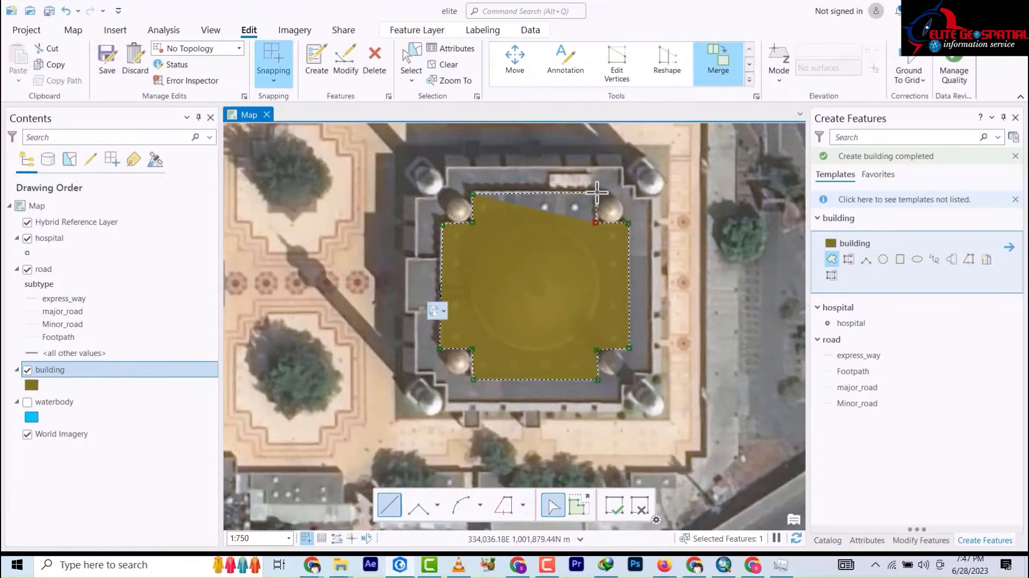
double_click(596, 192)
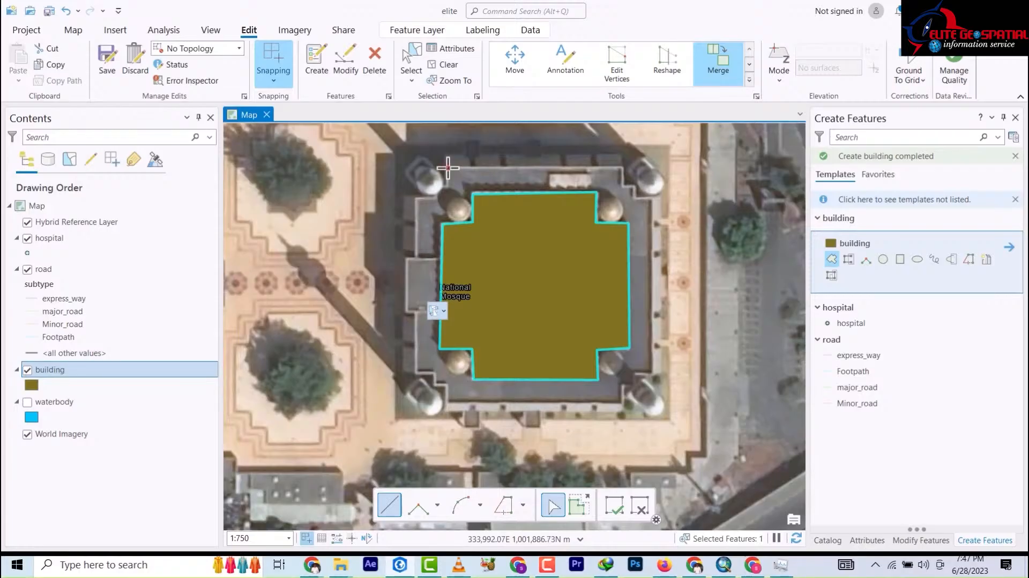
Step: Start a building polygon along the National Mosque's outer northern, eastern and southern walls, stepping inward around the two eastern minarets
left_click(622, 183)
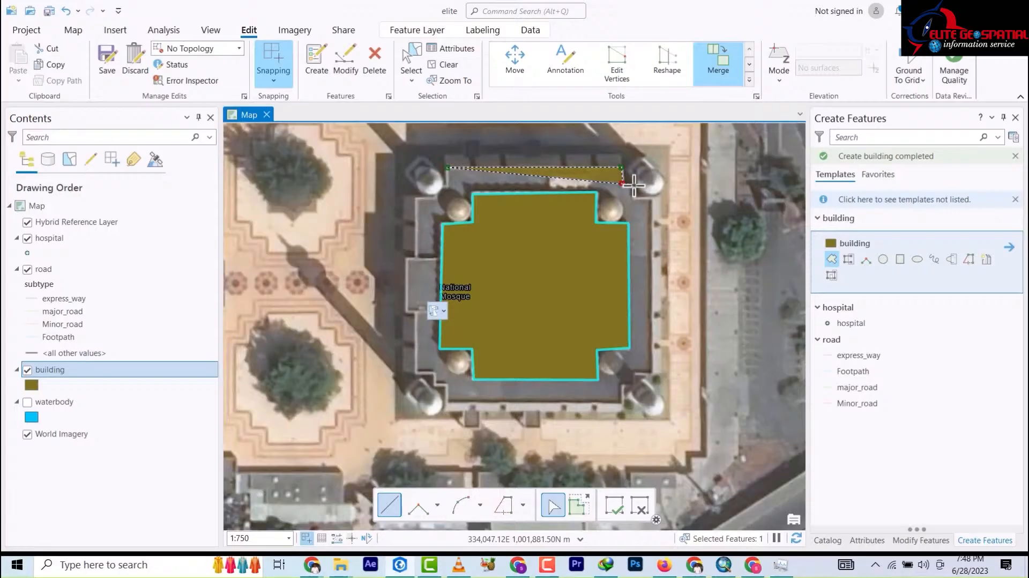
left_click(634, 196)
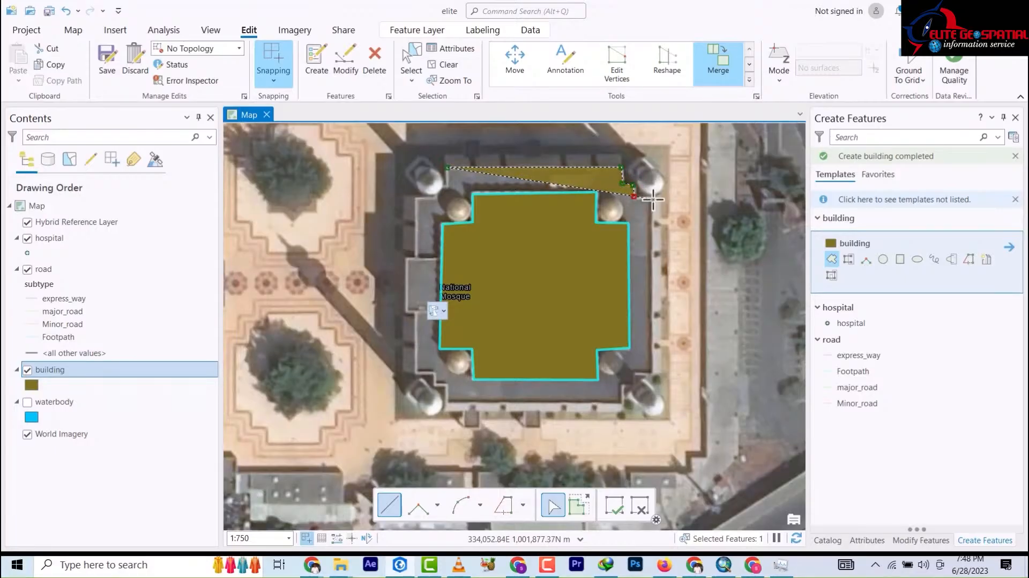
left_click(654, 373)
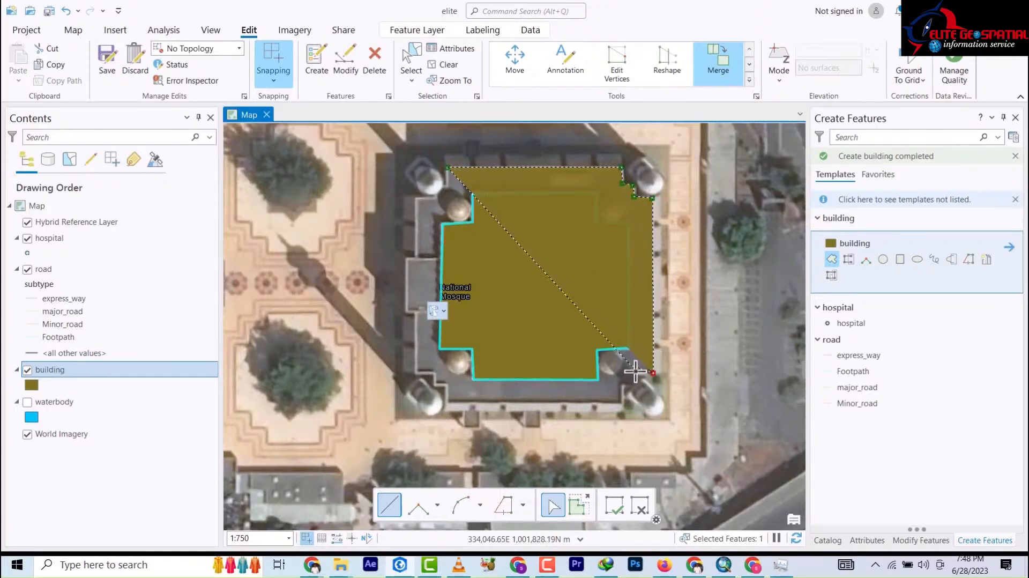
left_click(636, 373)
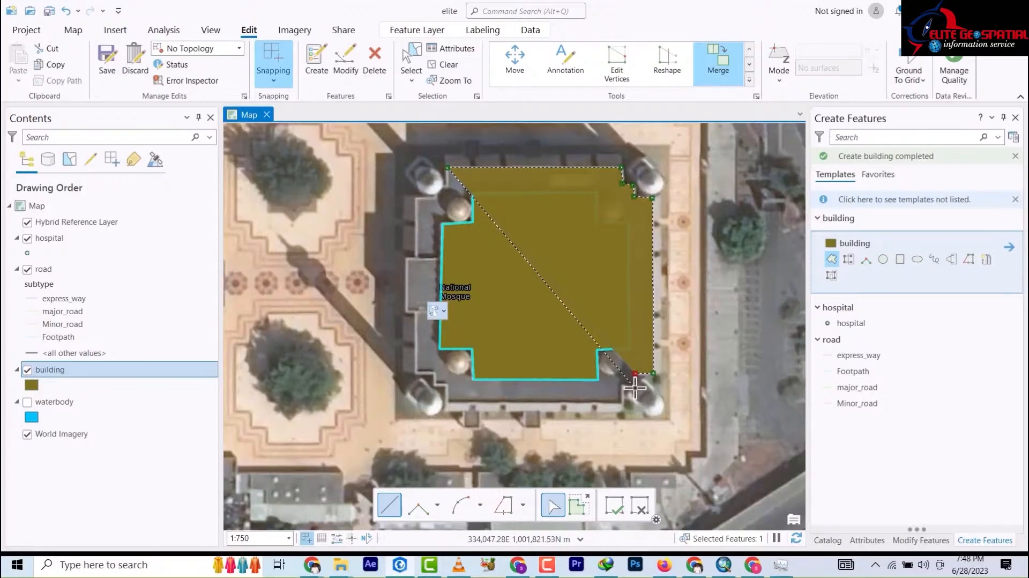
left_click(623, 387)
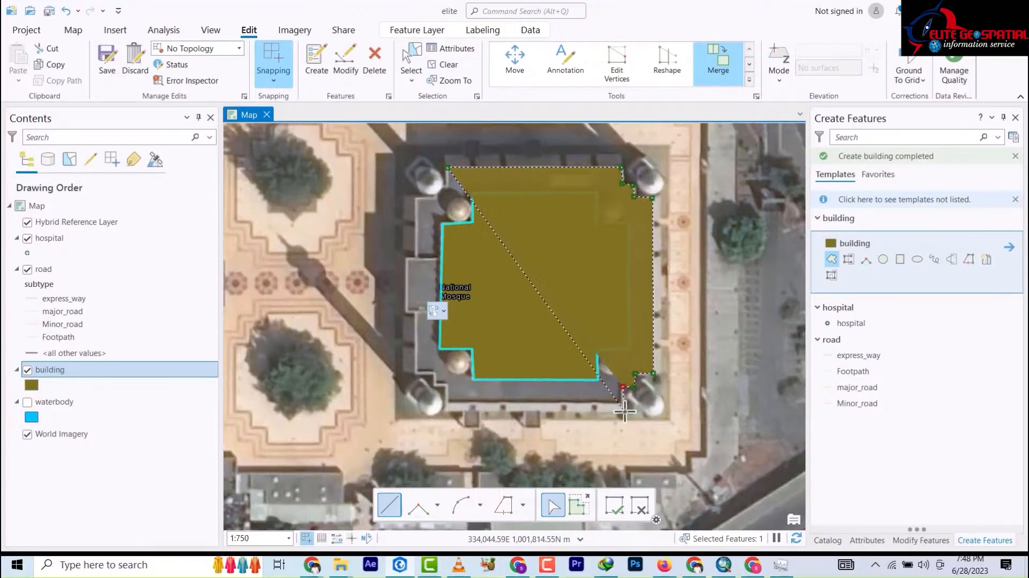
left_click(623, 411)
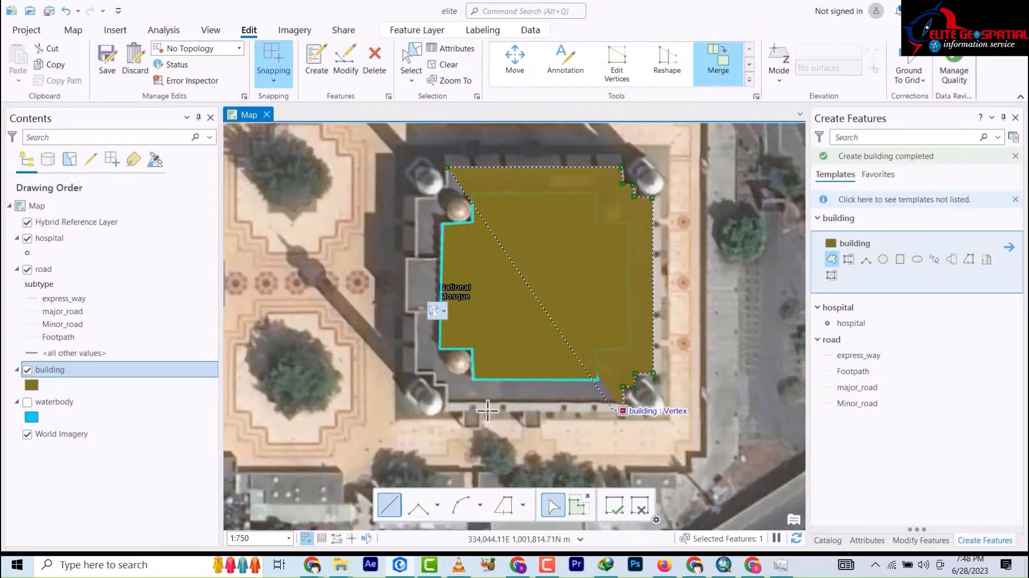
left_click(448, 410)
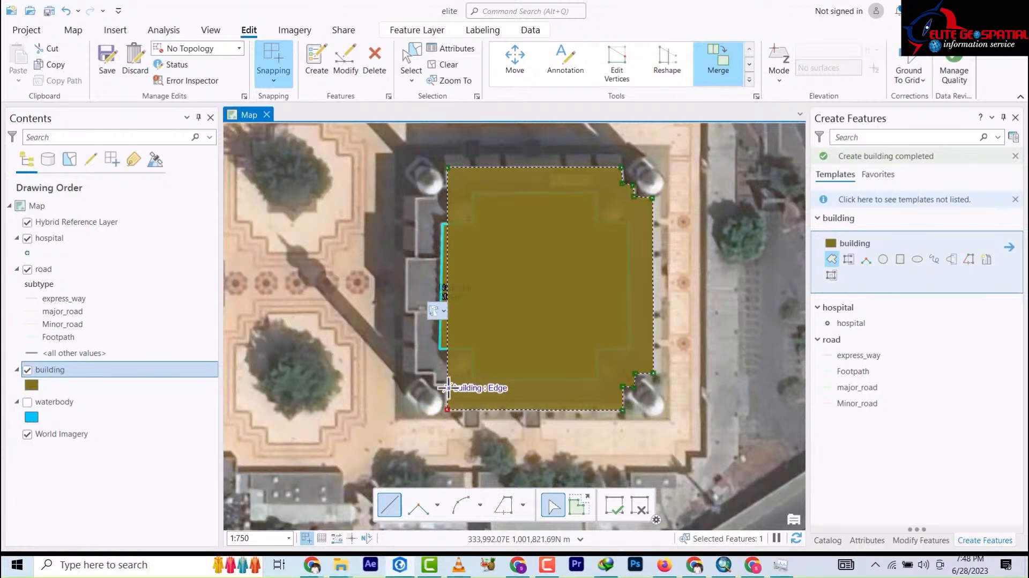
Step: Complete the mosque's outer polygon along the western wall, following the central projection and the notches at the southwestern and northwestern minarets
left_click(446, 387)
left_click(436, 386)
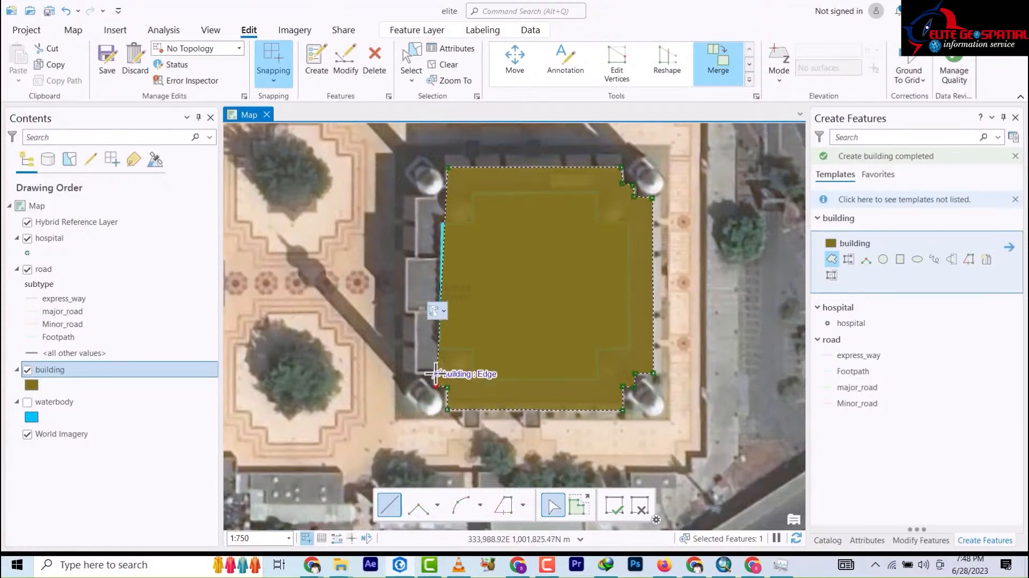
left_click(436, 373)
left_click(415, 373)
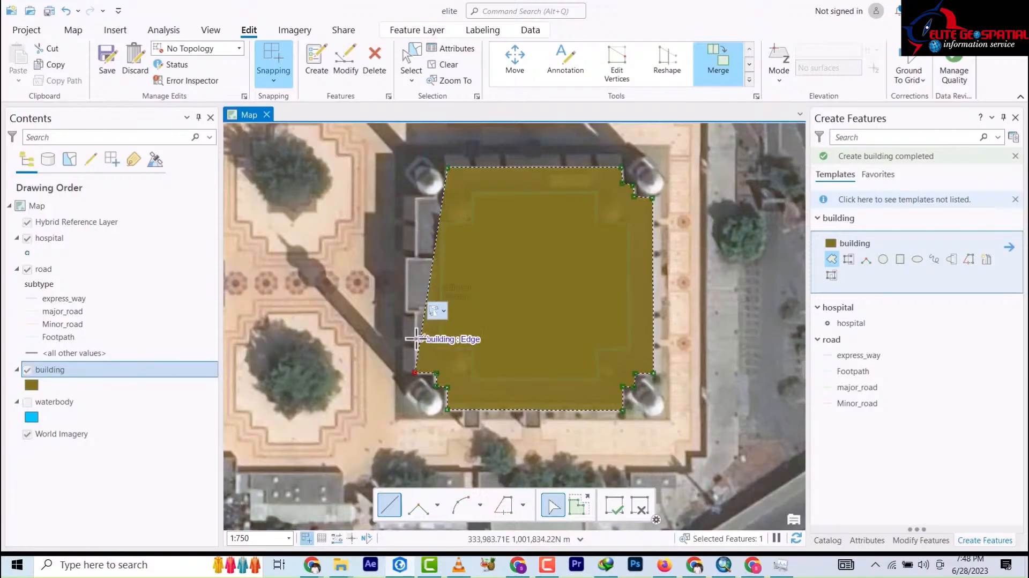
left_click(407, 313)
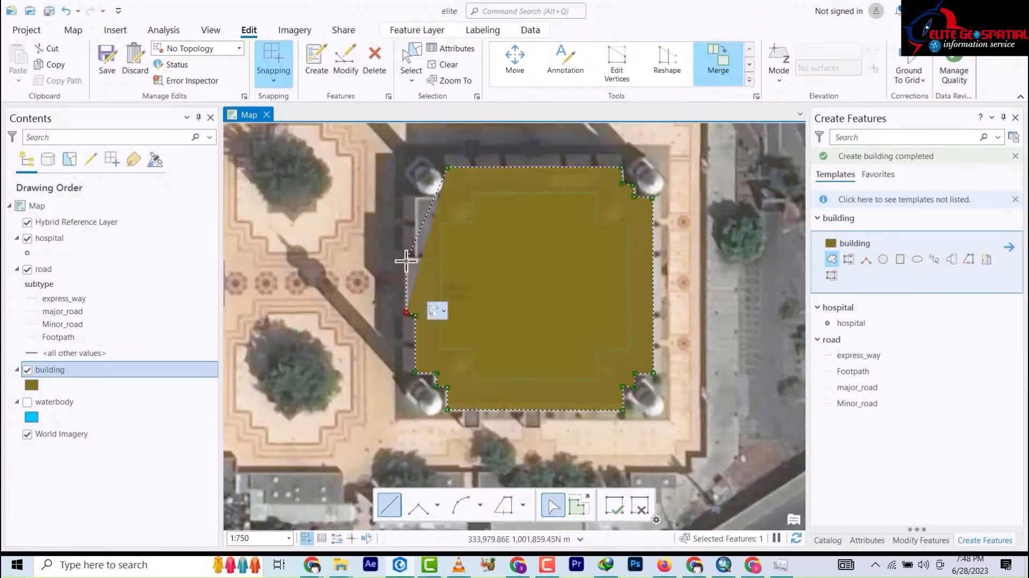
left_click(406, 263)
left_click(416, 262)
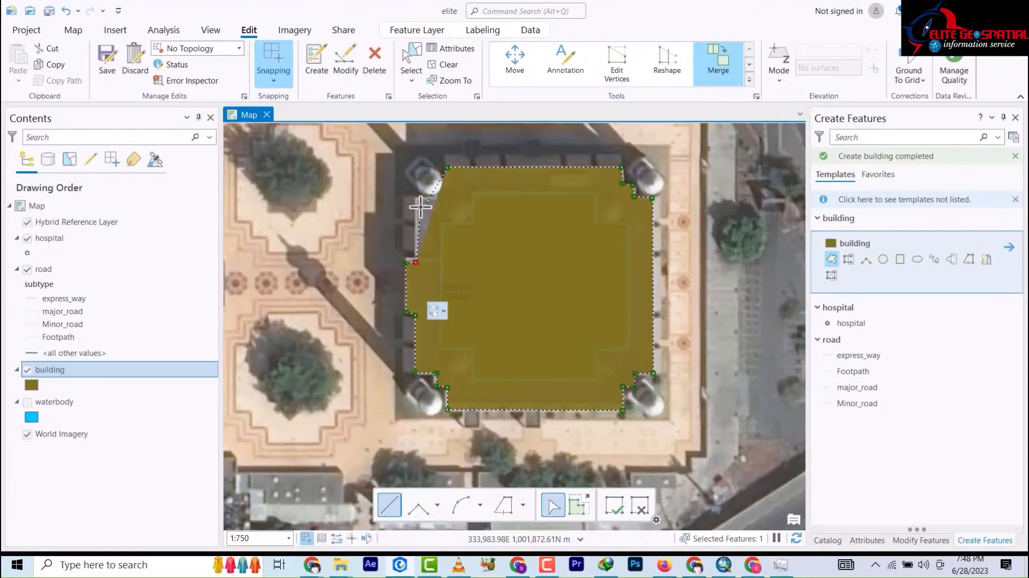
left_click(416, 202)
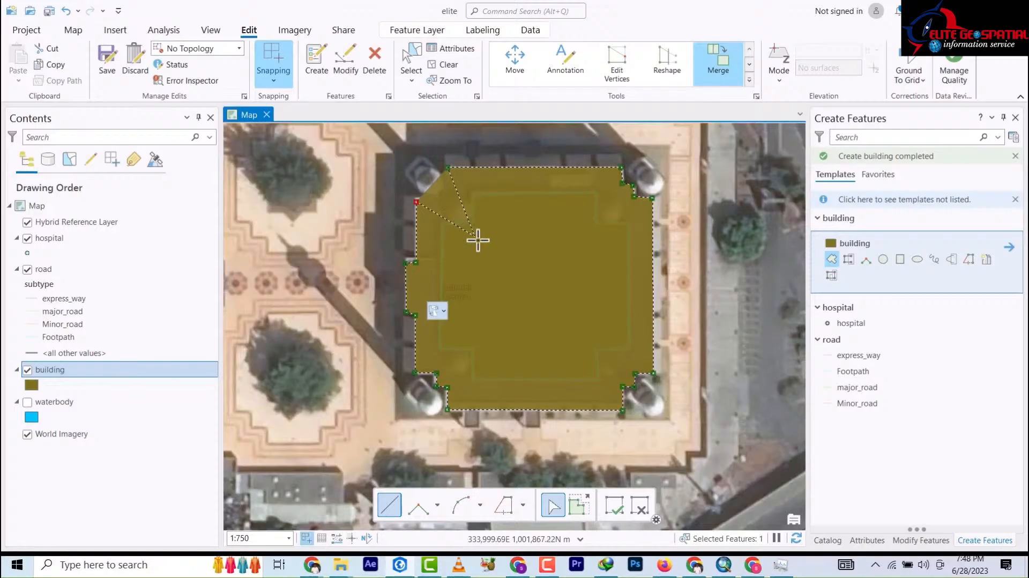
scroll(450, 194, "down", 2)
scroll(448, 189, "up", 10)
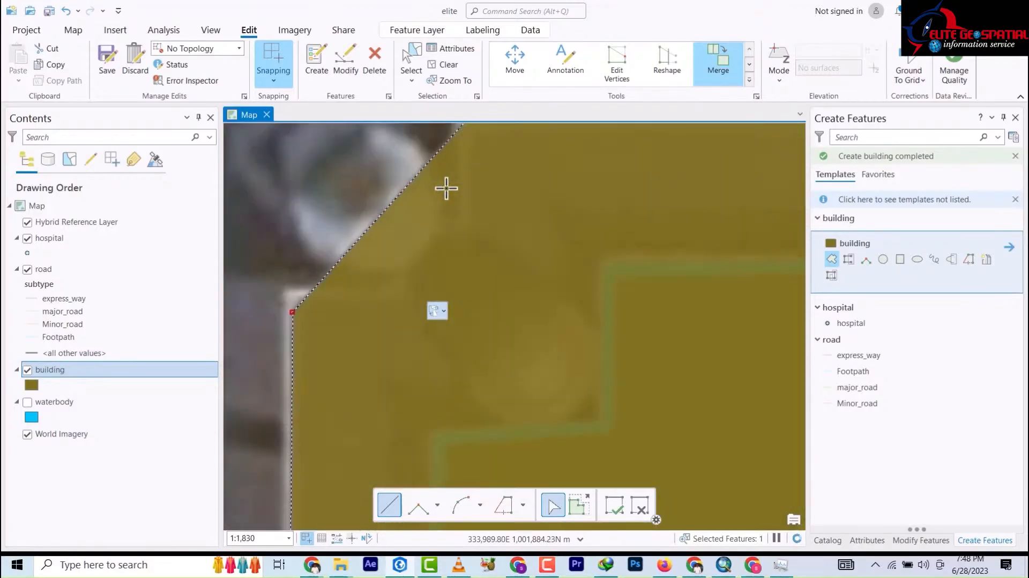
scroll(489, 297, "down", 5)
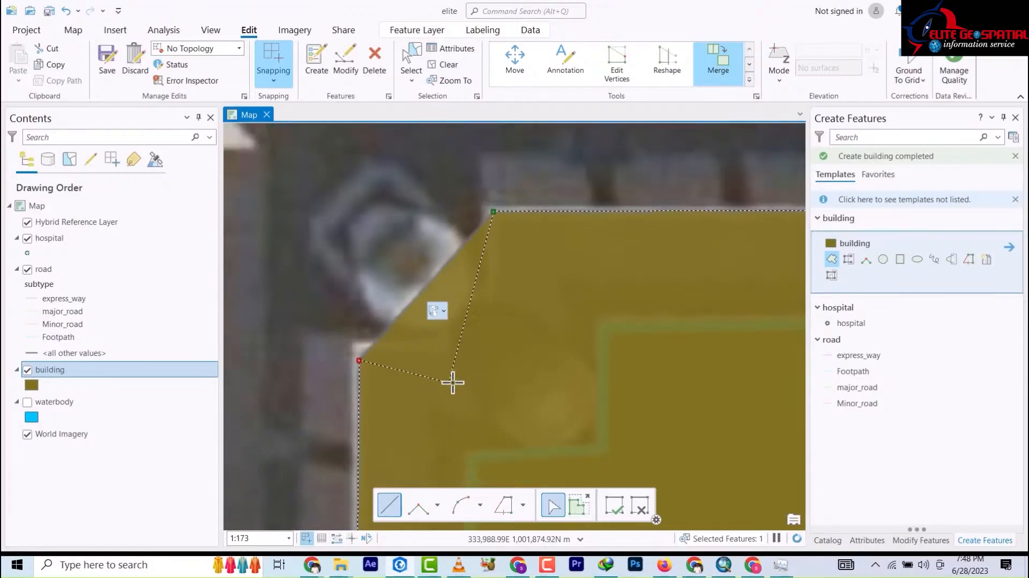
double_click(491, 353)
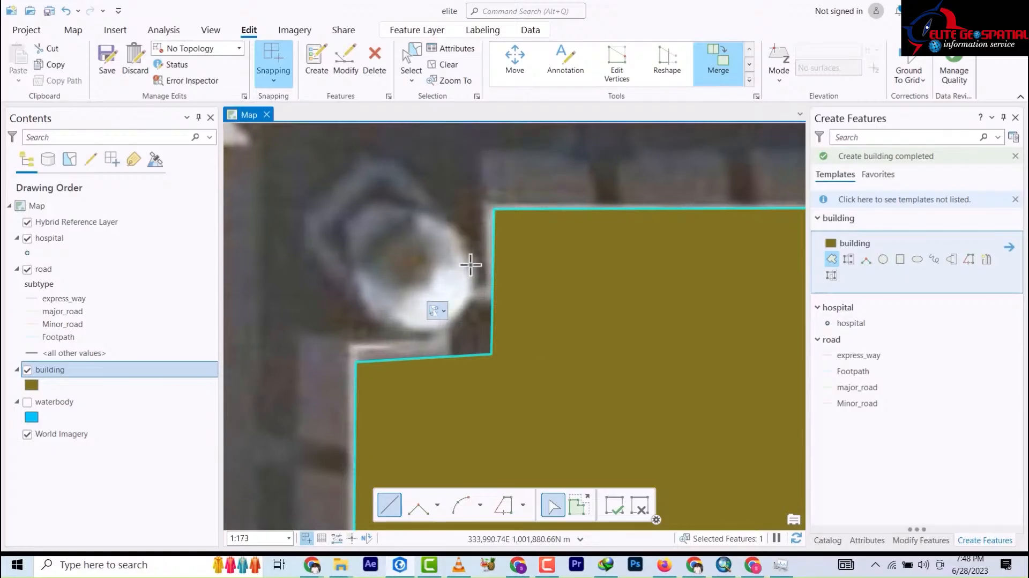
scroll(470, 264, "up", 3)
scroll(459, 259, "down", 6)
scroll(453, 242, "down", 10)
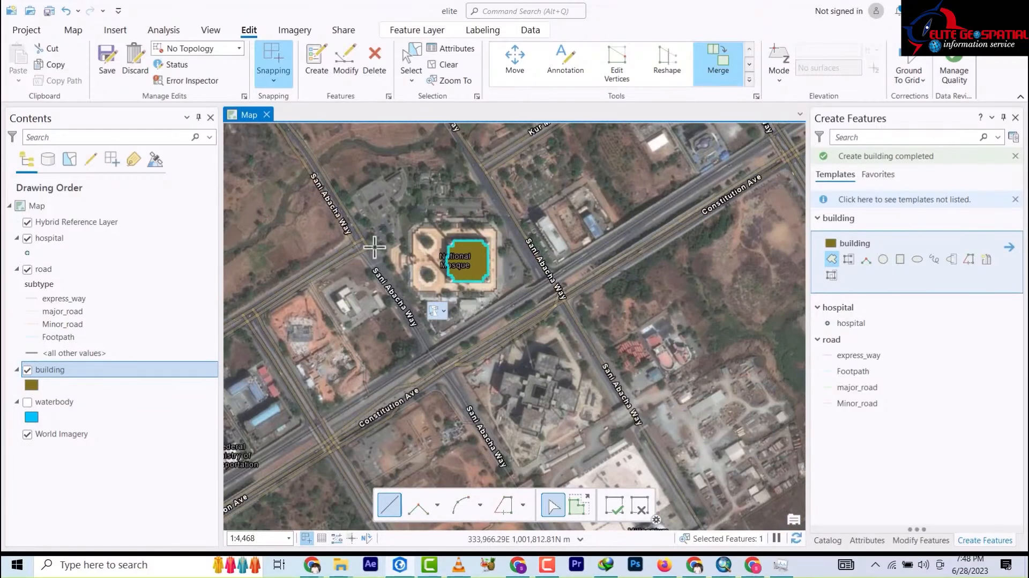
Step: Change the building layer's symbol to the first, thinner Black Outline style from the ArcGIS 2D gallery
left_click(34, 389)
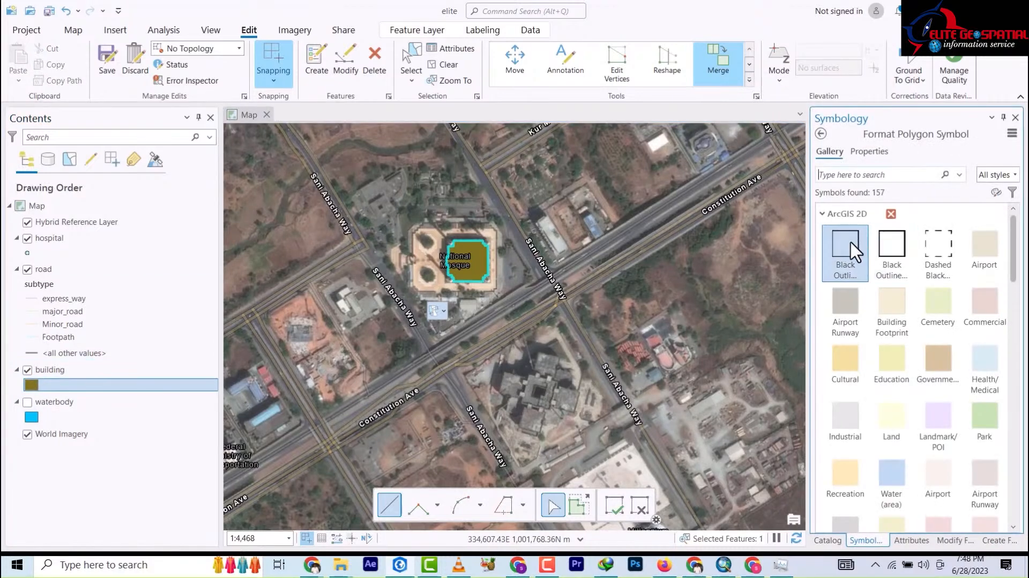
left_click(847, 248)
left_click(821, 134)
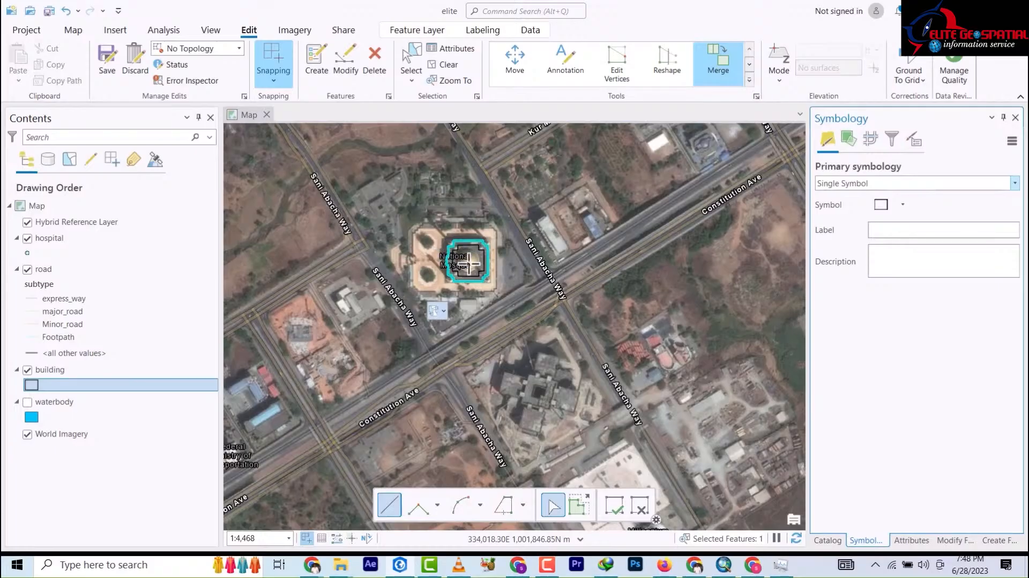
Step: Draw a circular building feature around the National Mosque's central golden dome, from the dome's centre out to its edge
scroll(469, 262, "up", 2)
scroll(469, 262, "up", 5)
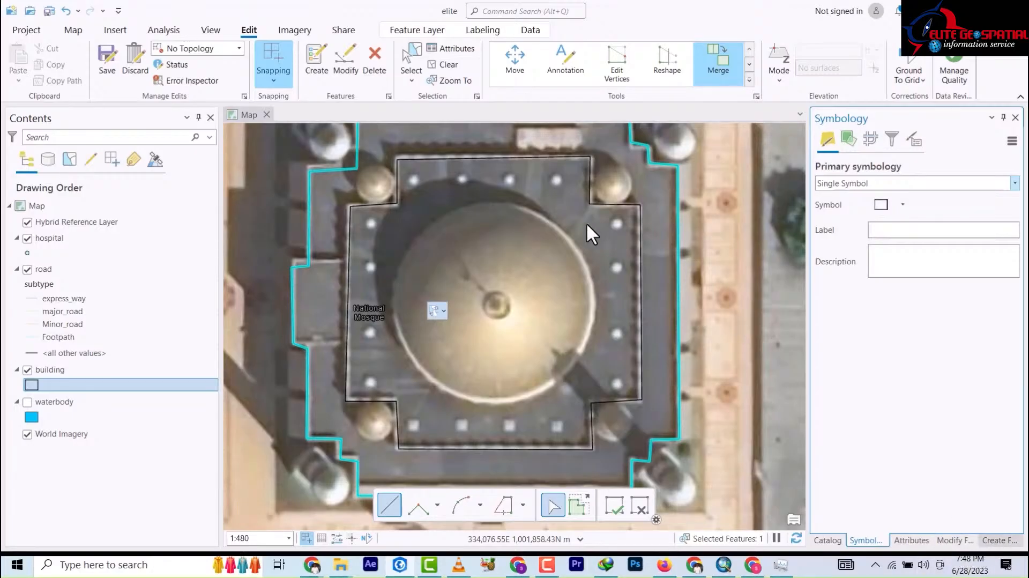
left_click(495, 304)
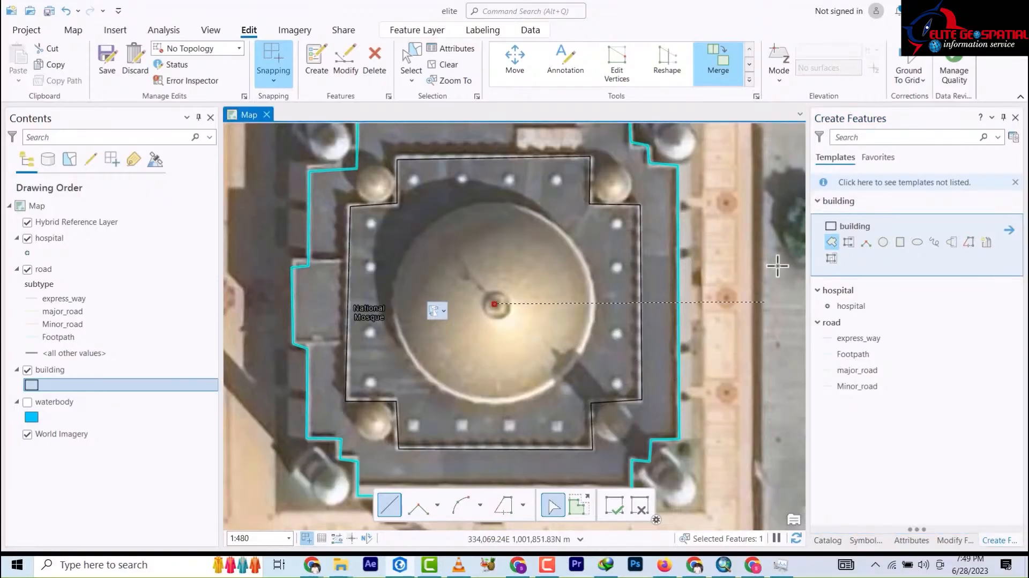
left_click(883, 243)
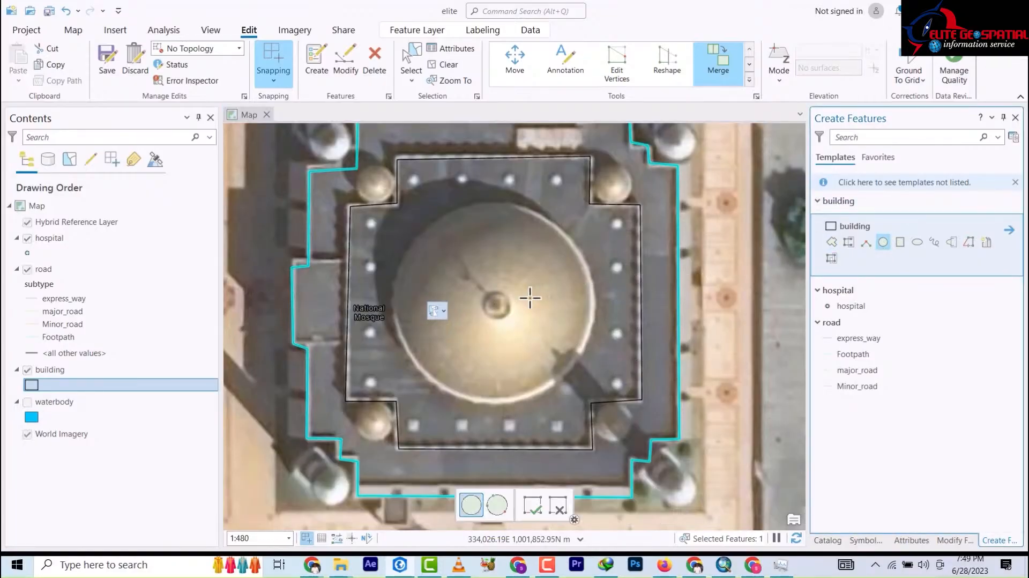
left_click(497, 305)
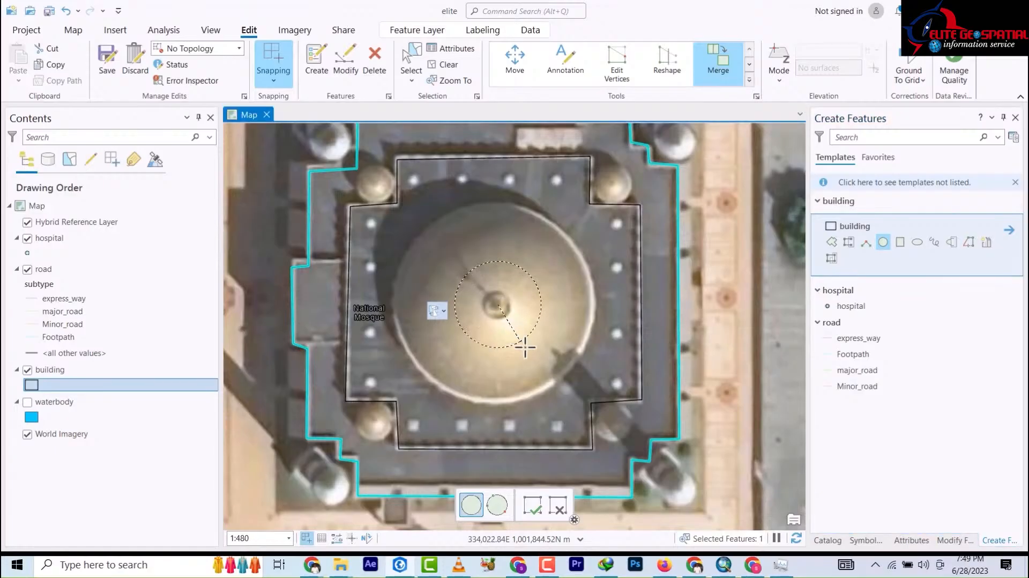
left_click(545, 389)
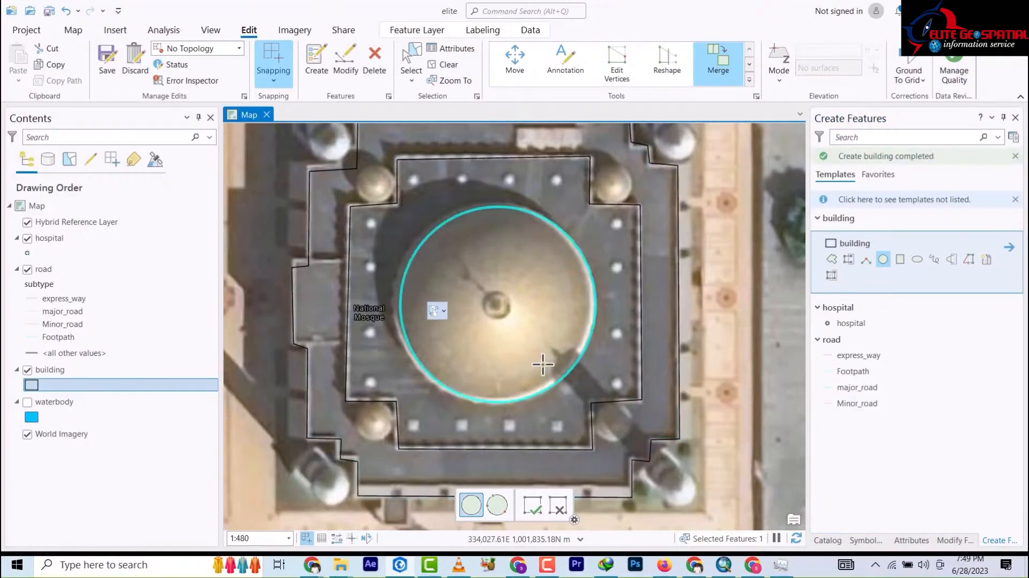
Step: Draw circular building features over the mosque's small domes and minarets at the northeastern, northwestern and southwestern corners
left_click(624, 199)
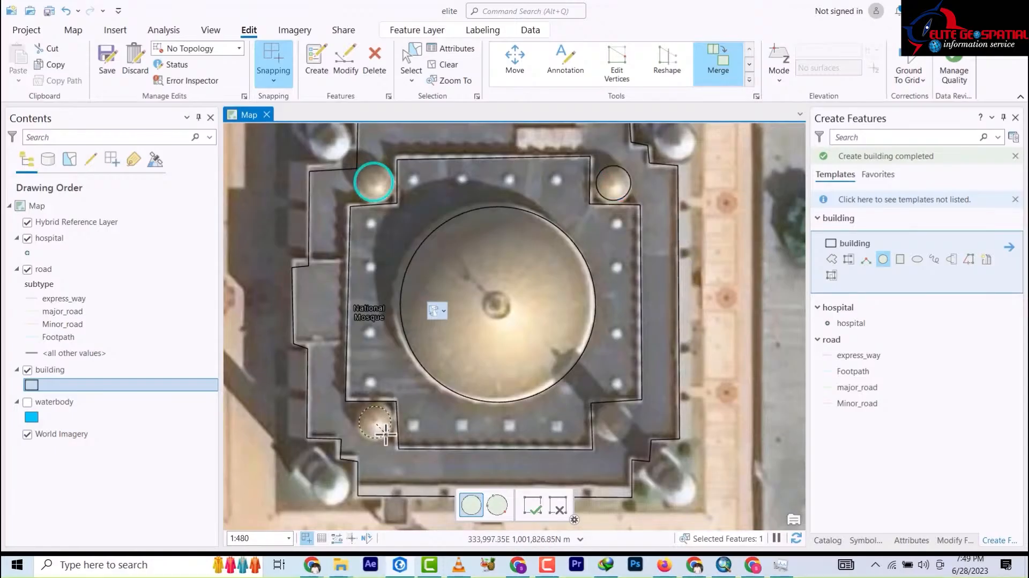
left_click(385, 434)
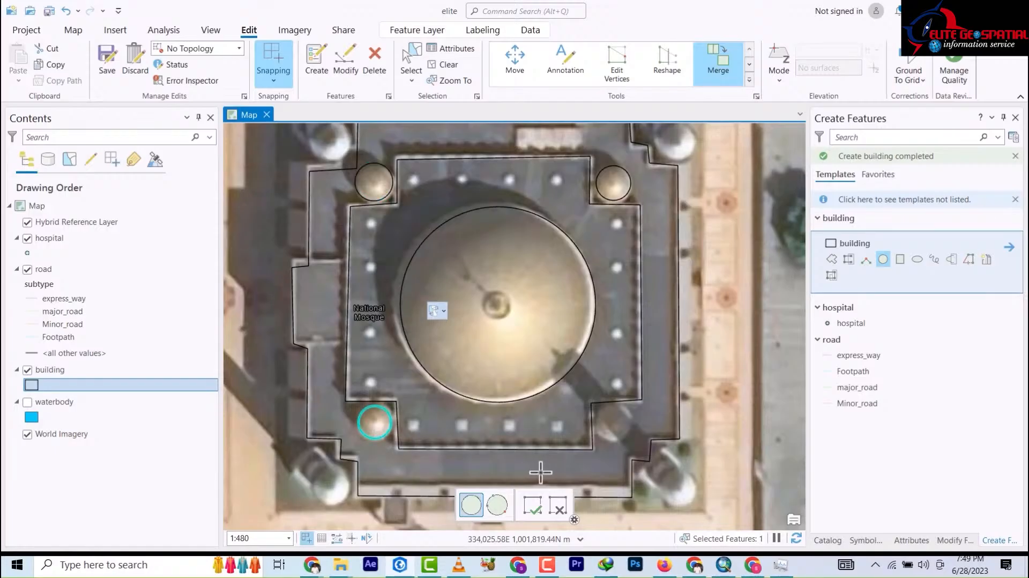
left_click(683, 155)
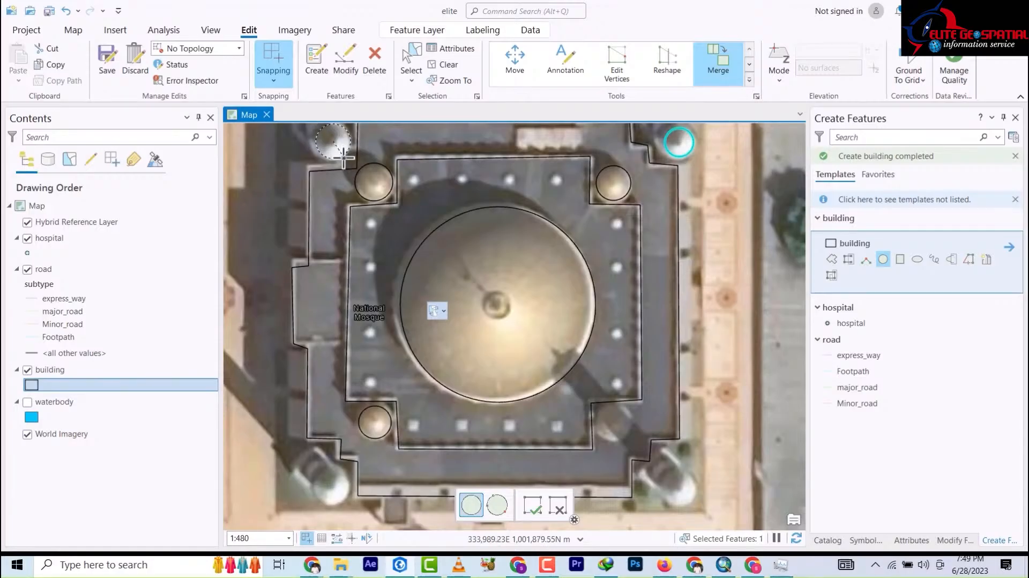
left_click(344, 156)
scroll(402, 165, "up", 2)
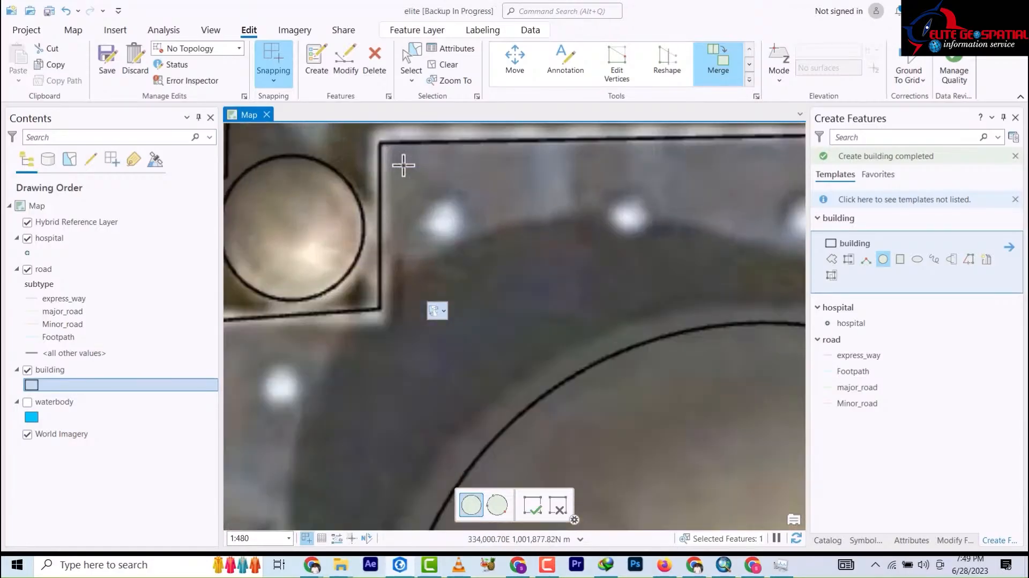
scroll(403, 164, "down", 4)
scroll(403, 165, "down", 2)
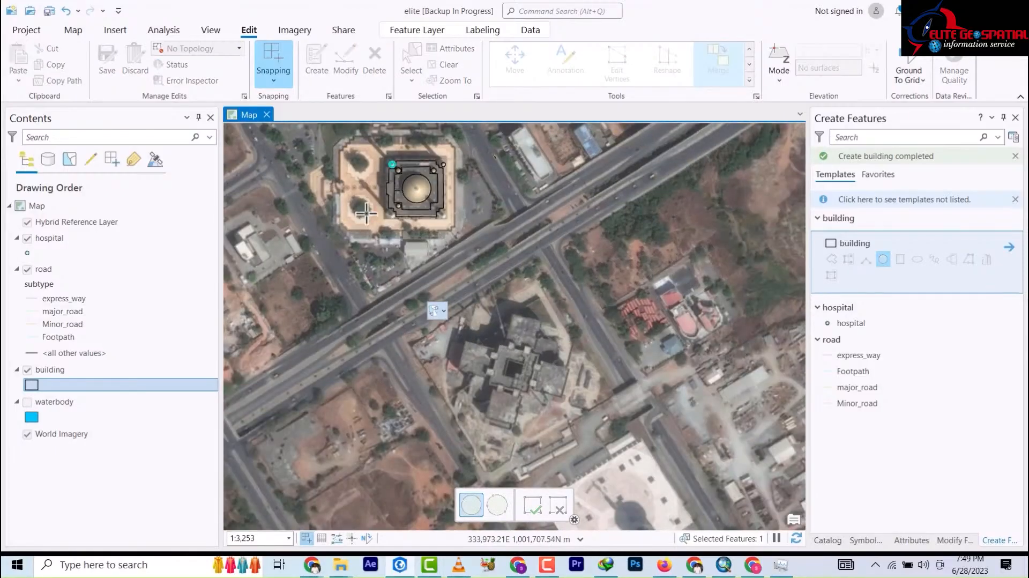
scroll(478, 229, "up", 5)
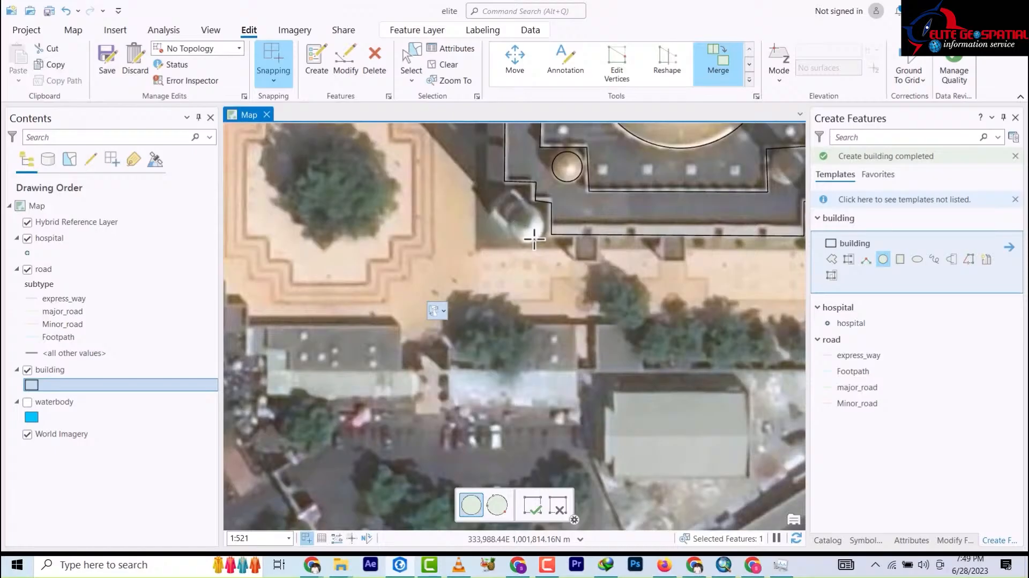
left_click(534, 239)
Step: Change the building layer's symbol to the Airport Runway fill from the ArcGIS 2D gallery
scroll(554, 252, "down", 5)
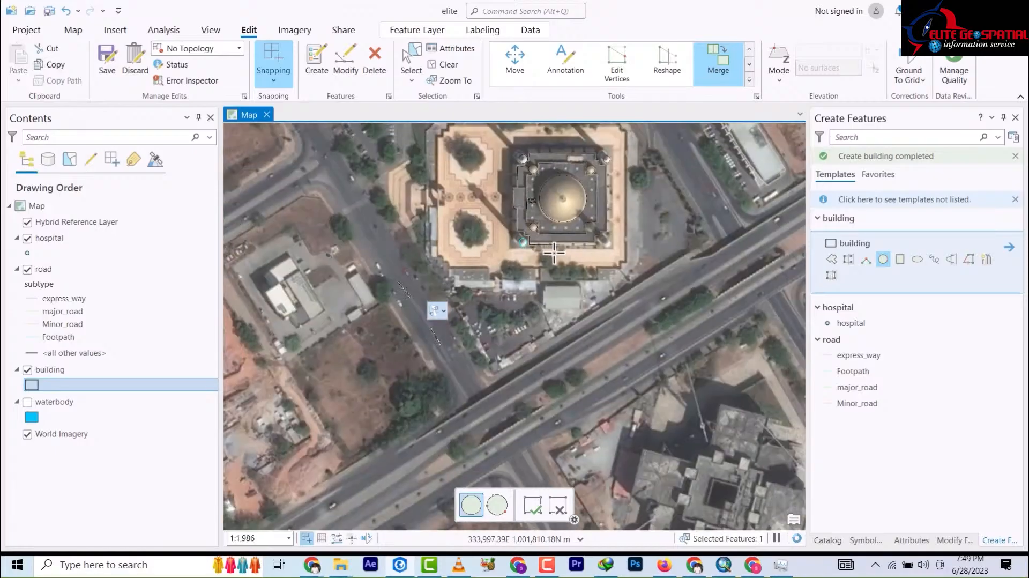
scroll(566, 233, "down", 3)
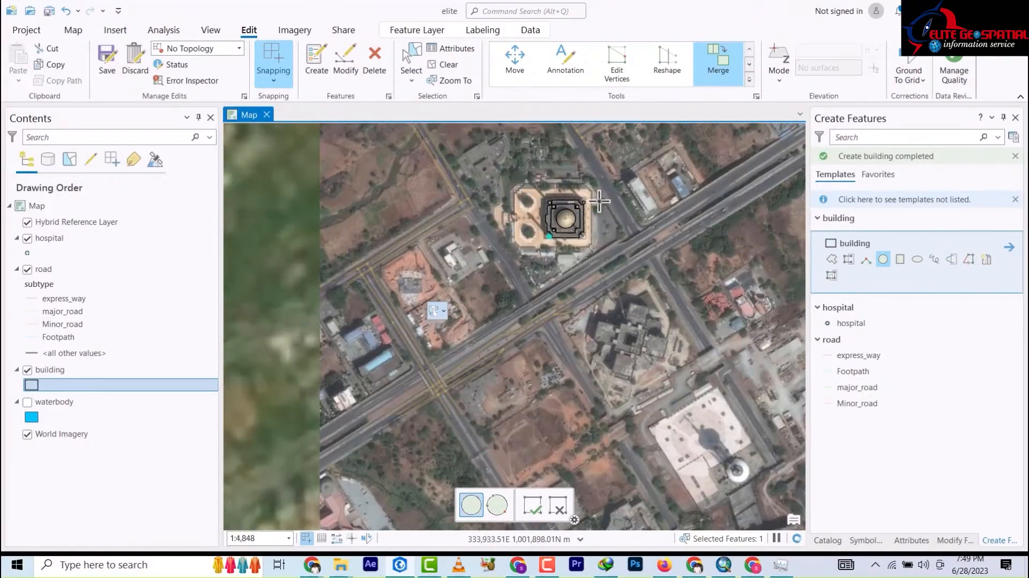
scroll(584, 195, "up", 5)
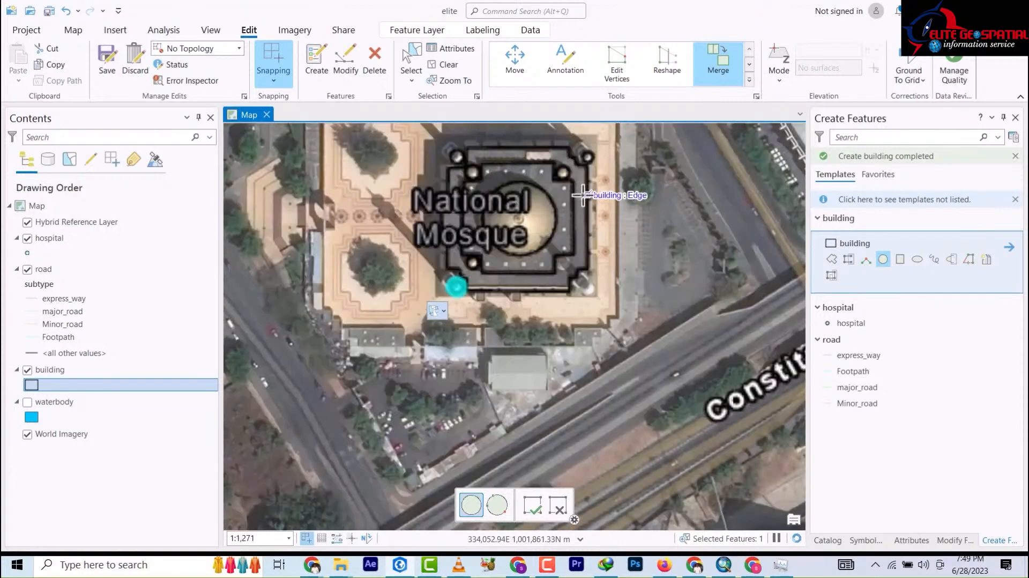
left_click_drag(595, 198, 607, 254)
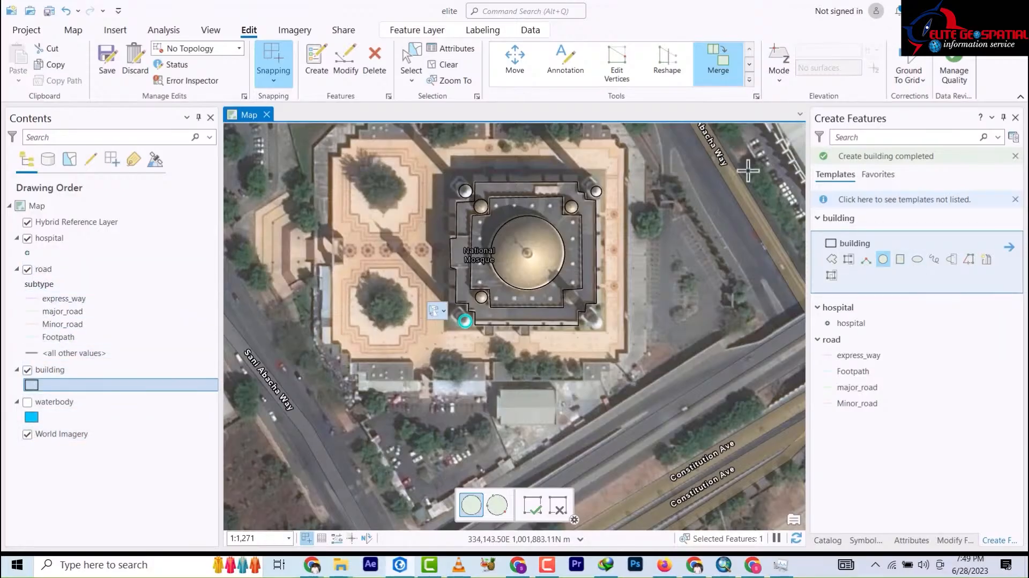
left_click(943, 541)
left_click(867, 540)
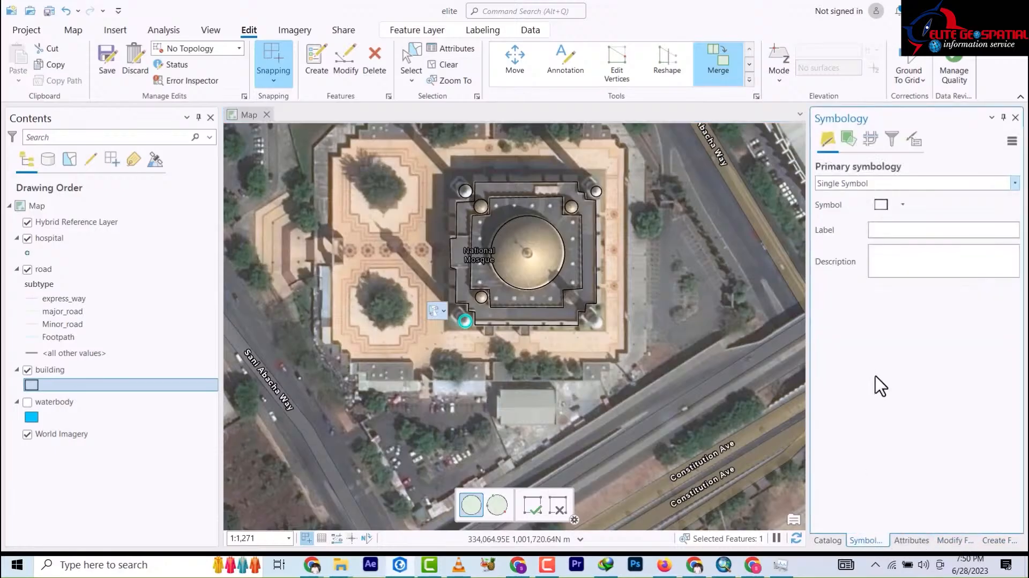
left_click(881, 204)
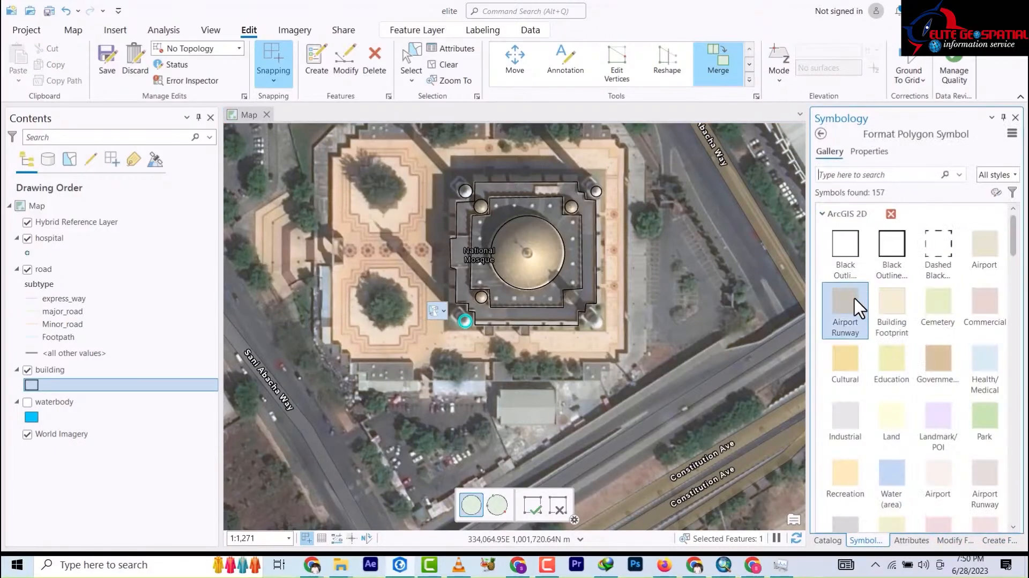
left_click(856, 307)
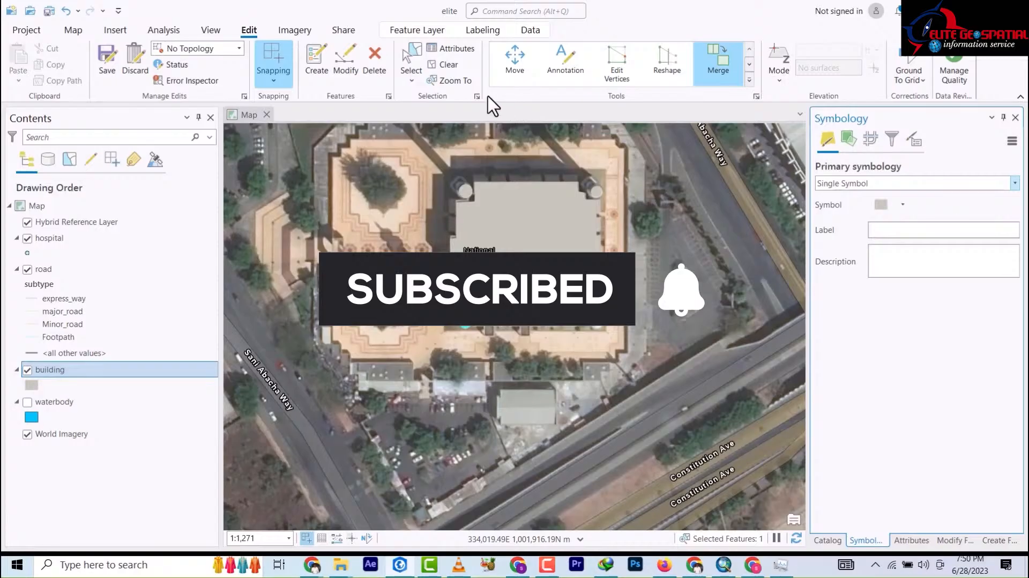
Step: Select all the National Mosque's outlines and circles and merge them into one existing feature of the building layer
left_click(406, 63)
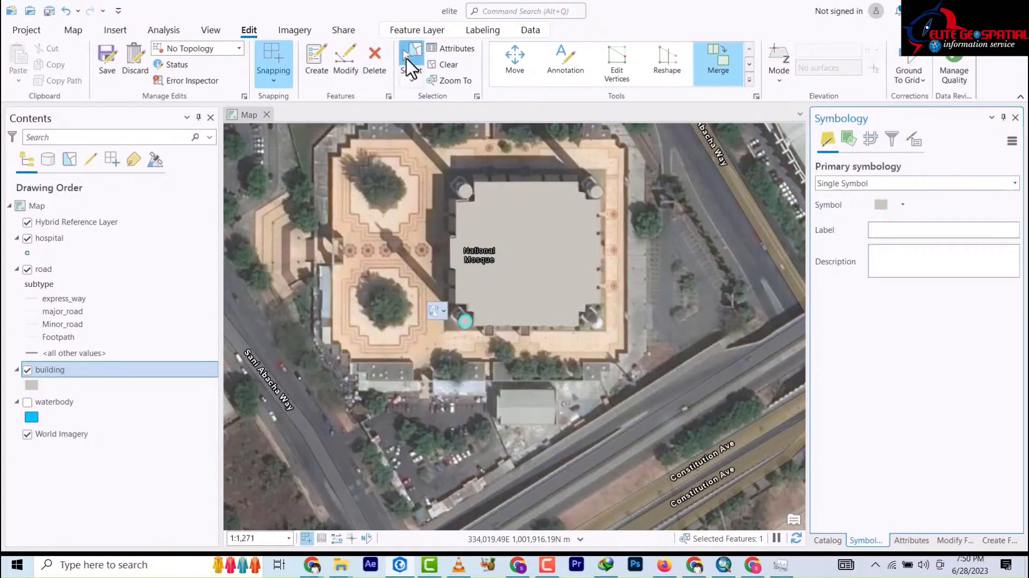
left_click(343, 72)
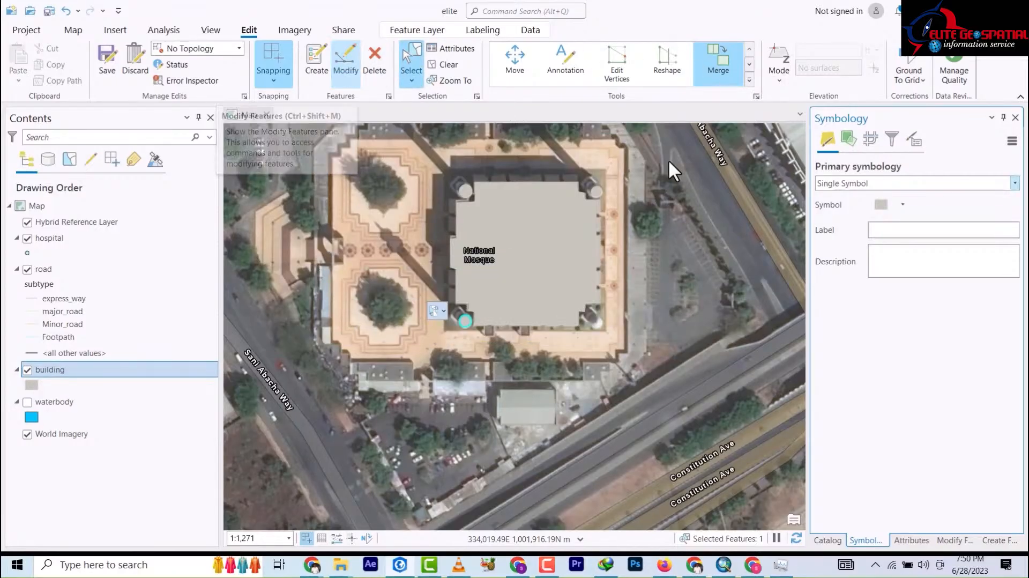
left_click_drag(643, 335, 420, 175)
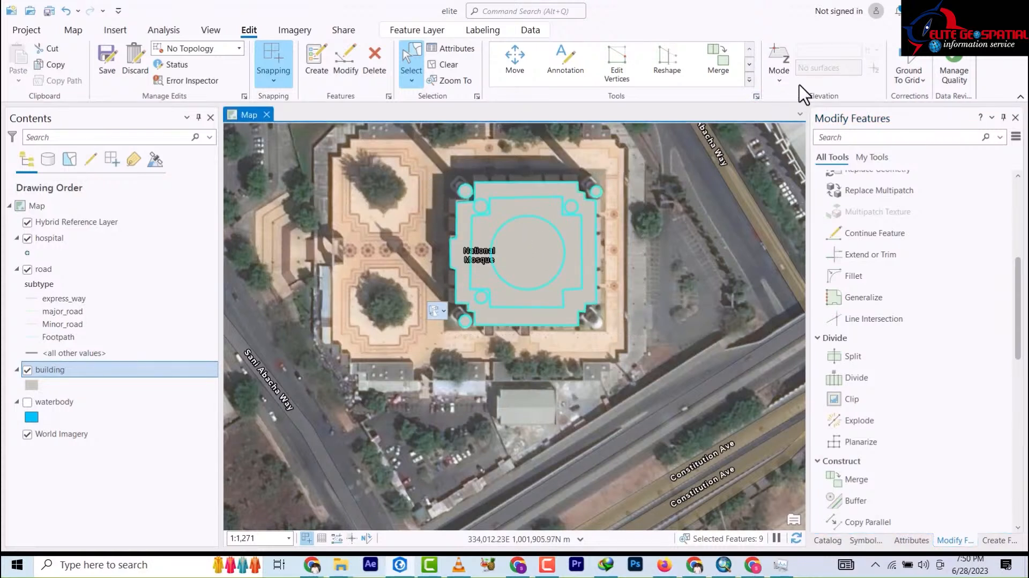
left_click(723, 70)
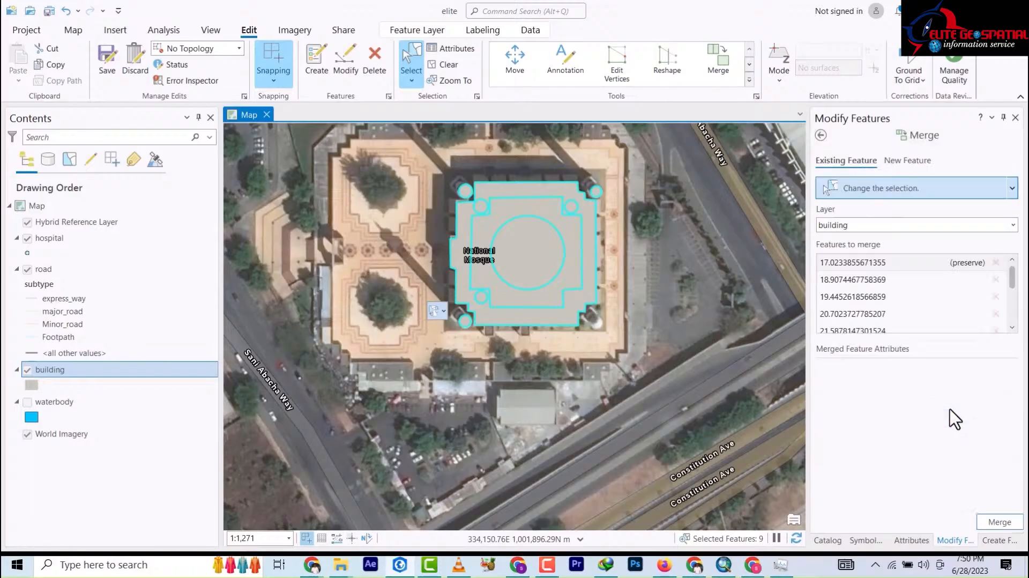
left_click(999, 521)
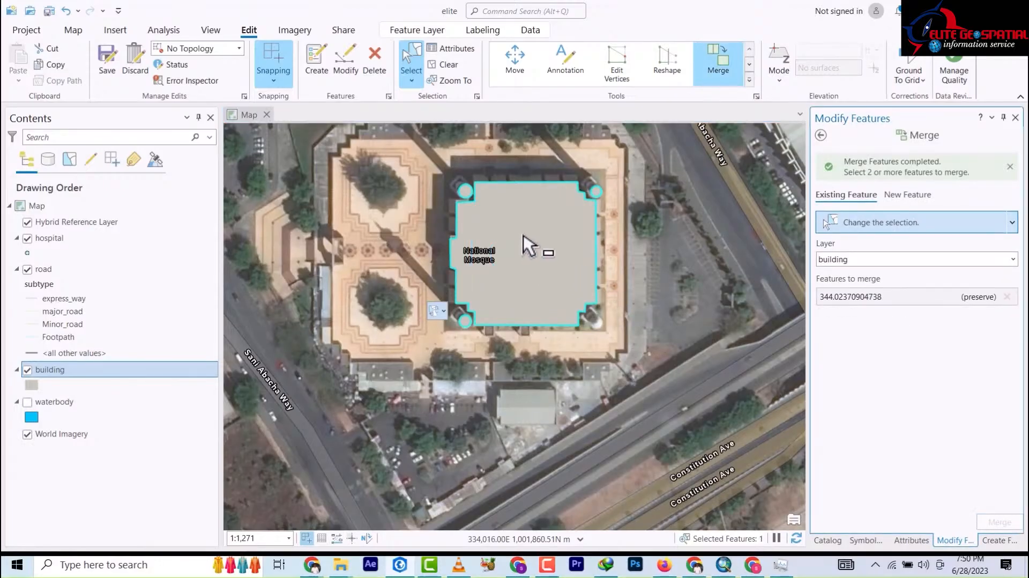
Step: Undo the merge of the mosque features and the building layer's fill symbol change
scroll(528, 246, "up", 1)
scroll(528, 246, "down", 2)
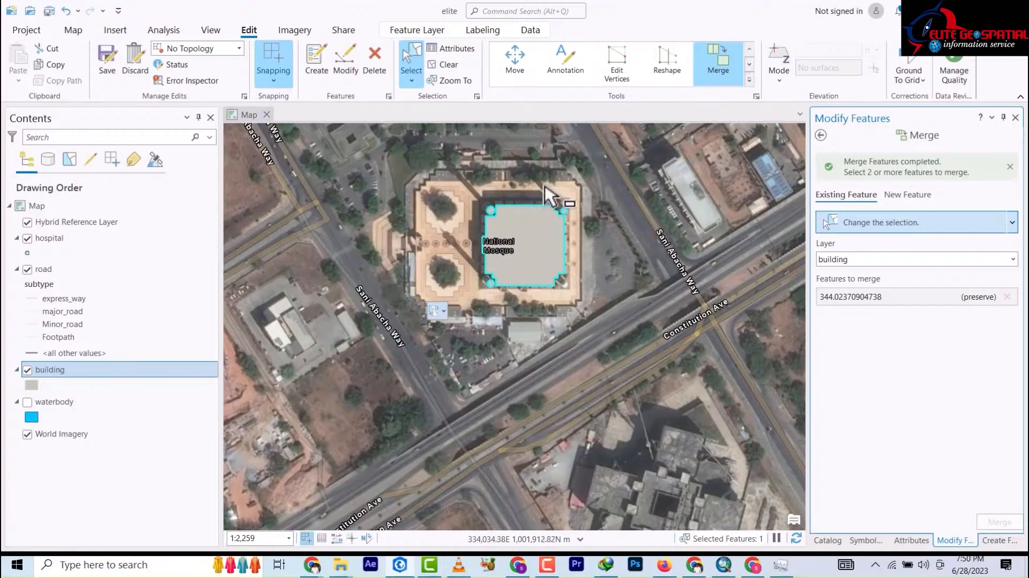
scroll(534, 252, "up", 3)
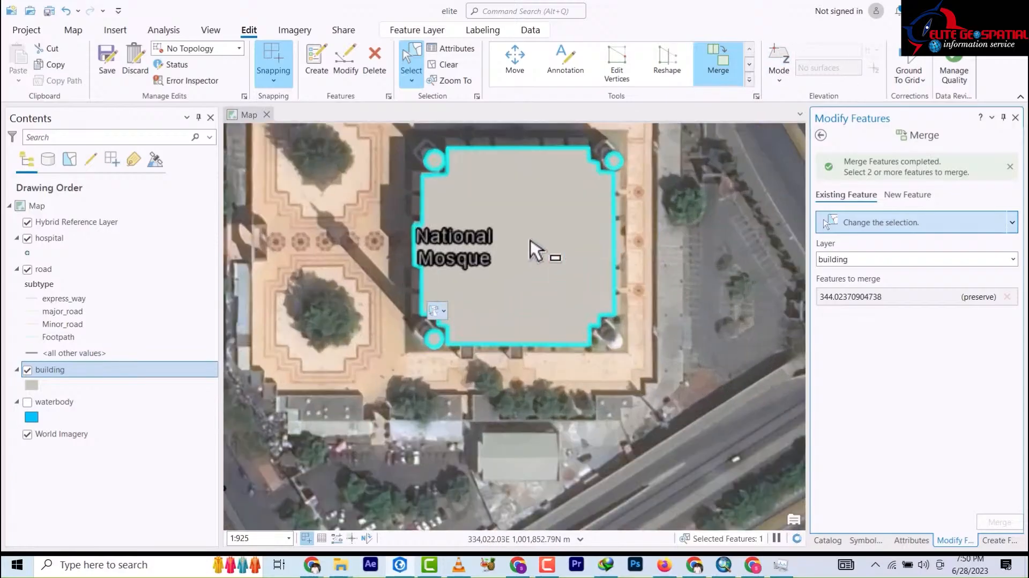
scroll(533, 251, "down", 4)
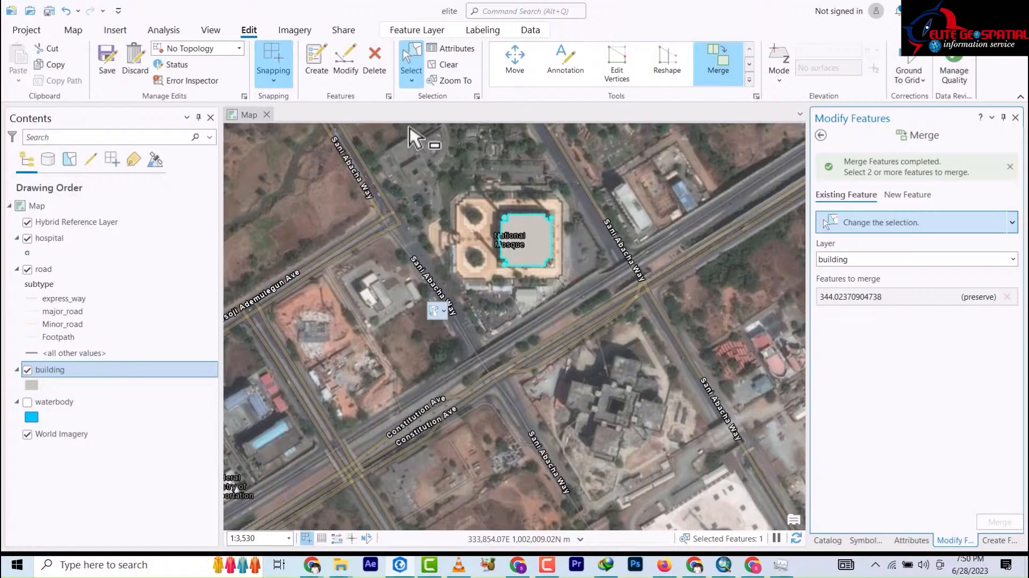
key("ctrl+z")
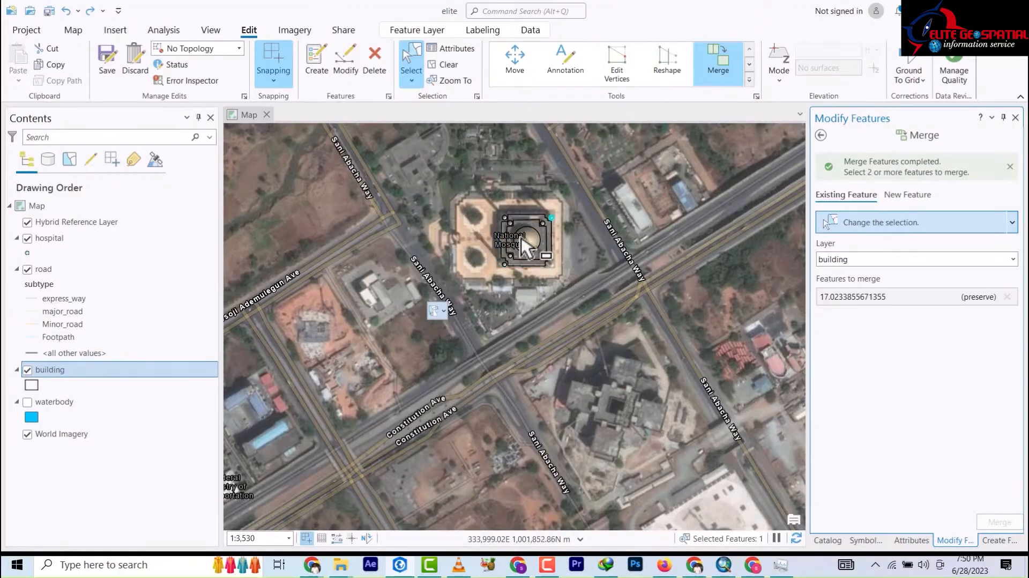
scroll(524, 235, "up", 3)
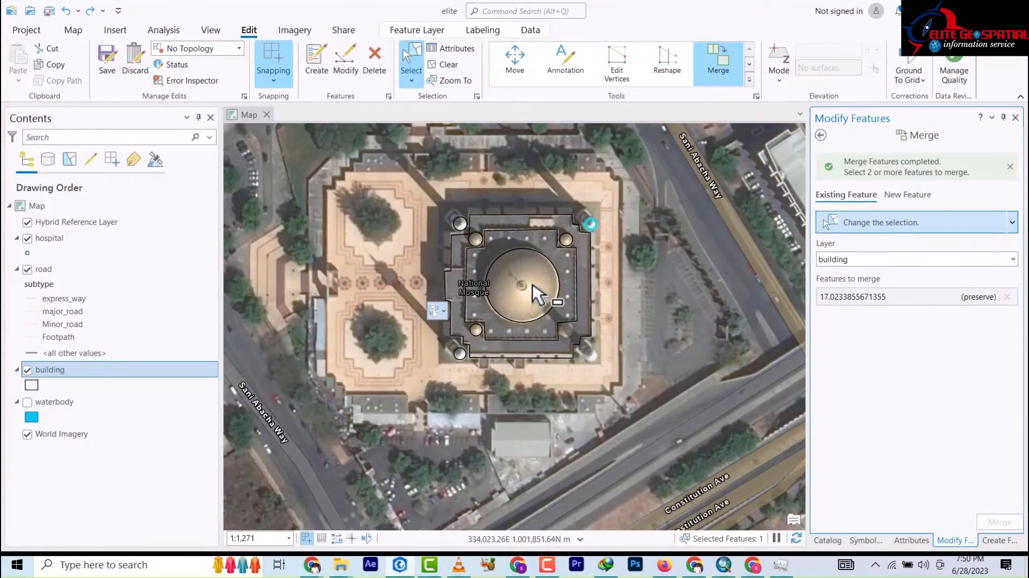
scroll(533, 297, "up", 1)
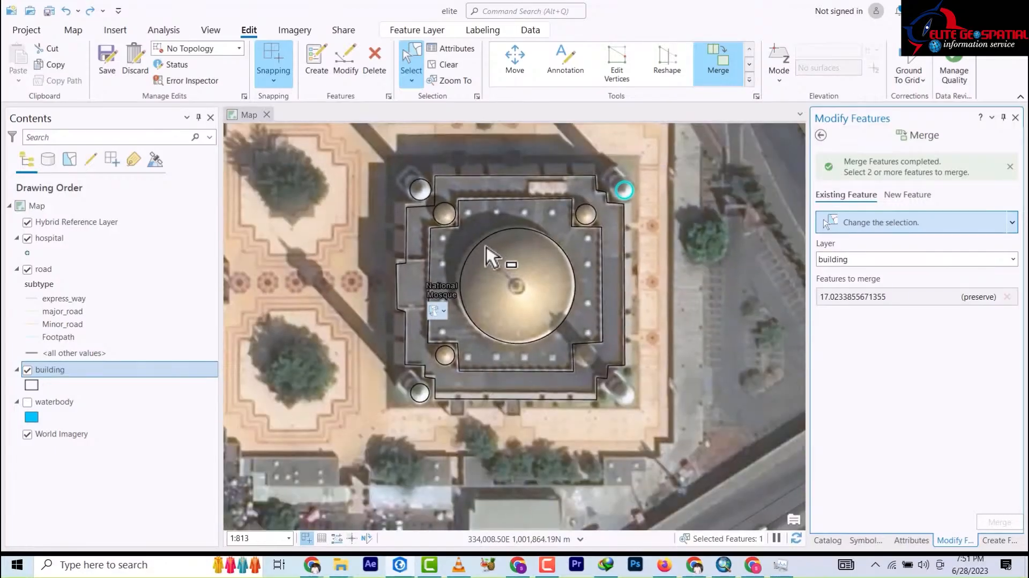
scroll(489, 261, "down", 3)
scroll(489, 259, "up", 3)
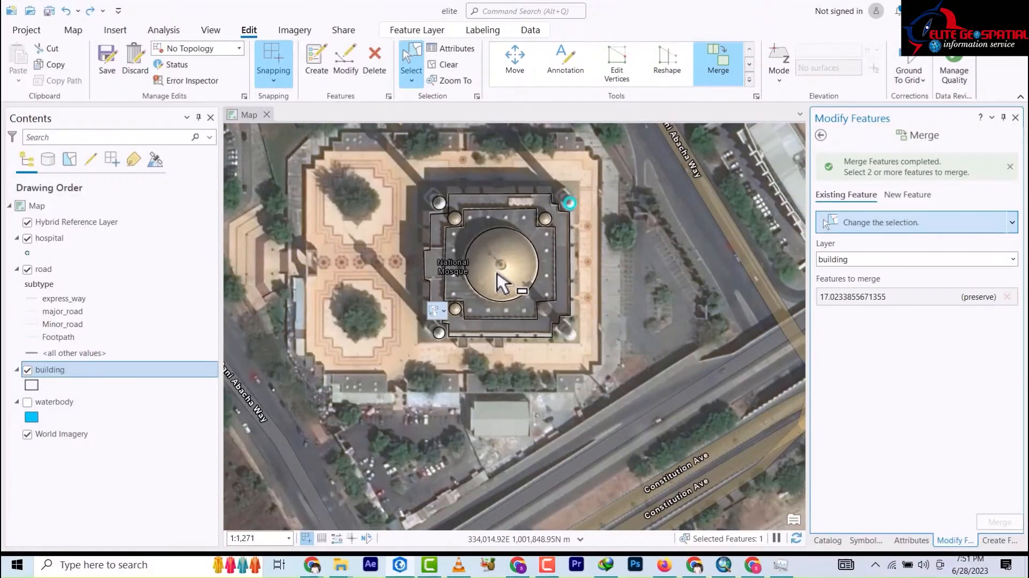
scroll(502, 272, "up", 2)
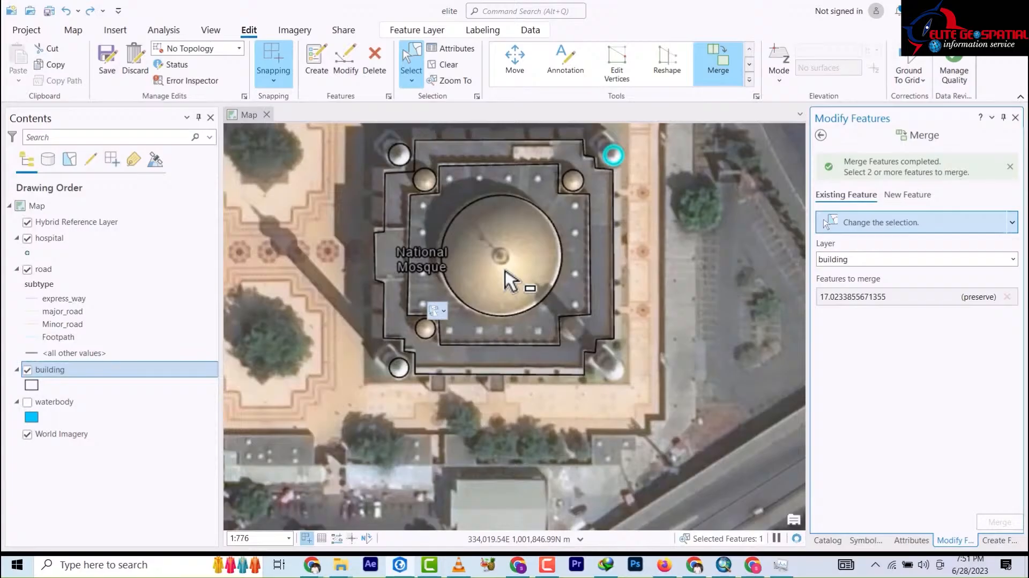
scroll(510, 280, "down", 5)
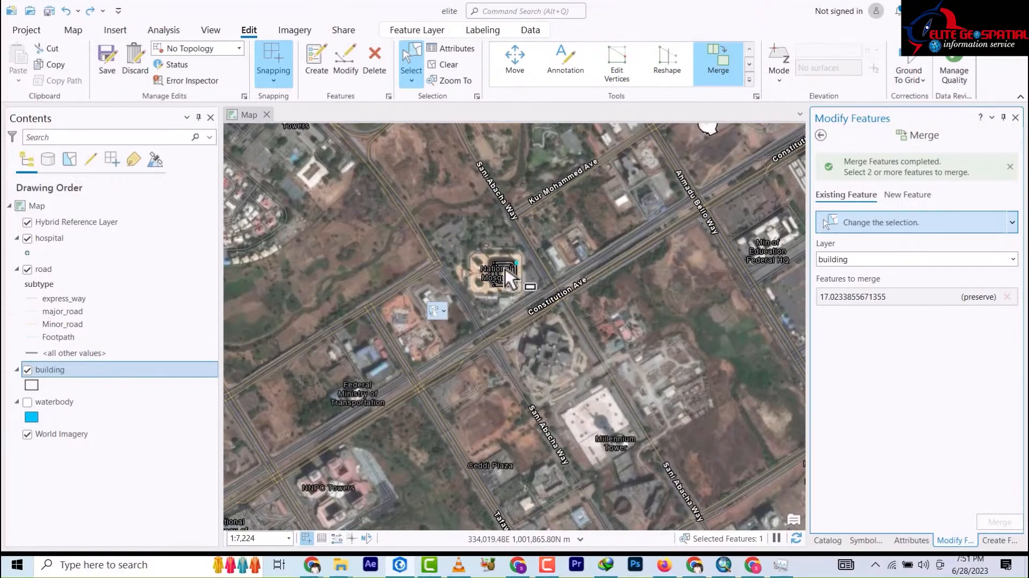
scroll(511, 276, "up", 5)
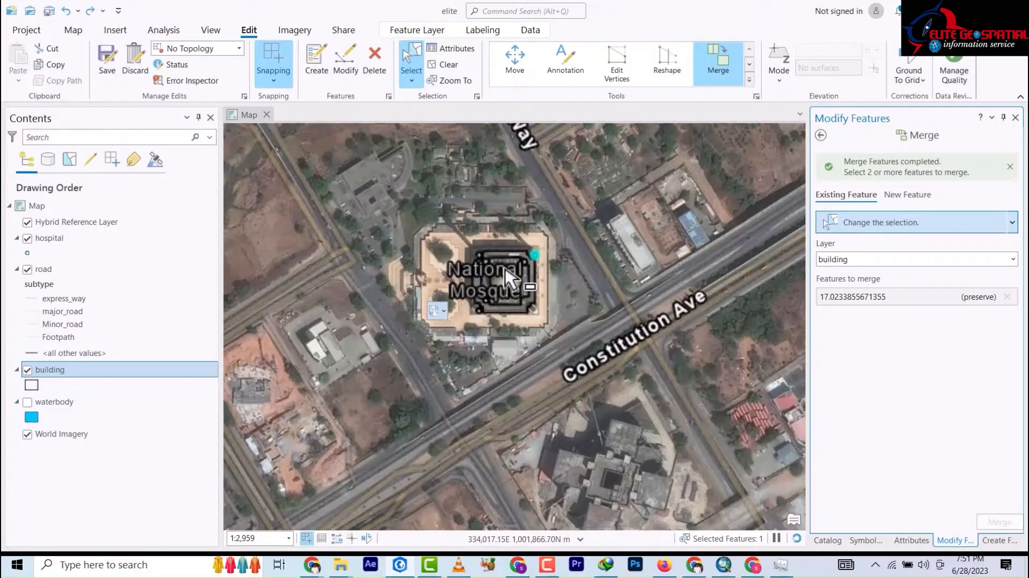
scroll(511, 276, "down", 3)
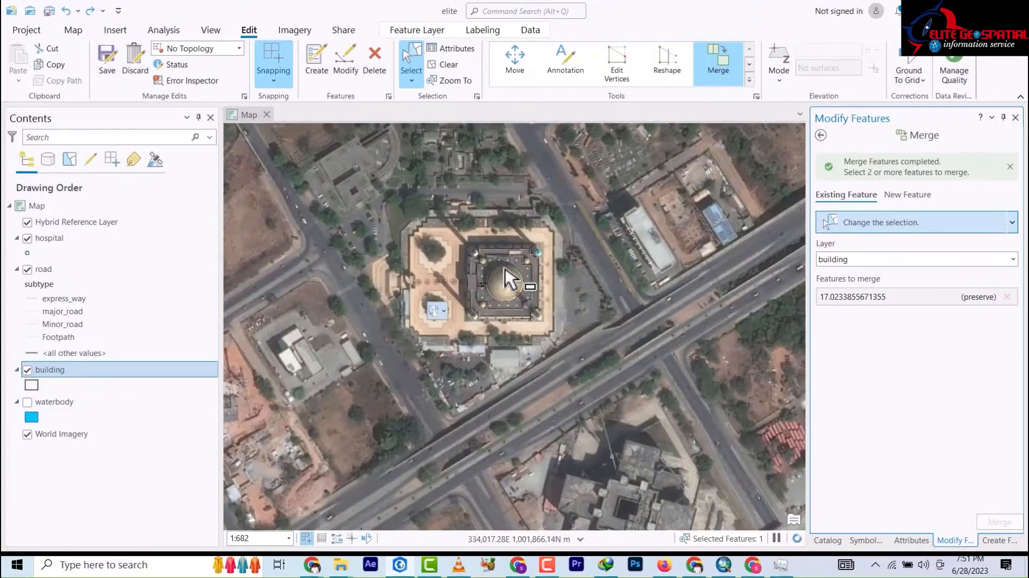
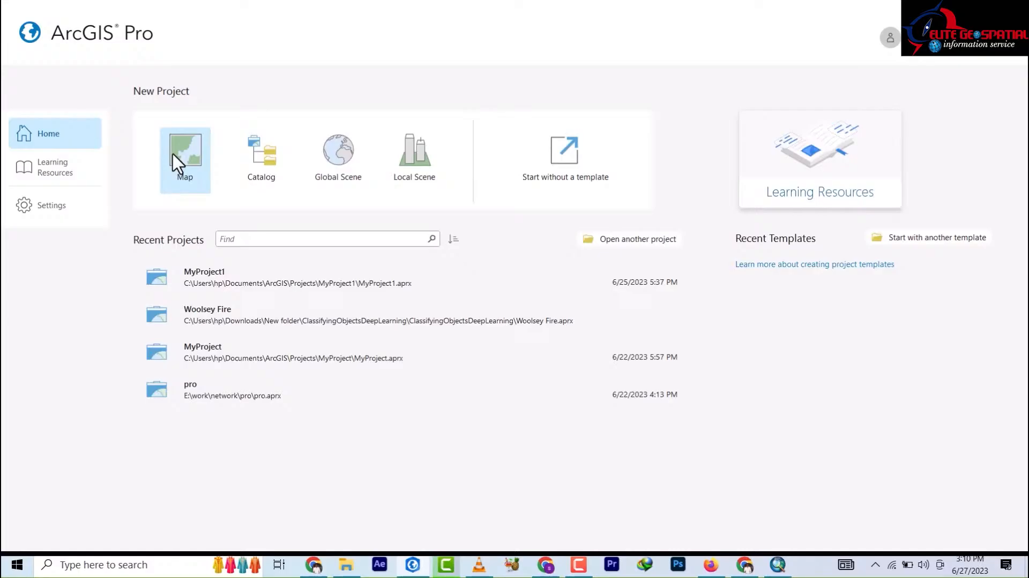
Step: Start a new project from the Map template and name it elite
left_click(182, 166)
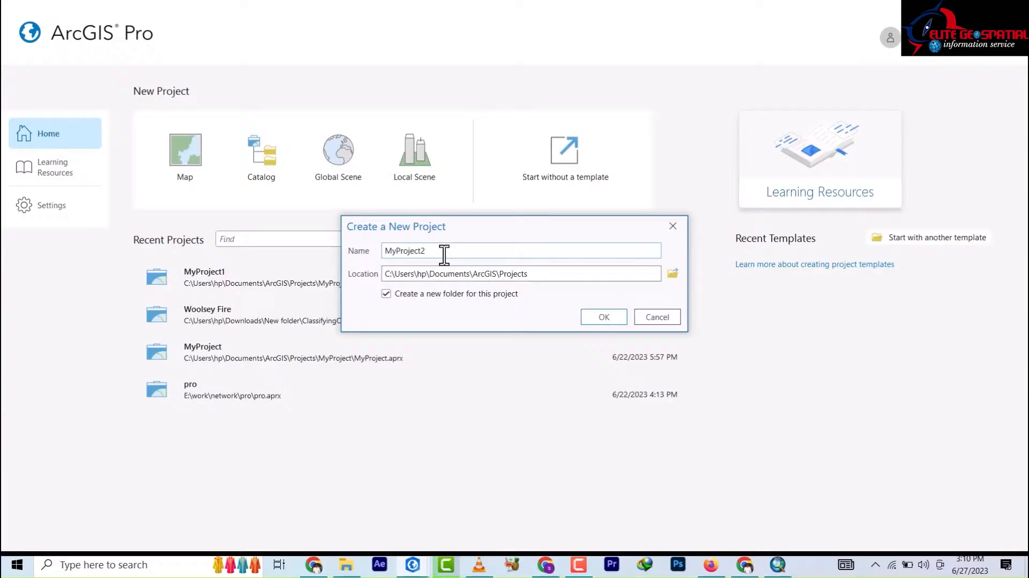
left_click_drag(445, 255, 358, 257)
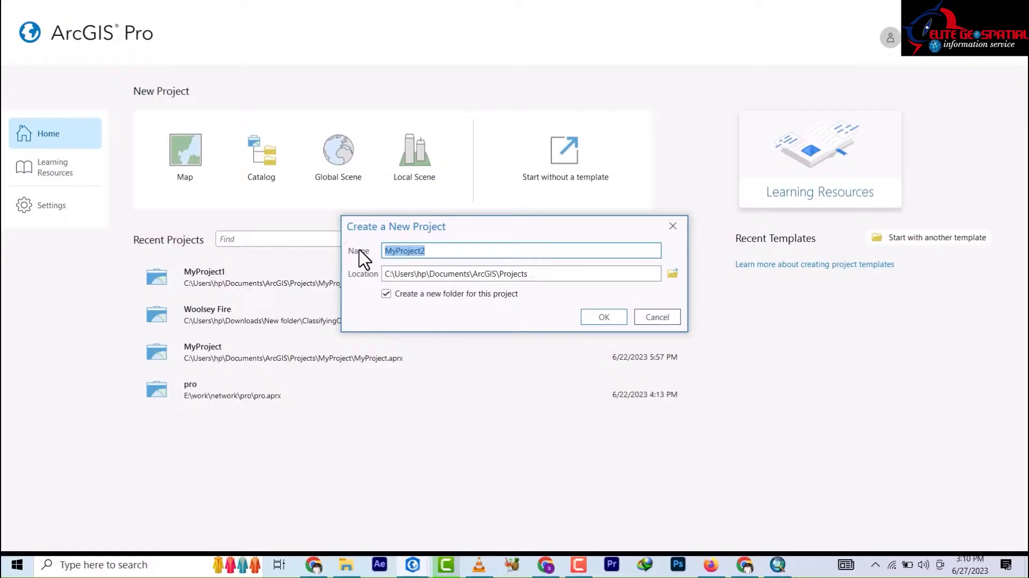
type("s")
key("BackSpace")
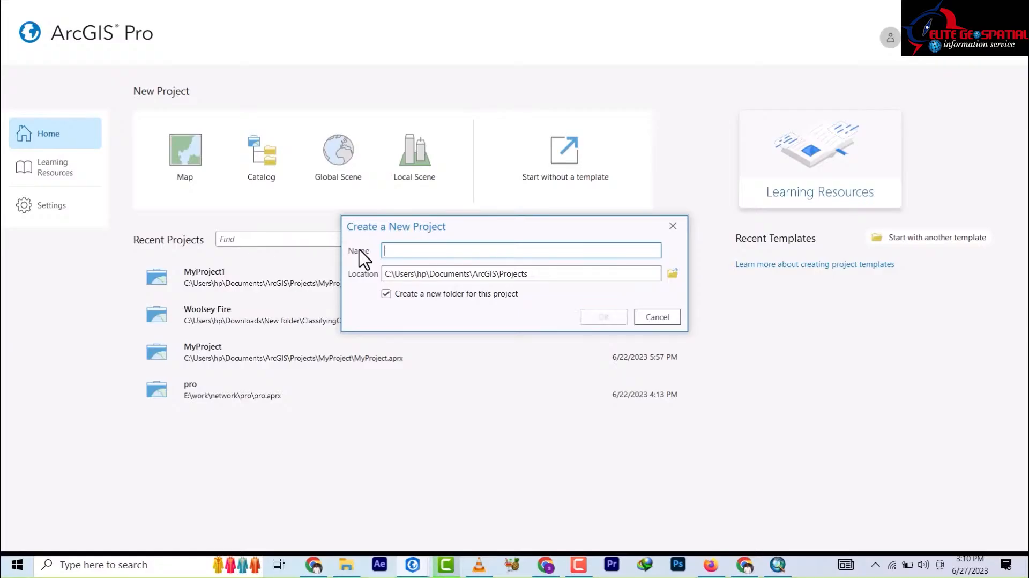
type("elite")
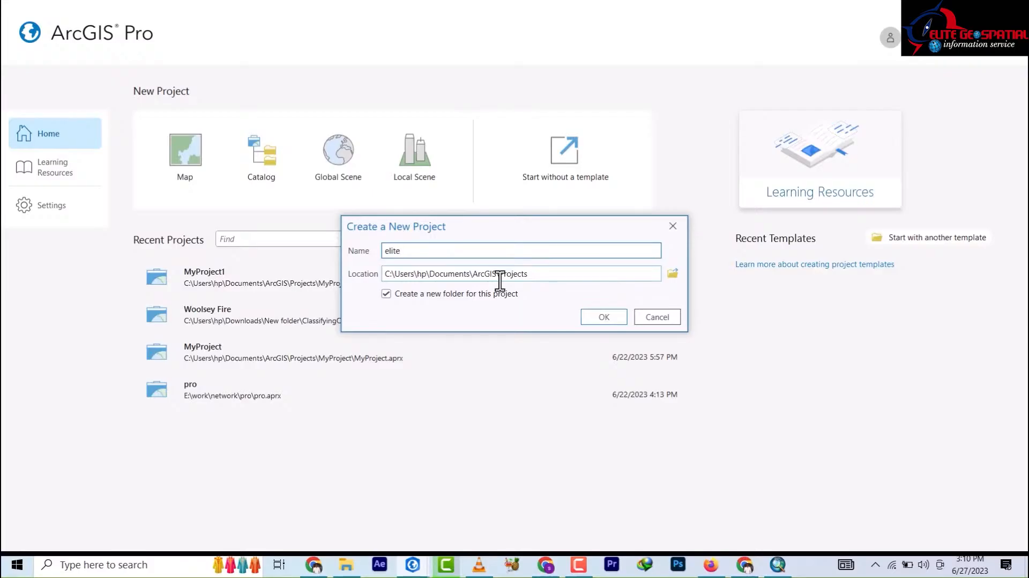
Step: Set the new project's location to the work folder on the SPAYSTUDIOS (E:) drive and create the project
left_click(672, 274)
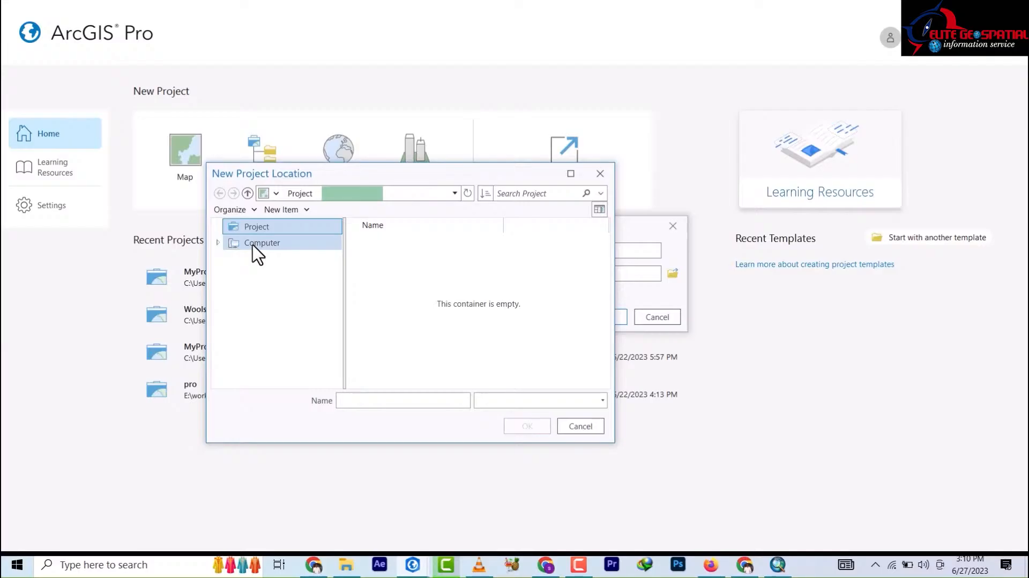
left_click(268, 275)
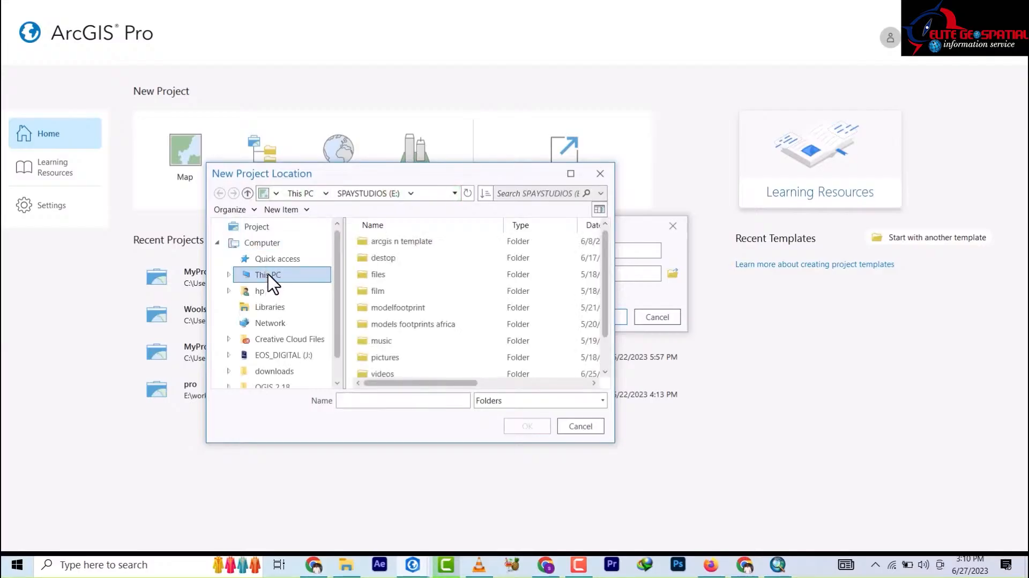
scroll(455, 356, "down", 1)
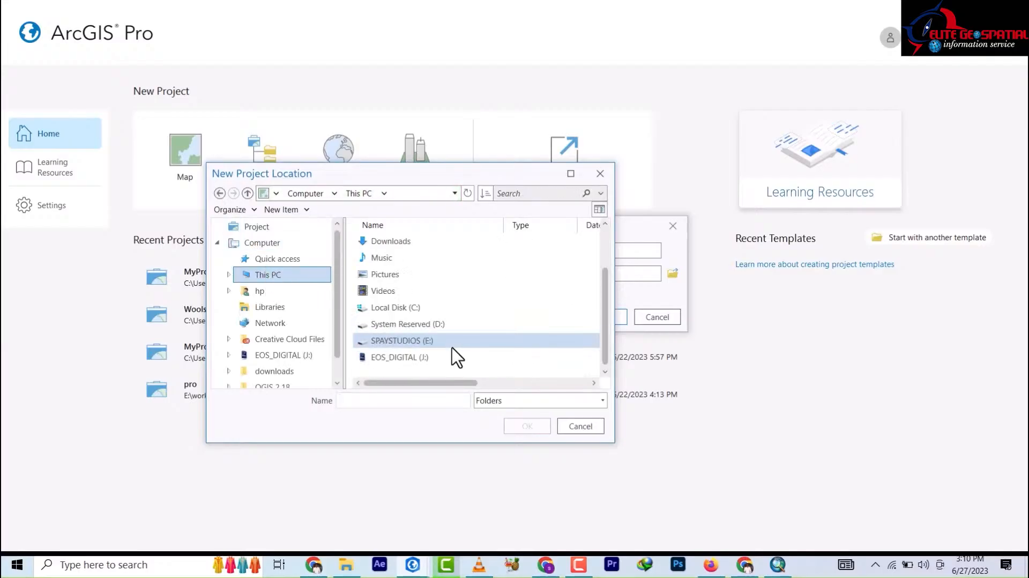
double_click(411, 342)
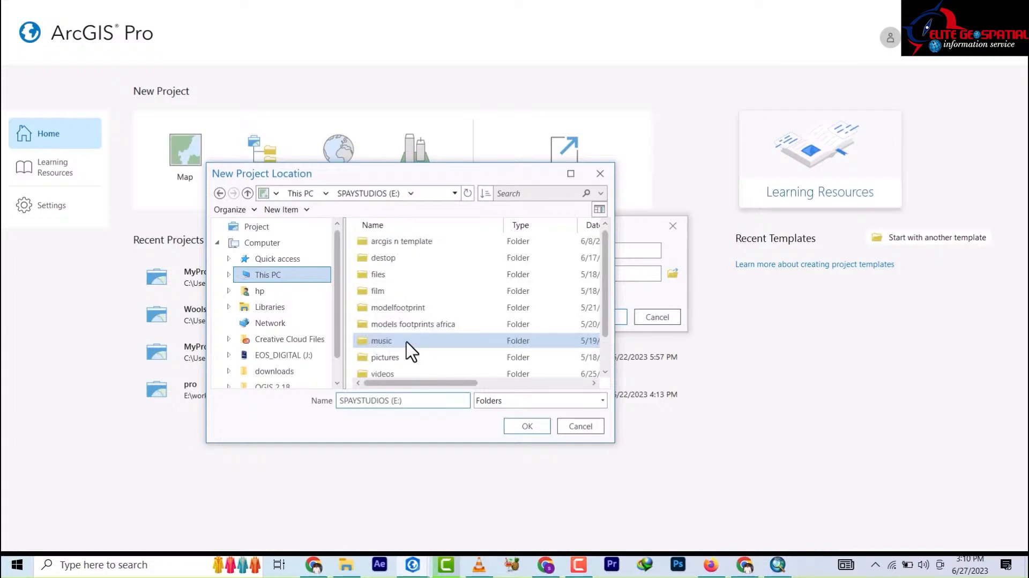
left_click(381, 358)
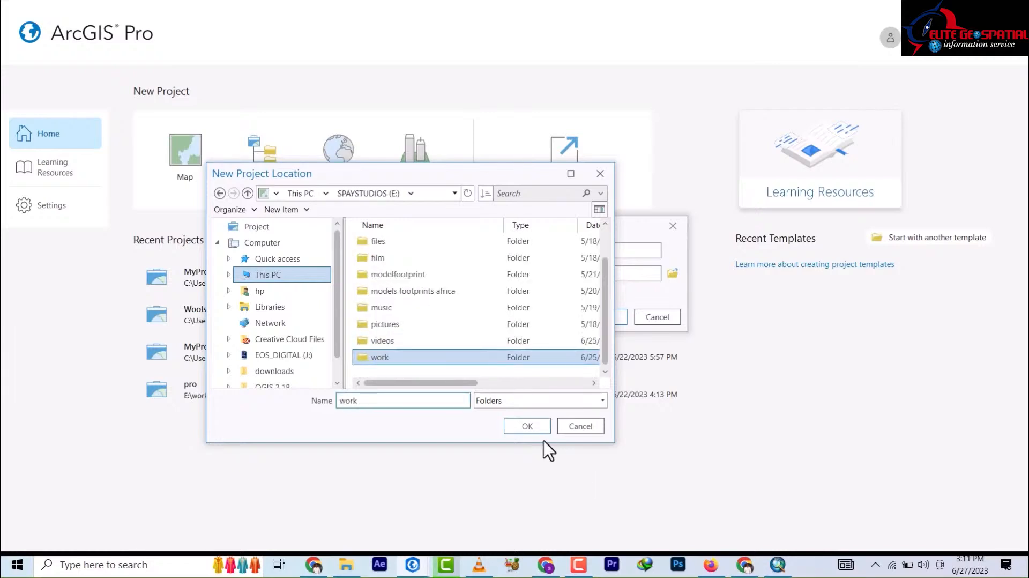
left_click(527, 426)
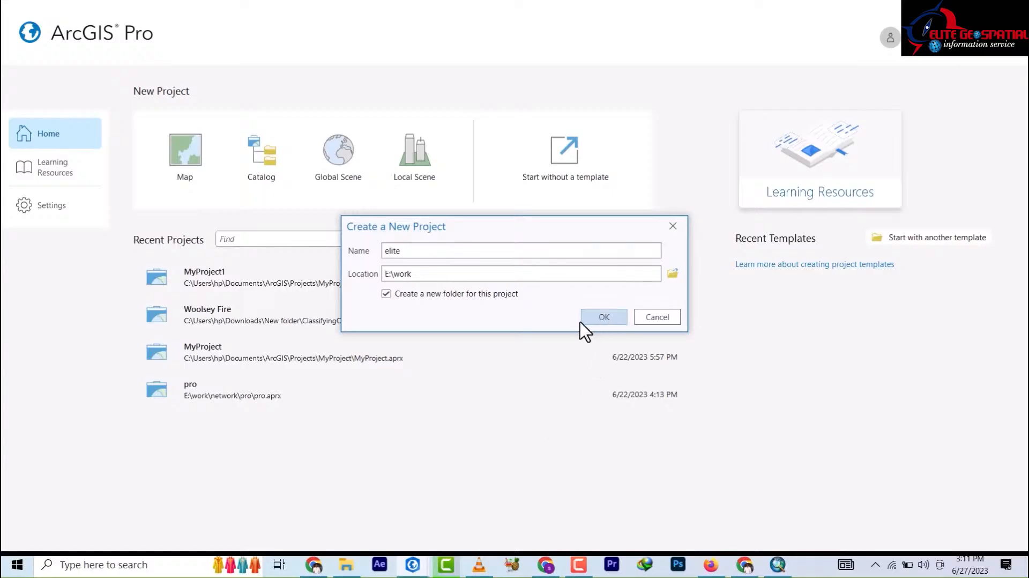
left_click(603, 317)
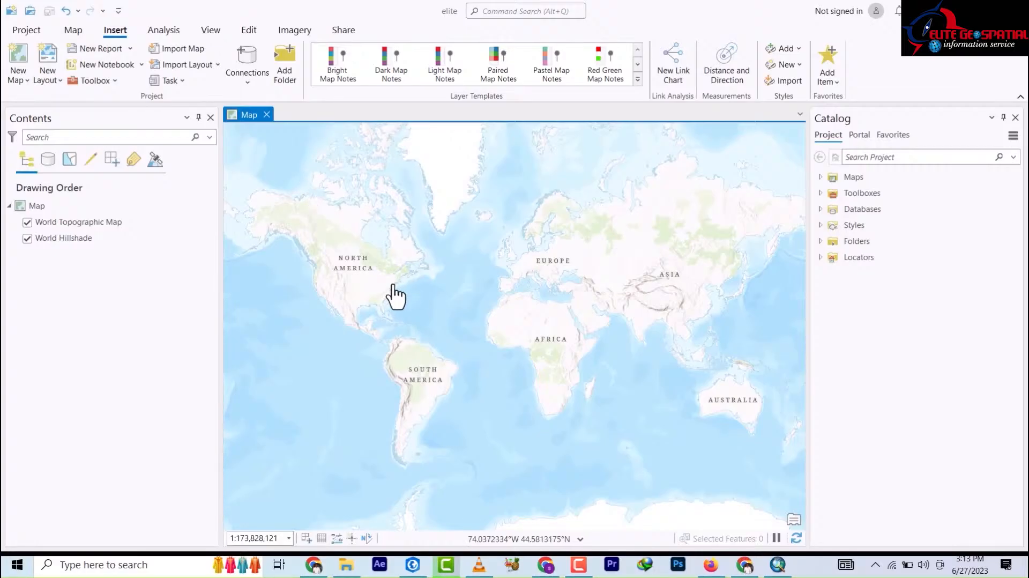
scroll(428, 229, "down", 5)
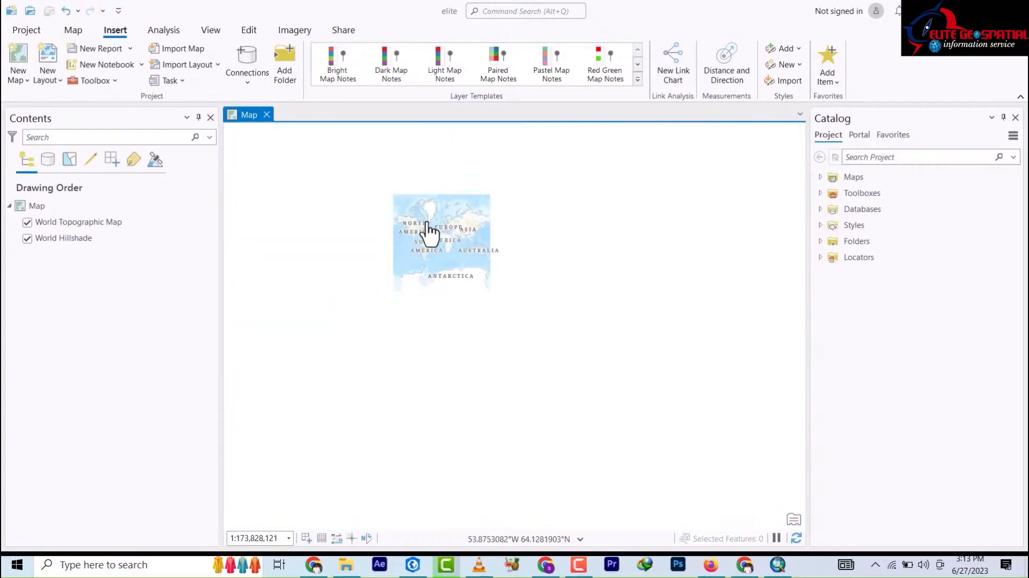
scroll(443, 241, "up", 5)
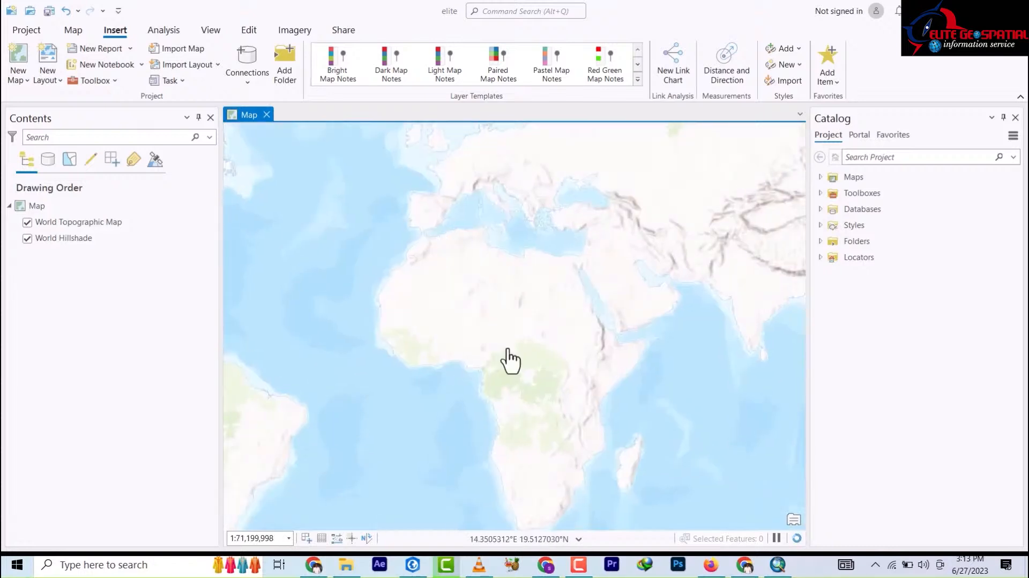
scroll(512, 364, "down", 5)
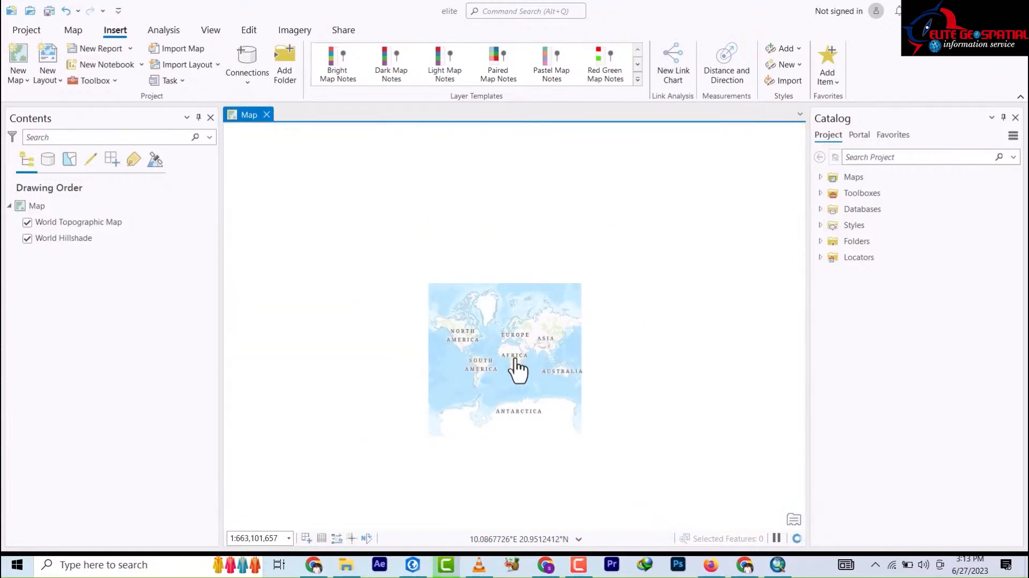
scroll(517, 370, "up", 4)
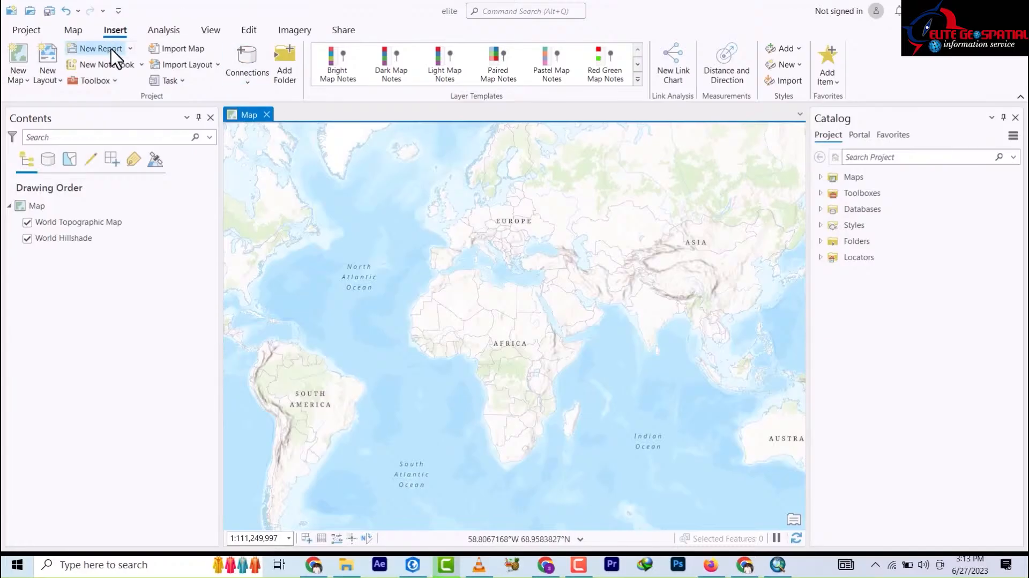
left_click(74, 32)
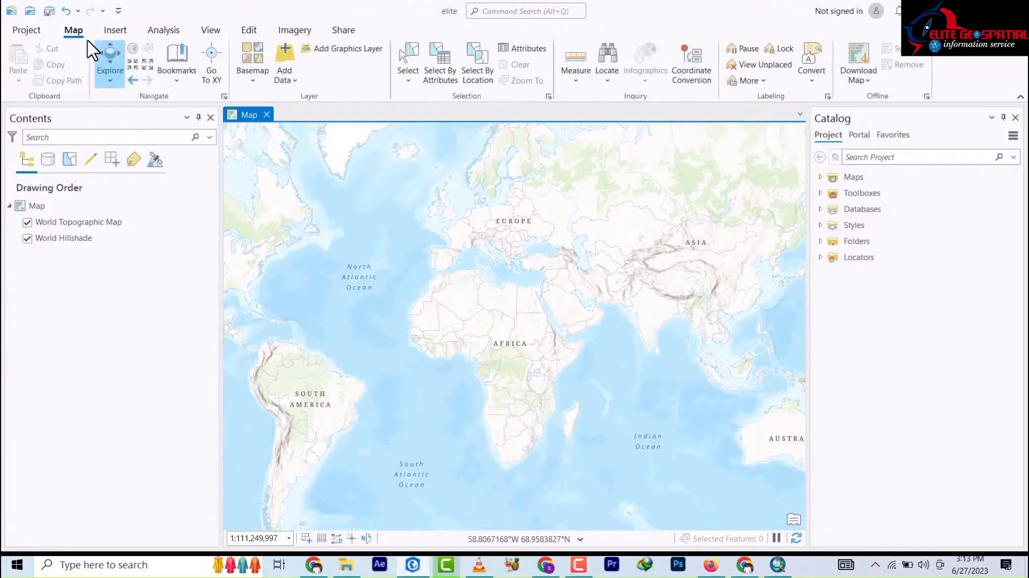
left_click(113, 32)
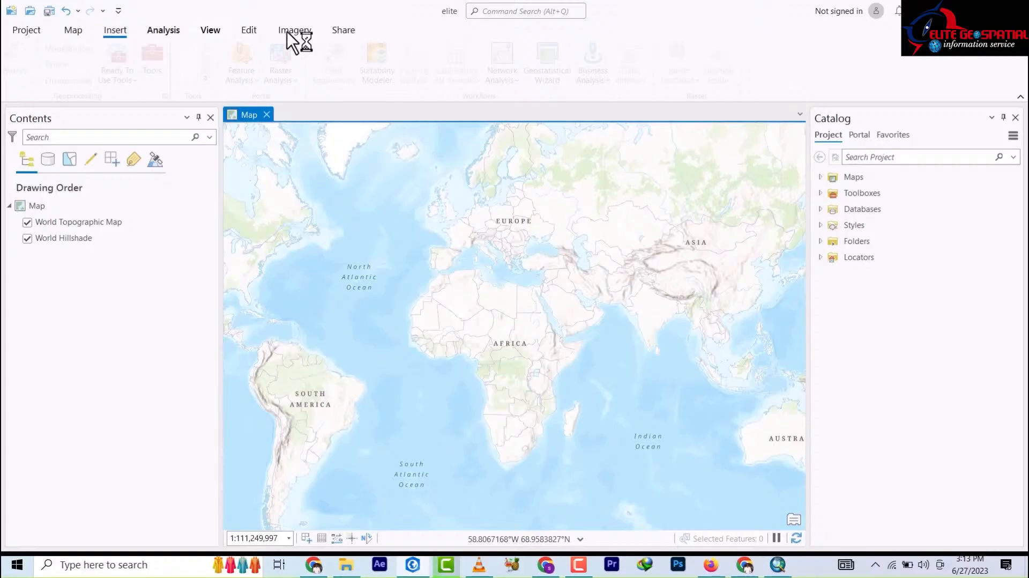
left_click(70, 28)
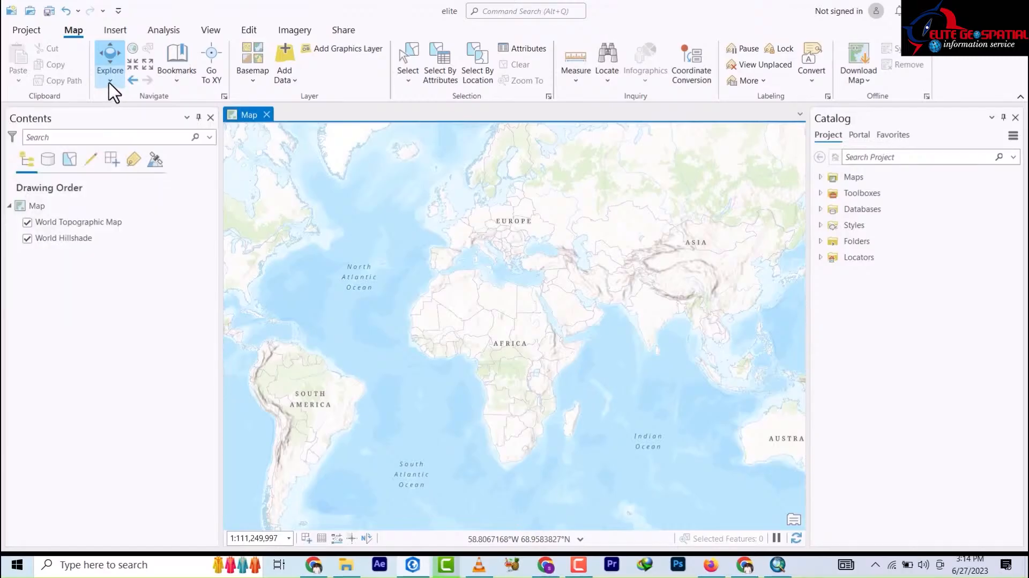
left_click(110, 81)
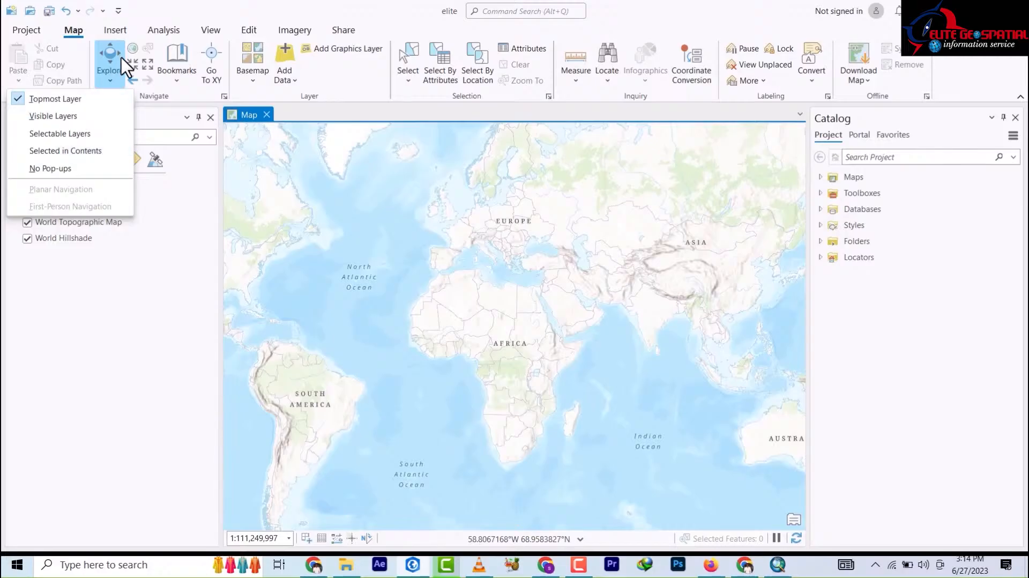
left_click(266, 27)
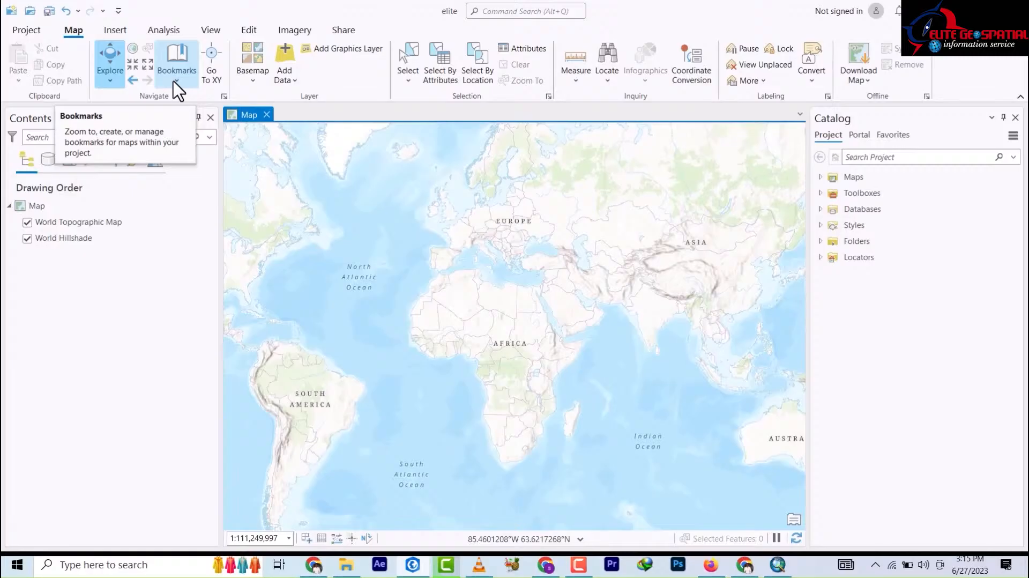
Step: Use Go To XY to enter longitude 7.22 and latitude 9.34 in decimal degrees and go to that location
left_click(210, 78)
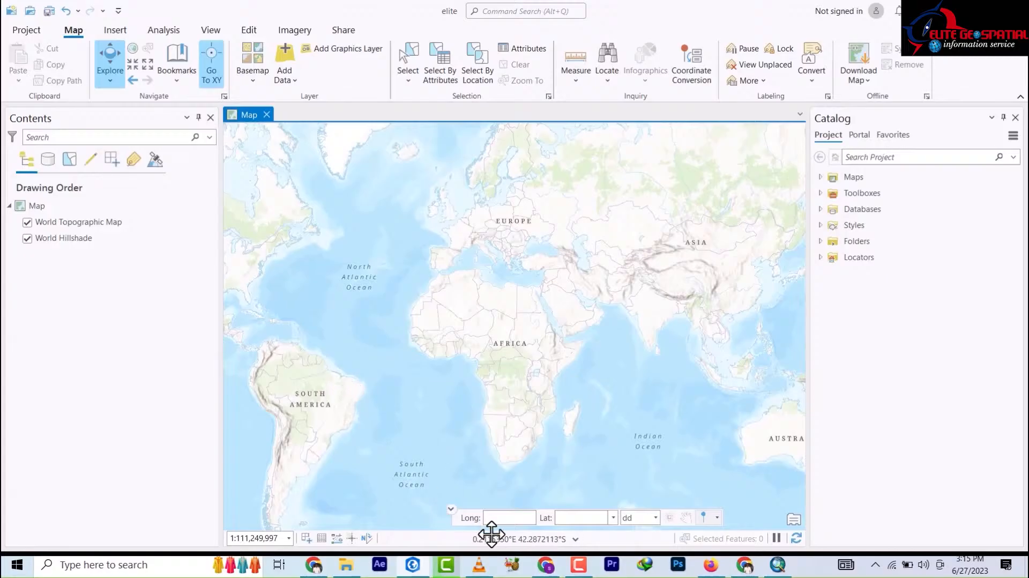
left_click(505, 517)
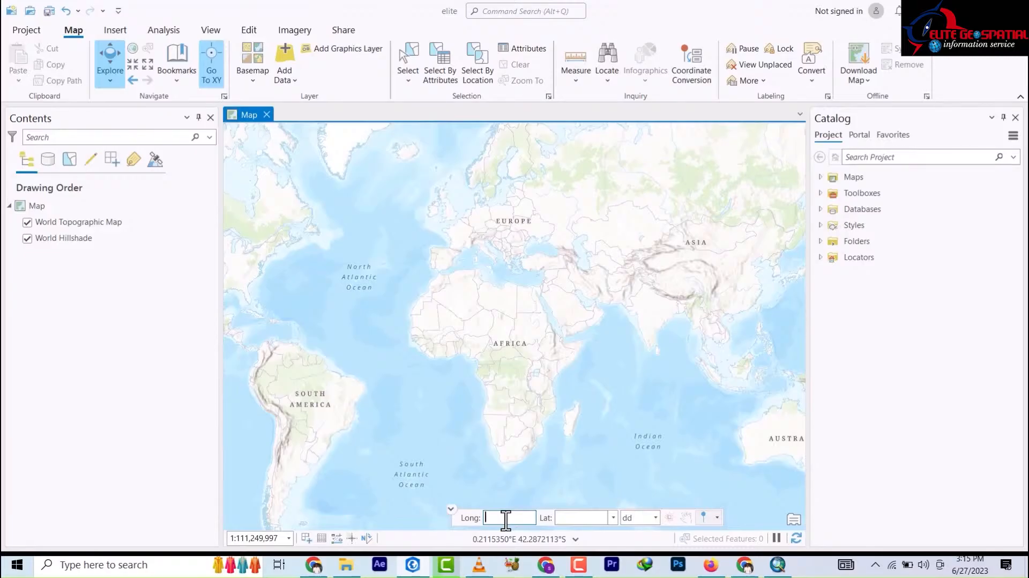
type("7.22")
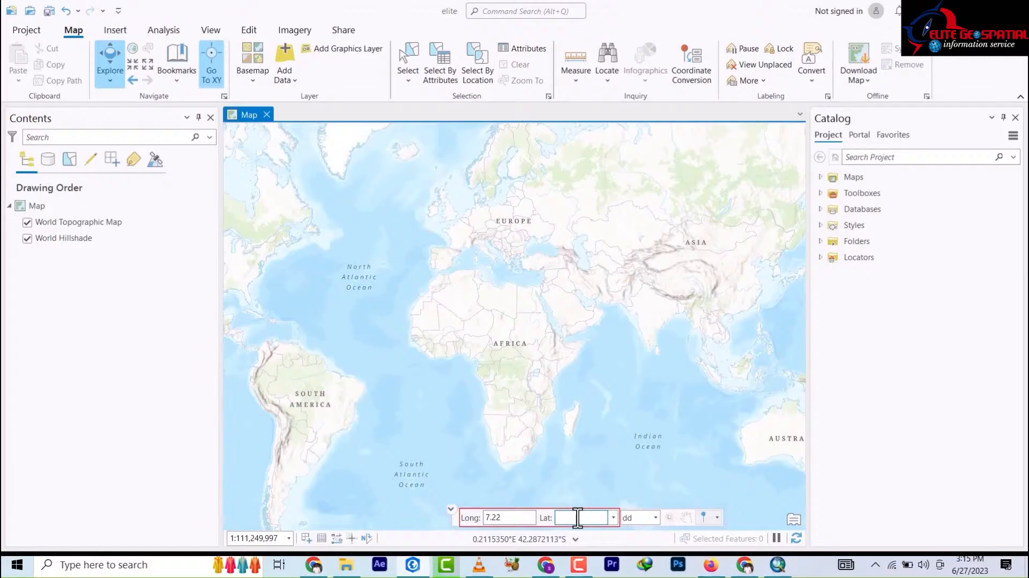
type("9.34")
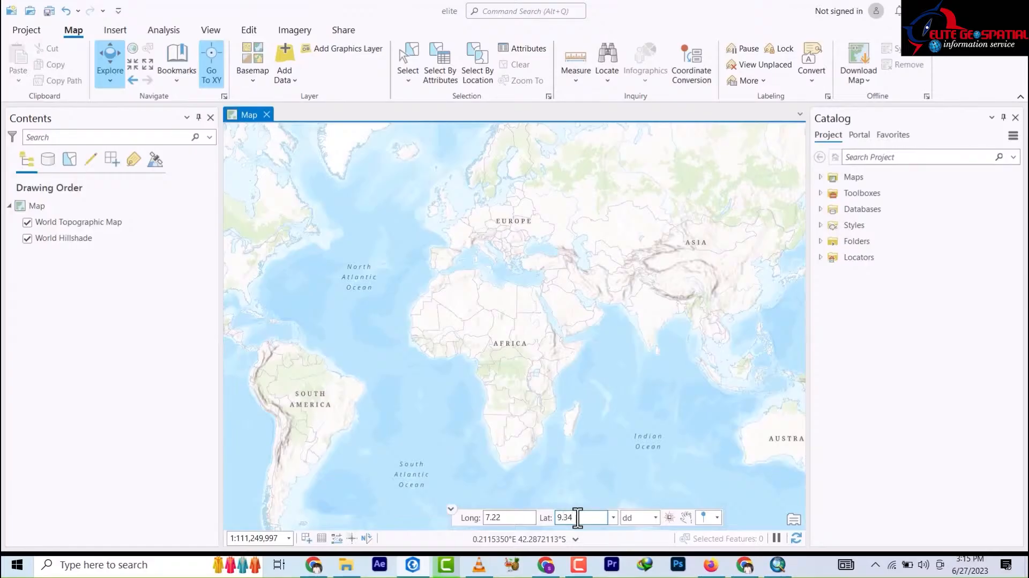
key("Return")
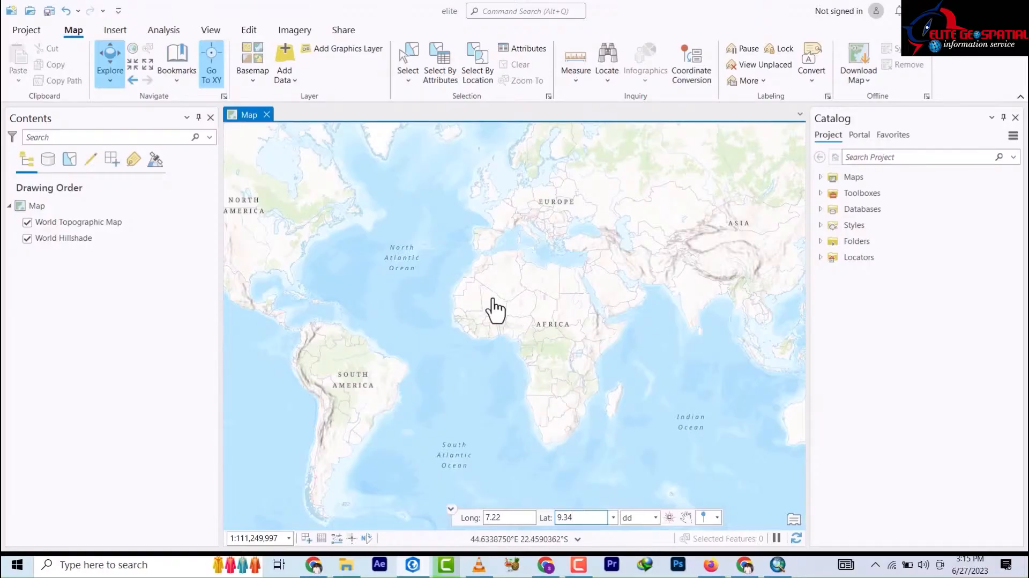
Step: Examine the topographic basemap of West Africa, closing in on the Nassarawa, Doma and Benue River area
scroll(523, 329, "up", 4)
scroll(509, 399, "up", 2)
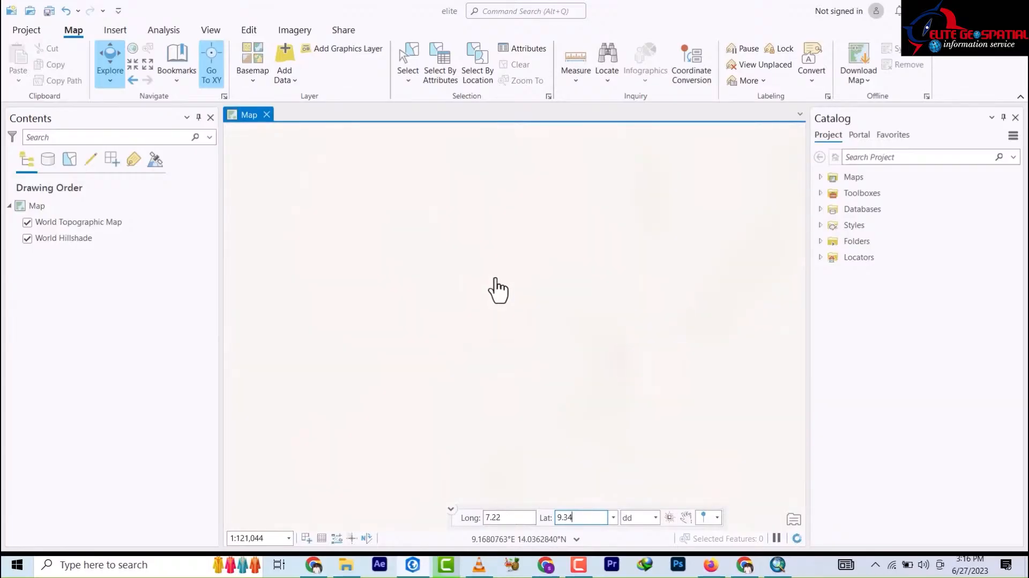
scroll(496, 300, "down", 5)
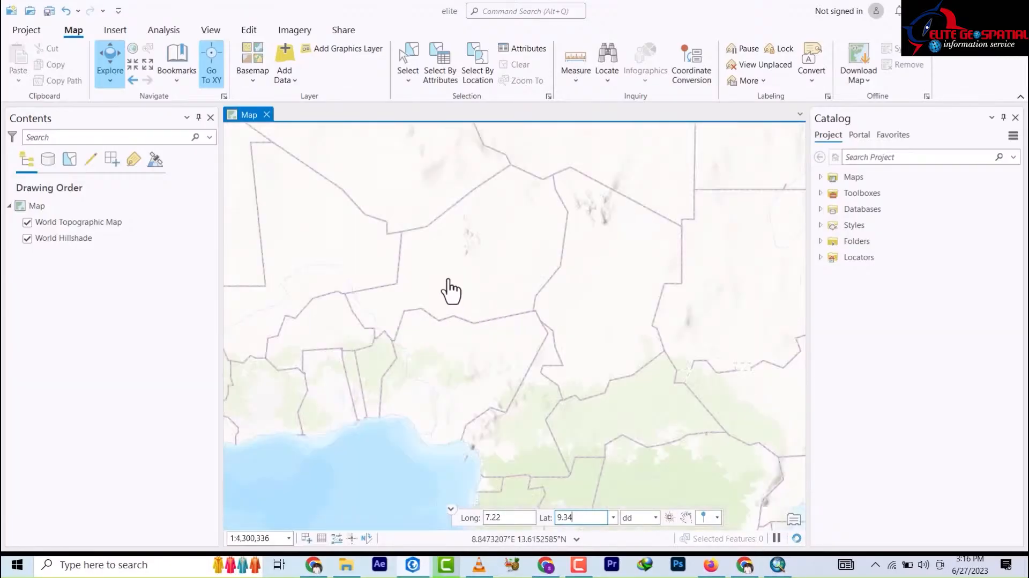
scroll(455, 300, "down", 3)
scroll(474, 402, "up", 8)
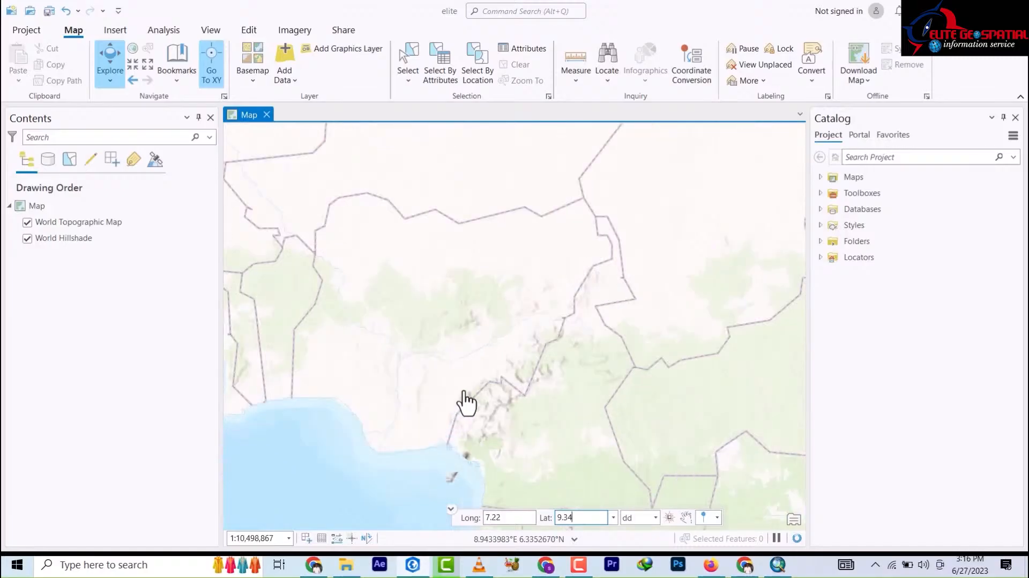
scroll(479, 348, "down", 2)
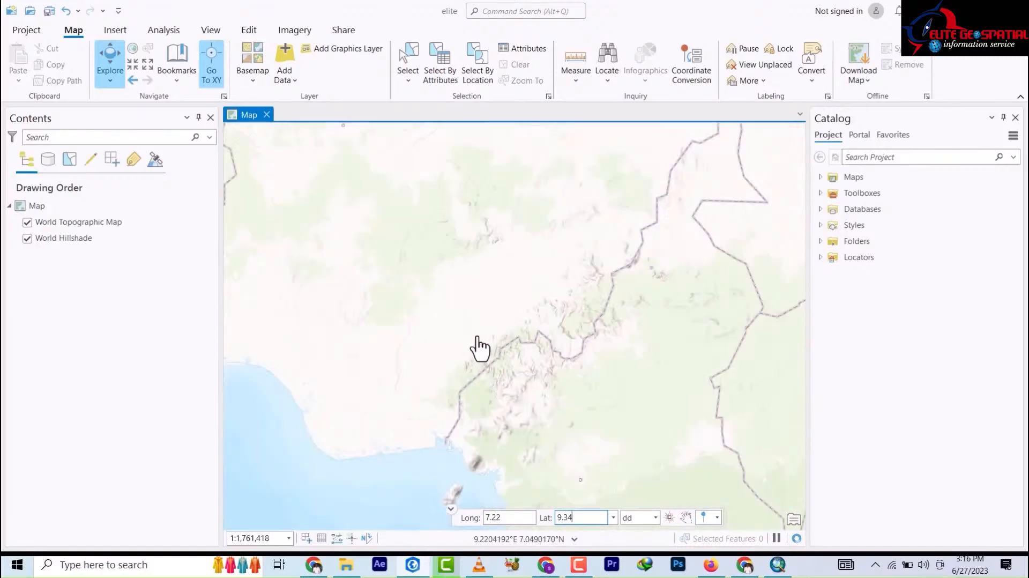
scroll(449, 275, "up", 5)
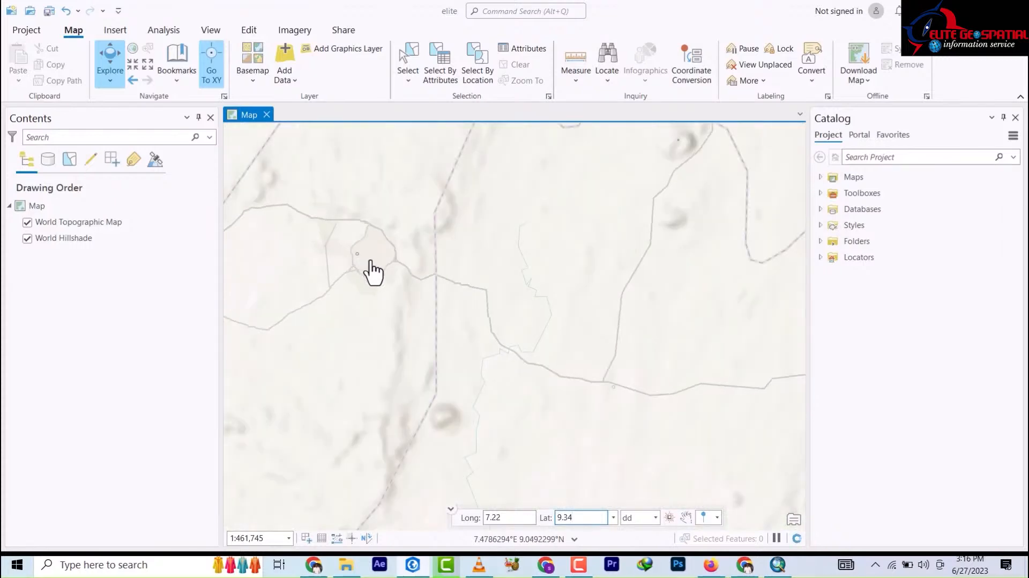
mouse_move(419, 301)
left_mouse_down()
mouse_move(368, 230)
mouse_move(471, 344)
mouse_move(448, 340)
mouse_move(460, 319)
mouse_move(400, 388)
left_mouse_up()
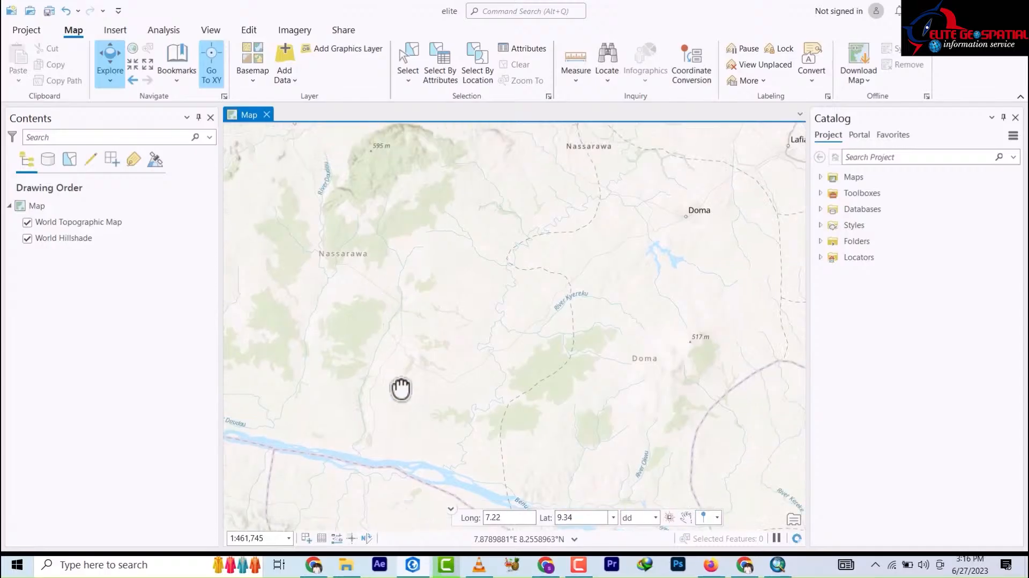
left_click_drag(475, 268, 456, 372)
mouse_move(471, 249)
left_mouse_down()
mouse_move(521, 315)
mouse_move(554, 404)
mouse_move(533, 355)
left_mouse_up()
left_click_drag(488, 270, 367, 246)
left_click_drag(554, 266, 464, 259)
left_click_drag(582, 319, 491, 278)
left_click_drag(618, 390, 474, 264)
scroll(474, 264, "down", 4)
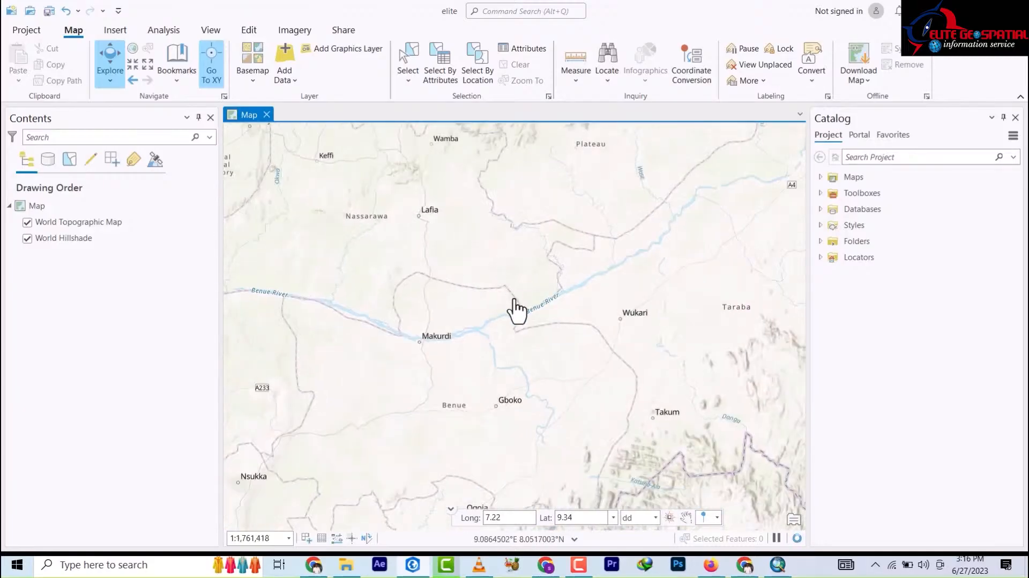
Step: Mark the location at longitude 7.22, latitude 9.34 with a point graphic and view the marker up close
left_click(718, 516)
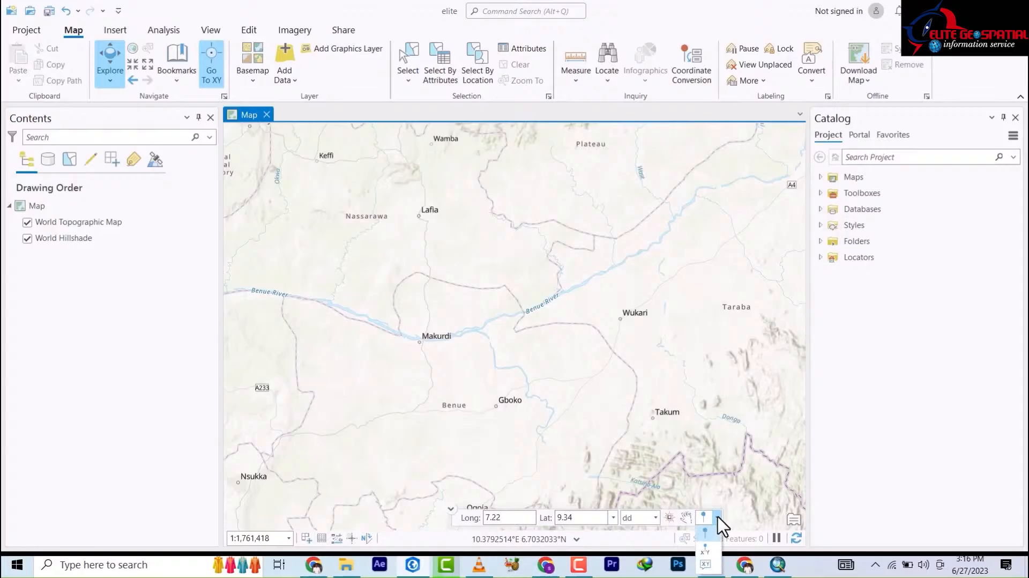
left_click(707, 532)
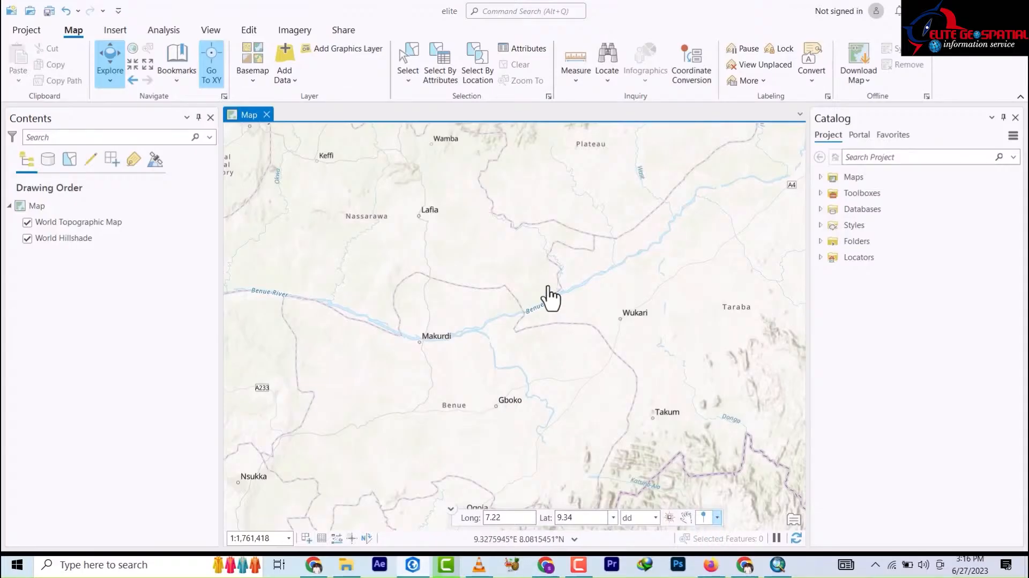
scroll(551, 298, "up", 2)
scroll(550, 298, "down", 5)
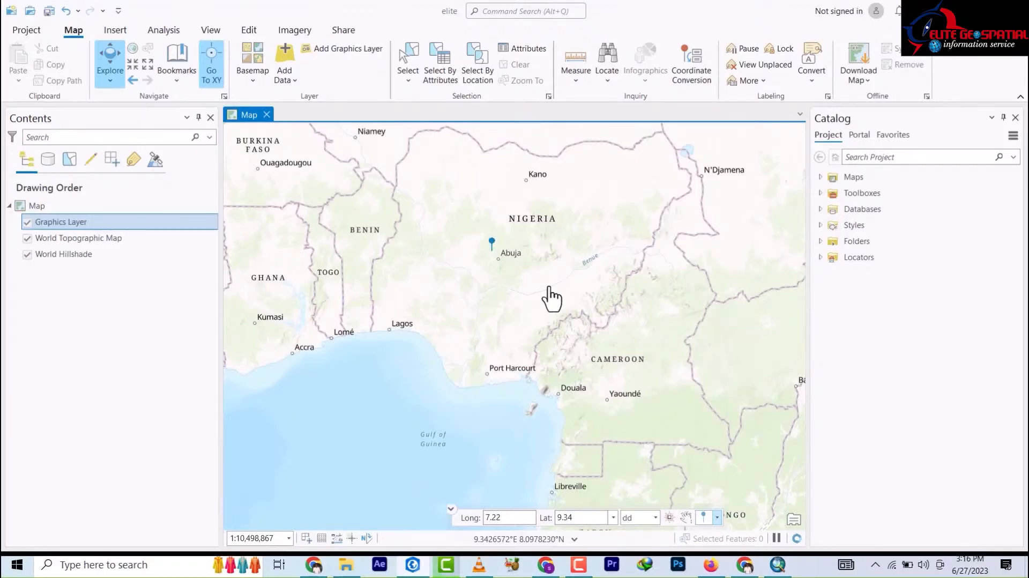
scroll(494, 264, "up", 5)
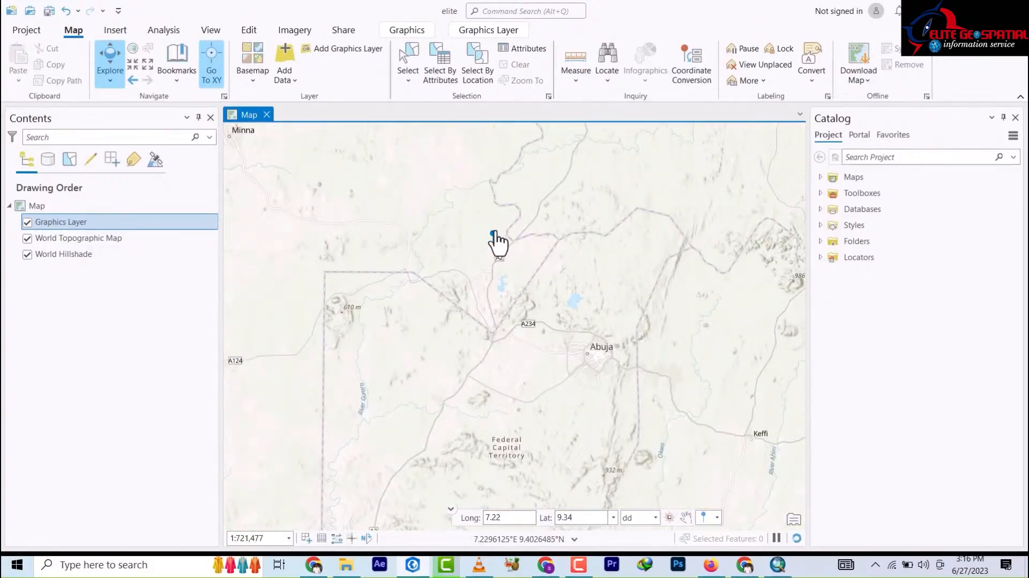
scroll(506, 240, "up", 3)
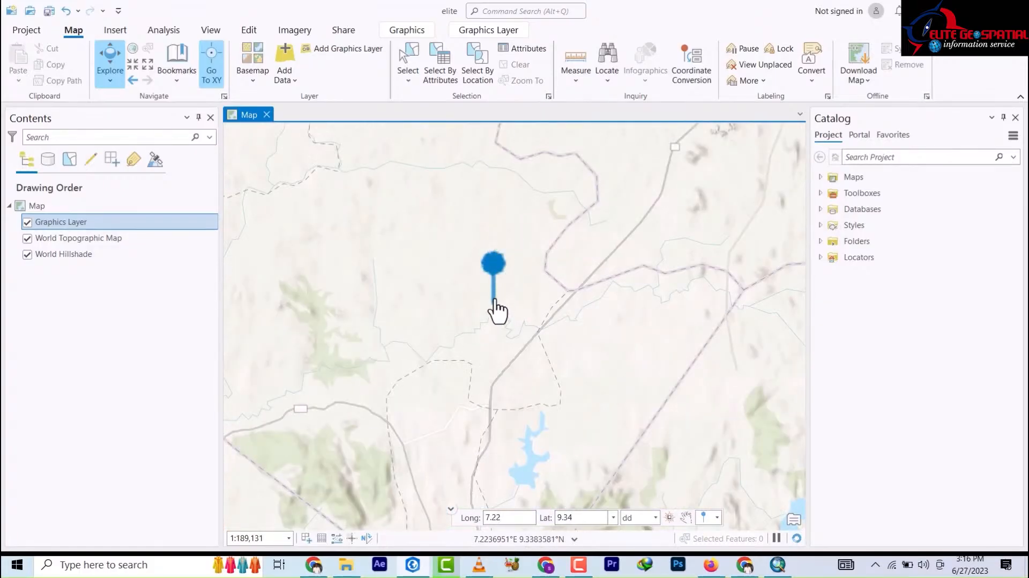
scroll(494, 304, "up", 2)
scroll(499, 311, "up", 2)
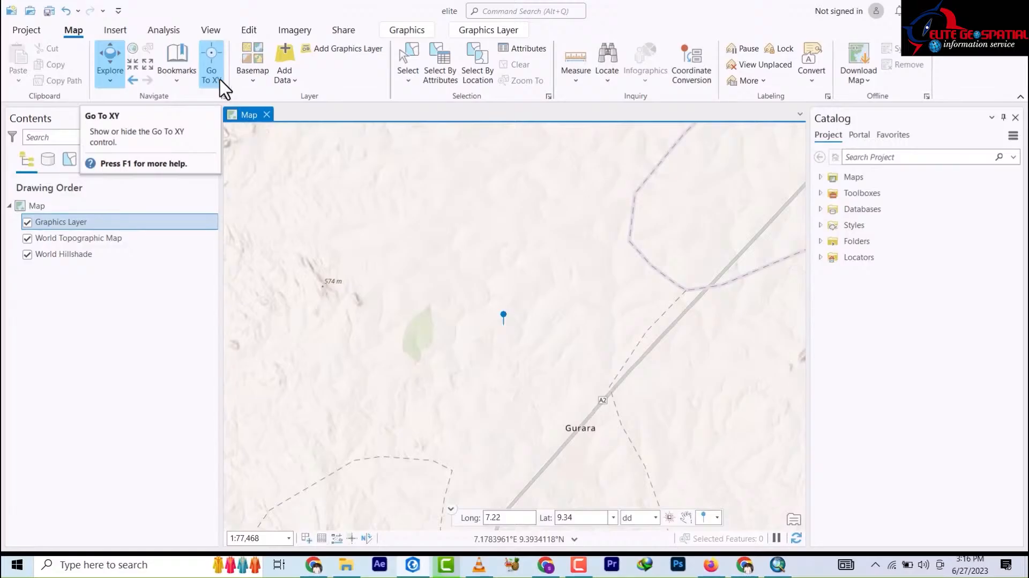
Step: Switch the basemap to Imagery Hybrid and inspect the satellite imagery around the marked point near Gurara
left_click(252, 80)
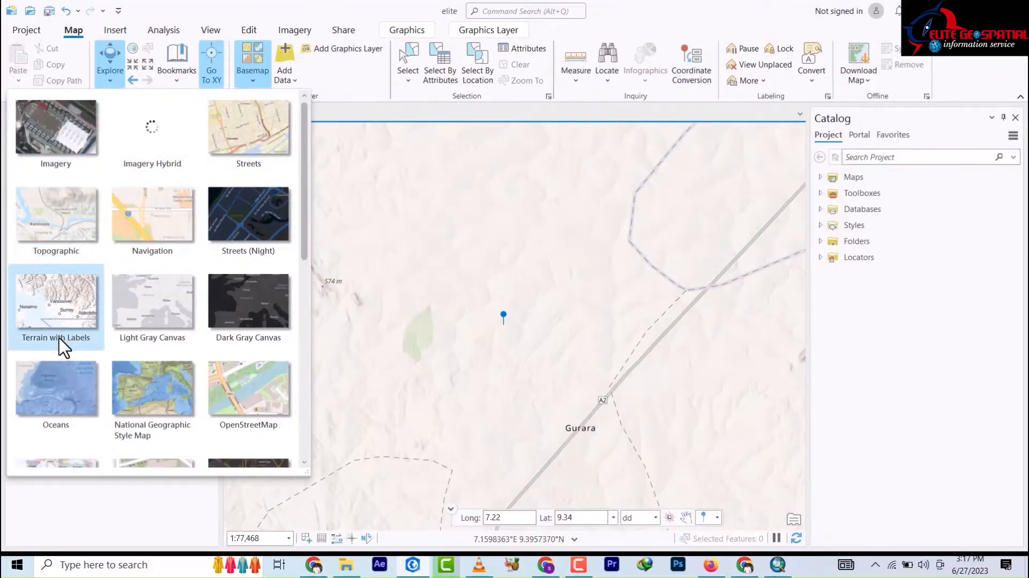
scroll(115, 386, "down", 5)
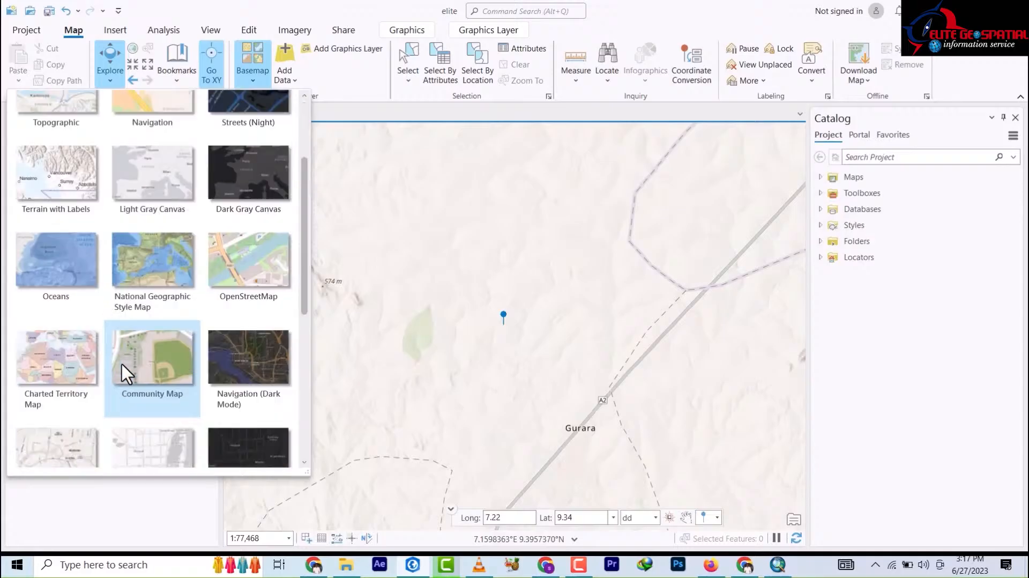
scroll(137, 355, "down", 3)
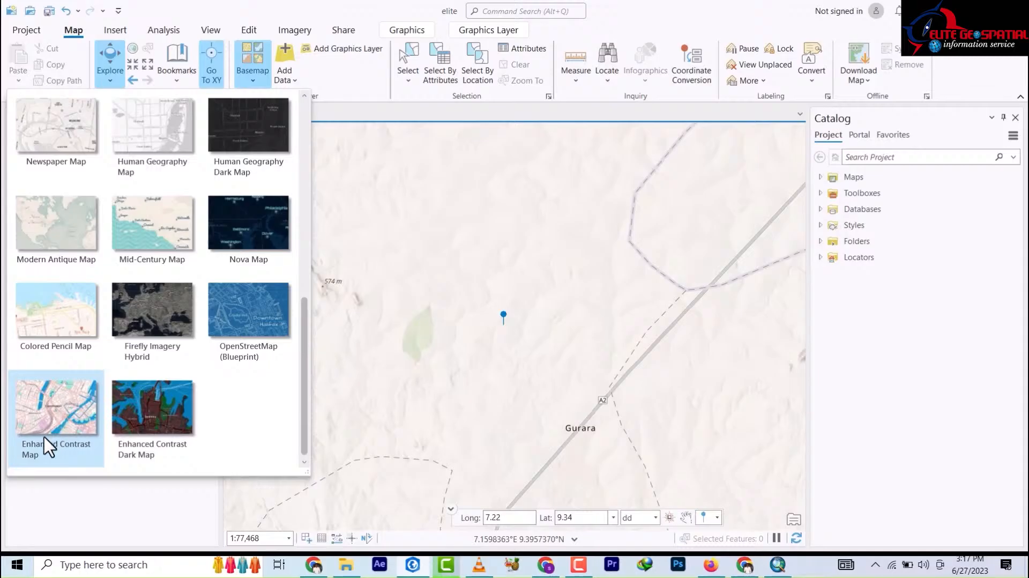
scroll(73, 356, "up", 10)
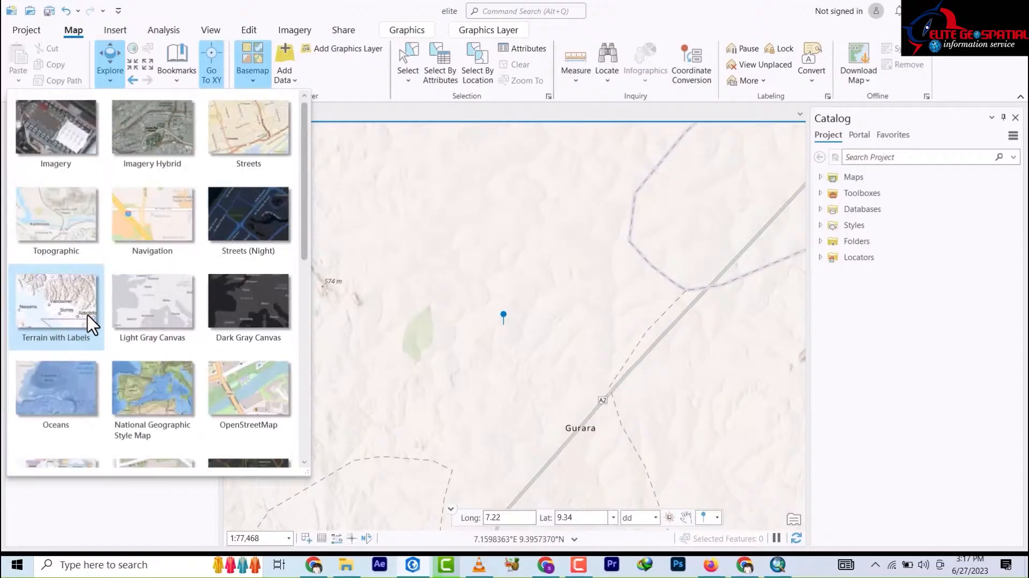
left_click(154, 138)
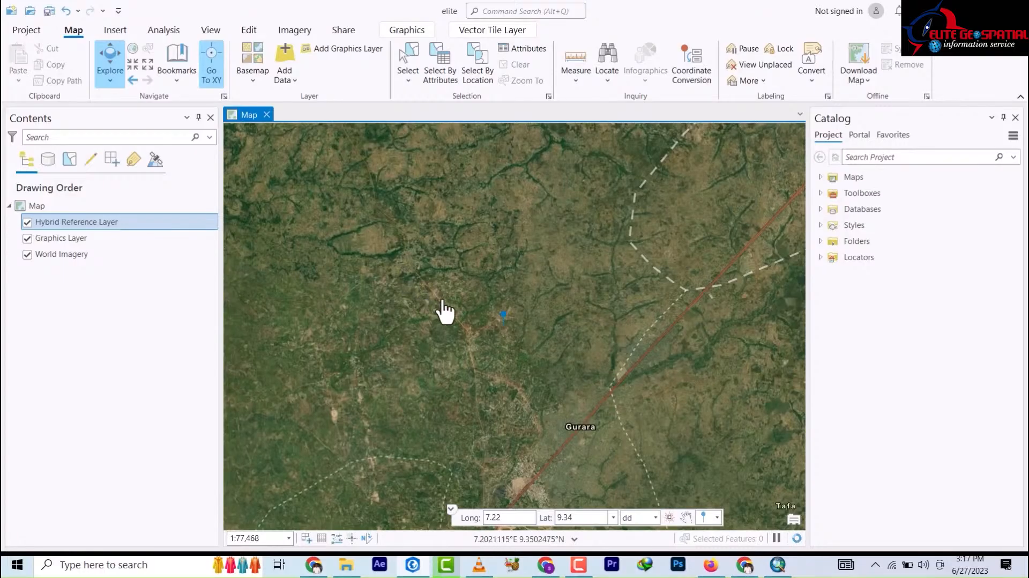
scroll(441, 328, "up", 6)
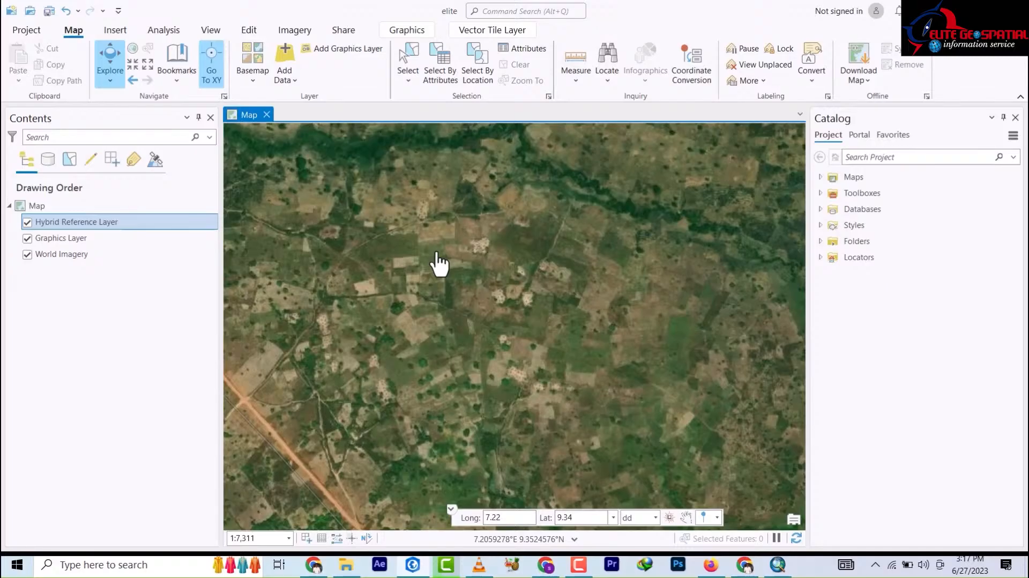
scroll(439, 262, "down", 10)
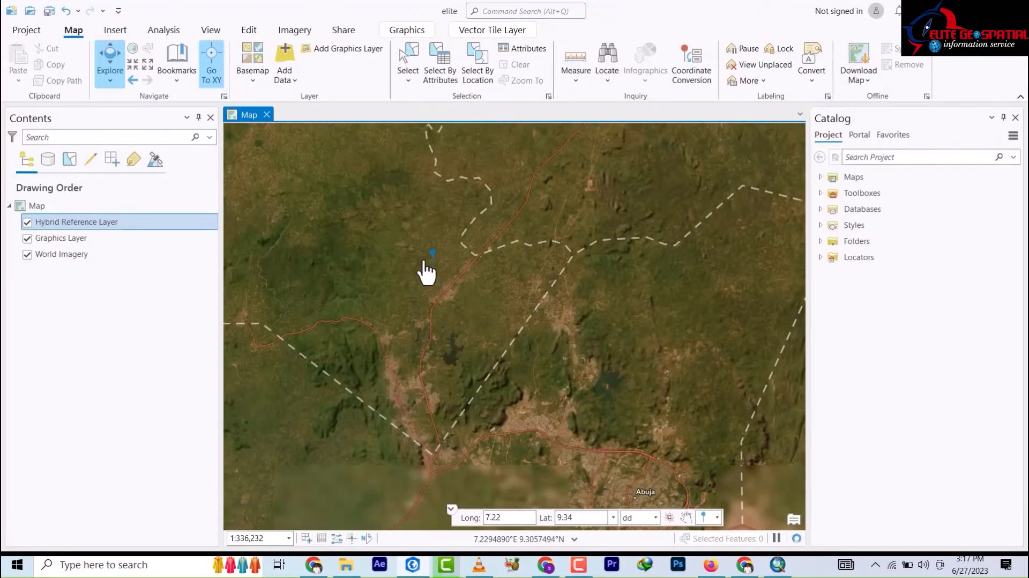
scroll(420, 269, "up", 5)
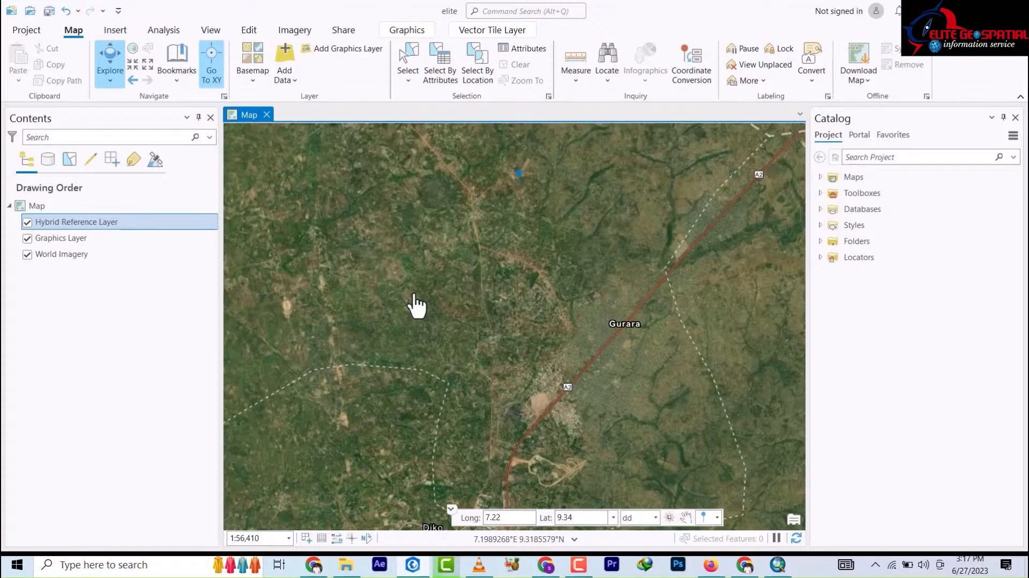
scroll(417, 306, "down", 8)
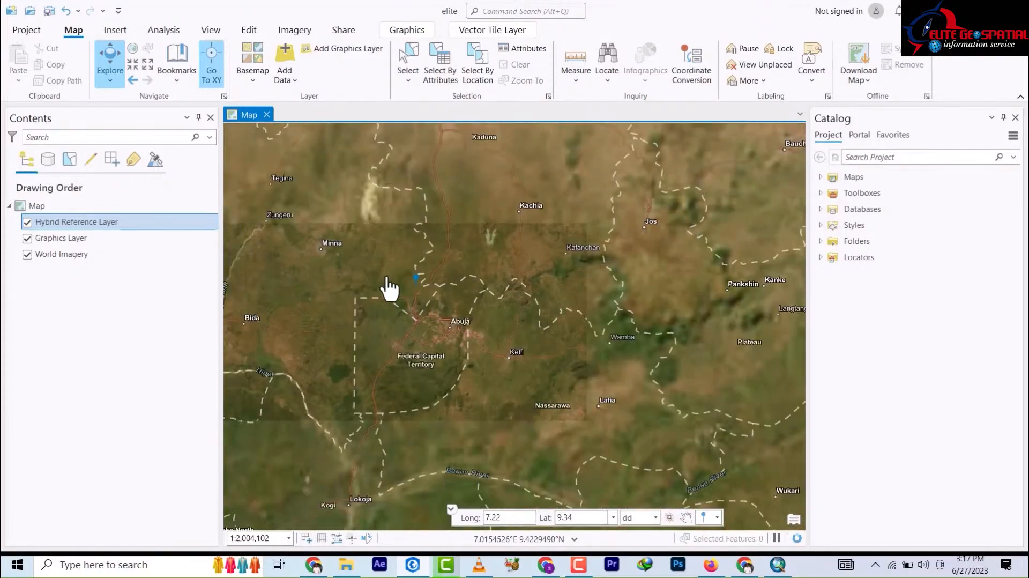
scroll(402, 282, "down", 3)
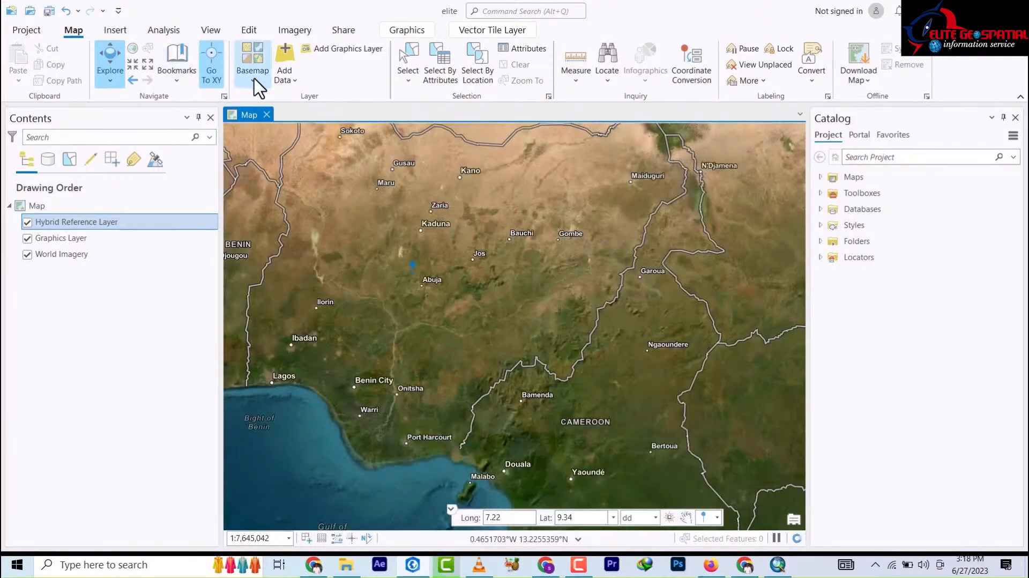
Step: Change the map's basemap to OpenStreetMap
left_click(254, 80)
scroll(247, 386, "down", 1)
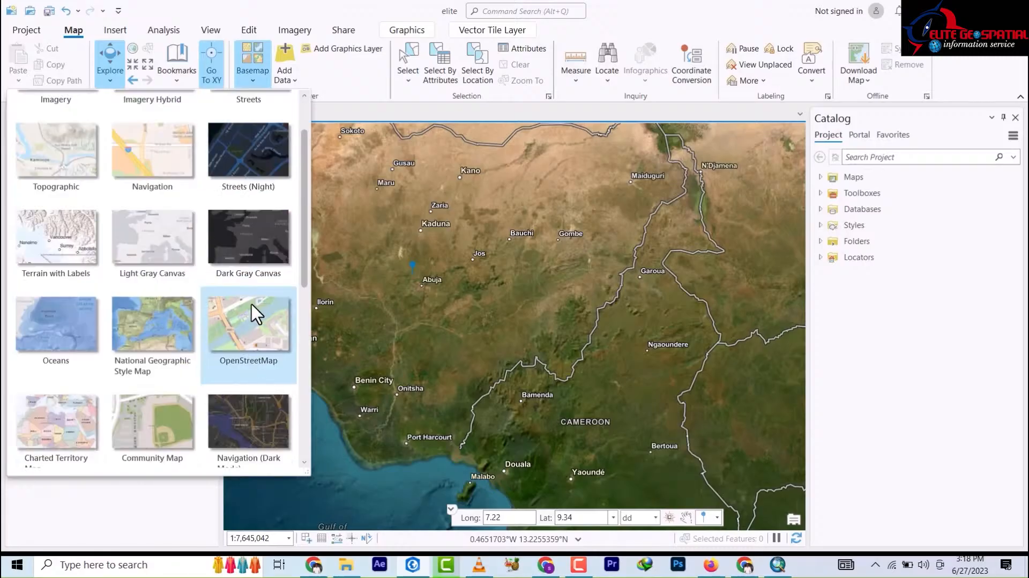
left_click(243, 311)
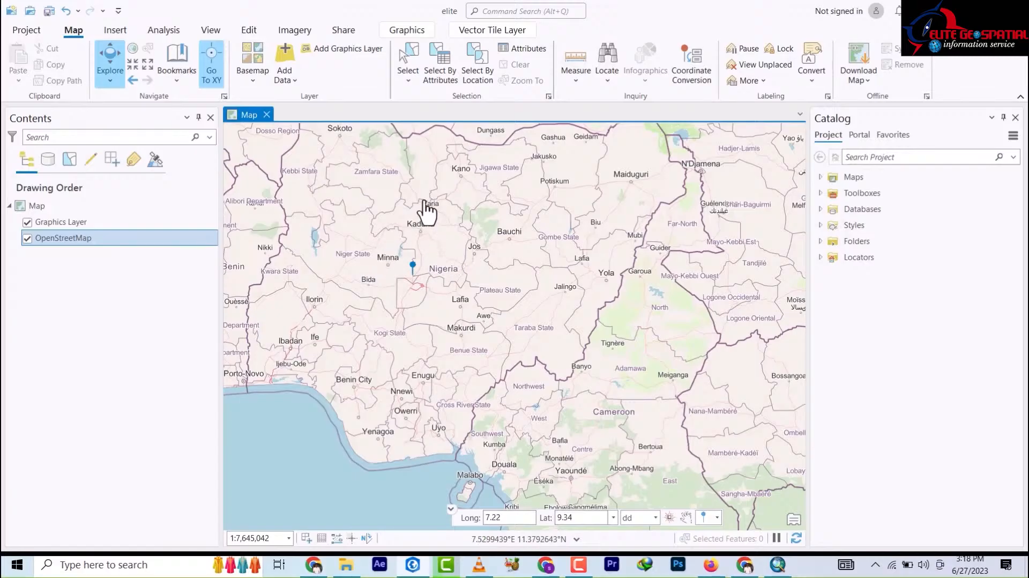
Step: Examine the OpenStreetMap buildings, roads and railway in Zaria, from Hanwa along Sokoto Road to Zaria High Street and back
scroll(426, 210, "up", 8)
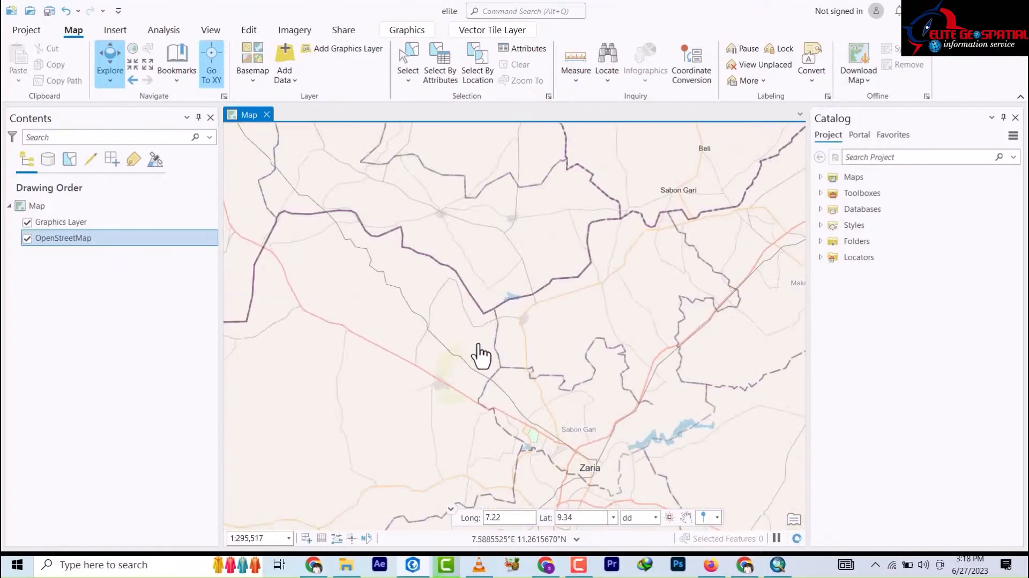
left_click_drag(582, 472, 448, 308)
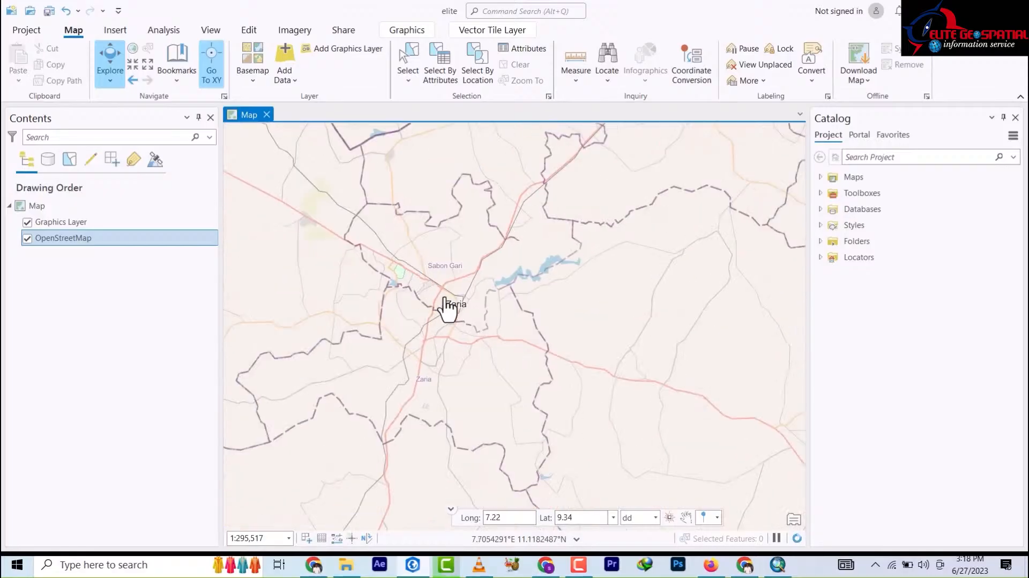
scroll(448, 309, "up", 9)
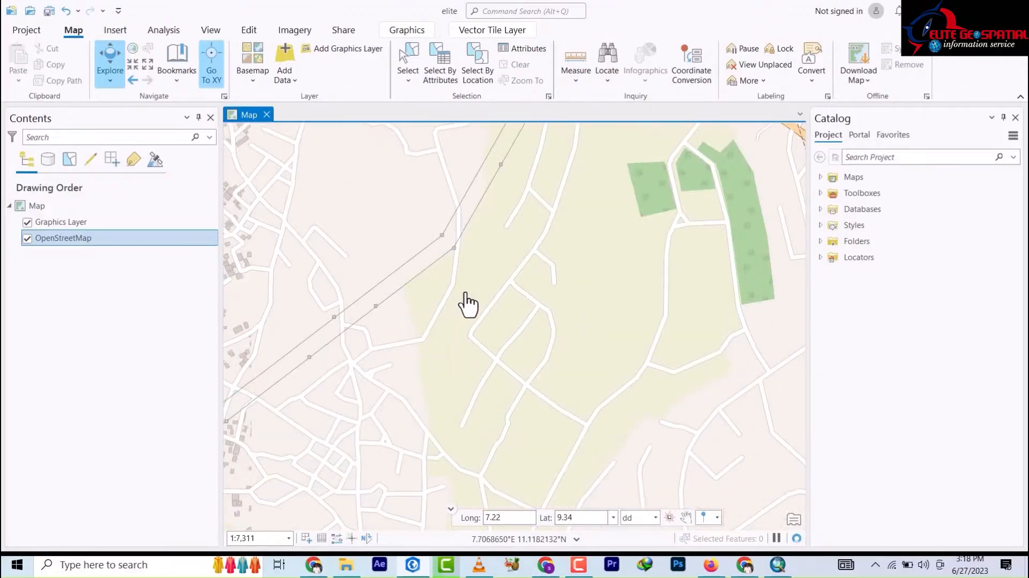
scroll(536, 292, "down", 3)
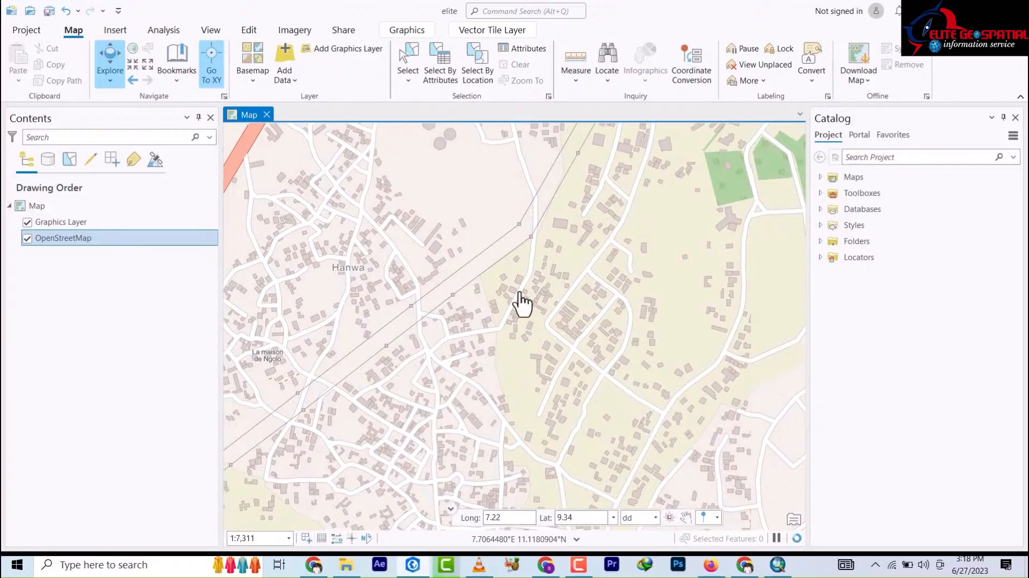
left_click_drag(498, 393, 483, 343)
left_click_drag(512, 251, 426, 299)
scroll(605, 265, "up", 3)
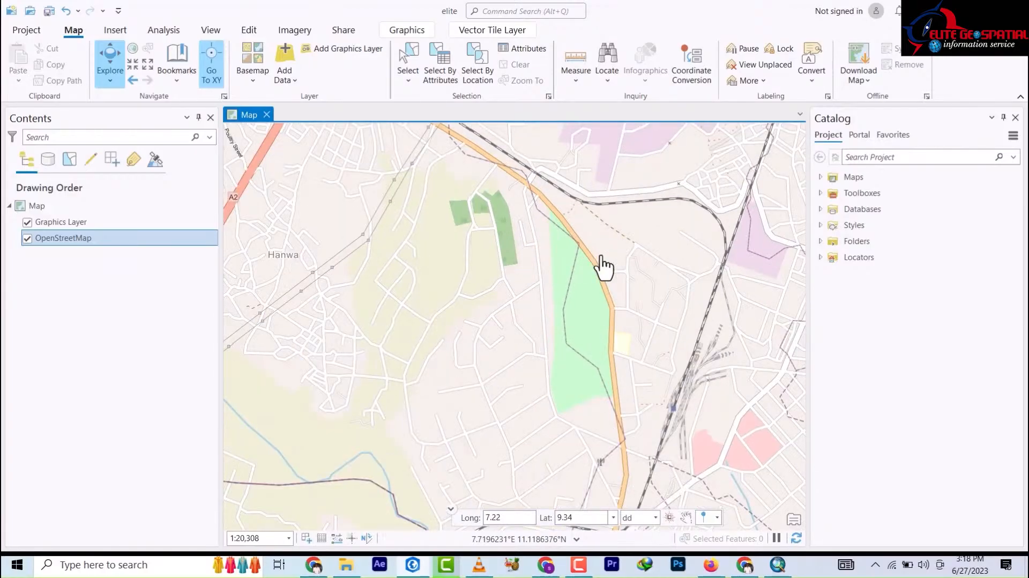
left_click_drag(574, 242, 537, 257)
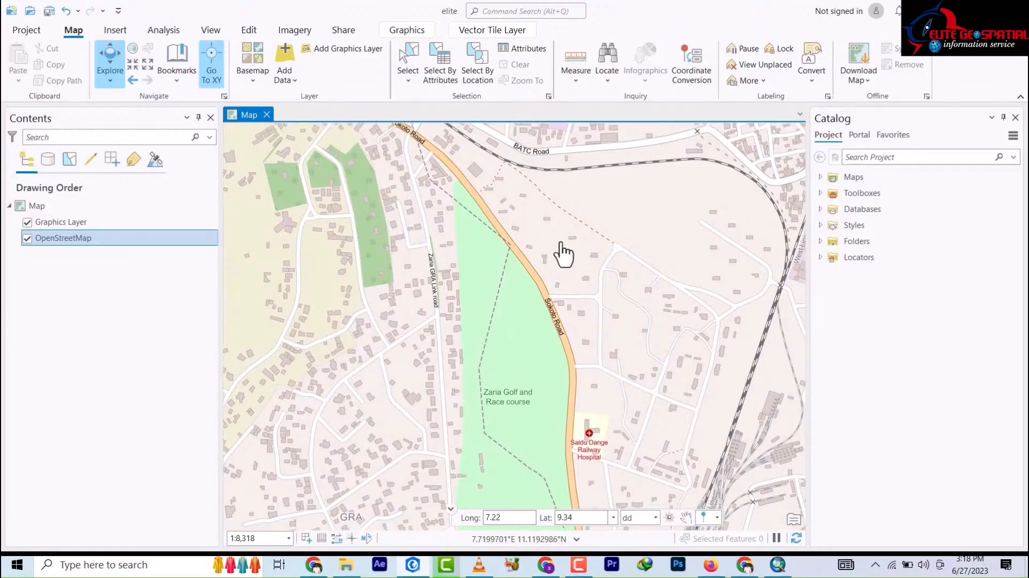
left_click_drag(562, 252, 600, 356)
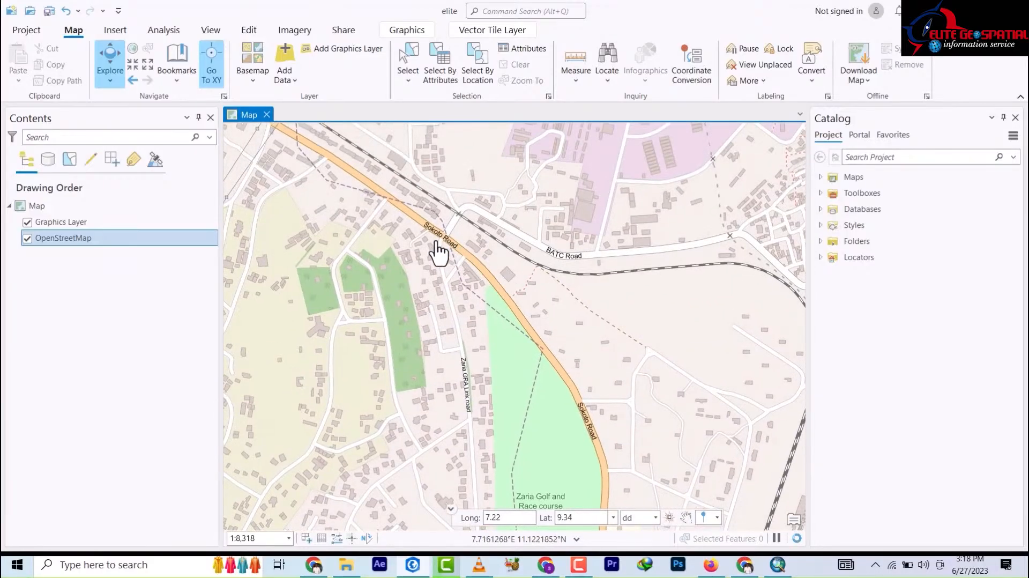
left_click_drag(602, 406, 536, 249)
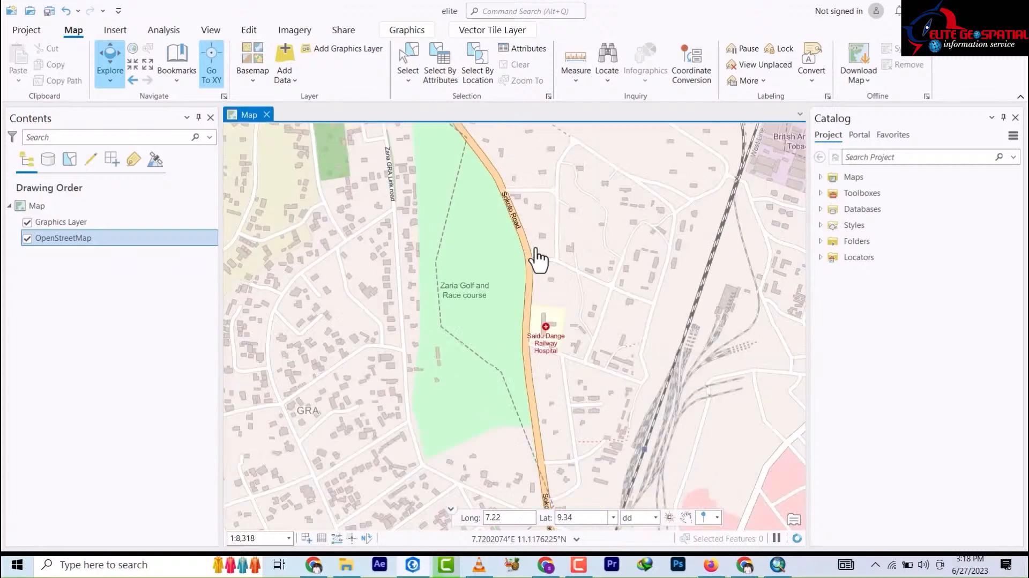
left_click_drag(595, 459, 557, 263)
left_click_drag(551, 384, 557, 261)
left_click_drag(555, 412, 555, 262)
left_click_drag(554, 487, 568, 426)
left_click_drag(546, 233, 551, 292)
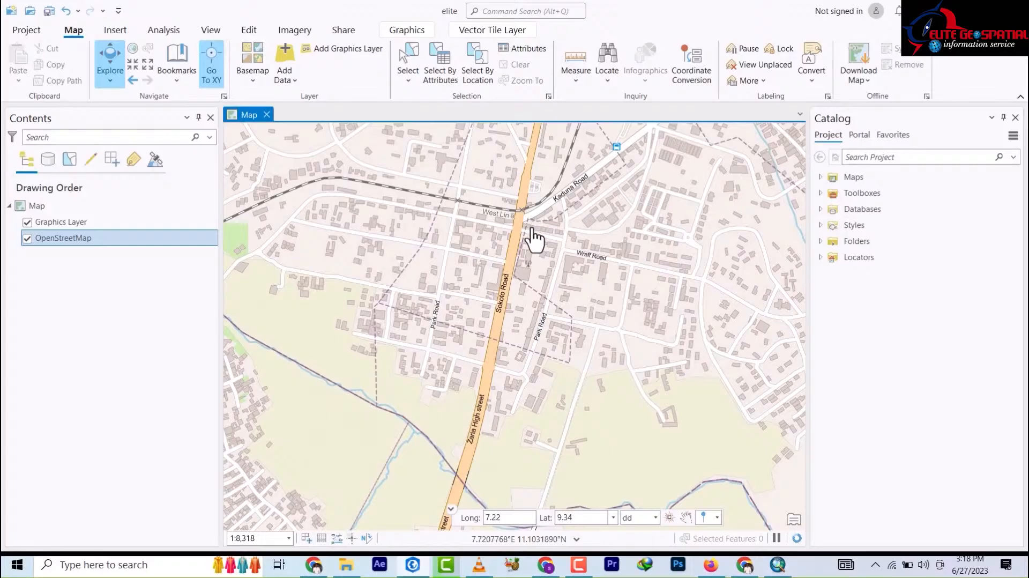
left_click_drag(533, 236, 537, 310)
left_click_drag(552, 197, 561, 246)
left_click_drag(562, 133, 567, 194)
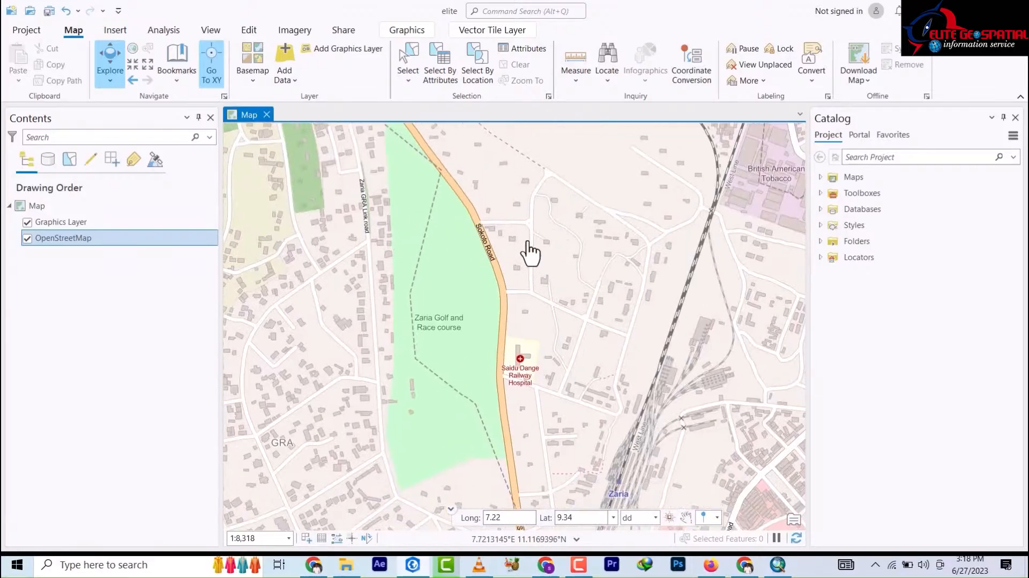
left_click_drag(528, 235, 589, 325)
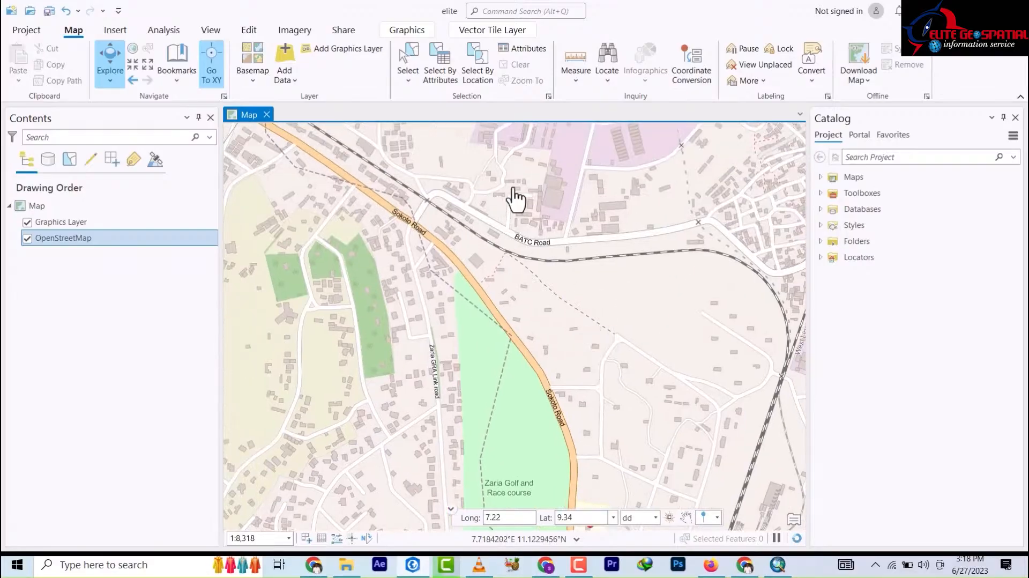
left_click_drag(439, 206, 498, 271)
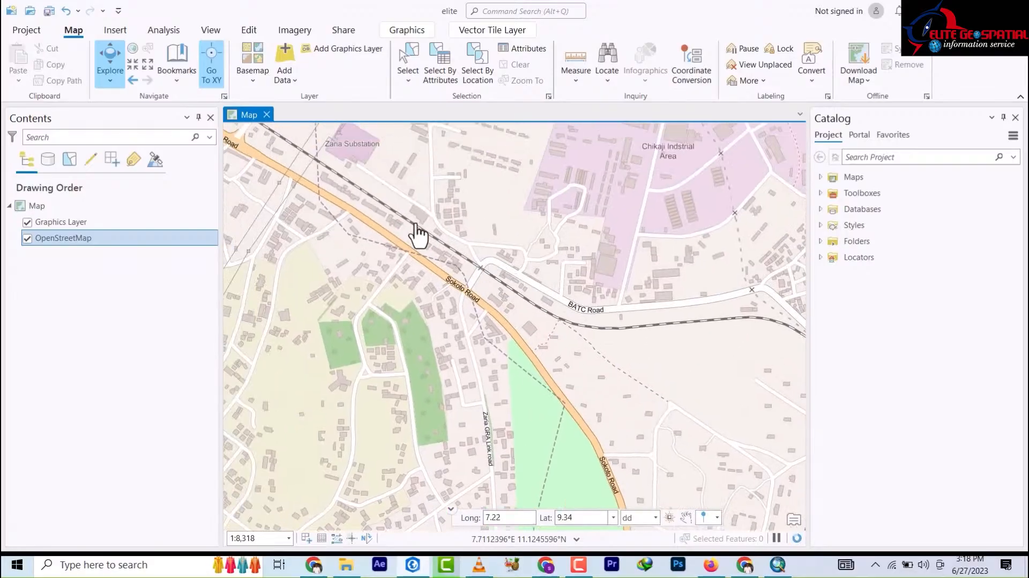
scroll(496, 241, "down", 2)
scroll(405, 202, "down", 2)
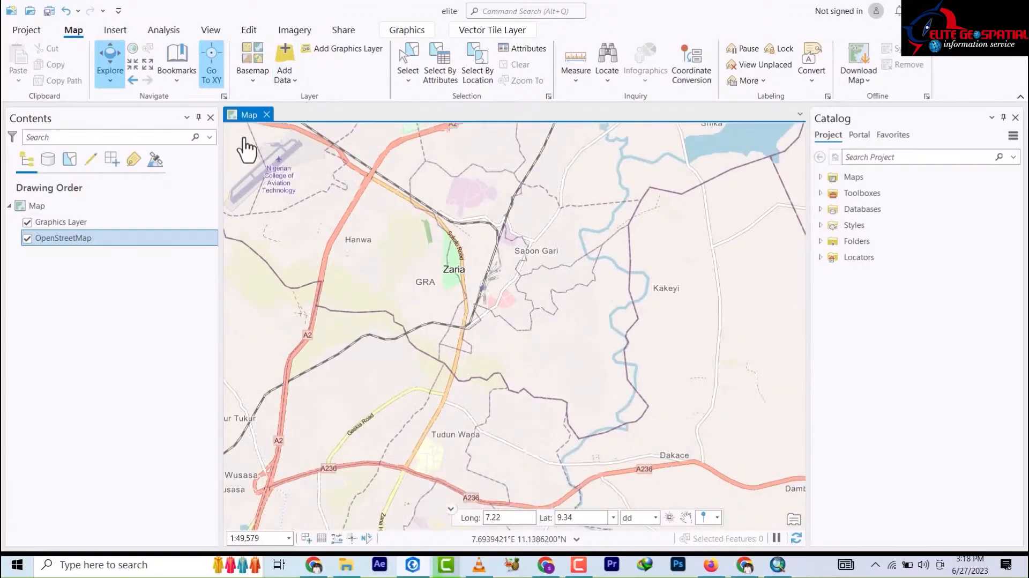
Step: Review the kinds of data that can be added to the map, and add a second graphics layer
left_click(284, 75)
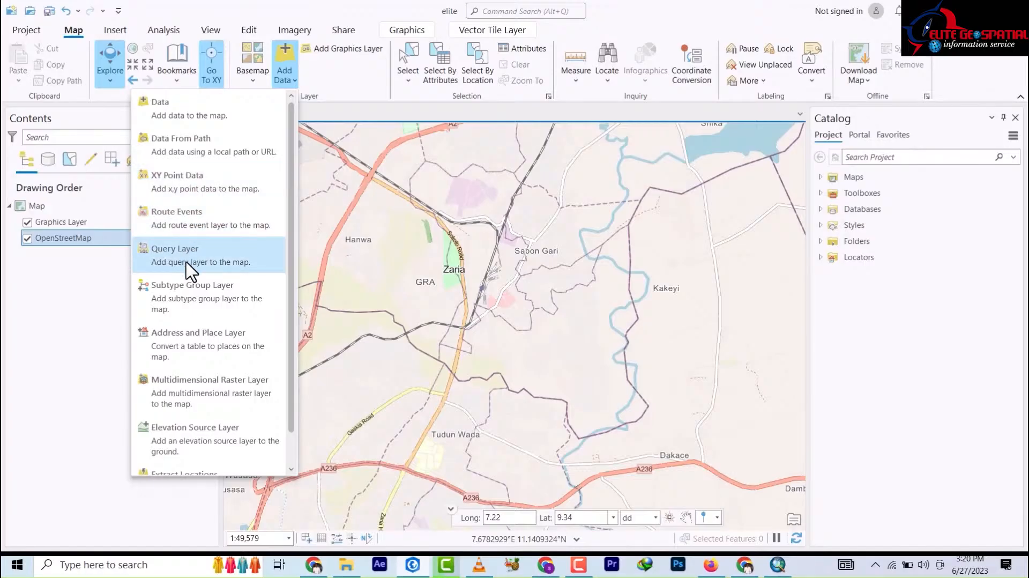
scroll(177, 327, "down", 1)
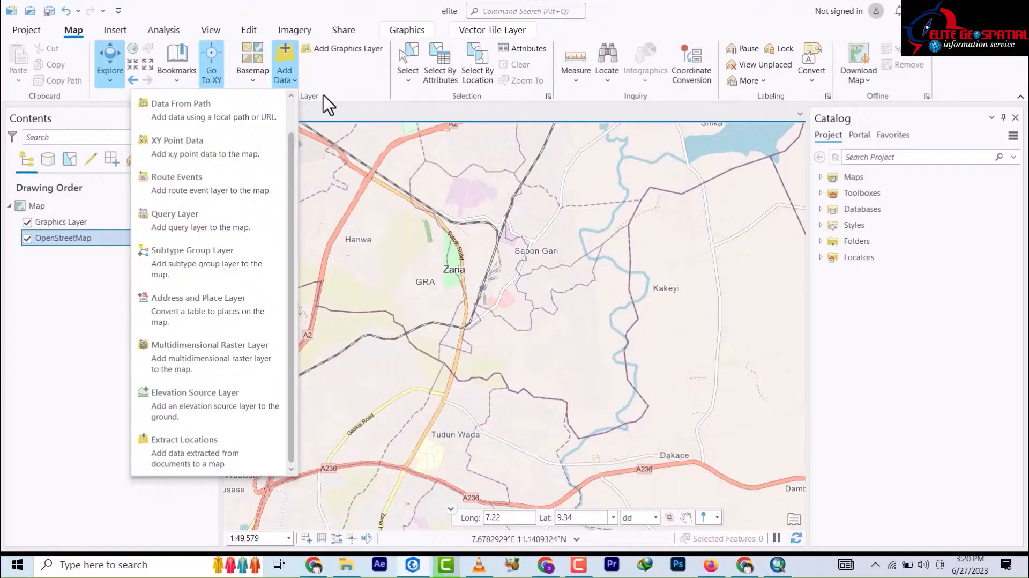
left_click(362, 88)
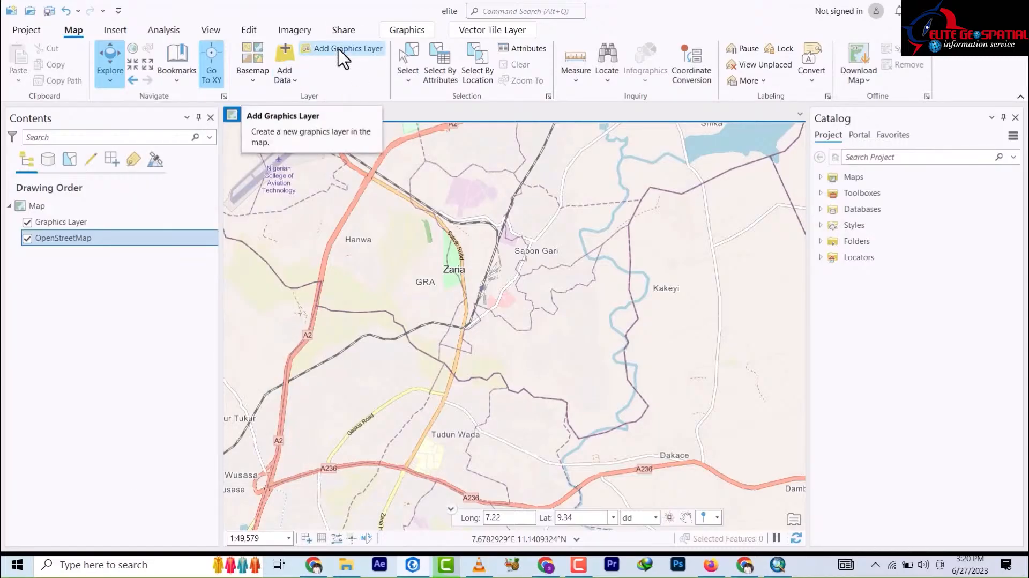
left_click(338, 49)
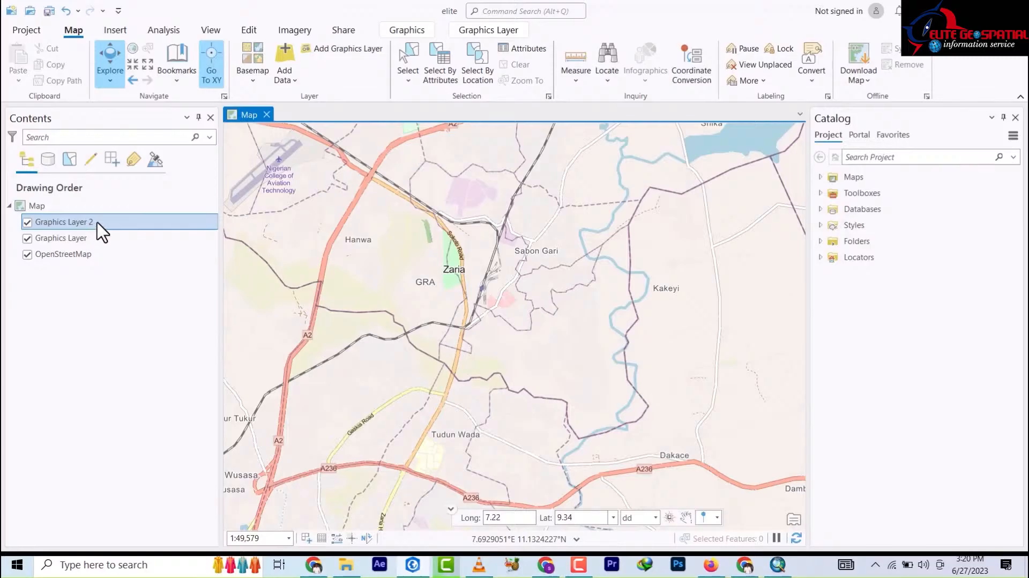
Step: Review the shape options for interactive selection, and open and close the Select By Attributes dialog
left_click(410, 81)
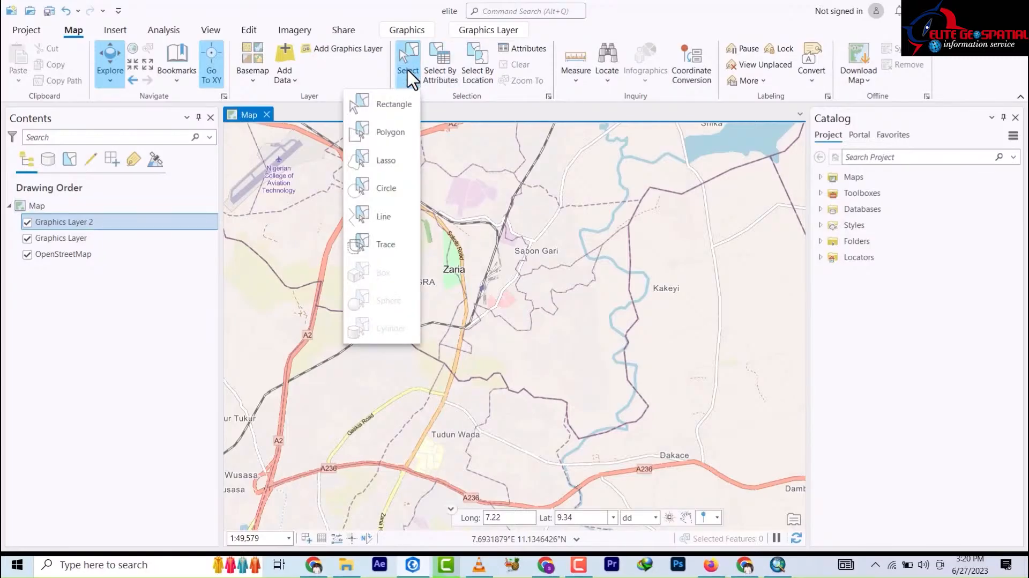
left_click(412, 76)
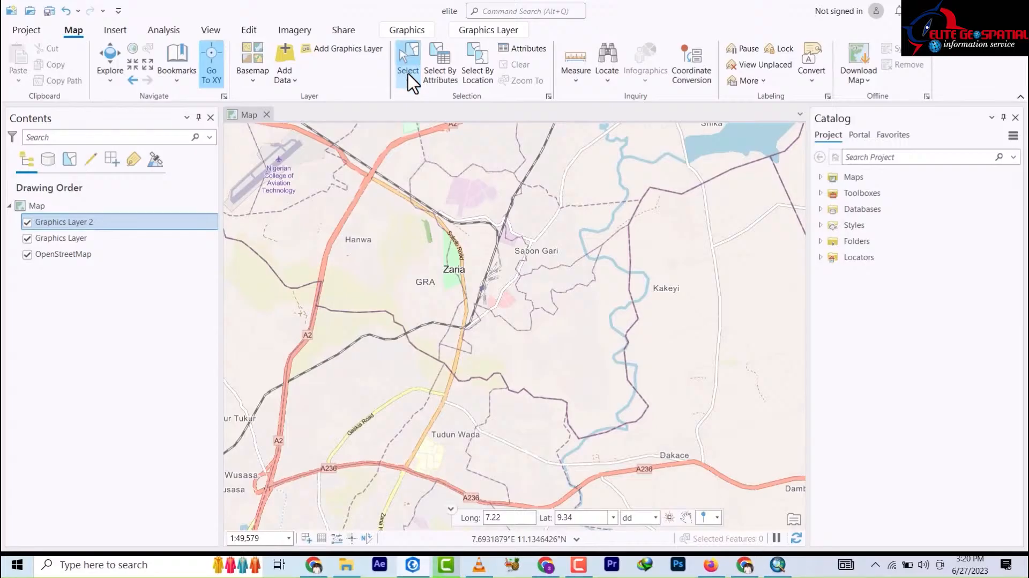
left_click(409, 81)
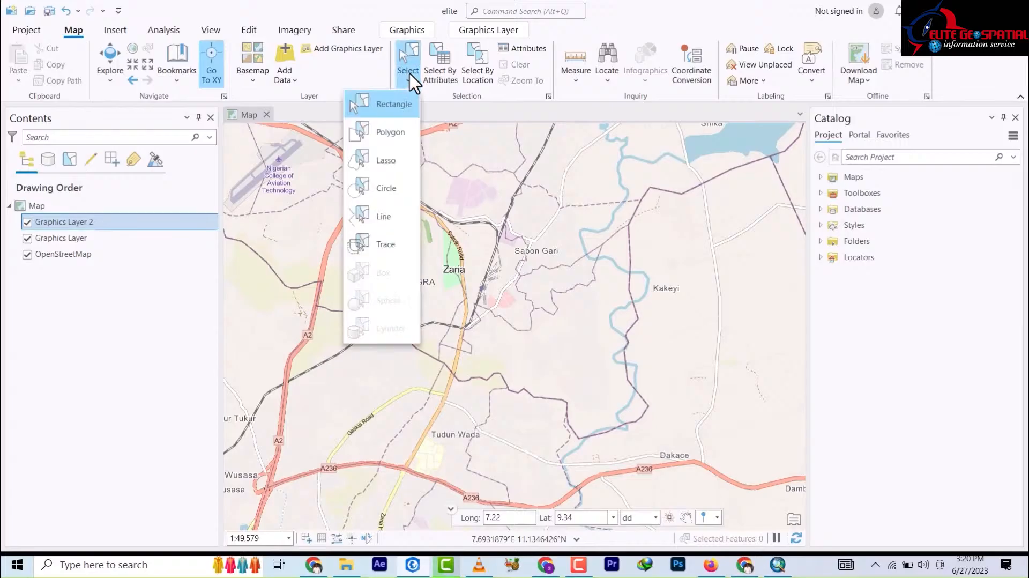
left_click(563, 261)
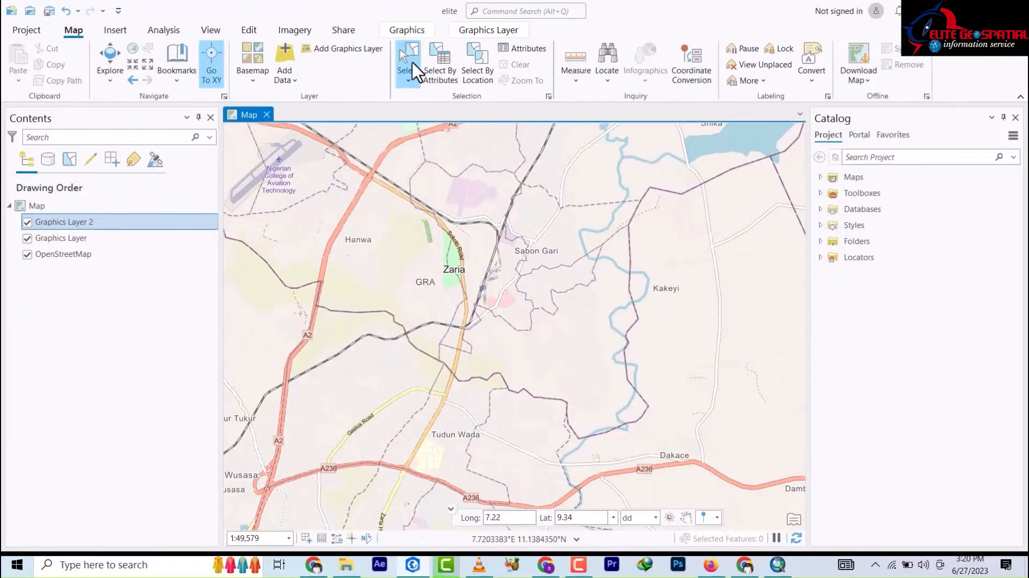
left_click(409, 82)
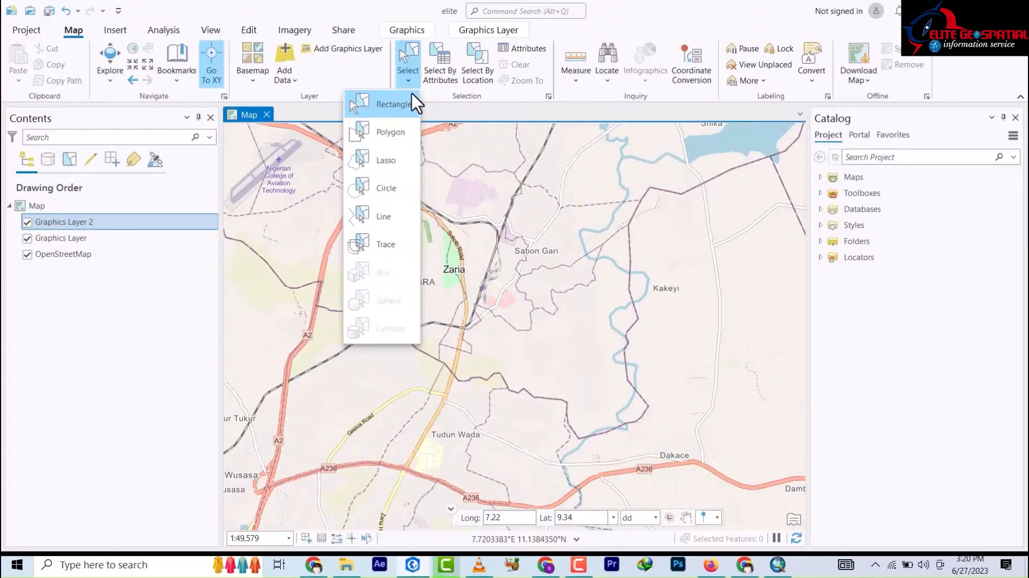
left_click(445, 74)
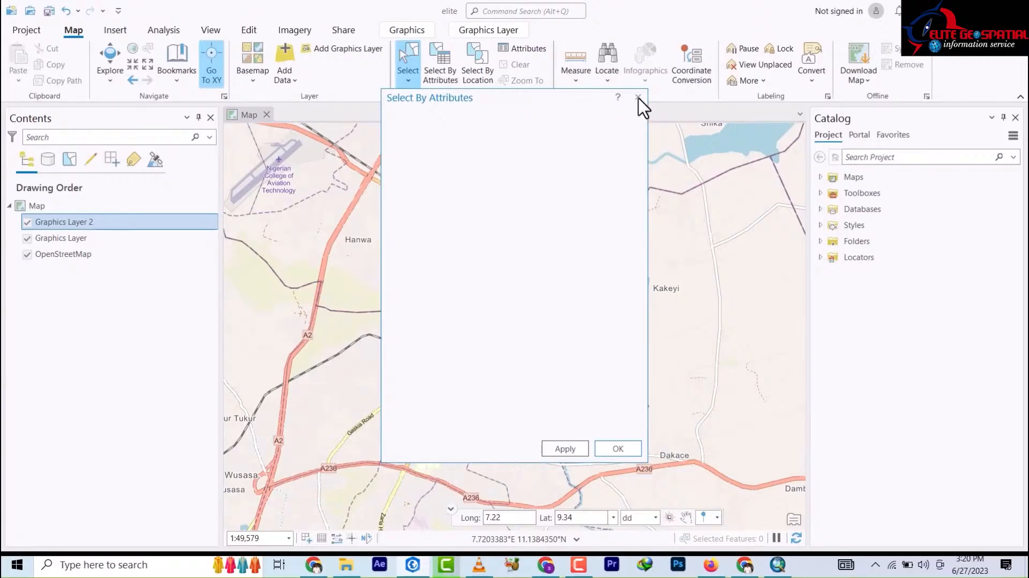
left_click(610, 450)
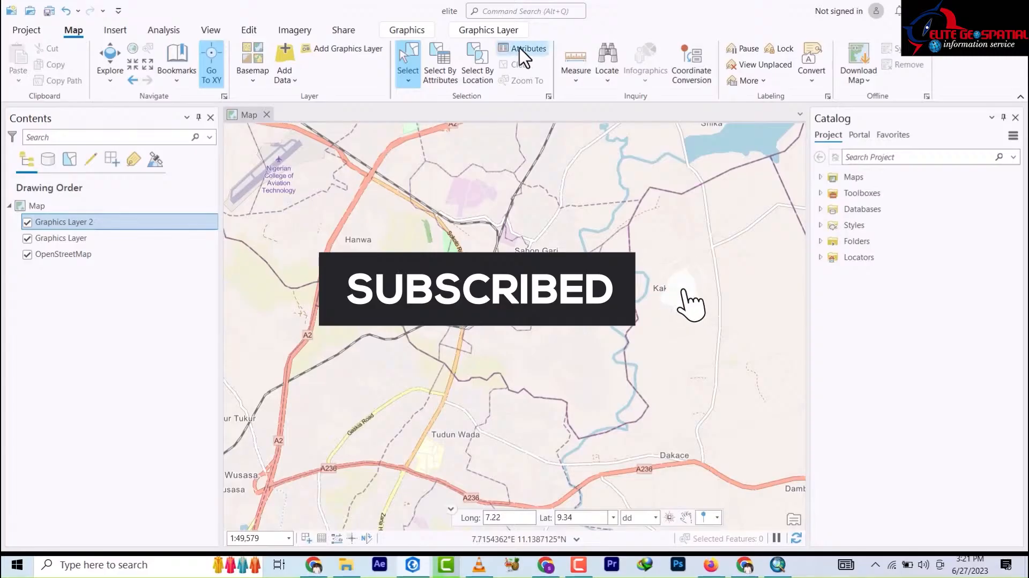
Step: Start the Measure Distance tool and bring Kainji Lake in western Nigeria into view
left_click(575, 83)
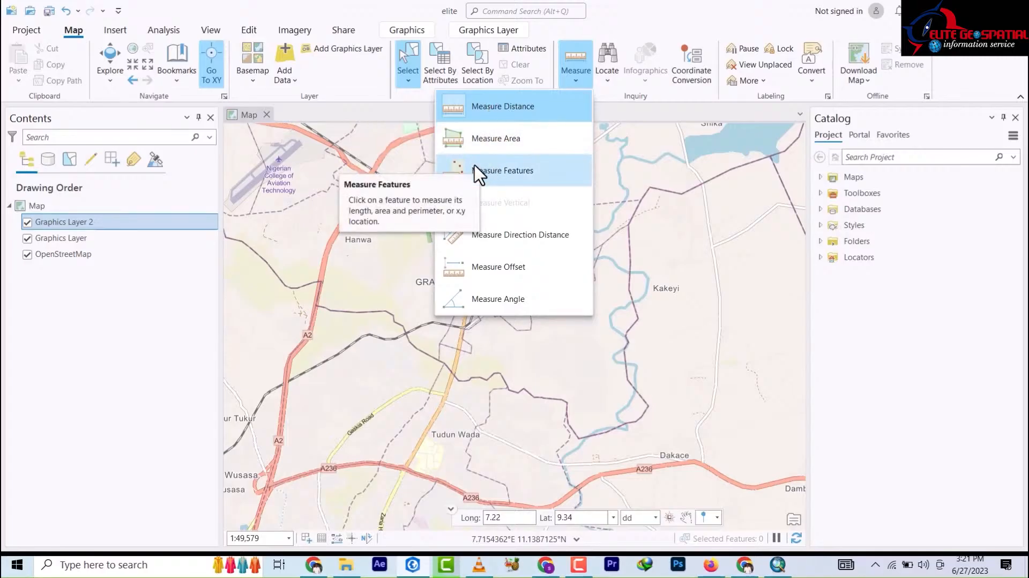
left_click(500, 113)
scroll(362, 247, "up", 5)
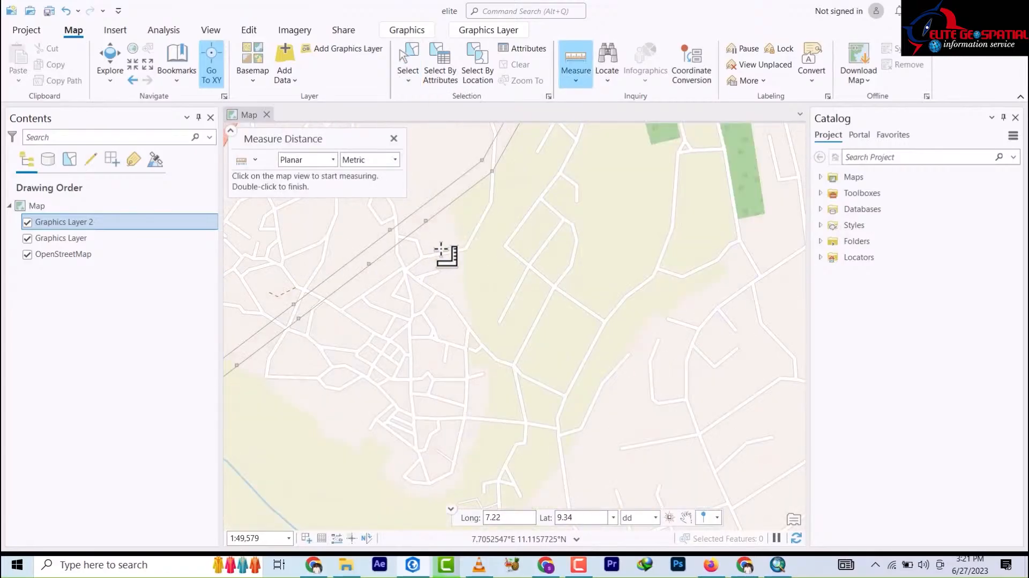
scroll(441, 248, "down", 6)
scroll(445, 252, "down", 4)
scroll(547, 266, "down", 5)
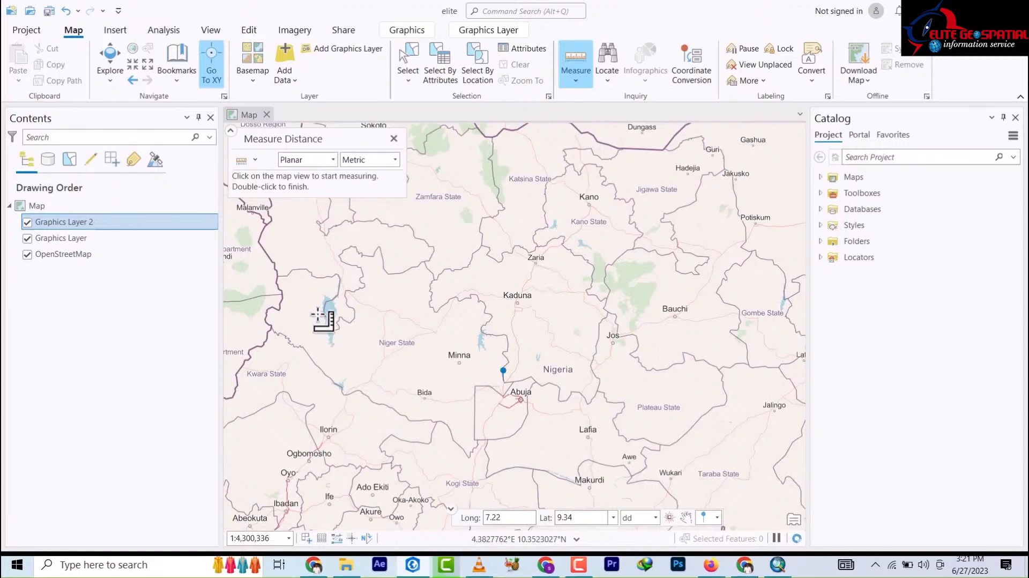
scroll(320, 316, "down", 4)
scroll(320, 321, "up", 5)
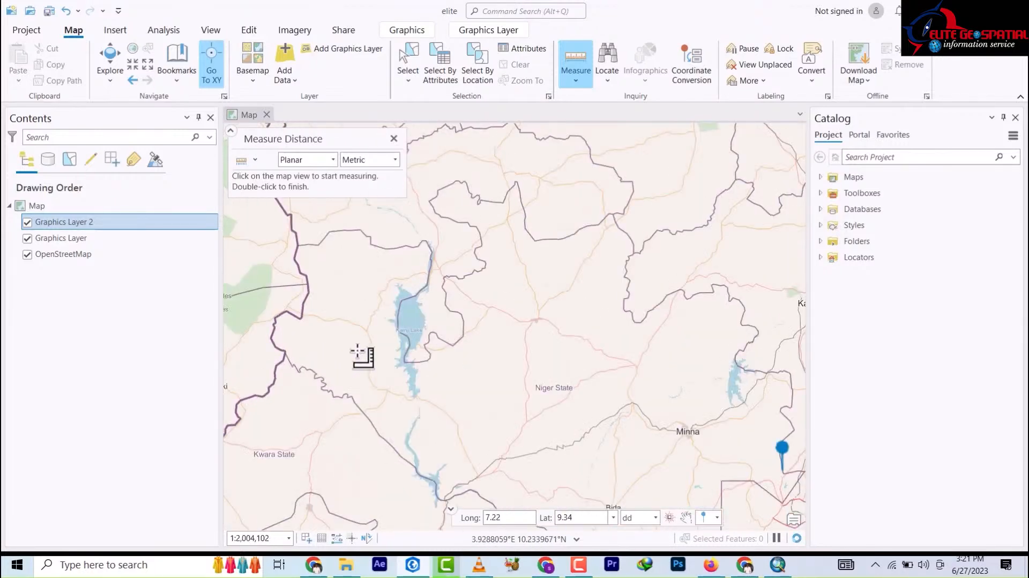
scroll(379, 343, "up", 6)
scroll(425, 316, "down", 3)
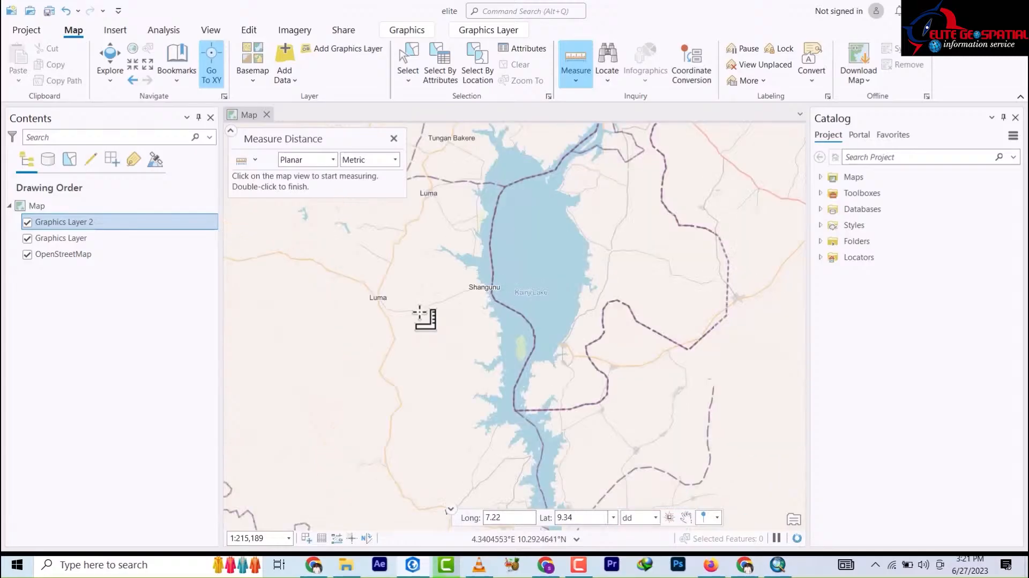
Step: Measure the area and perimeter of Kainji Lake by outlining its shoreline, using planar mode and metric units
left_click(575, 81)
left_click(499, 140)
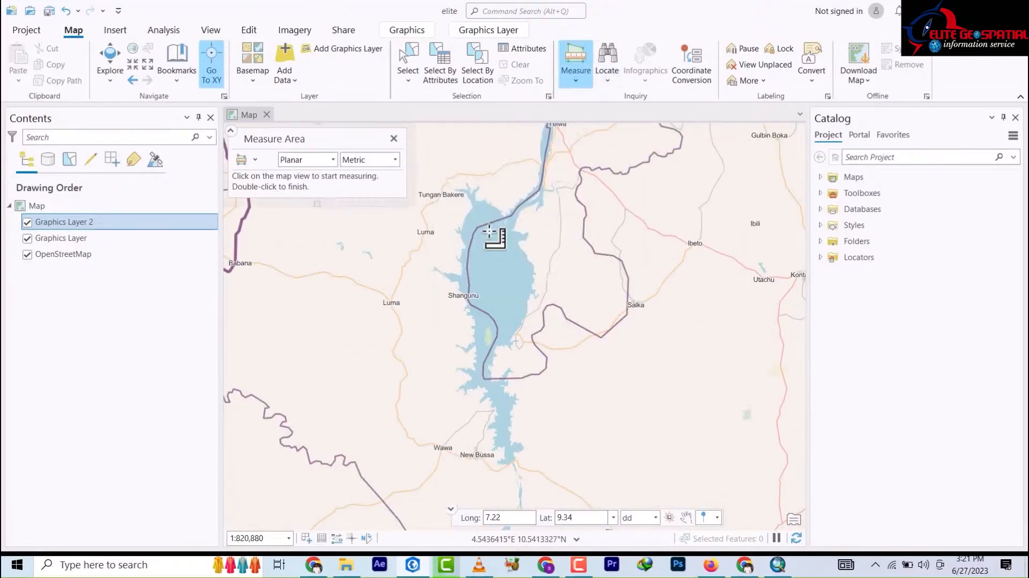
left_click(473, 205)
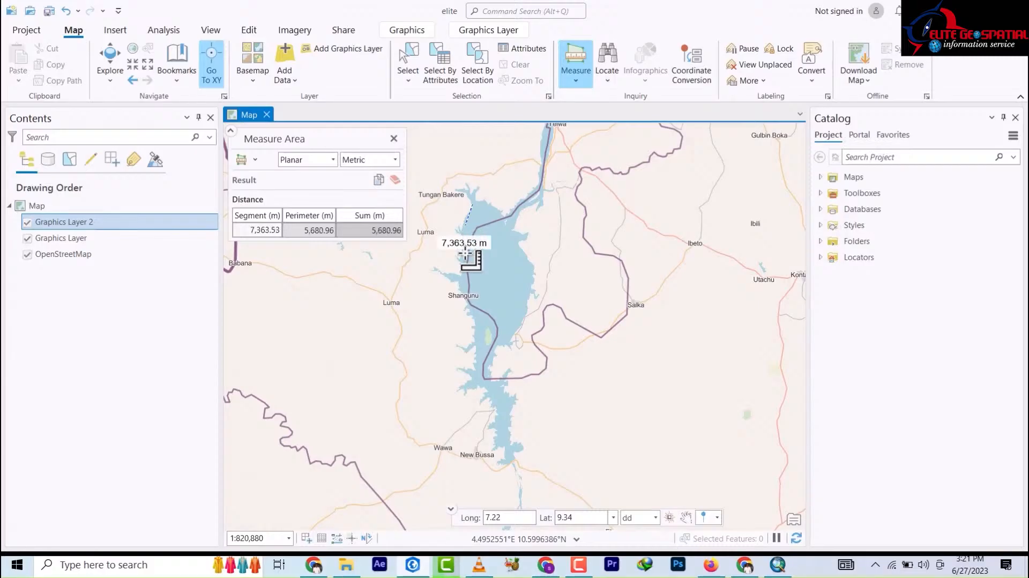
left_click(466, 278)
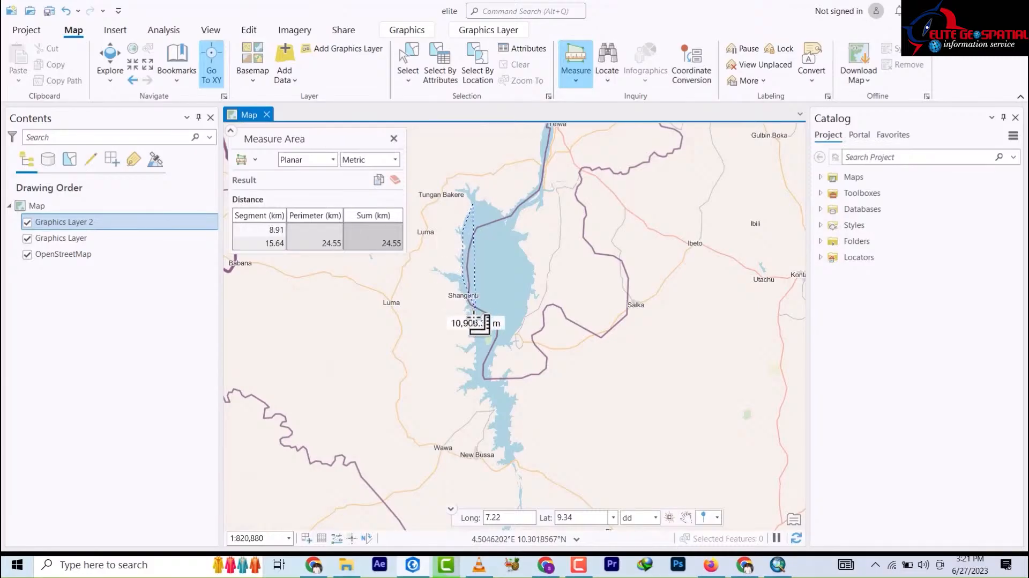
left_click(472, 323)
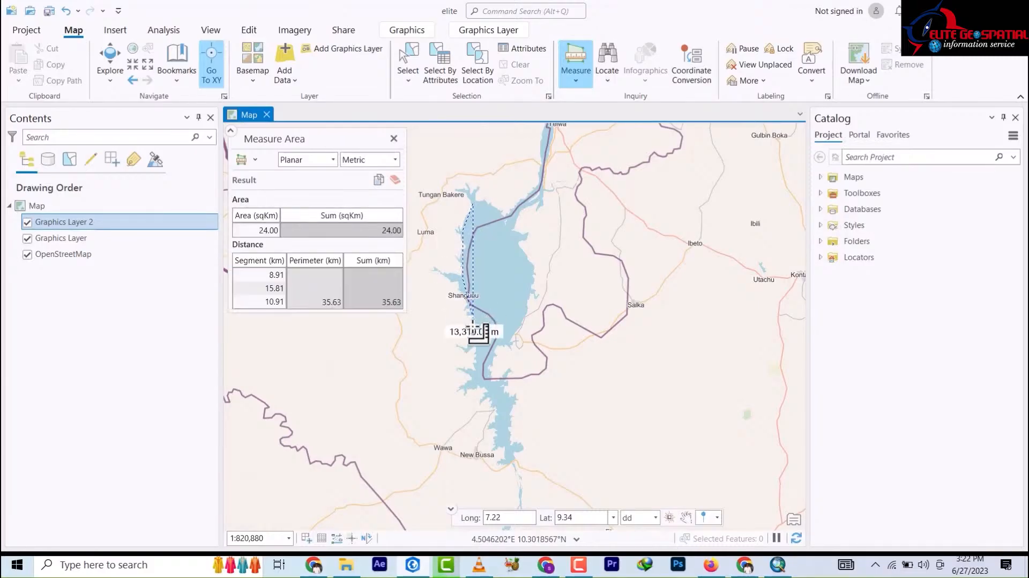
left_click(475, 361)
left_click(473, 378)
left_click(487, 392)
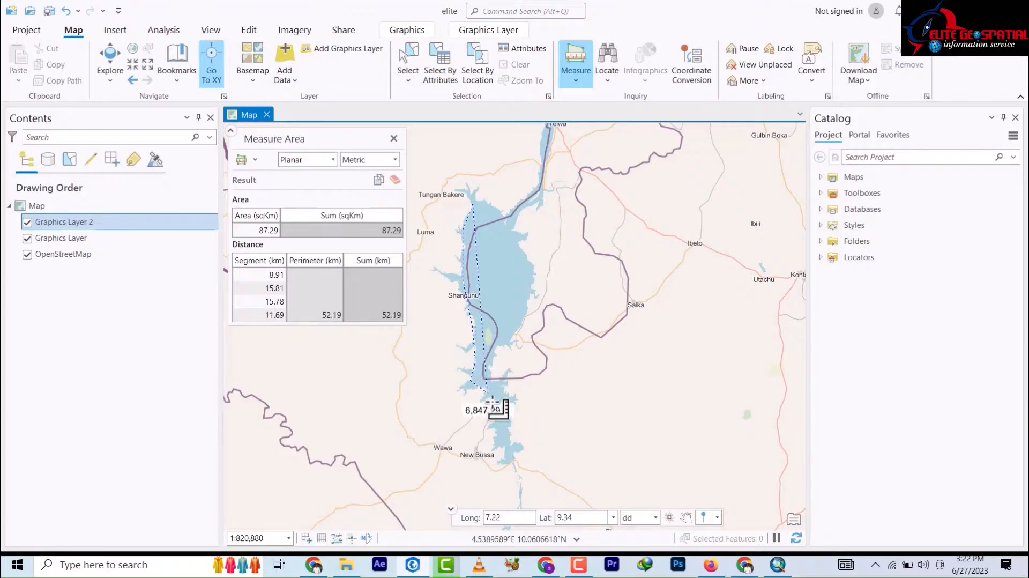
left_click(499, 395)
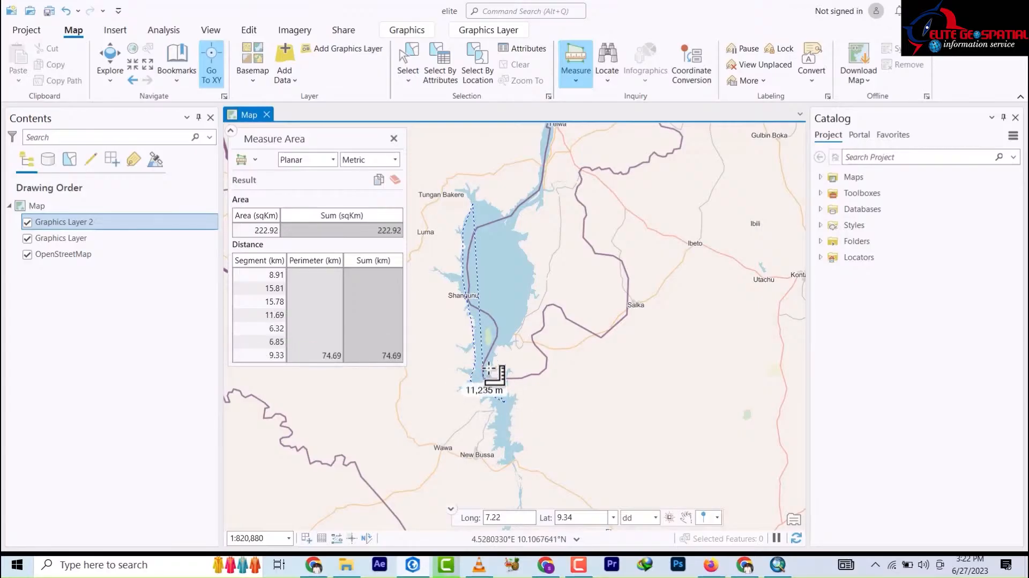
left_click(497, 358)
left_click(512, 330)
left_click(519, 310)
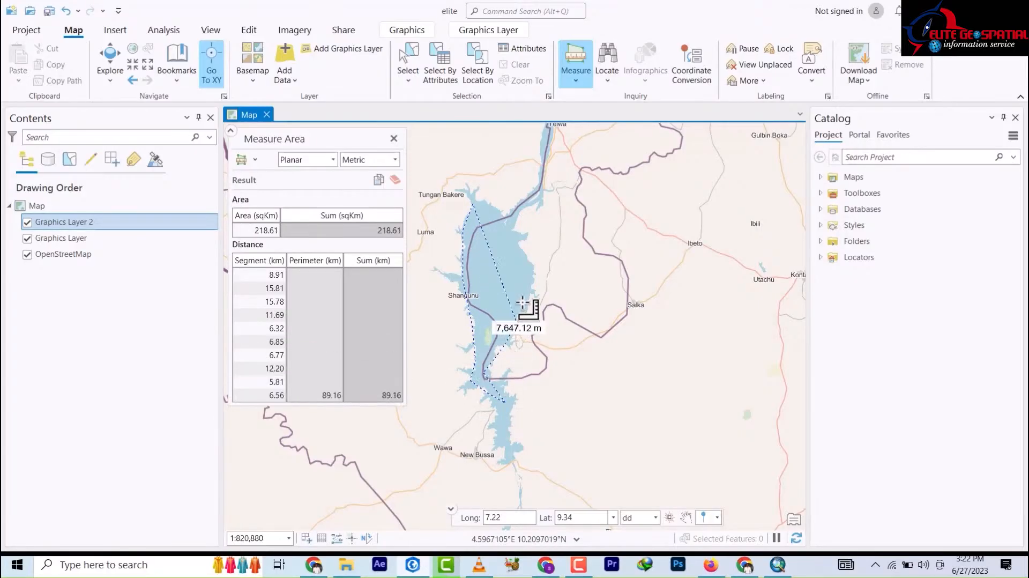
left_click(523, 271)
left_click(525, 251)
left_click(518, 235)
left_click(506, 220)
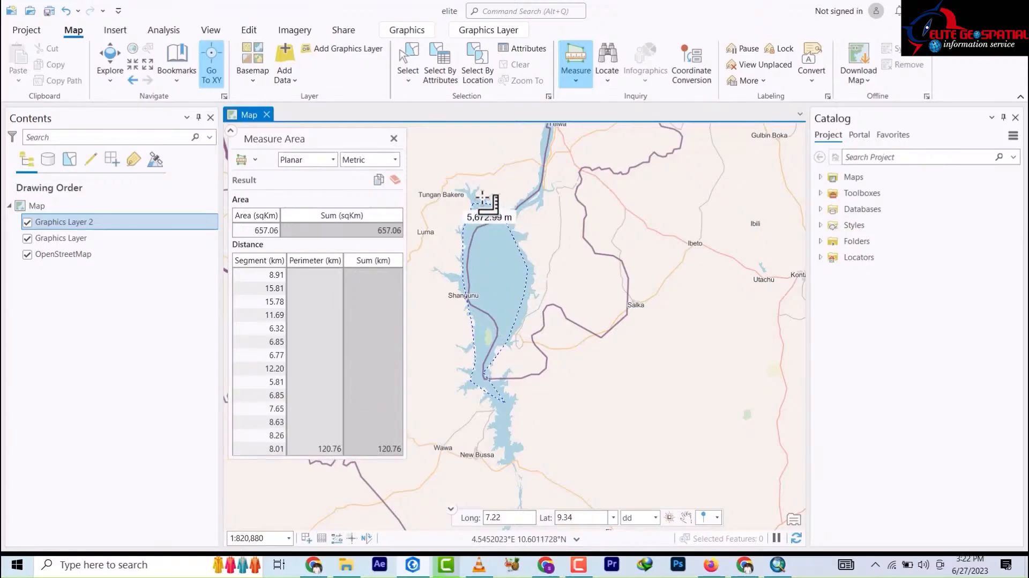
left_click(485, 198)
double_click(482, 199)
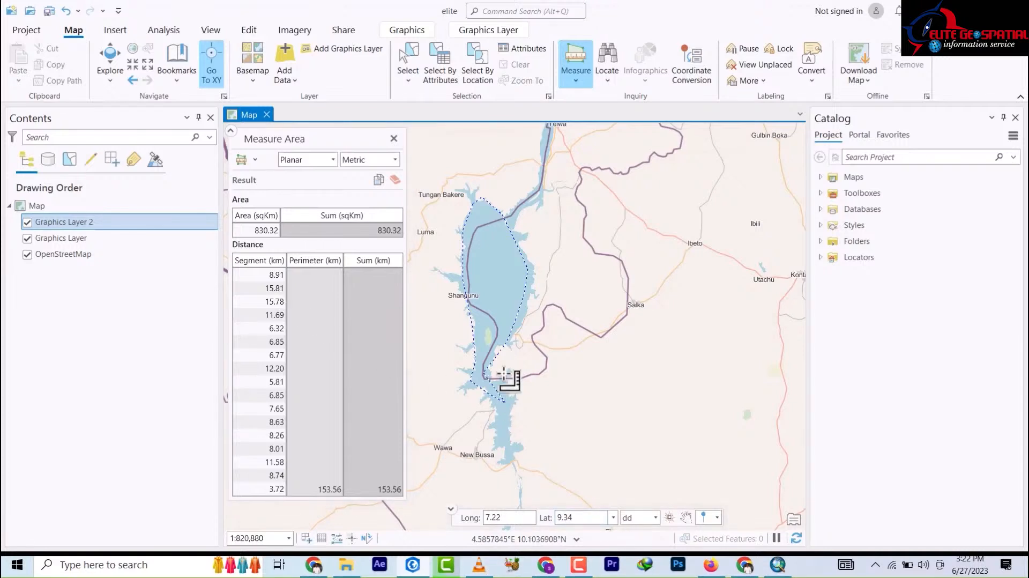
left_click(313, 294)
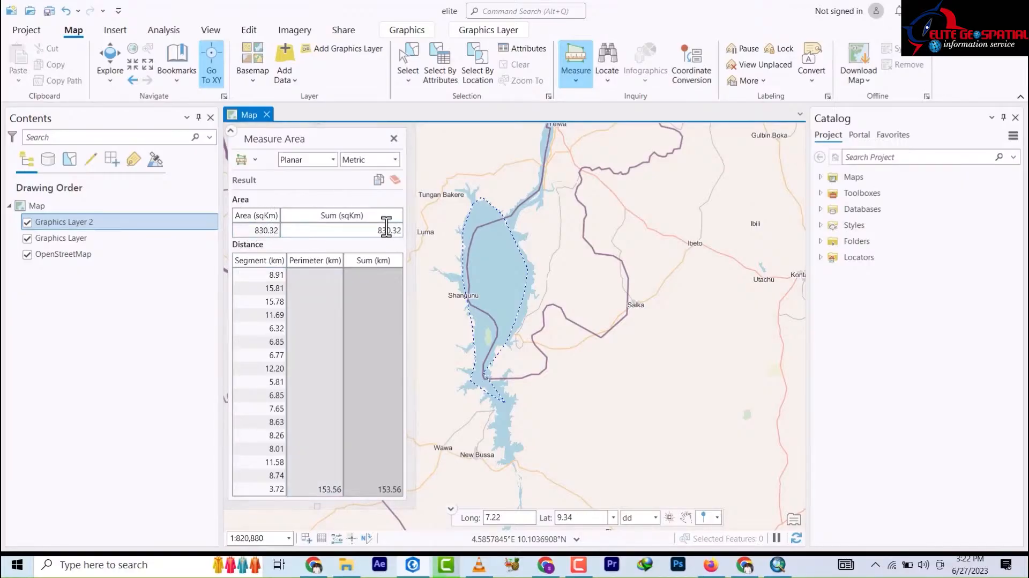
Step: Review the other measuring options and the Locate options, and examine the map from Nigeria across Africa to the Democratic Republic of the Congo
left_click(574, 82)
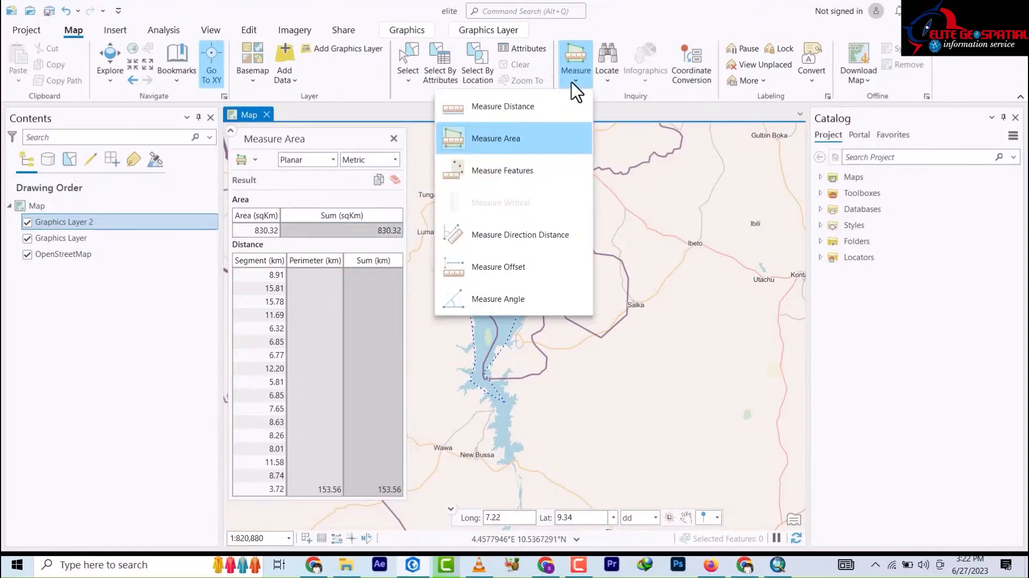
left_click(564, 126)
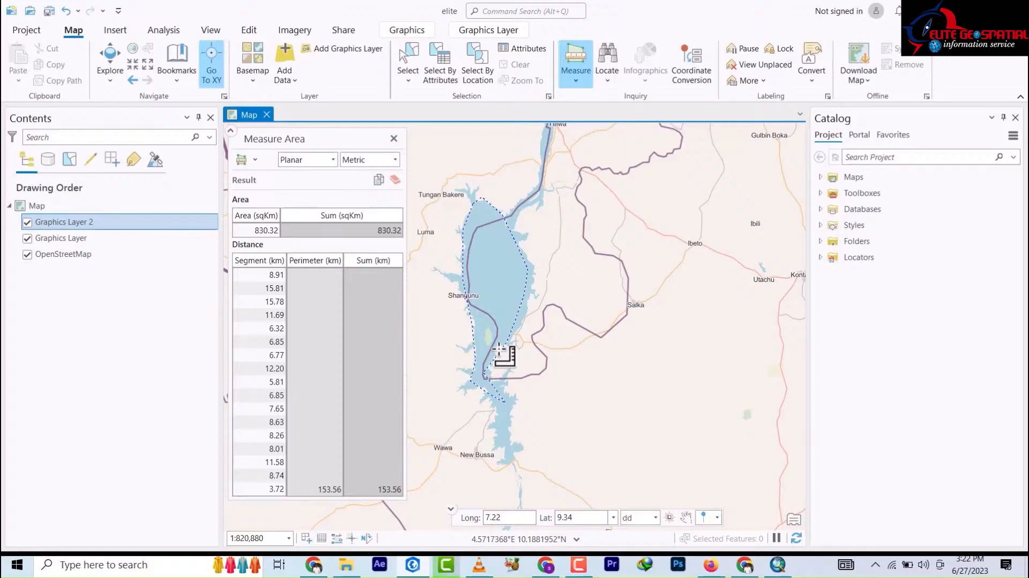
scroll(517, 295, "down", 4)
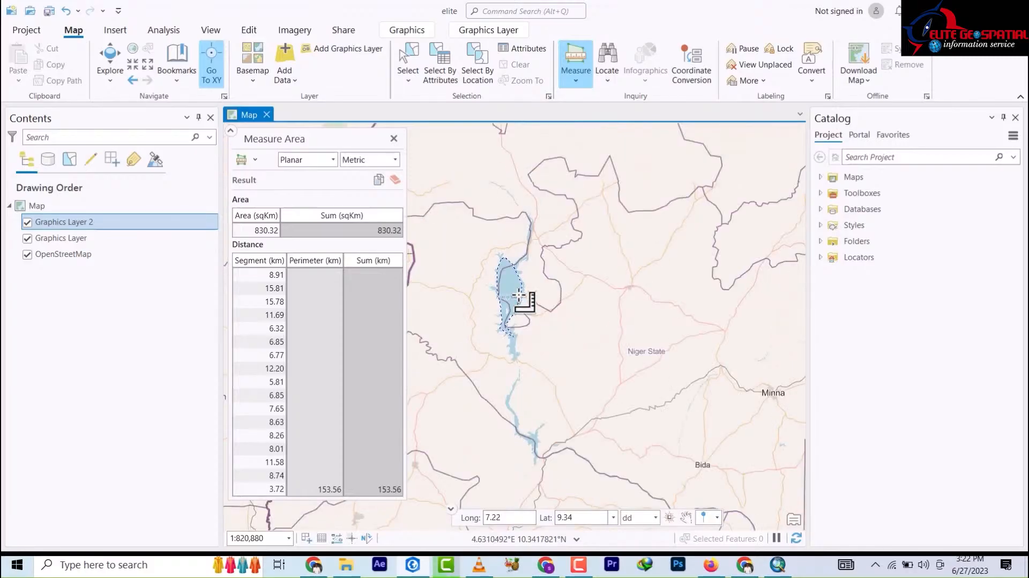
scroll(518, 295, "down", 5)
scroll(547, 315, "up", 3)
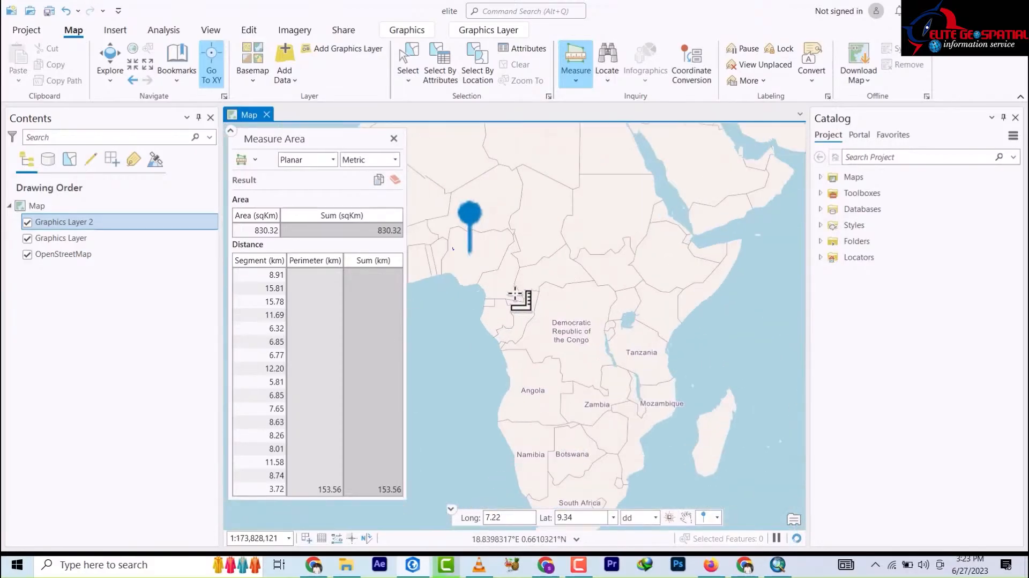
scroll(489, 262, "up", 2)
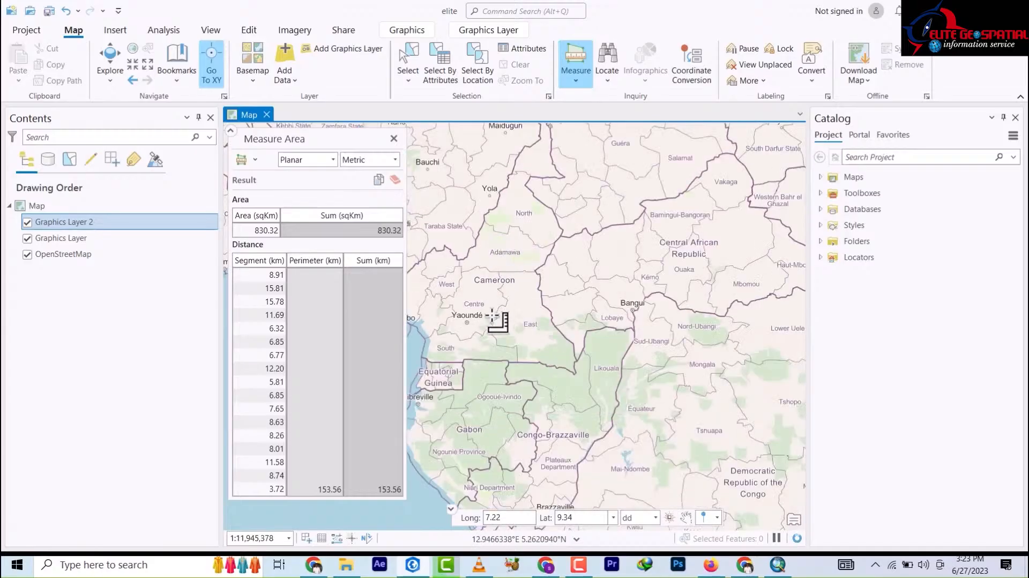
scroll(600, 316, "down", 2)
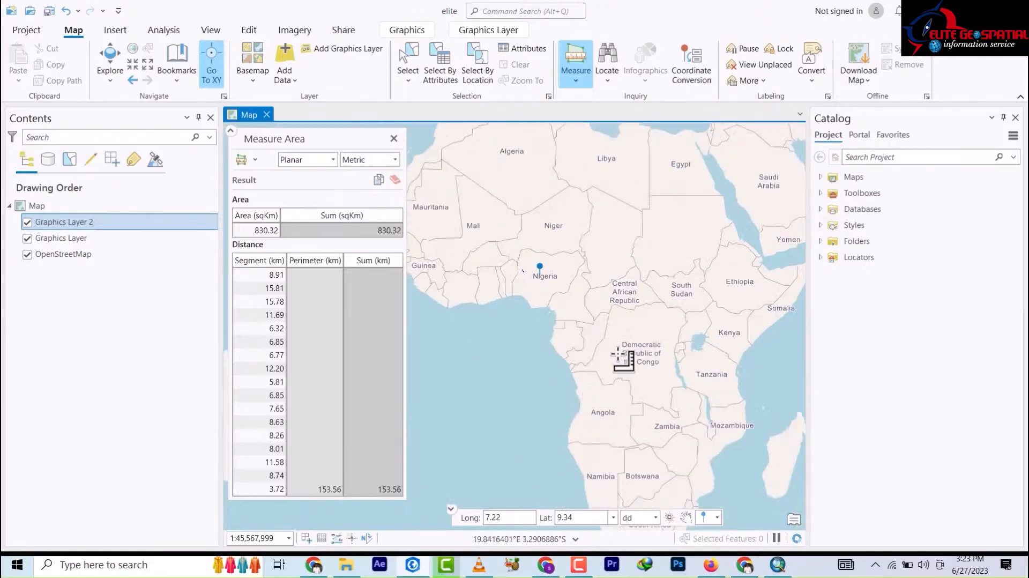
scroll(643, 347, "up", 2)
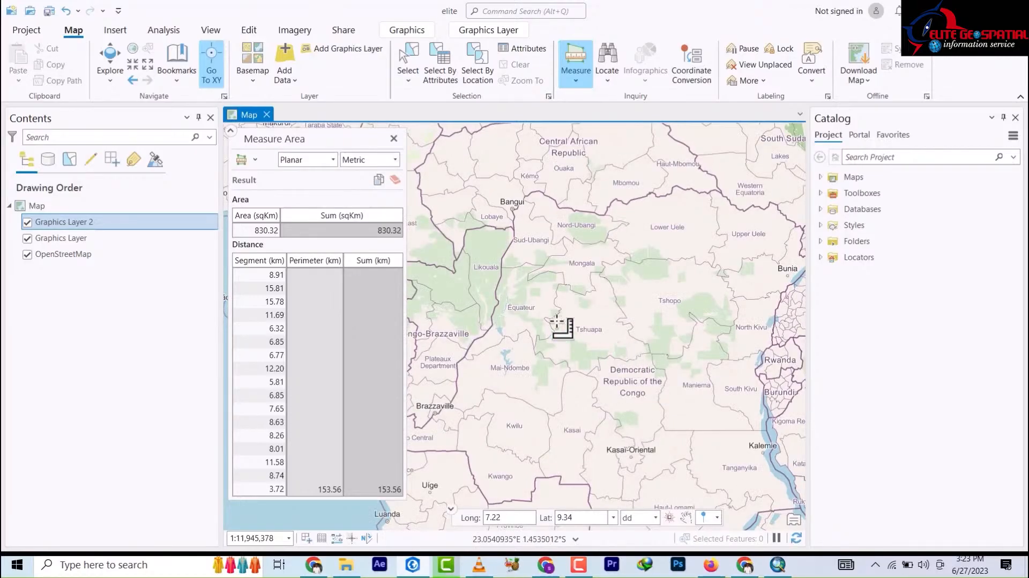
left_click(608, 81)
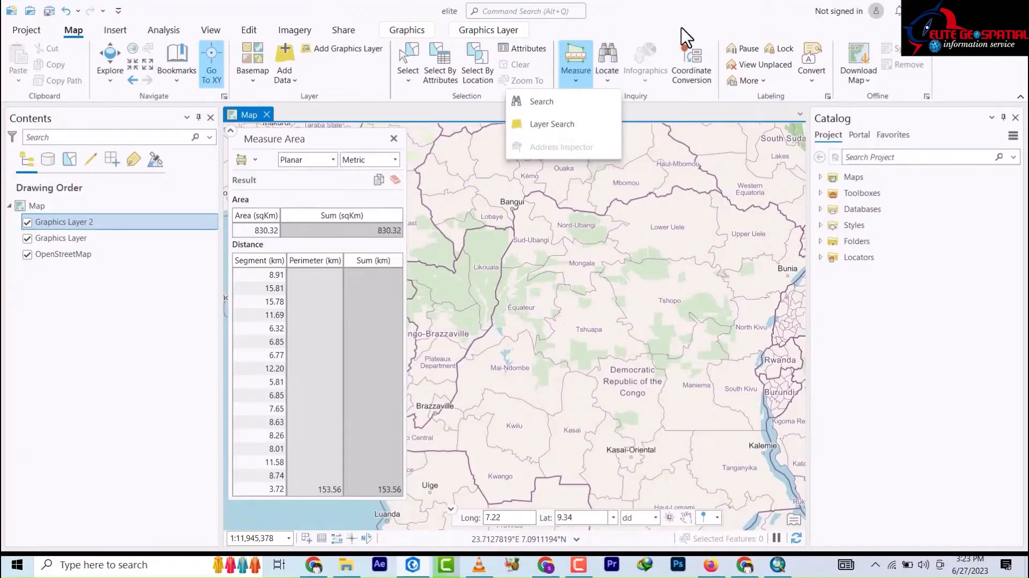
key("Escape")
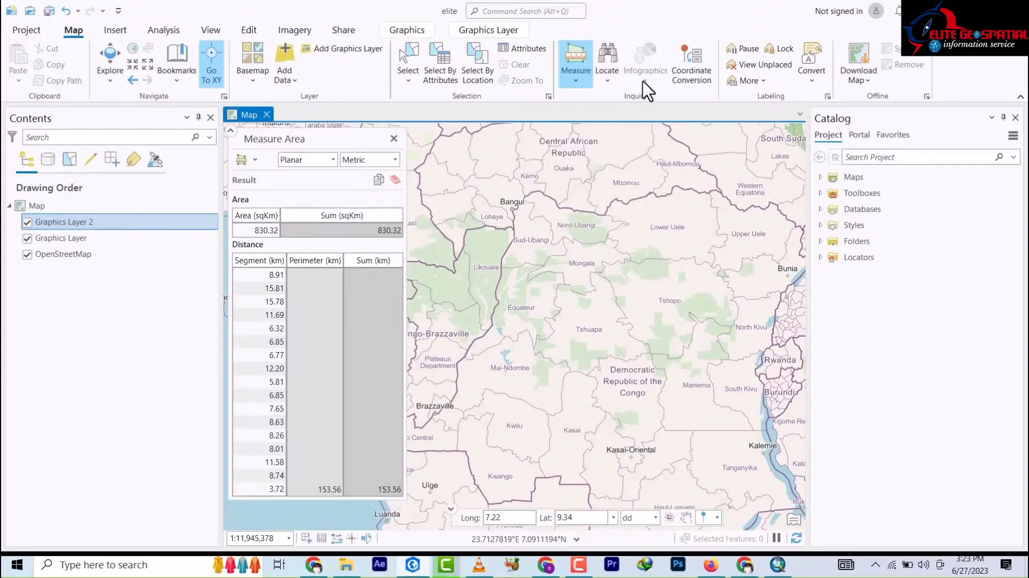
Step: Capture a point's coordinates near the northern border of the Democratic Republic of the Congo with Coordinate Conversion, and clear the list
left_click(703, 83)
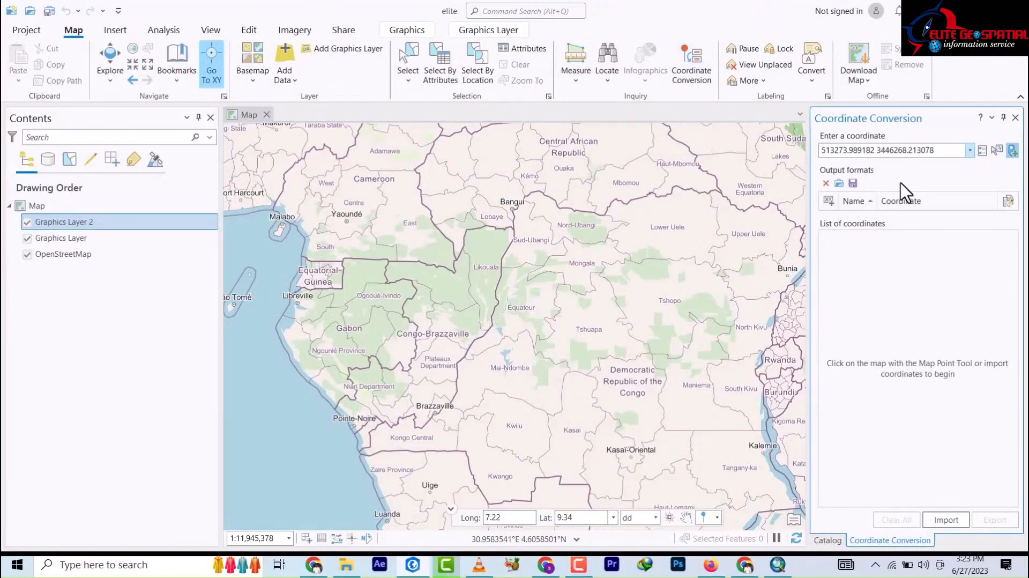
left_click(640, 210)
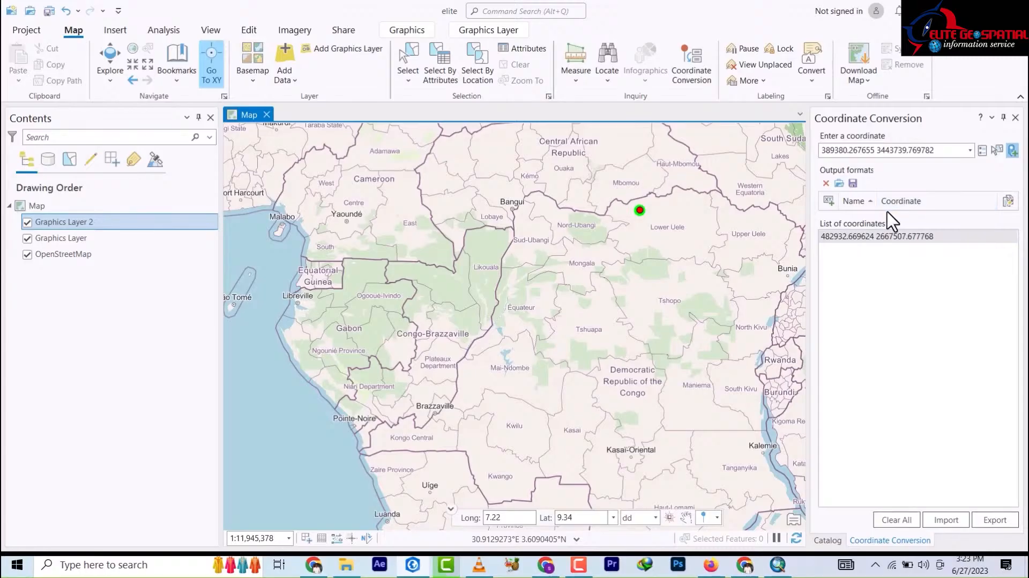
left_click(894, 512)
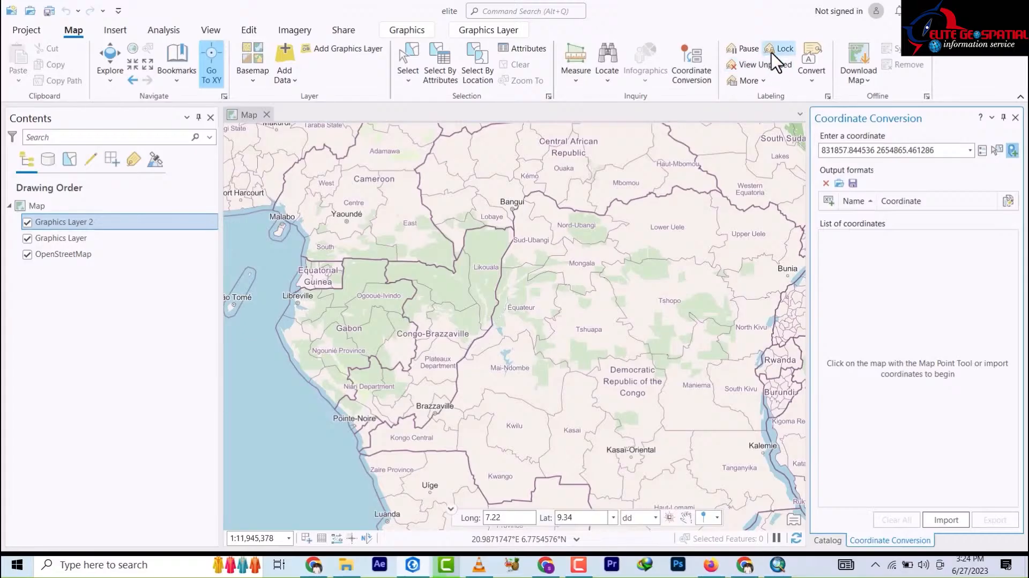
Step: Review the offline map download options, and the Insert choices for connections, new maps and scenes, and layout page sizes
left_click(867, 80)
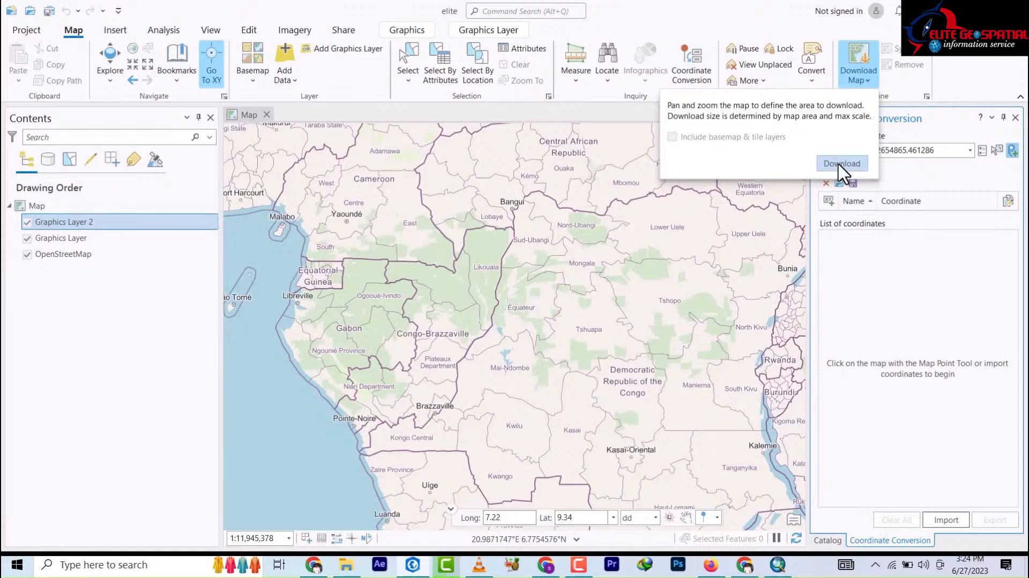
left_click(772, 7)
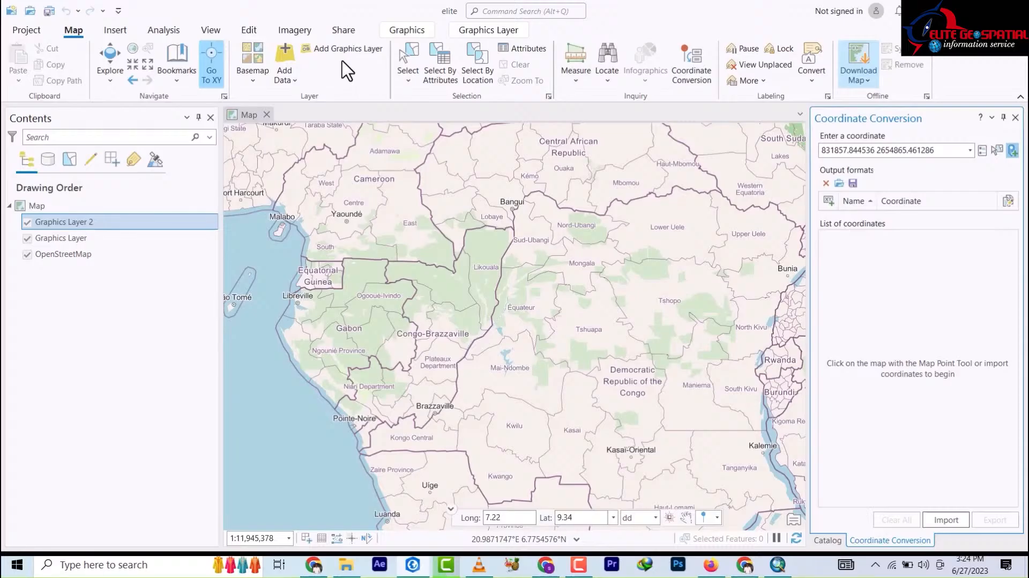
left_click(115, 32)
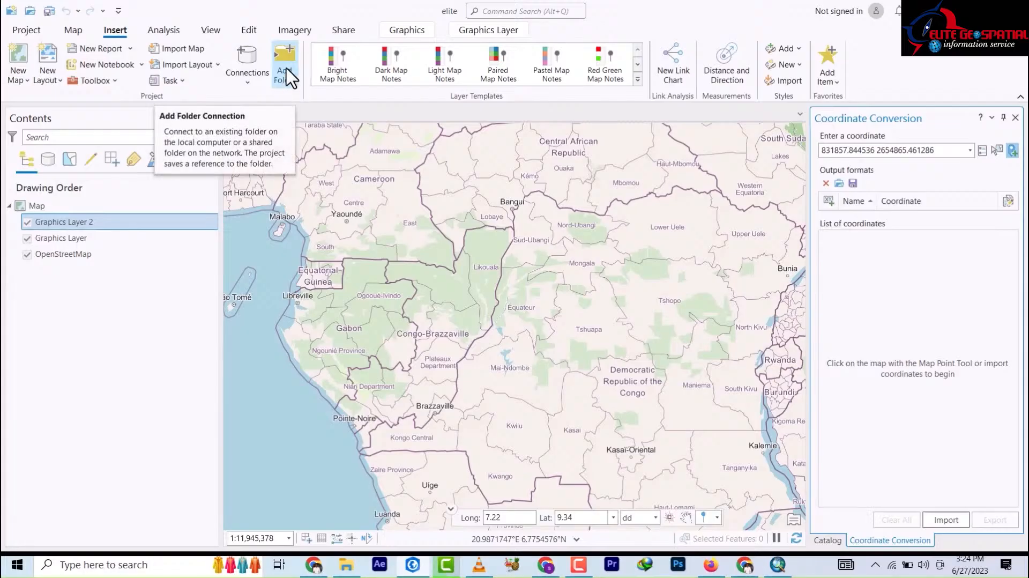
left_click(253, 87)
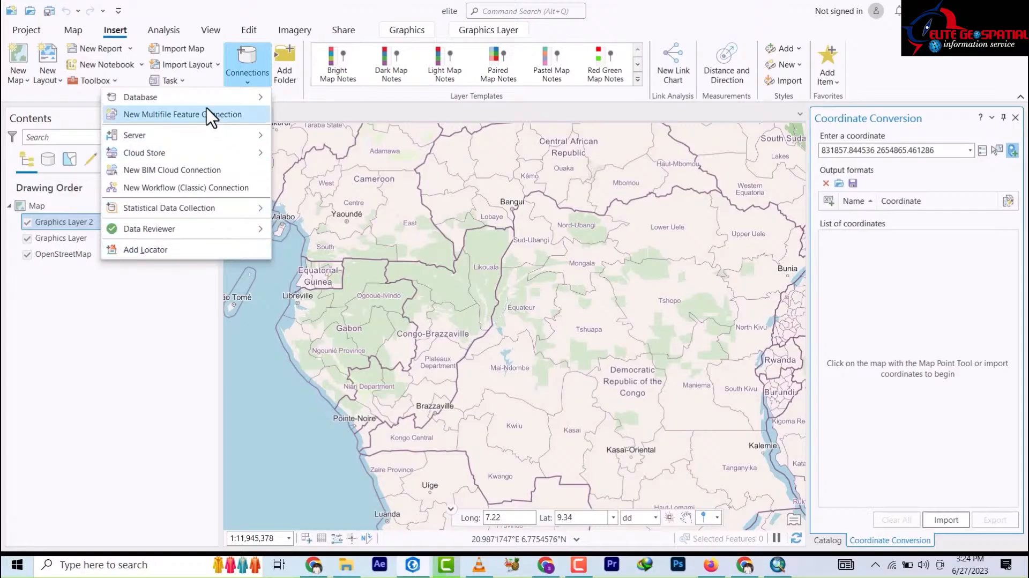
mouse_move(204, 105)
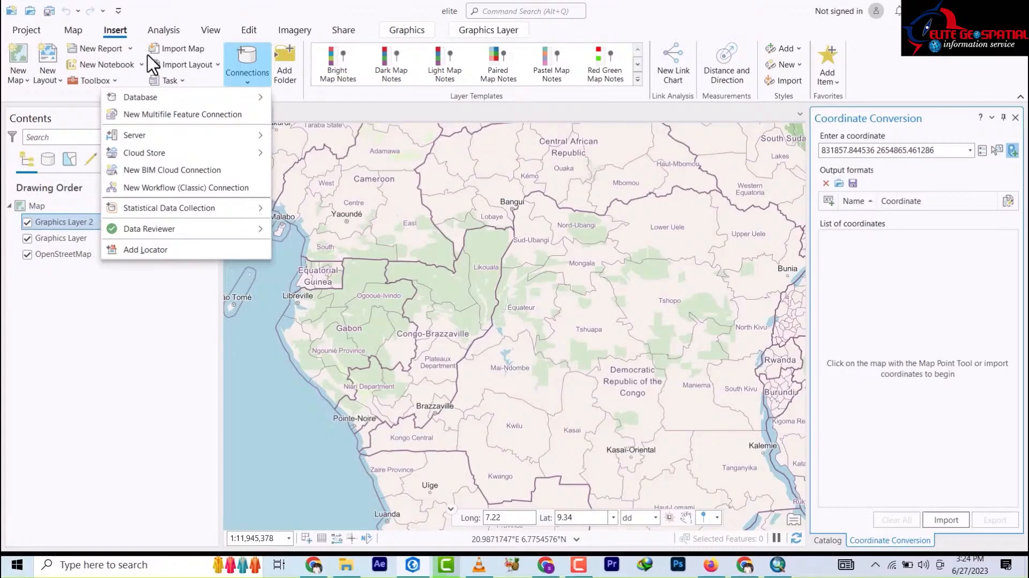
left_click(24, 80)
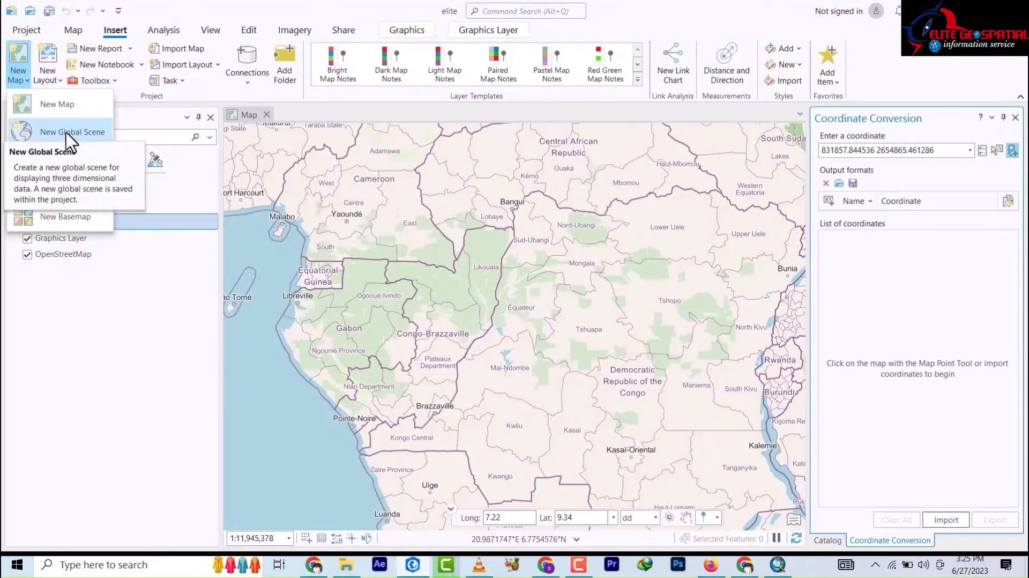
left_click(57, 80)
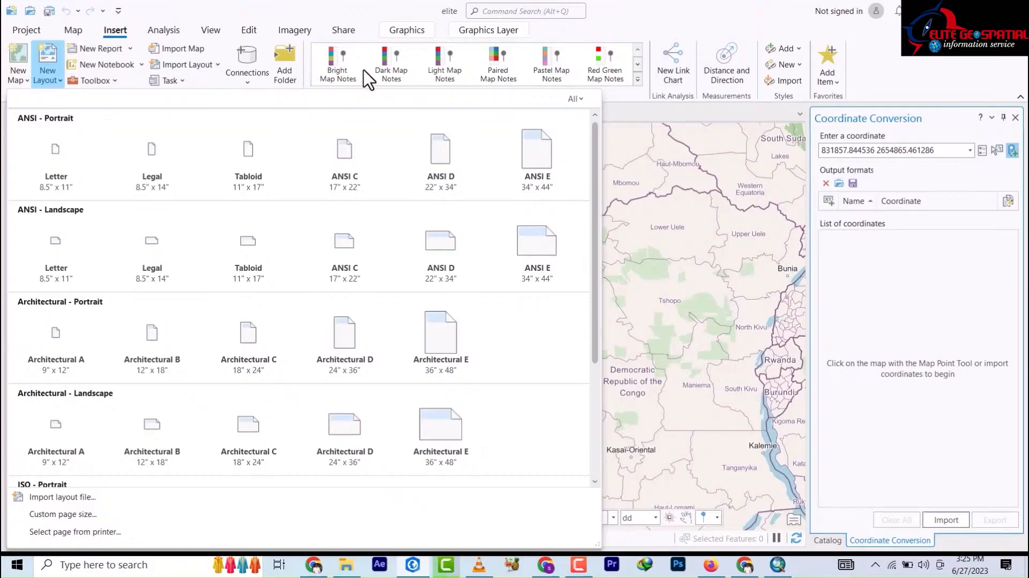
Step: Review the Analysis tools, including Network Analysis and Data Interop, and the application's geoprocessing options
left_click(162, 30)
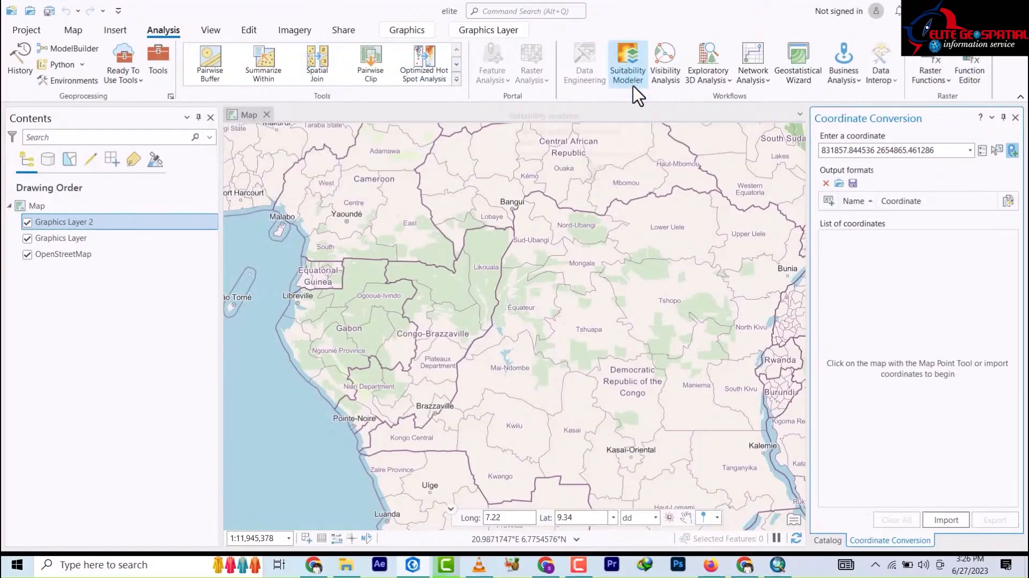
left_click(767, 80)
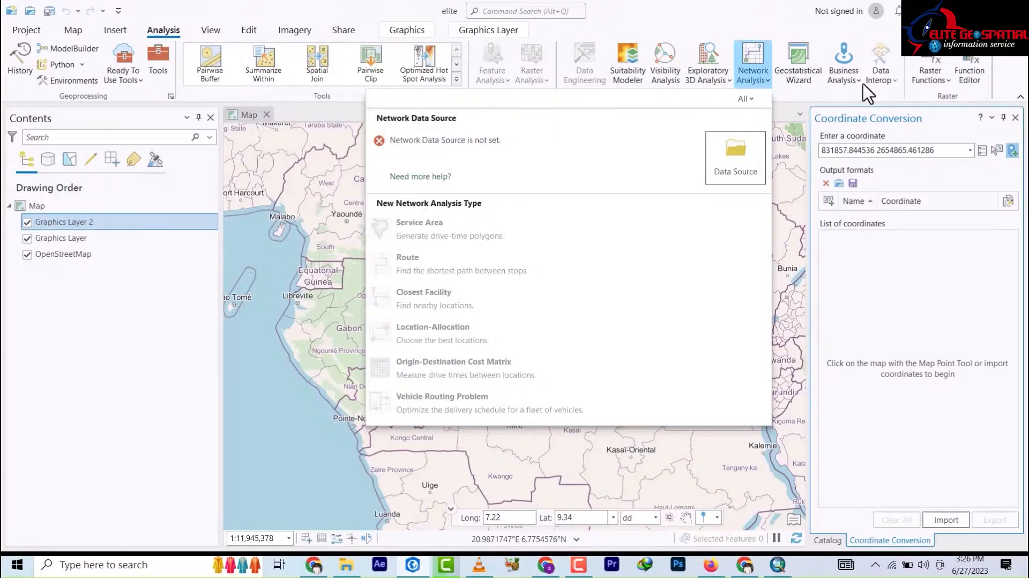
left_click(897, 81)
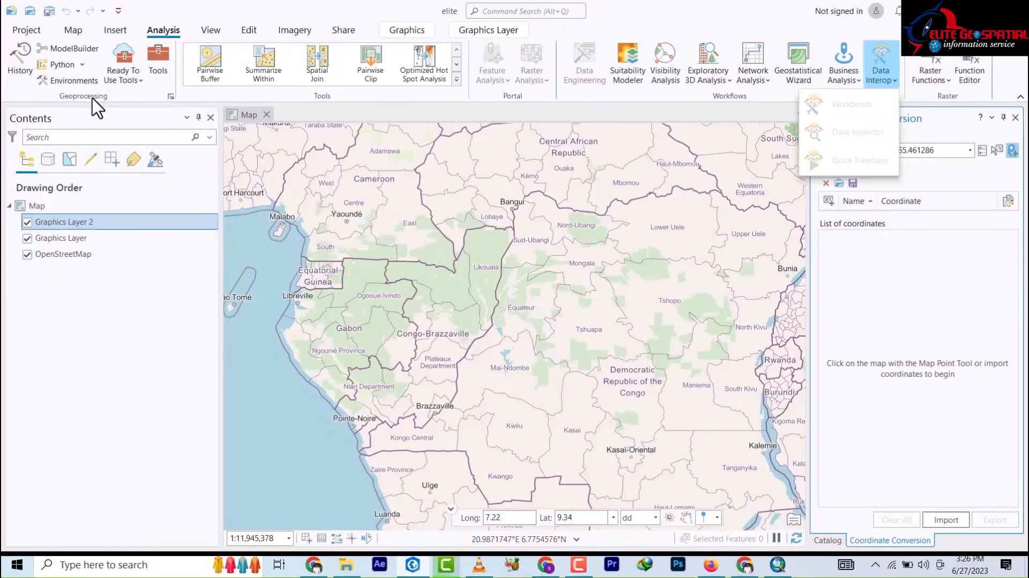
left_click(170, 97)
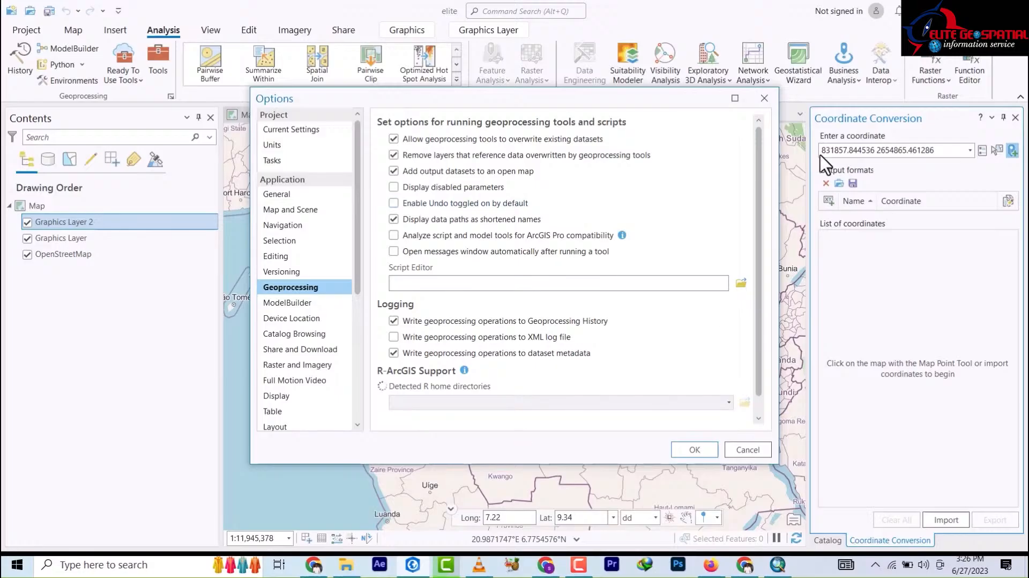
left_click(764, 98)
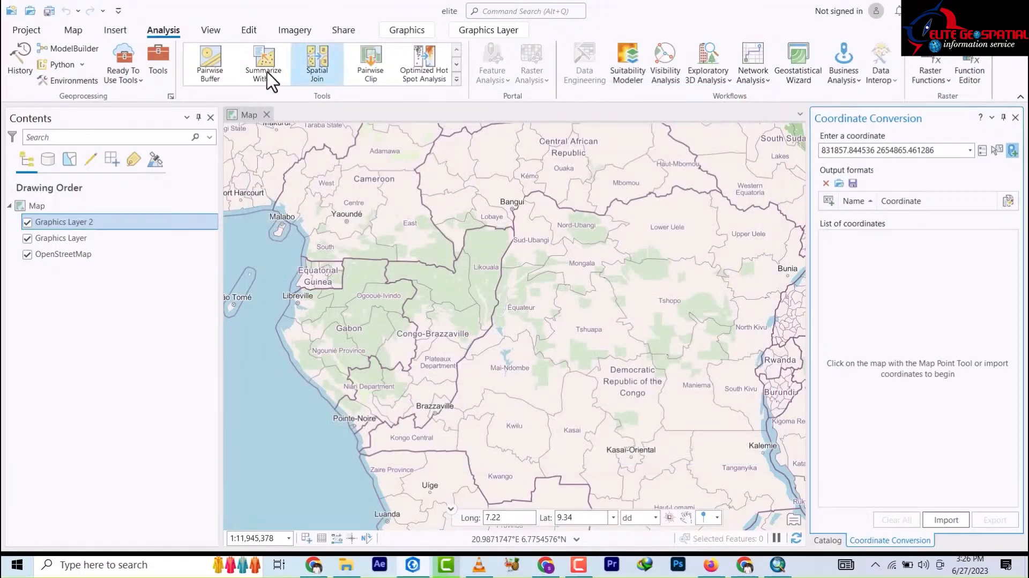
Step: Review the options for converting the map view, and inspect the project's contents in a catalog view before closing it
left_click(211, 31)
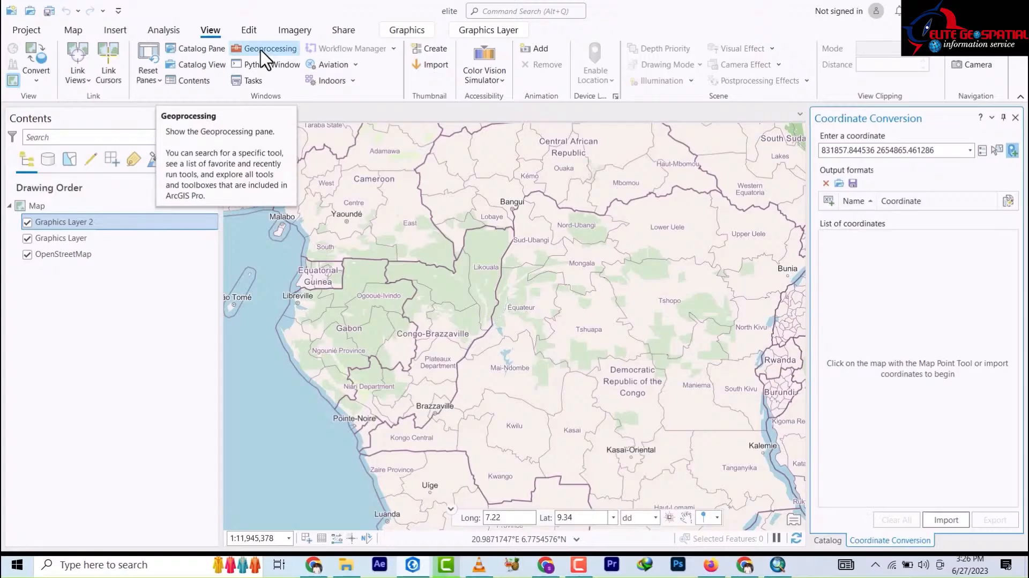
left_click(39, 87)
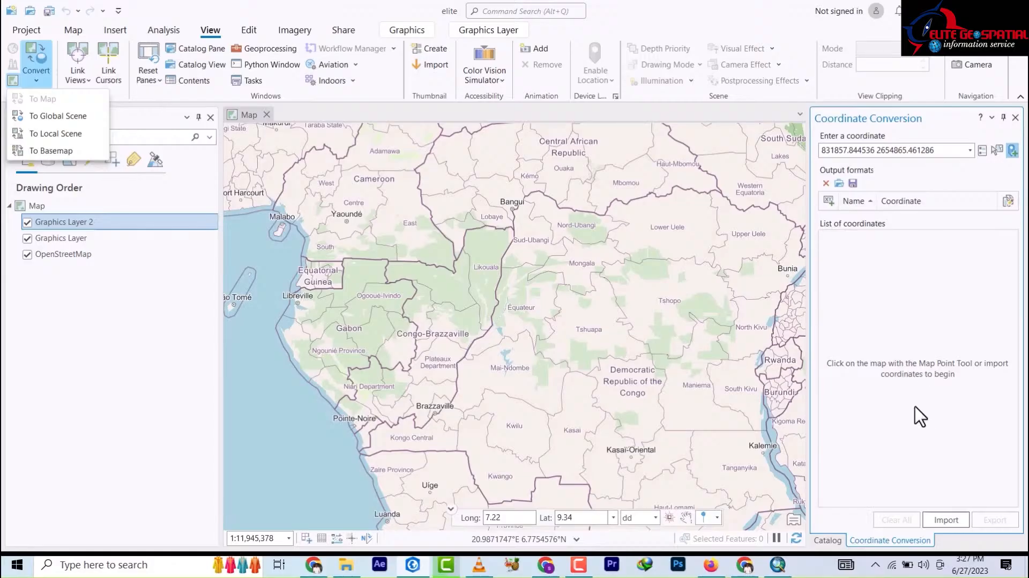
left_click(197, 66)
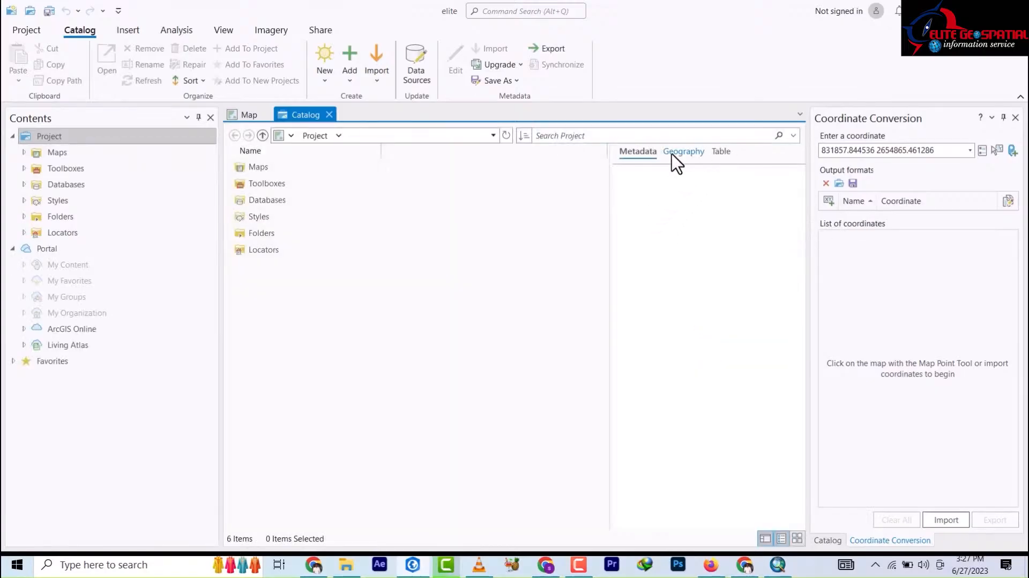
left_click(399, 166)
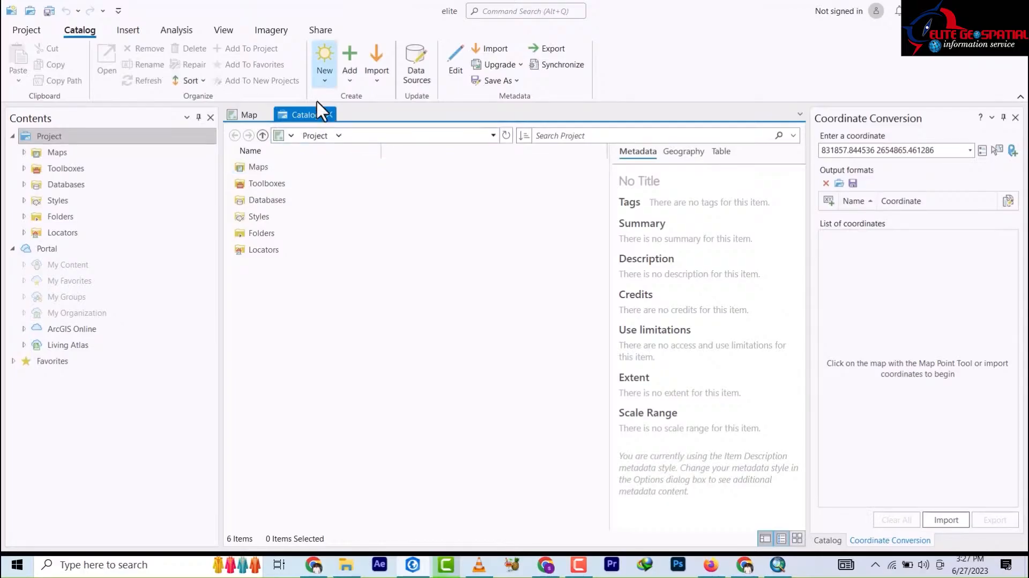
left_click(317, 118)
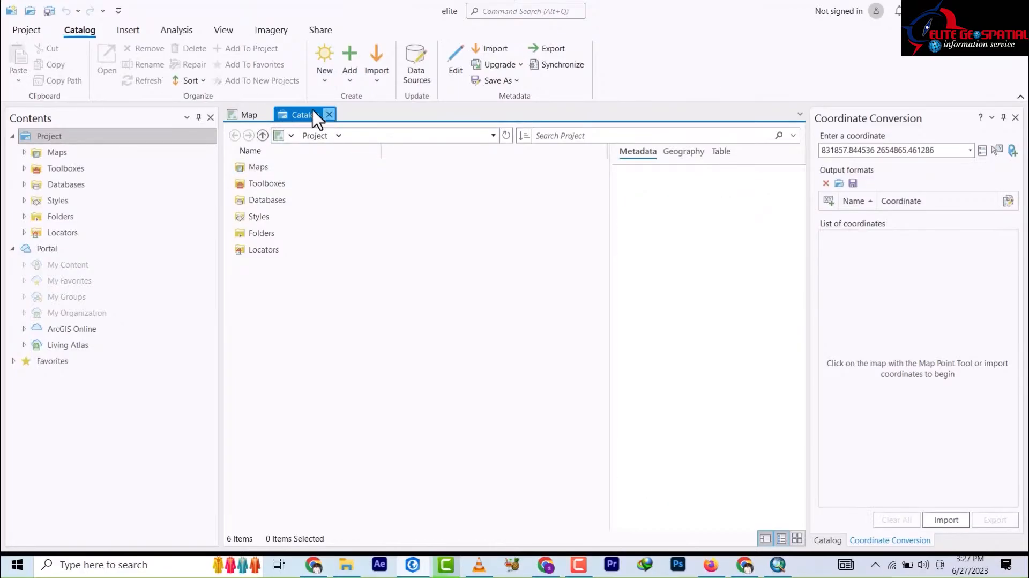
left_click(258, 119)
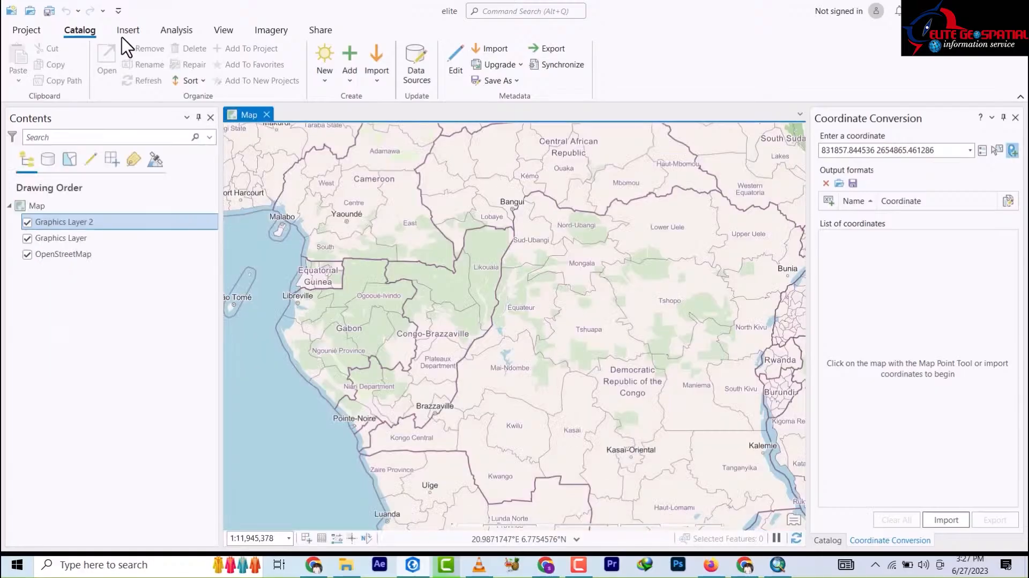
Step: Review the Aviation and Indoors options among the View tools
left_click(210, 30)
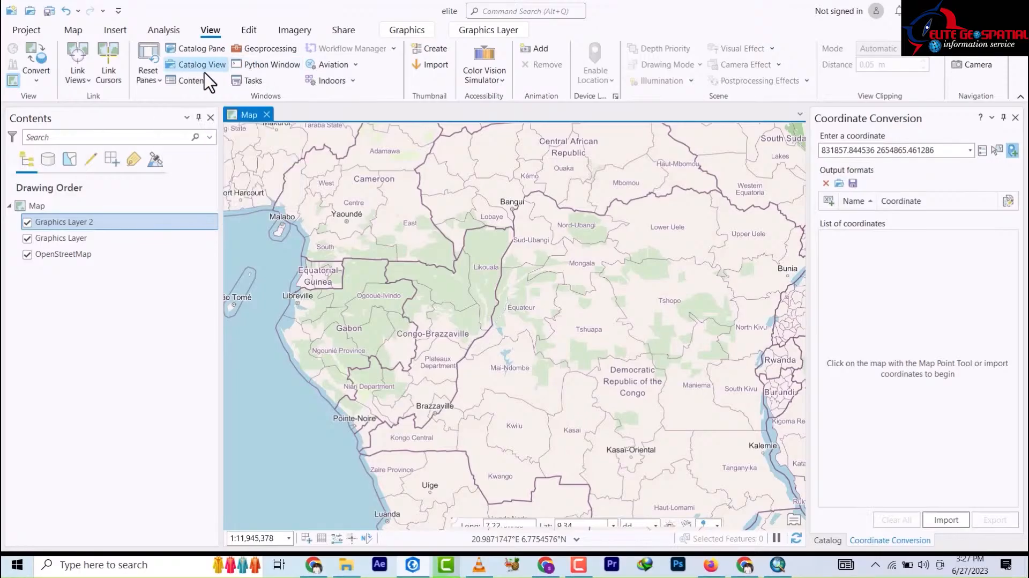
left_click(355, 65)
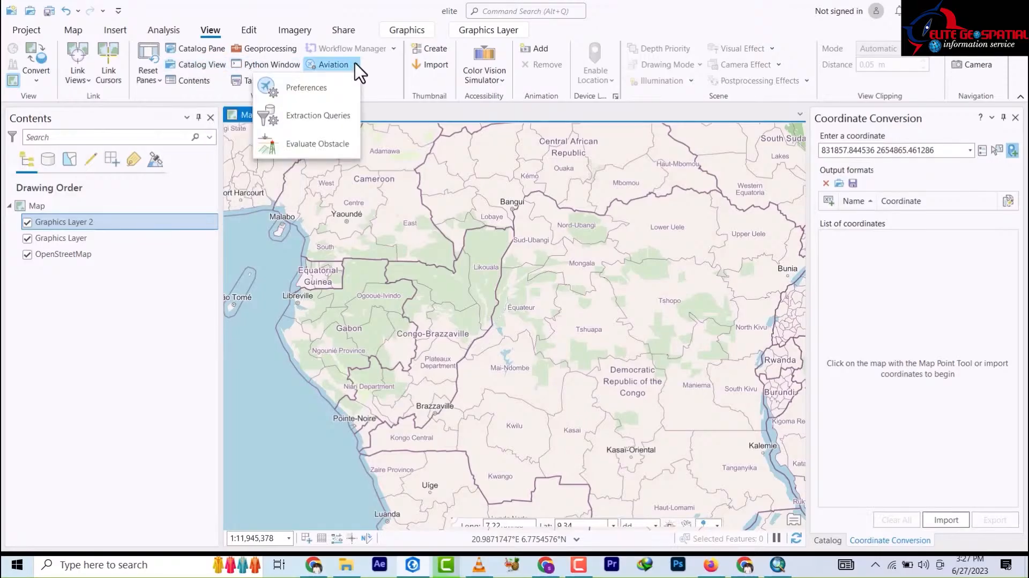
left_click(356, 67)
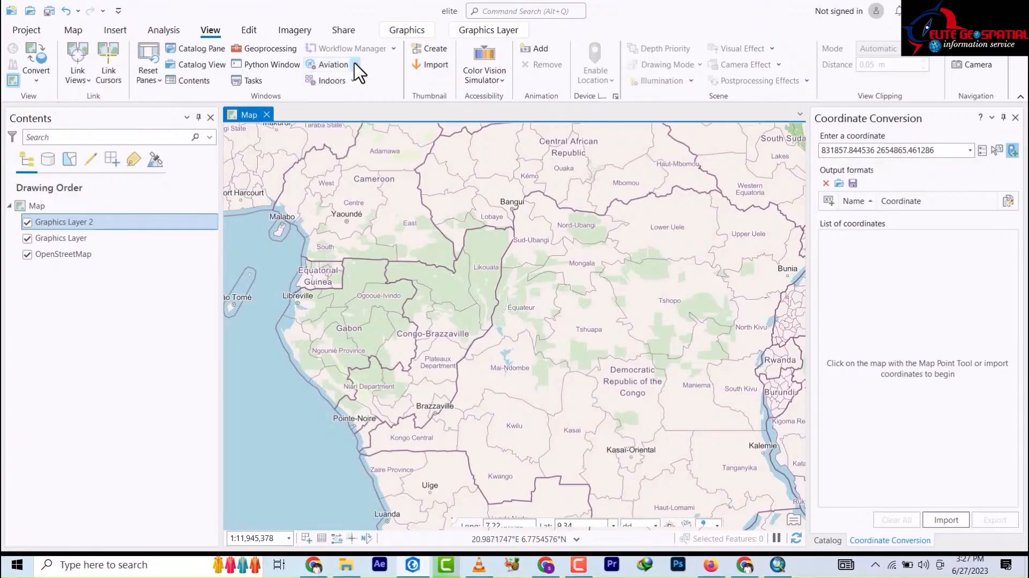
left_click(355, 84)
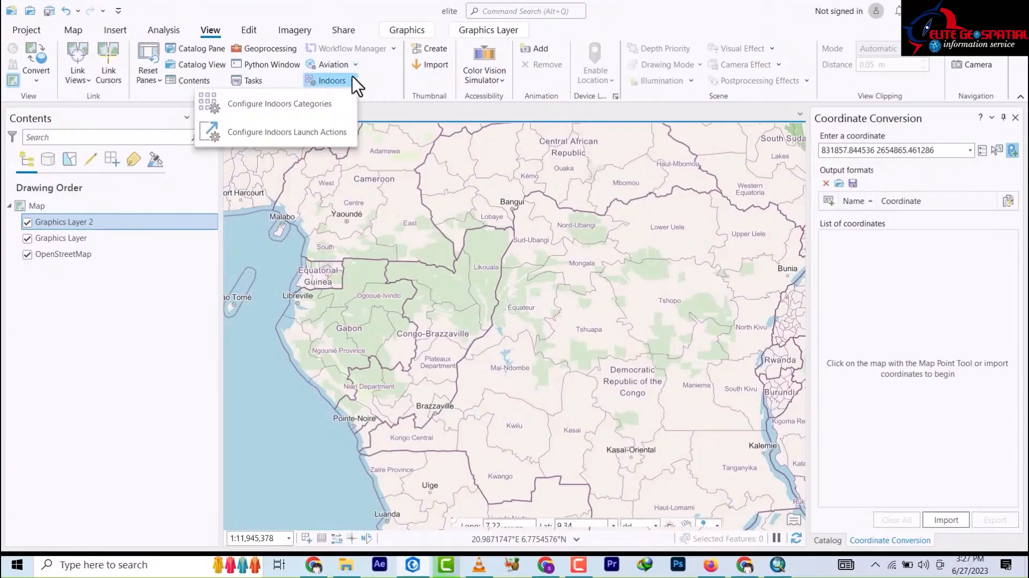
left_click(396, 82)
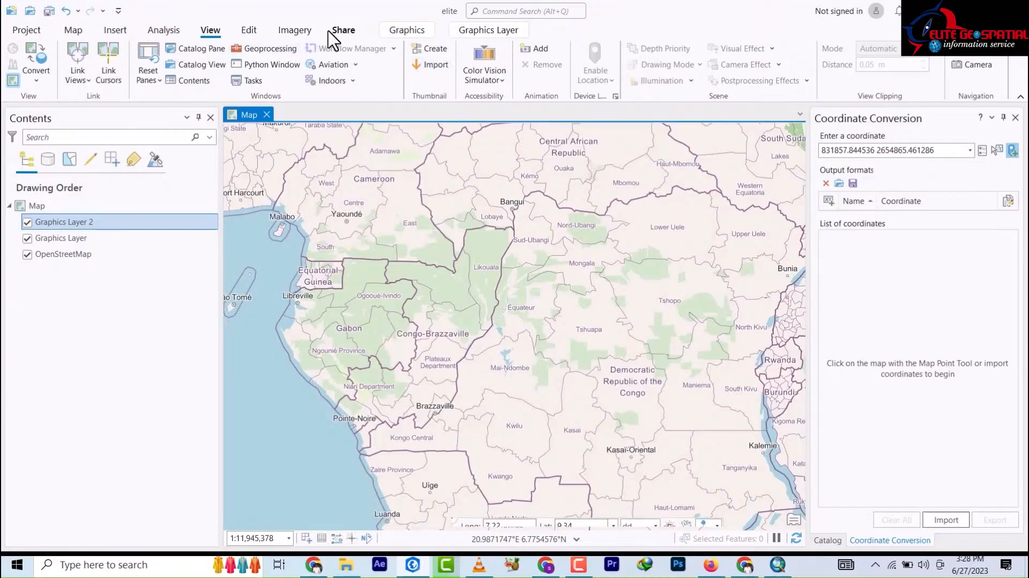
Step: Review the Edit tools and selection shapes, and turn on snapping for the map
left_click(246, 31)
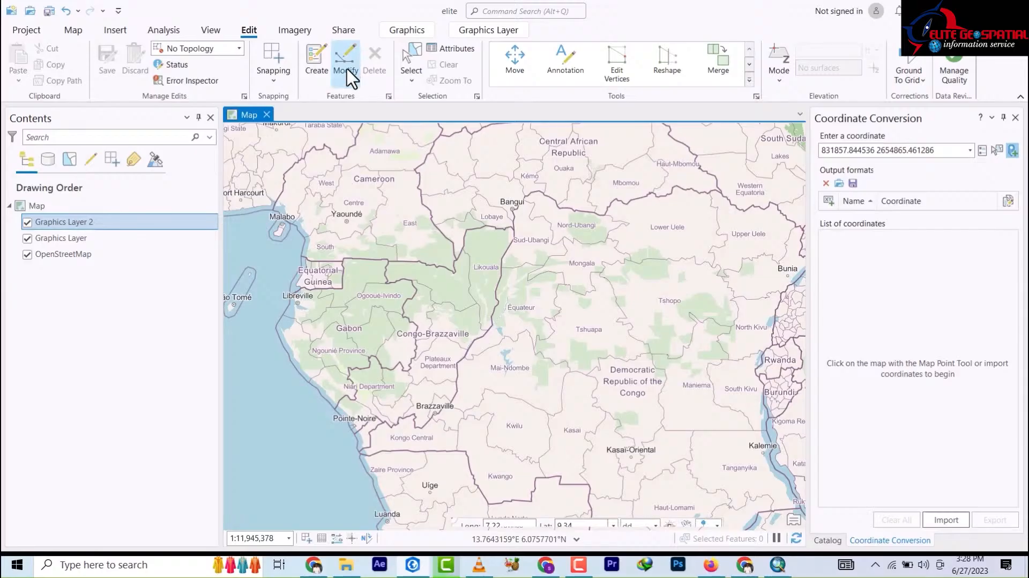
left_click(414, 83)
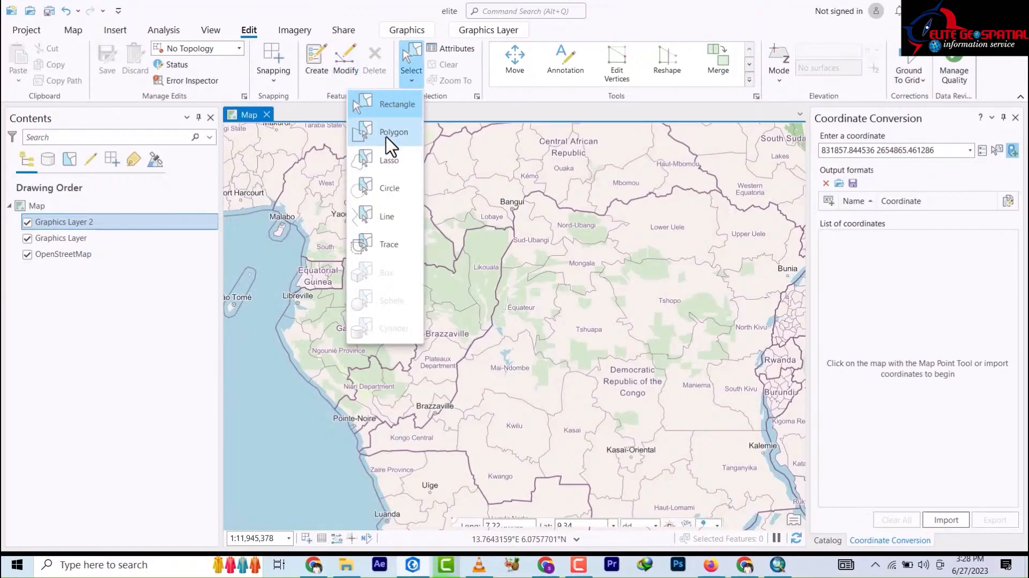
left_click(590, 28)
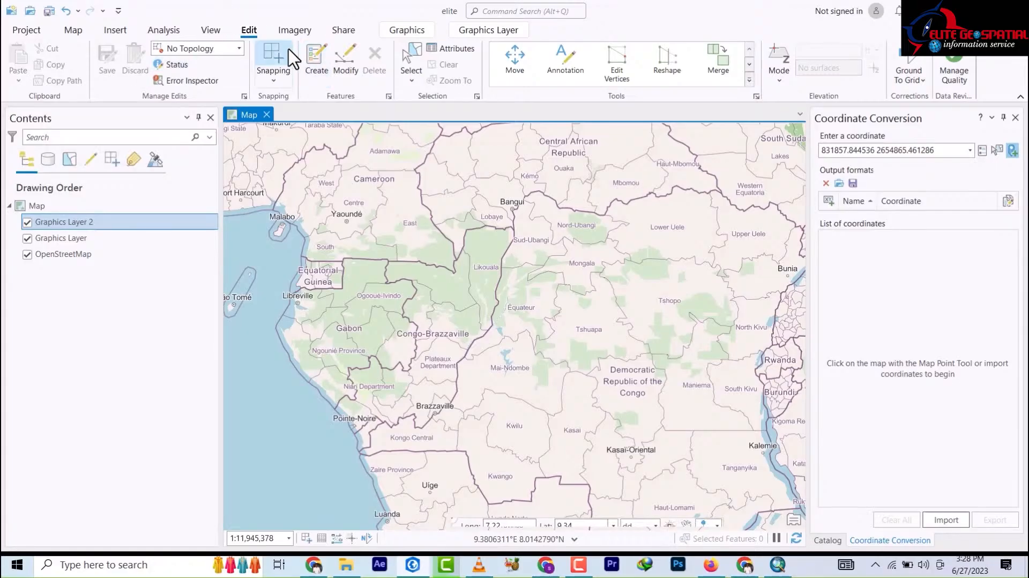
left_click(276, 86)
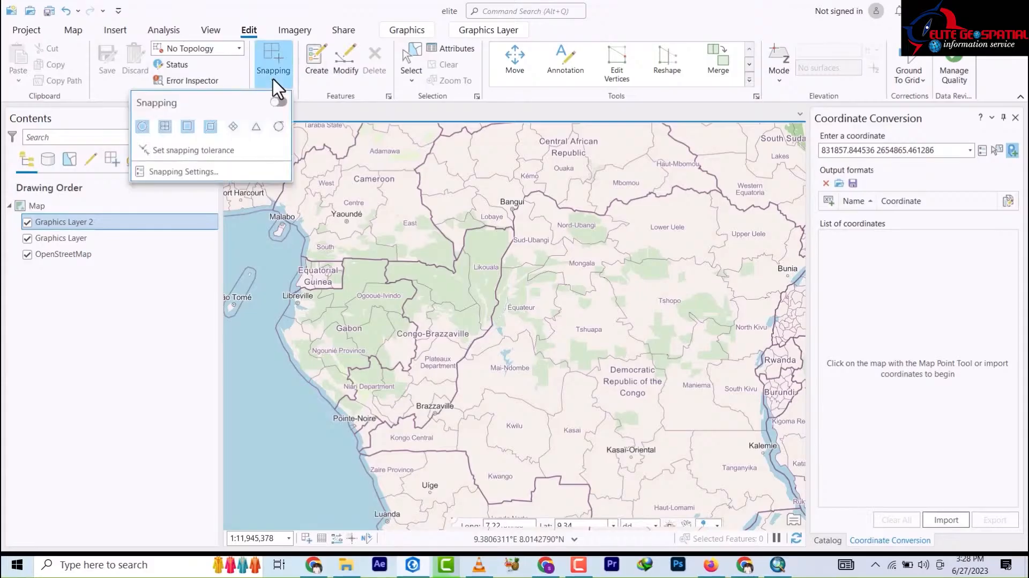
left_click(279, 101)
Step: Review the Imagery tools, the Share options for packaging and output, and the Graphics tools
left_click(292, 33)
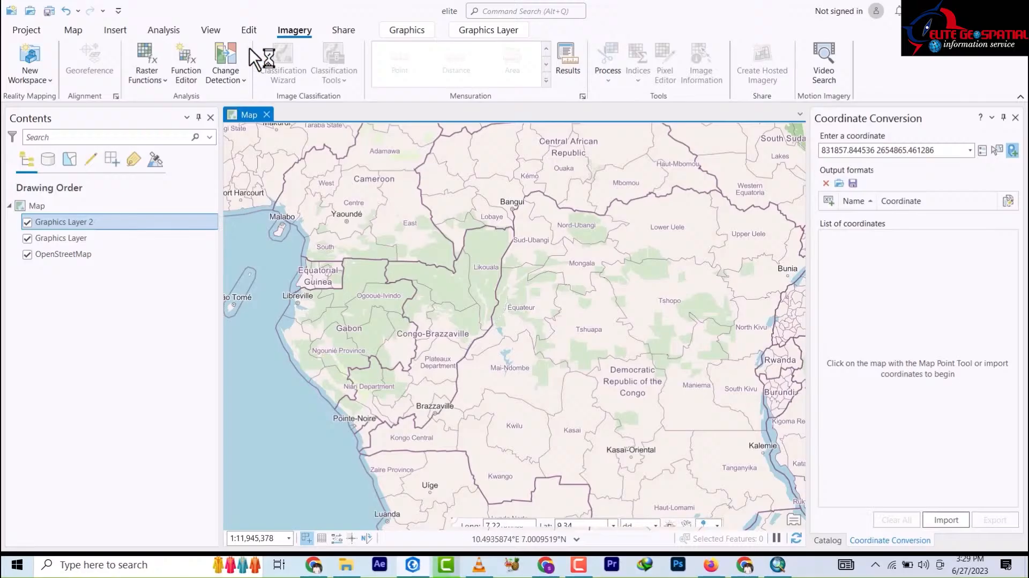
left_click(344, 32)
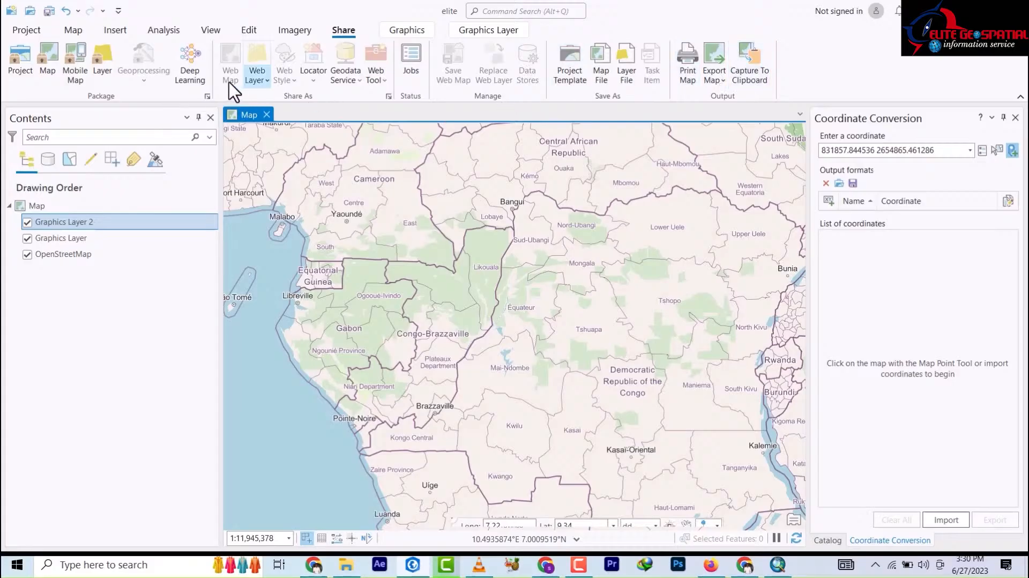
left_click(410, 32)
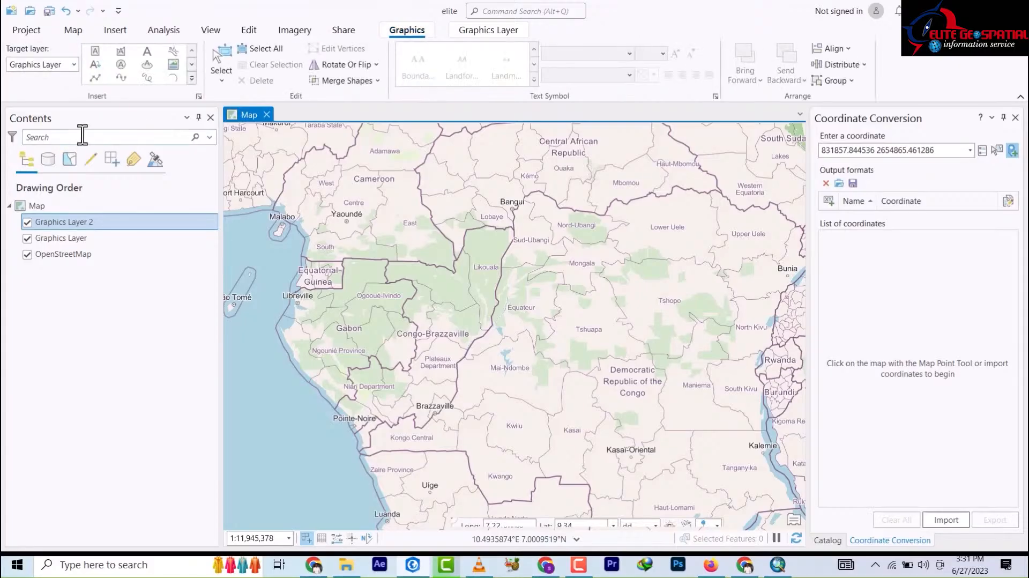